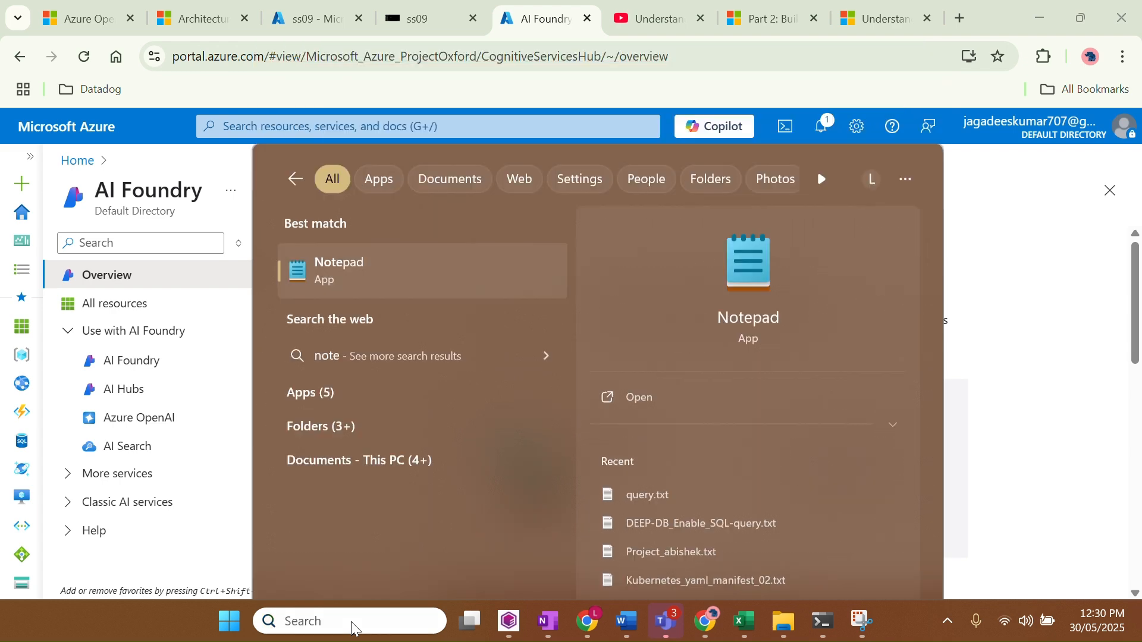
Launch Notepad, dismiss the missing query.txt error, and start a new blank note
key(Return)
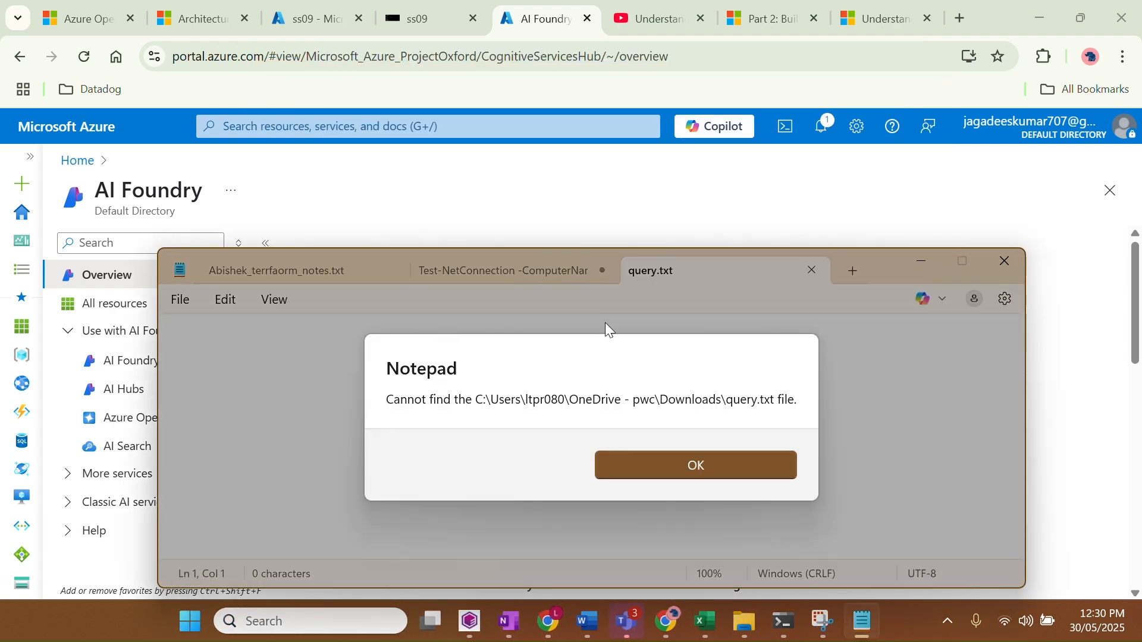
click(726, 462)
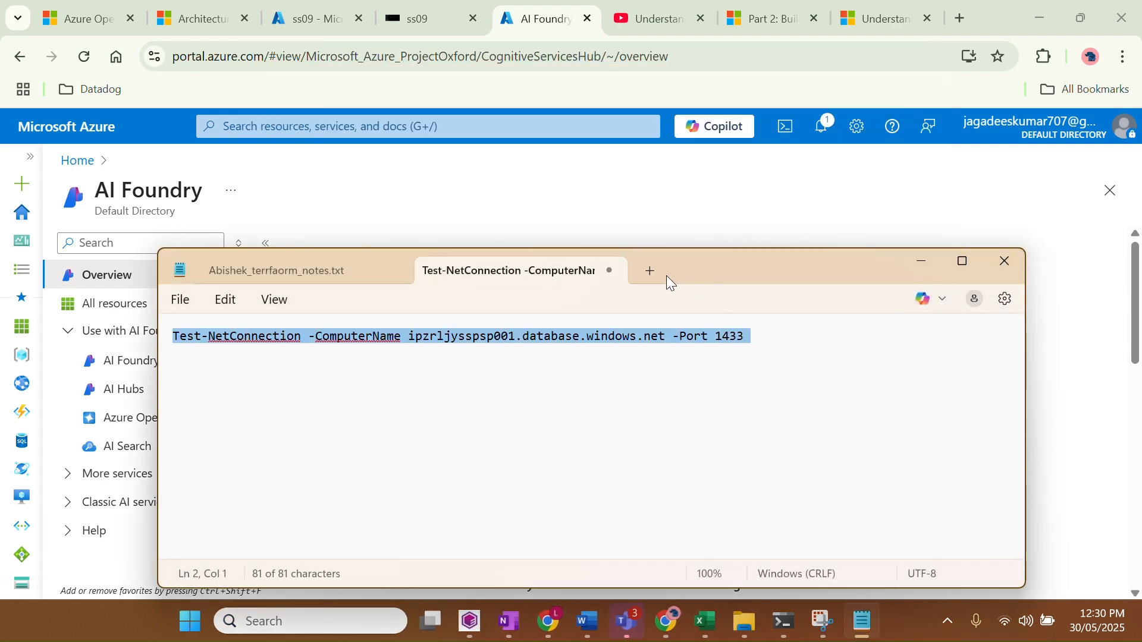
click(650, 273)
Type 'Agenda : How to create the AI chat bot in azure' and minimize Notepad
text(Hiog)
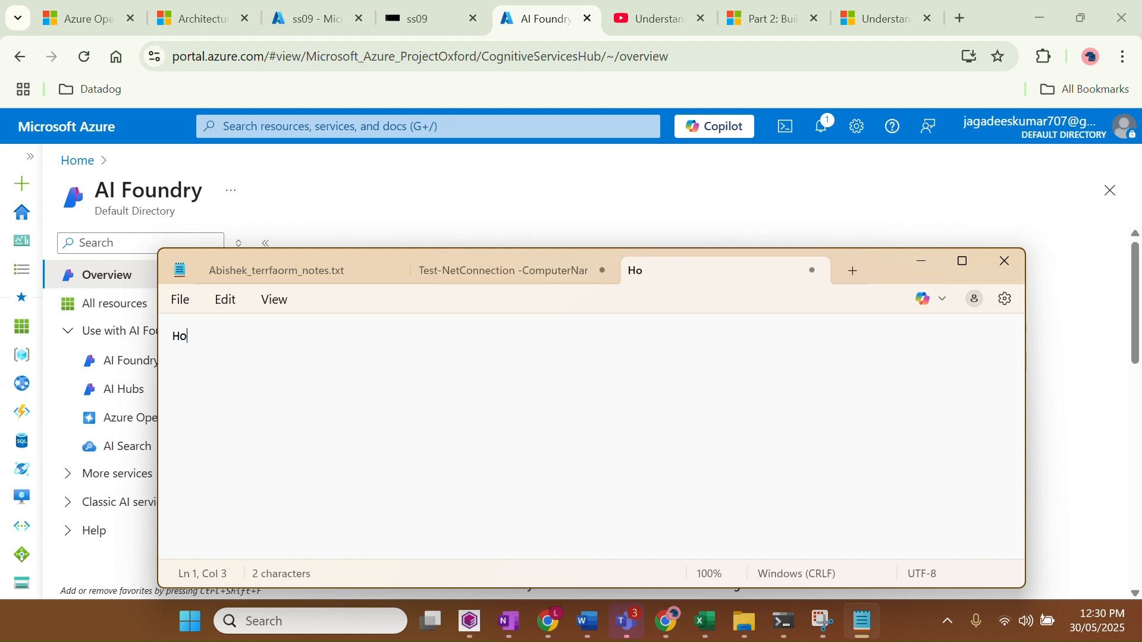
key(BackSpace)
key(BackSpace)
key(BackSpace)
text(ow  to create the )
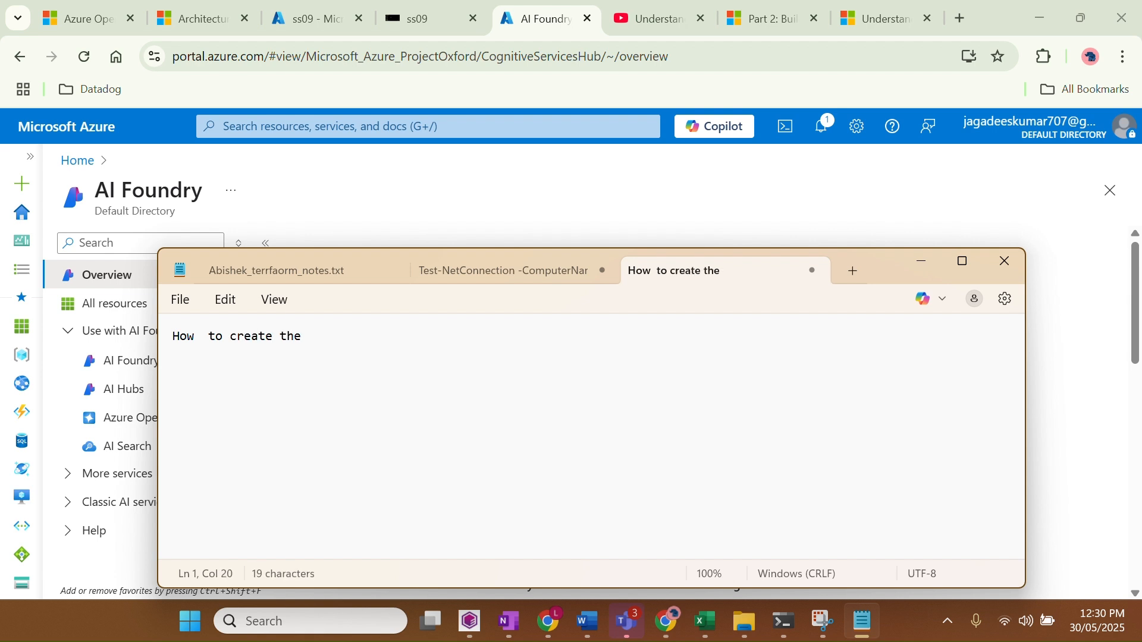
text(AI cha)
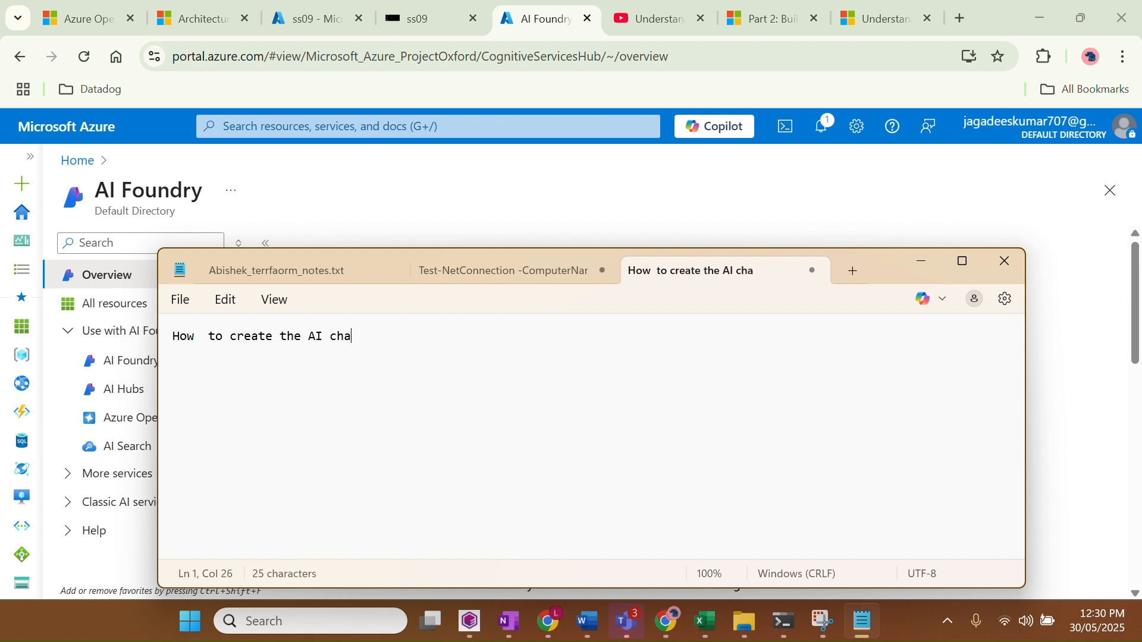
text(t bot in azure)
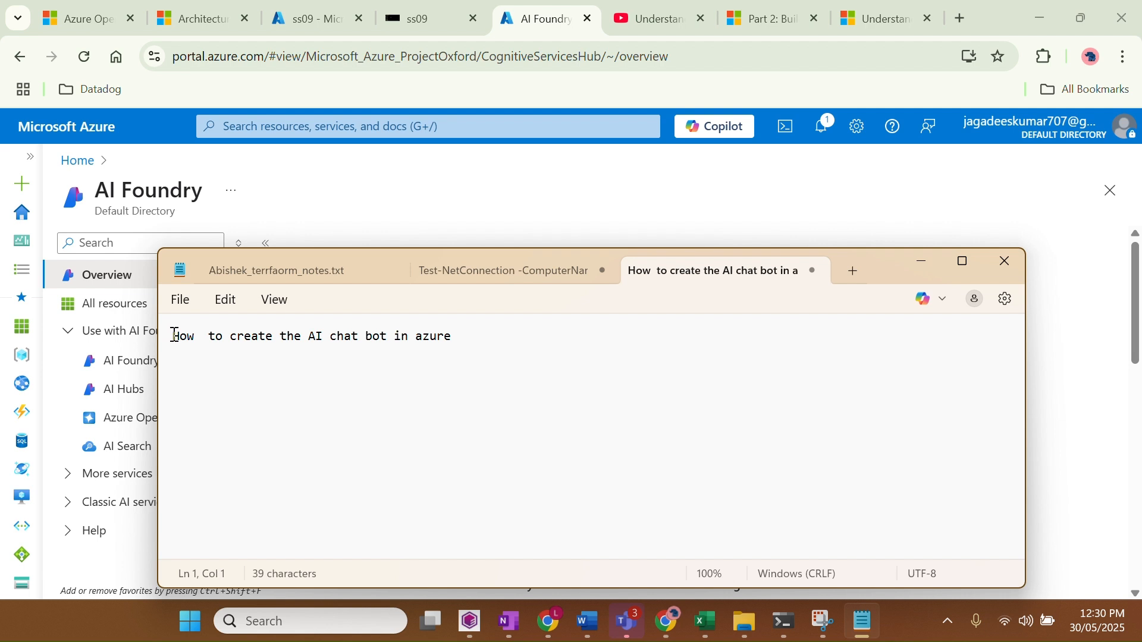
text(Agent)
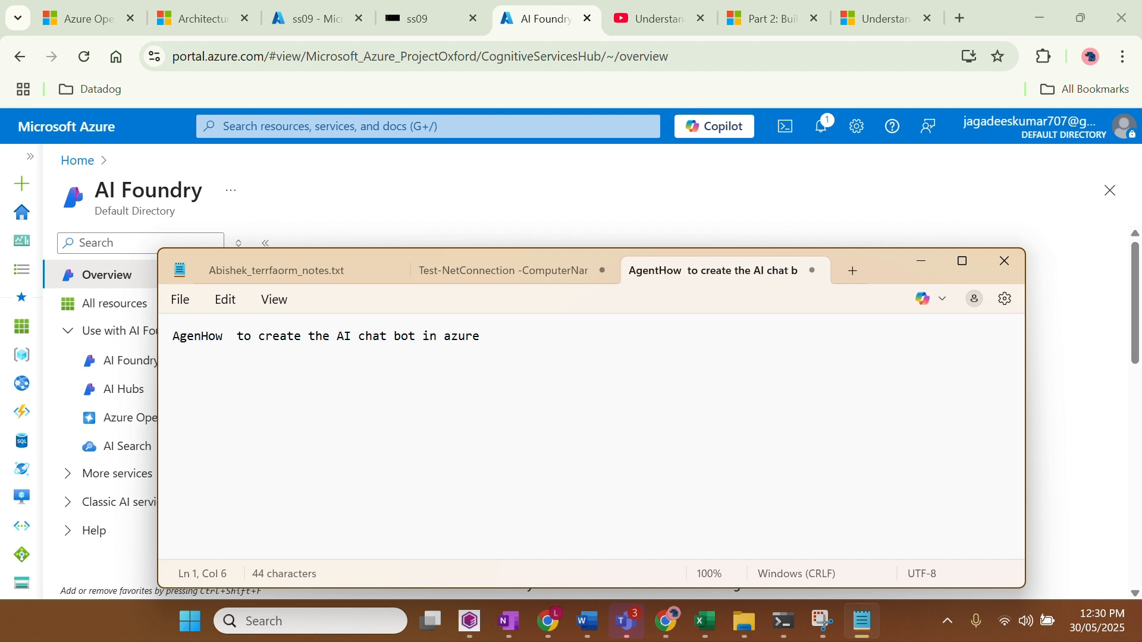
key(BackSpace)
key(BackSpace)
key(BackSpace)
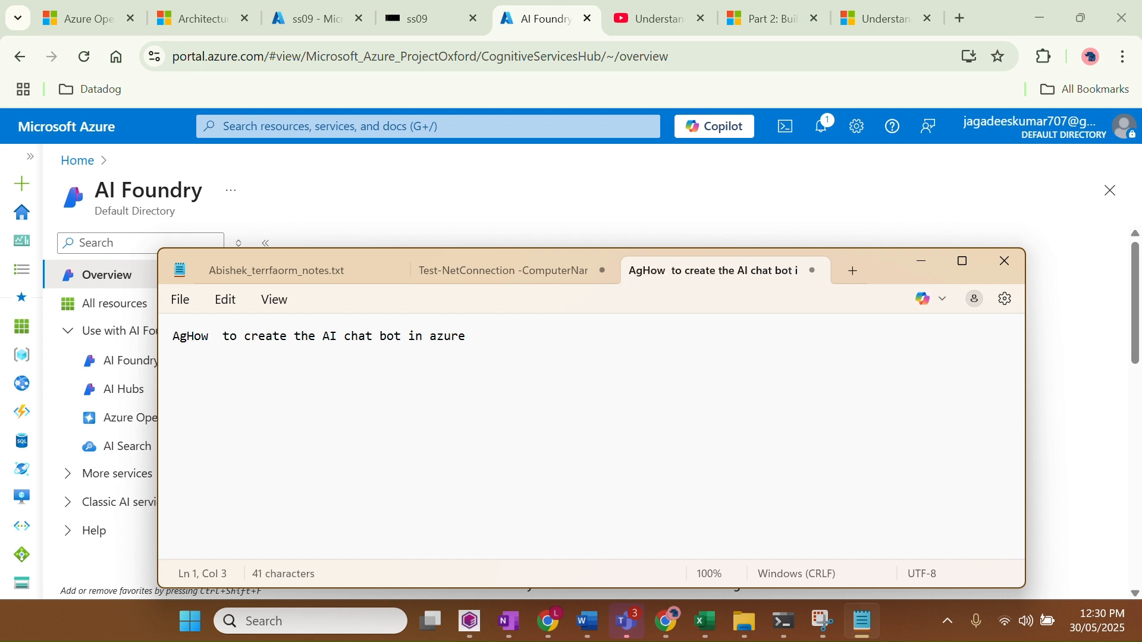
text(enda)
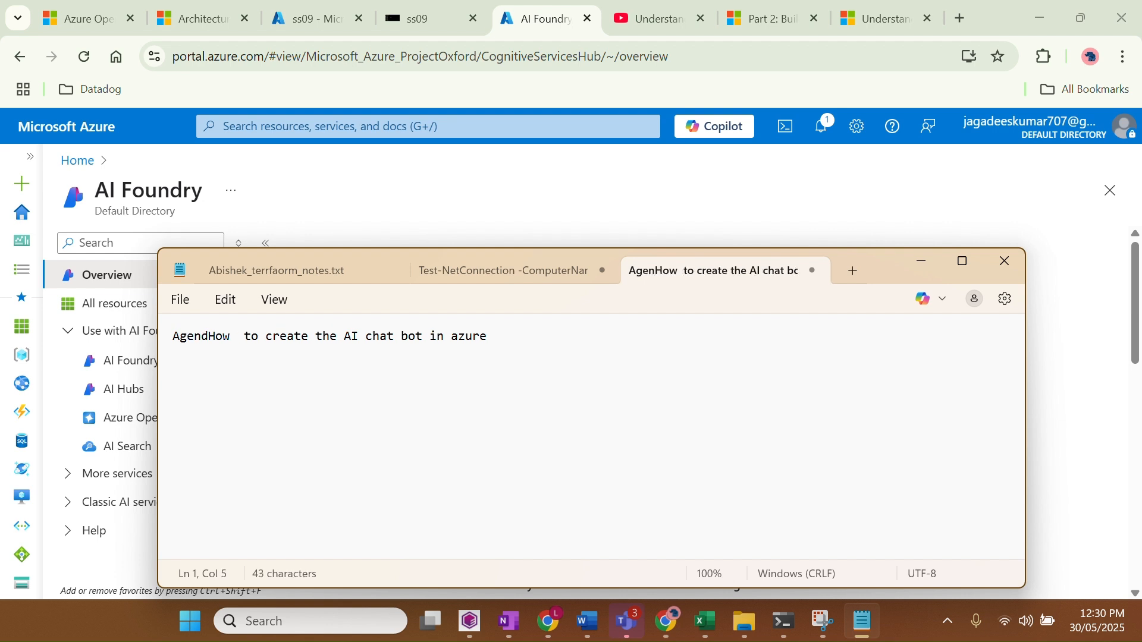
text( :)
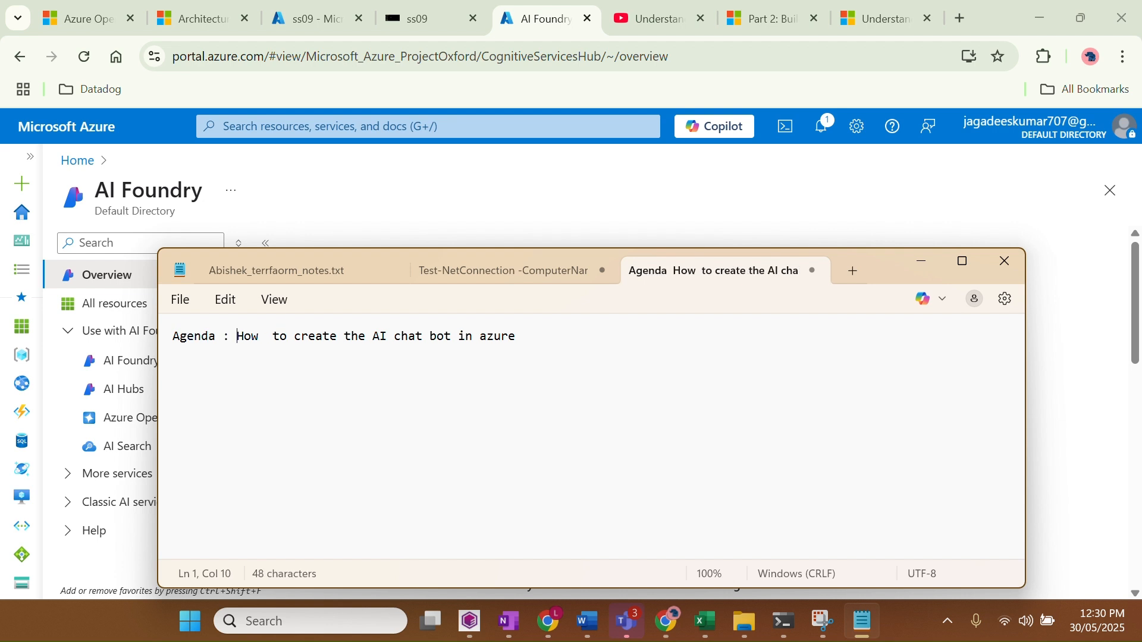
click(922, 260)
click(600, 23)
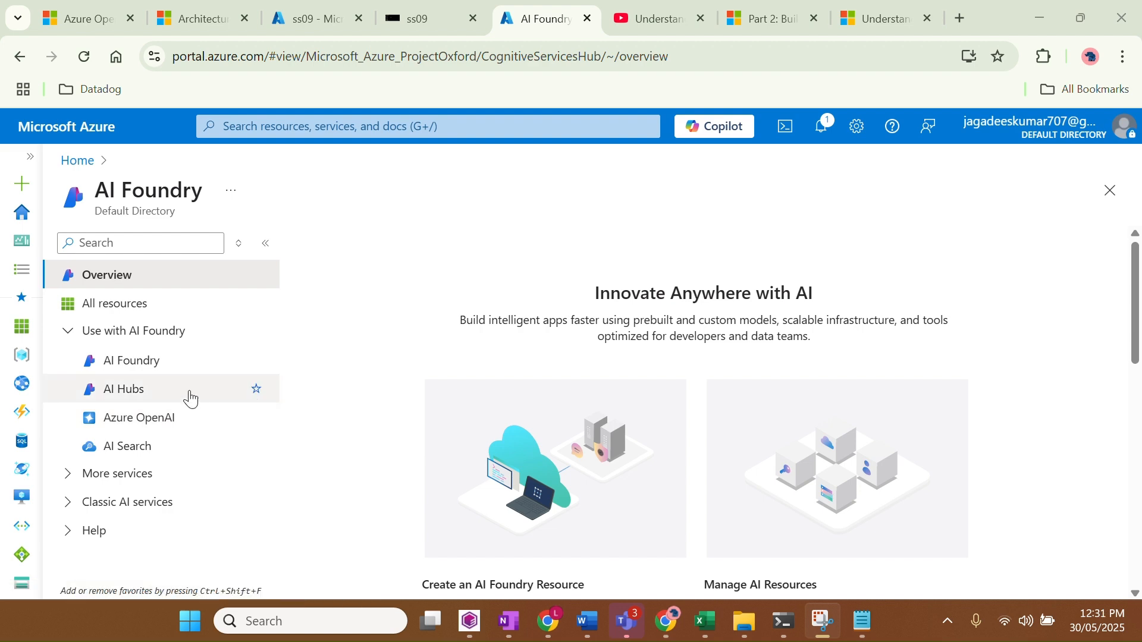
Look over the AI Hubs page, then return to the Azure home page
click(133, 398)
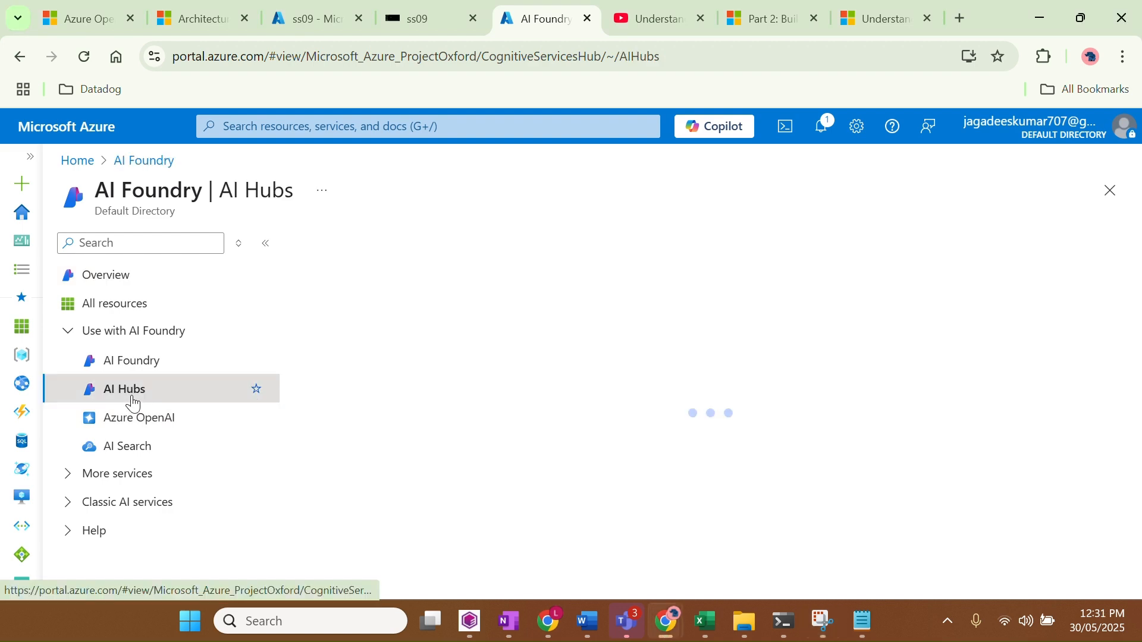
click(78, 162)
click(251, 255)
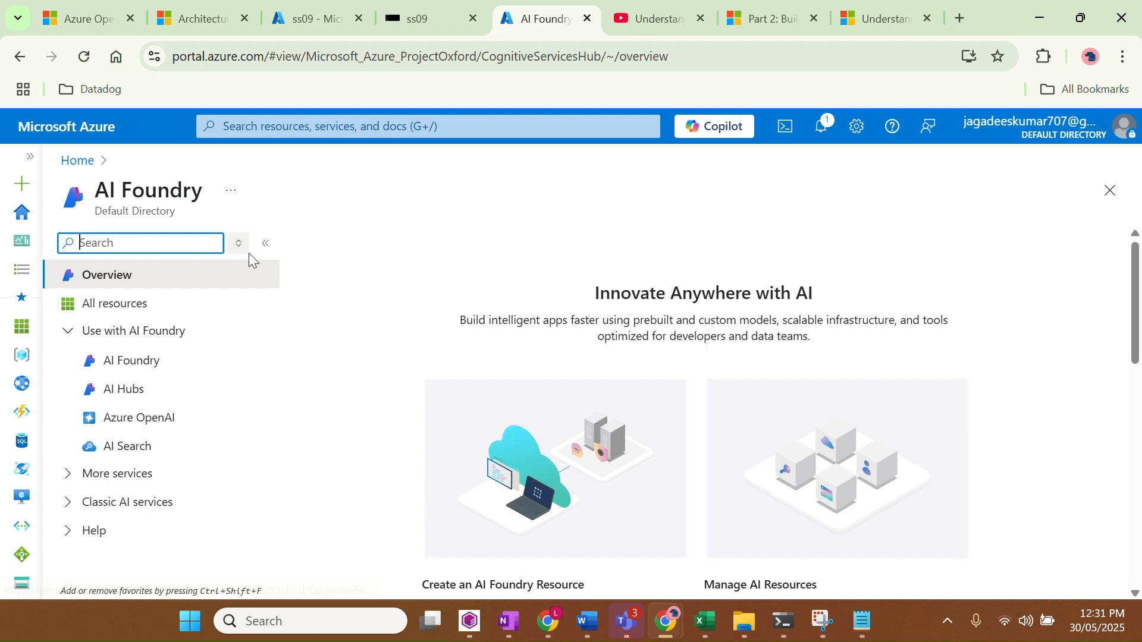
drag(78, 161, 281, 145)
click(77, 161)
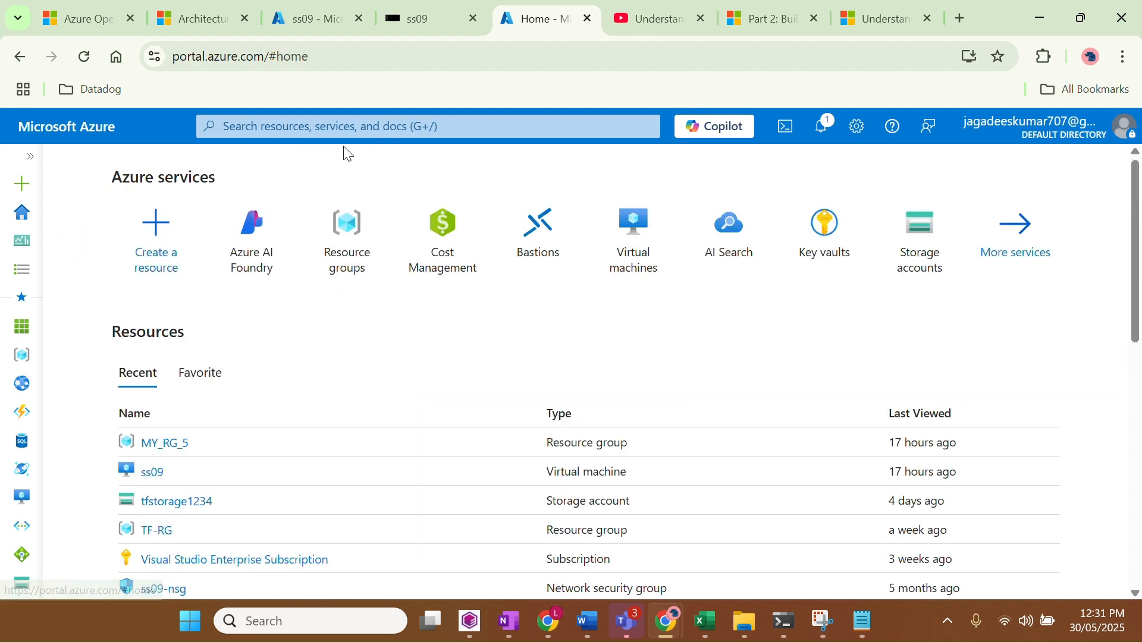
Search 'Ai foun' to reach Azure AI Foundry's AI Hubs page and show the Create options
click(326, 126)
text(Ai)
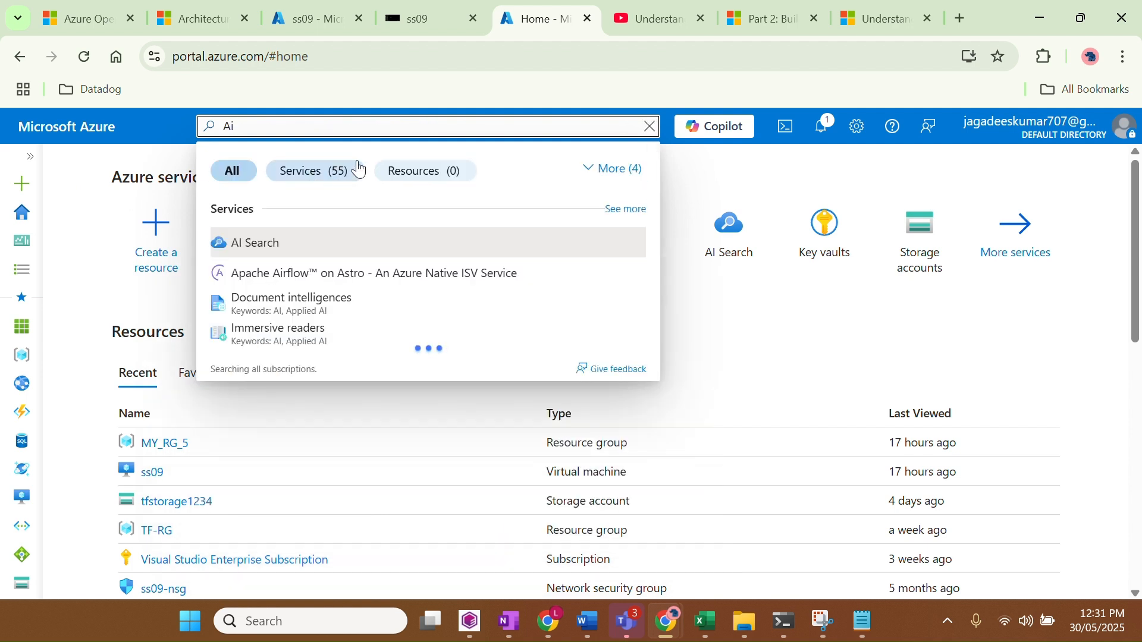
text( foun)
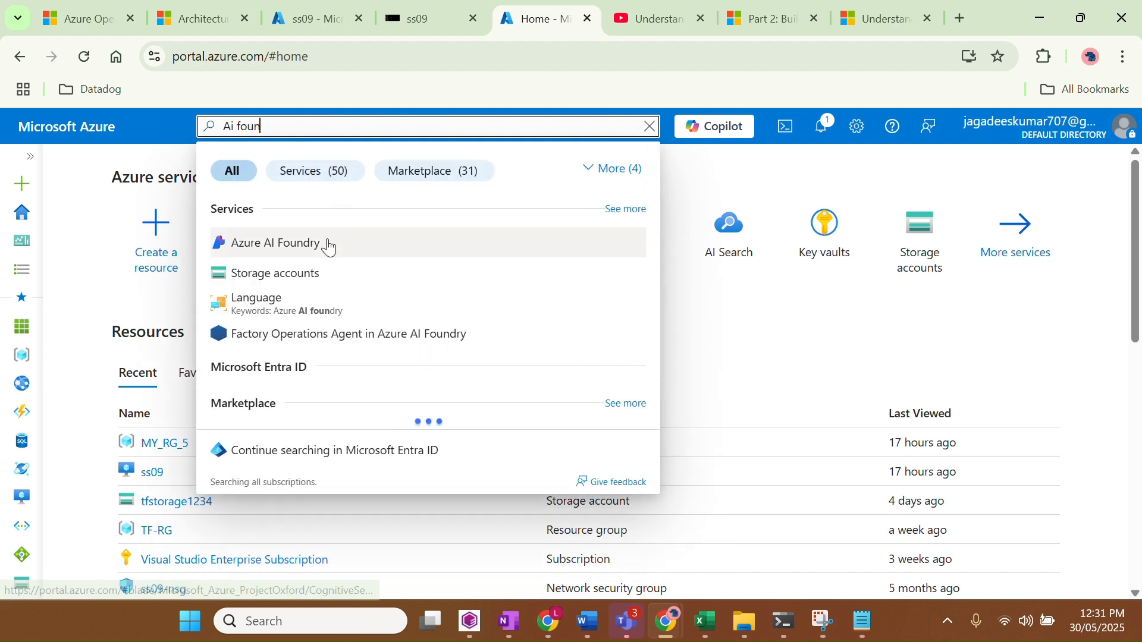
click(327, 245)
click(151, 387)
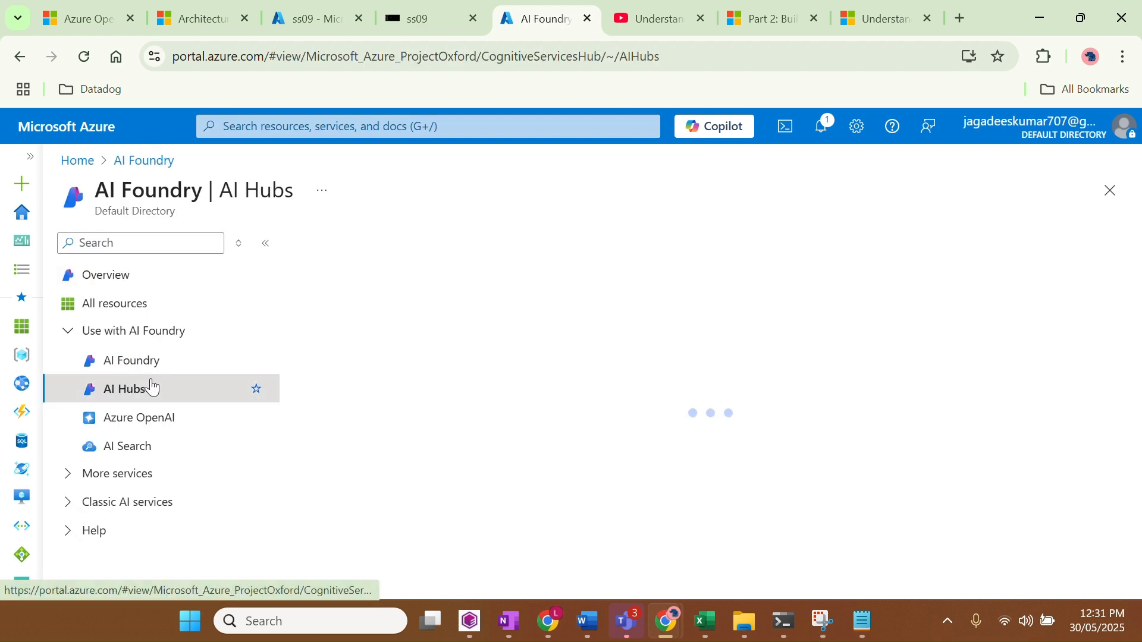
click(329, 250)
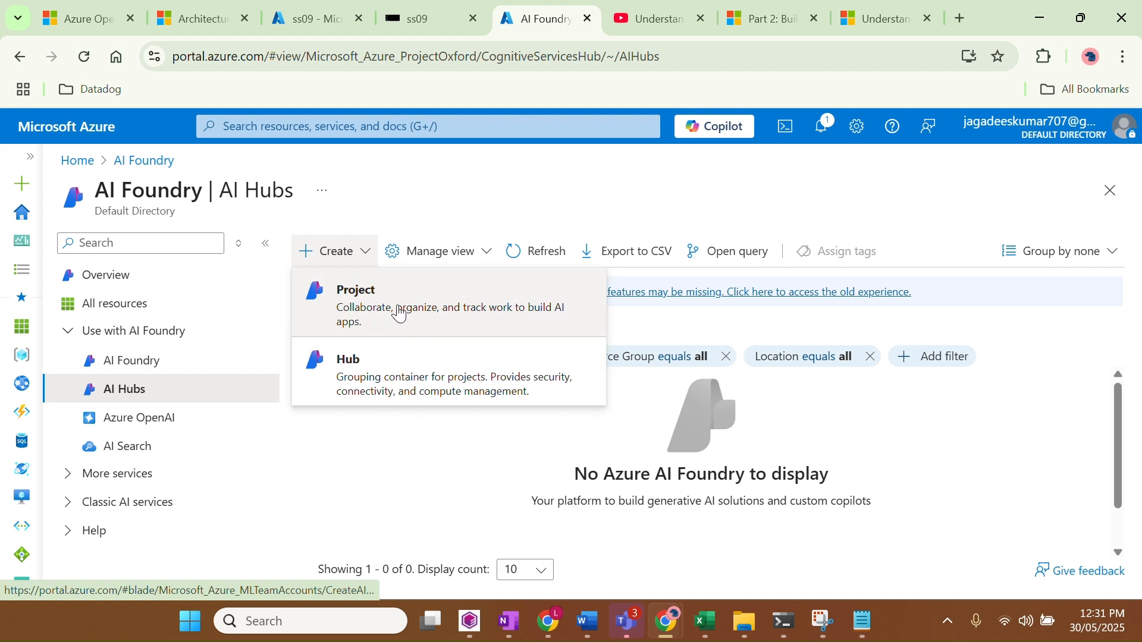
Start a new AI hub and create a new resource group named AI-hub-RG
click(452, 391)
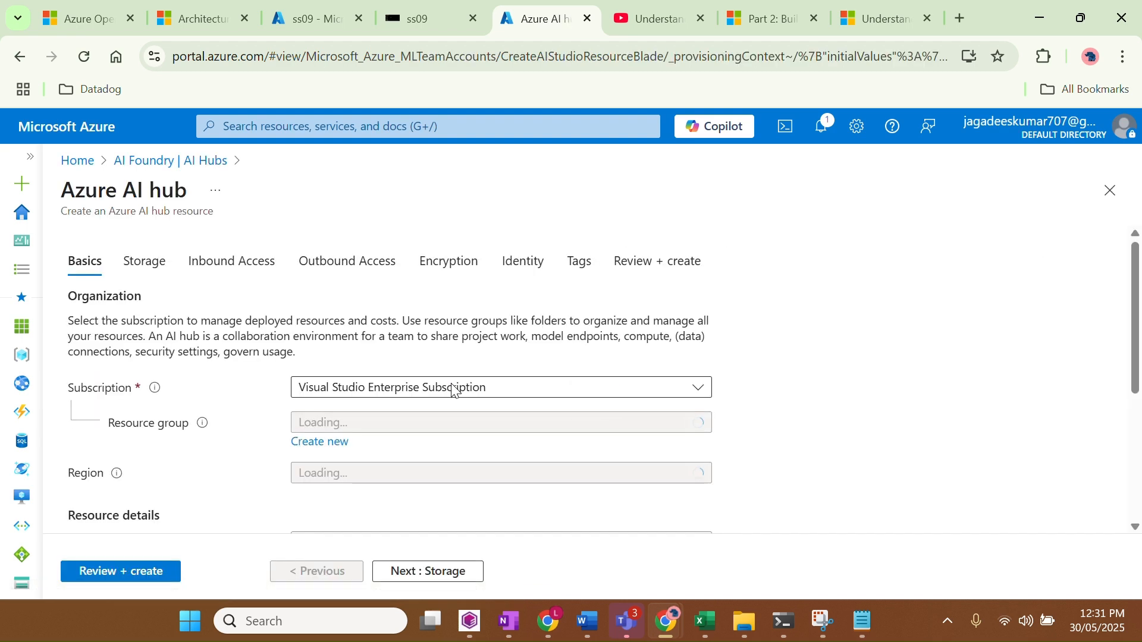
scroll(540, 370, down, 2)
scroll(541, 366, down, 1)
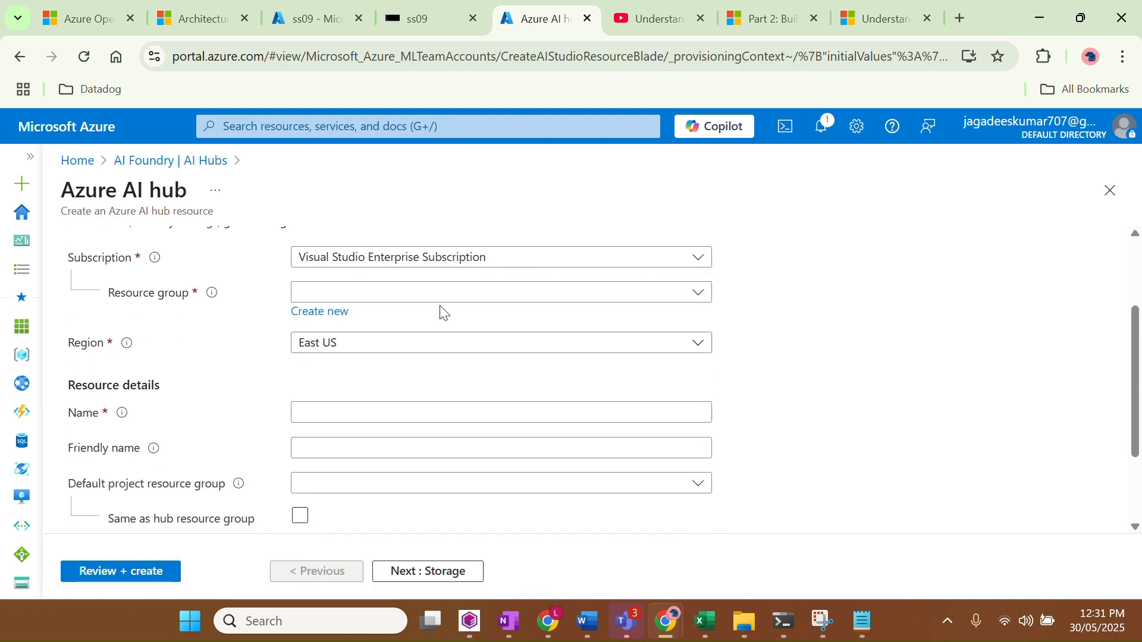
click(402, 302)
click(403, 300)
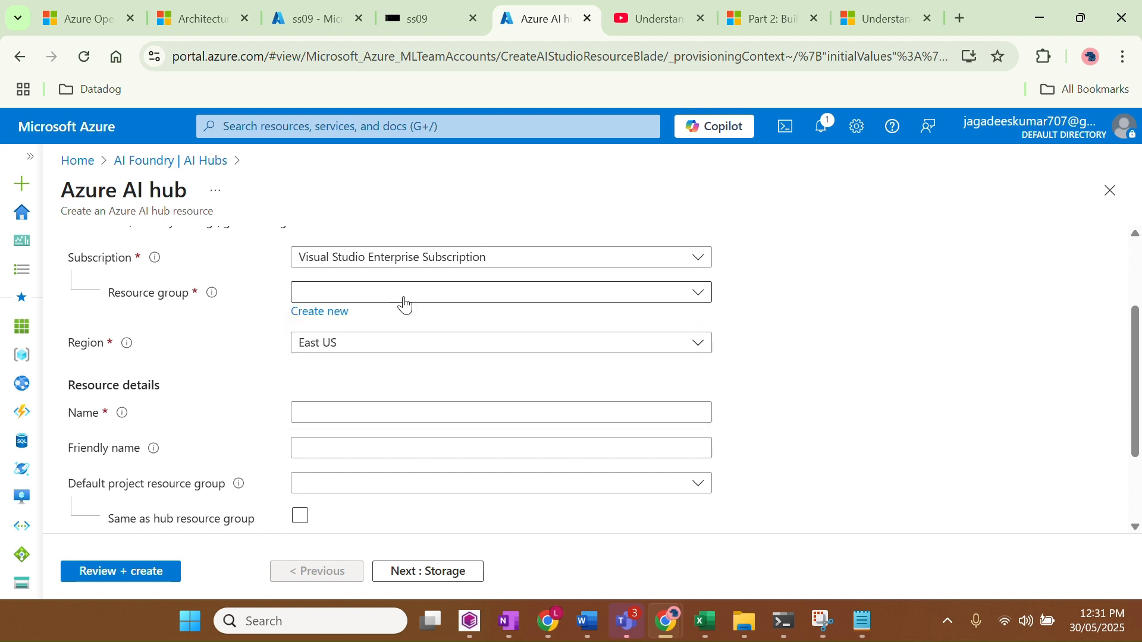
click(303, 317)
text(A)
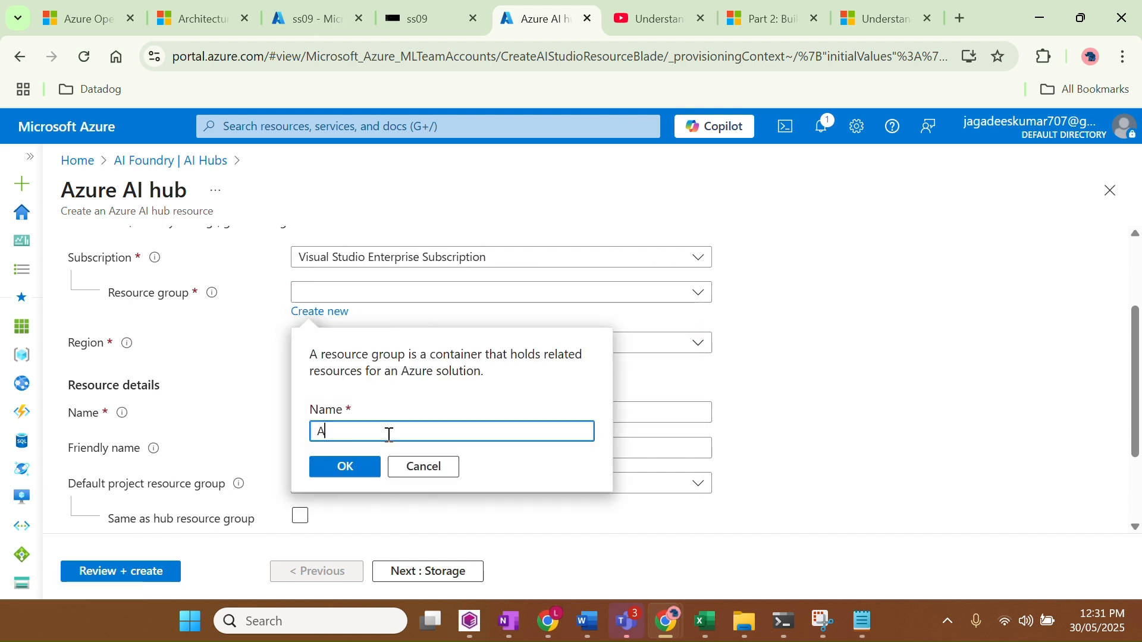
text(I-hub)
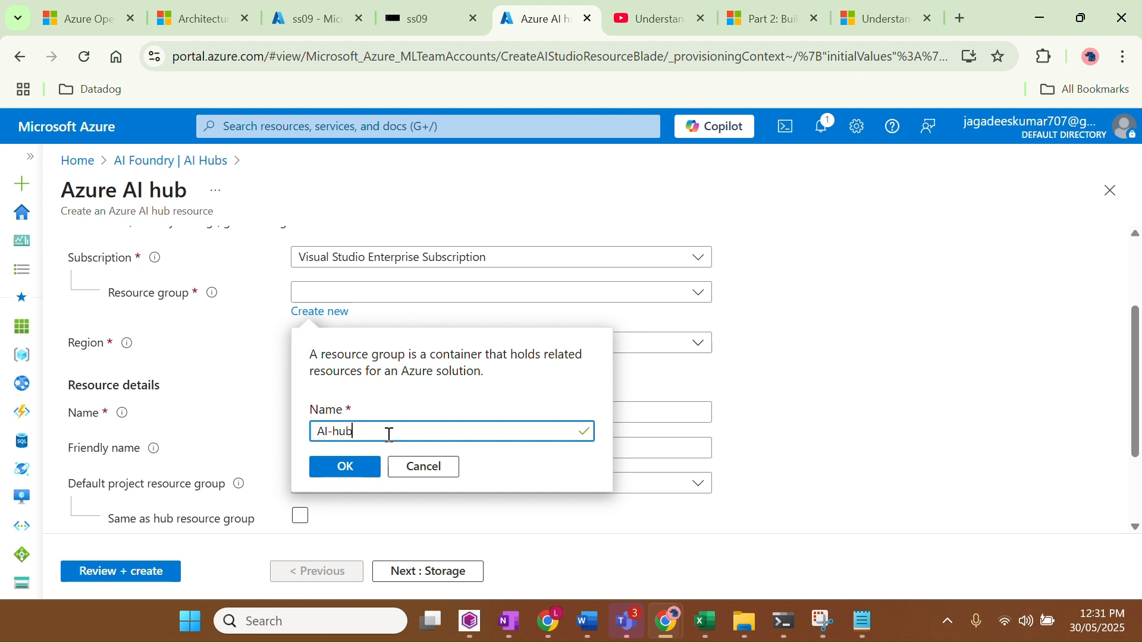
text(-RG)
click(346, 467)
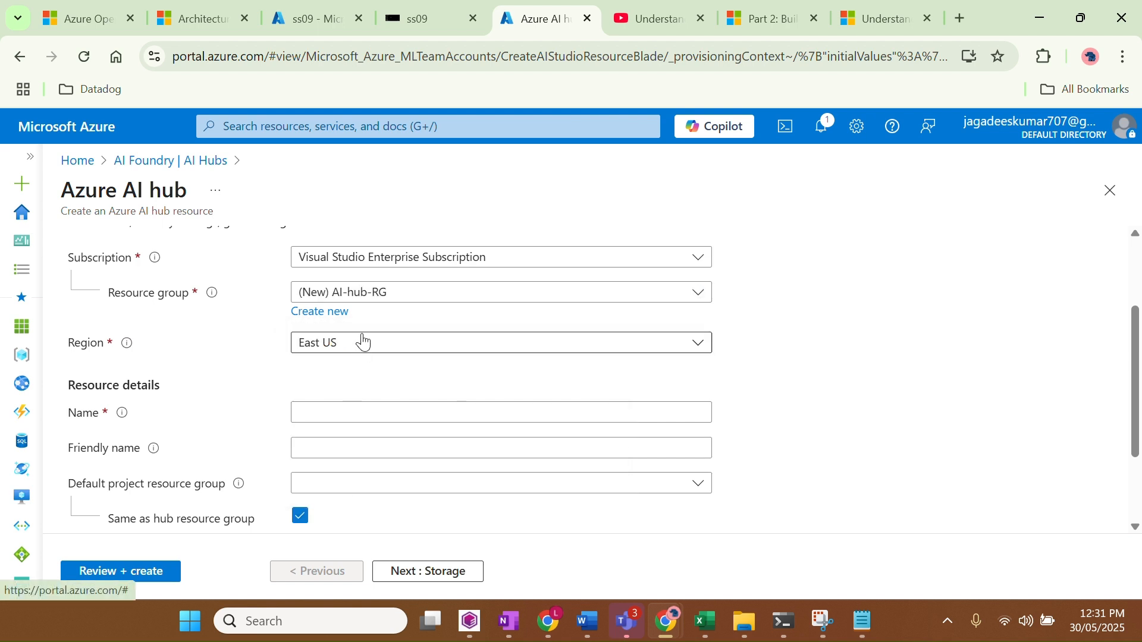
Name the hub MY_hub and review the project resource group and AI Services connection
click(352, 420)
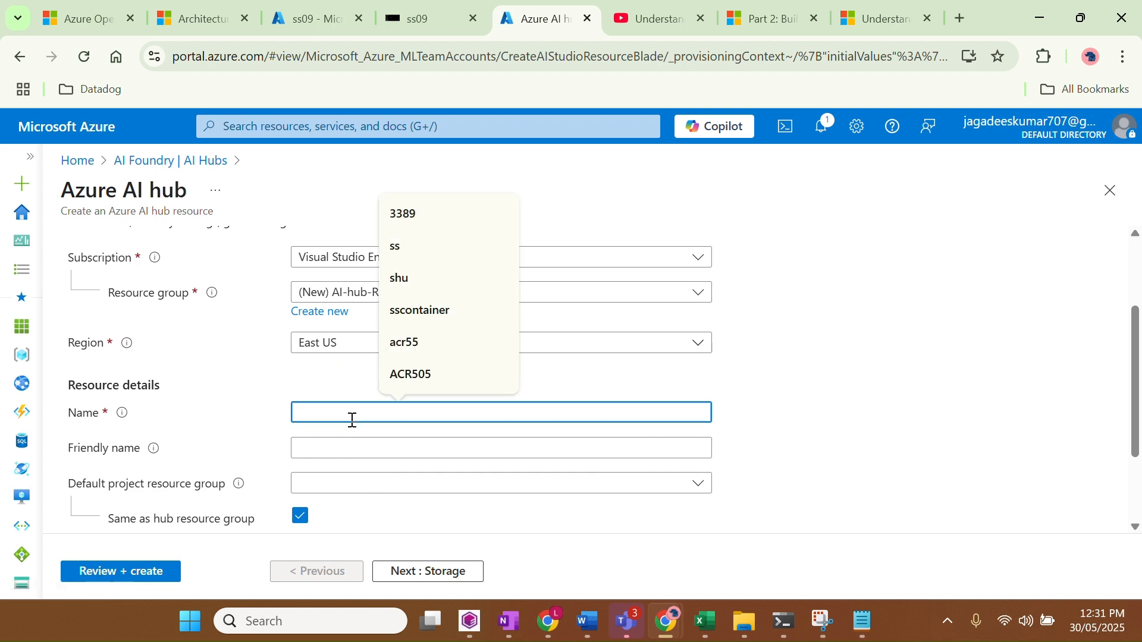
text(MY)
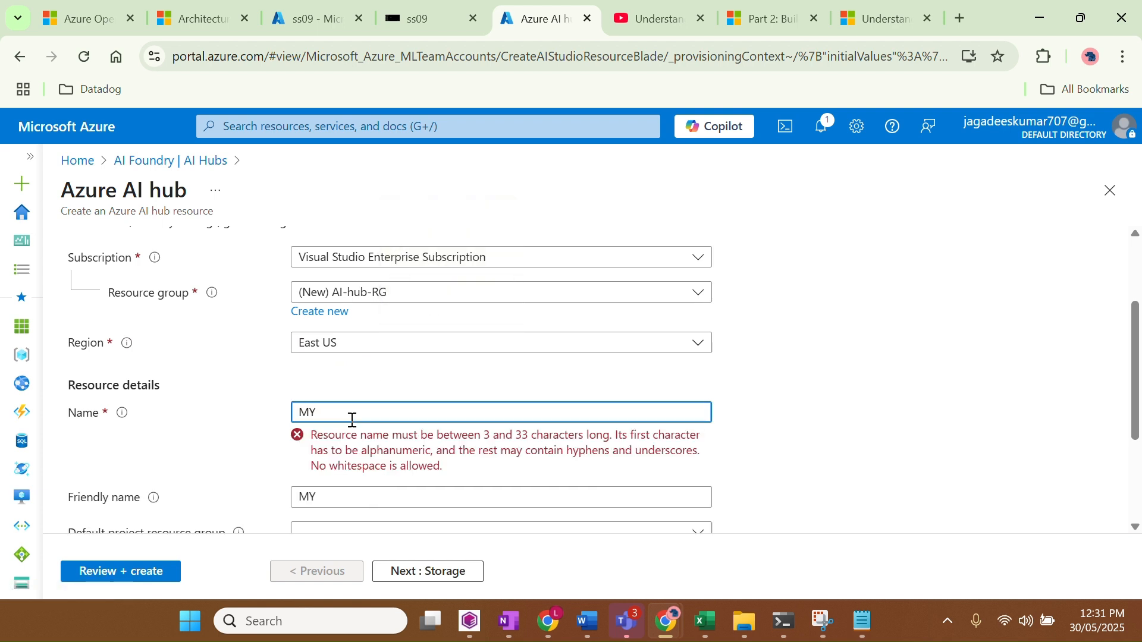
text(_hub)
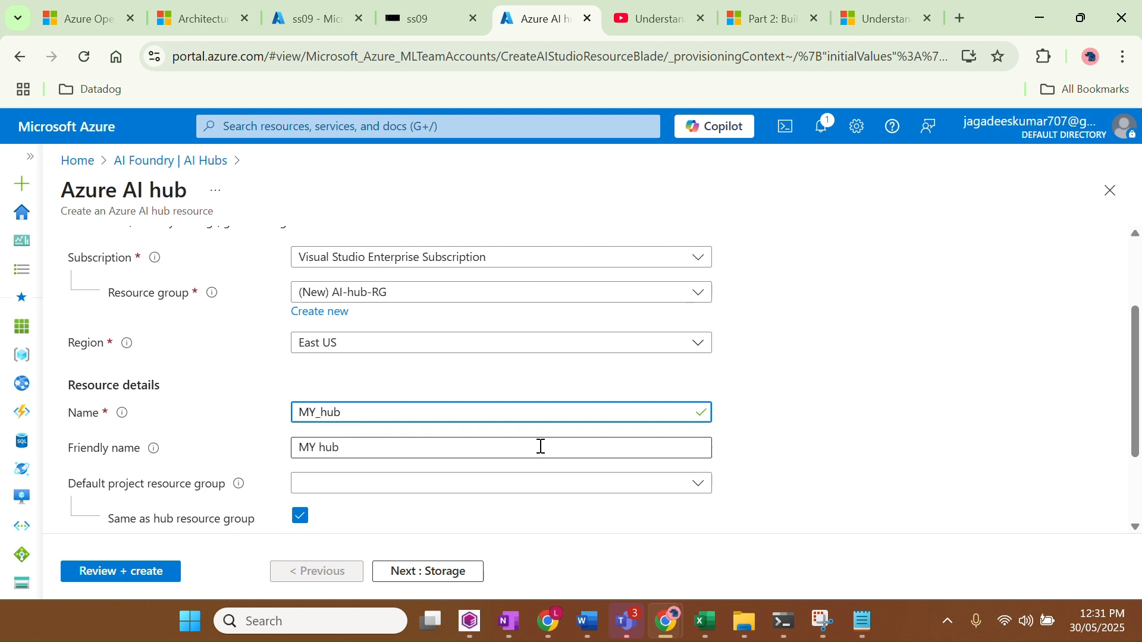
scroll(540, 446, down, 1)
click(368, 408)
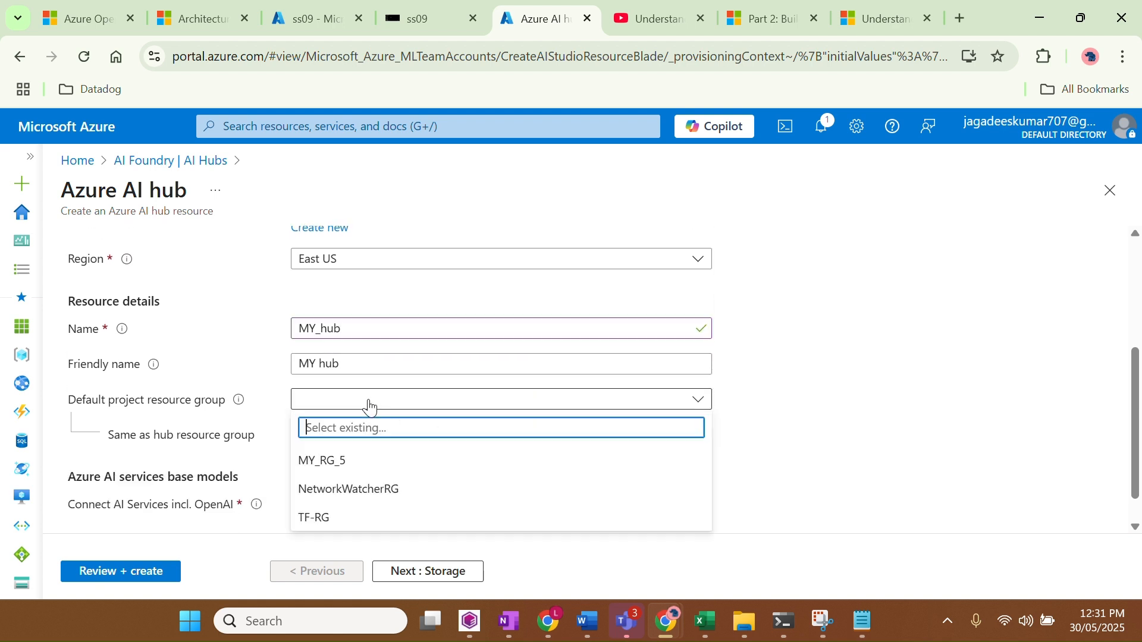
click(800, 392)
scroll(803, 393, down, 1)
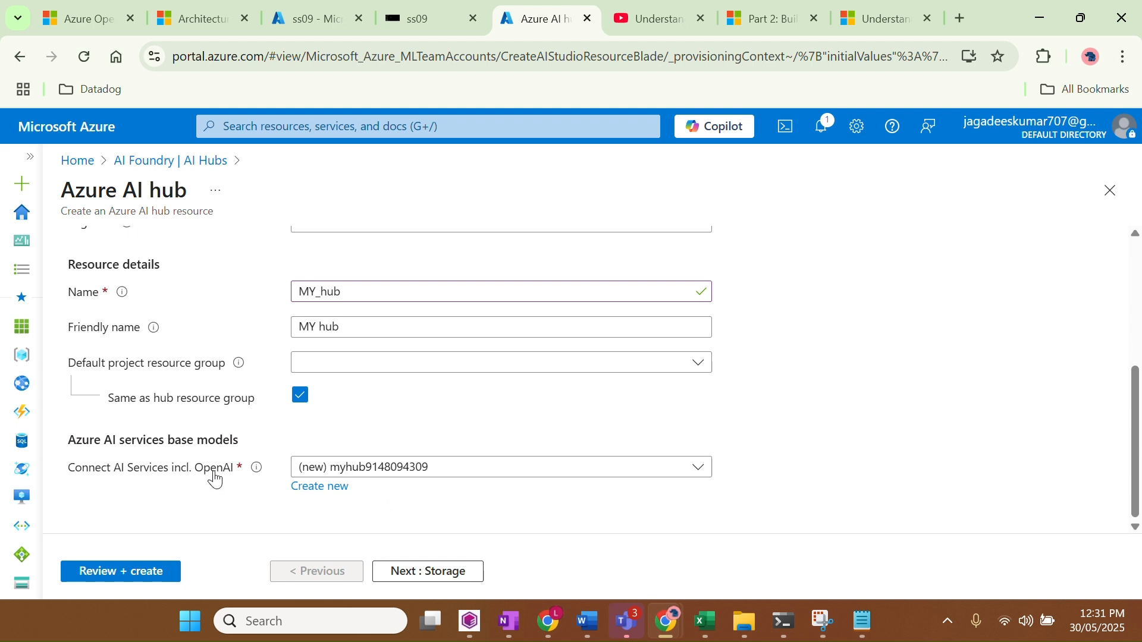
drag(78, 473, 238, 473)
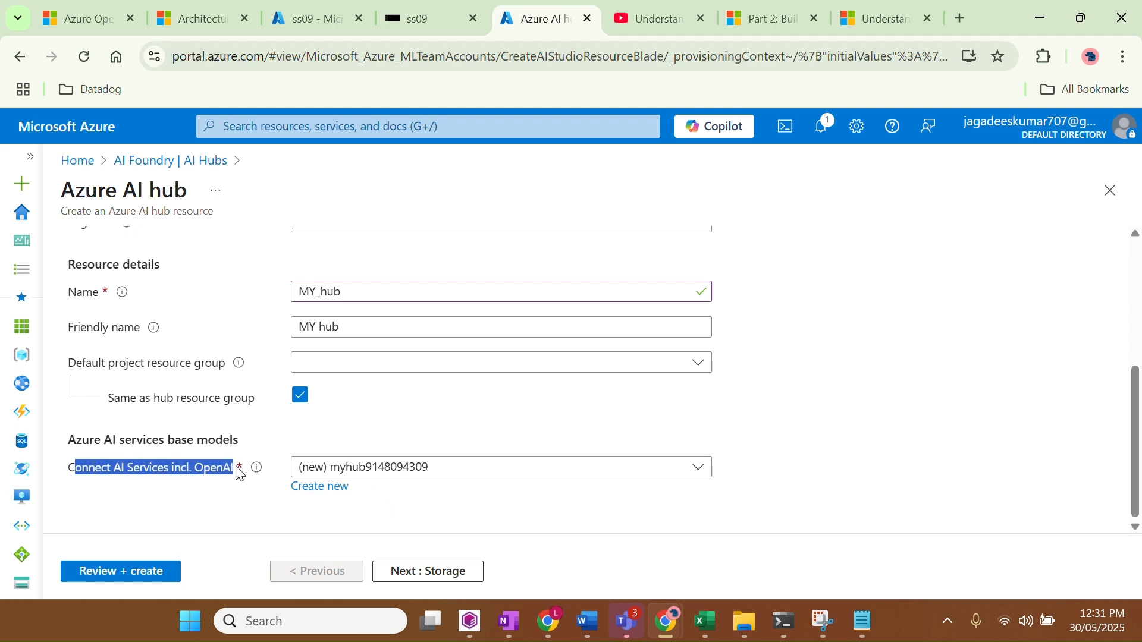
scroll(573, 385, up, 5)
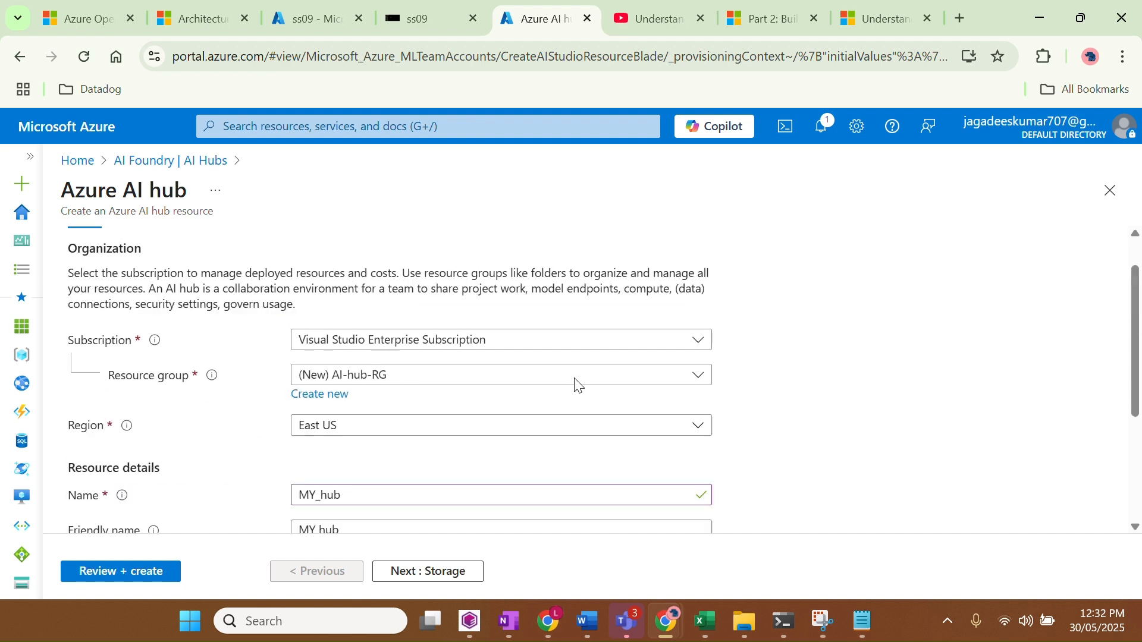
scroll(573, 385, down, 5)
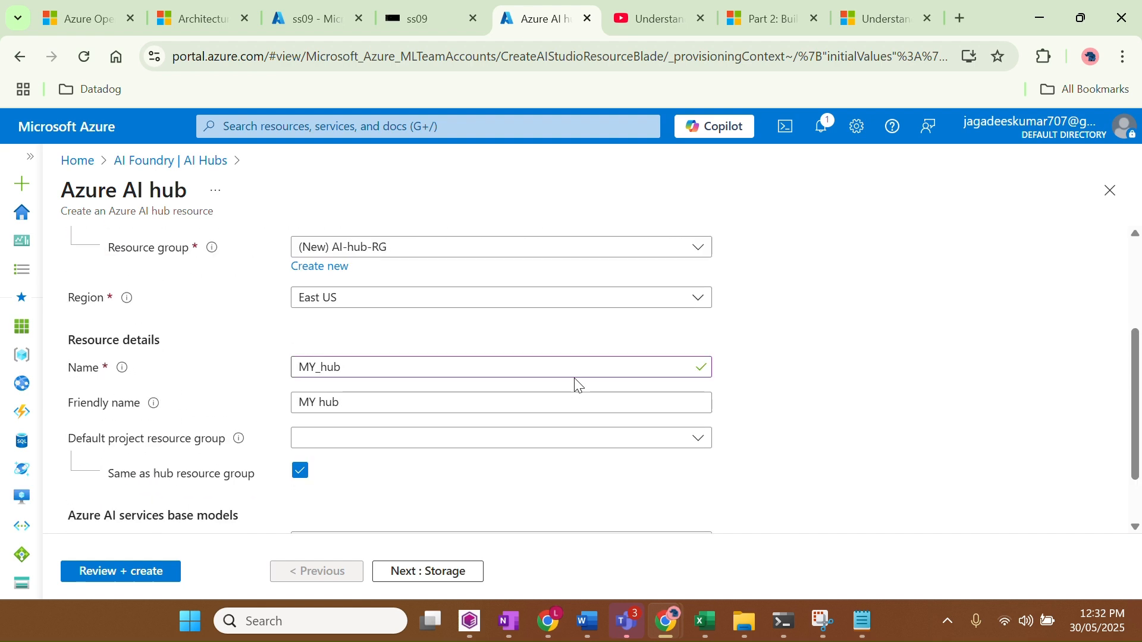
Keep the default storage account, key vault and logs settings, then advance to Inbound Access
click(412, 572)
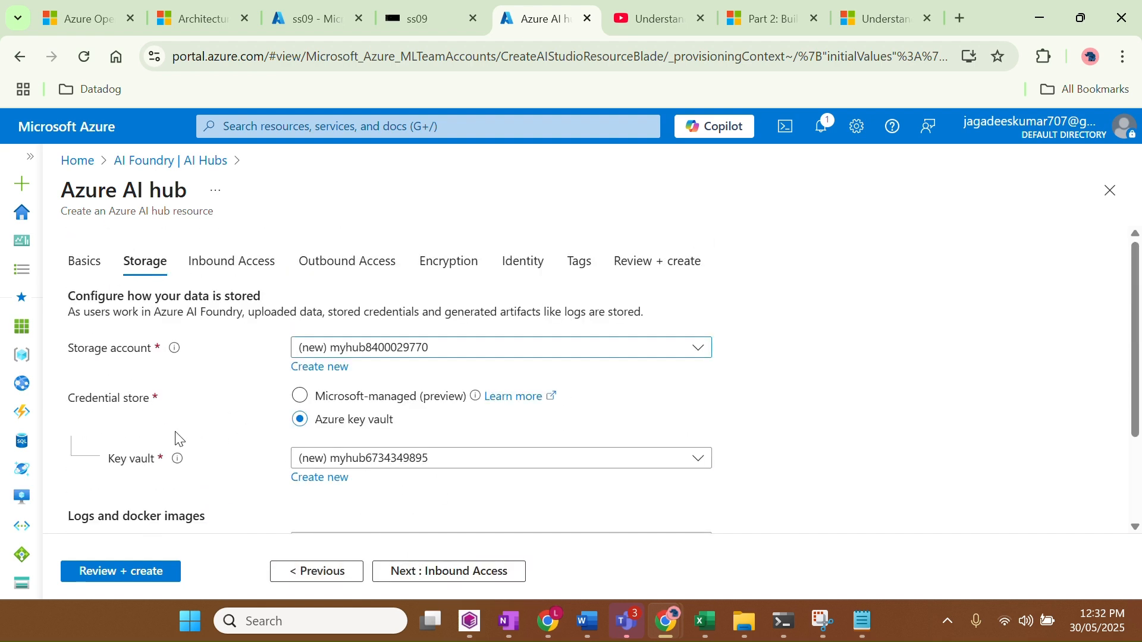
scroll(175, 439, down, 2)
scroll(130, 331, up, 1)
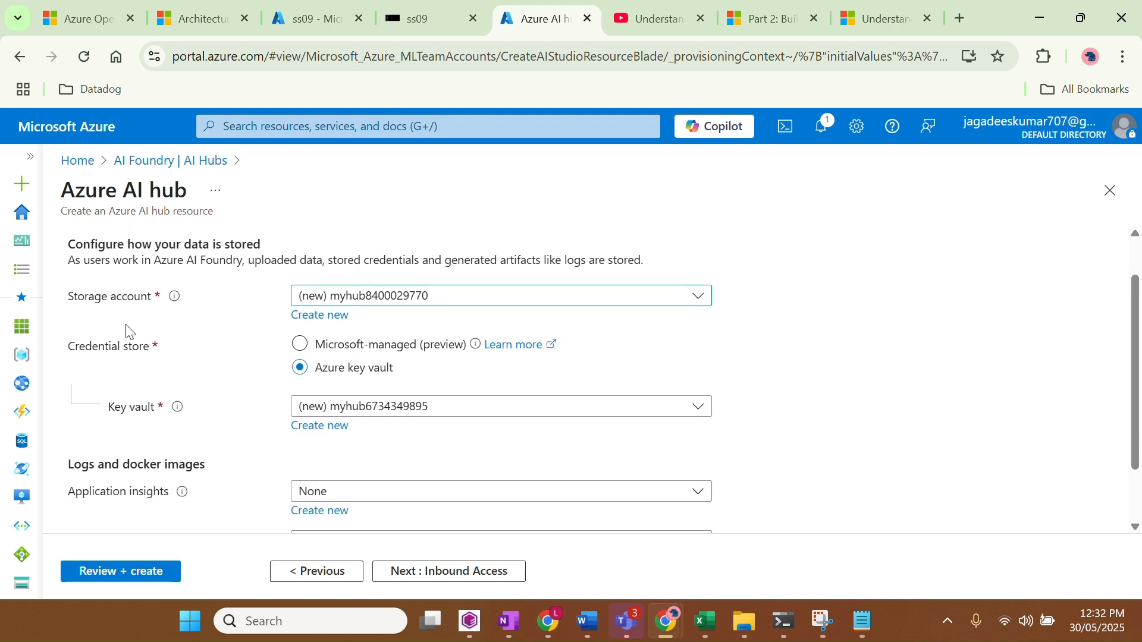
drag(82, 304, 171, 301)
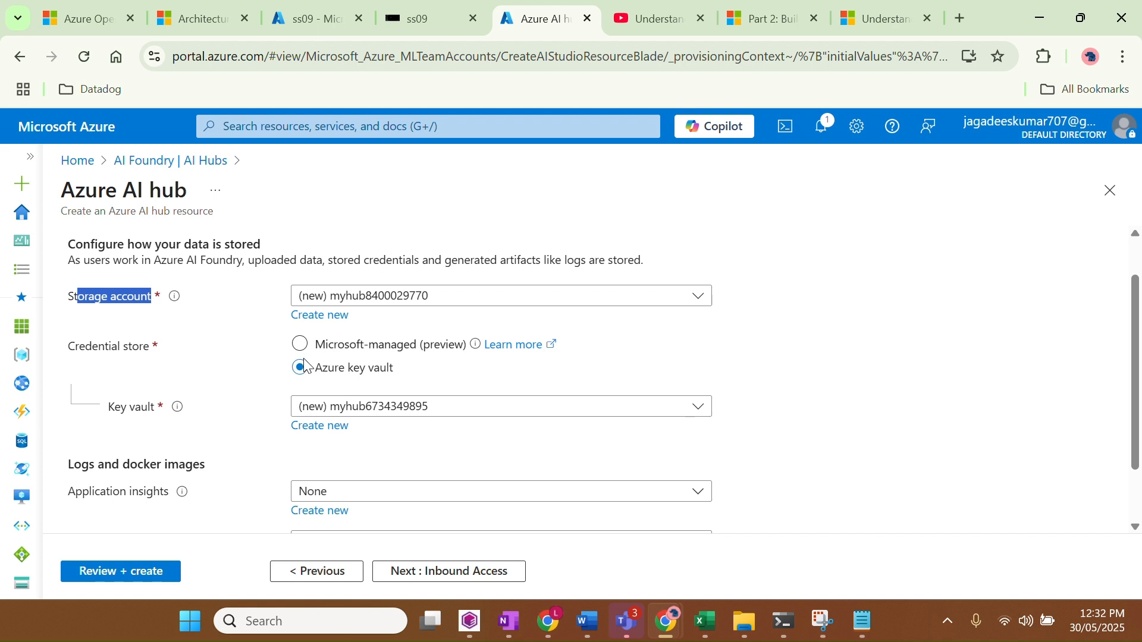
click(187, 328)
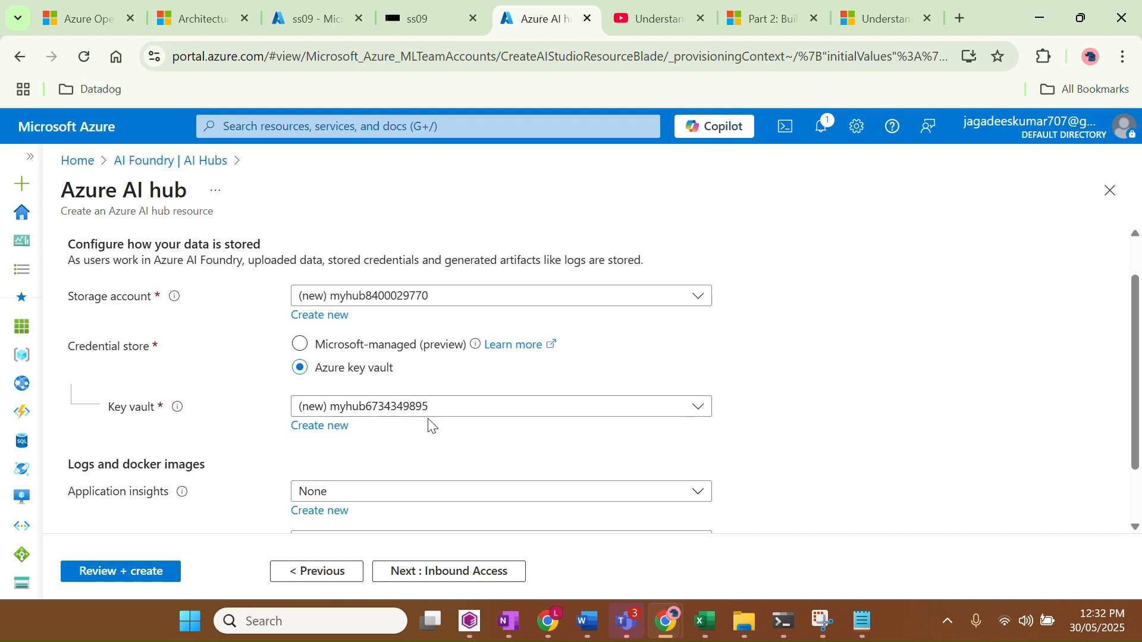
scroll(428, 423, down, 1)
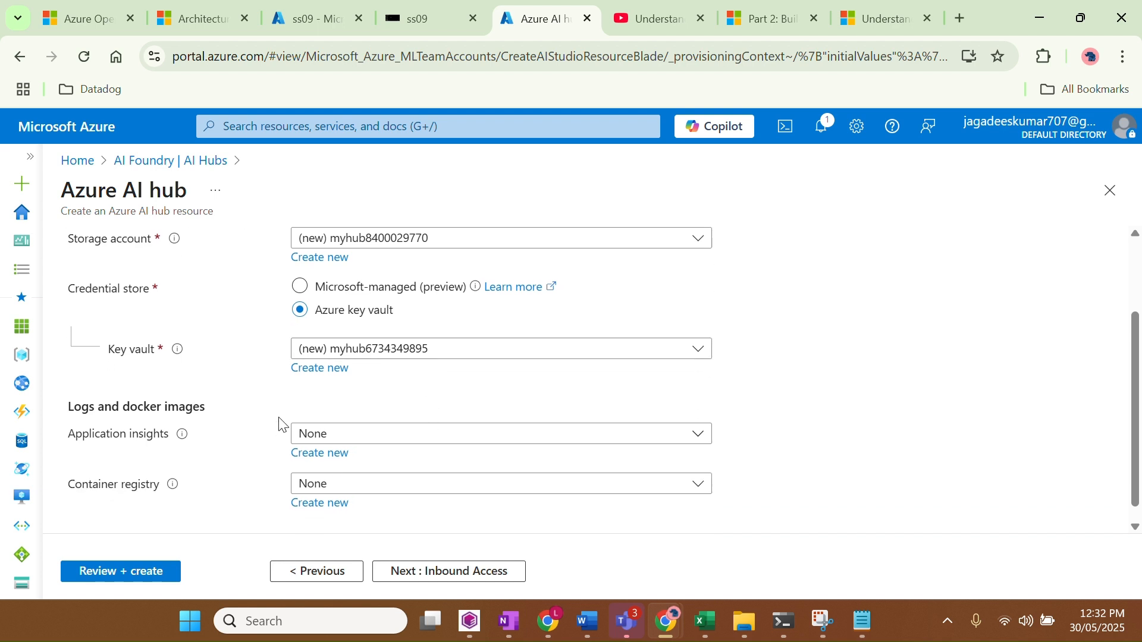
scroll(280, 427, down, 1)
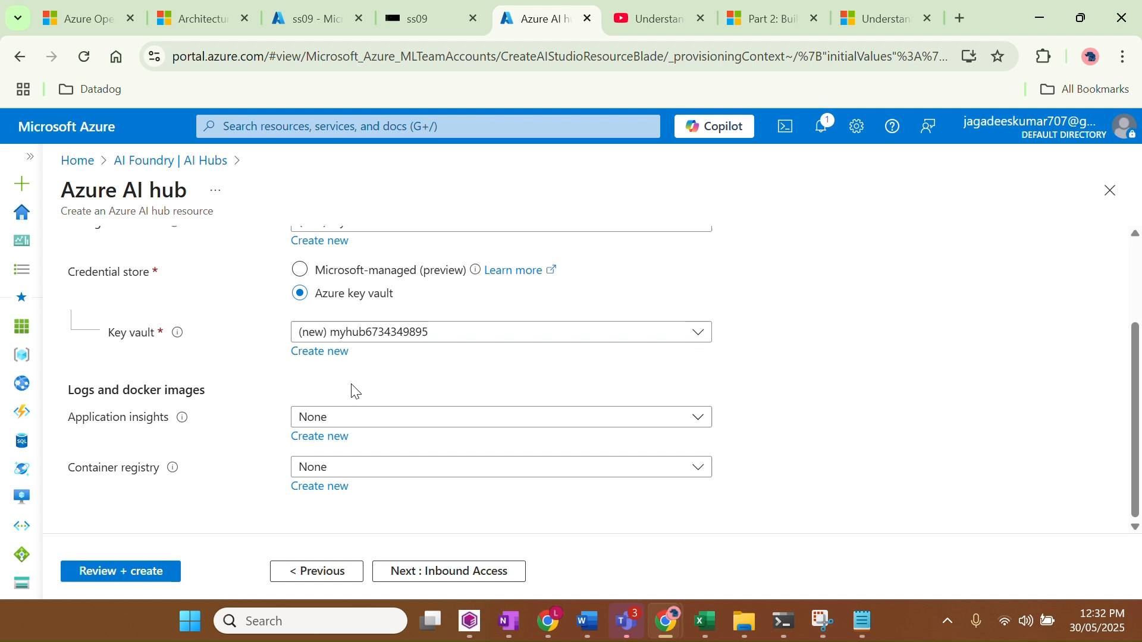
scroll(390, 397, up, 1)
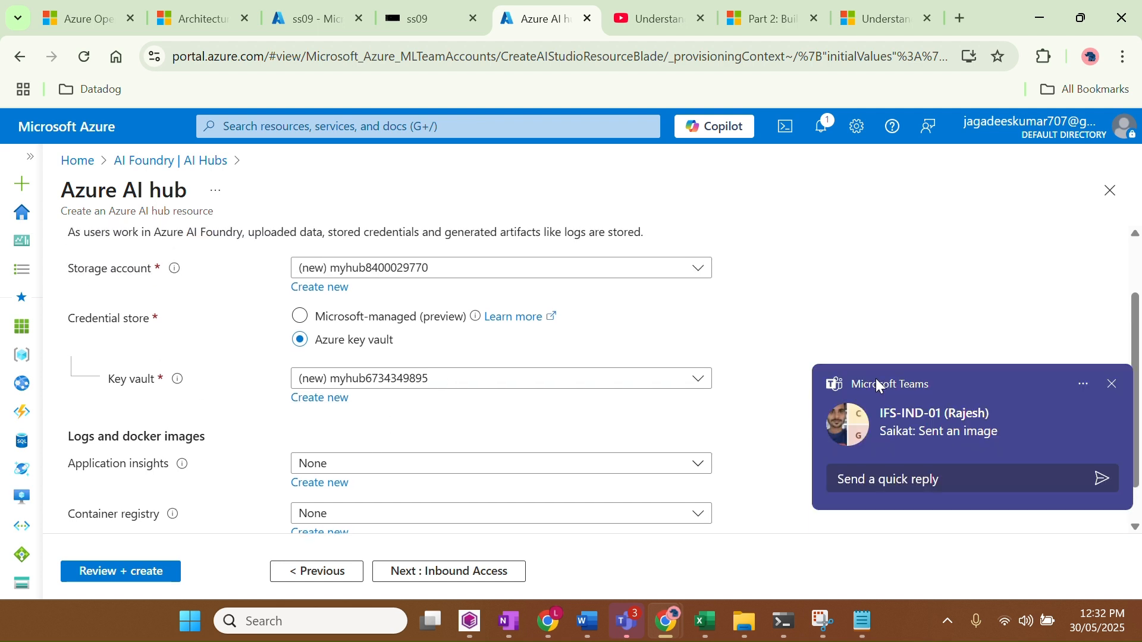
click(1112, 384)
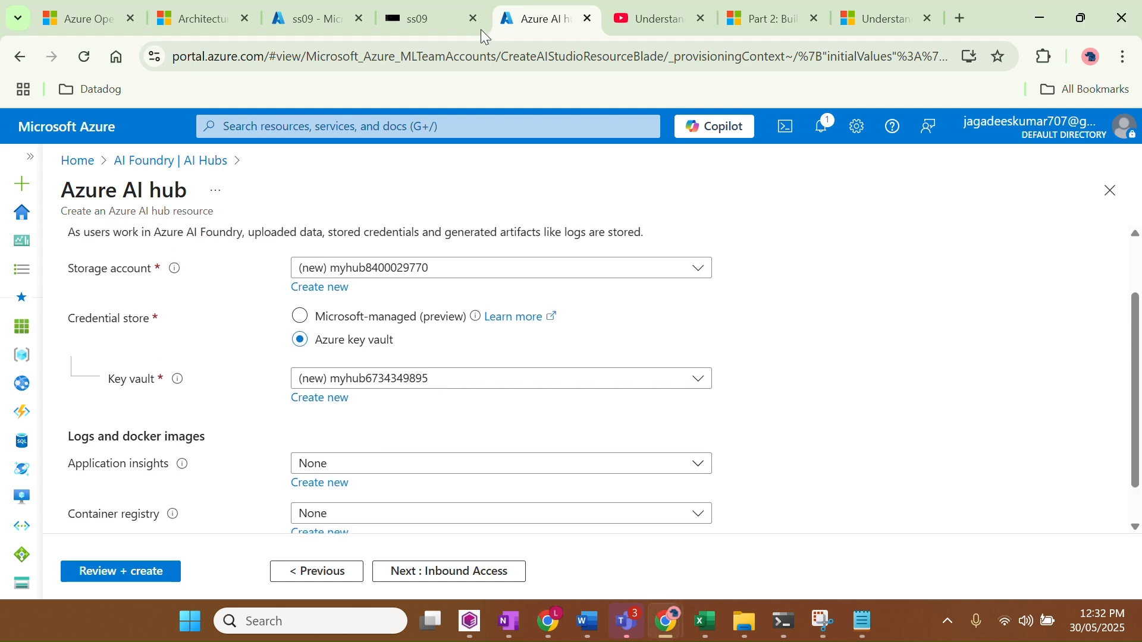
scroll(468, 411, down, 1)
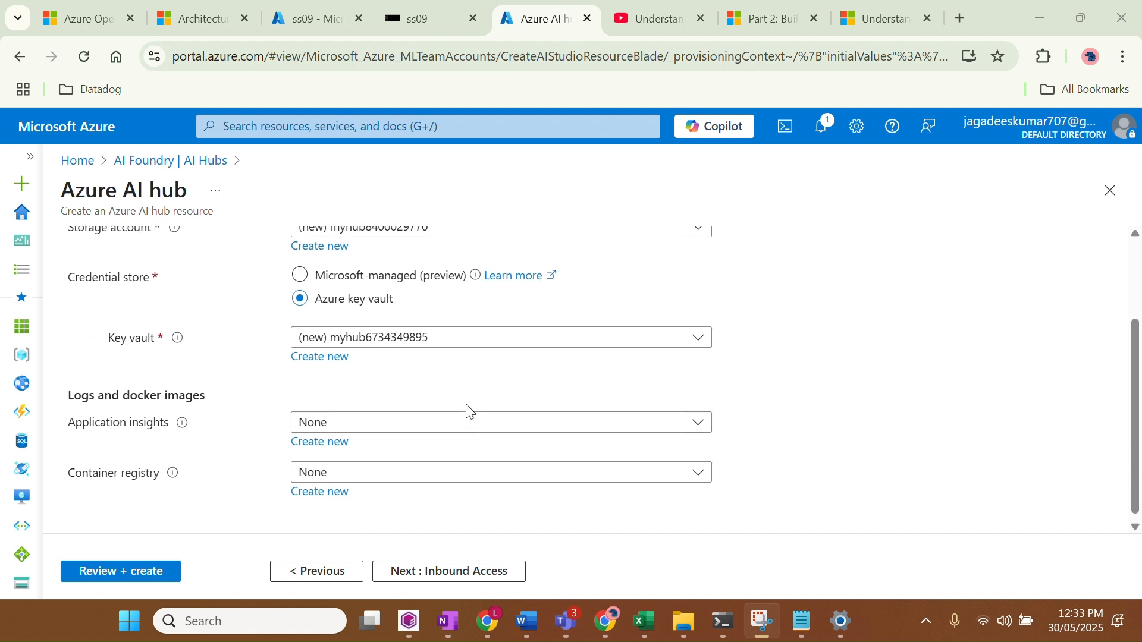
click(445, 580)
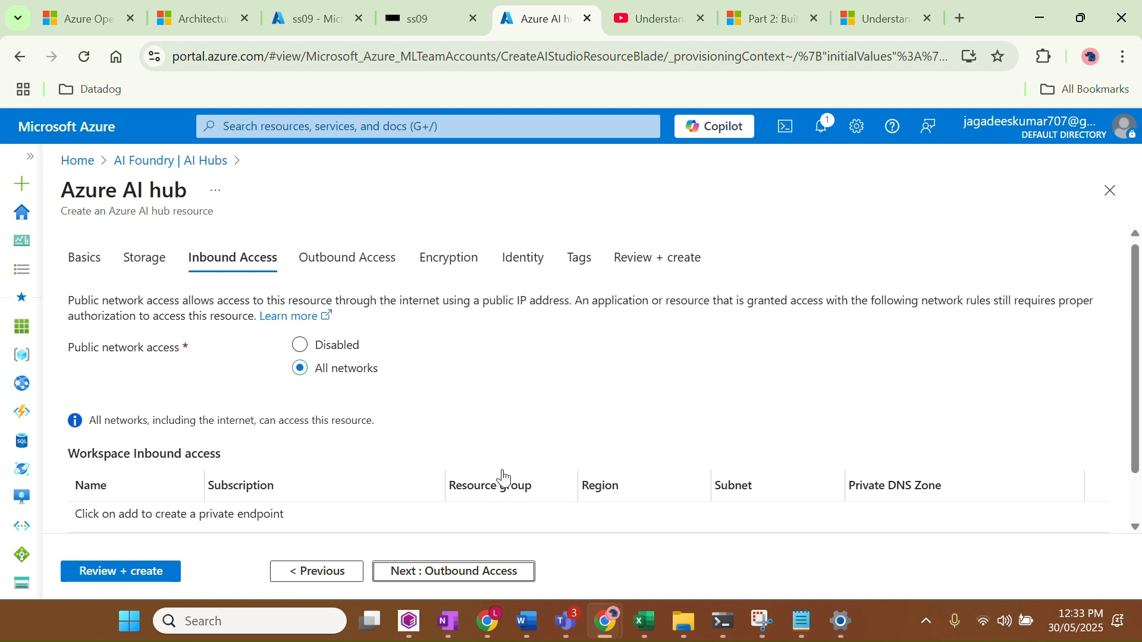
Keep All networks inbound access and default outbound access, advancing to Encryption
scroll(502, 475, down, 2)
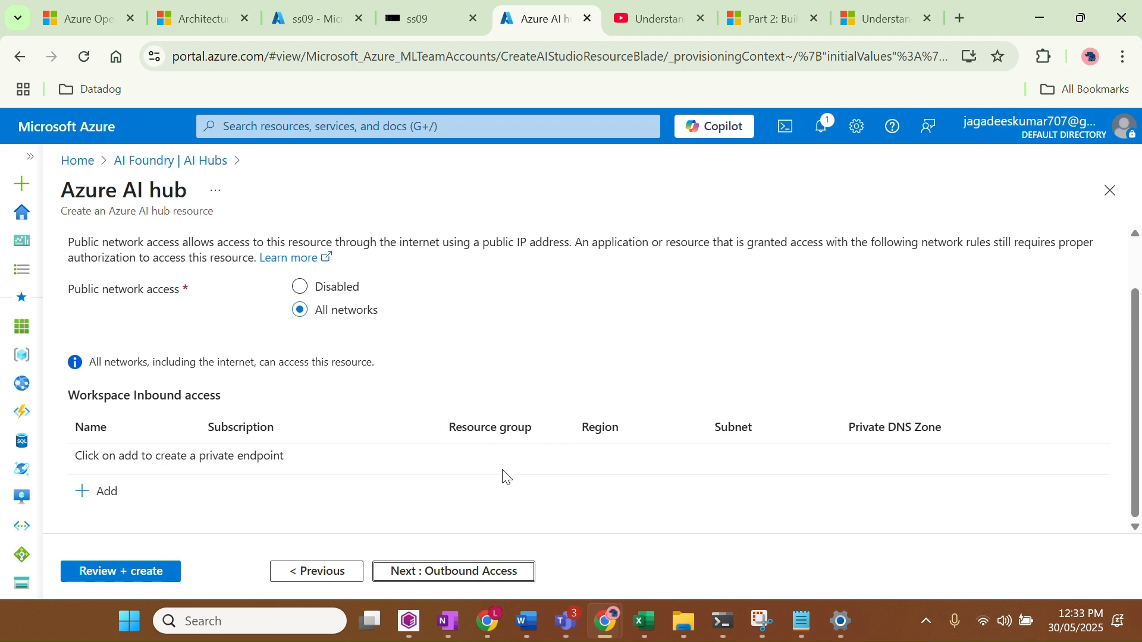
scroll(506, 476, up, 2)
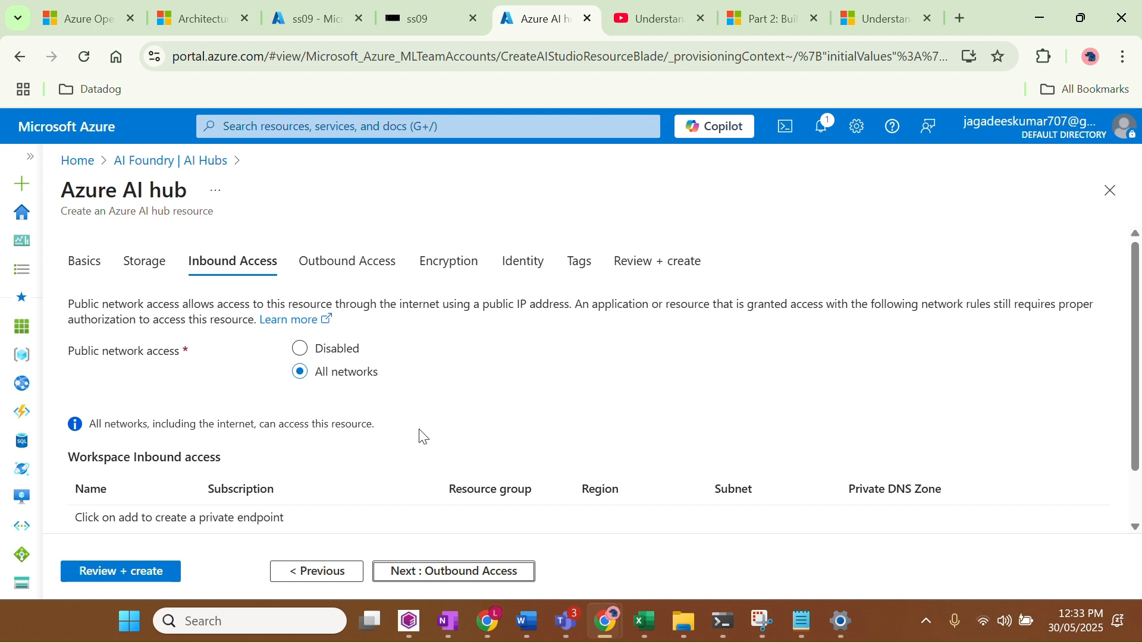
scroll(421, 436, down, 1)
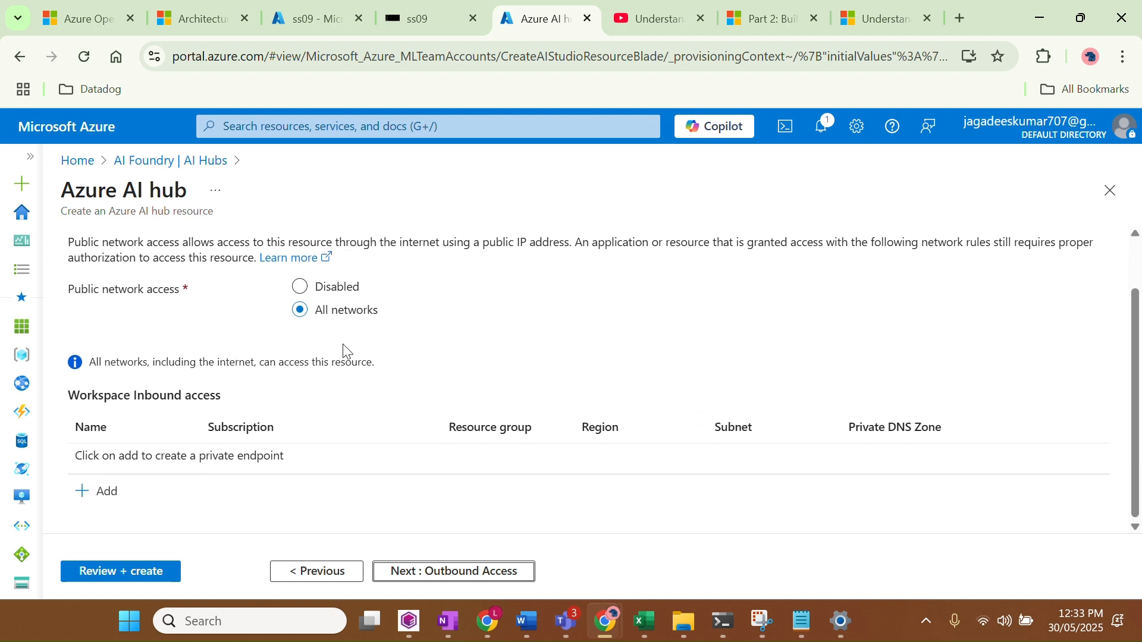
click(454, 577)
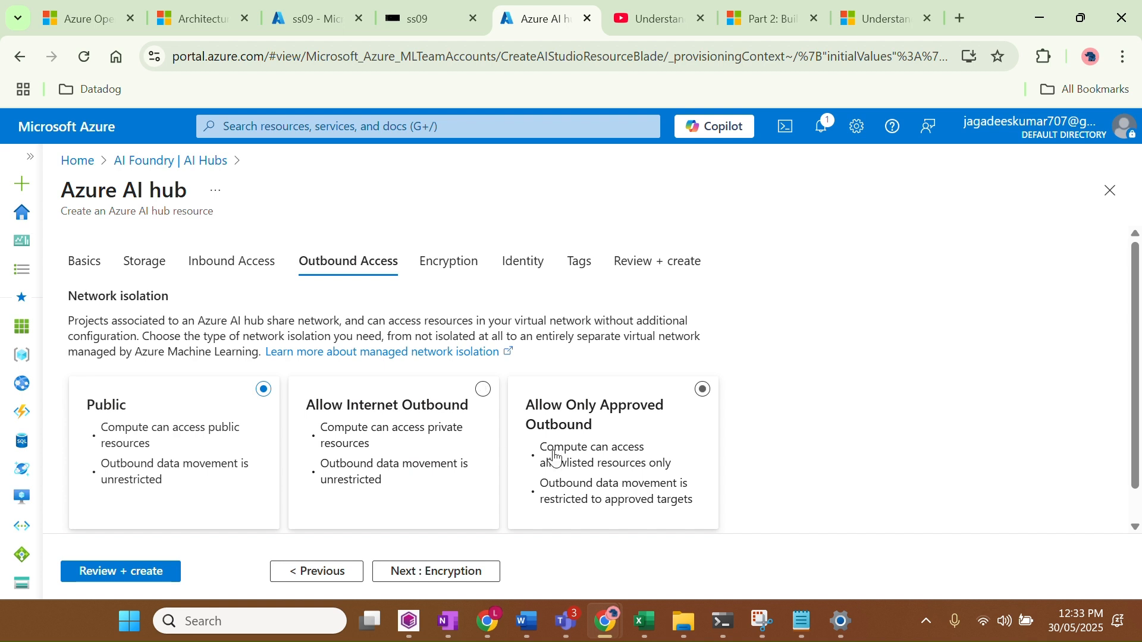
scroll(552, 461, down, 1)
scroll(553, 458, up, 1)
click(423, 572)
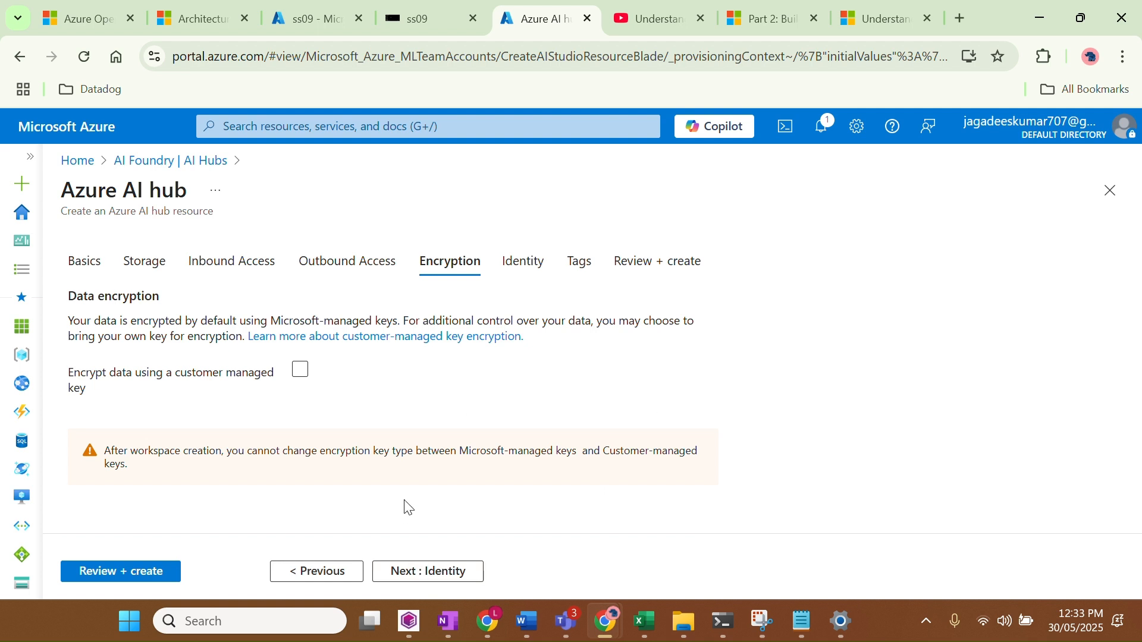
Revisit outbound access, then pass Encryption, Identity and Tags to the validated Review + create summary
click(353, 273)
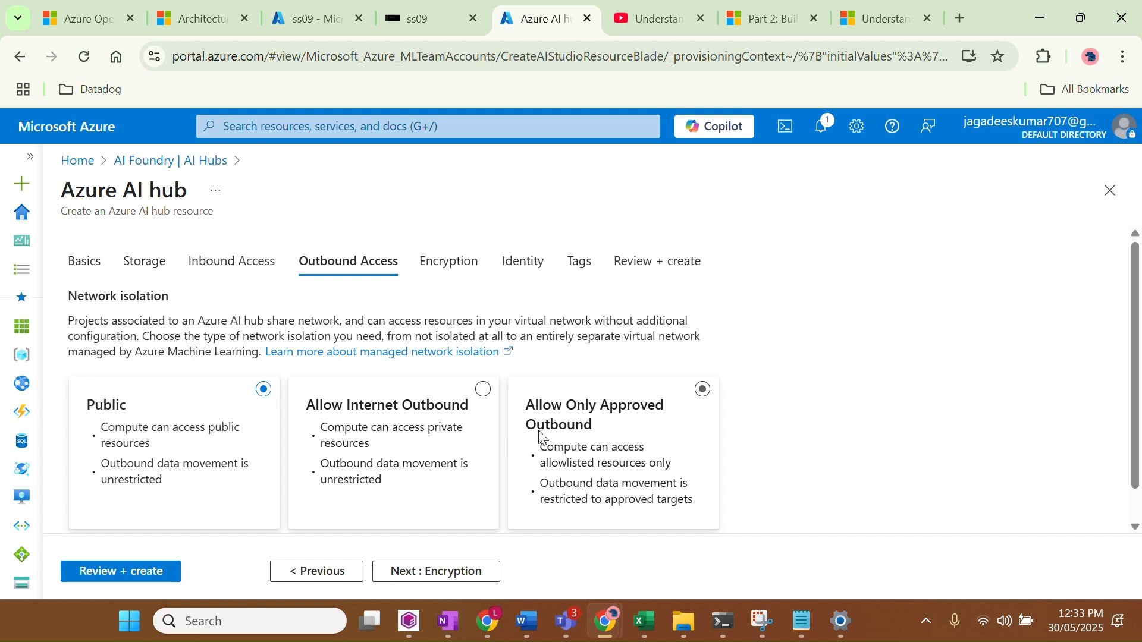
click(429, 262)
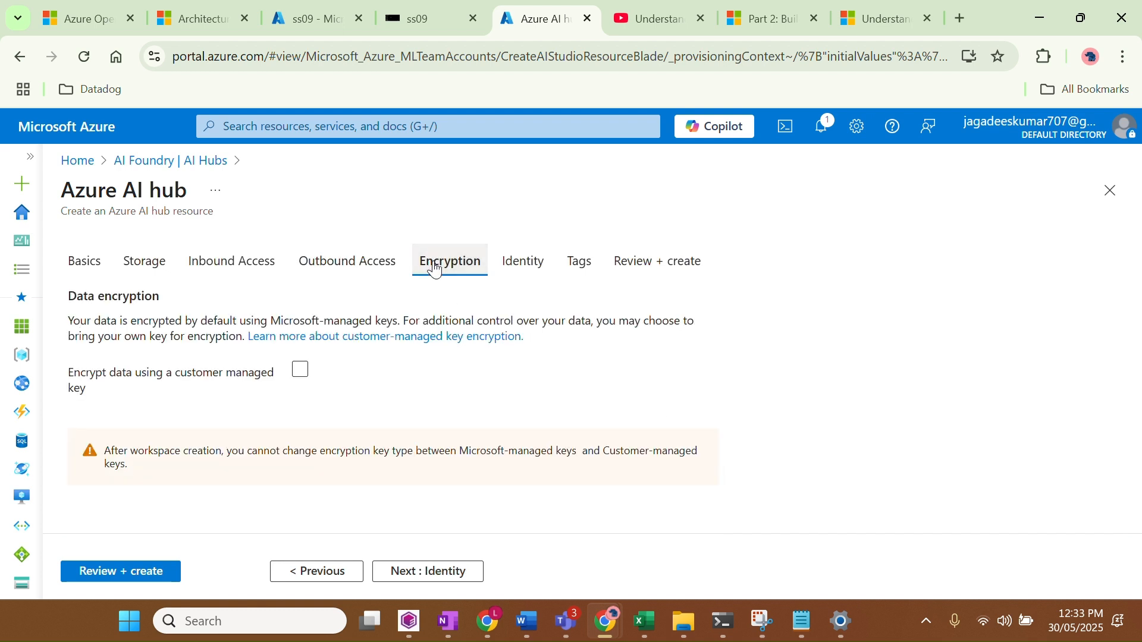
click(450, 575)
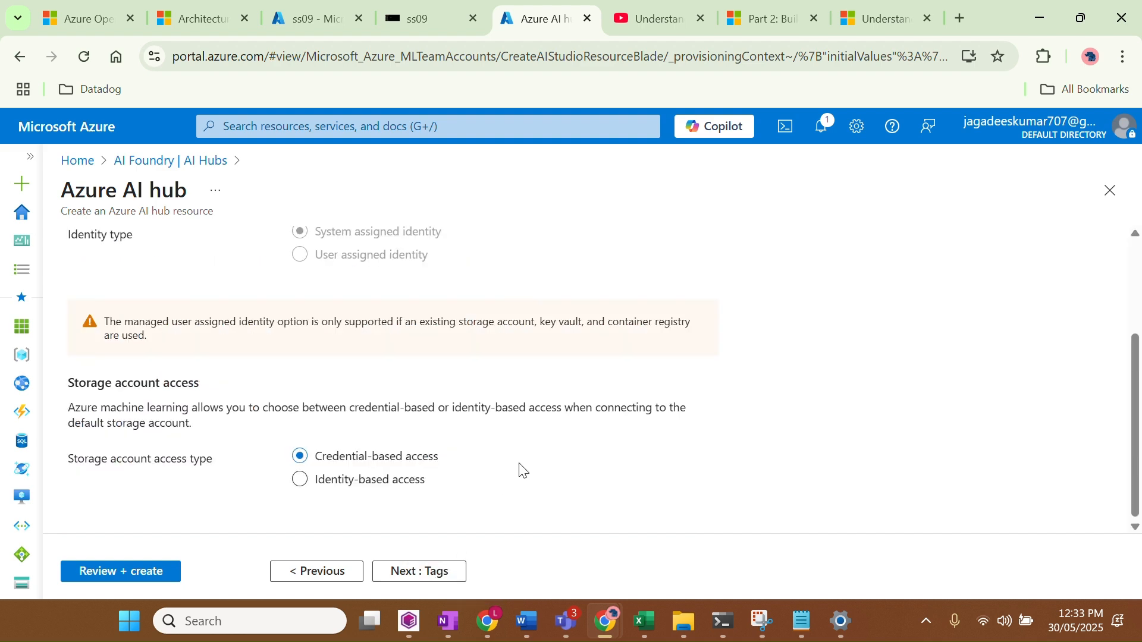
click(438, 571)
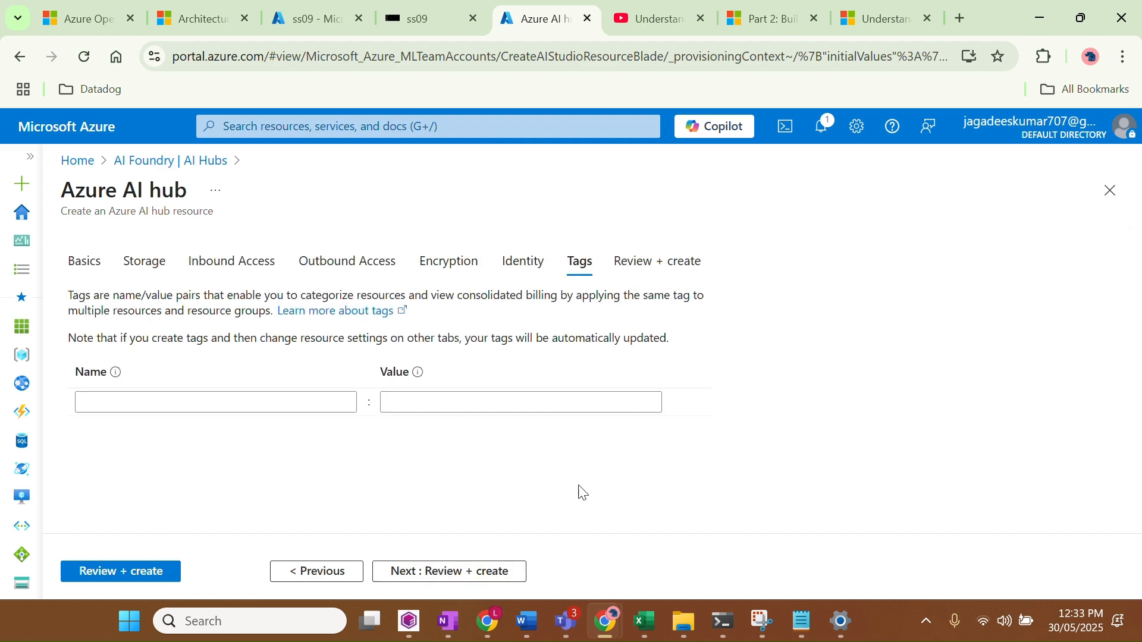
click(444, 572)
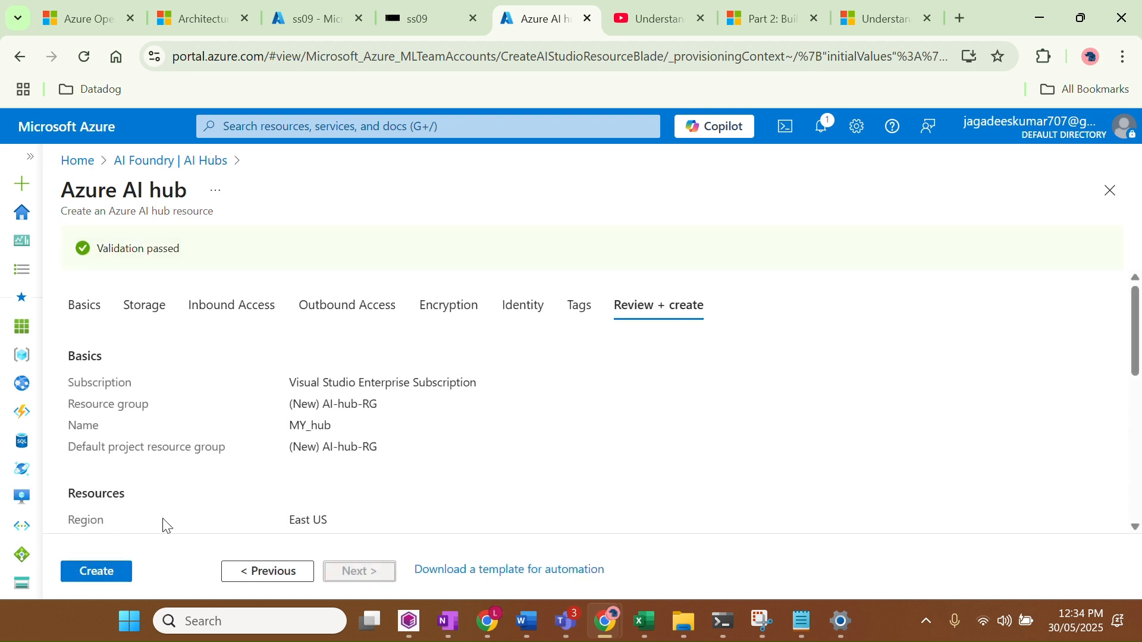
scroll(197, 512, down, 10)
Create MY_hub, check its four deployed resources with a widened Type column, and open the hub
click(95, 571)
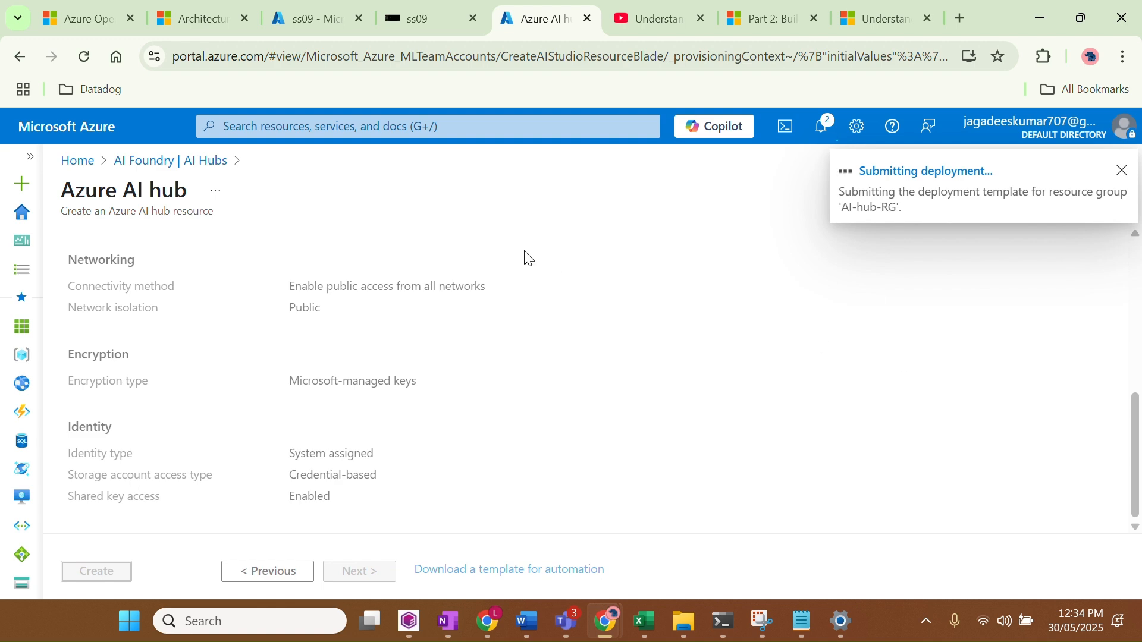
key(super+shift+s)
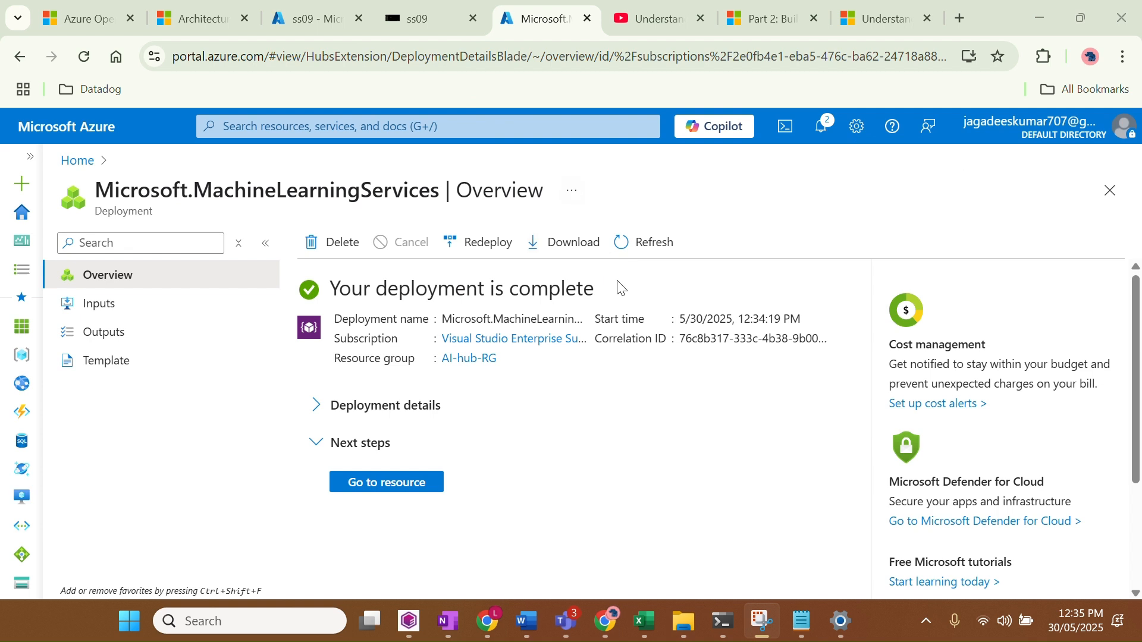
click(320, 412)
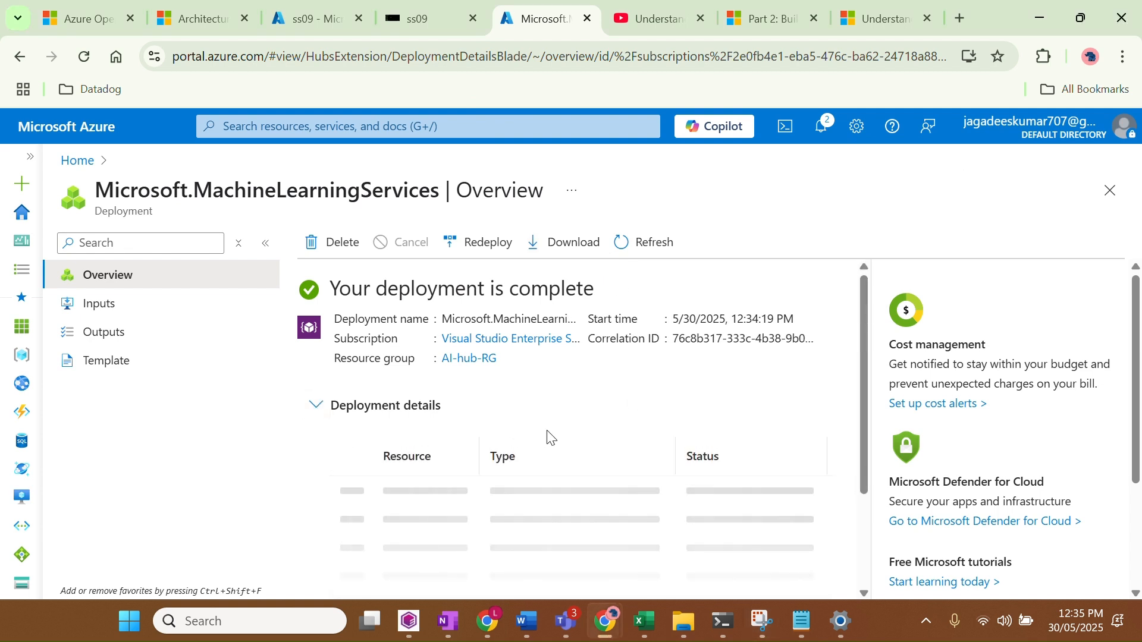
scroll(548, 436, down, 2)
scroll(548, 436, down, 2)
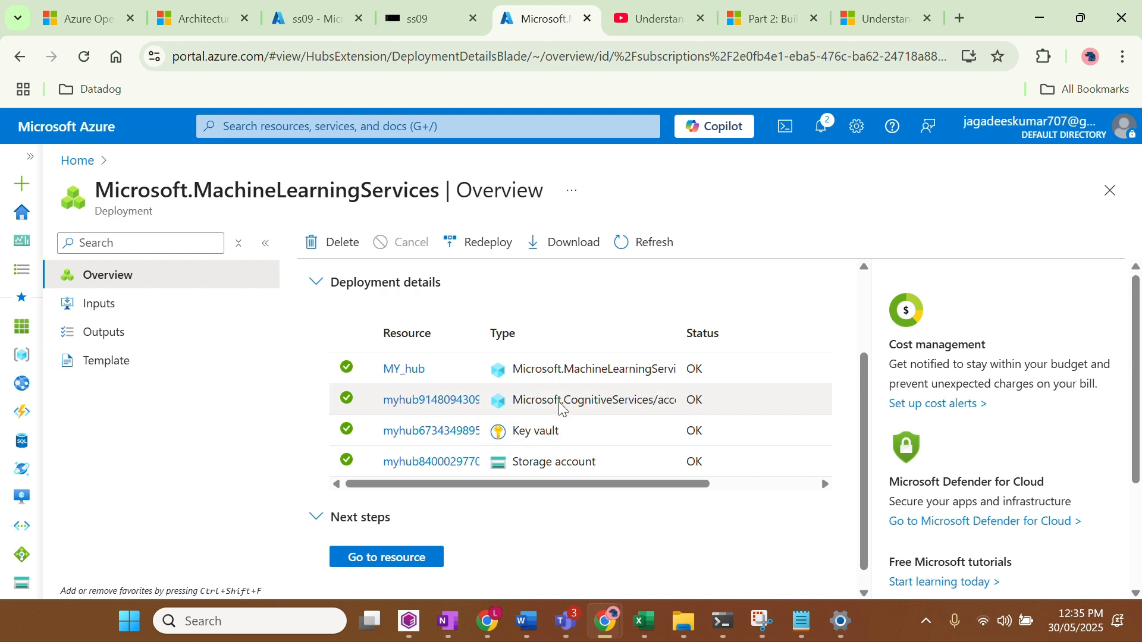
scroll(617, 375, right, 2)
scroll(616, 374, left, 2)
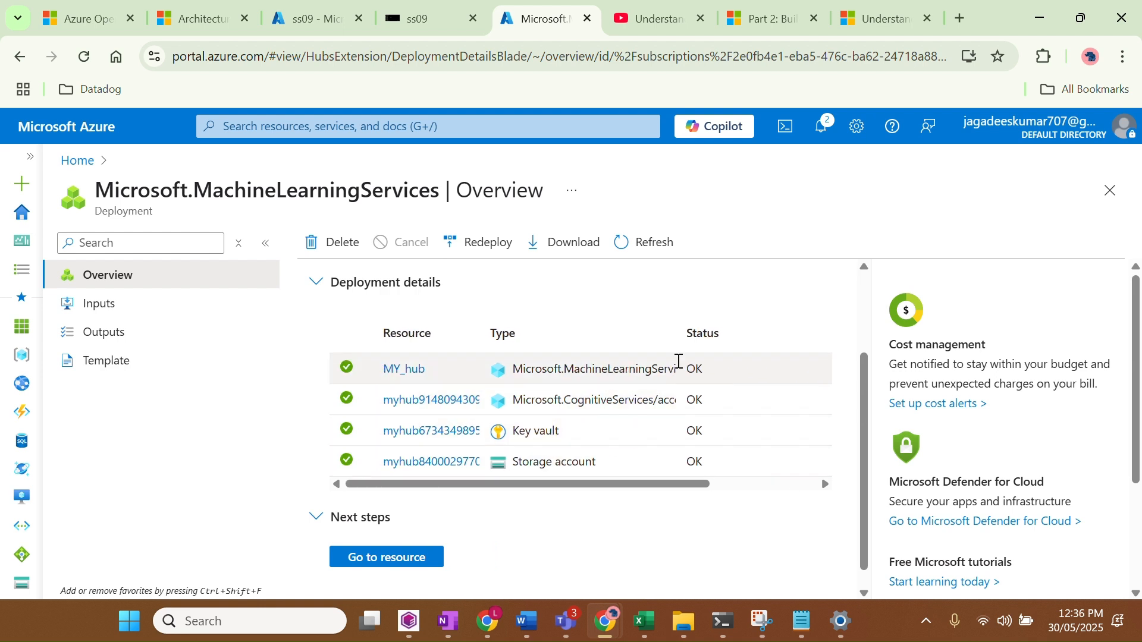
drag(677, 332, 769, 330)
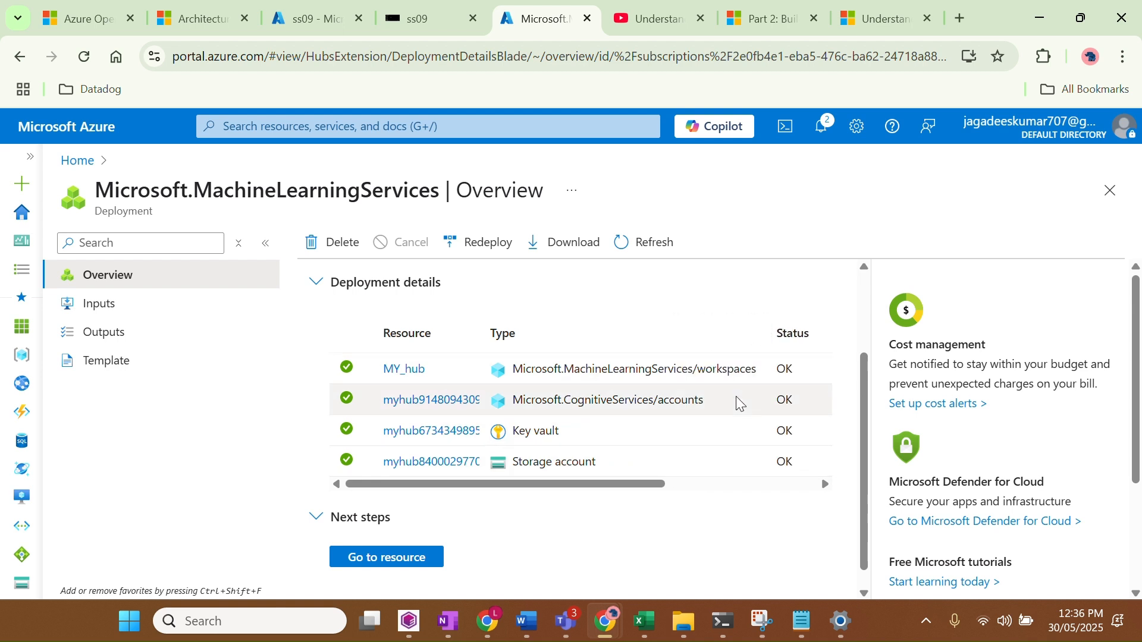
scroll(593, 457, up, 1)
scroll(593, 457, down, 1)
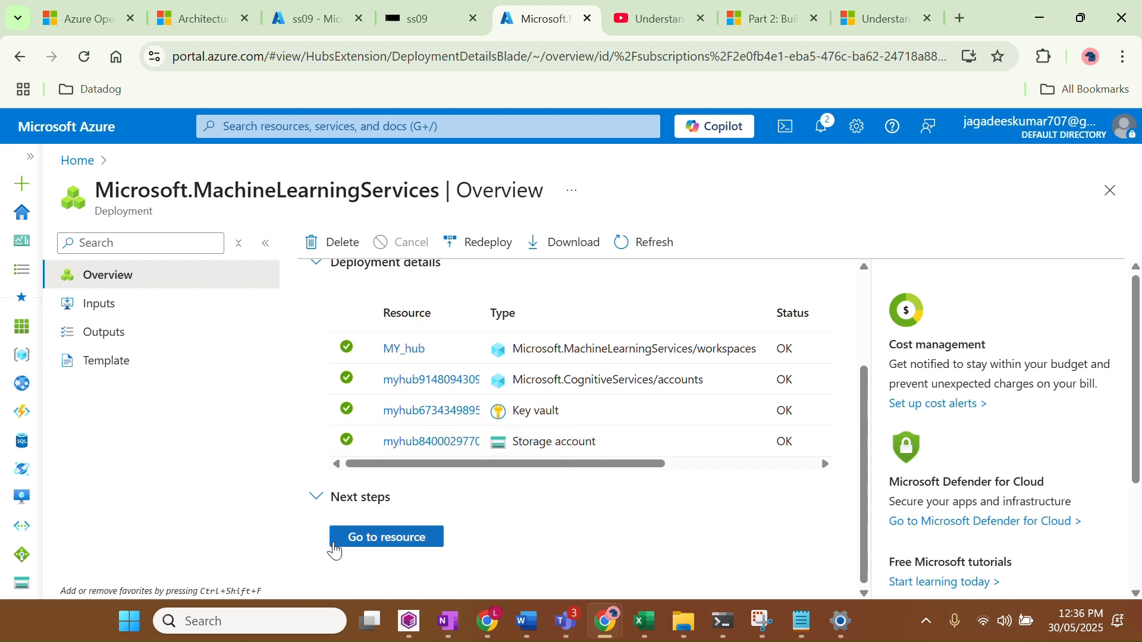
click(383, 538)
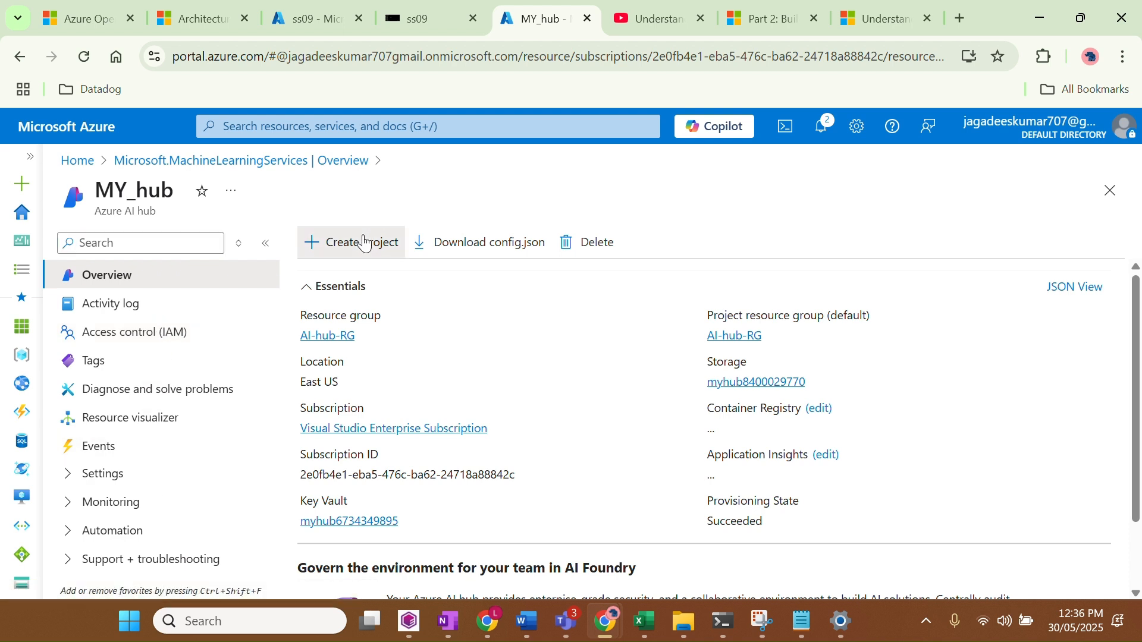
Start a new project in MY_hub, keeping resource group AI-hub-RG, named AI-project
click(364, 240)
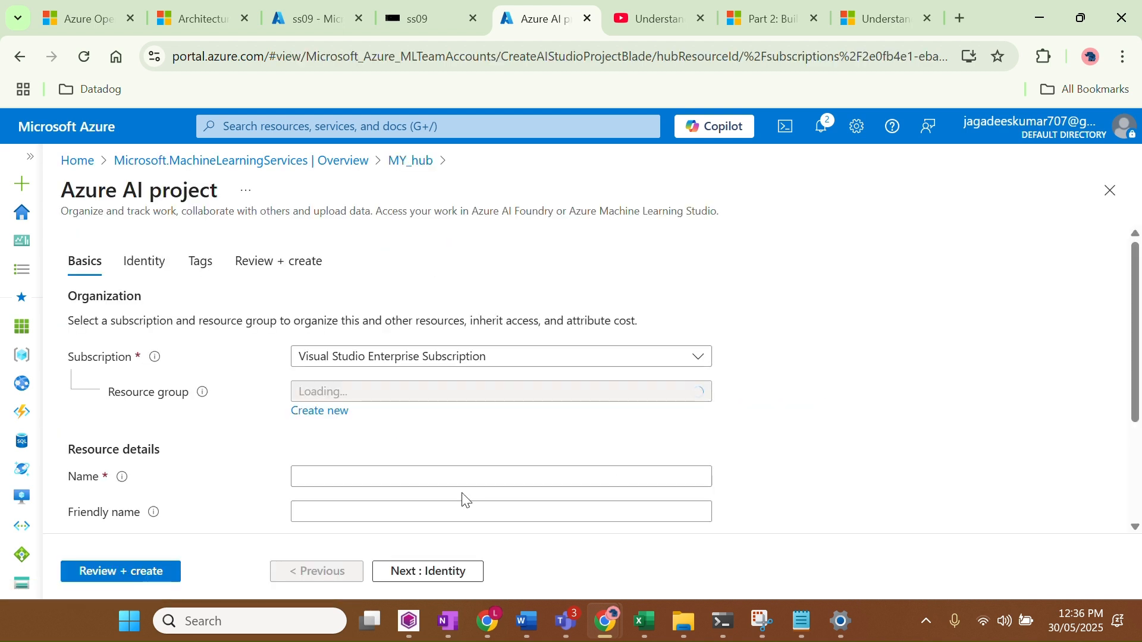
scroll(464, 496, down, 1)
click(404, 319)
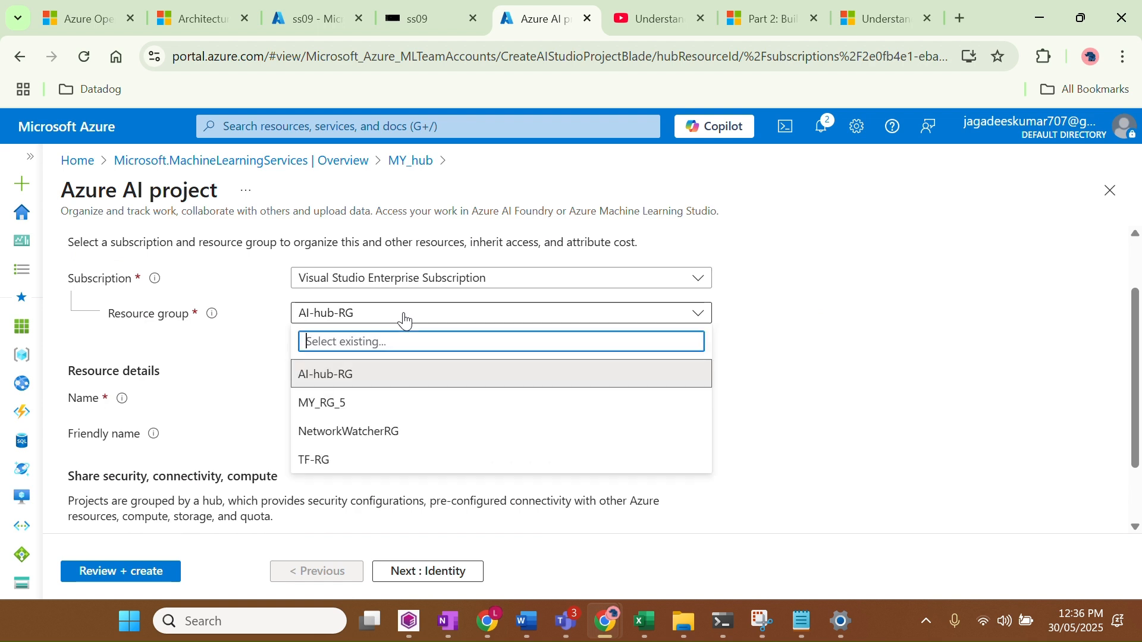
click(403, 316)
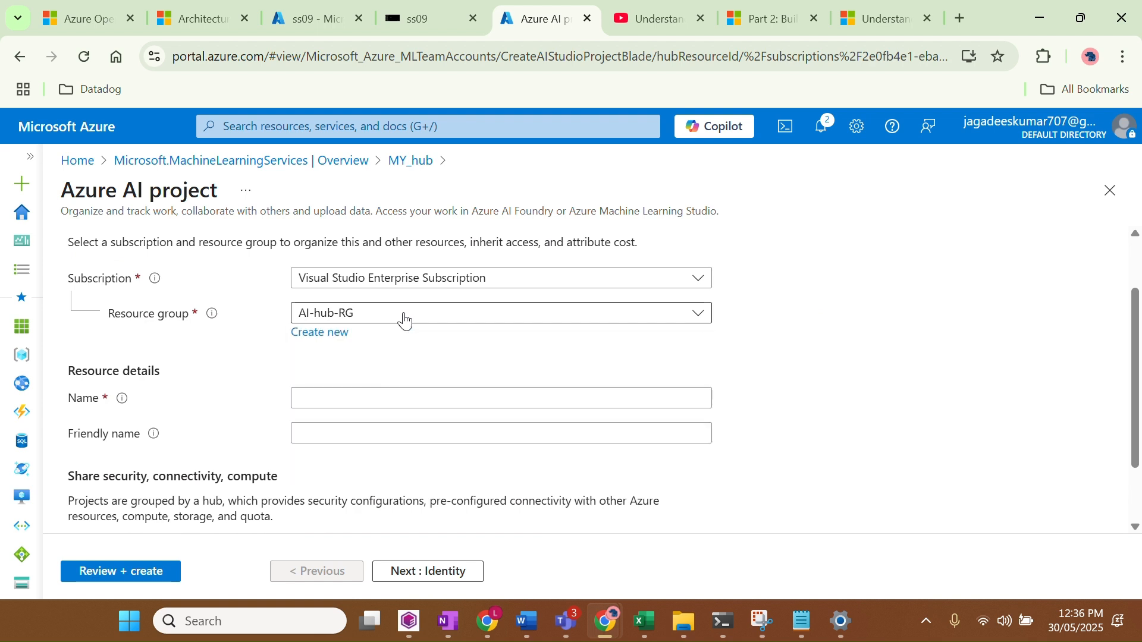
click(352, 393)
text(AI)
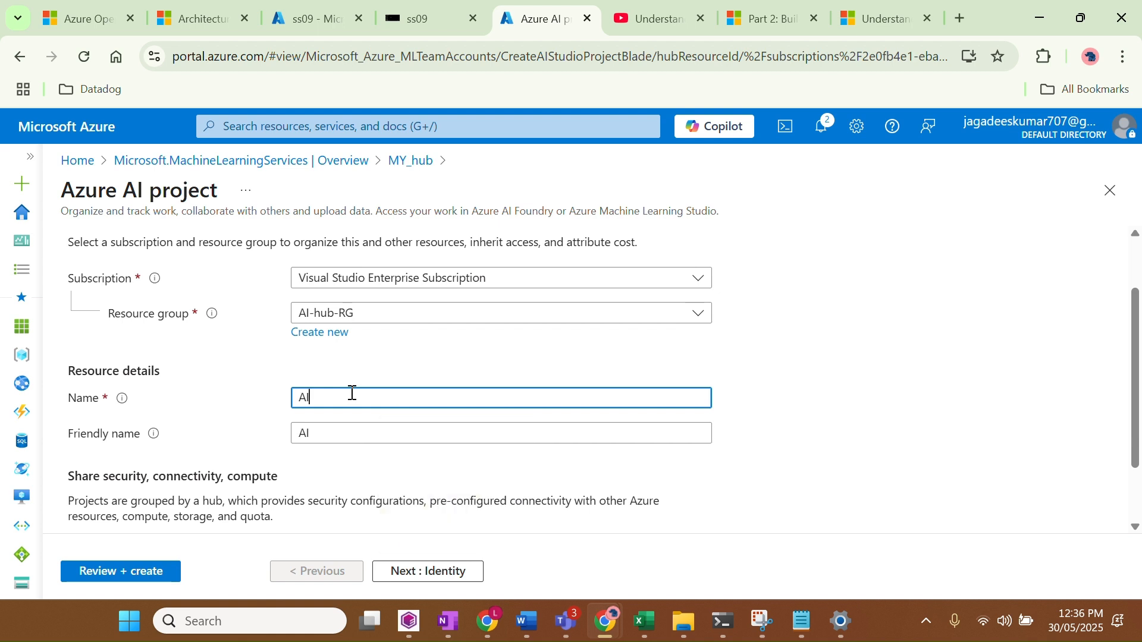
text(-project)
Advance through Identity and Tags to the review and create AI-project
scroll(509, 455, down, 1)
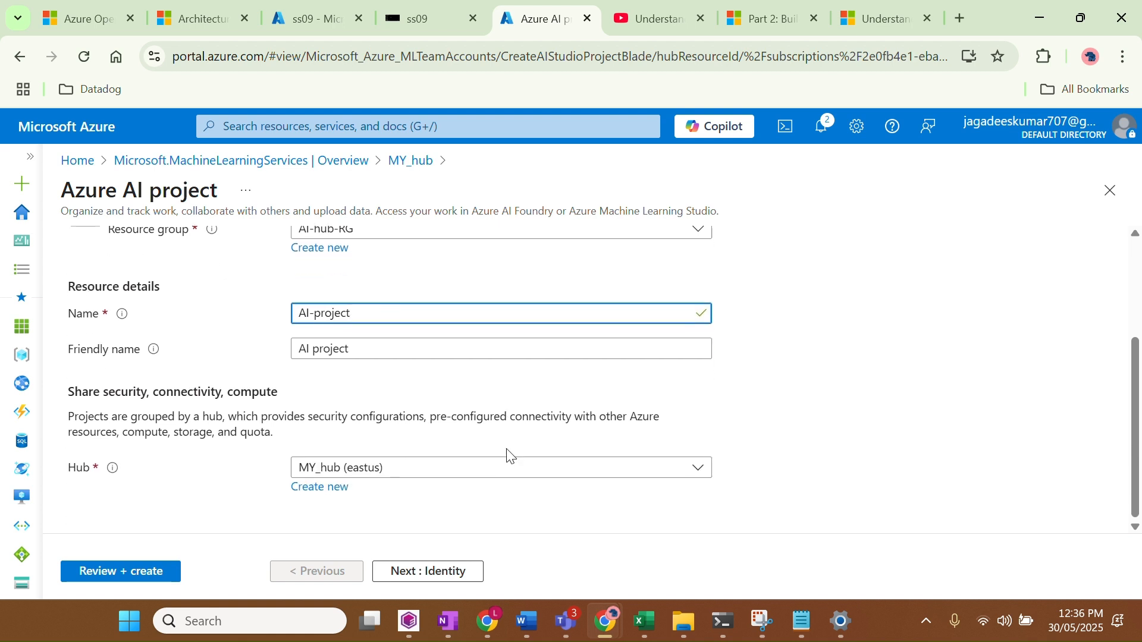
click(396, 574)
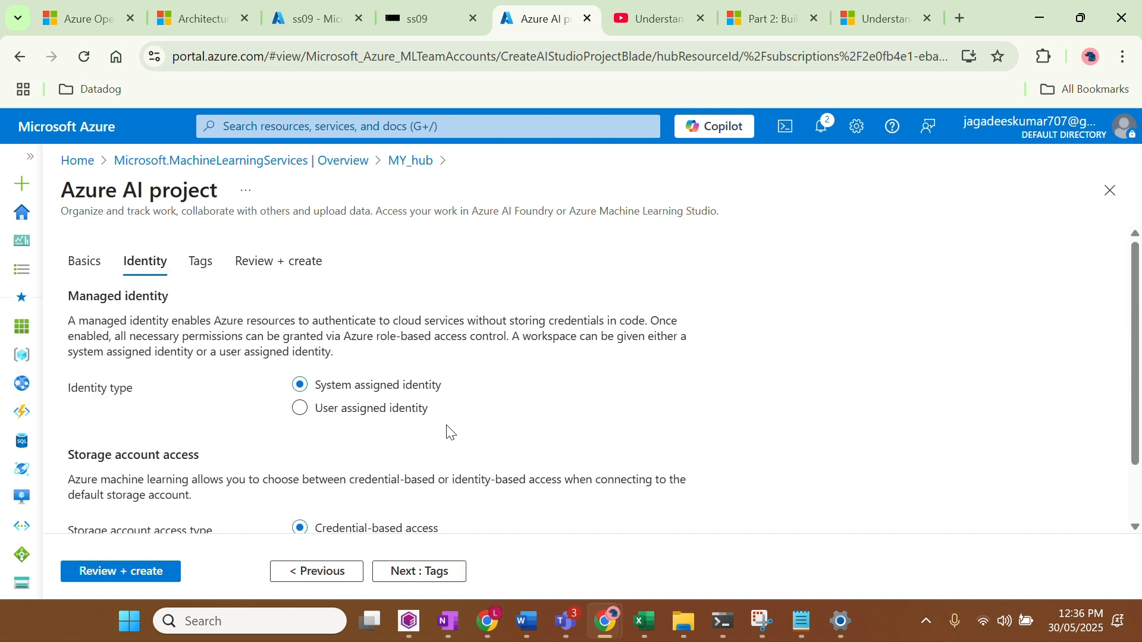
scroll(450, 432, down, 1)
click(416, 580)
click(415, 578)
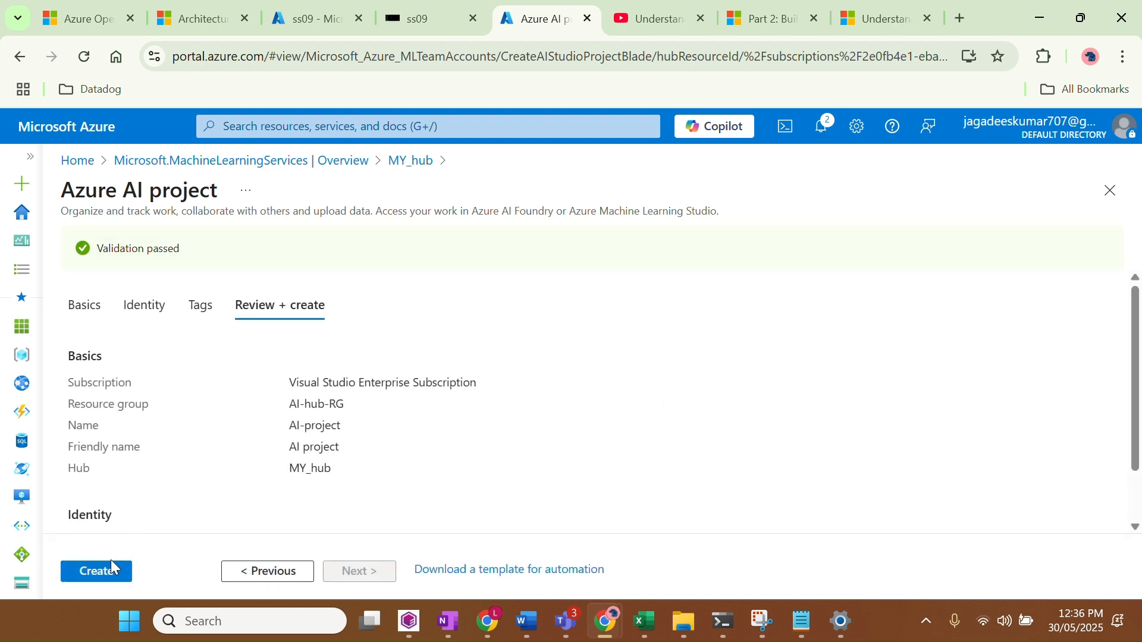
click(113, 575)
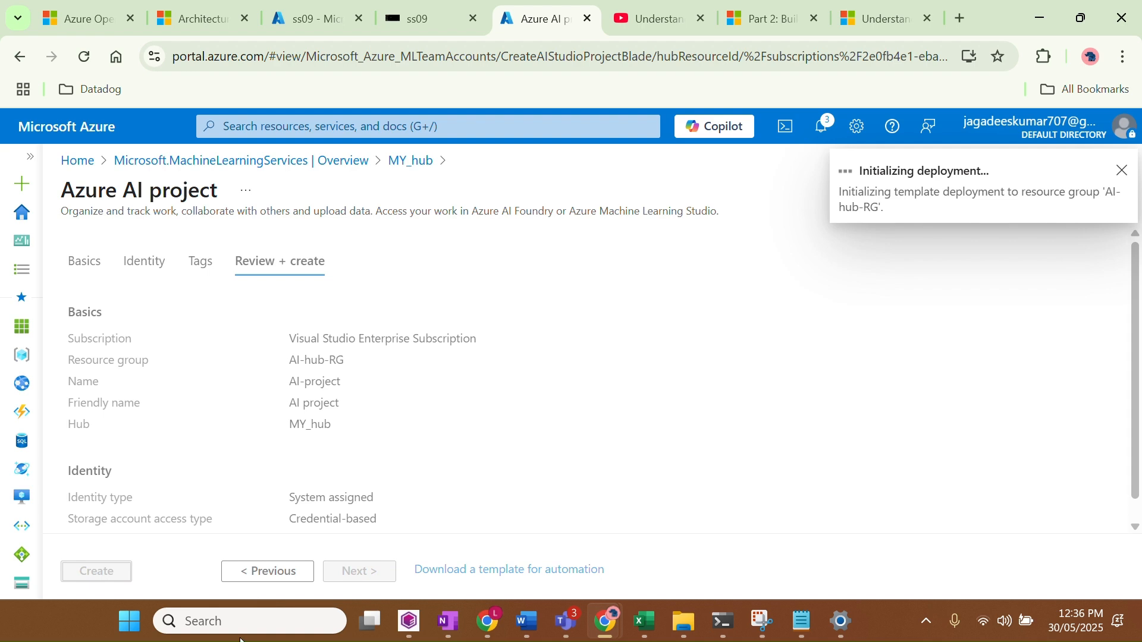
Search for 'paint' from the taskbar and launch Paint
click(247, 622)
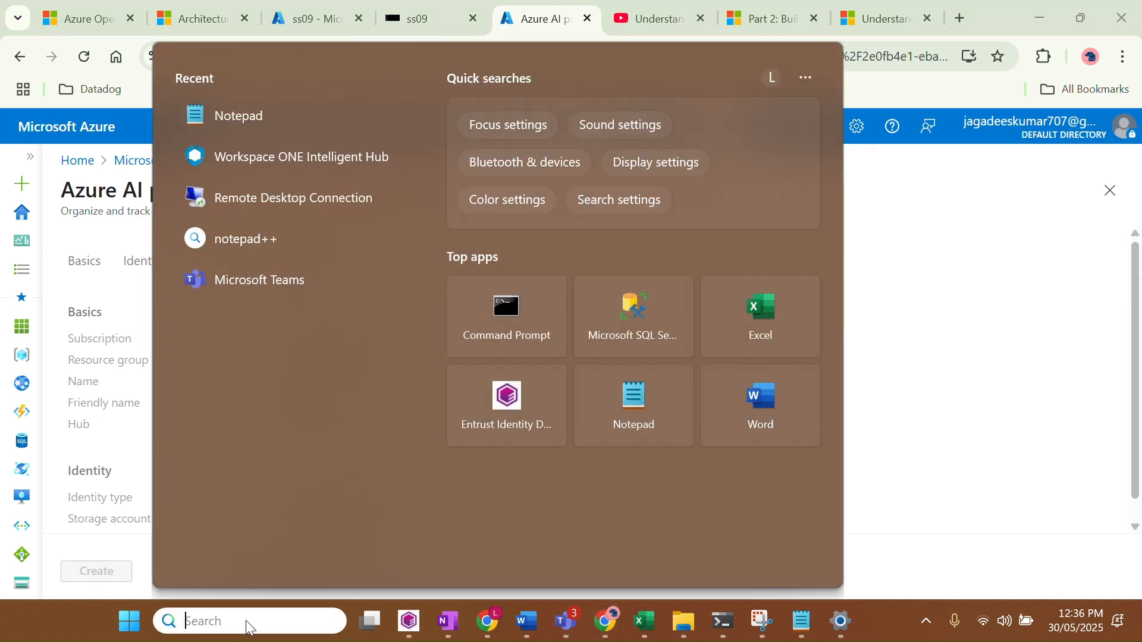
text(paint)
key(Return)
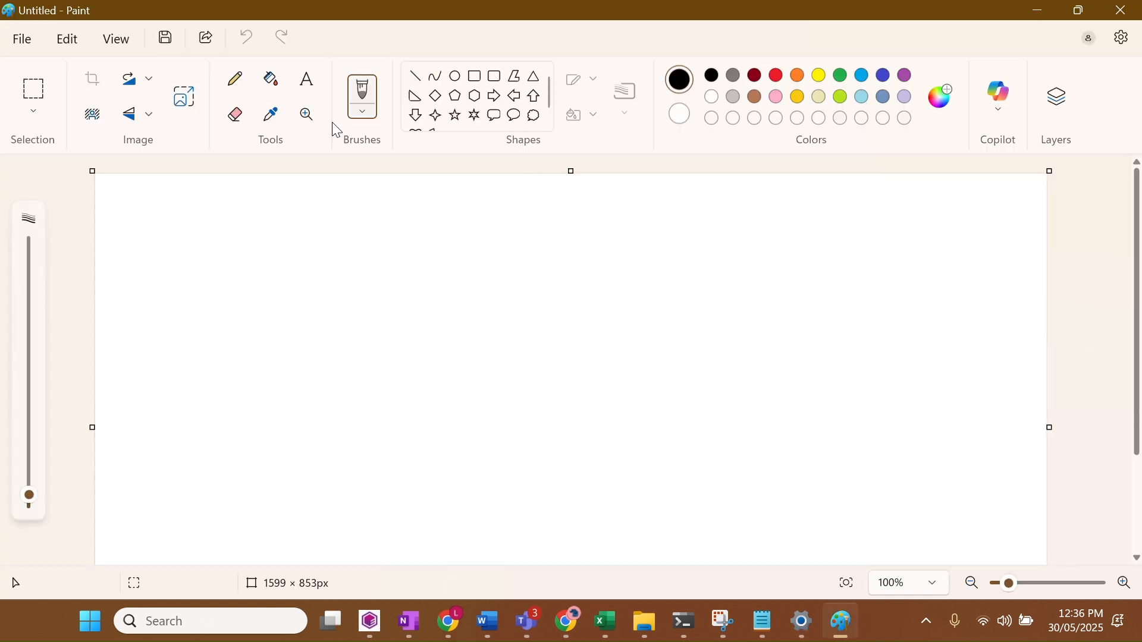
Pencil an outer box labelled H1 around an inner box labelled P1, then minimize Paint
mouse_move(413, 207)
mouse_down()
mouse_move(634, 203)
mouse_move(757, 384)
mouse_move(763, 485)
mouse_move(365, 369)
mouse_move(353, 219)
mouse_move(434, 208)
mouse_up()
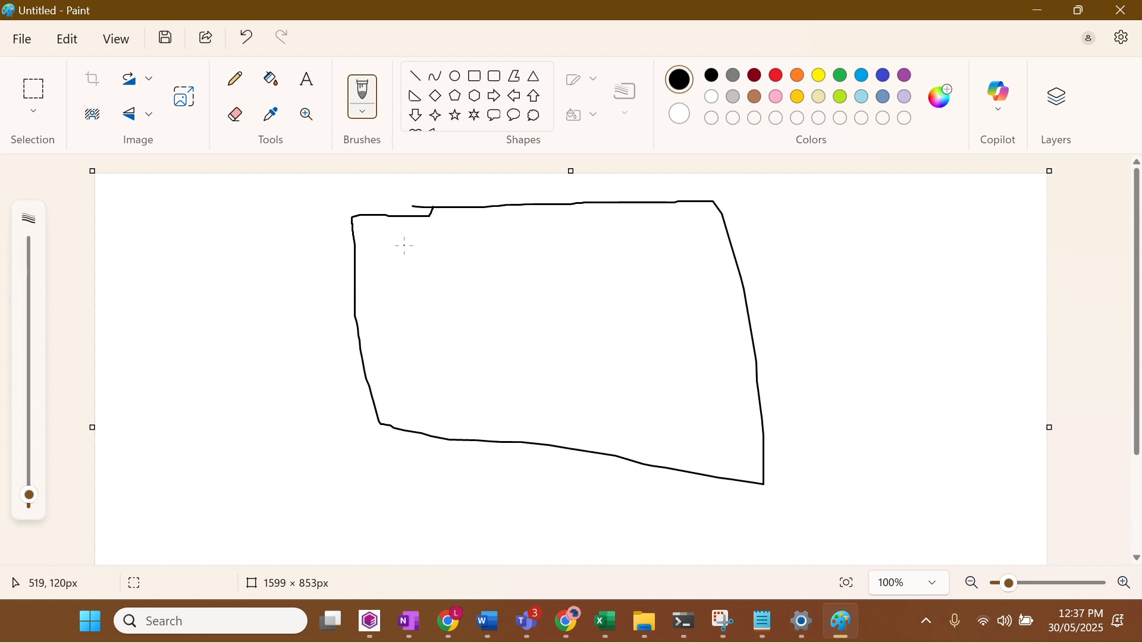
mouse_move(405, 246)
mouse_down()
mouse_move(514, 253)
mouse_move(541, 323)
mouse_move(415, 328)
mouse_move(394, 249)
mouse_up()
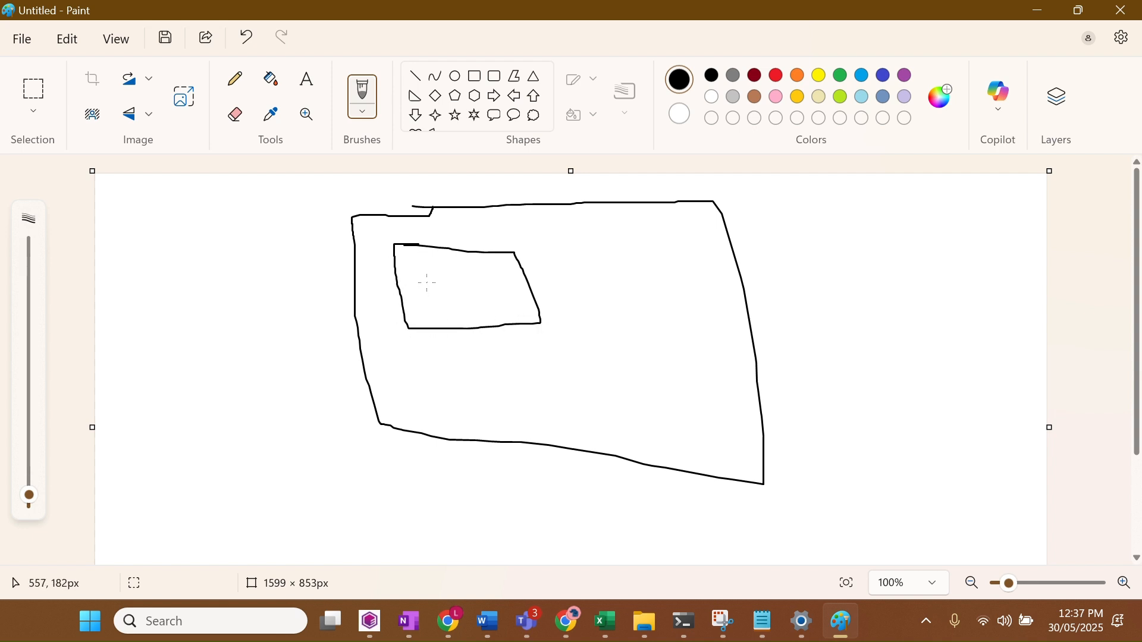
mouse_move(427, 274)
mouse_down()
mouse_move(450, 276)
mouse_move(427, 288)
mouse_up()
mouse_move(302, 183)
mouse_down()
mouse_move(307, 208)
mouse_move(337, 224)
mouse_up()
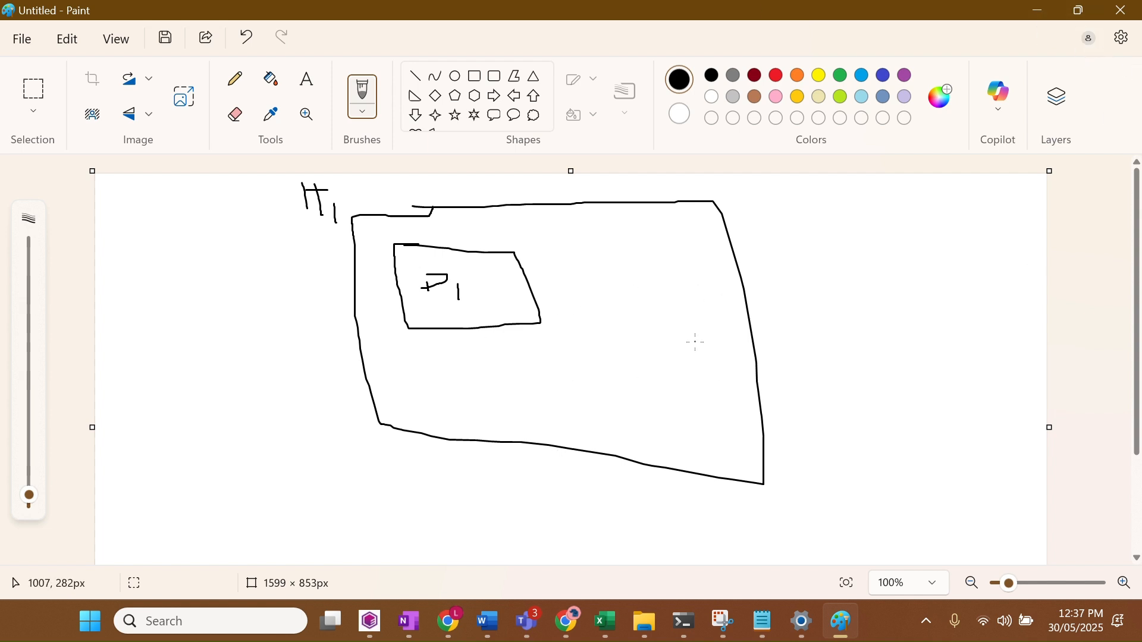
click(1044, 8)
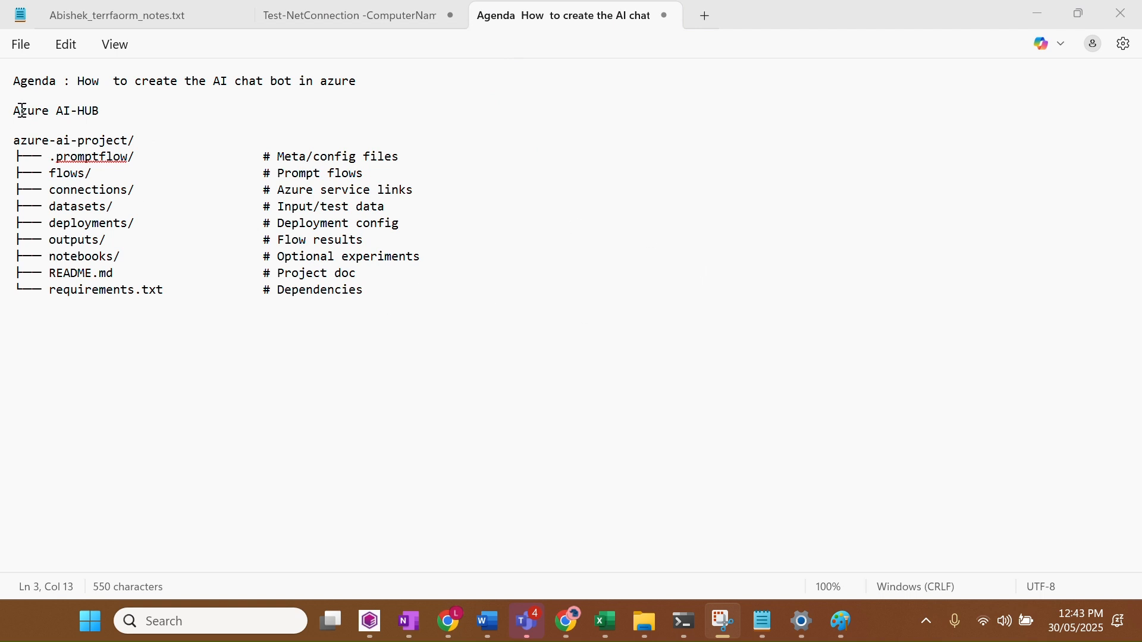
drag(17, 110, 99, 111)
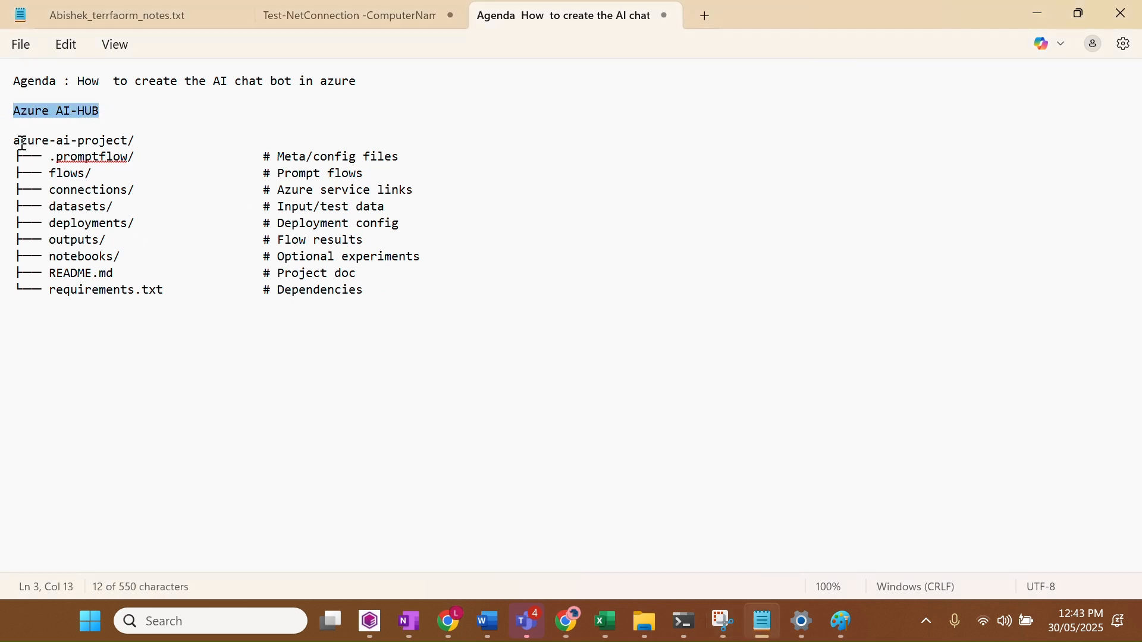
drag(14, 140, 131, 142)
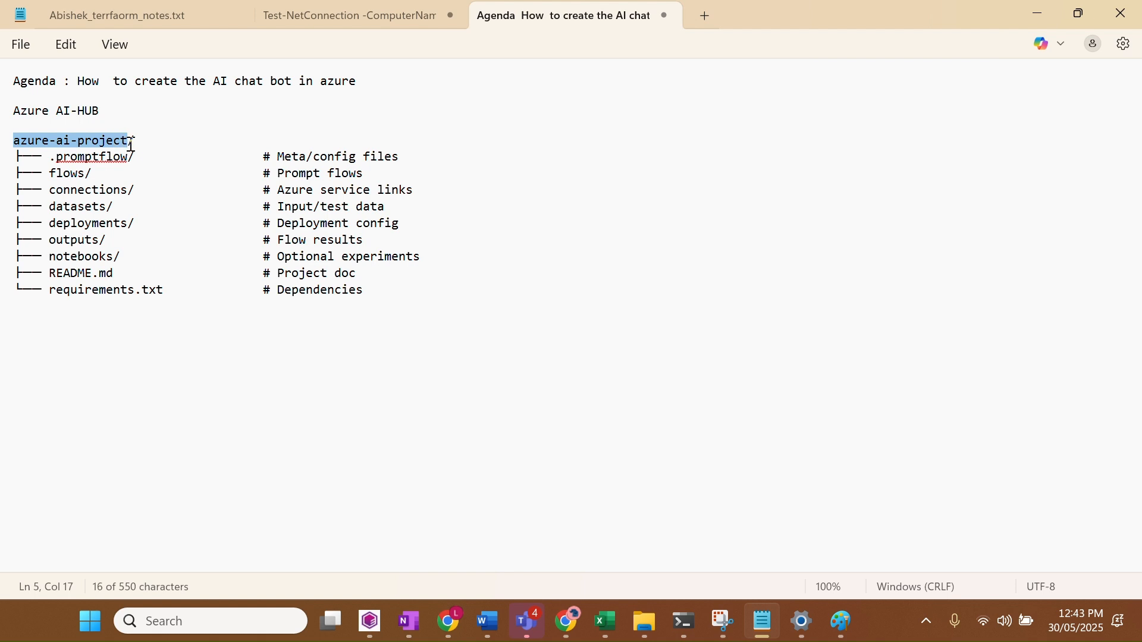
click(180, 188)
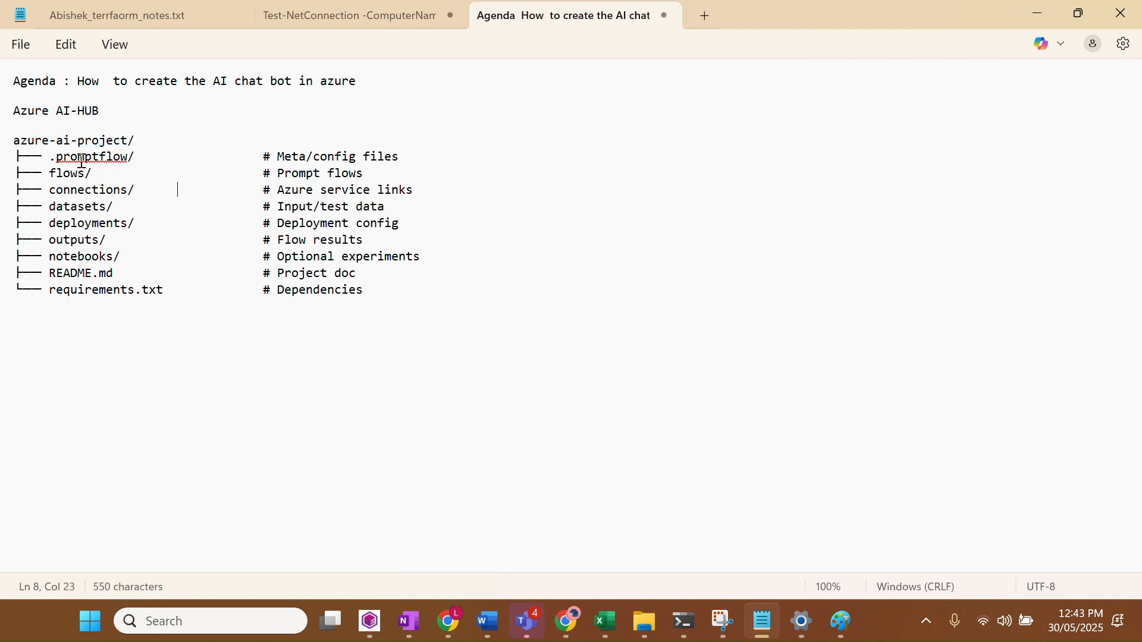
drag(60, 161, 123, 161)
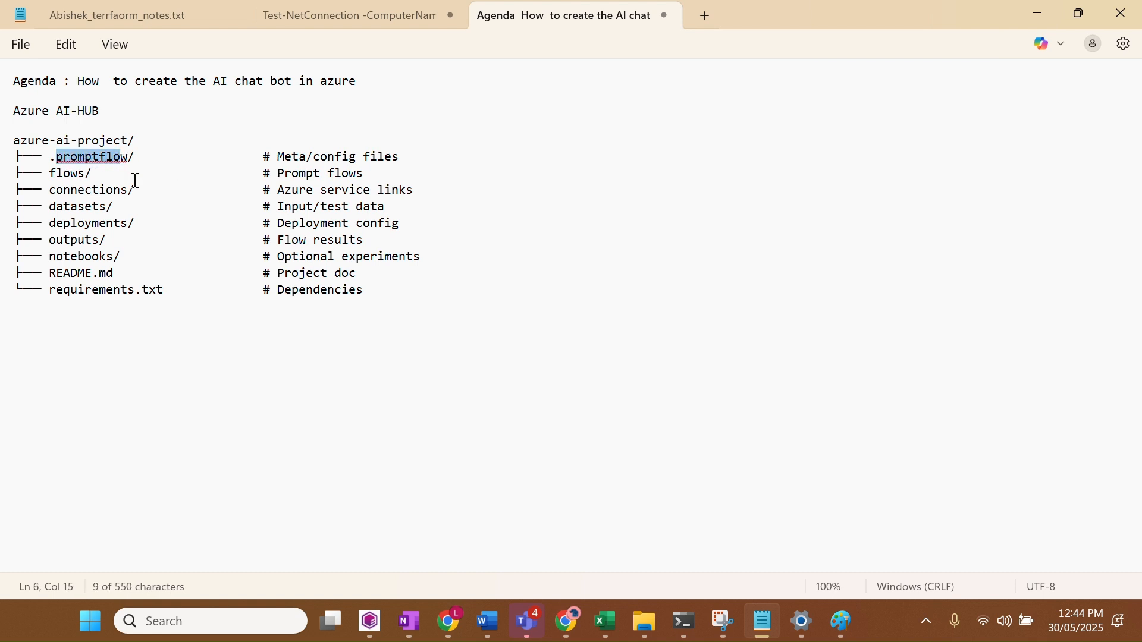
drag(50, 184, 107, 208)
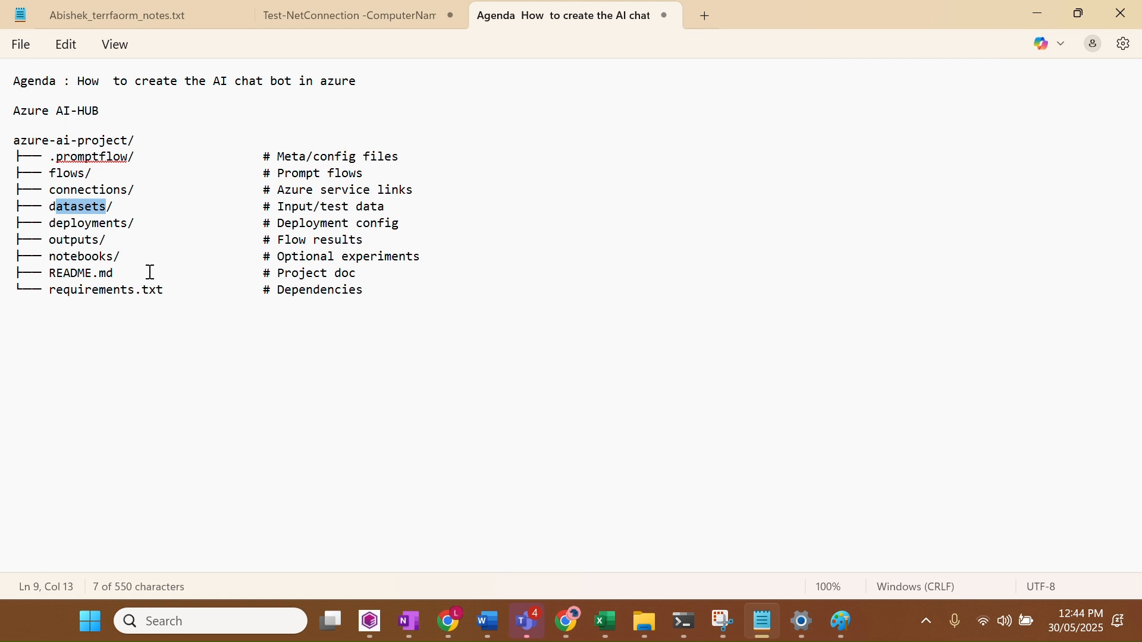
drag(51, 223, 137, 224)
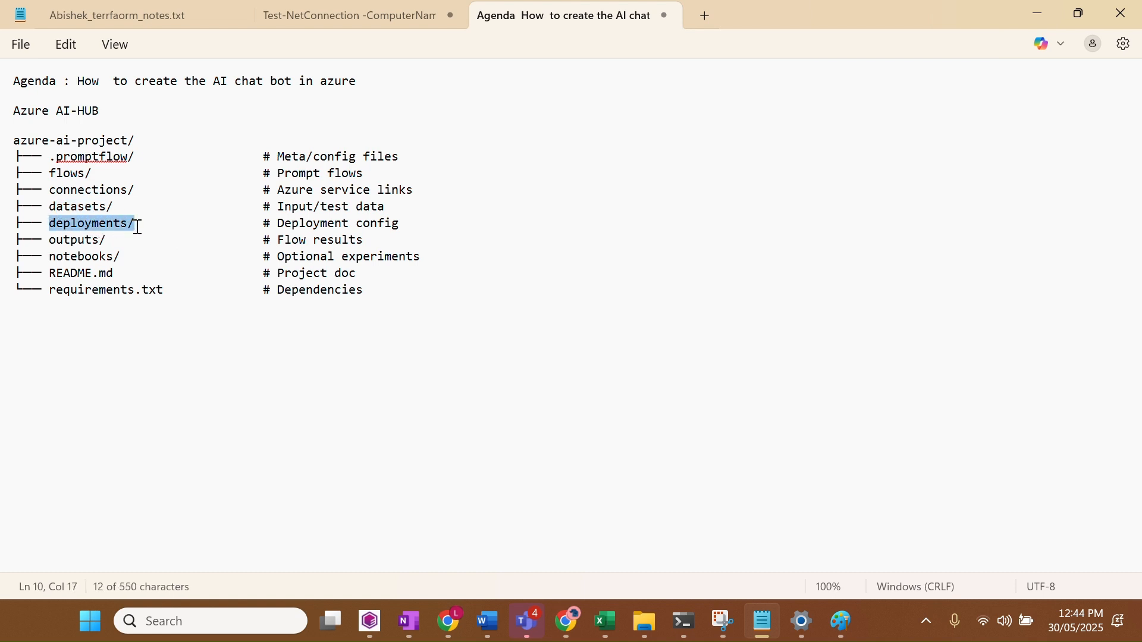
click(144, 272)
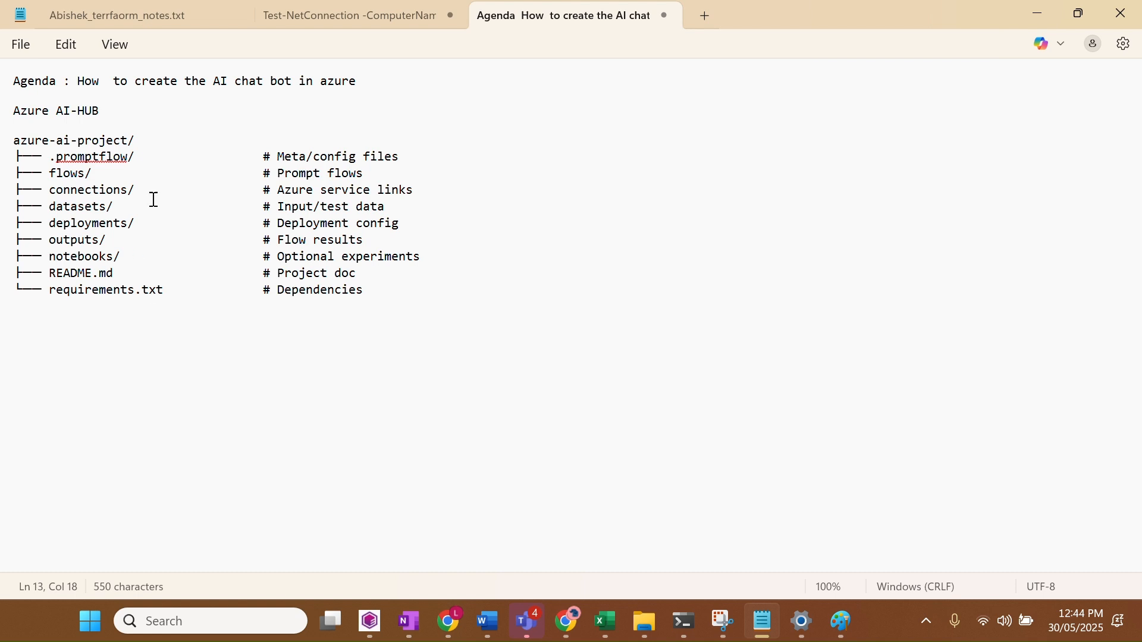
click(379, 87)
Add a 'project overview' paragraph below the agenda line, review the folder tree, and minimize Notepad
key(Return)
key(Return)
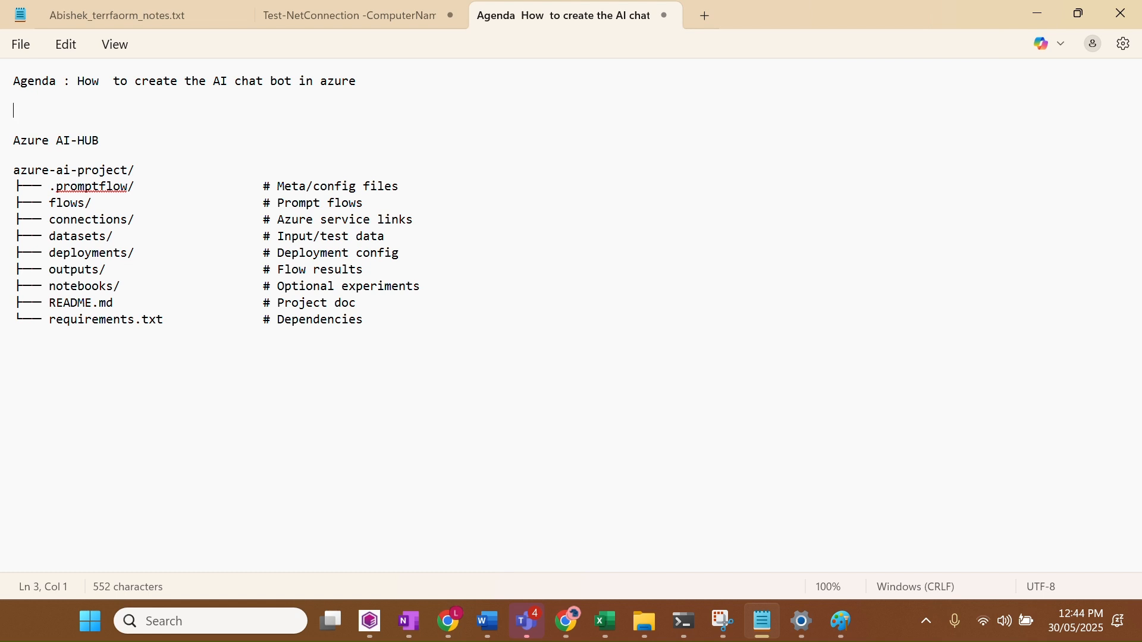
text(project overview)
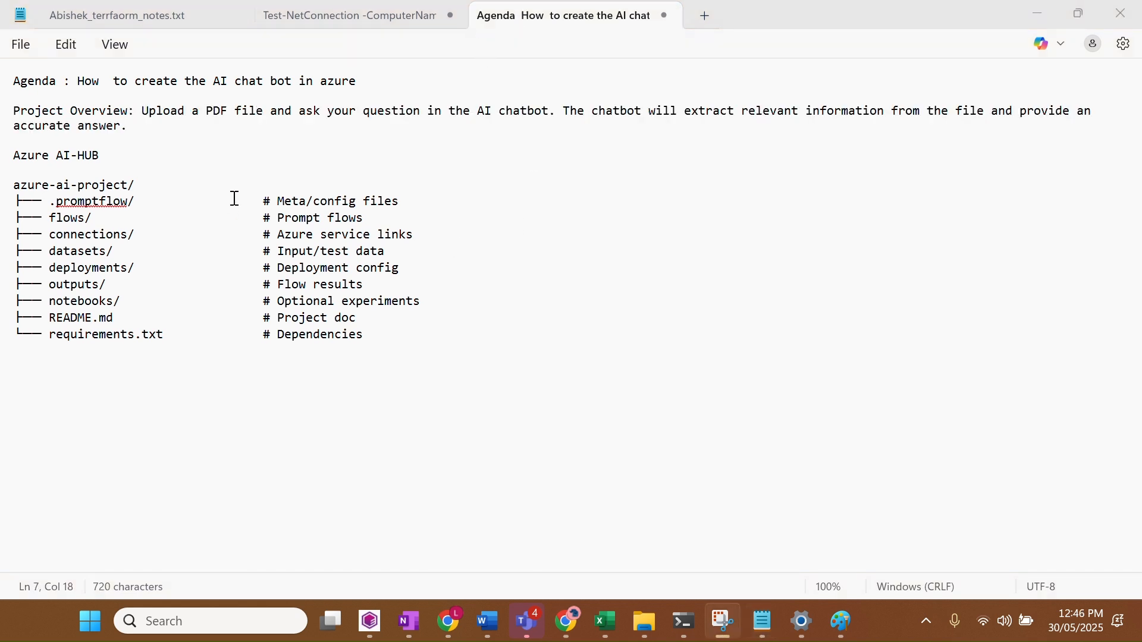
click(146, 109)
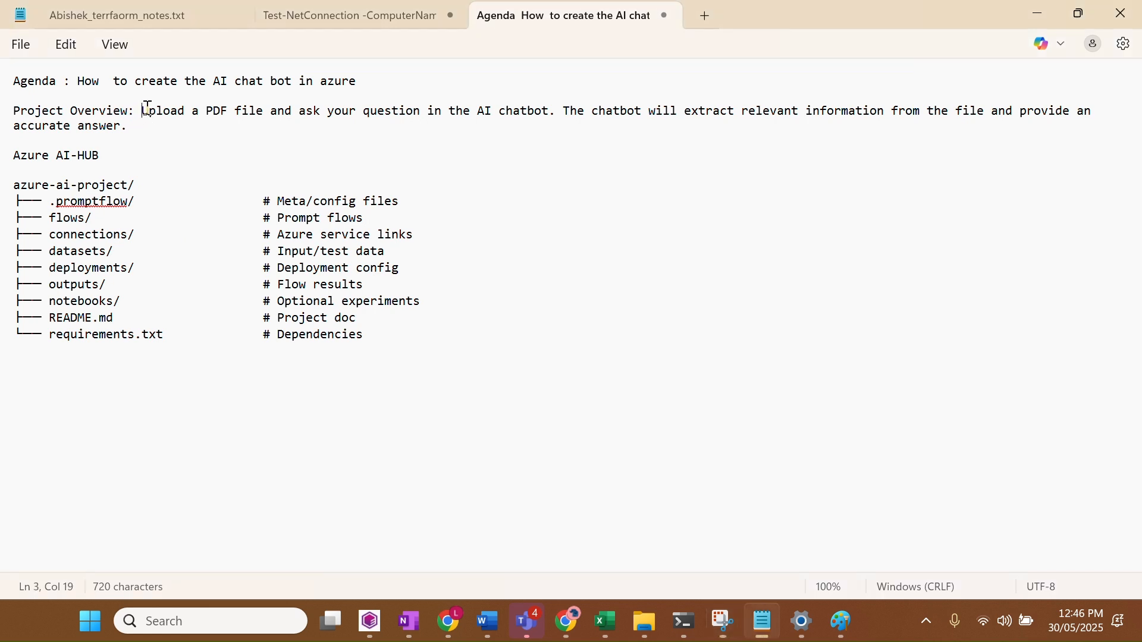
drag(148, 110, 354, 113)
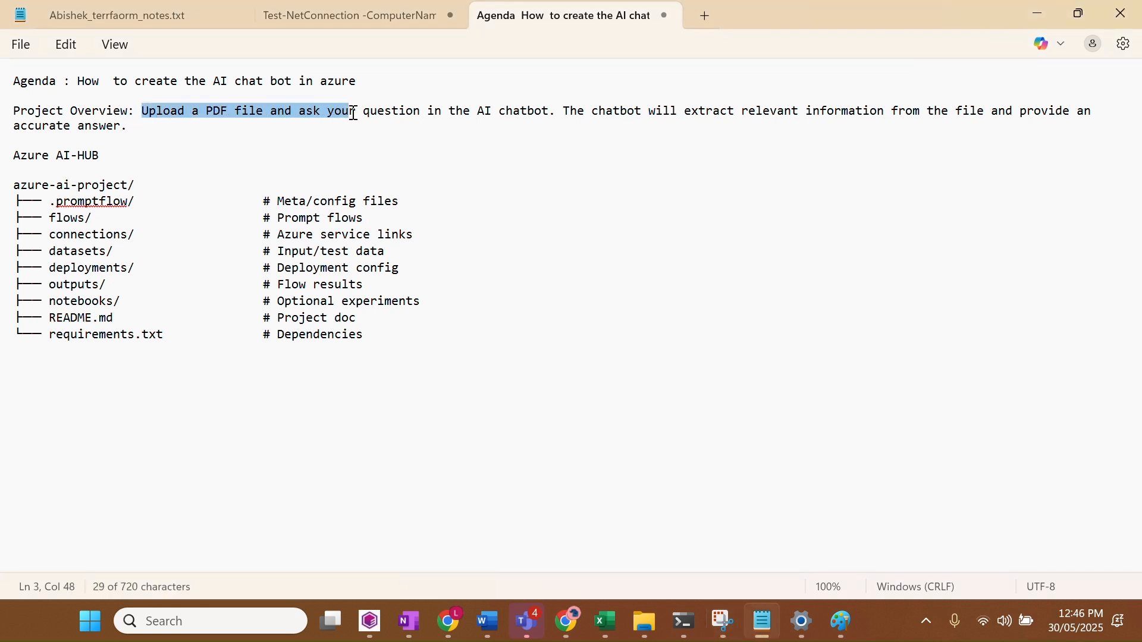
click(356, 112)
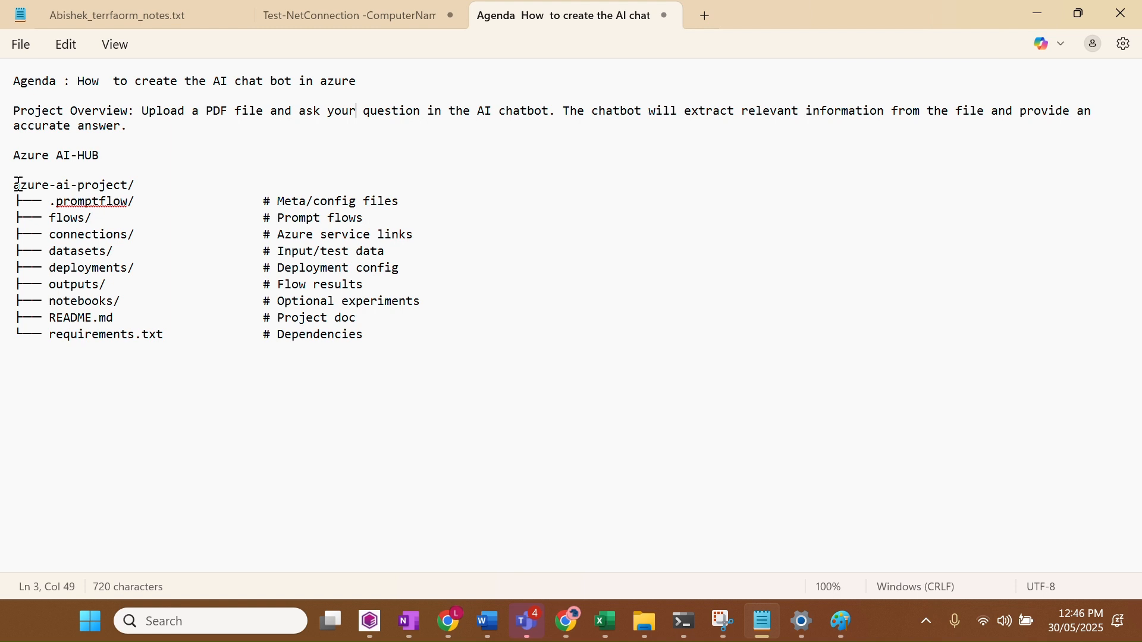
drag(15, 185, 384, 342)
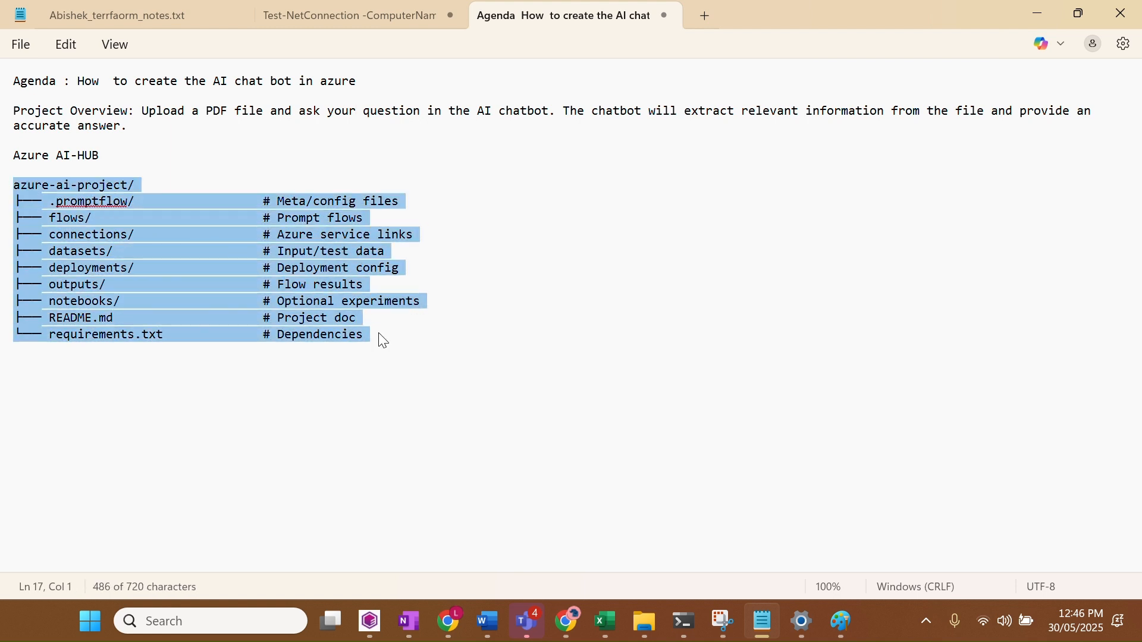
click(405, 359)
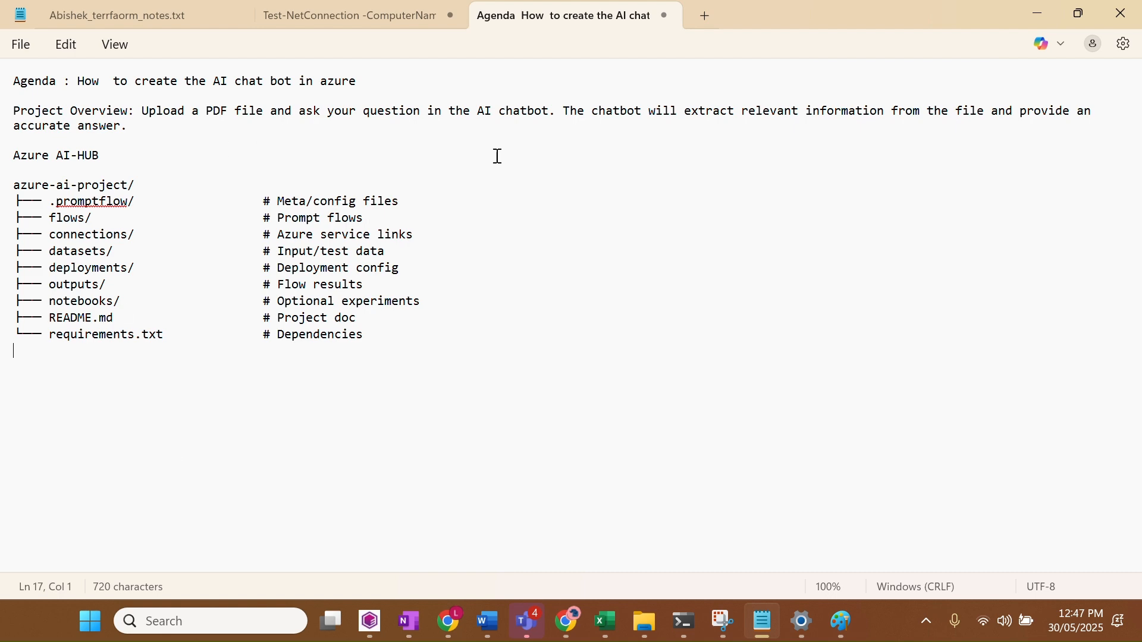
click(1038, 11)
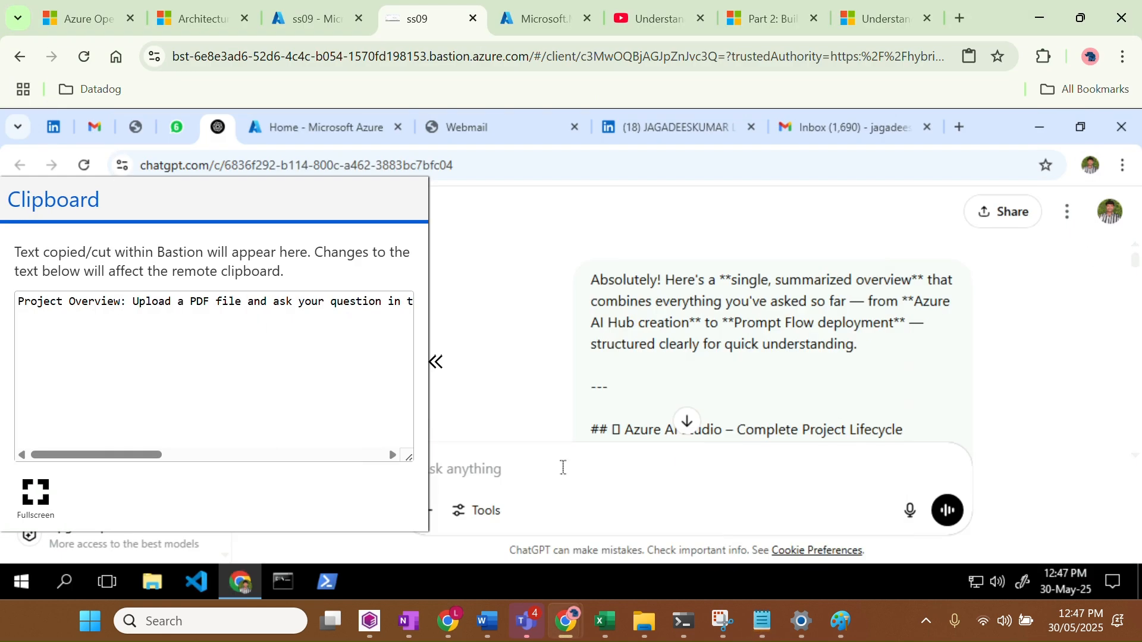
On the deployment tab, check AI-project's deployed resources are OK and open the AI-project overview
click(794, 27)
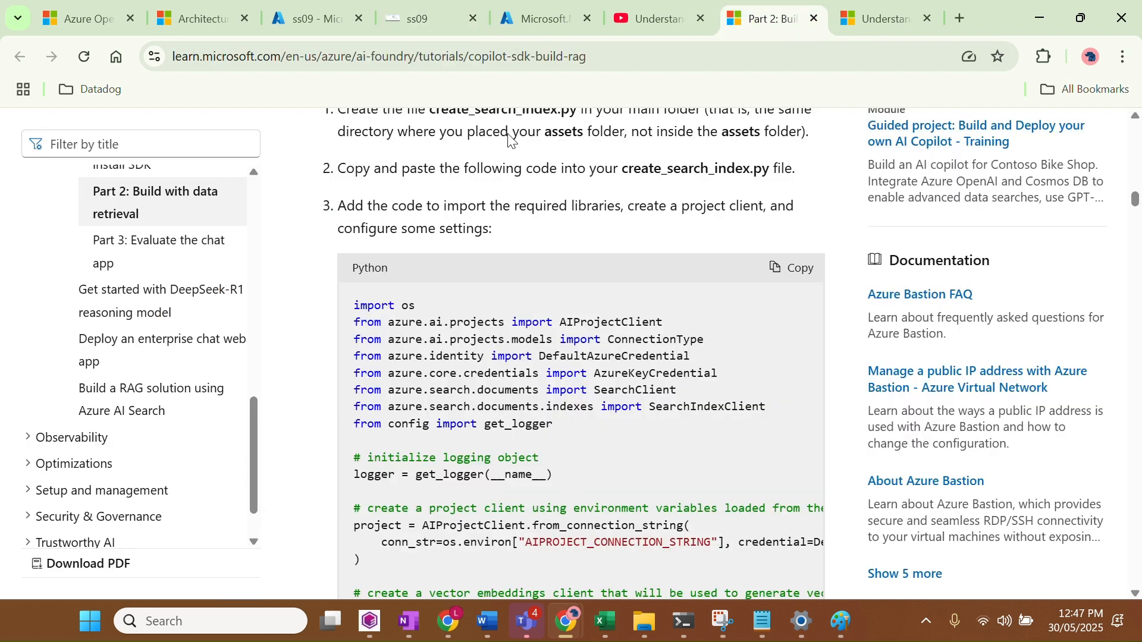
click(476, 30)
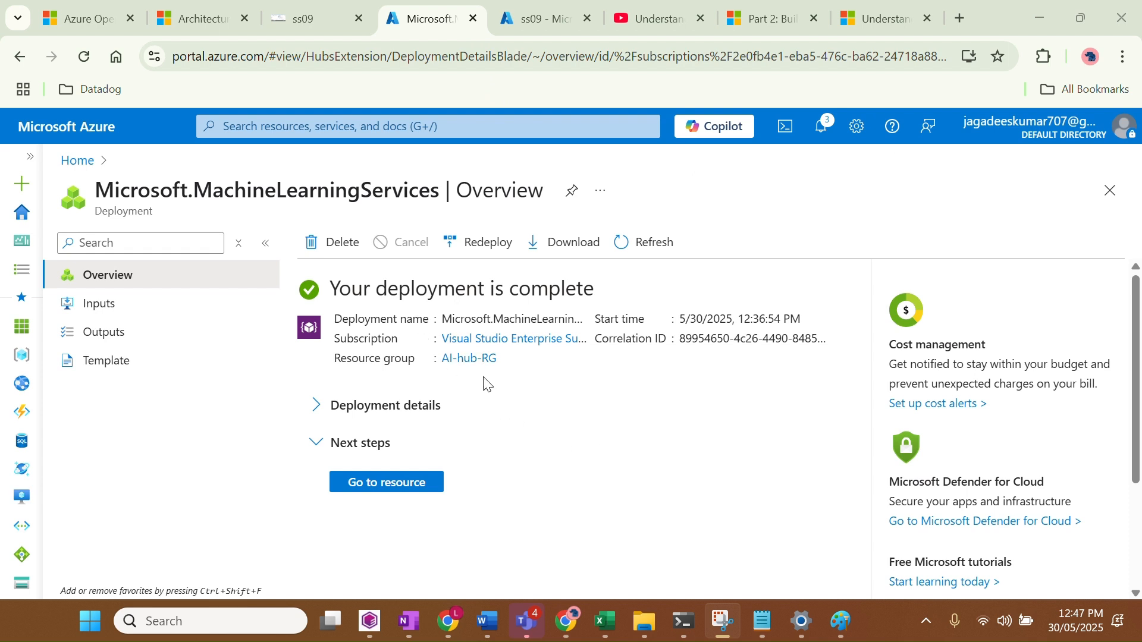
click(346, 406)
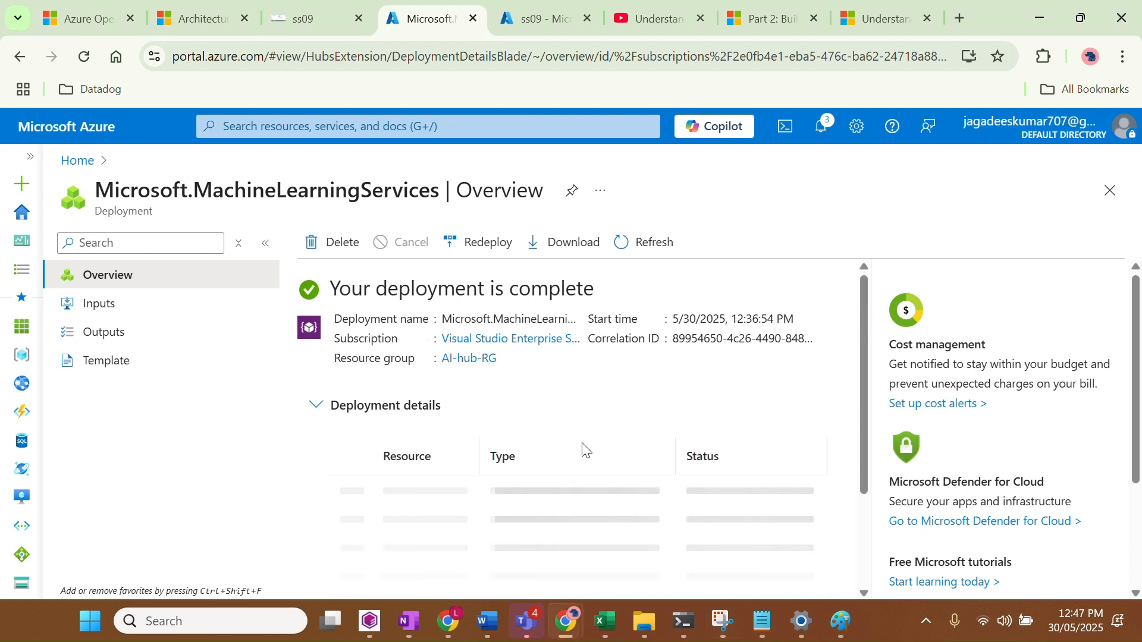
scroll(584, 450, down, 1)
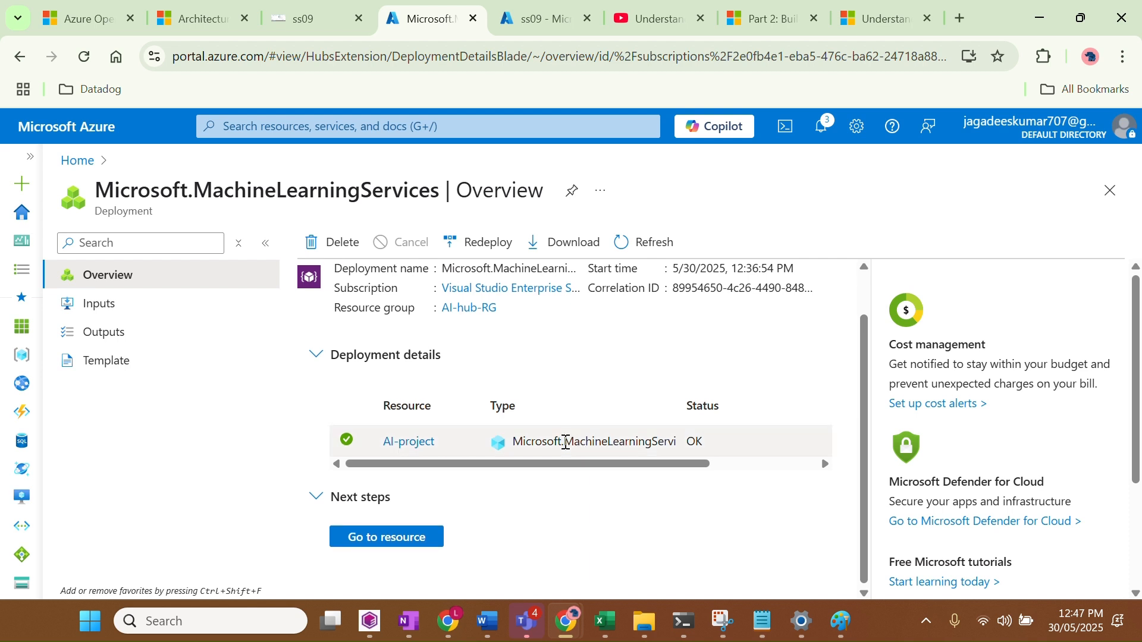
click(394, 539)
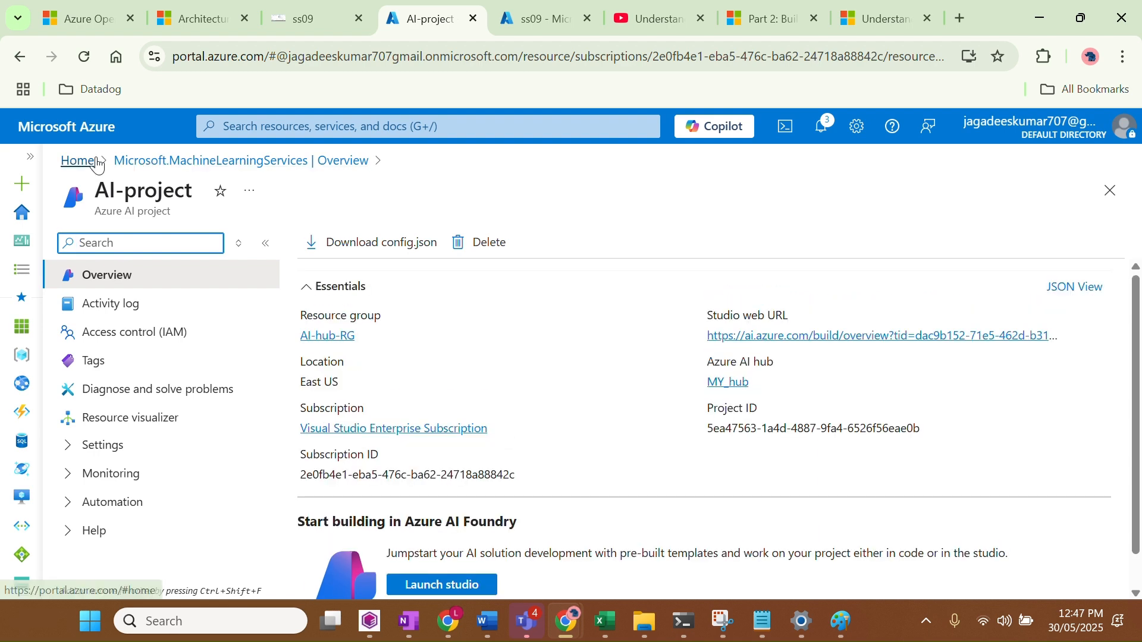
From the Azure home page, open AI-project under AI Foundry's AI Hubs and launch it in the studio
click(78, 161)
click(248, 243)
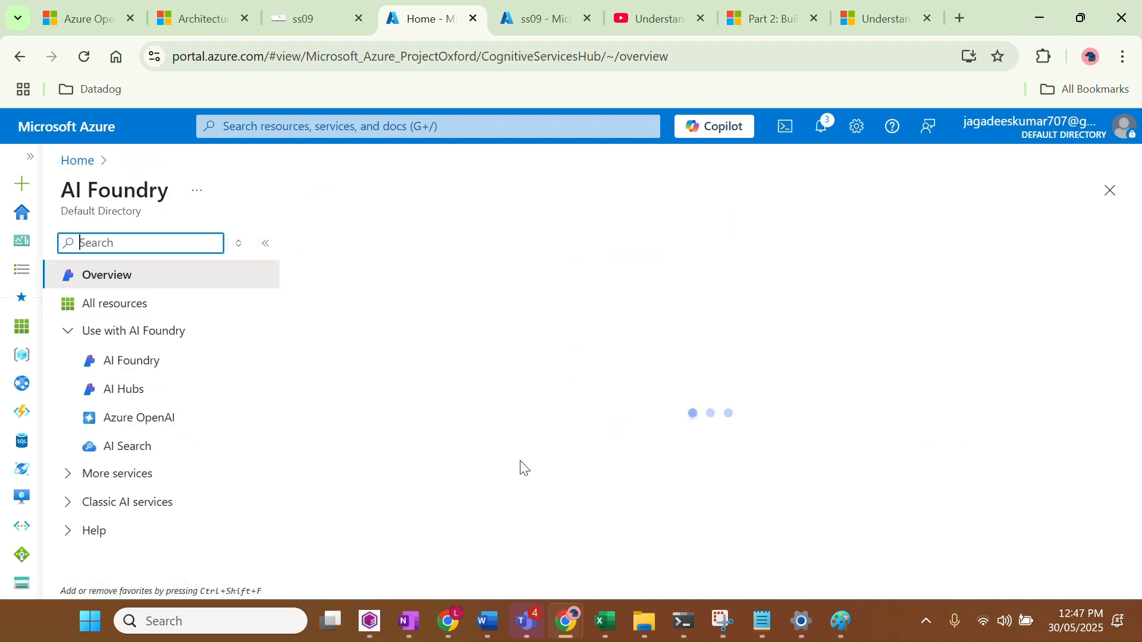
click(129, 397)
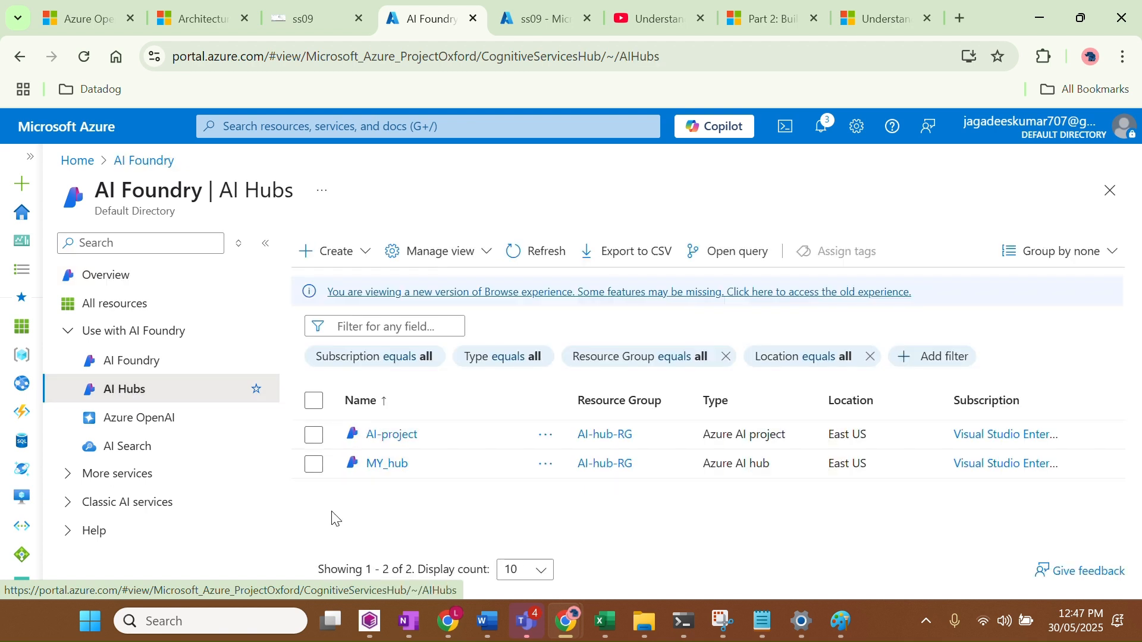
click(381, 443)
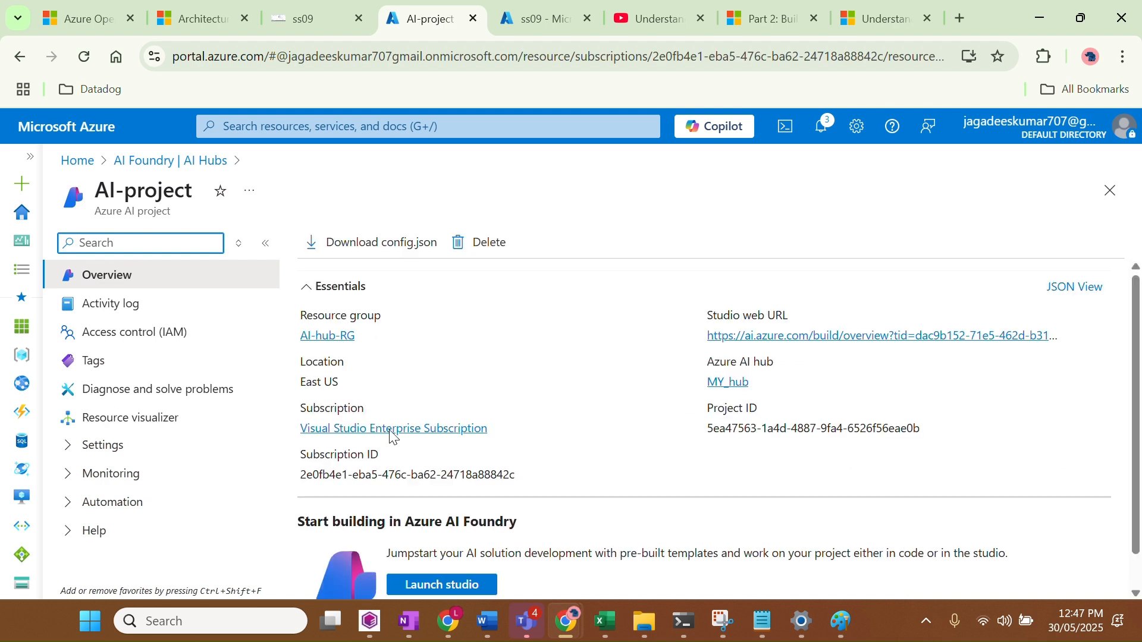
scroll(595, 408, down, 1)
click(428, 550)
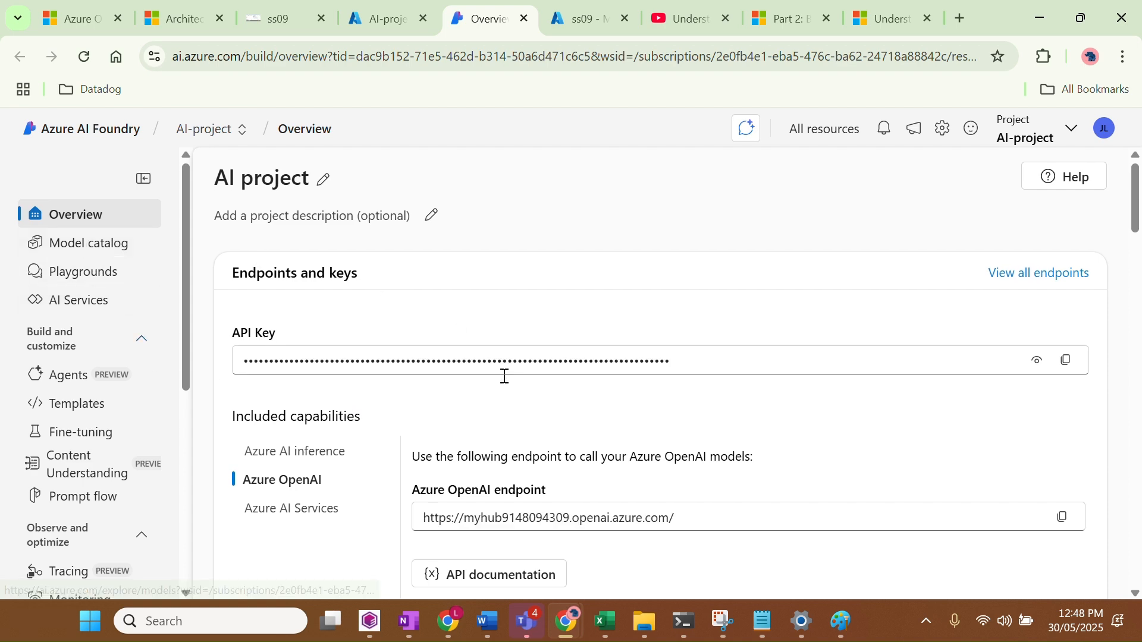
Open the Model catalog from AI-project's left sidebar
scroll(502, 380, down, 7)
click(84, 255)
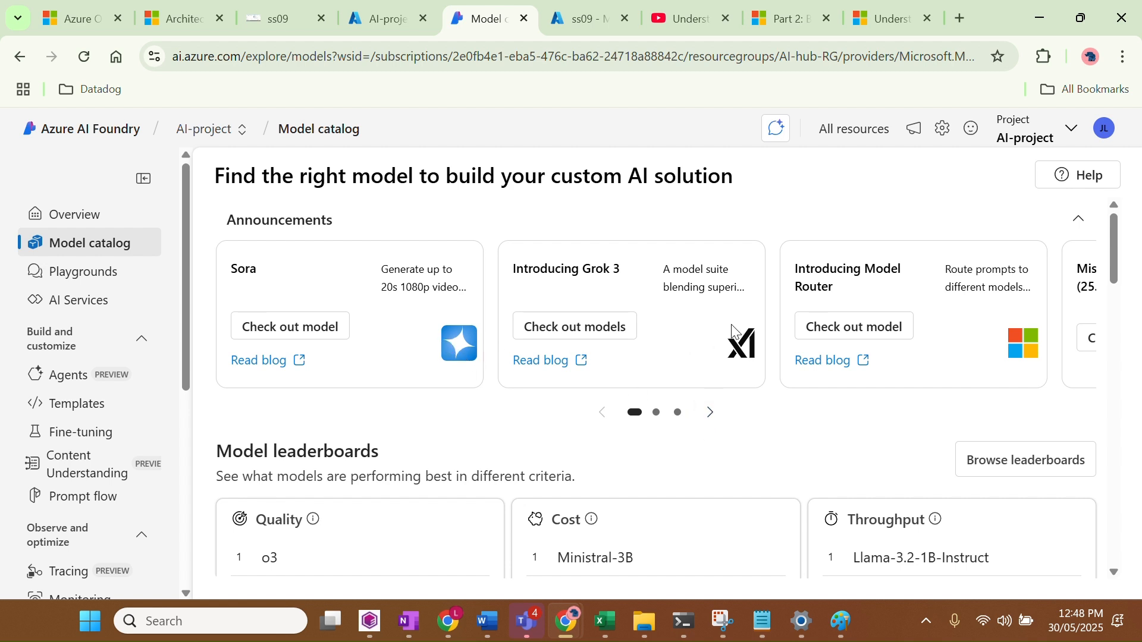
Page through the announcements, then browse the leaderboards showing o3 first on quality at 0.90
click(705, 426)
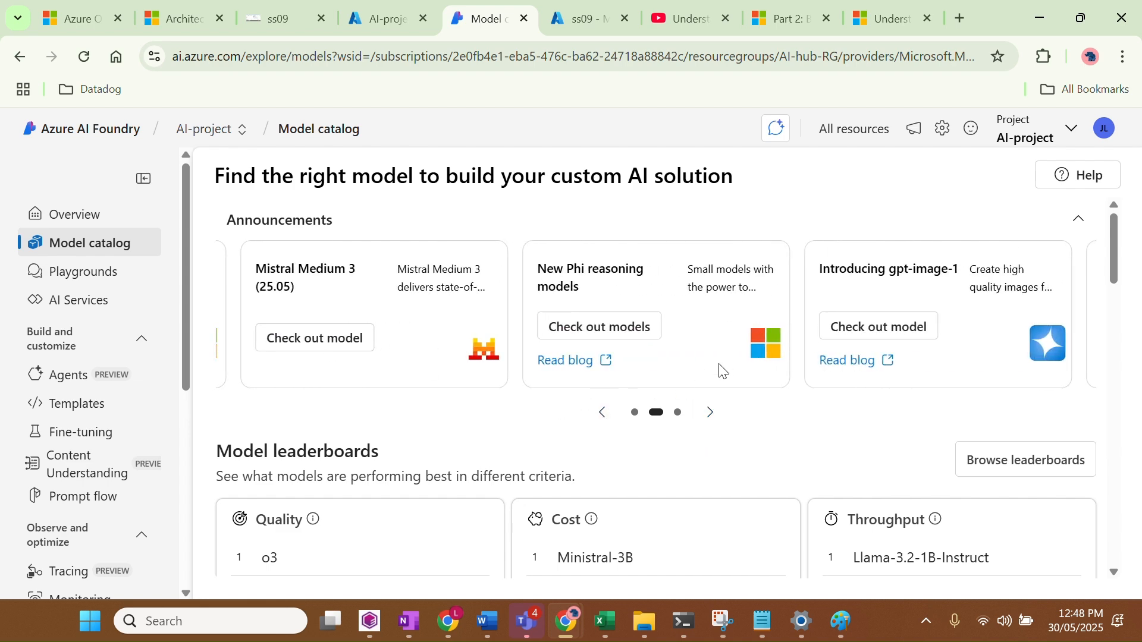
click(708, 412)
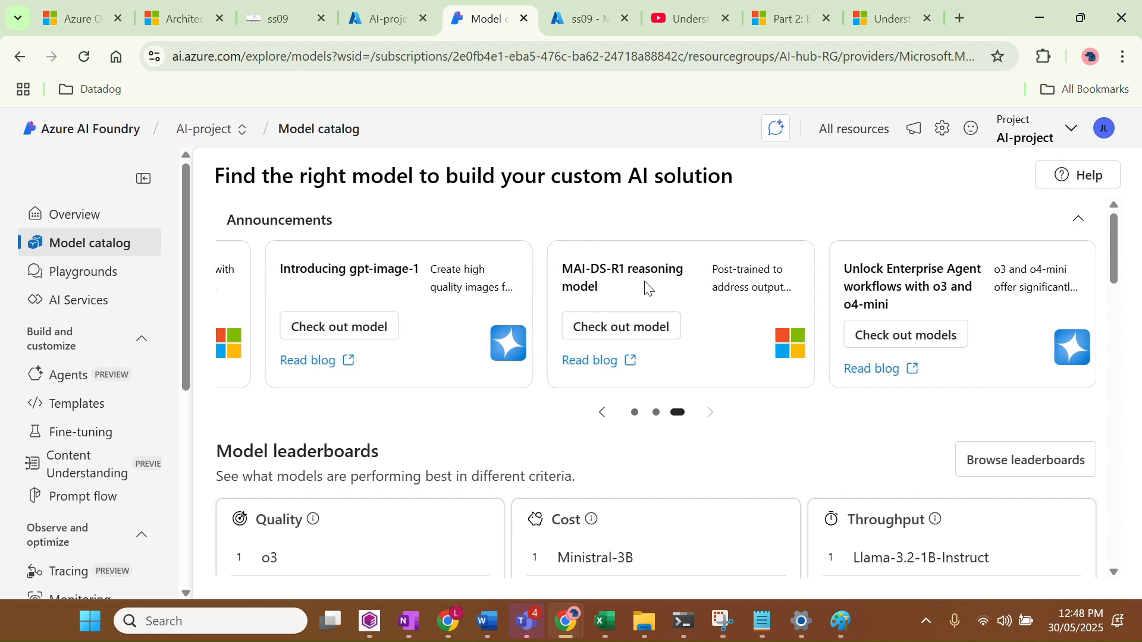
drag(296, 270, 419, 269)
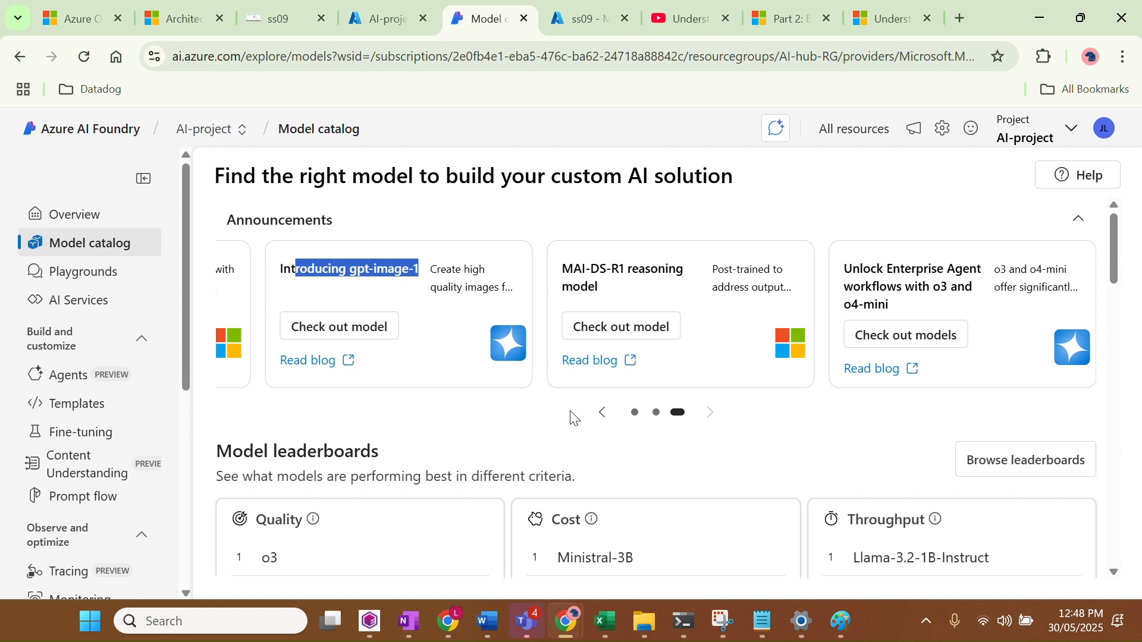
click(1017, 456)
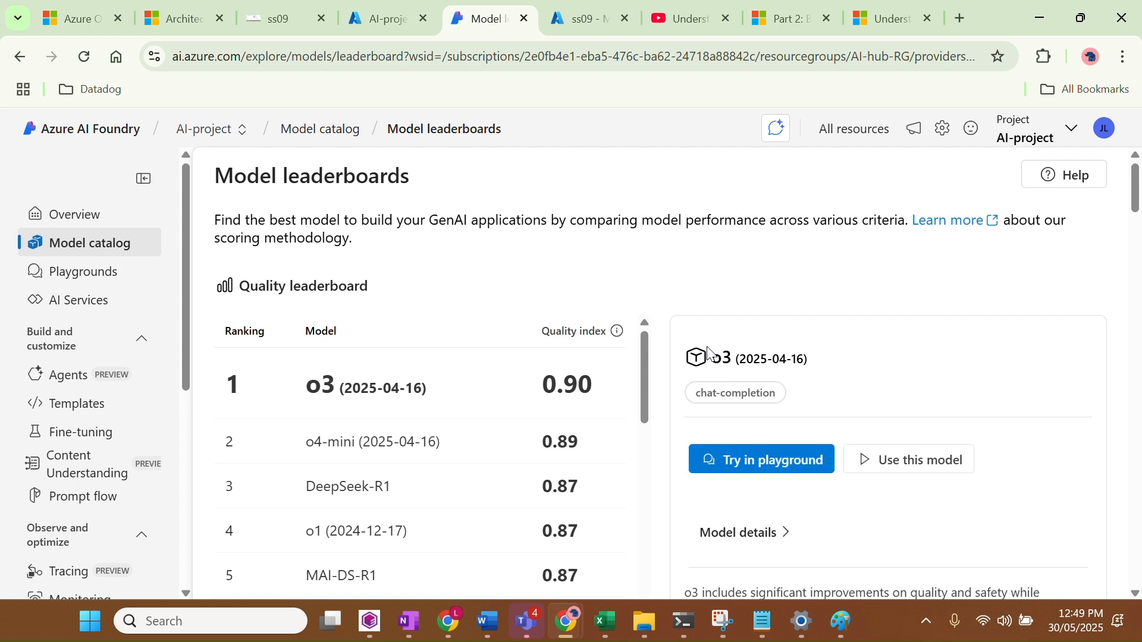
click(82, 272)
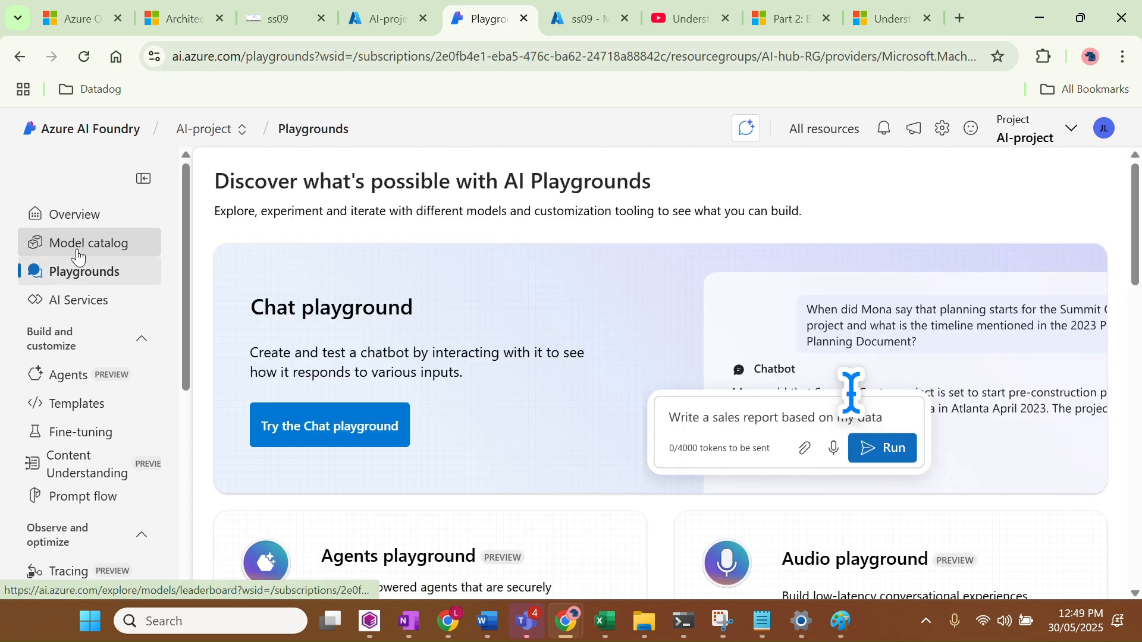
click(78, 257)
scroll(766, 519, down, 1)
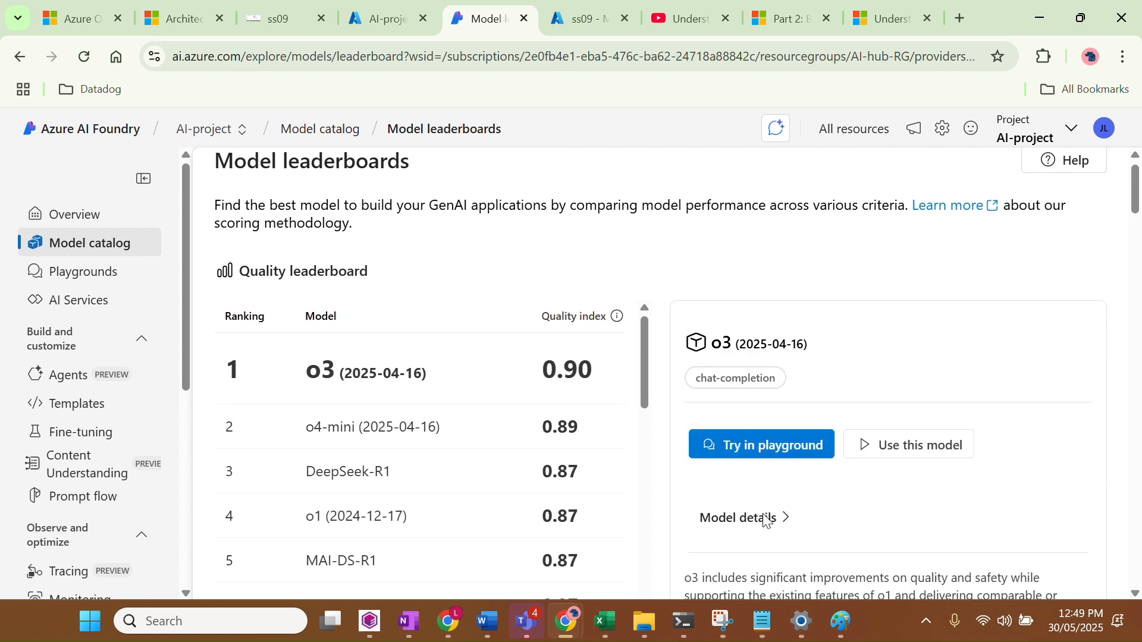
scroll(766, 519, down, 1)
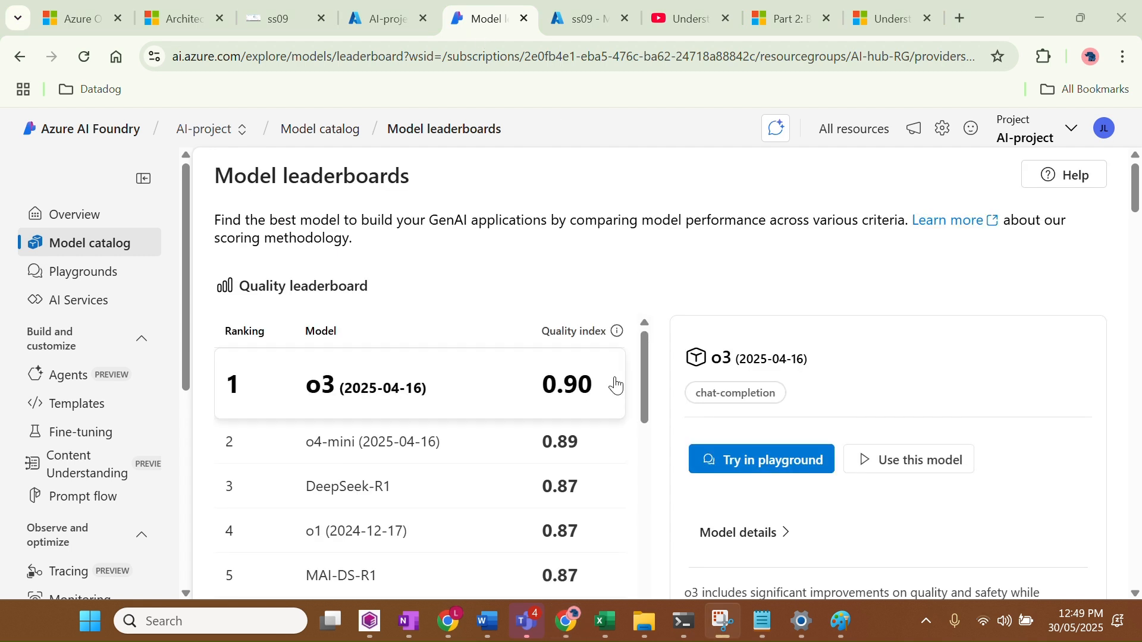
scroll(616, 385, down, 1)
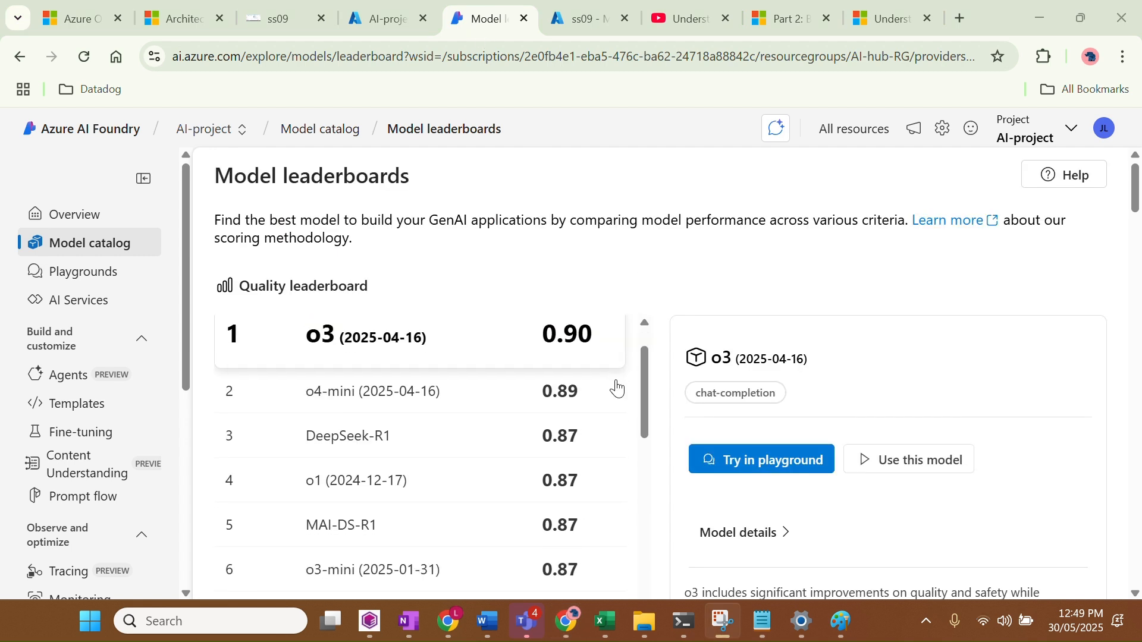
scroll(920, 518, down, 3)
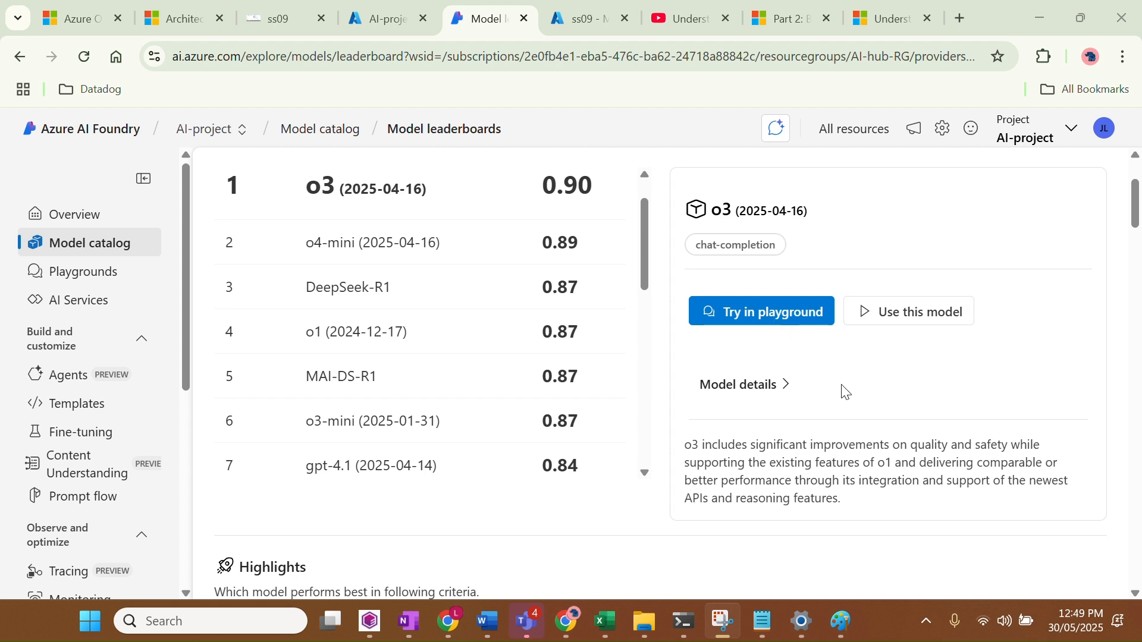
scroll(845, 392, down, 4)
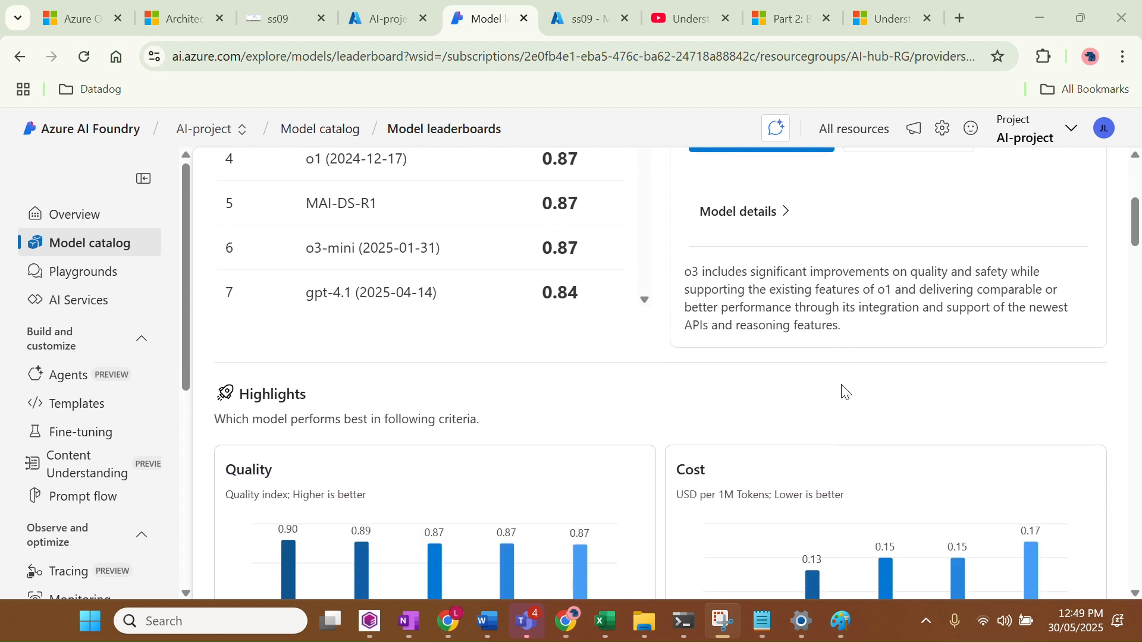
scroll(844, 390, down, 3)
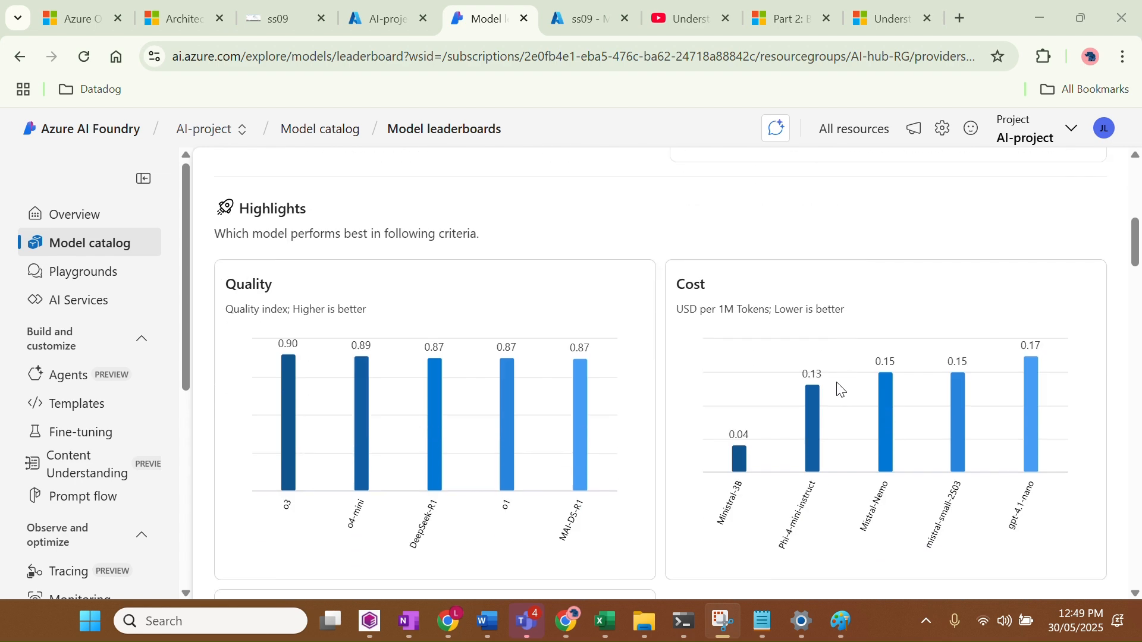
scroll(752, 308, down, 4)
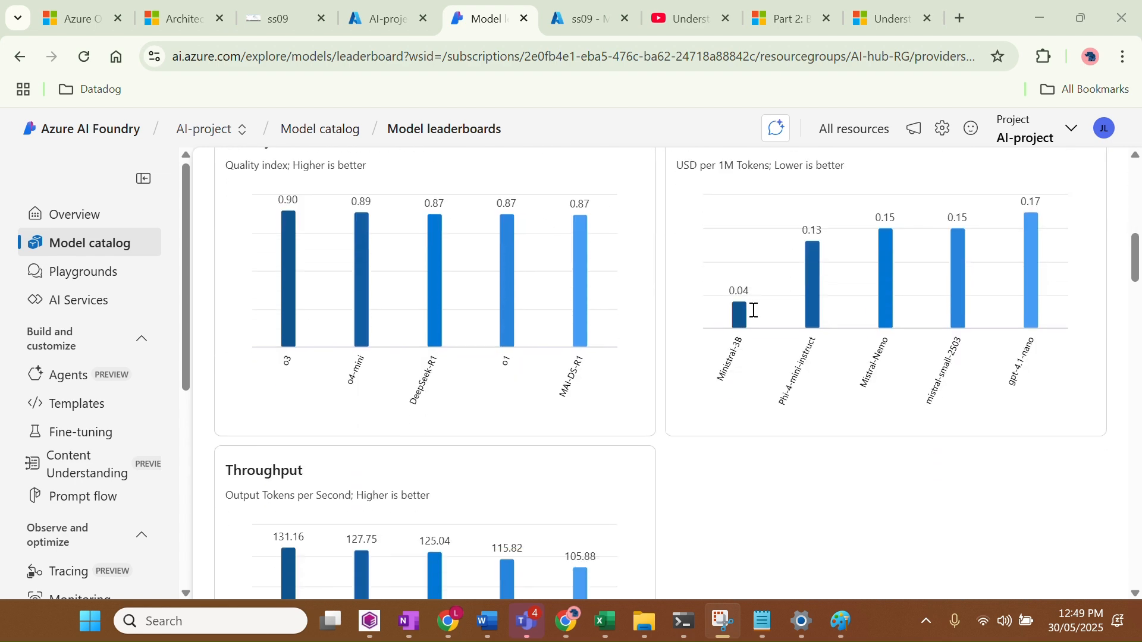
click(87, 224)
click(97, 244)
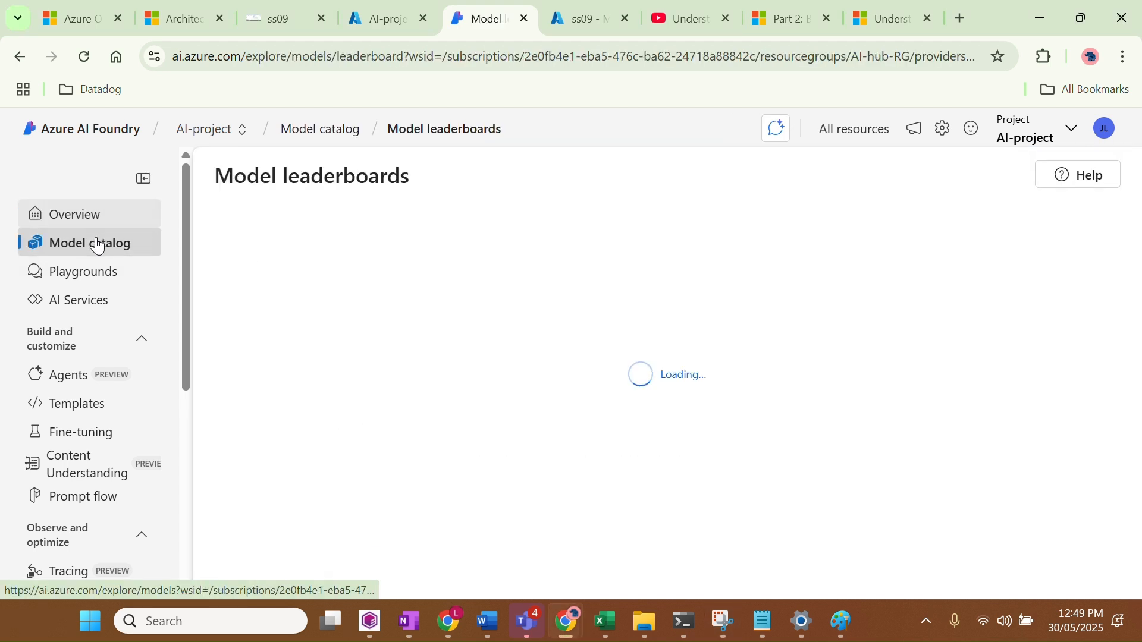
click(326, 132)
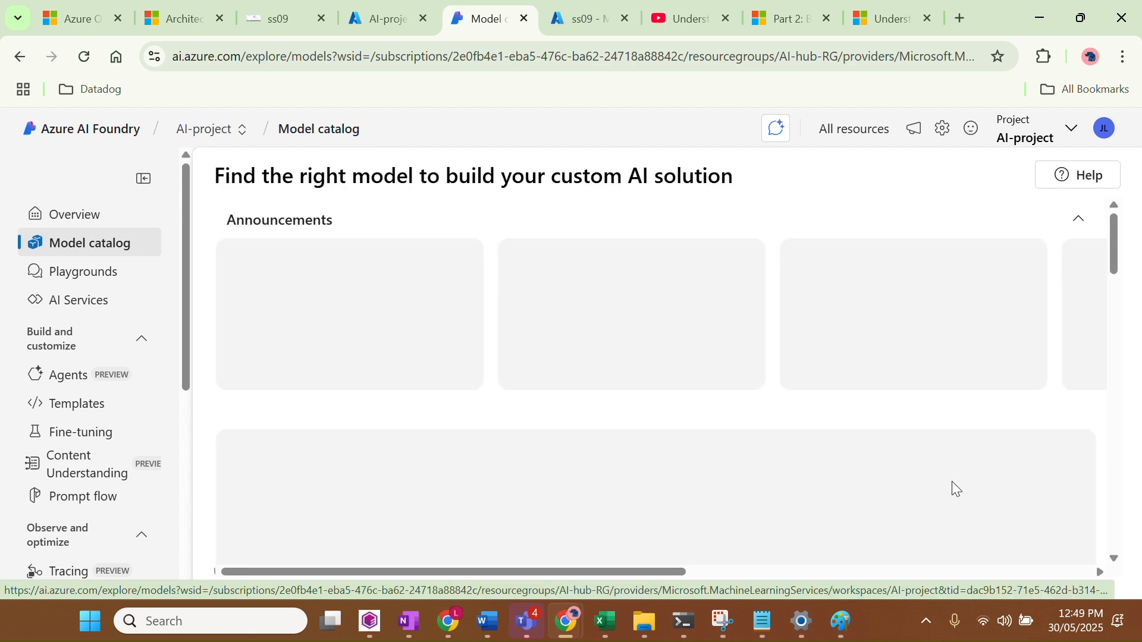
Try the Collection filter with NVIDIA, Meta, Microsoft, Azure OpenAI and Mistral, then close it
scroll(612, 436, down, 3)
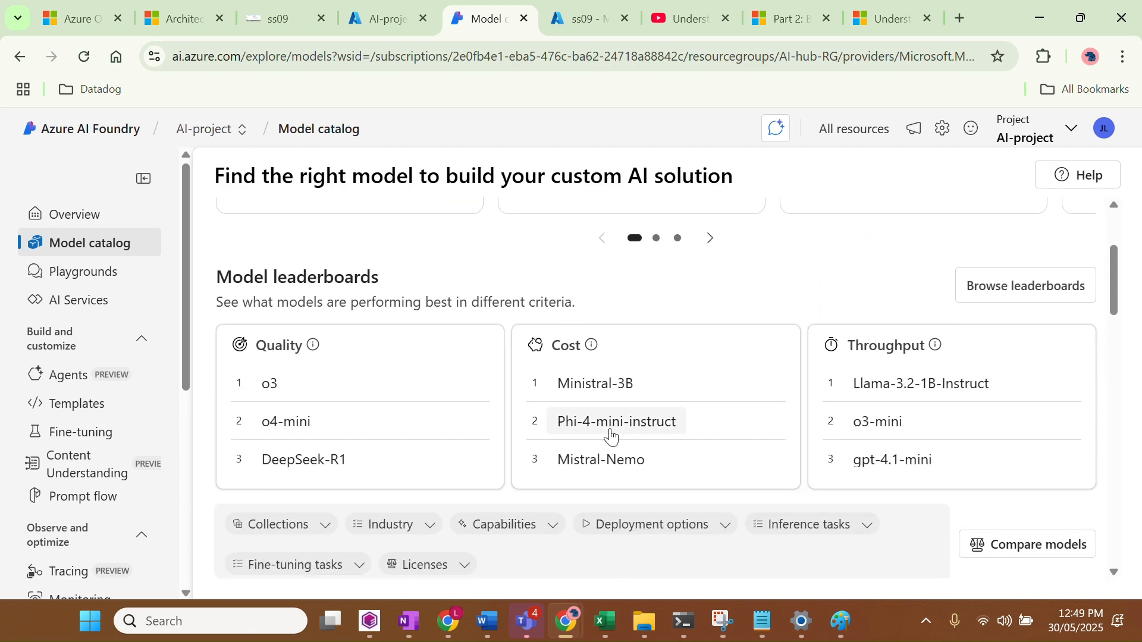
scroll(612, 437, down, 5)
scroll(612, 438, up, 1)
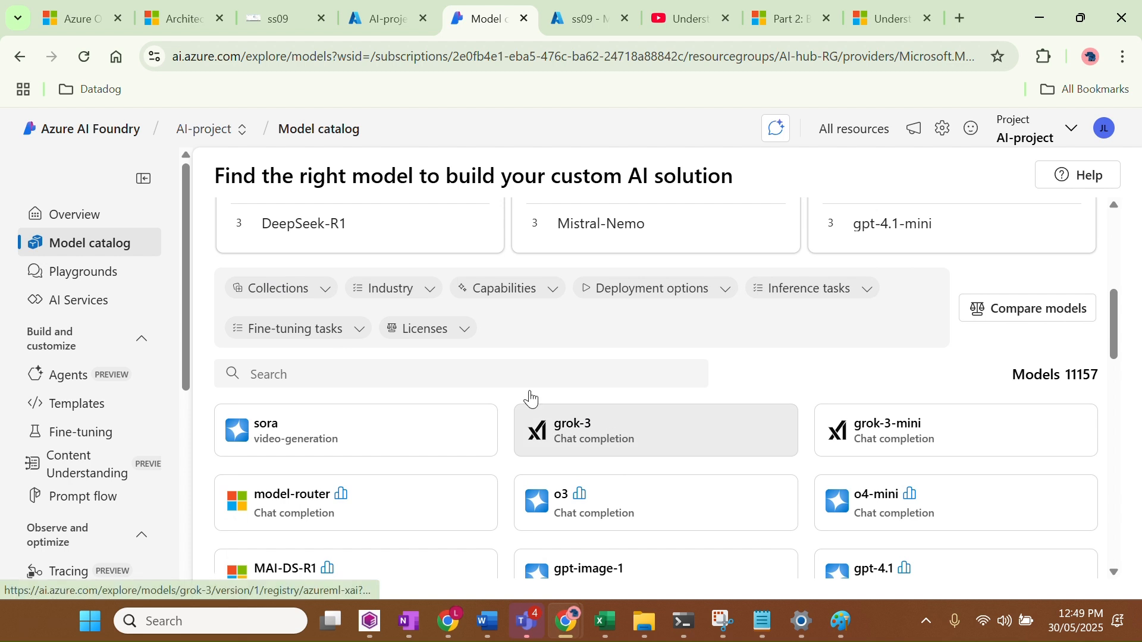
click(305, 291)
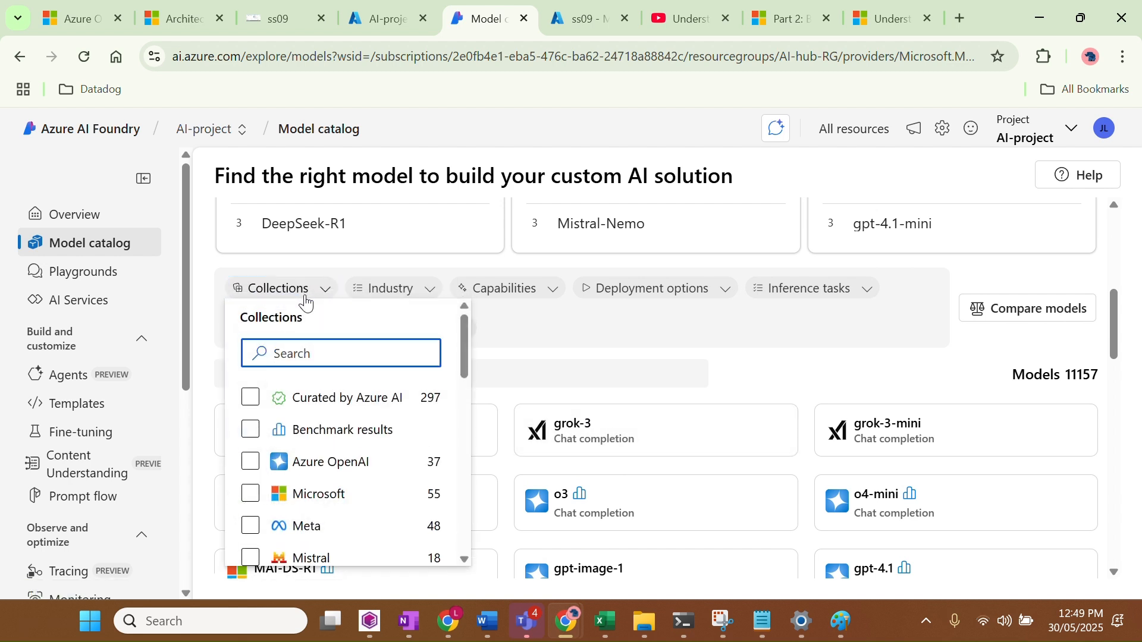
scroll(318, 479, down, 2)
click(320, 481)
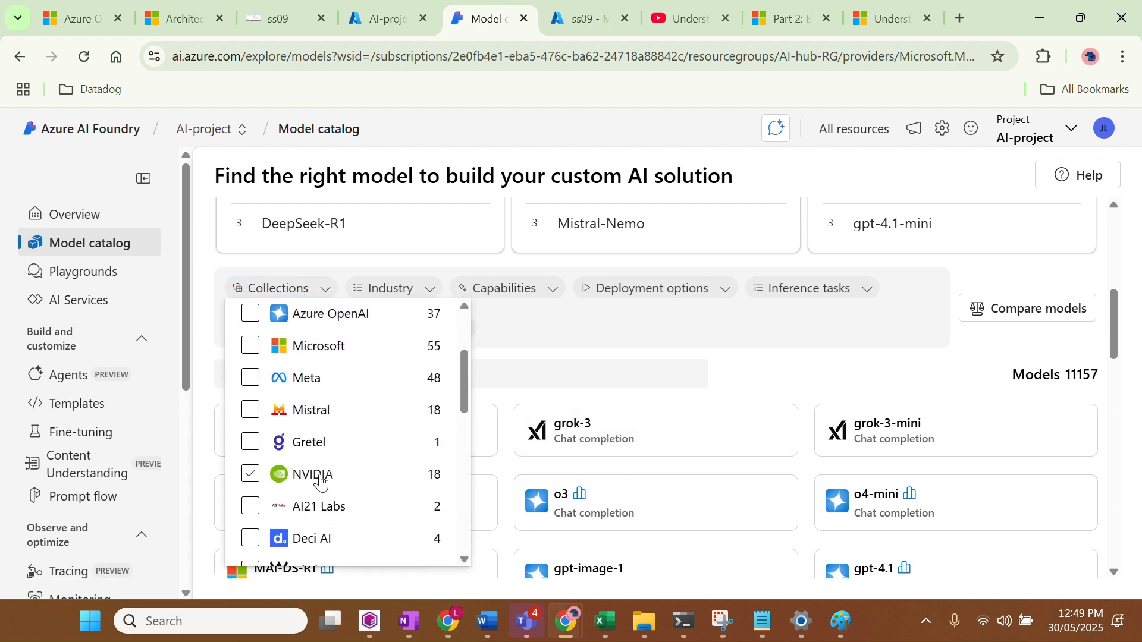
scroll(321, 483, down, 2)
scroll(320, 480, up, 3)
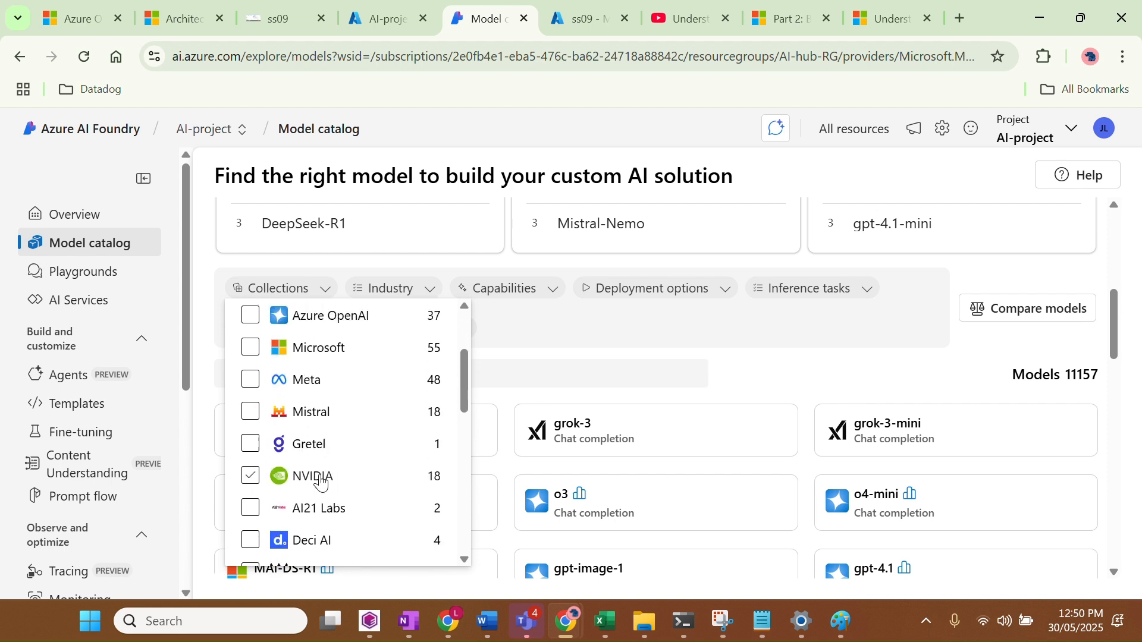
click(321, 426)
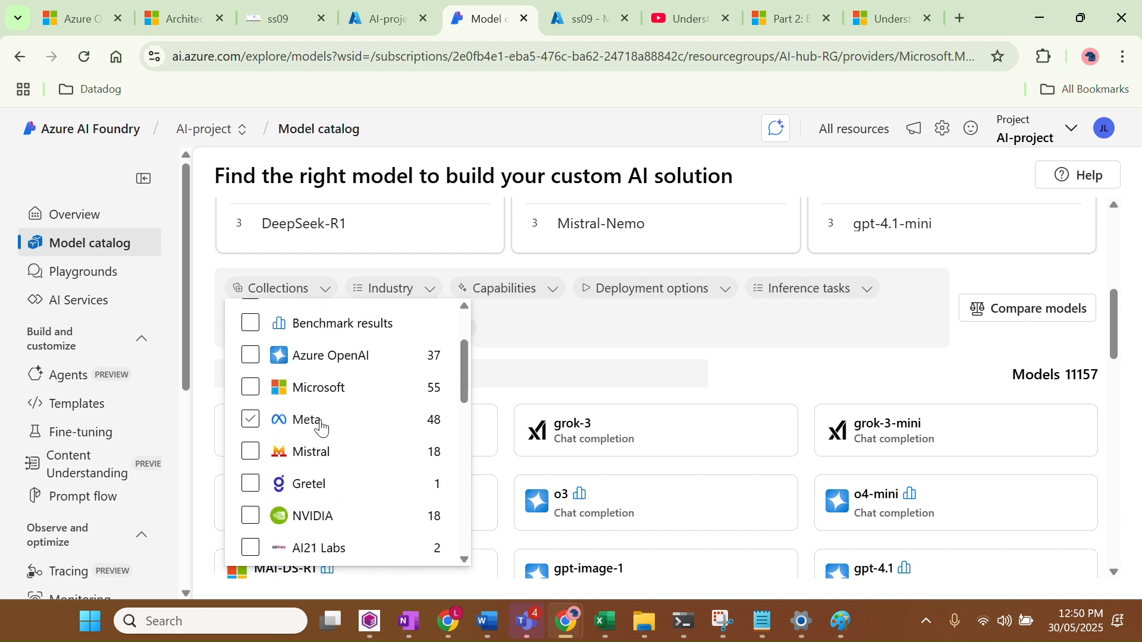
click(333, 395)
click(337, 370)
click(334, 390)
click(336, 452)
scroll(335, 471, down, 2)
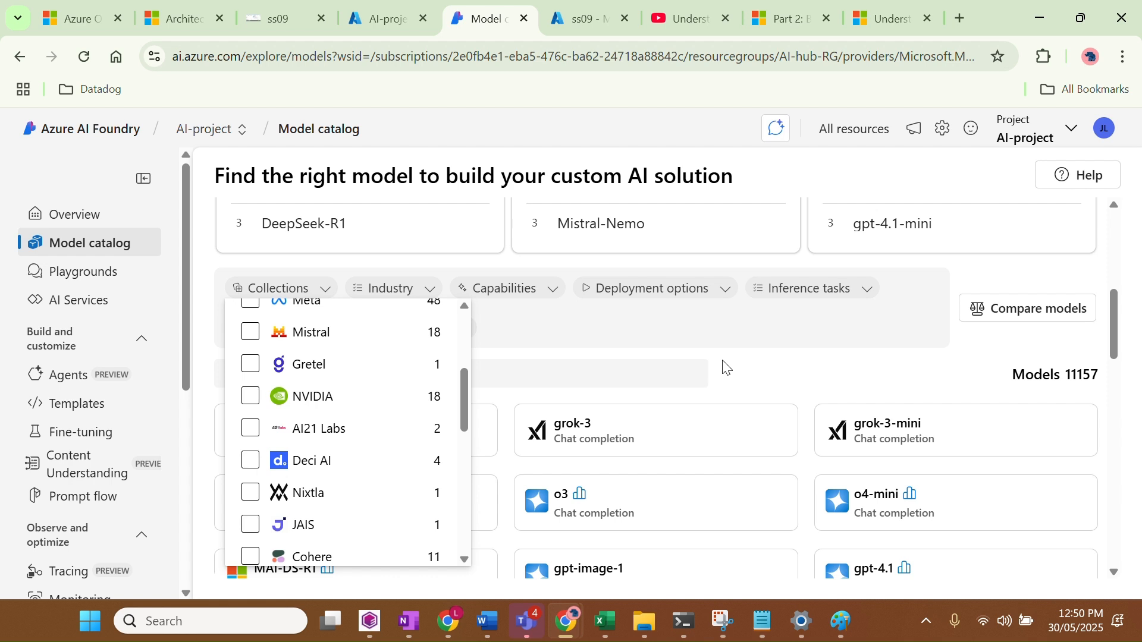
key(Escape)
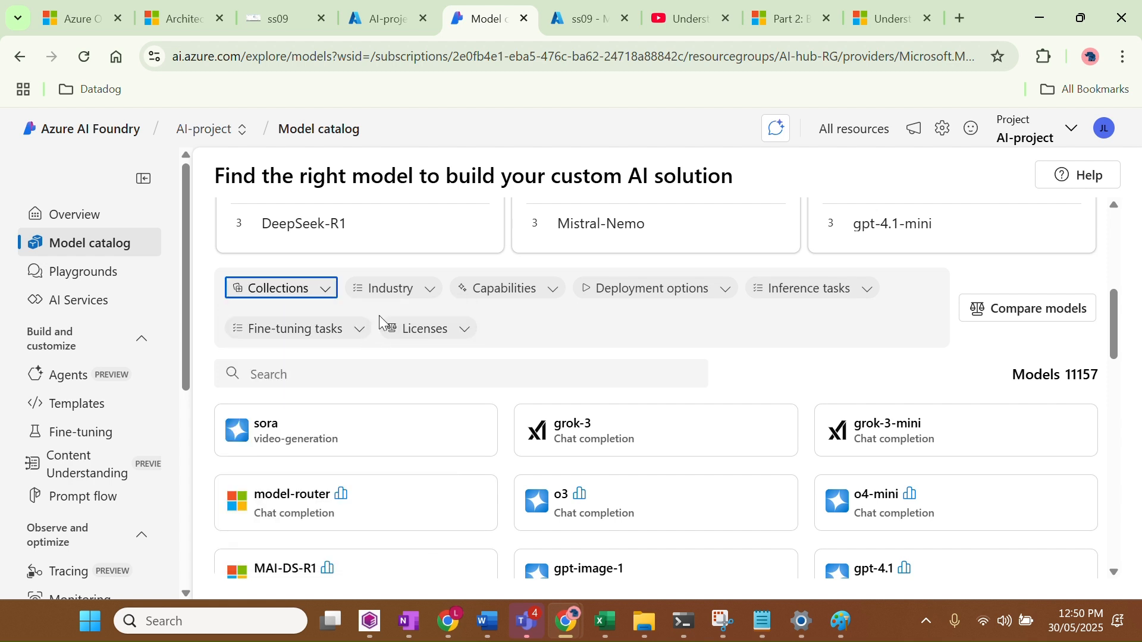
Open and close the Industry, Capabilities, Deployment options and Inference tasks filters without applying any
click(390, 304)
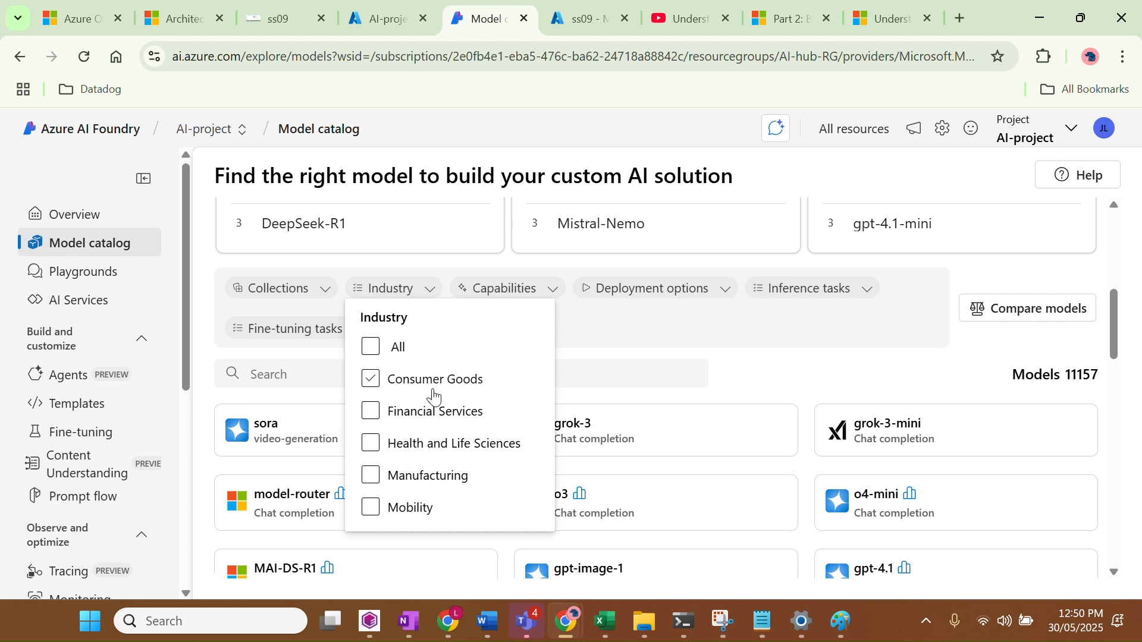
click(708, 359)
click(515, 301)
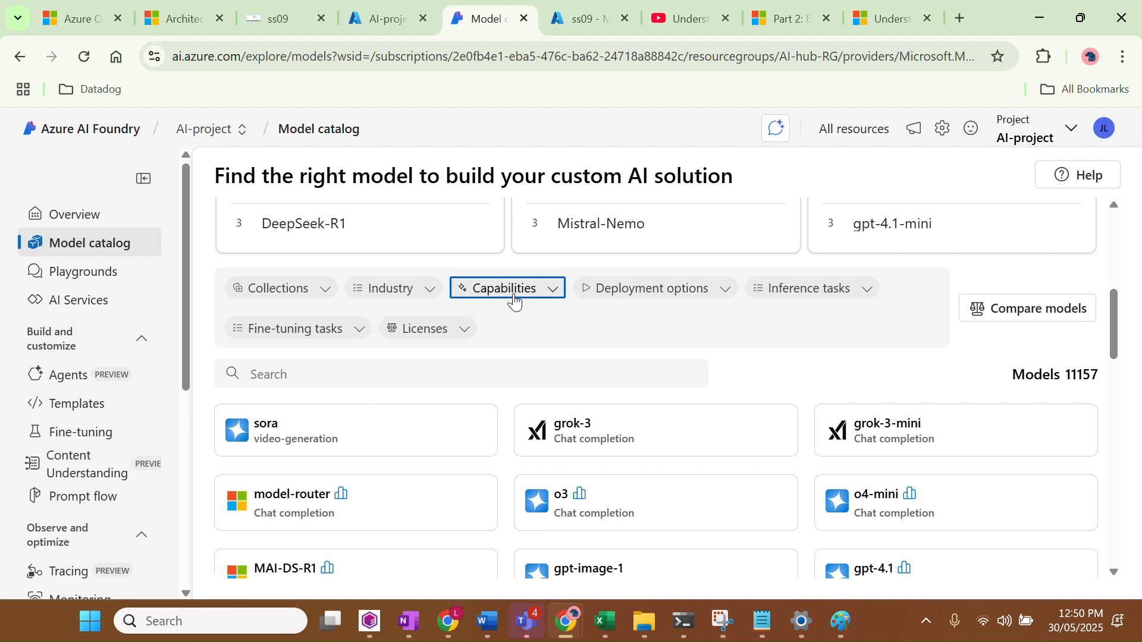
click(509, 380)
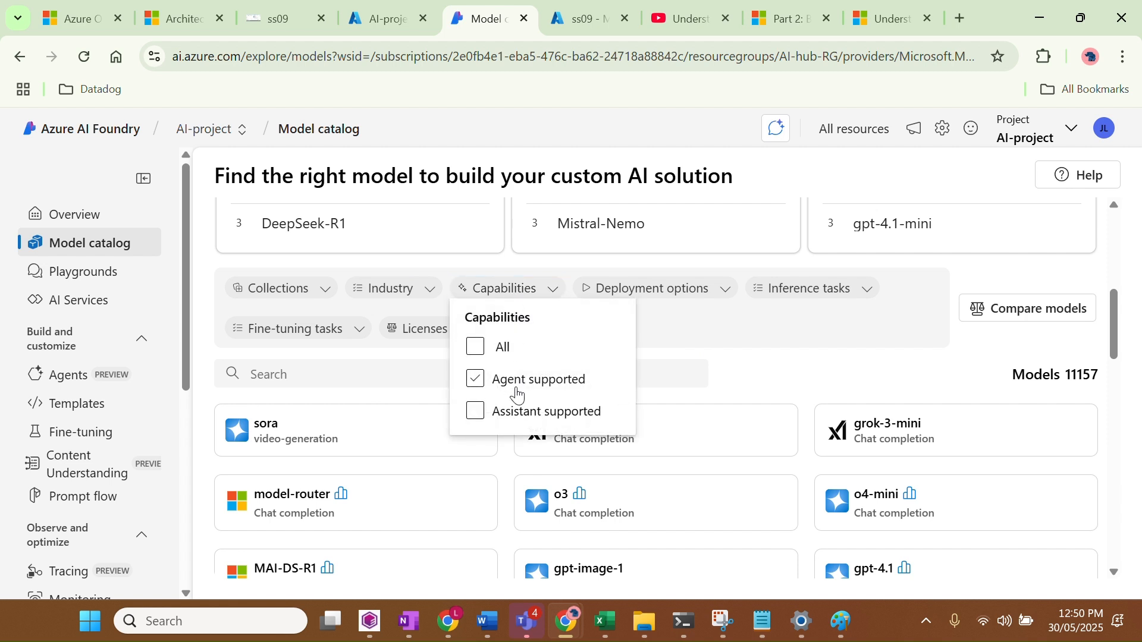
click(754, 379)
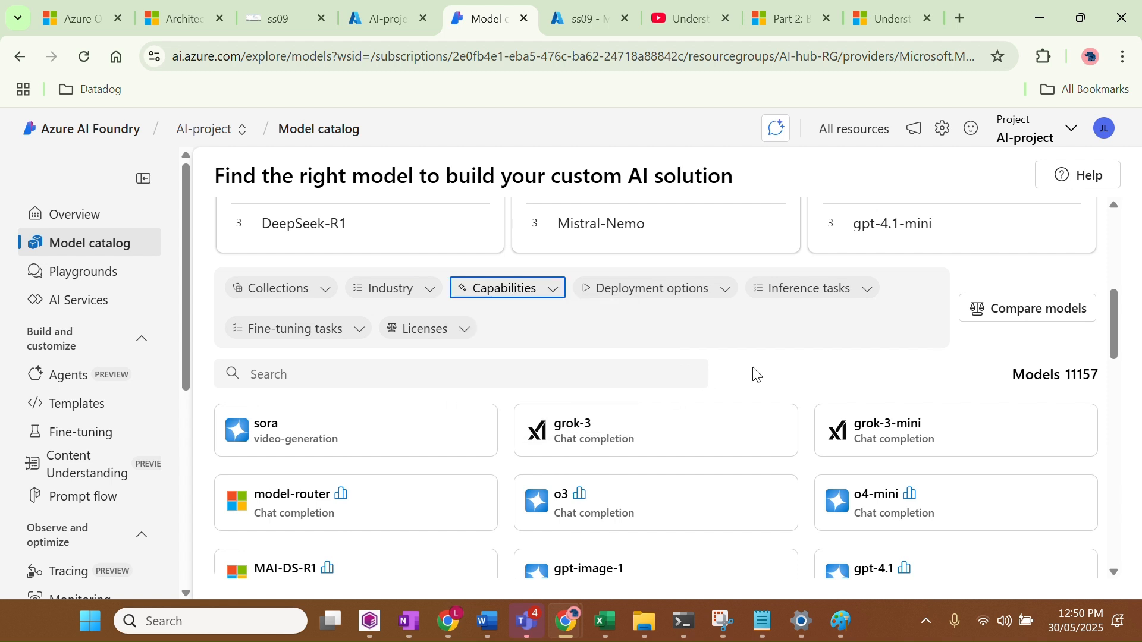
click(671, 300)
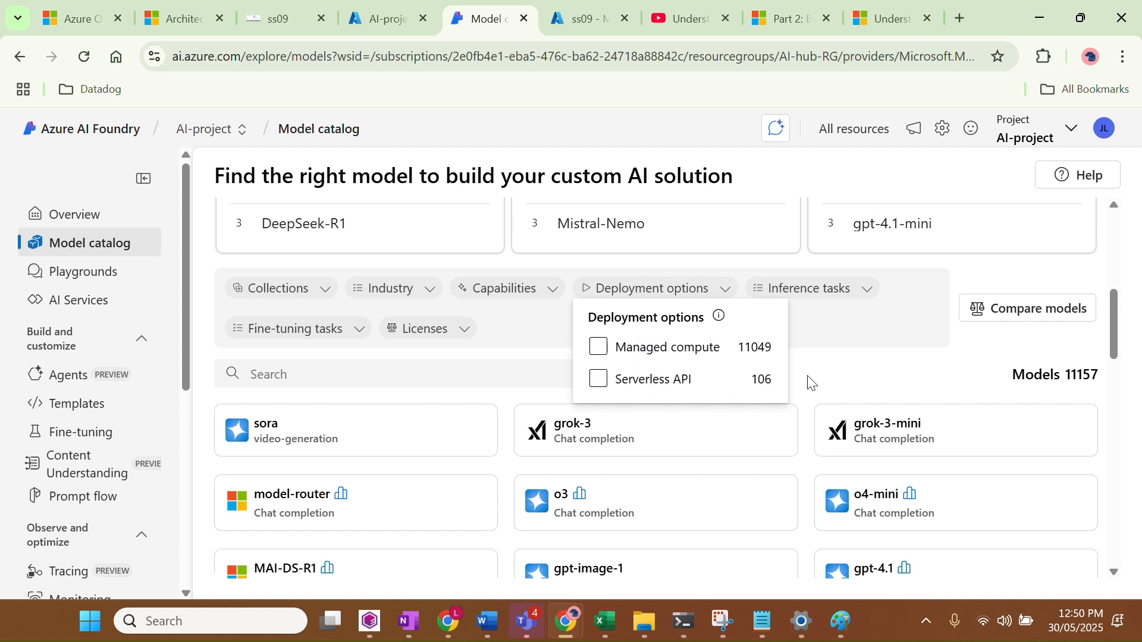
click(803, 289)
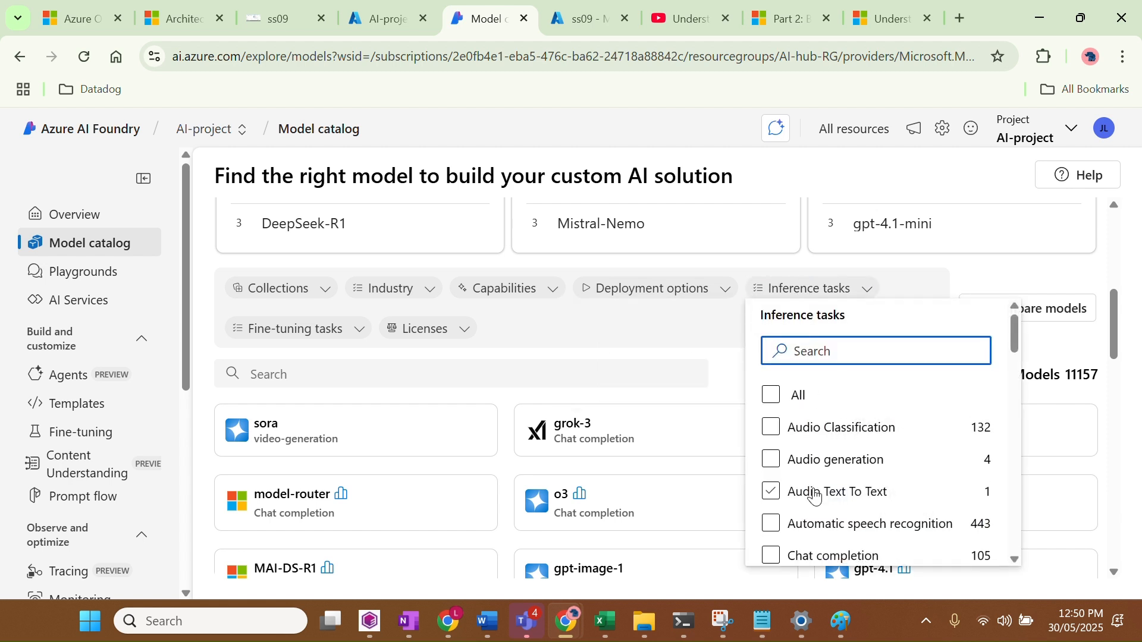
scroll(816, 496, down, 4)
scroll(814, 494, down, 4)
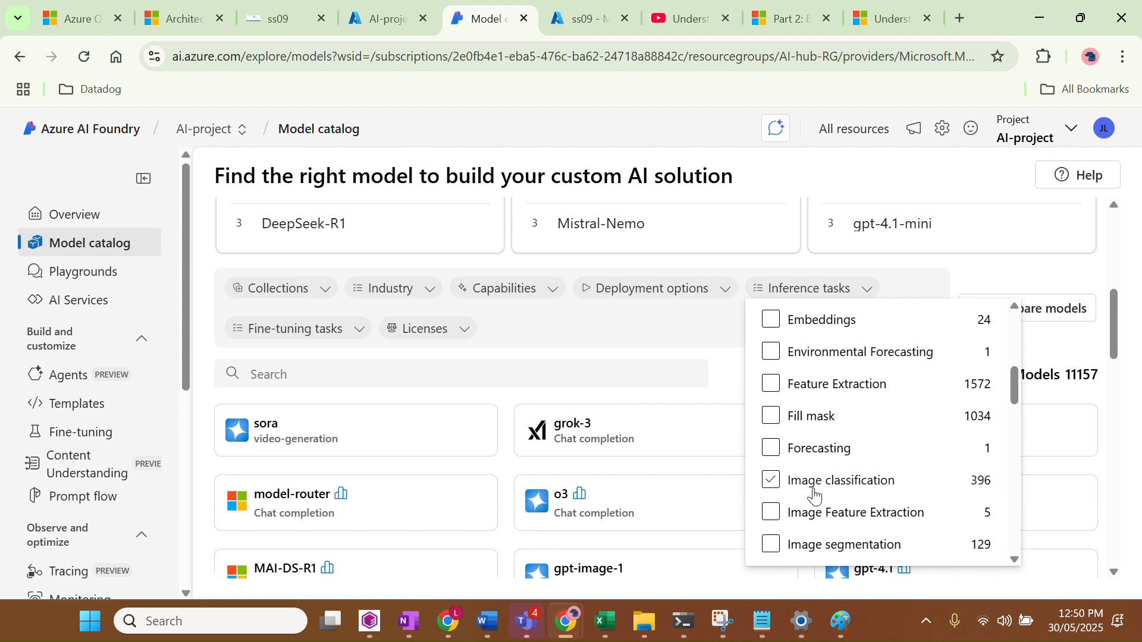
click(645, 326)
scroll(637, 355, down, 2)
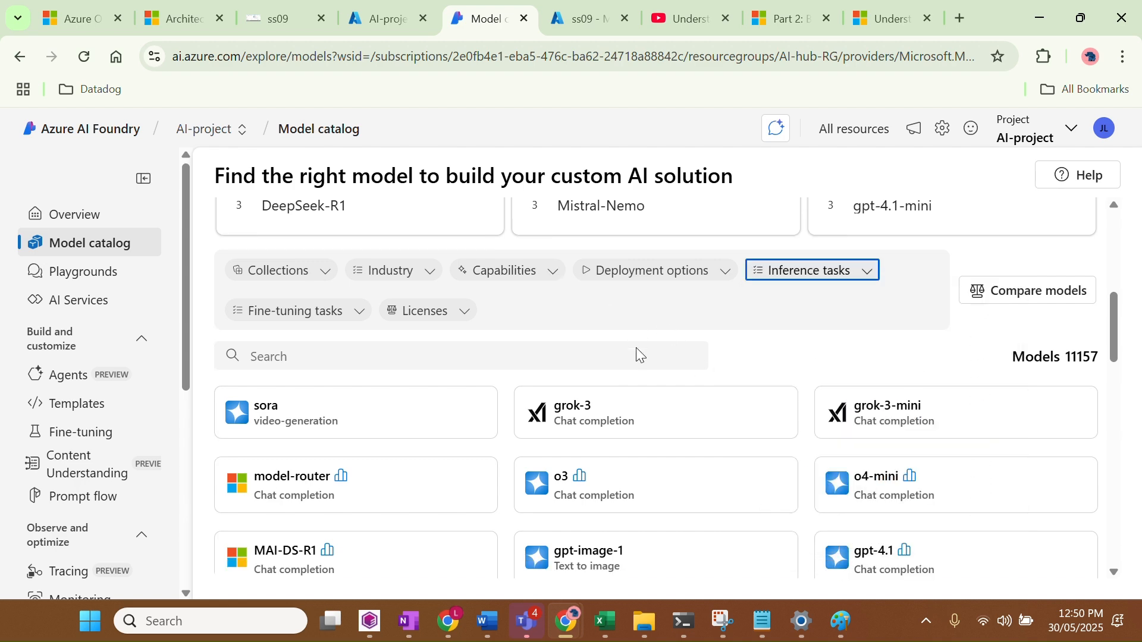
scroll(637, 354, up, 3)
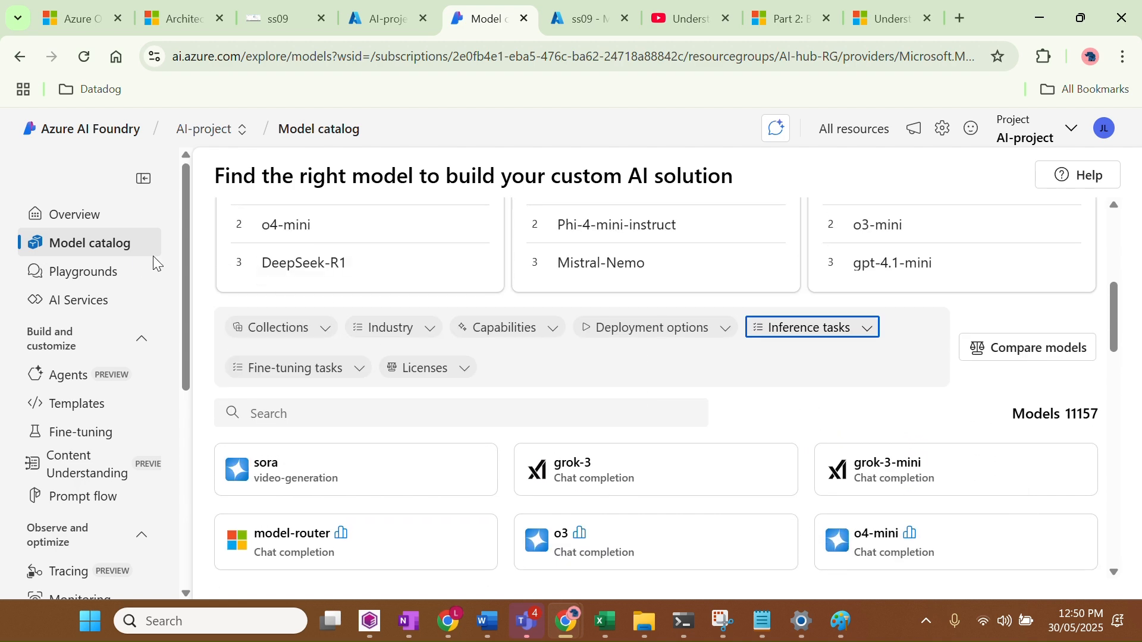
Go to the AI Playgrounds page offering Chat, Agents and Audio playgrounds
click(125, 275)
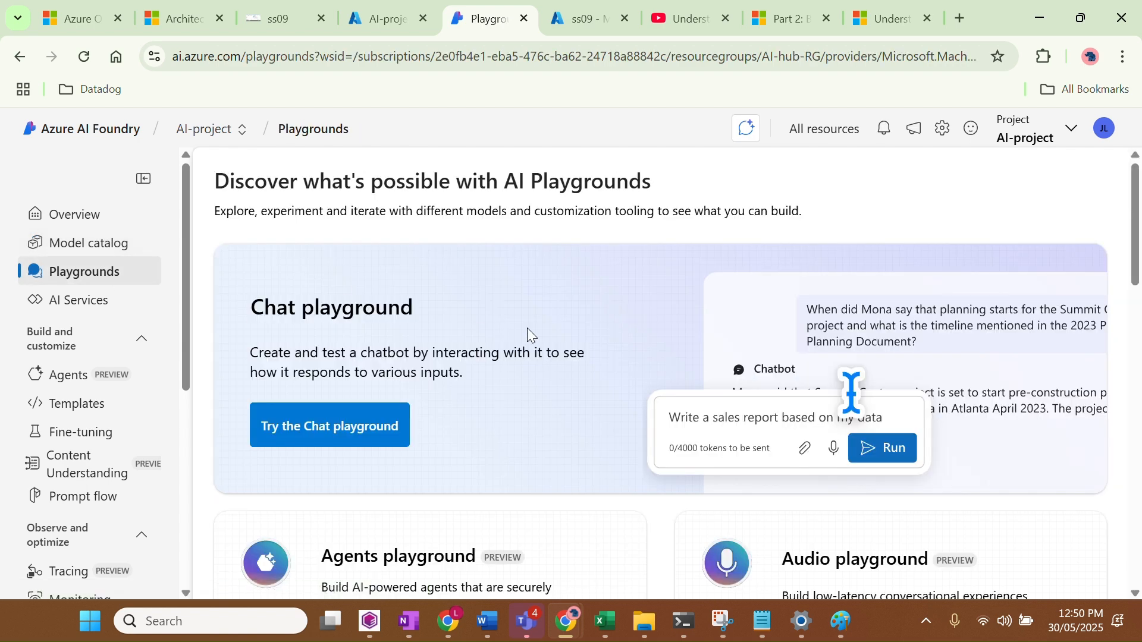
scroll(526, 409, down, 6)
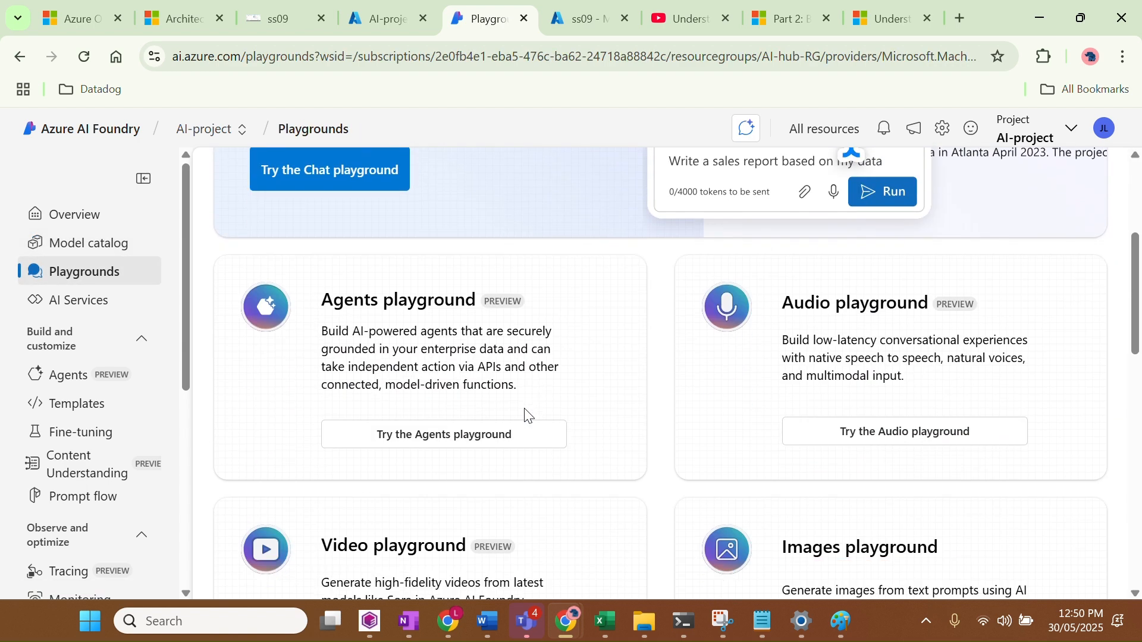
scroll(525, 416, down, 10)
Open the Chat playground, note it has no deployment, then switch to the empty Prompt flow page
scroll(524, 414, up, 18)
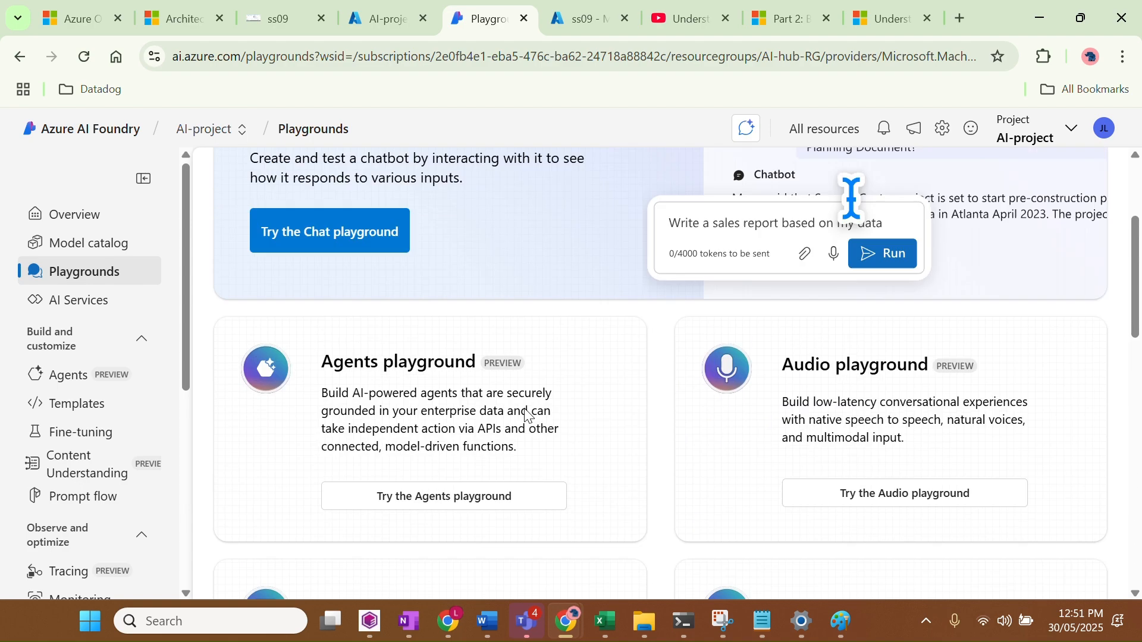
click(314, 438)
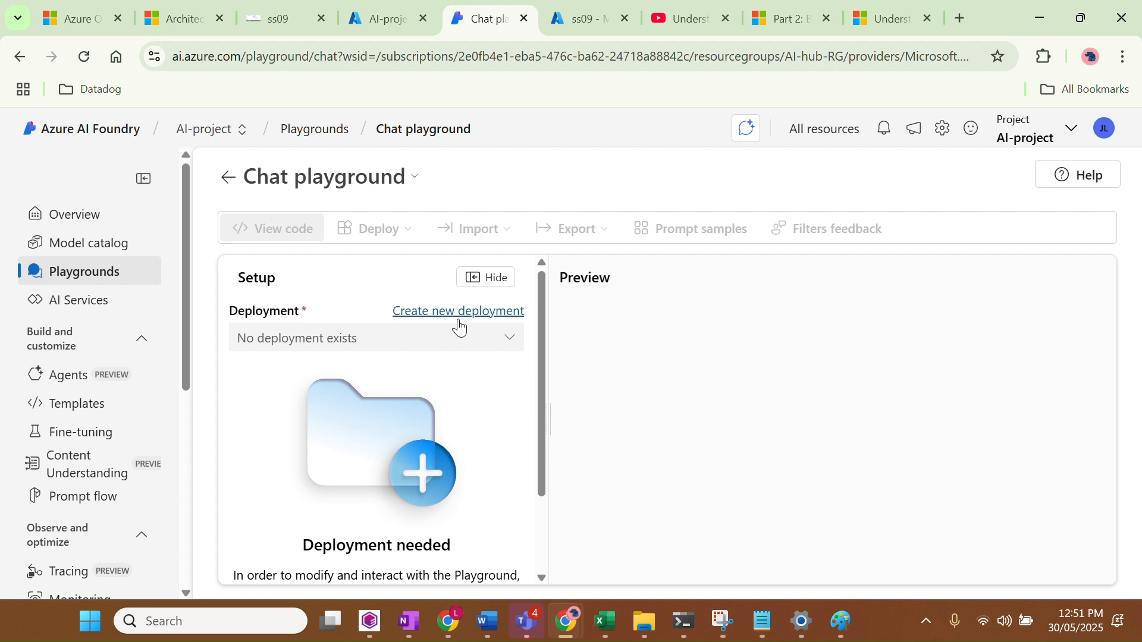
scroll(130, 351, down, 2)
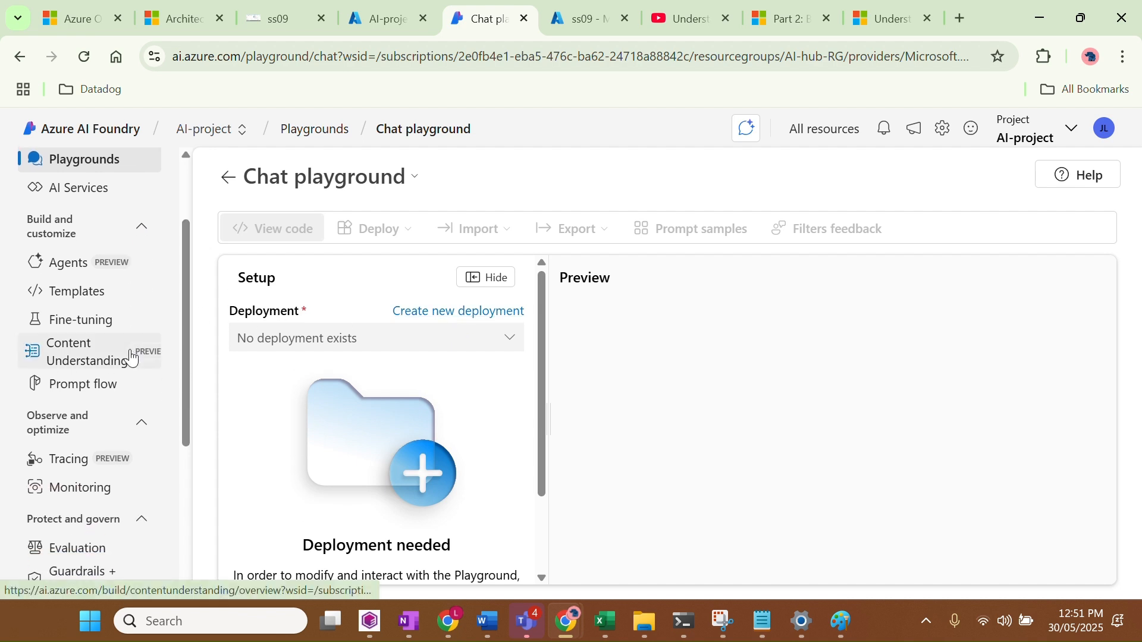
scroll(132, 357, down, 1)
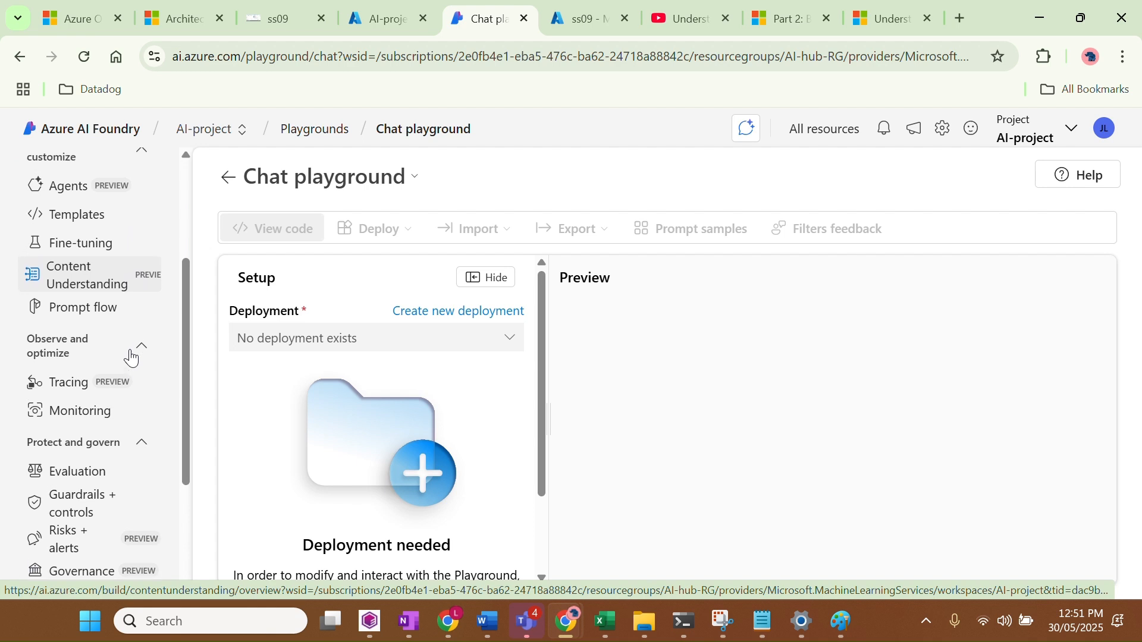
scroll(131, 358, up, 1)
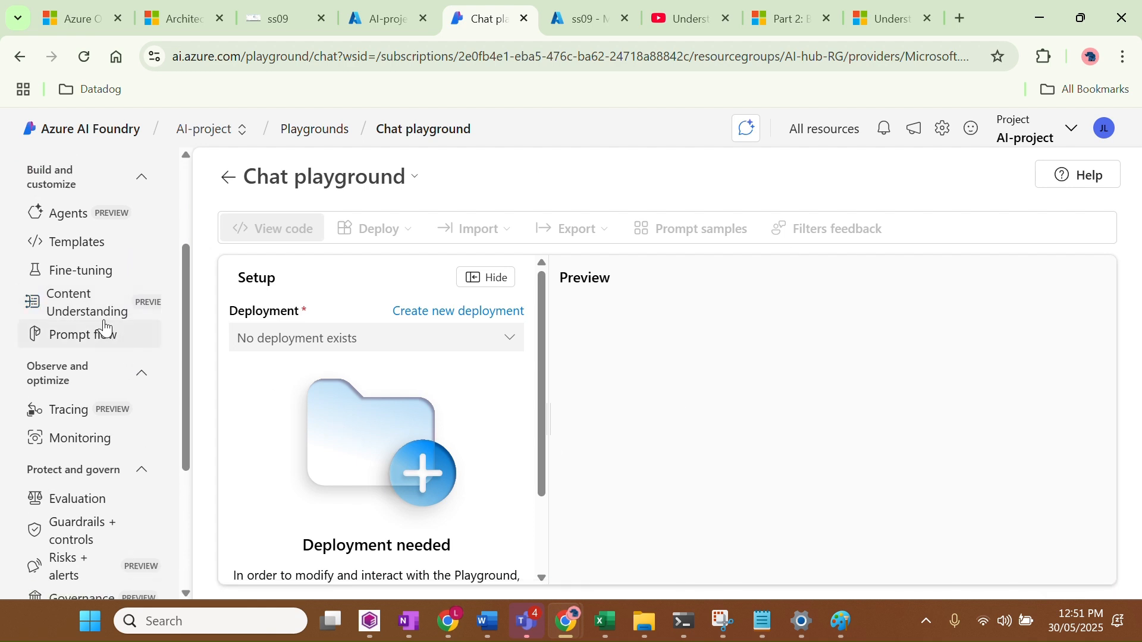
click(104, 333)
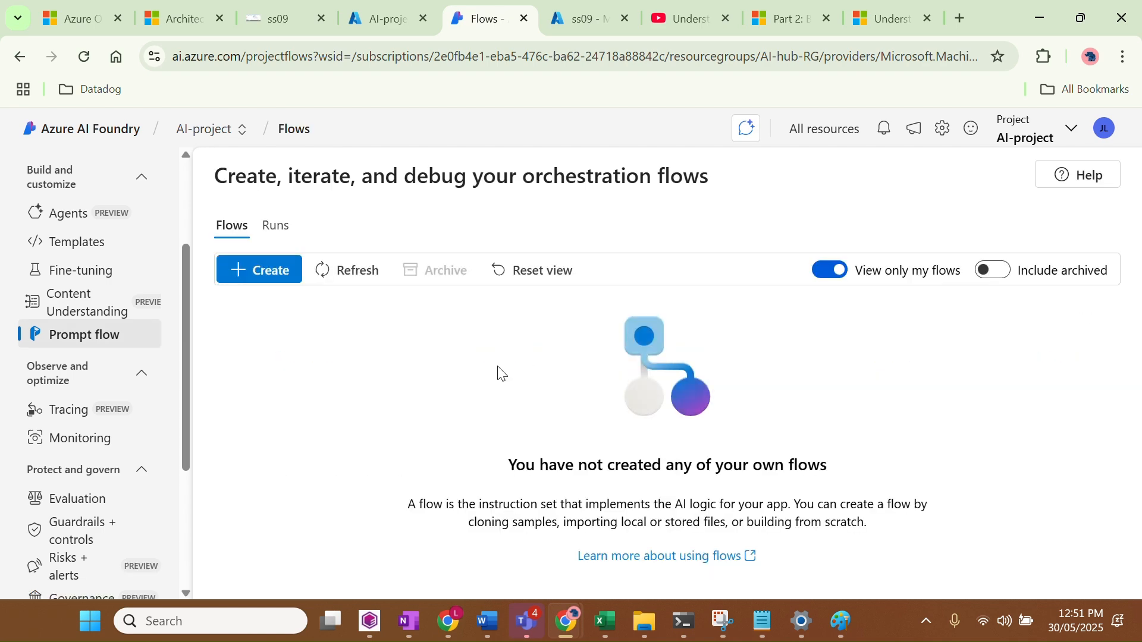
Start a new flow with + Create on the Flows page
click(255, 273)
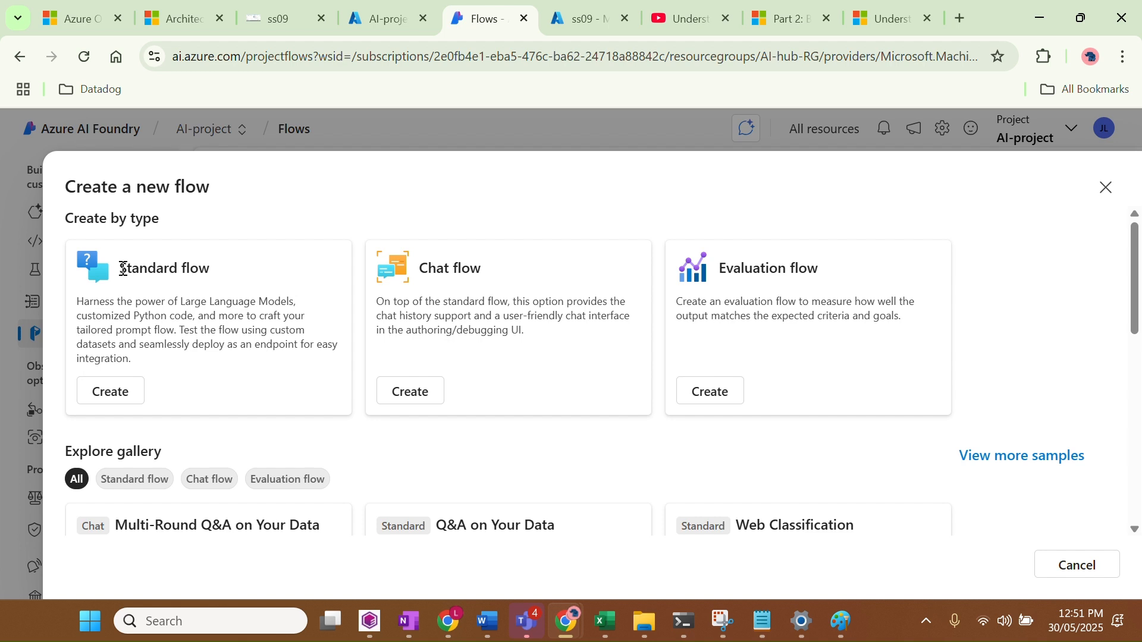
Compare the Standard, Chat and Evaluation flow descriptions, then choose Create under Standard flow
drag(122, 268, 219, 265)
drag(419, 269, 531, 262)
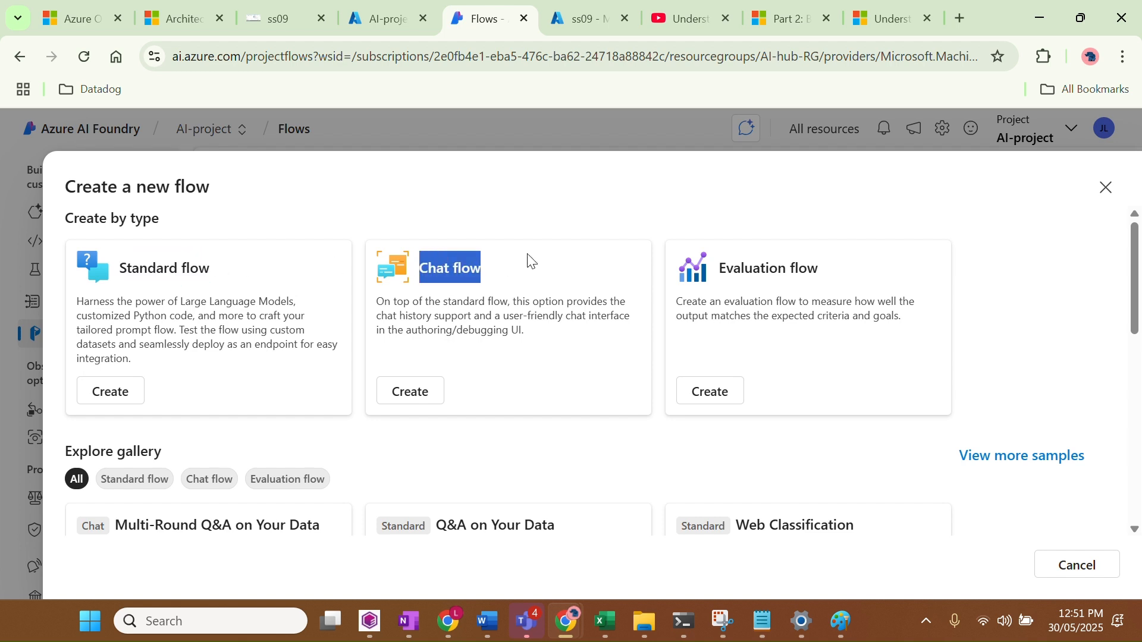
drag(719, 269, 810, 275)
click(810, 284)
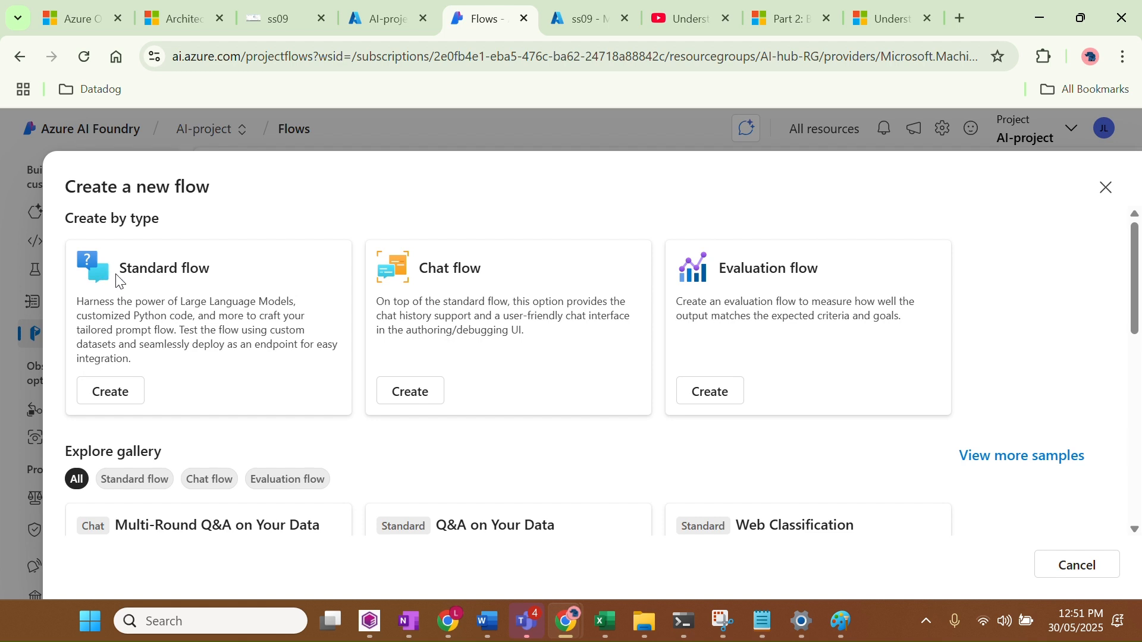
drag(117, 279, 219, 351)
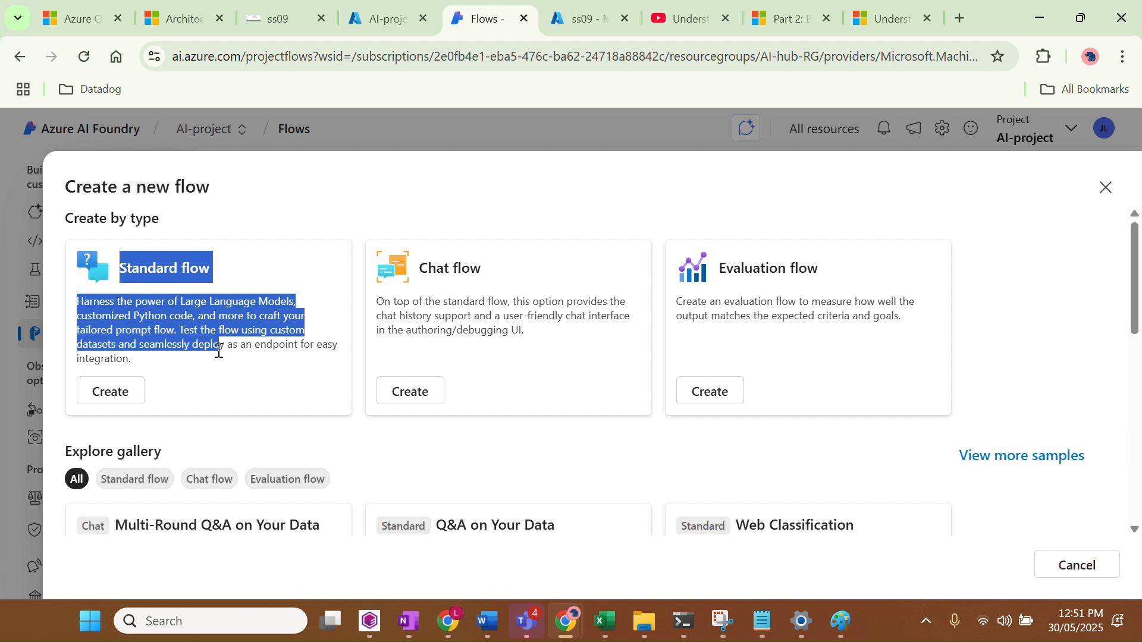
click(265, 349)
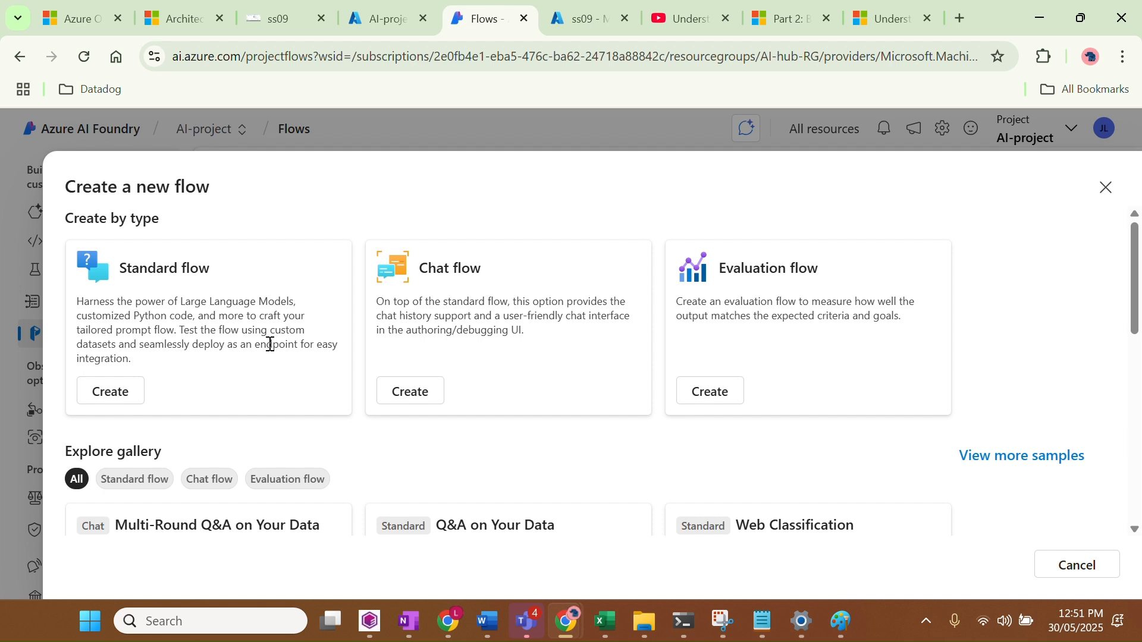
drag(420, 271, 538, 342)
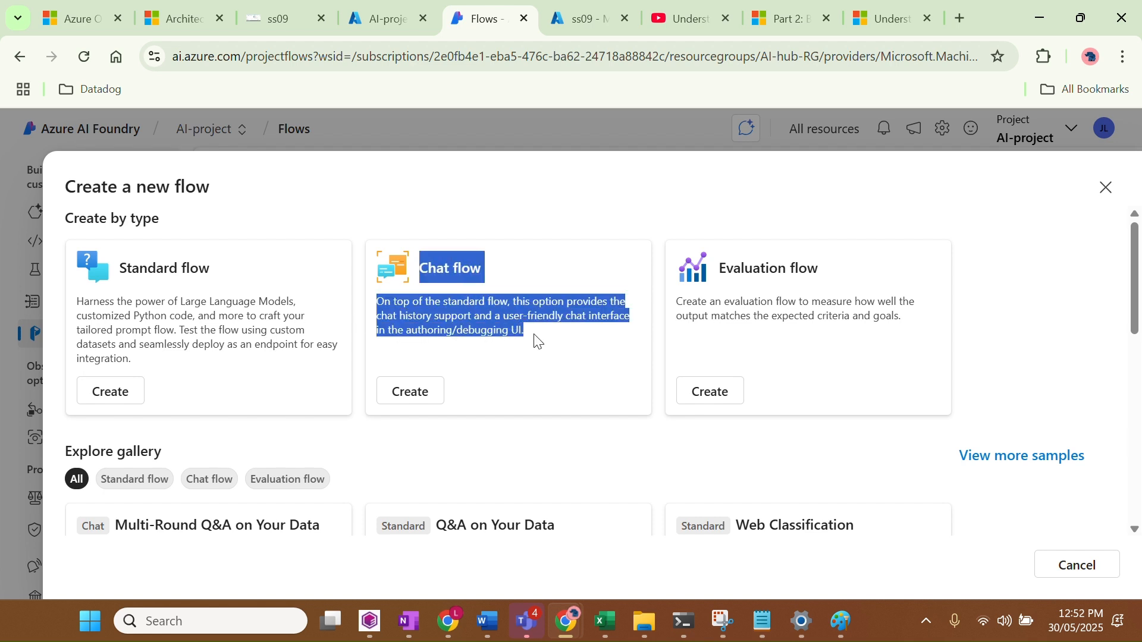
click(283, 308)
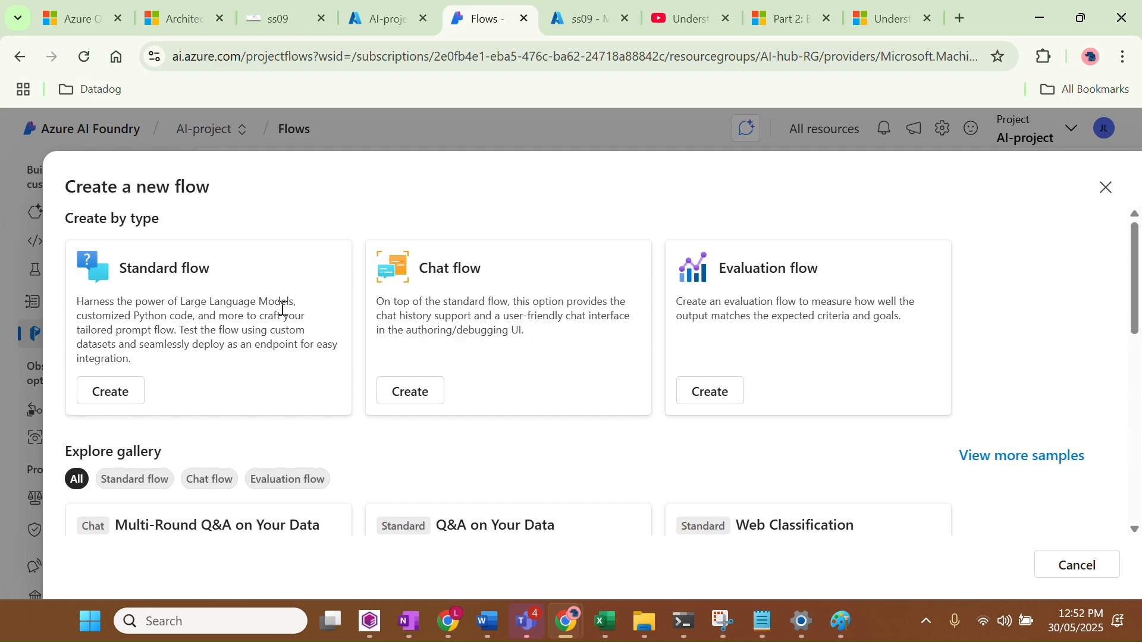
click(110, 393)
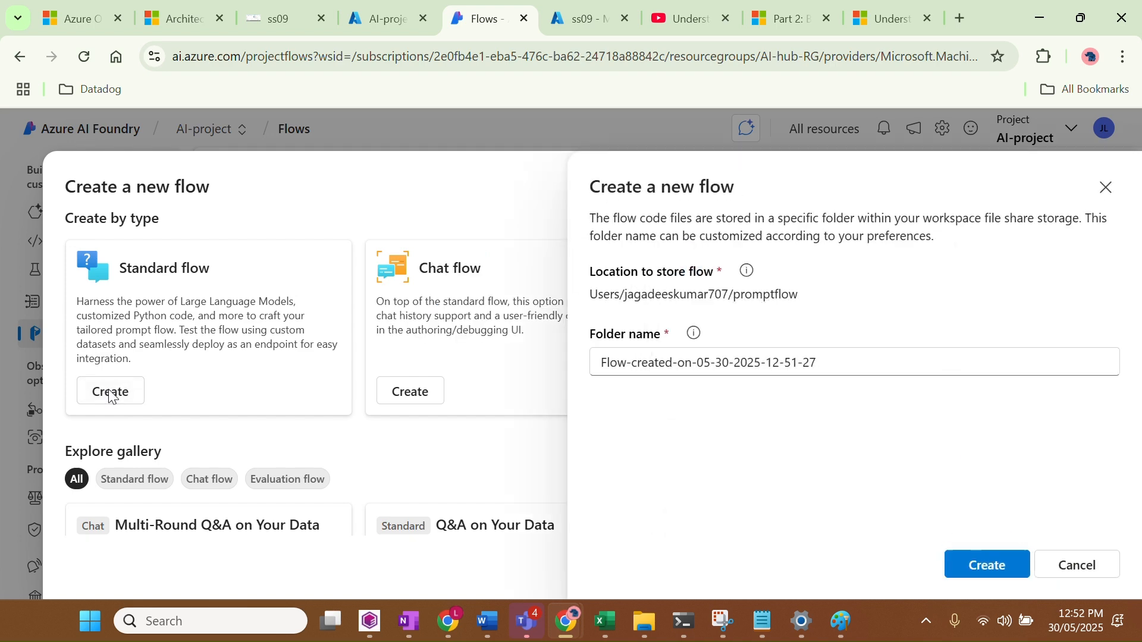
Replace the default folder name with prompt_flow and create the standard flow
drag(827, 360, 587, 382)
key(BackSpace)
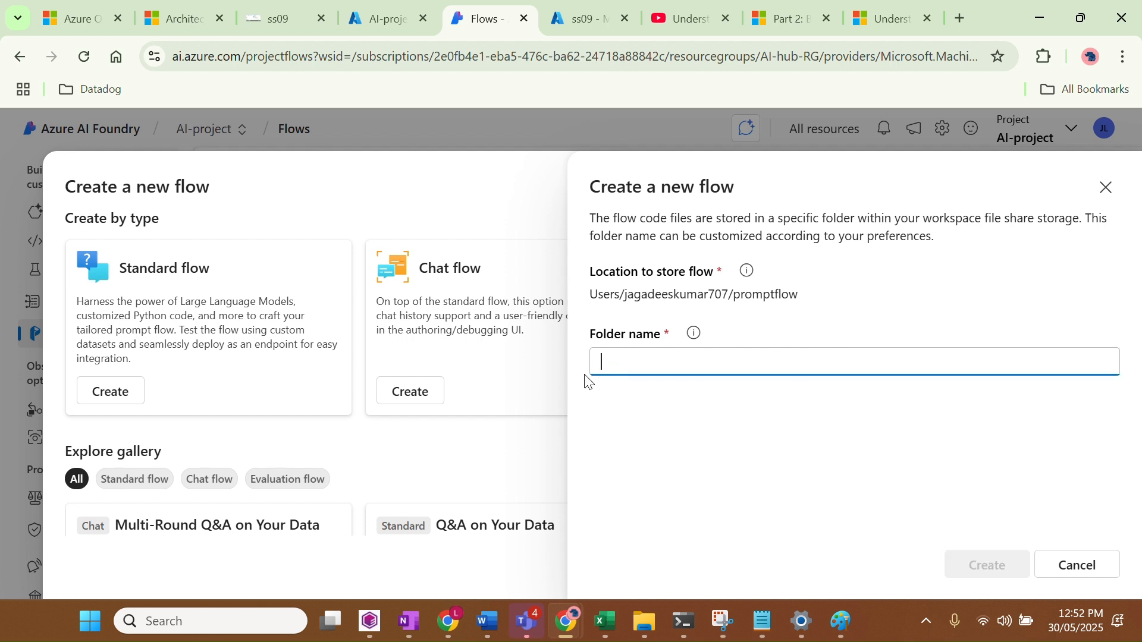
text(prompt)
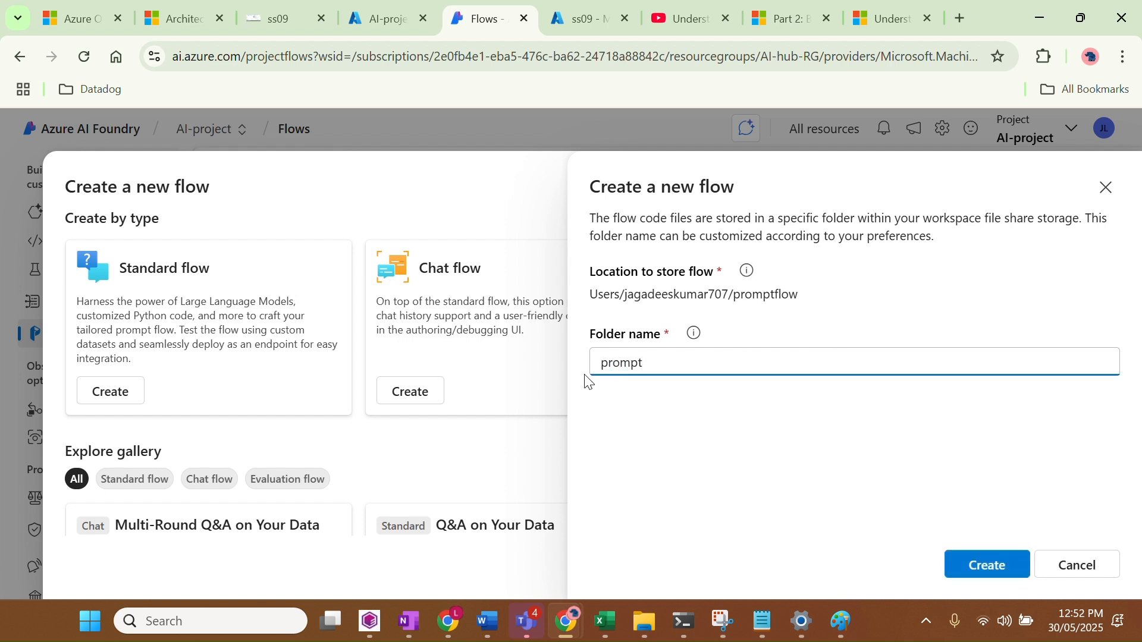
text(_flow)
click(989, 568)
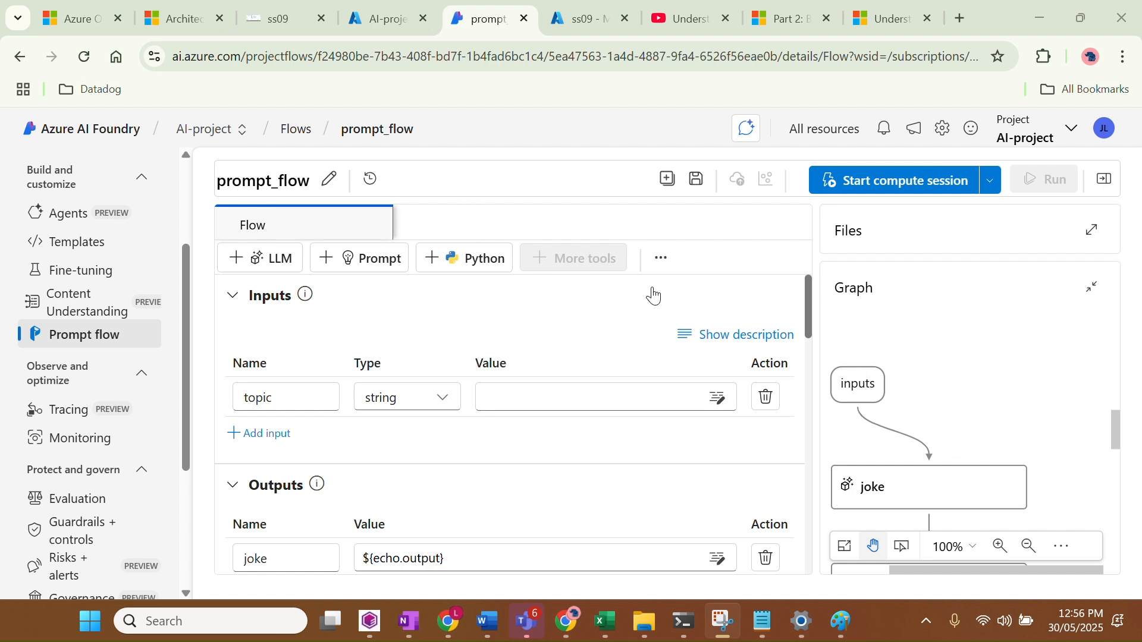
Start a compute session for prompt_flow and wait until it shows as running
scroll(653, 296, down, 2)
scroll(650, 288, up, 2)
scroll(622, 332, down, 2)
scroll(623, 331, up, 2)
click(910, 185)
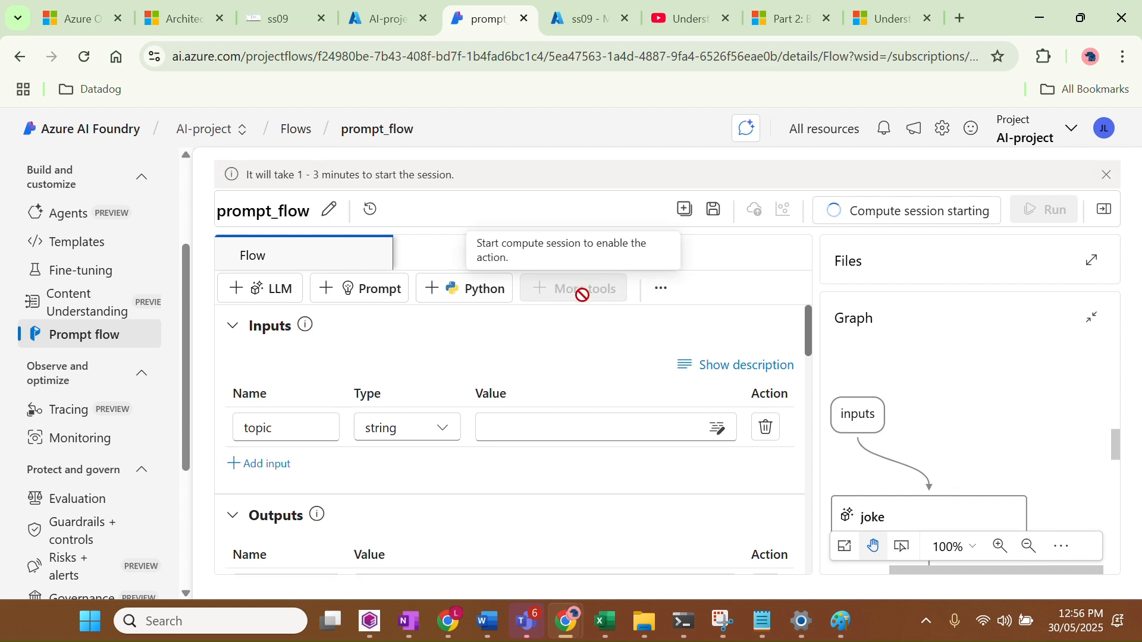
scroll(574, 410, down, 3)
scroll(574, 426, down, 3)
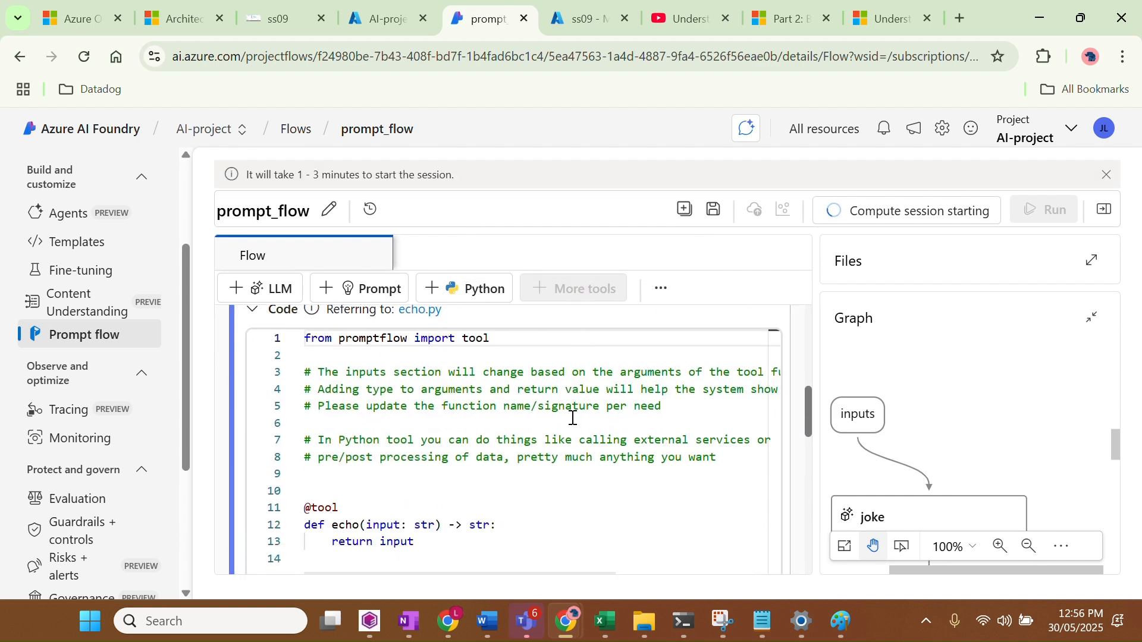
scroll(574, 422, up, 6)
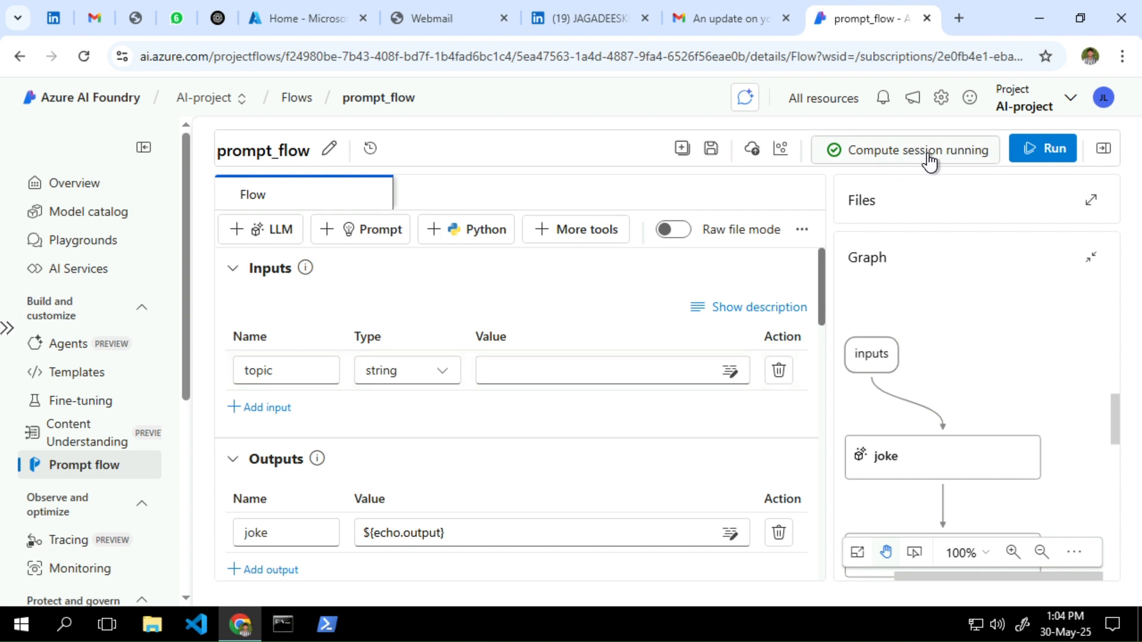
Add an Index Lookup node named my_index from More tools
click(560, 241)
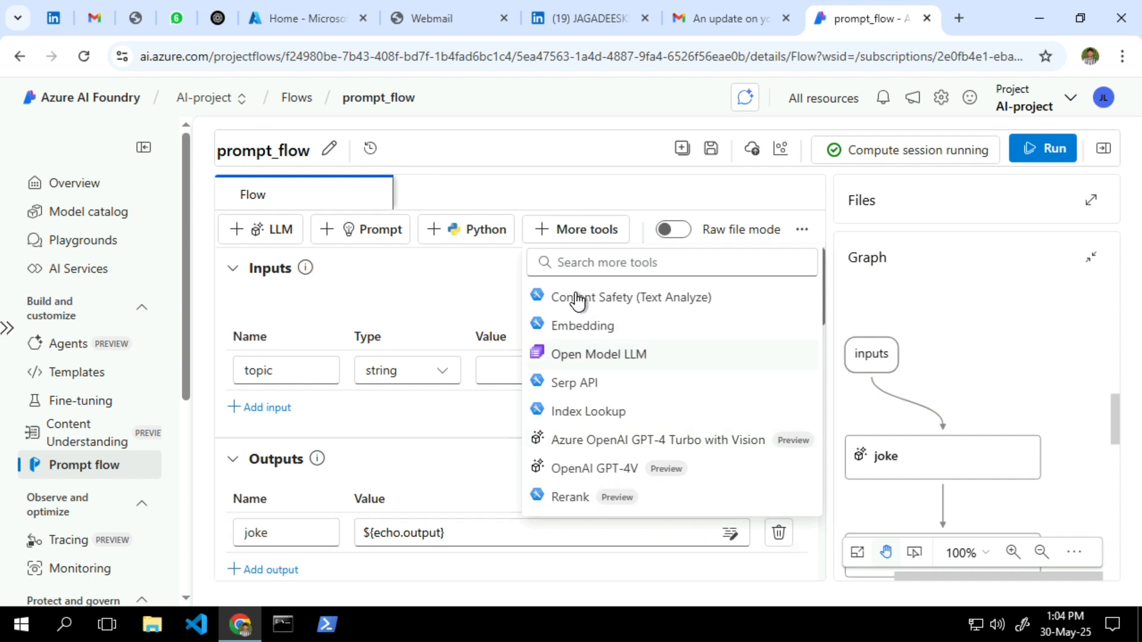
click(573, 262)
text(ind)
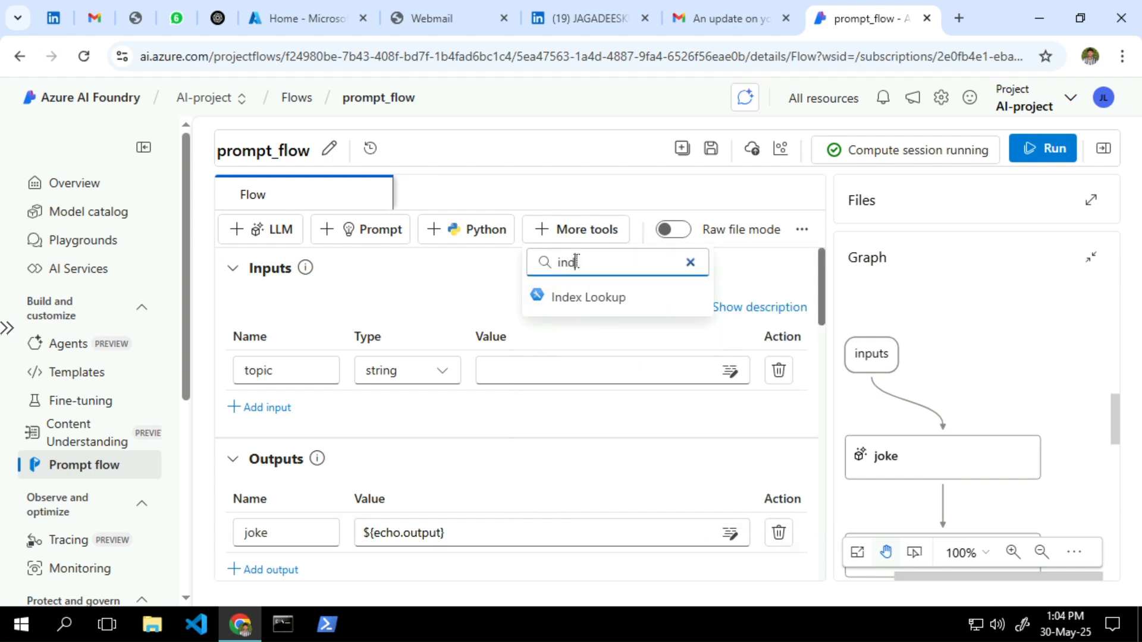
click(586, 301)
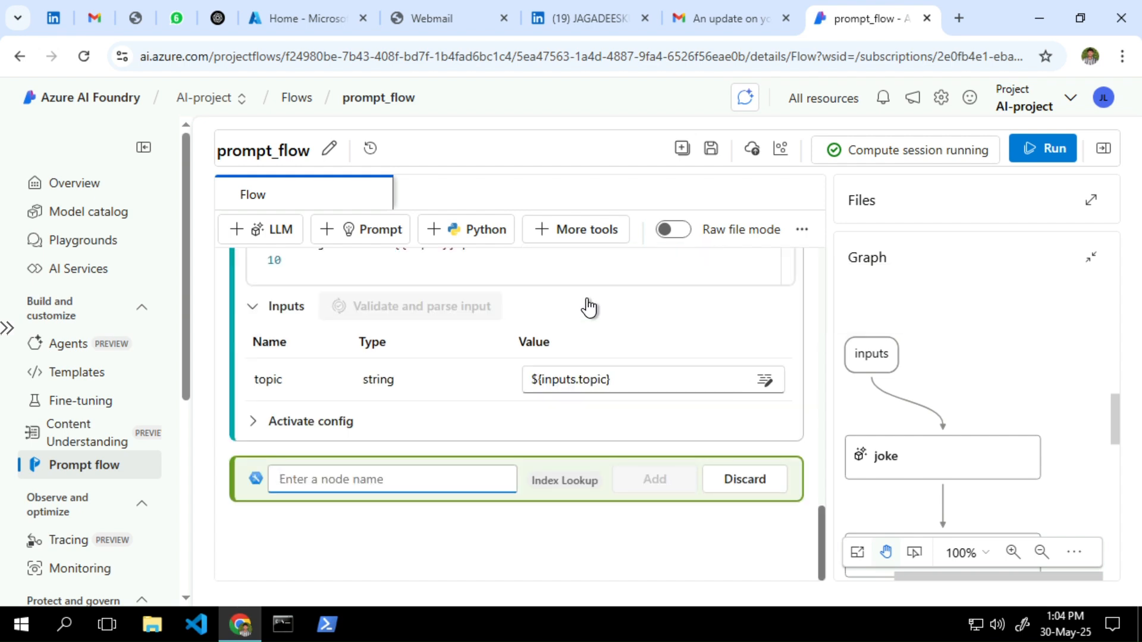
text(my)
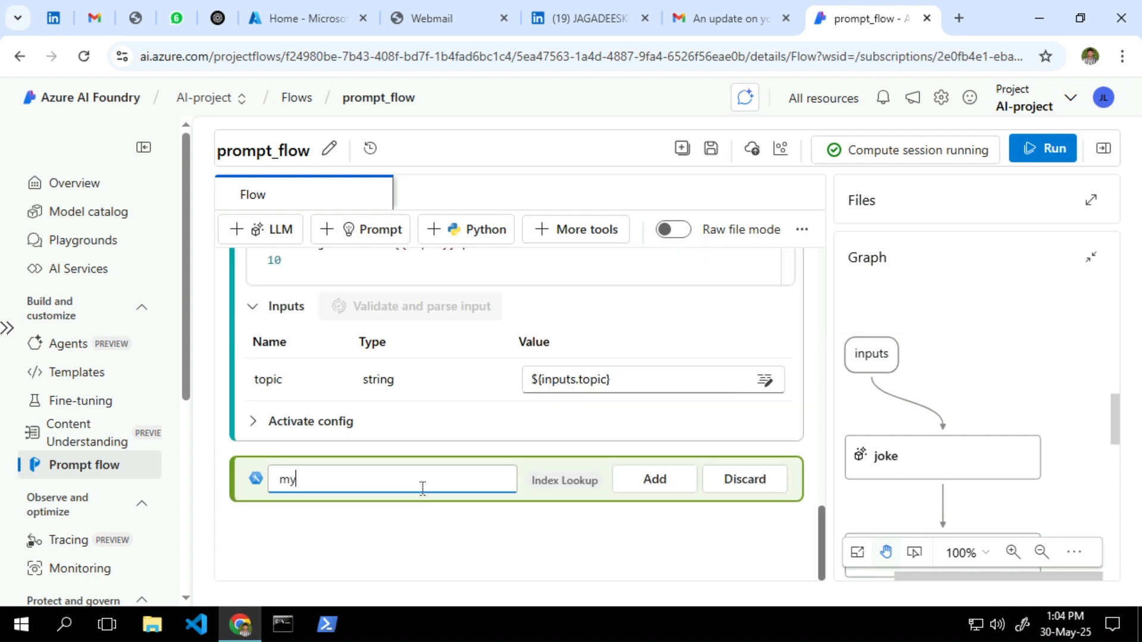
text(_index)
click(631, 483)
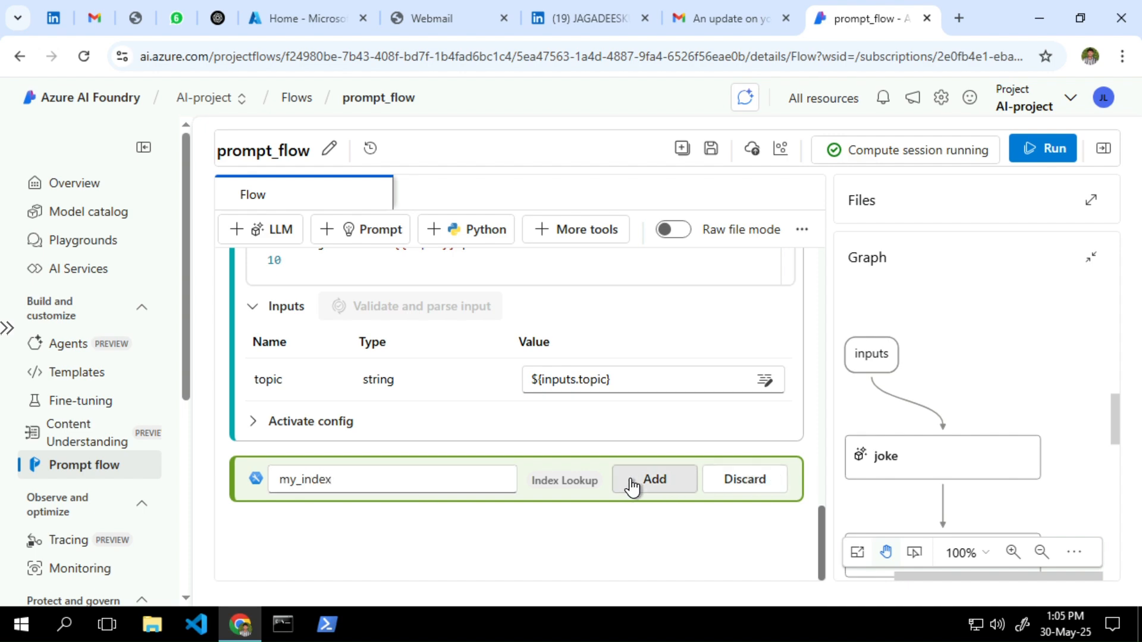
Look at the index types for my_index's mlindex_content, then close the dialog without saving
click(622, 387)
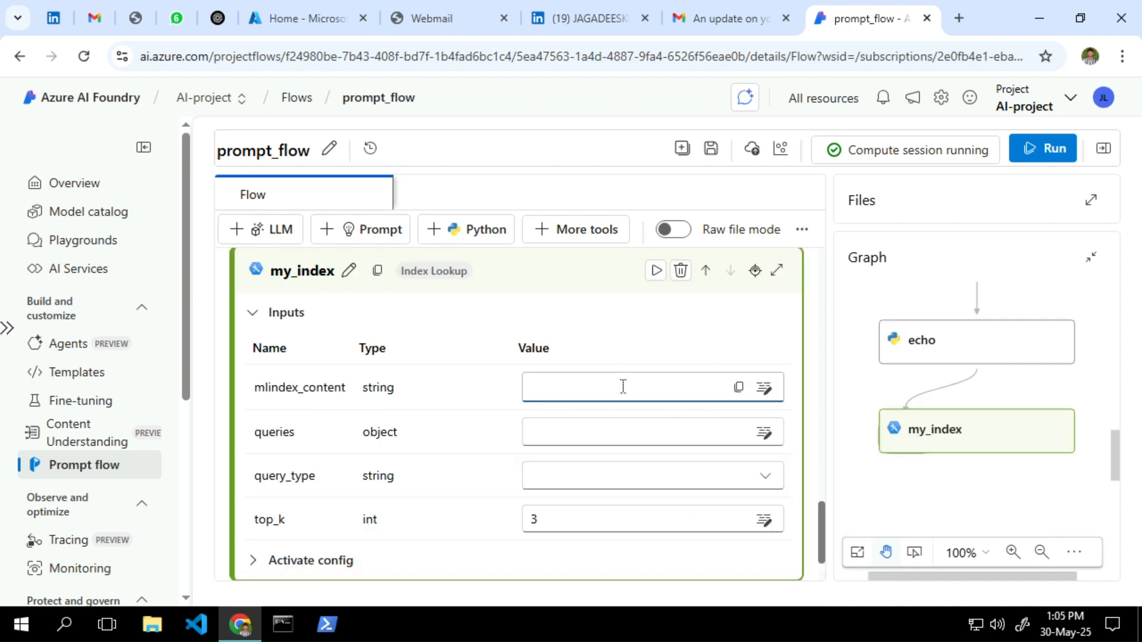
click(766, 241)
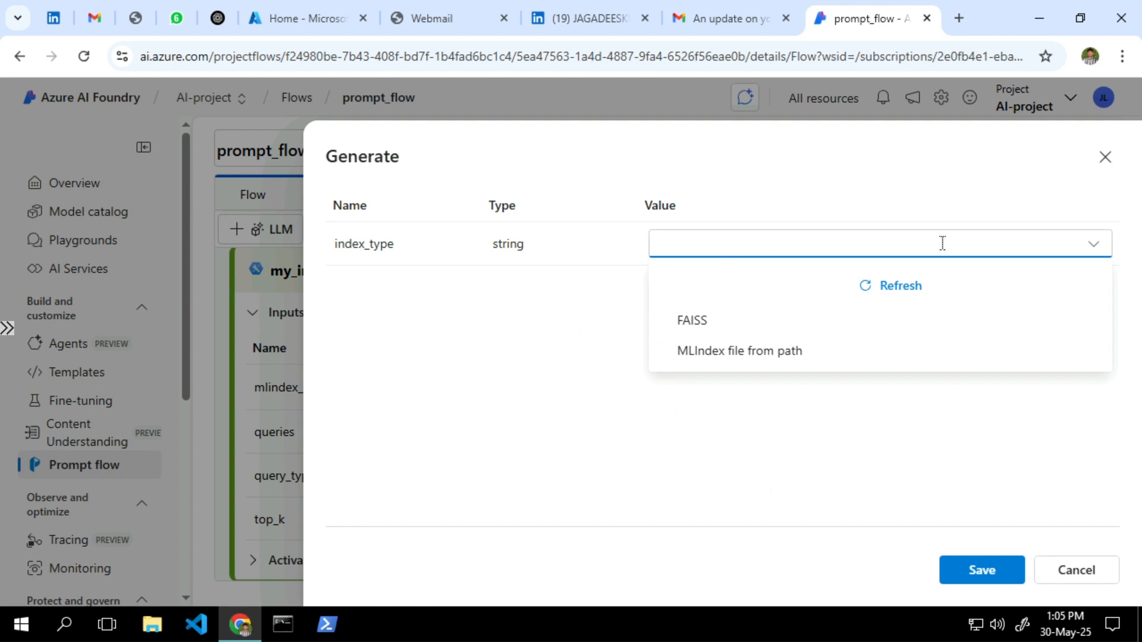
click(1106, 166)
click(1105, 167)
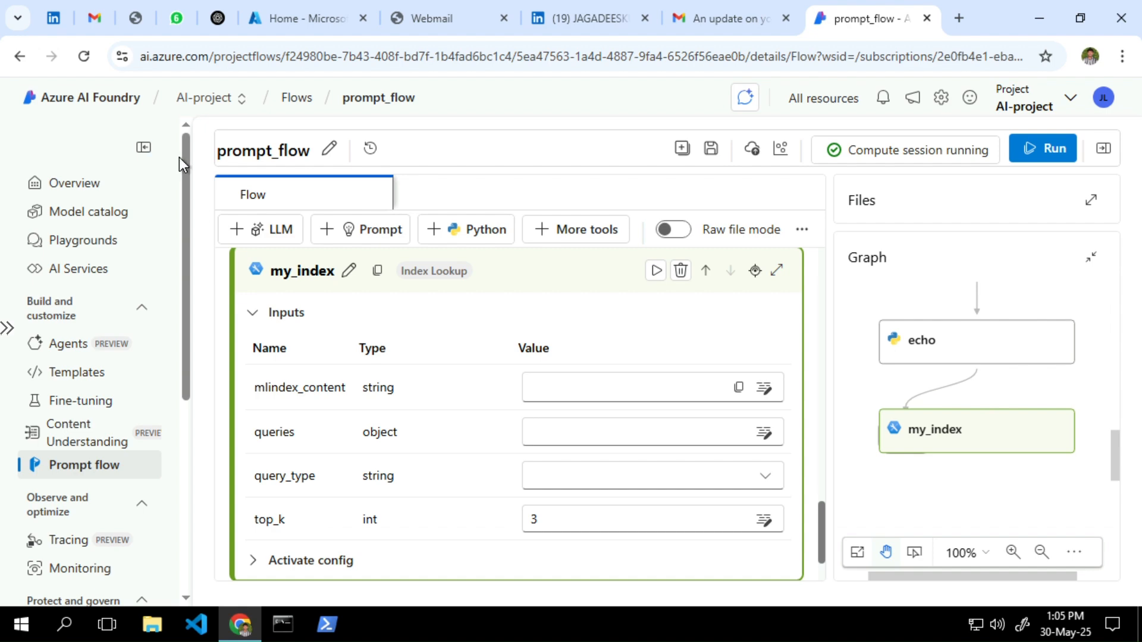
scroll(188, 242, down, 1)
scroll(189, 268, down, 5)
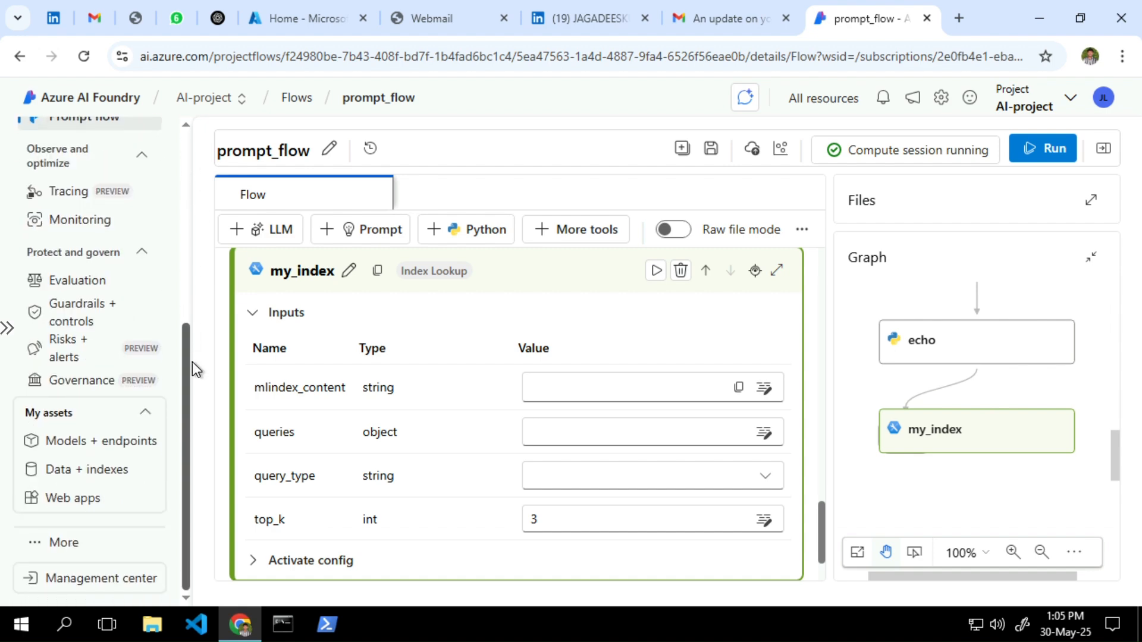
Discard the flow's unsaved edits, go to Data + indexes, and open New data's data source list
click(70, 471)
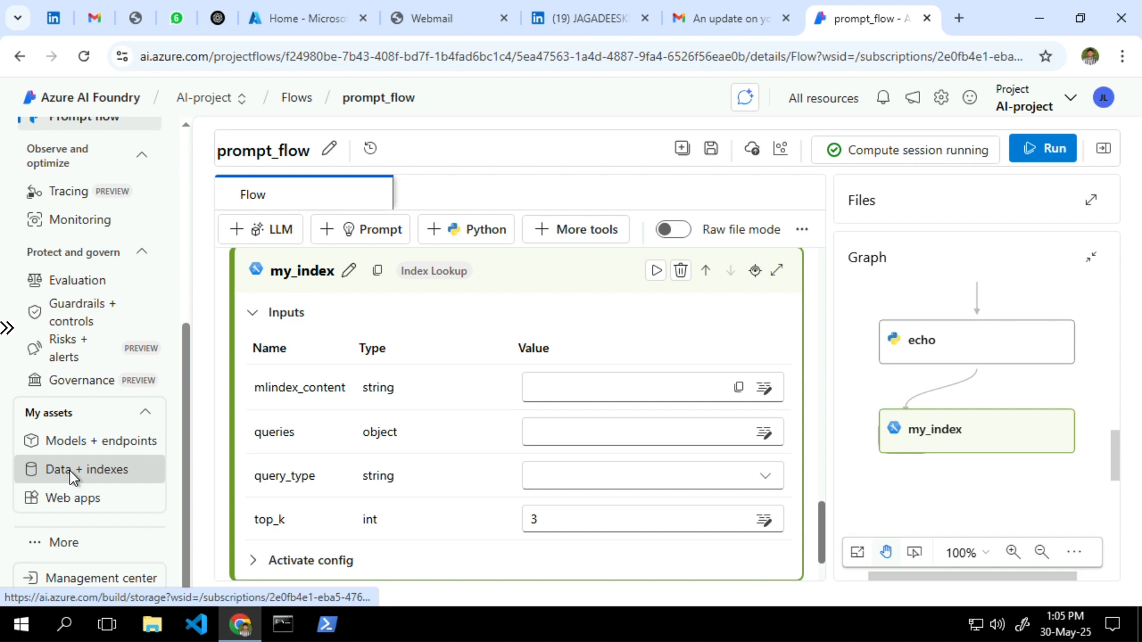
click(792, 372)
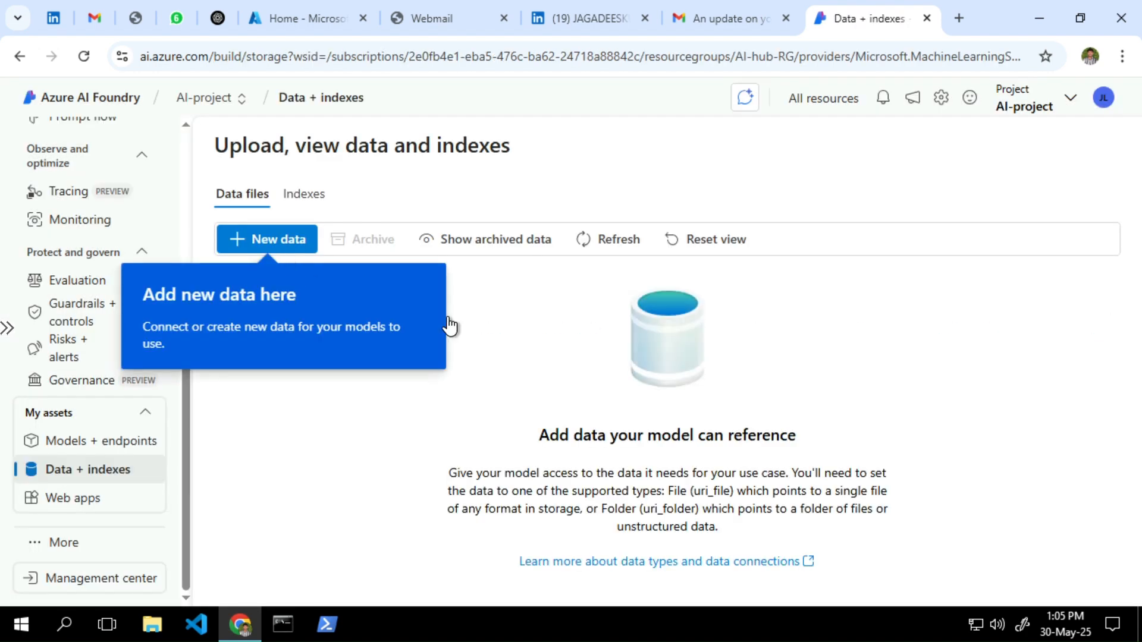
click(604, 361)
click(249, 244)
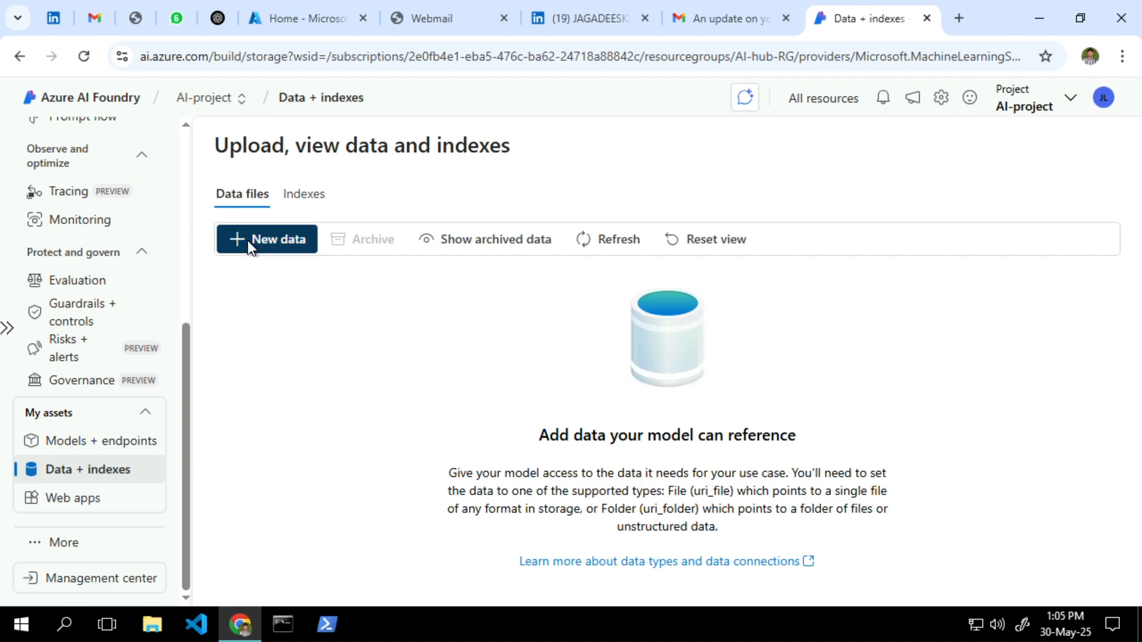
click(406, 223)
click(407, 223)
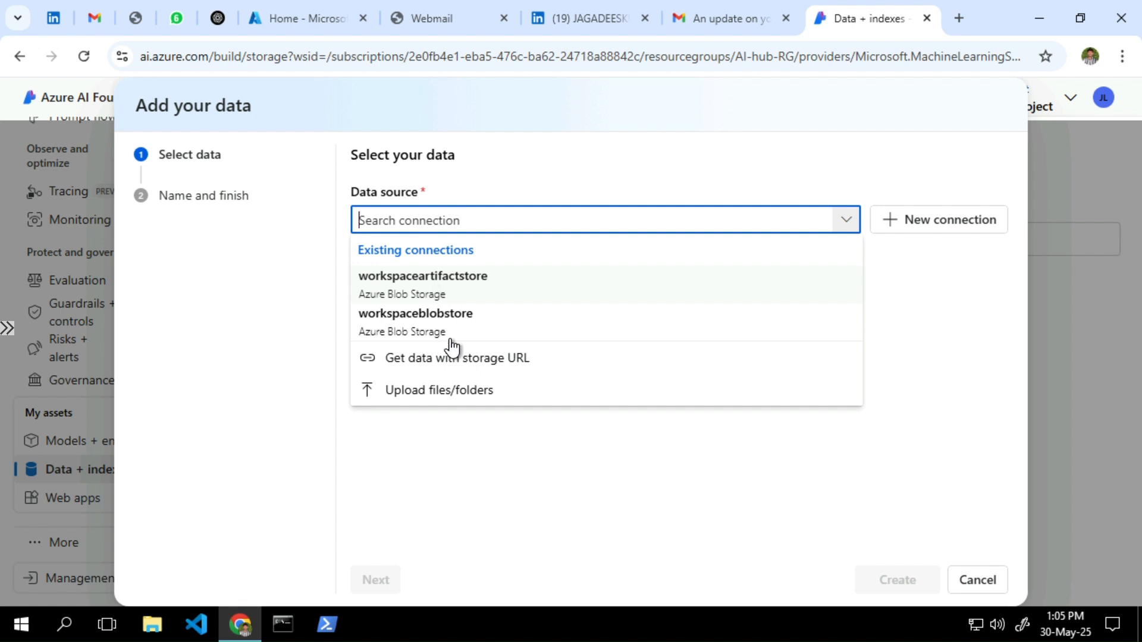
Set the data source to Upload files/folders and choose to upload individual files
click(451, 397)
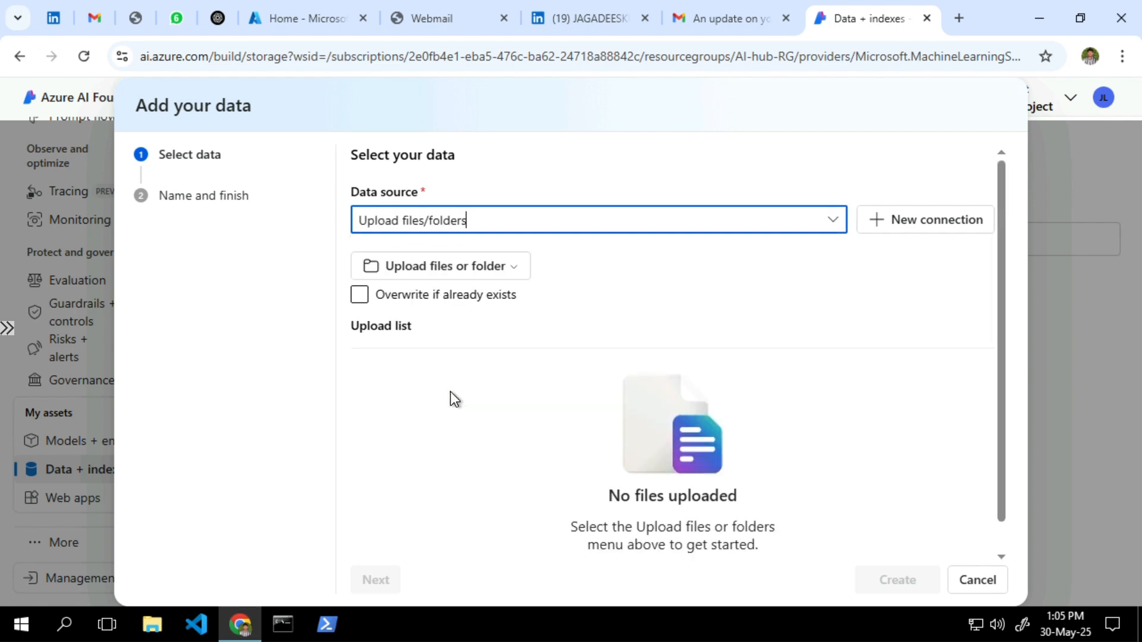
click(438, 266)
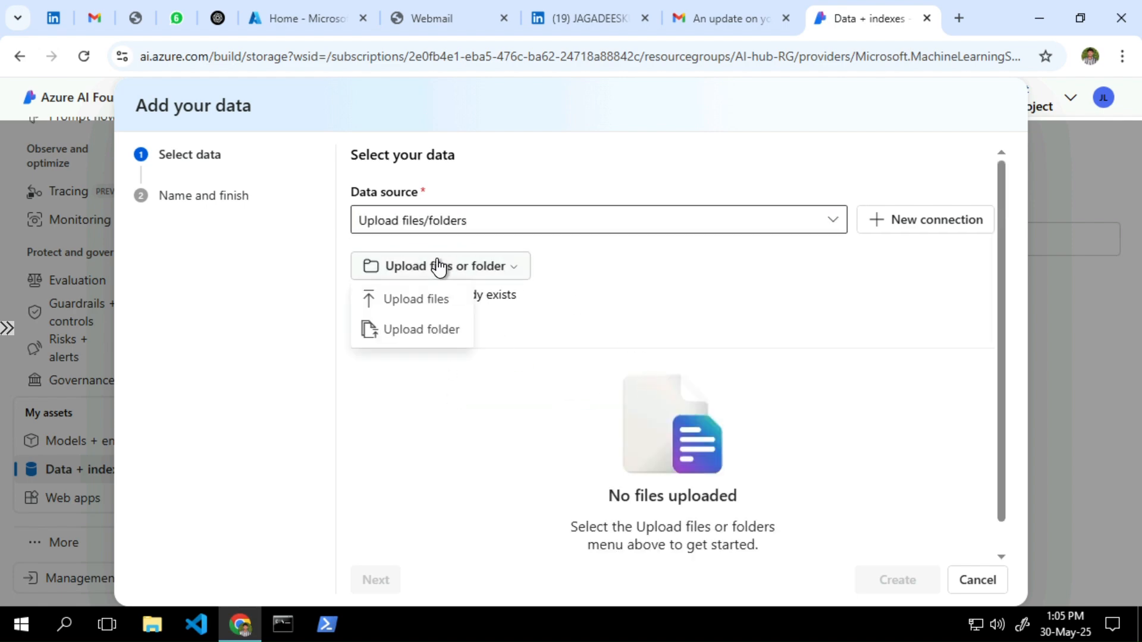
click(424, 301)
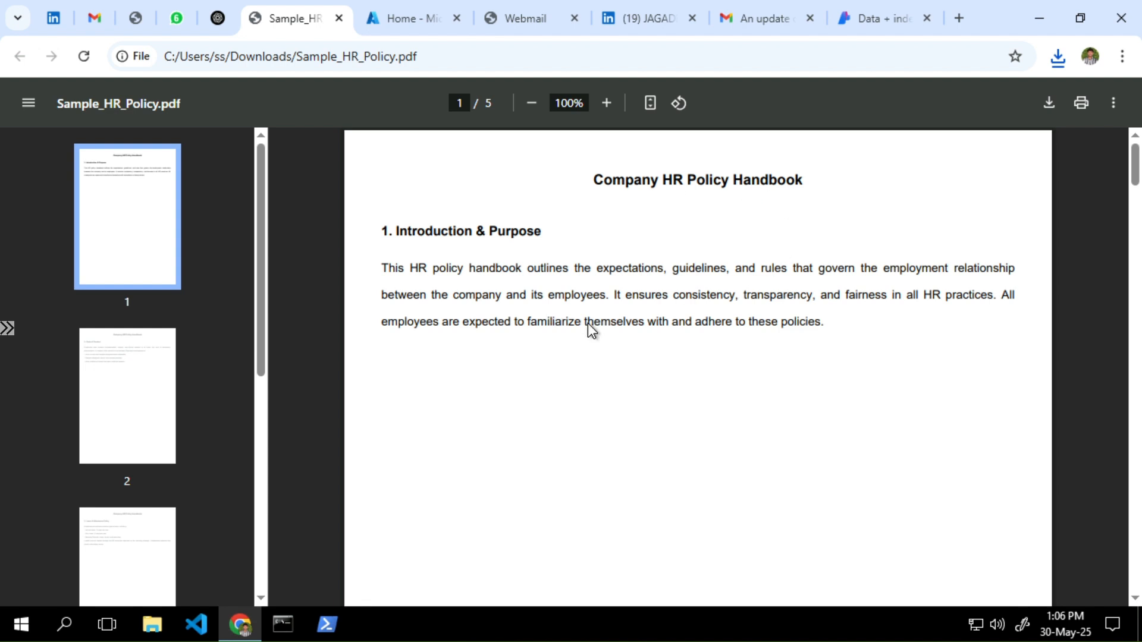
scroll(591, 330, down, 10)
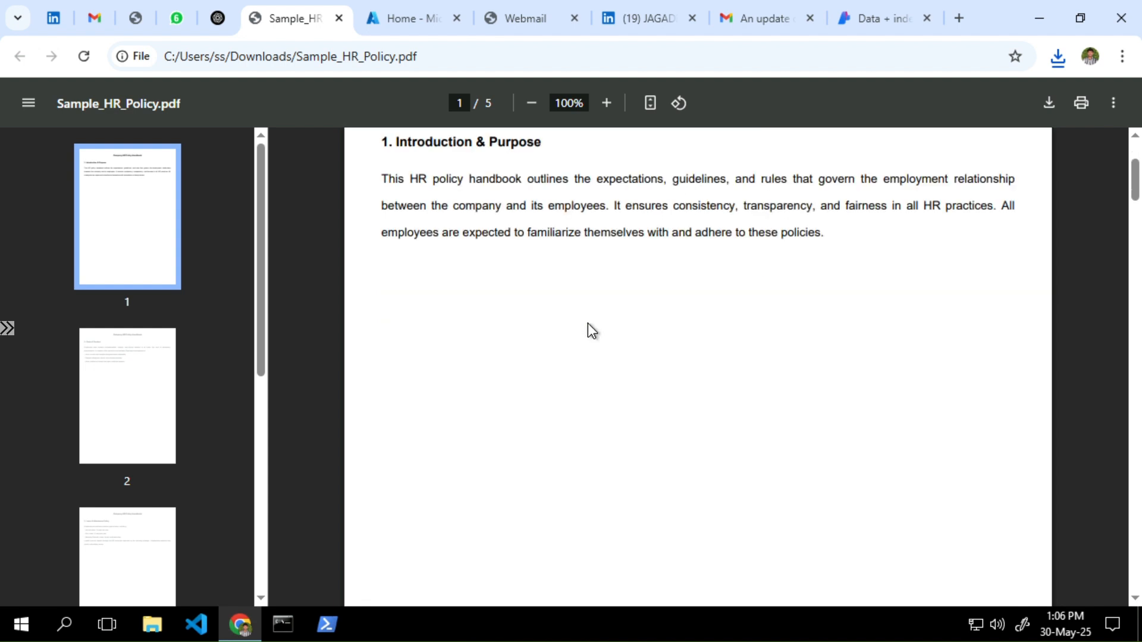
scroll(590, 330, down, 20)
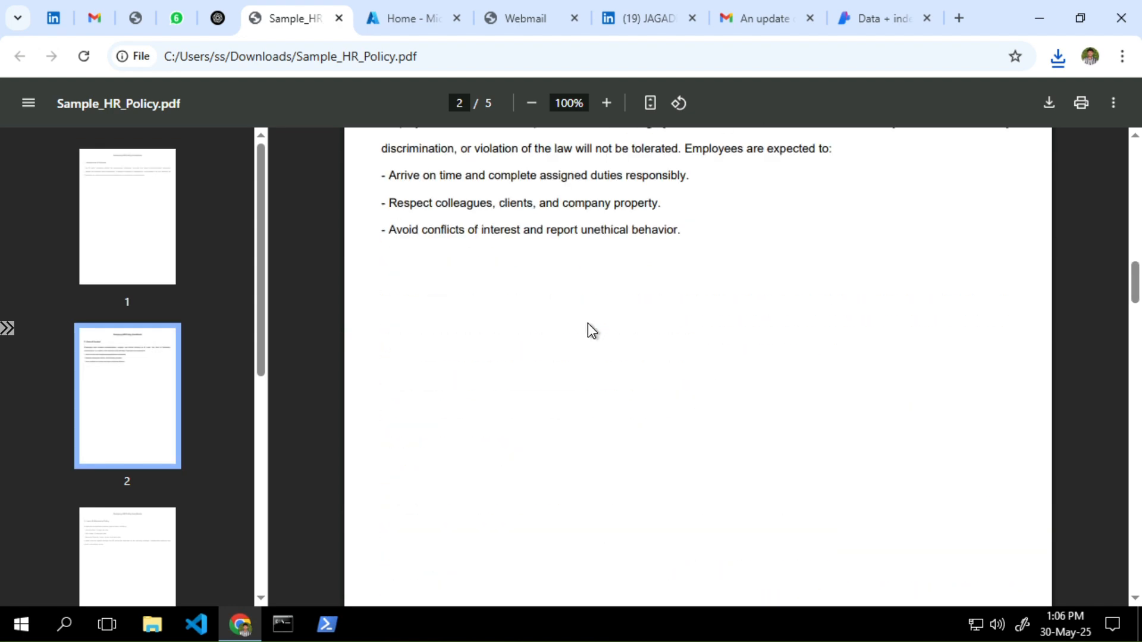
scroll(587, 323, down, 15)
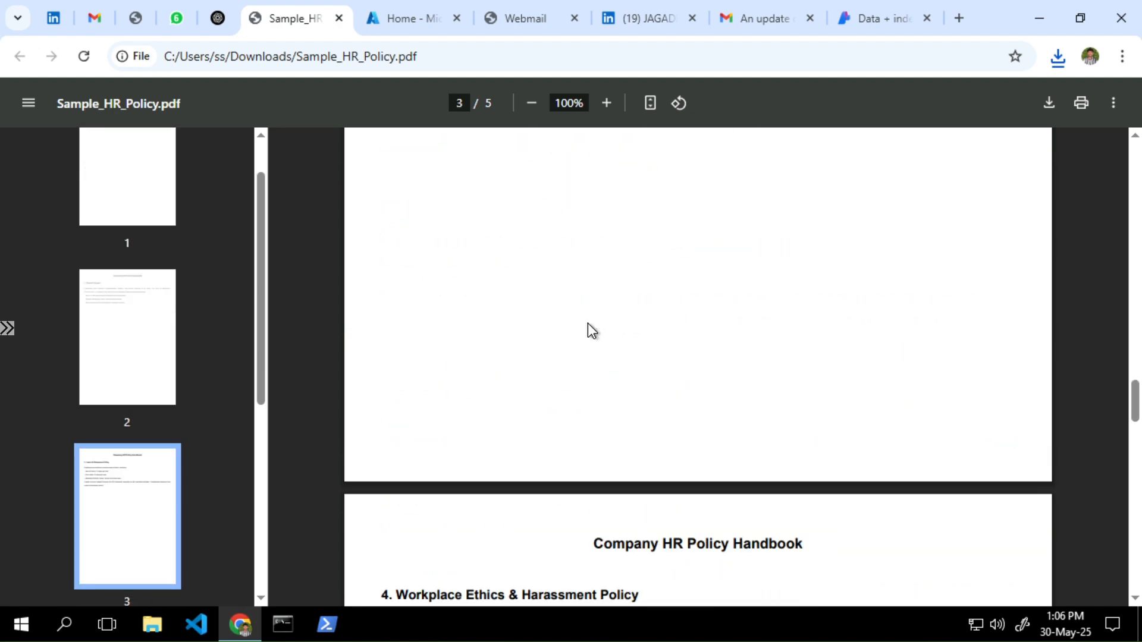
scroll(587, 322, down, 5)
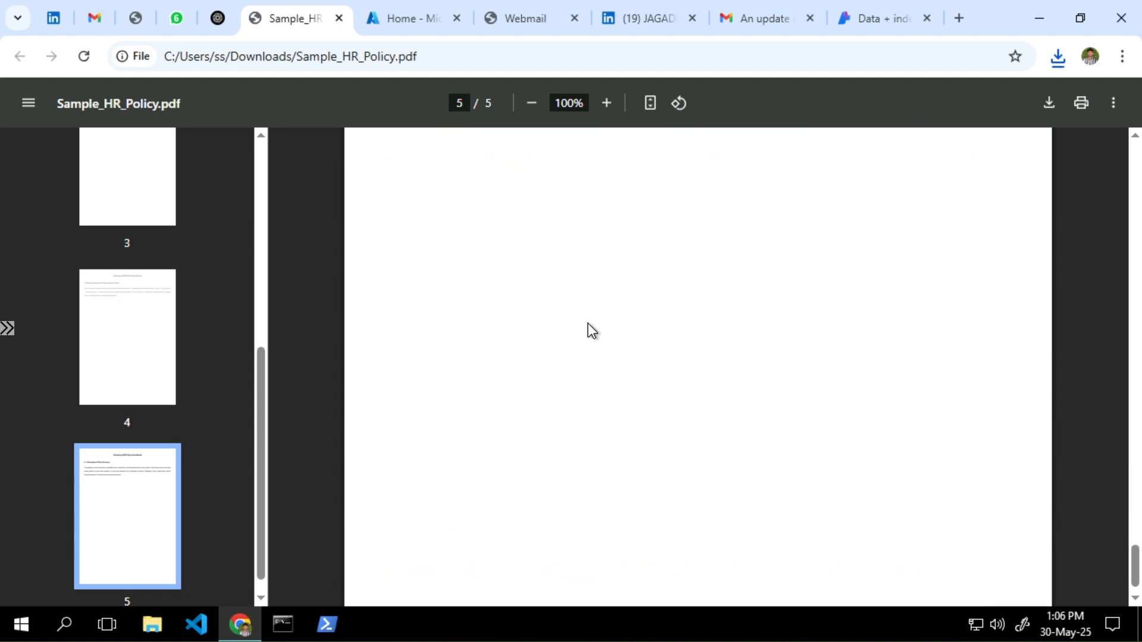
scroll(587, 323, up, 12)
scroll(587, 323, down, 3)
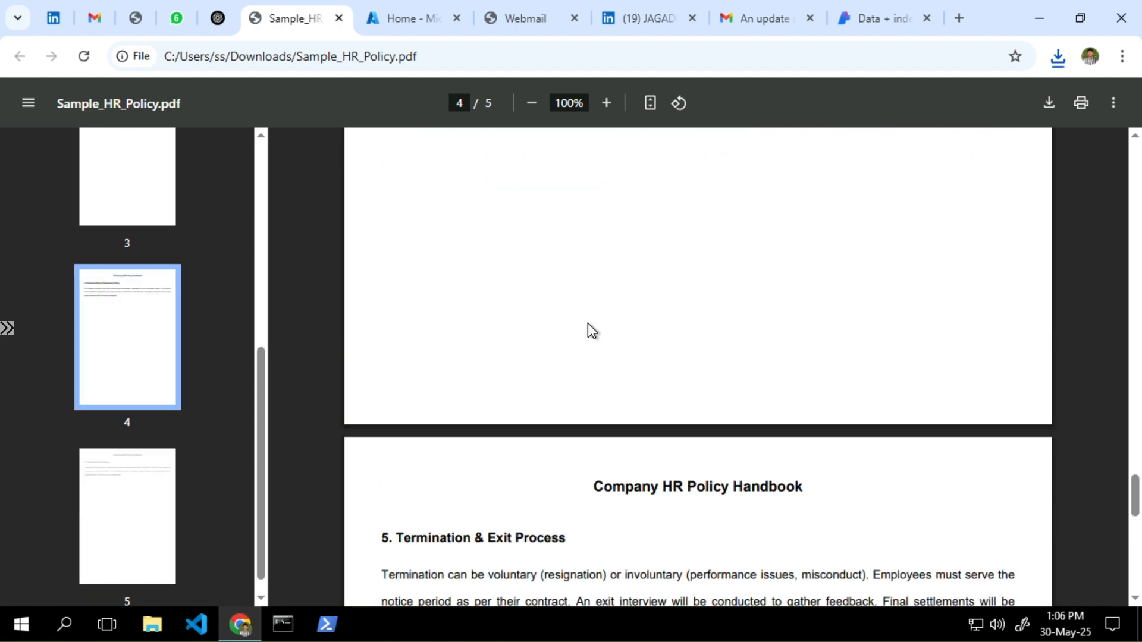
scroll(588, 323, down, 1)
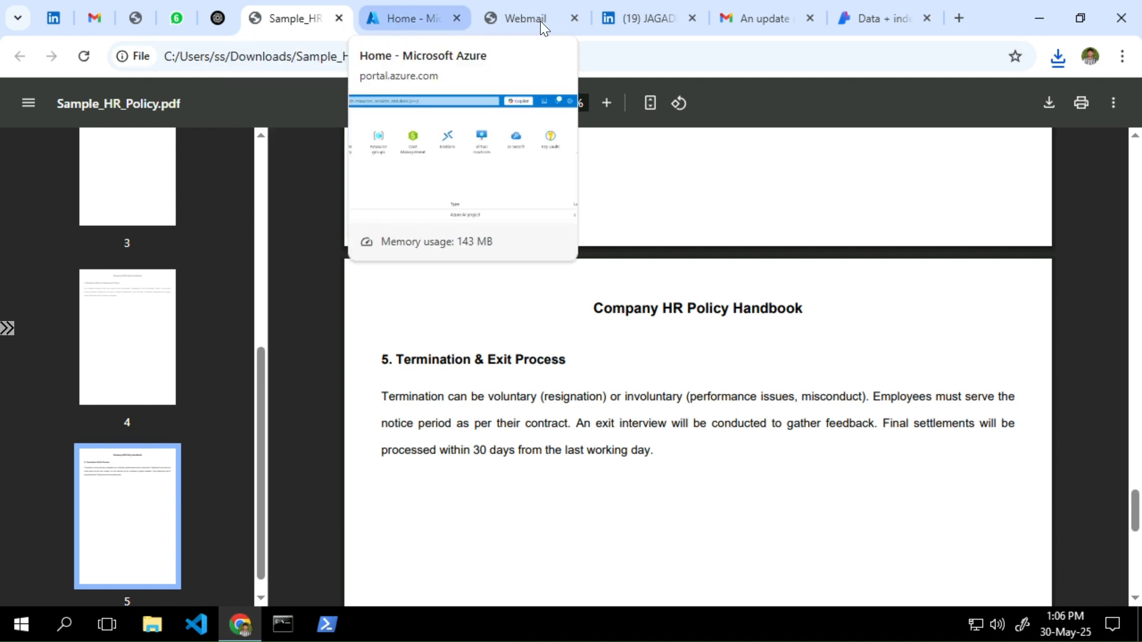
Close the HR policy PDF and cancel the unfinished data asset wizard
click(339, 16)
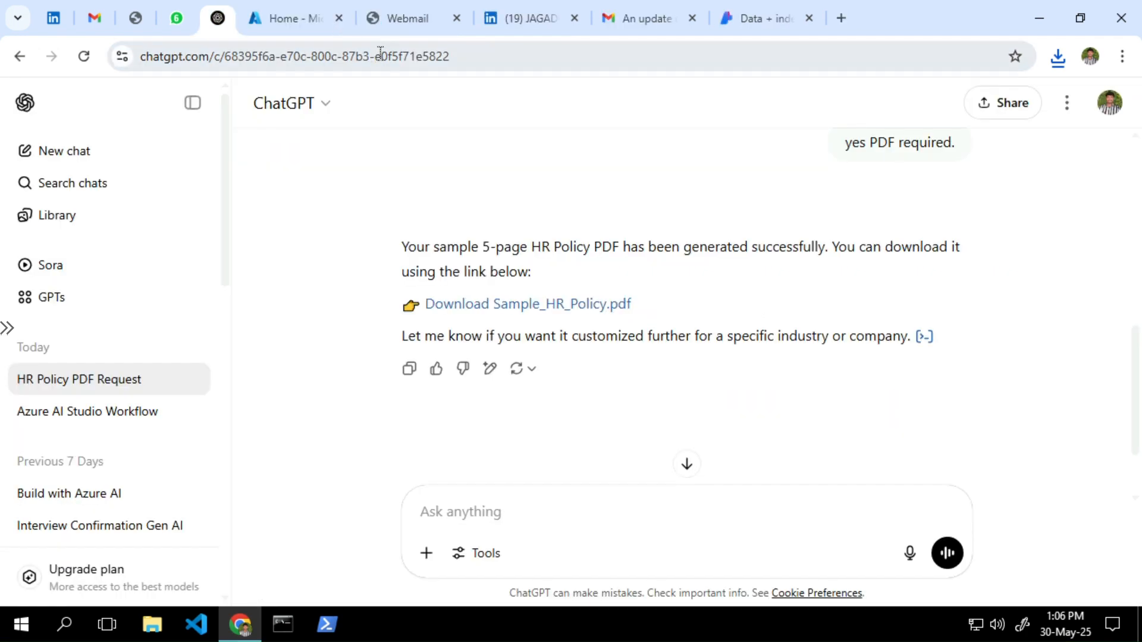
click(765, 18)
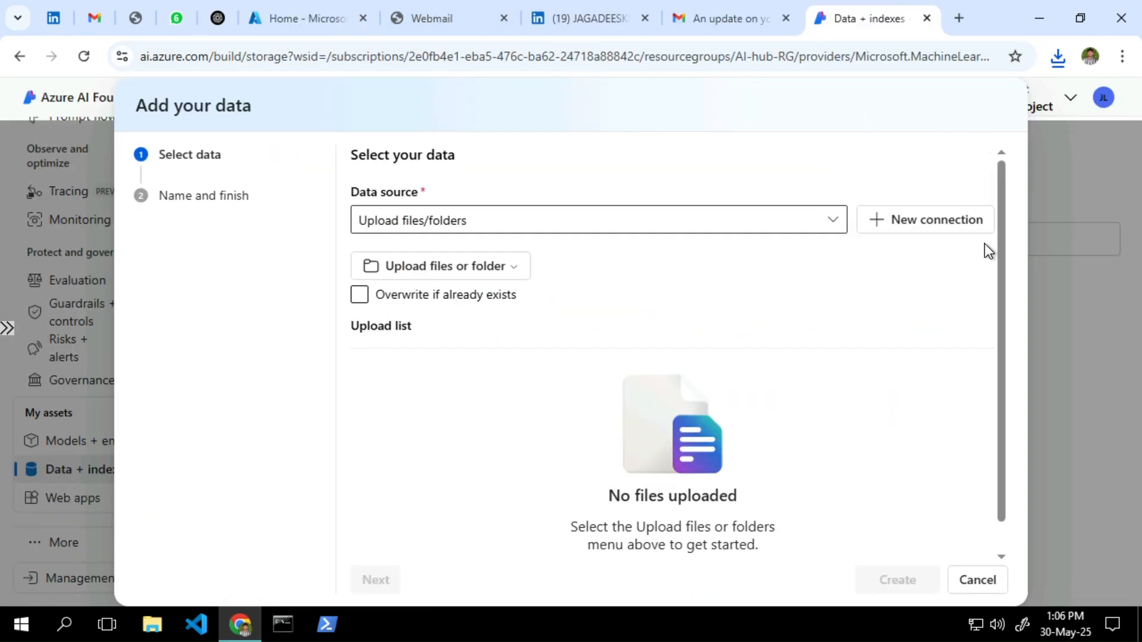
click(976, 576)
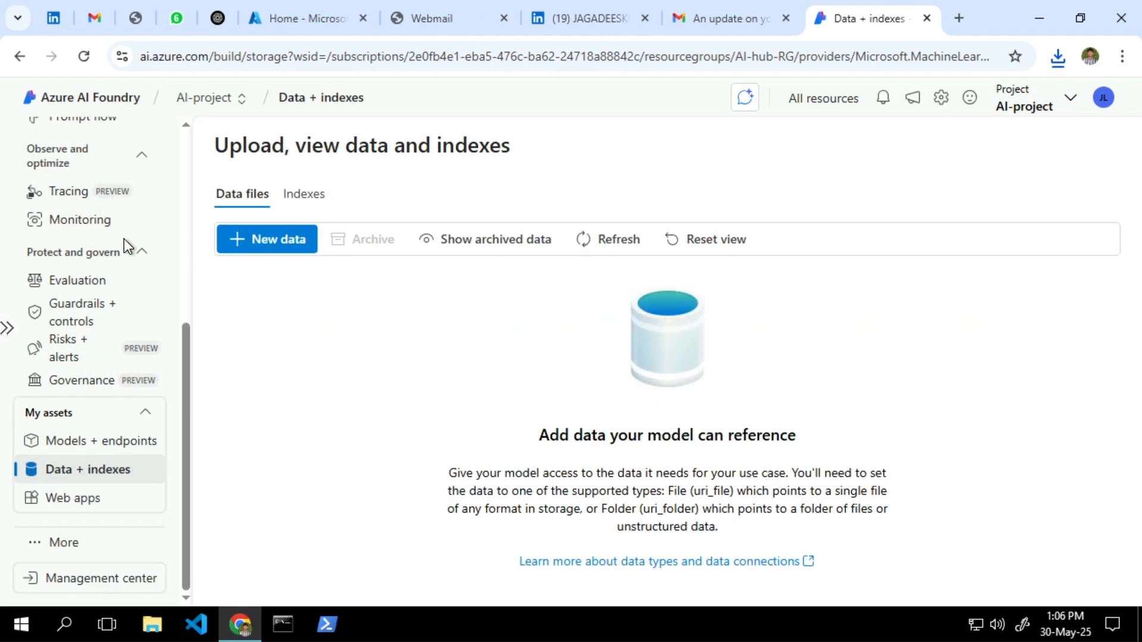
scroll(124, 238, up, 5)
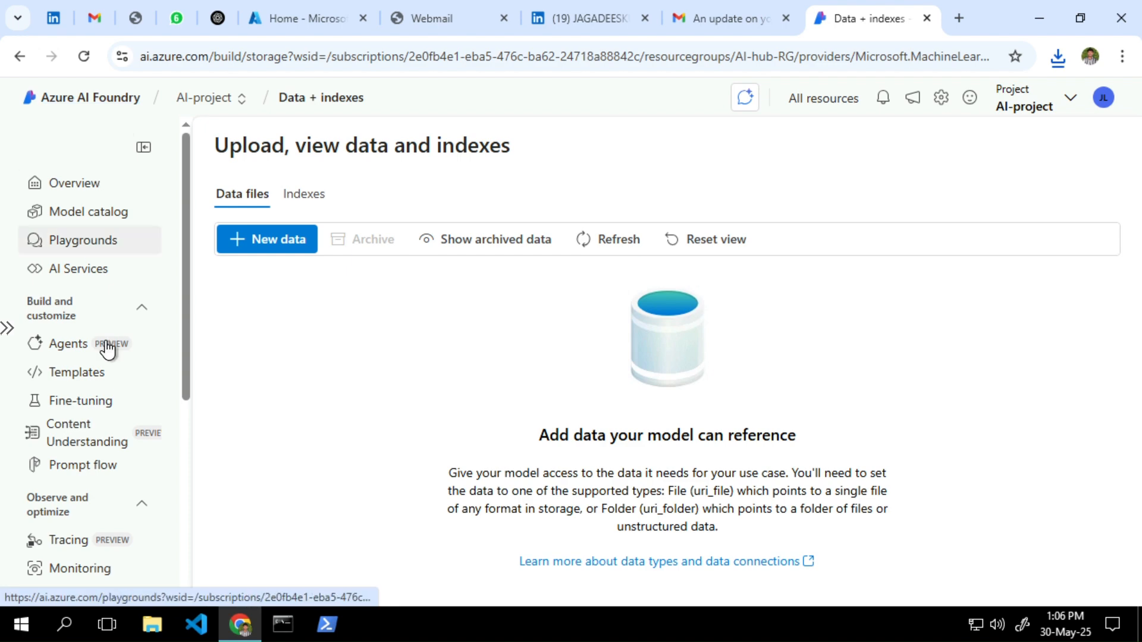
scroll(107, 349, down, 3)
scroll(89, 350, down, 3)
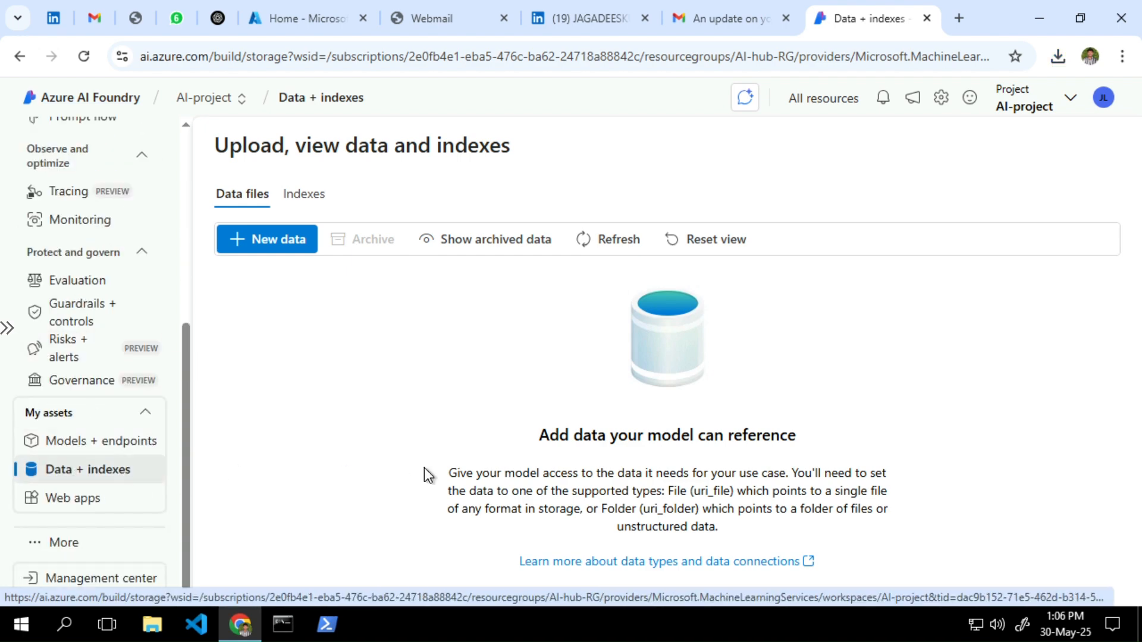
Restart adding data and upload Sample_HR_Policy.pdf from Downloads as a local file
click(266, 244)
click(425, 220)
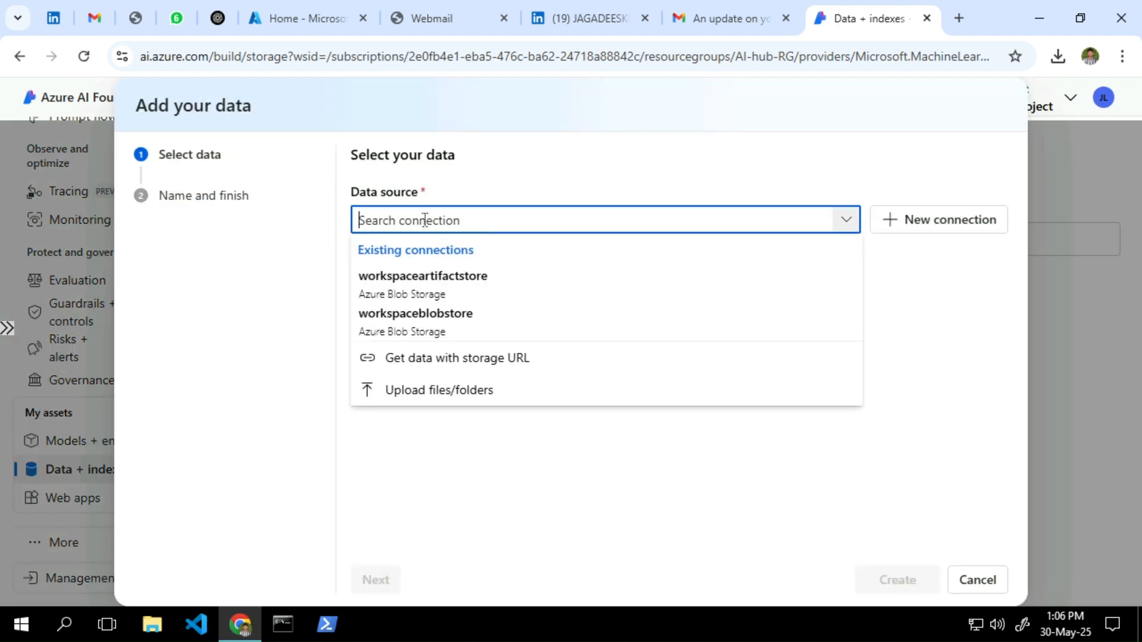
click(424, 388)
click(403, 269)
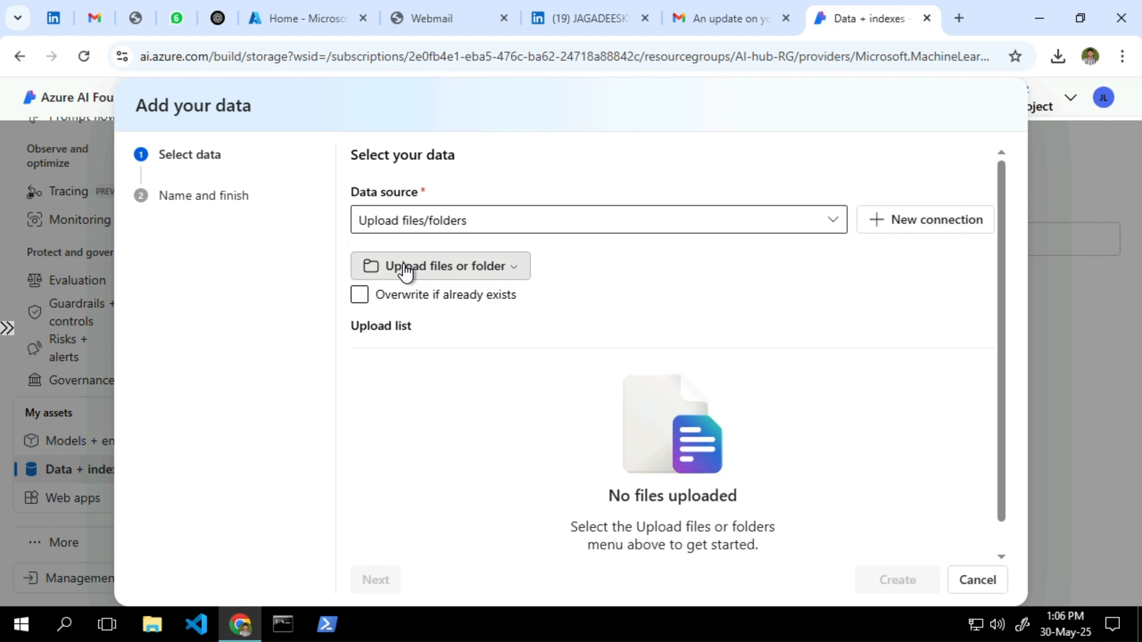
click(407, 303)
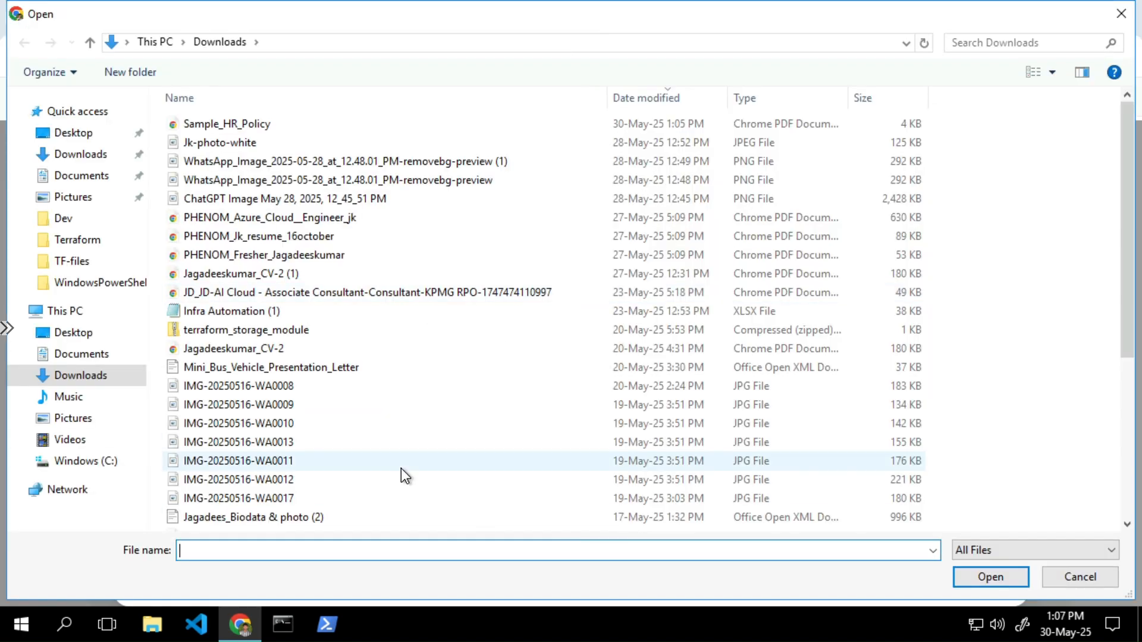
double_click(270, 127)
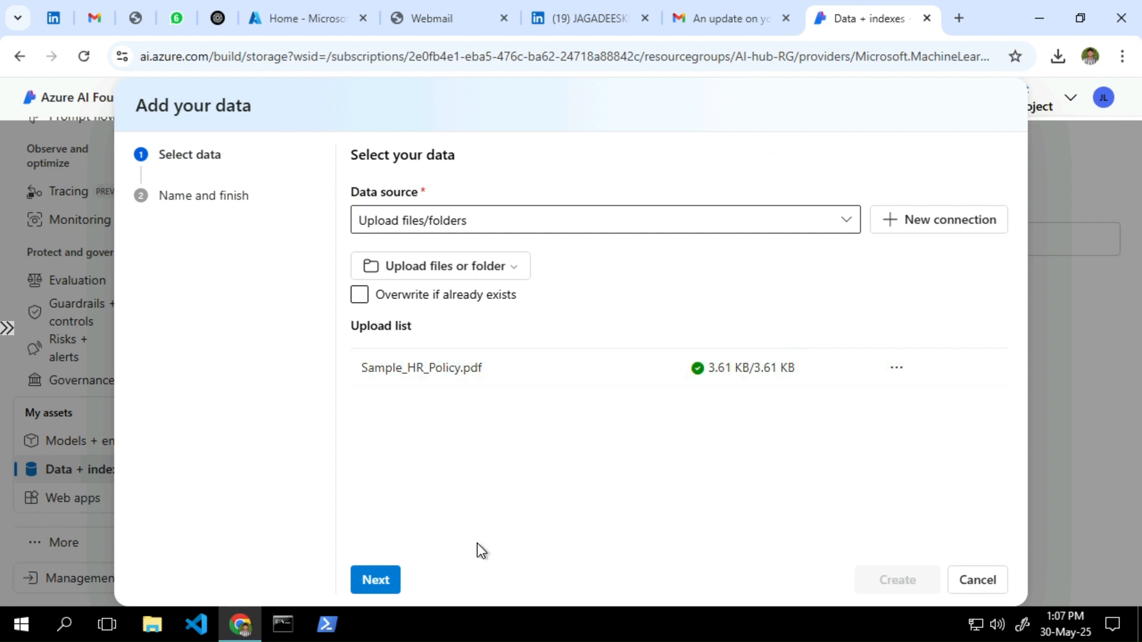
Name the data asset HR_policy, create it, and return to the data list
click(384, 585)
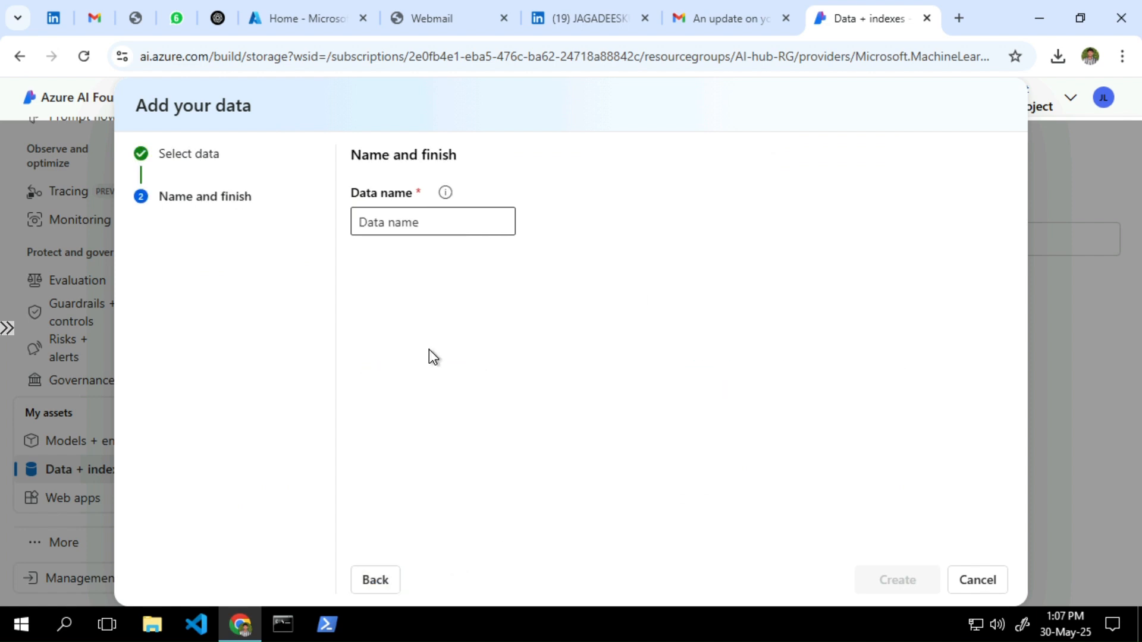
click(416, 222)
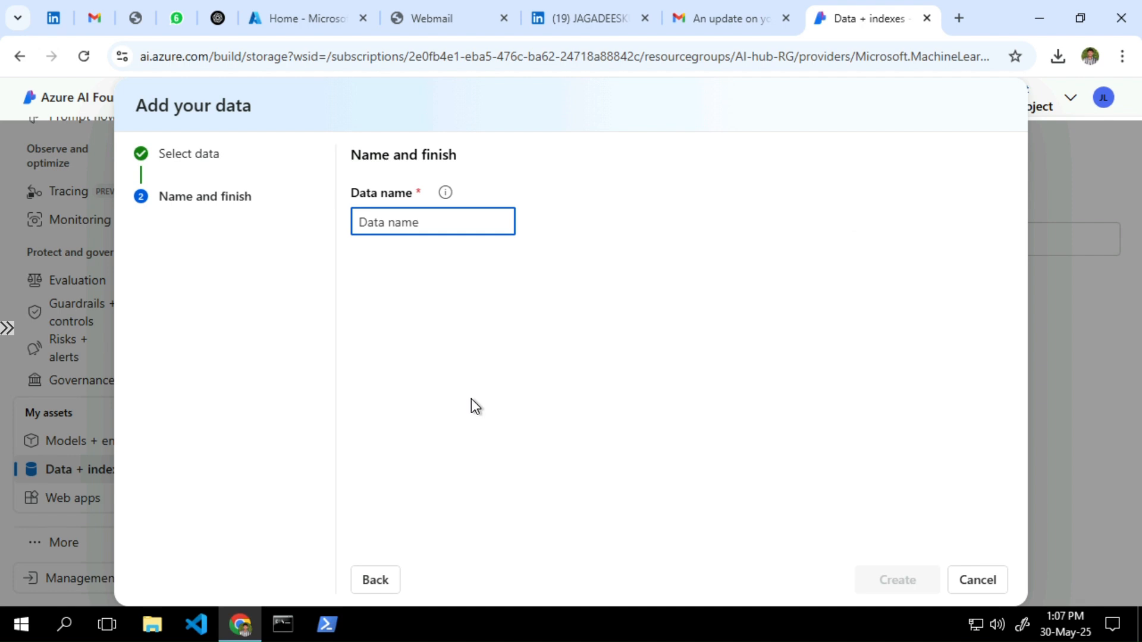
text(HR)
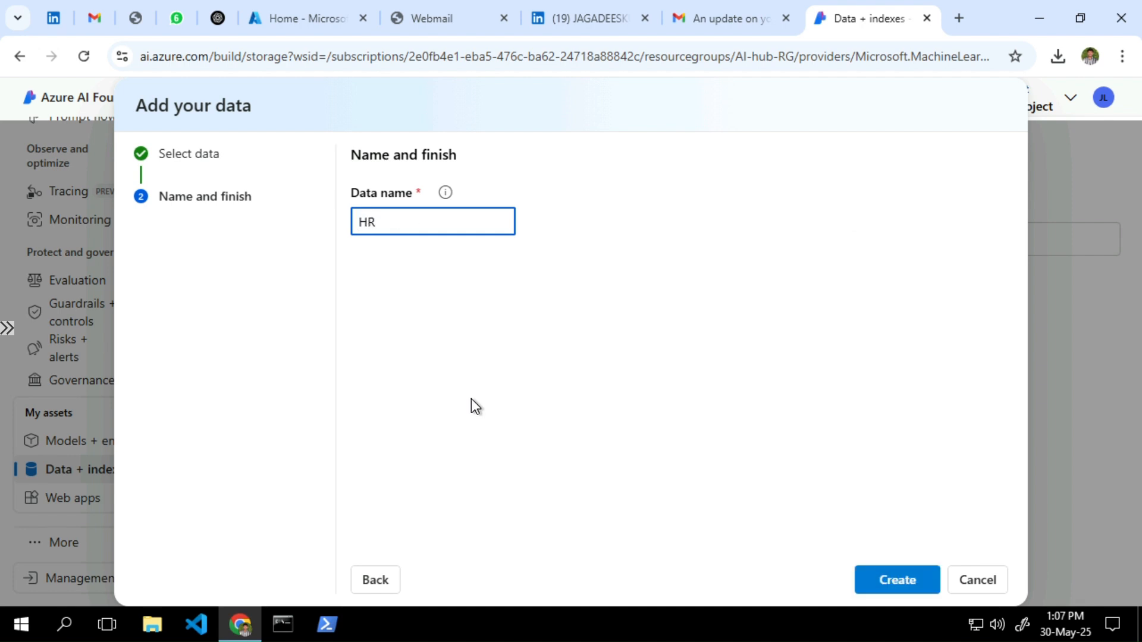
text(_policy)
click(898, 580)
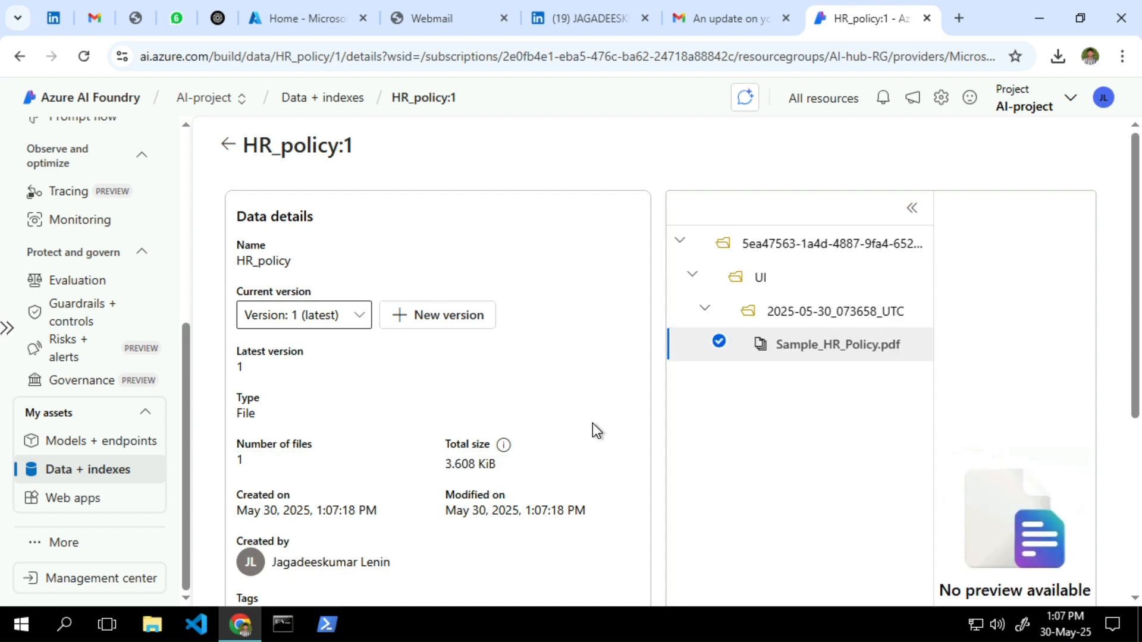
click(228, 145)
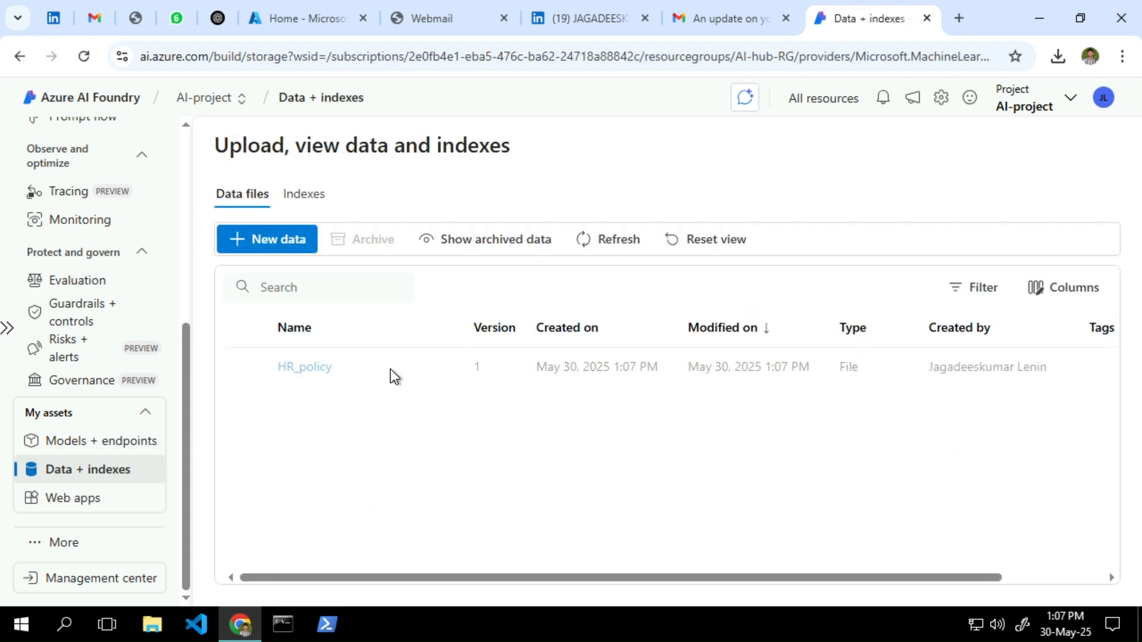
Start a new index using HR_policy from Data in Azure AI Foundry as its source
click(303, 196)
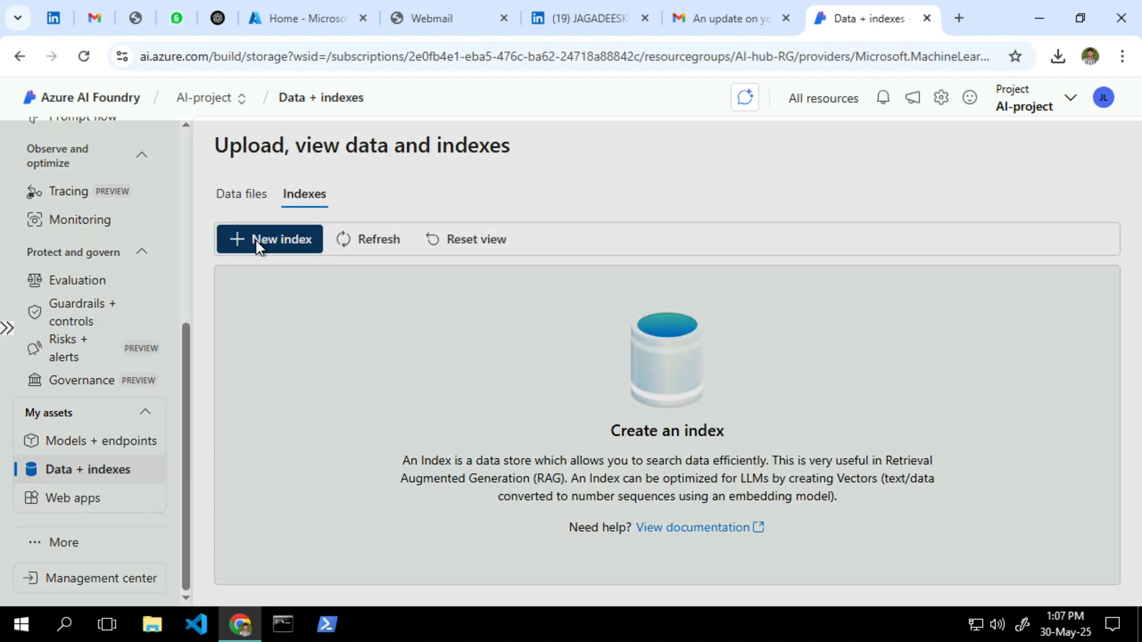
click(257, 242)
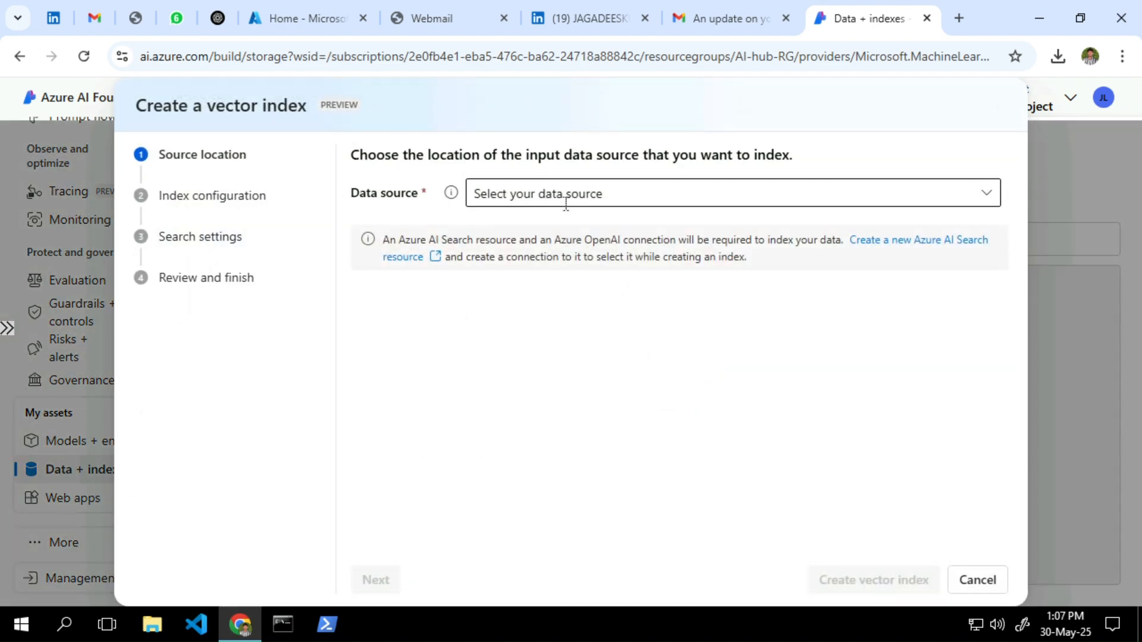
click(533, 196)
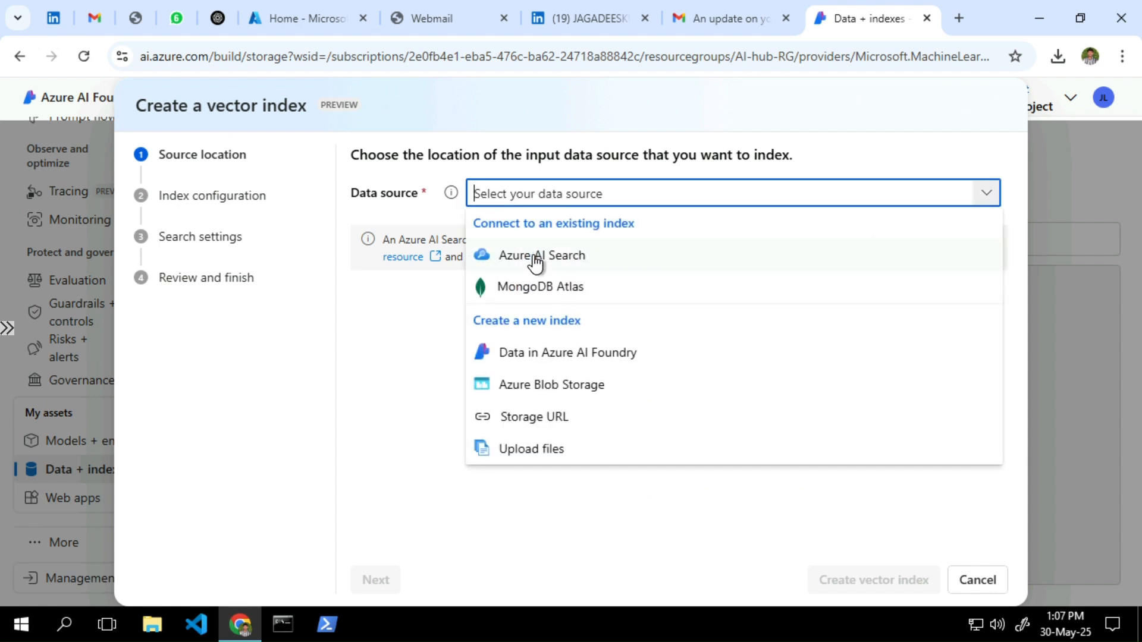
click(538, 367)
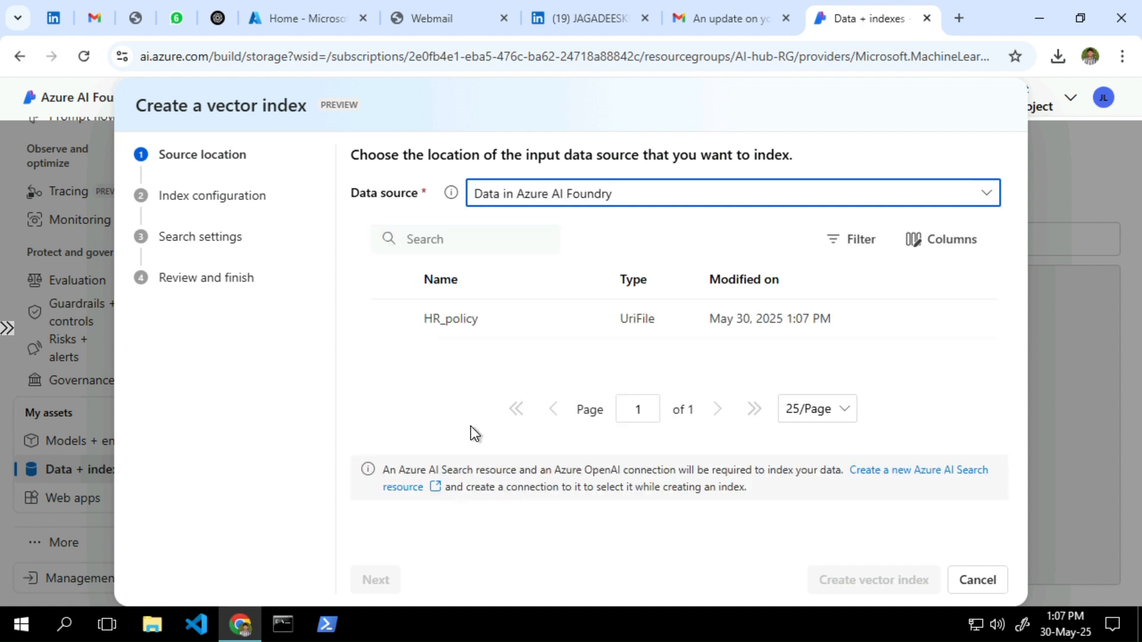
click(392, 320)
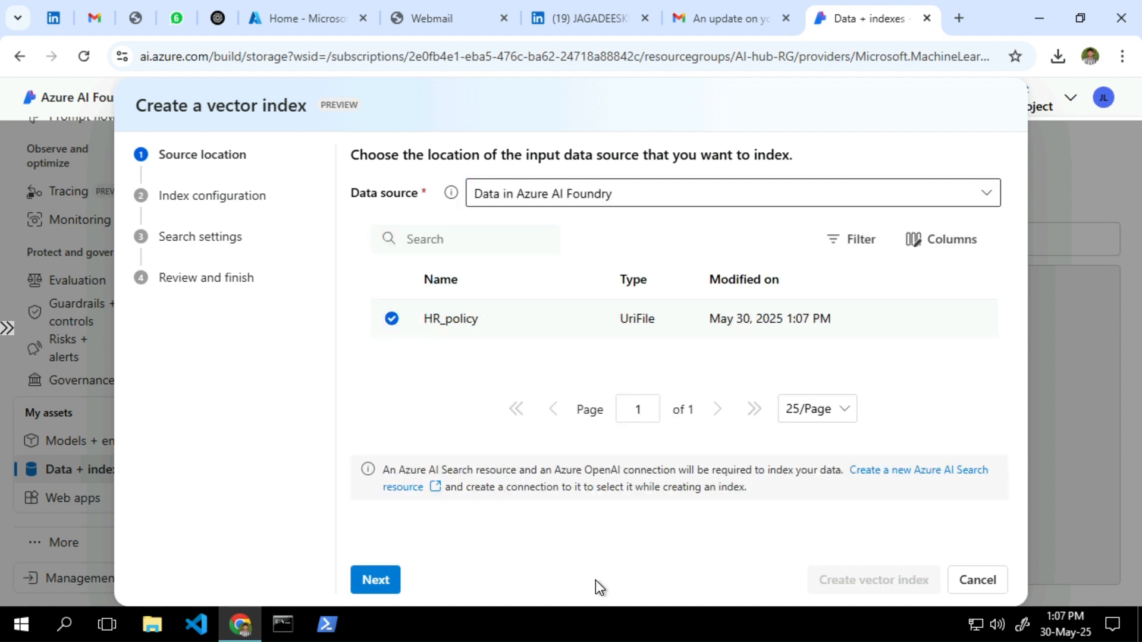
click(377, 580)
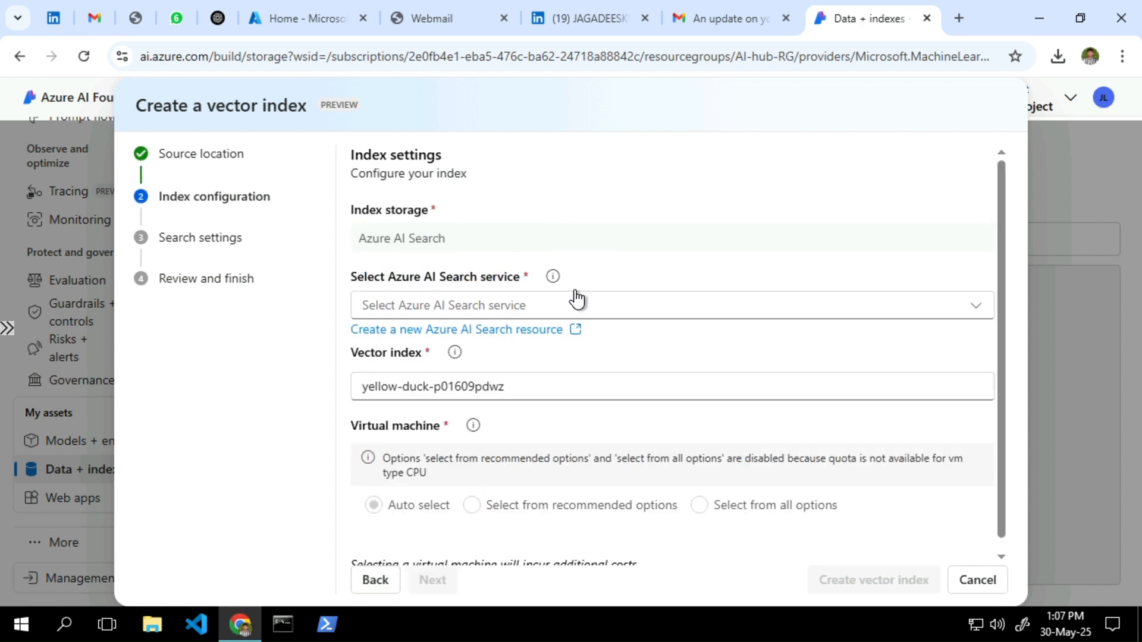
Finding no search service available, open the page to create a new Azure AI Search resource
click(433, 314)
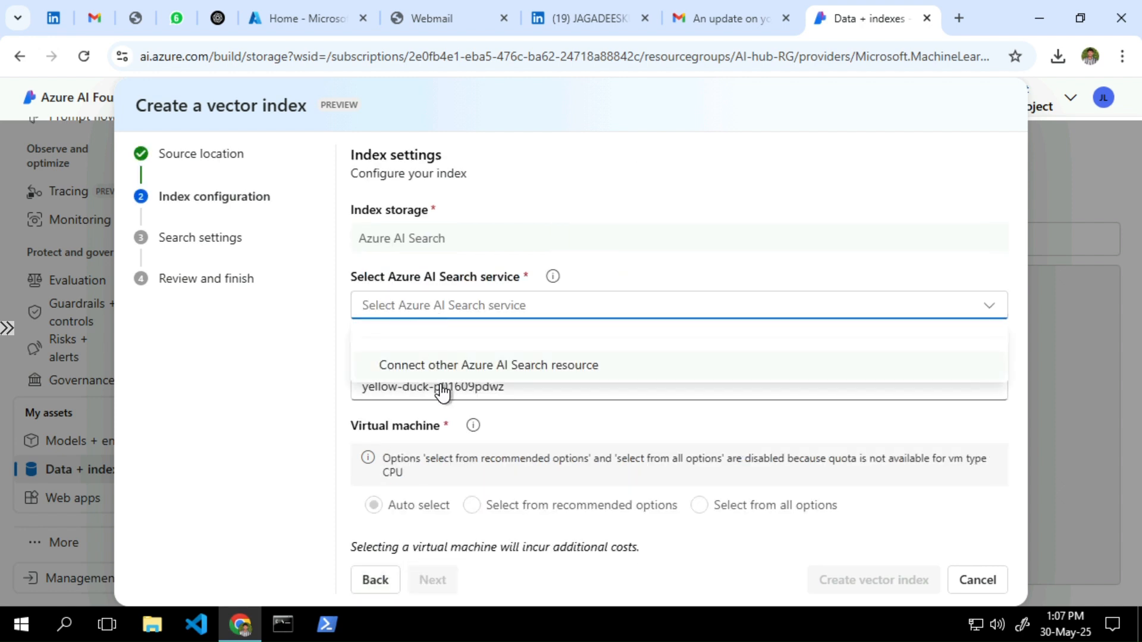
click(681, 166)
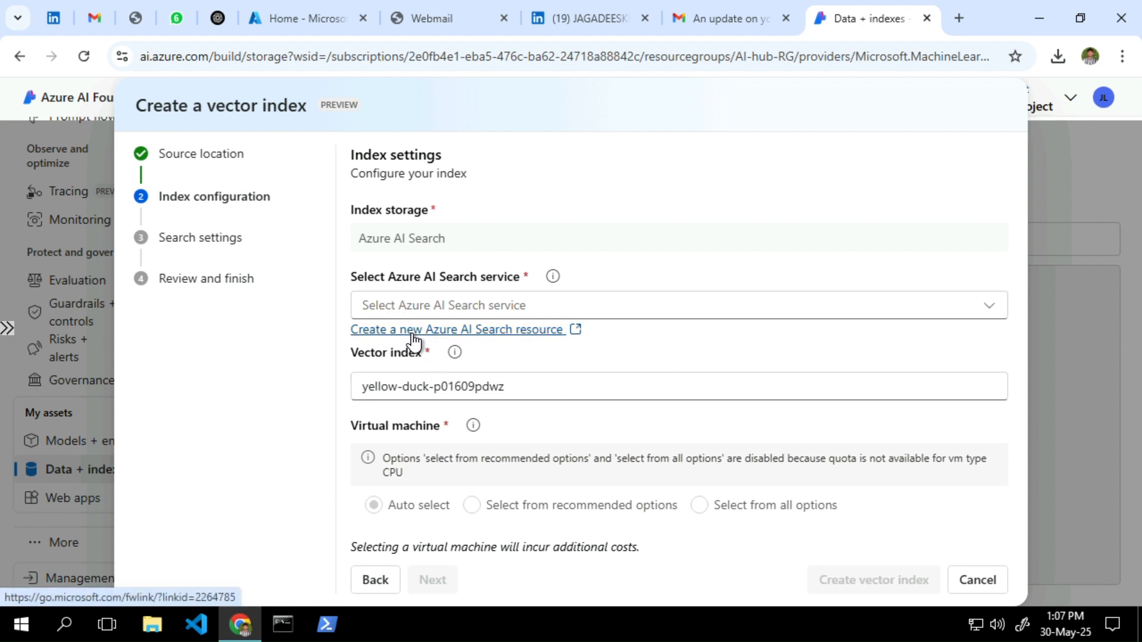
click(386, 329)
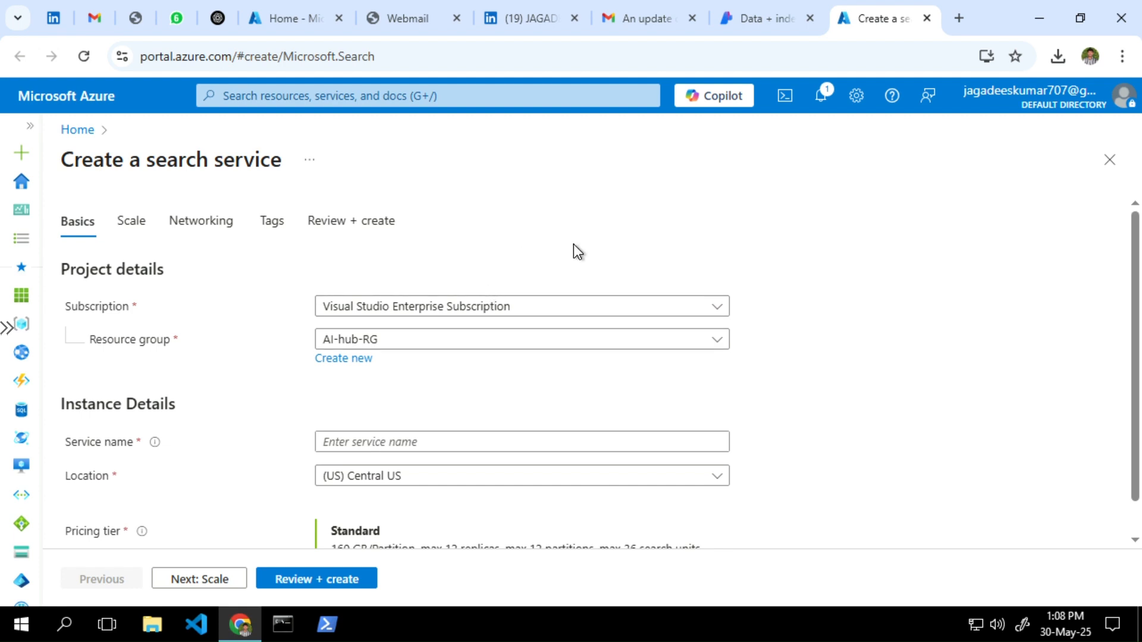
Enter myaiserach as the search service name
scroll(486, 404, down, 1)
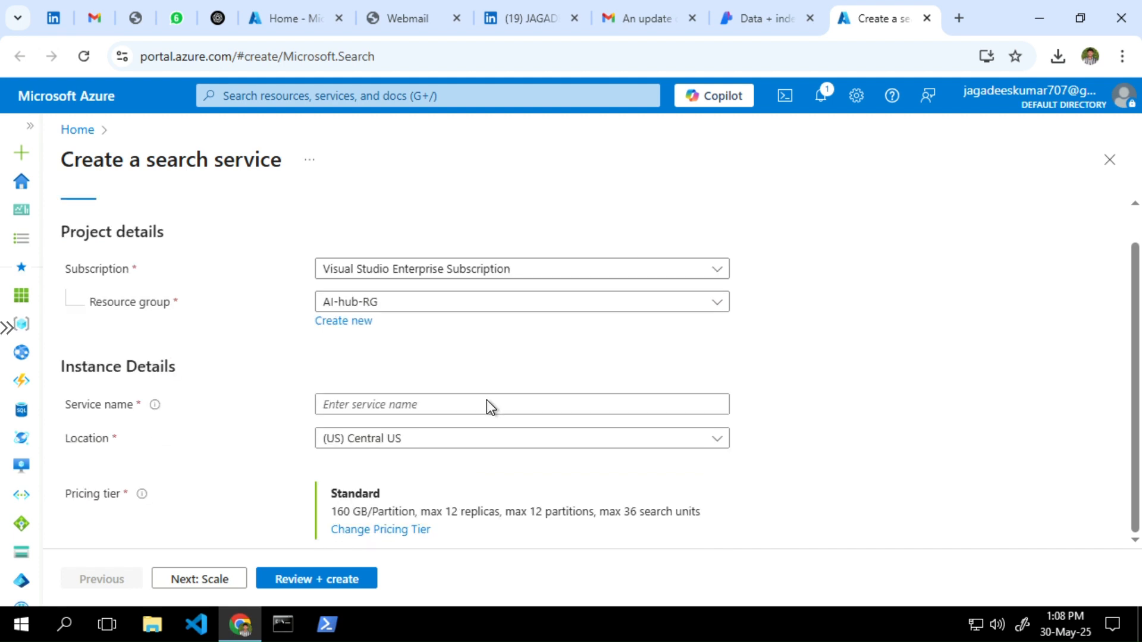
click(390, 408)
text(MY)
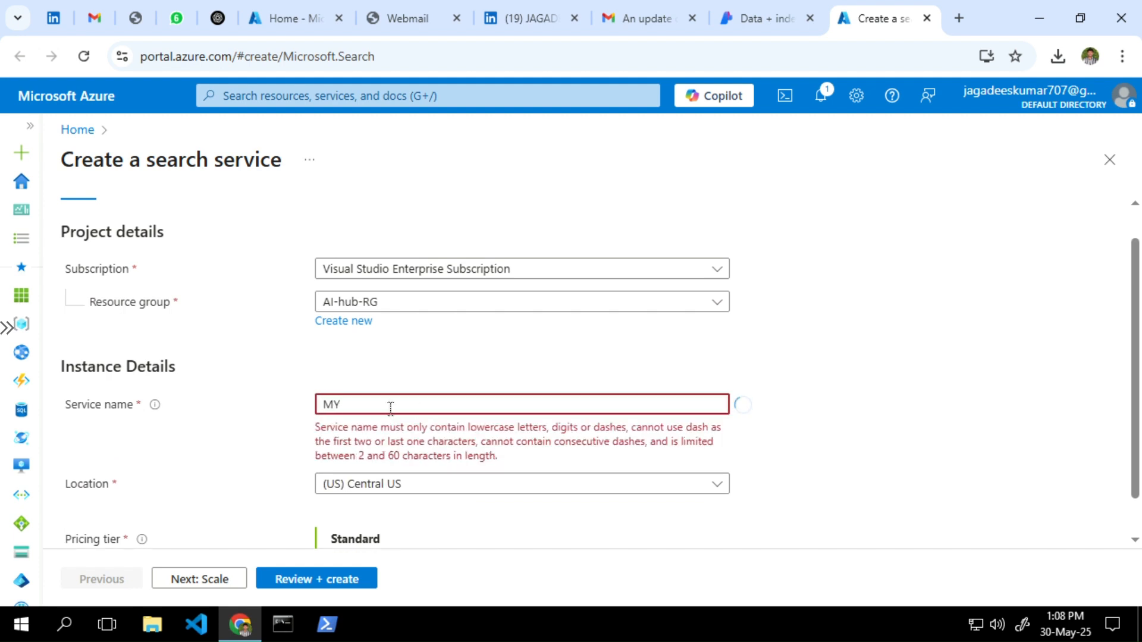
text(_AI_serach)
key(BackSpace)
key(BackSpace)
text(ai)
key(BackSpace)
key(BackSpace)
text(my)
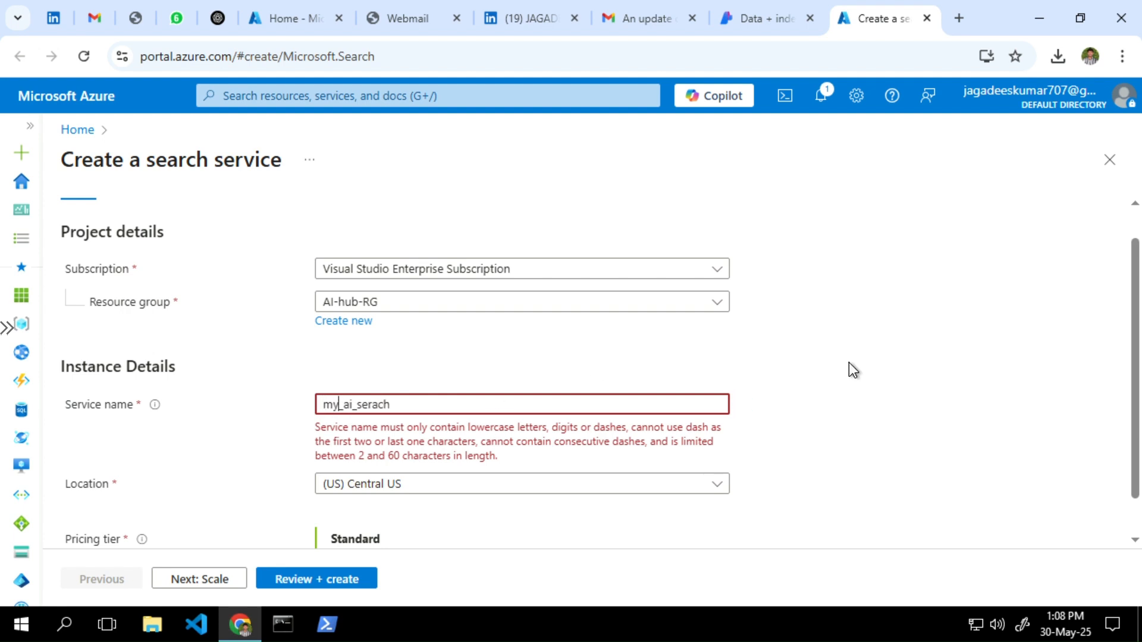
key(Delete)
key(Delete)
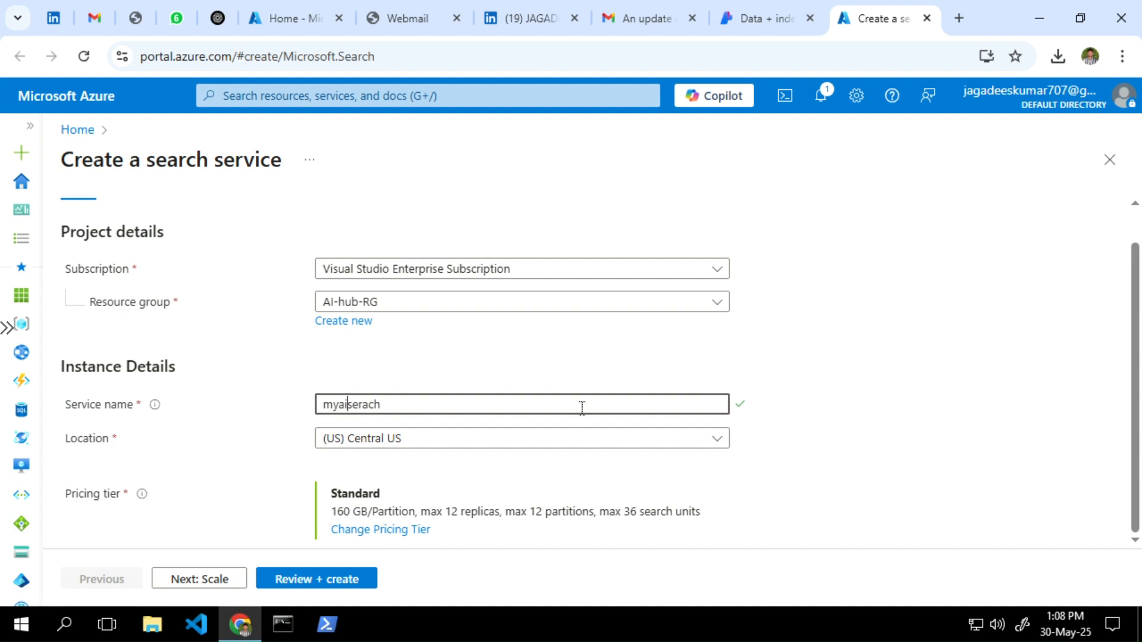
Set the location to (US) East US and bring up the pricing tier choices
click(496, 446)
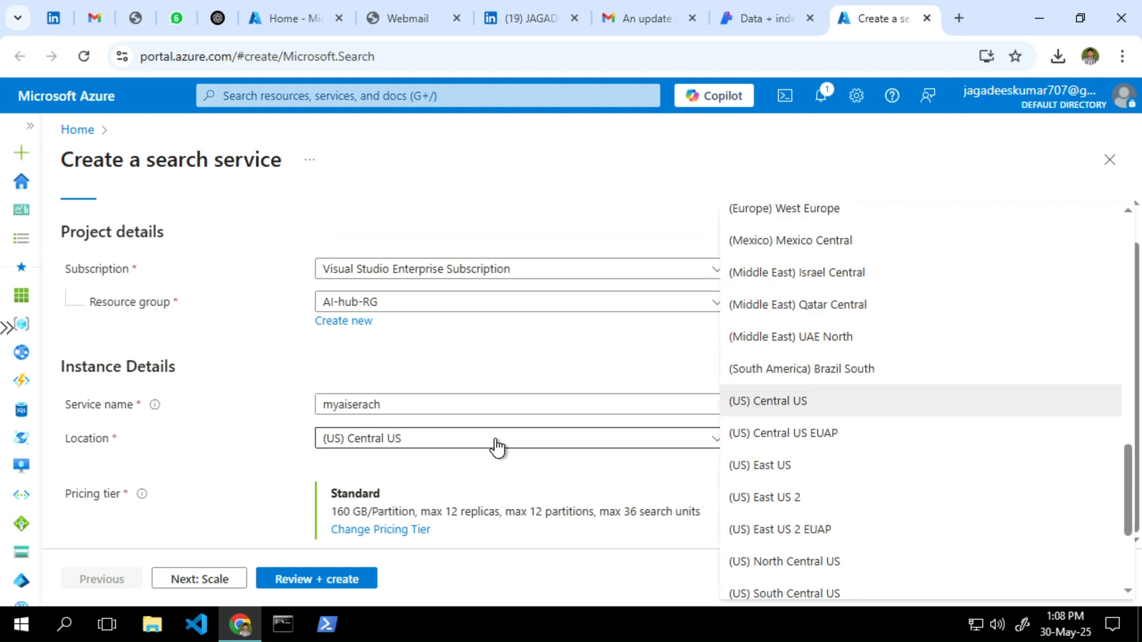
click(813, 467)
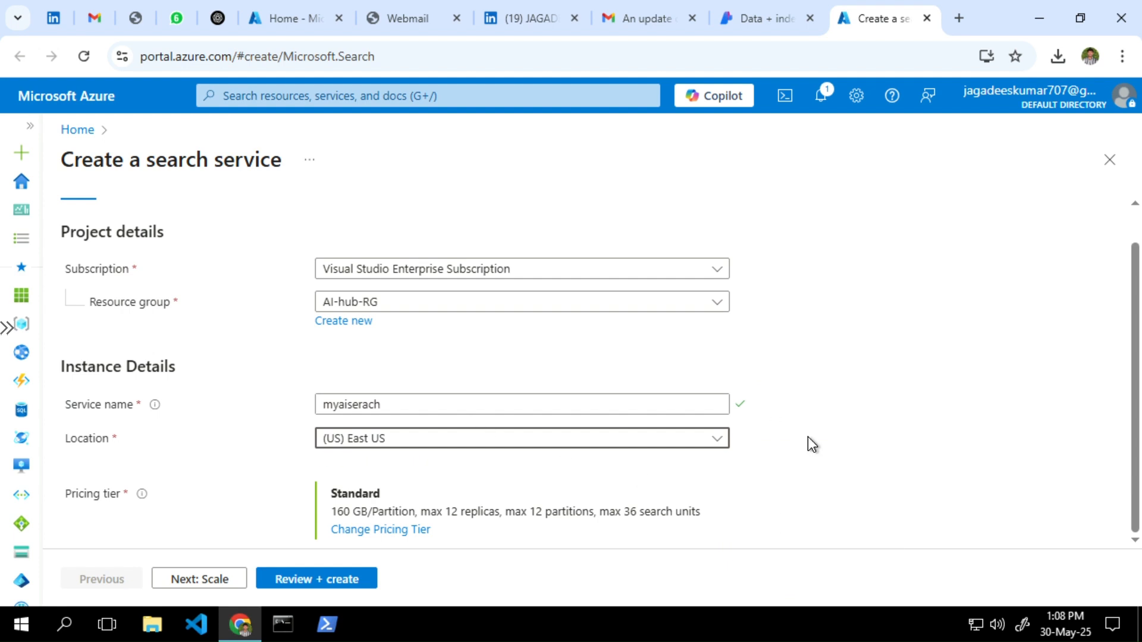
click(384, 531)
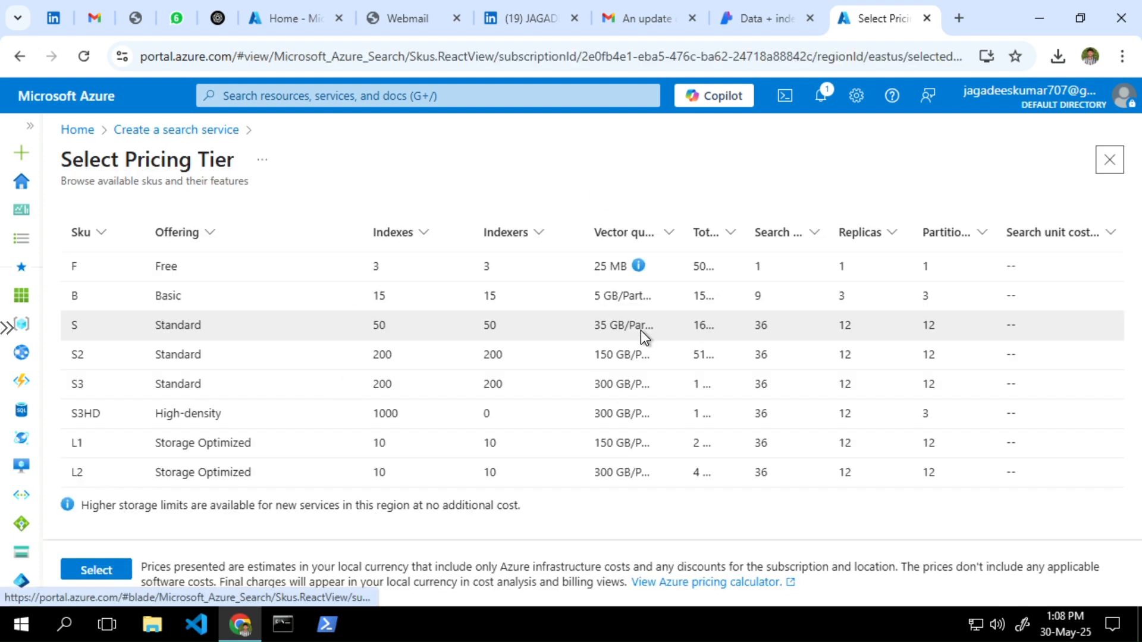
Select the F (Free) pricing tier, then review and create the myaiserach search service
click(346, 269)
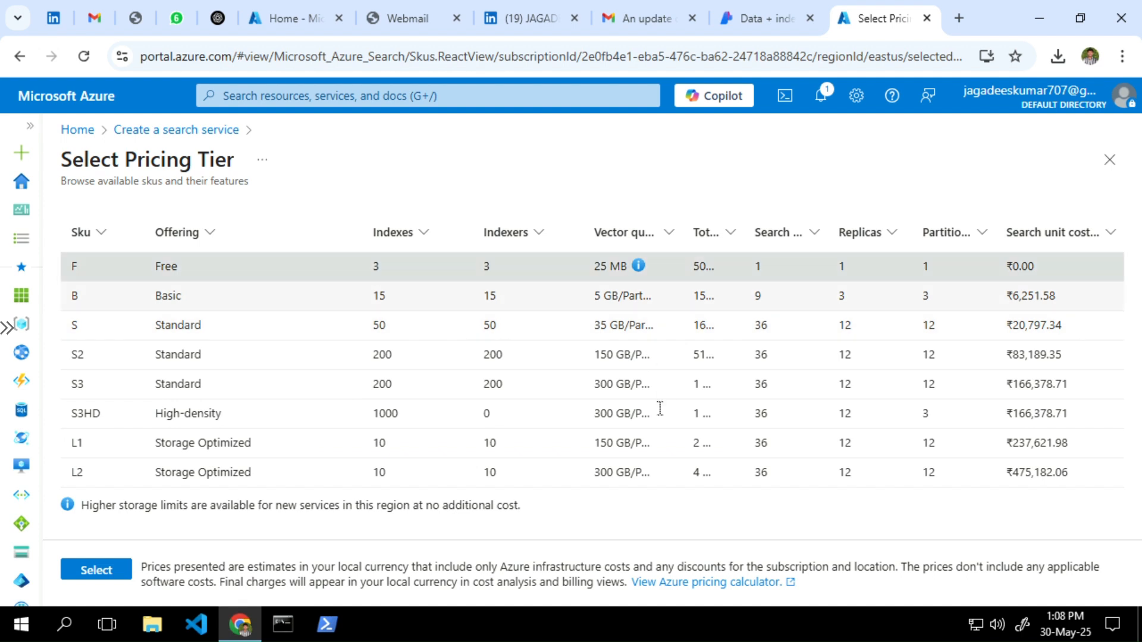
click(97, 569)
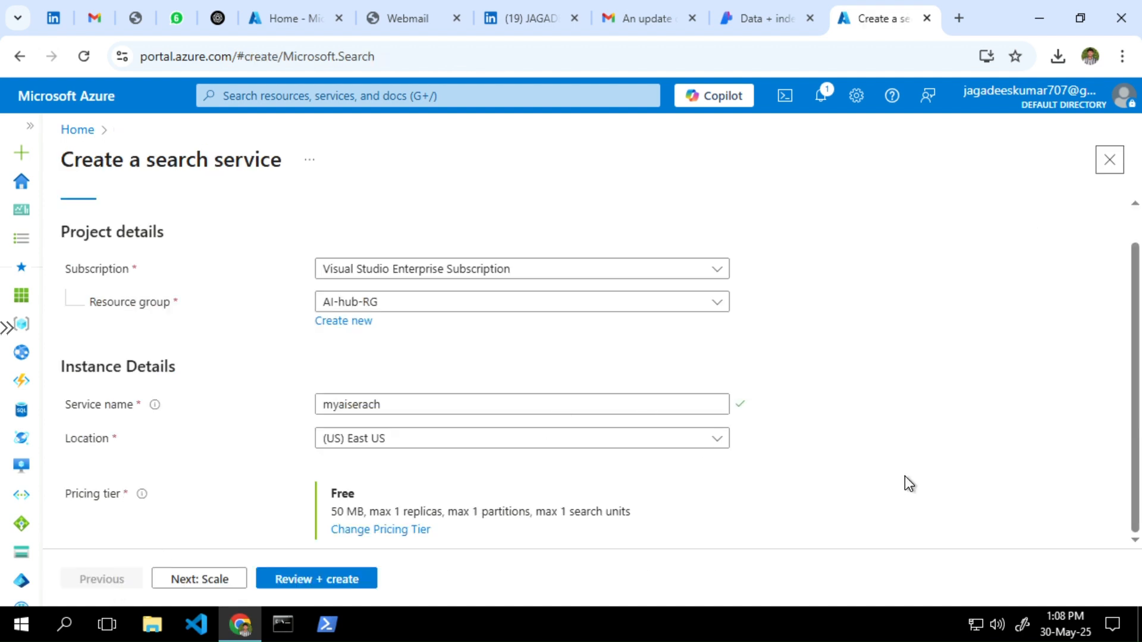
click(190, 584)
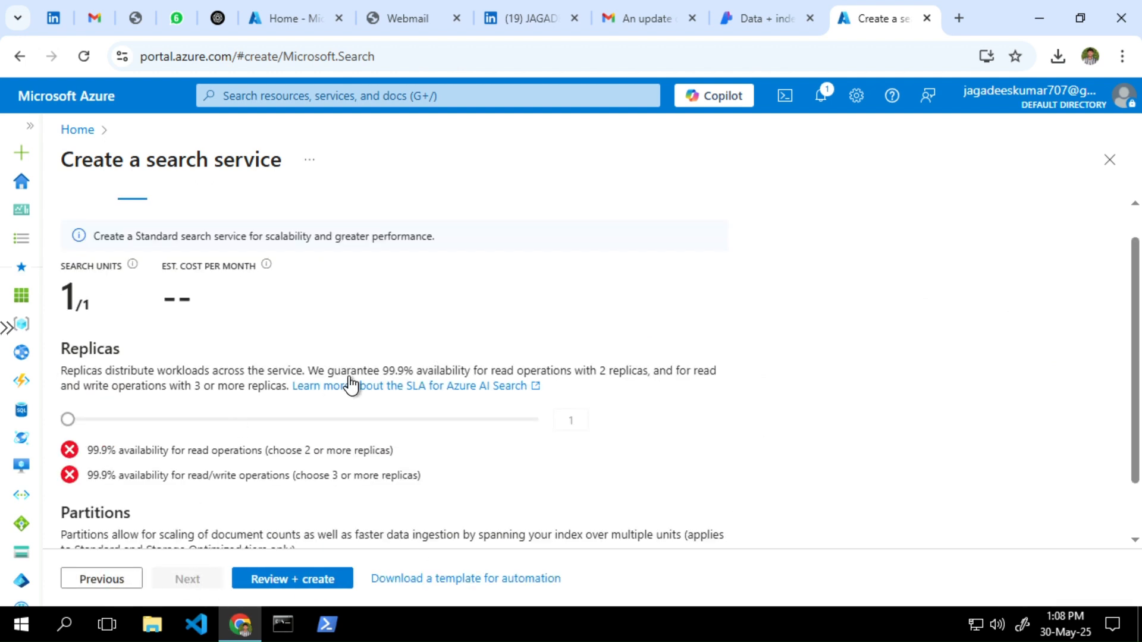
click(277, 591)
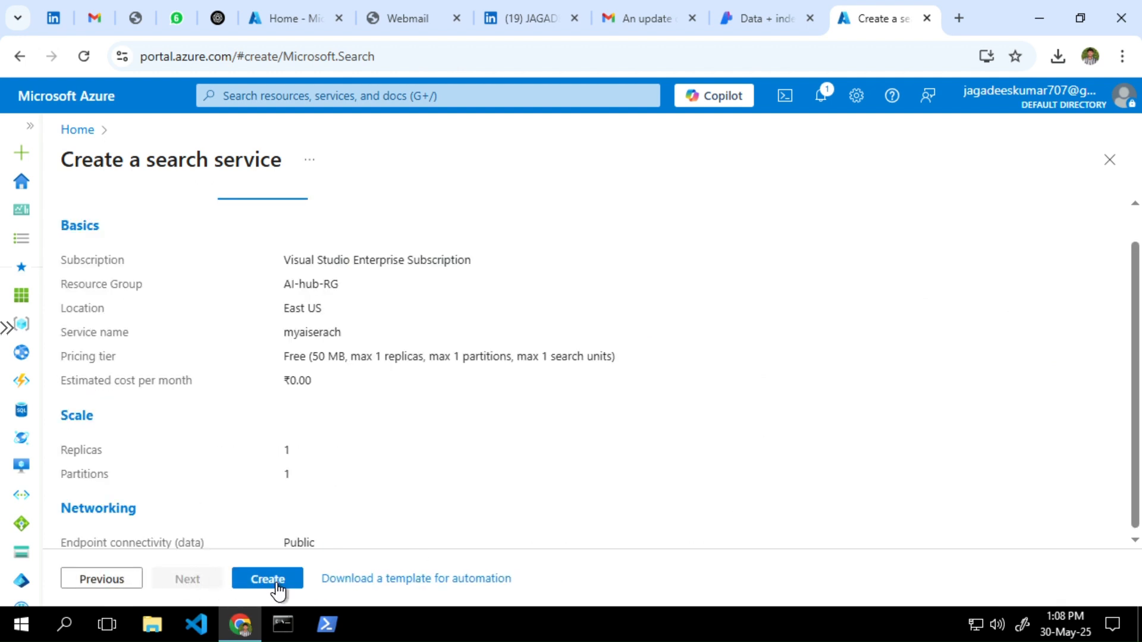
click(246, 586)
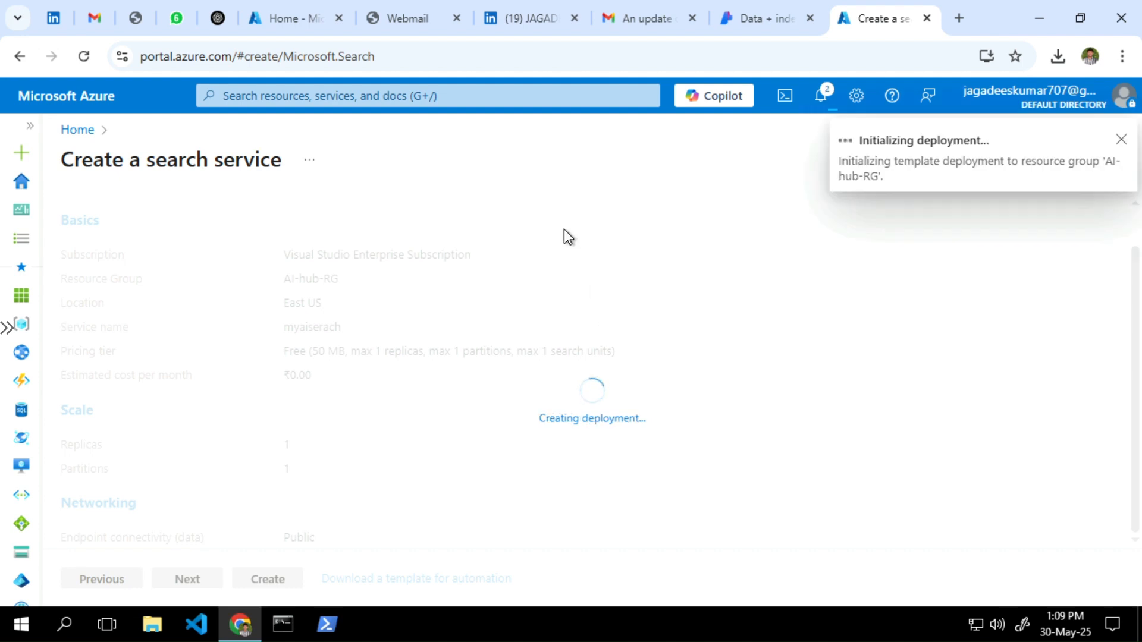
Exit the Bastion session's fullscreen view and bring the Notepad agenda notes forward
click(7, 328)
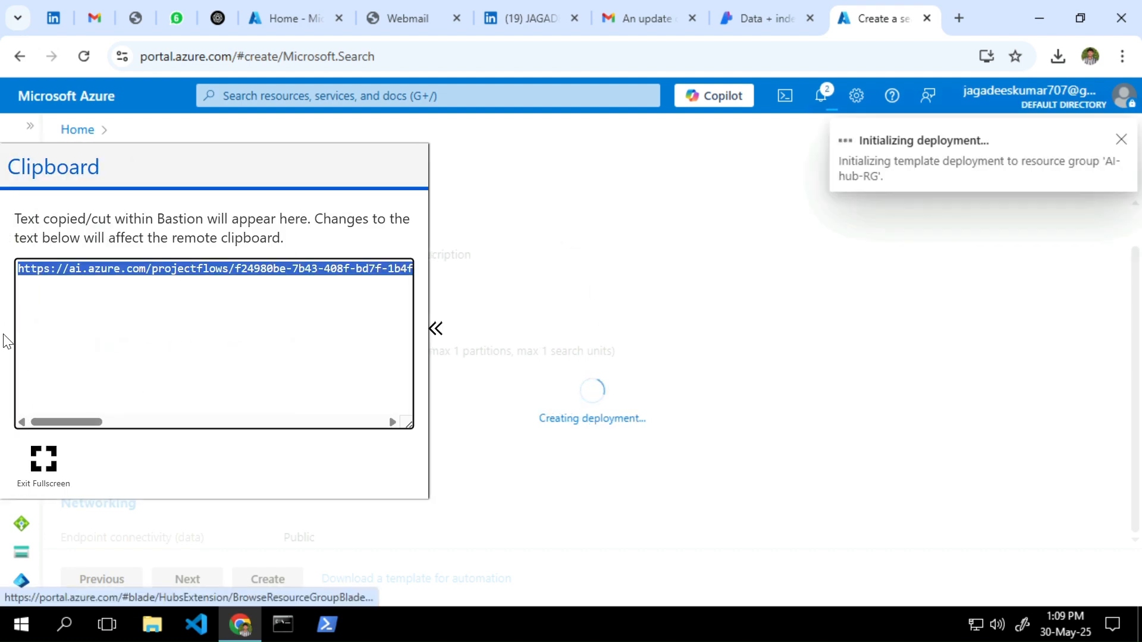
click(45, 456)
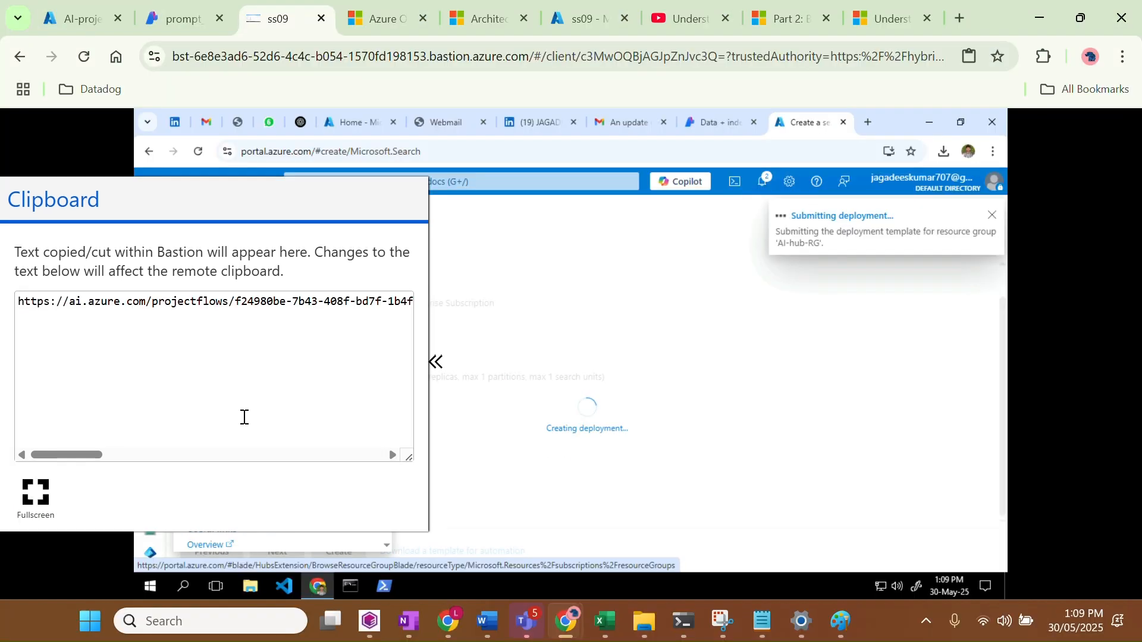
click(776, 622)
scroll(401, 304, up, 1)
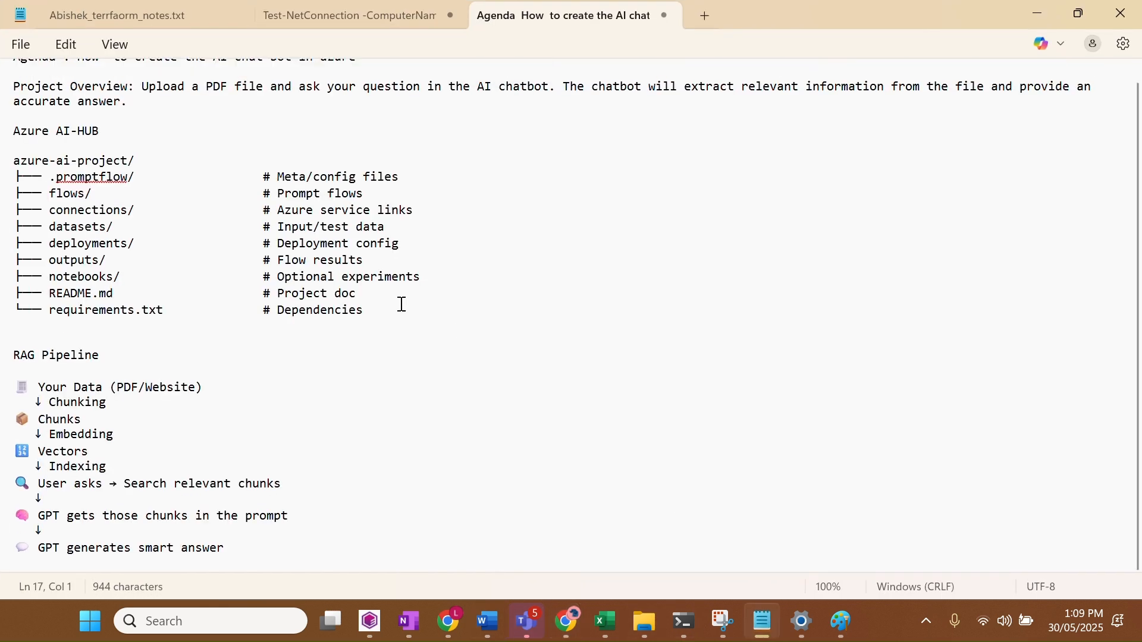
click(117, 357)
drag(118, 357, 5, 348)
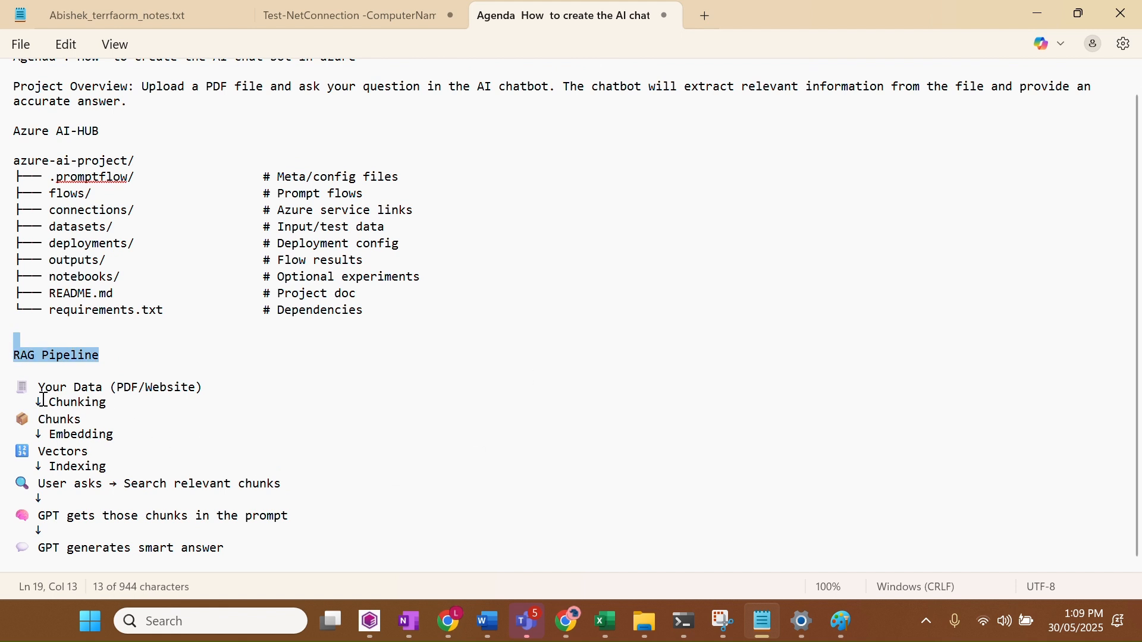
drag(39, 390, 219, 397)
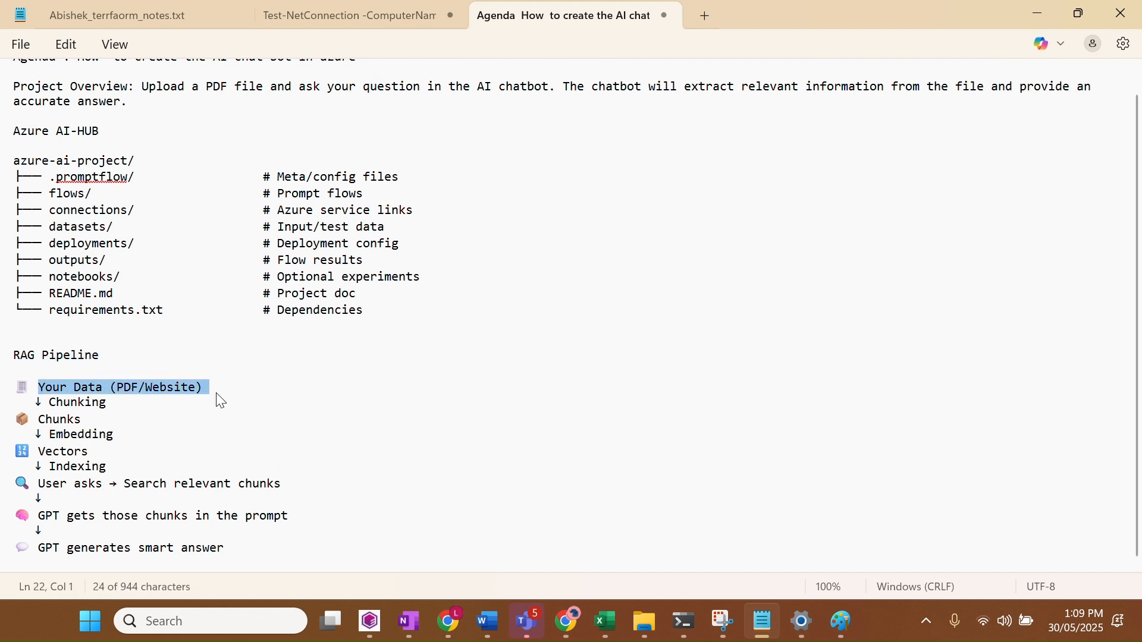
drag(108, 403, 47, 403)
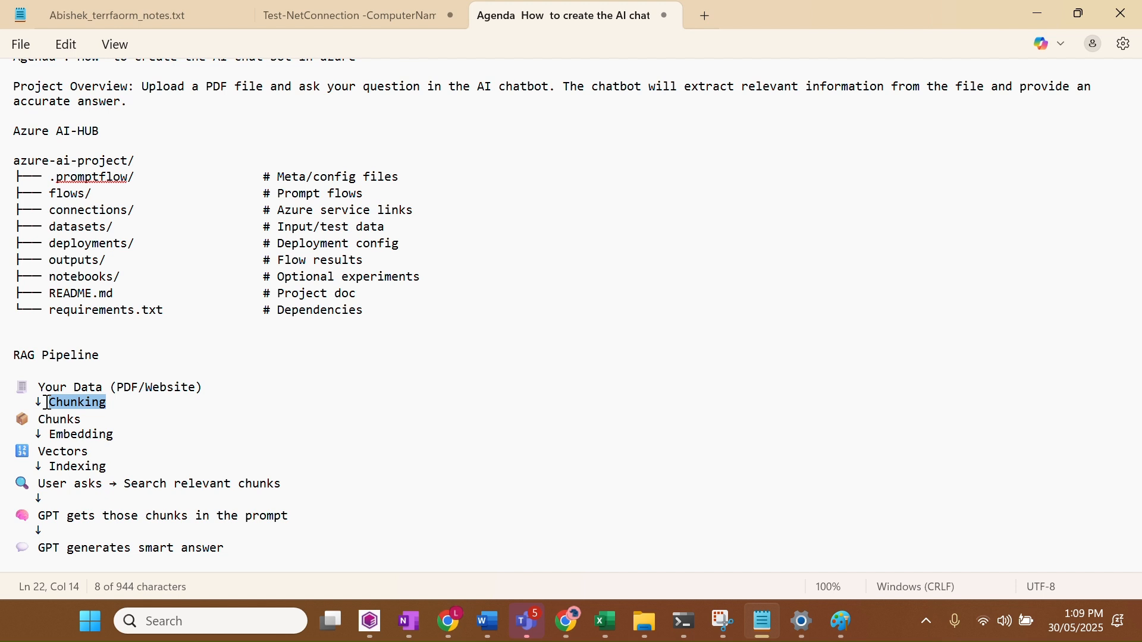
drag(114, 435, 48, 434)
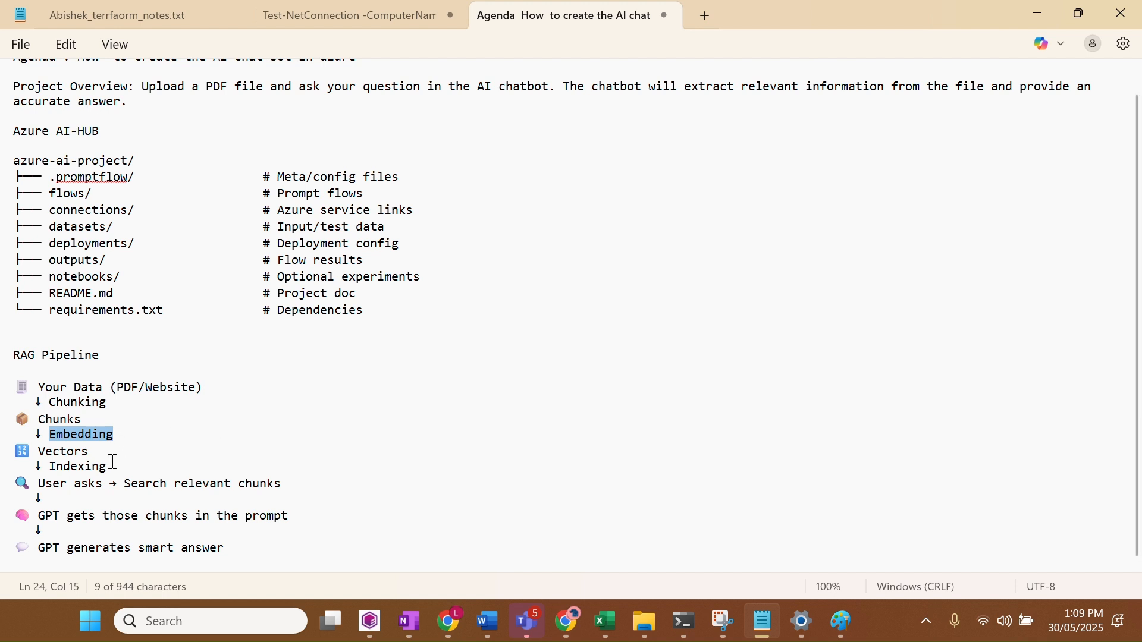
drag(111, 465, 51, 469)
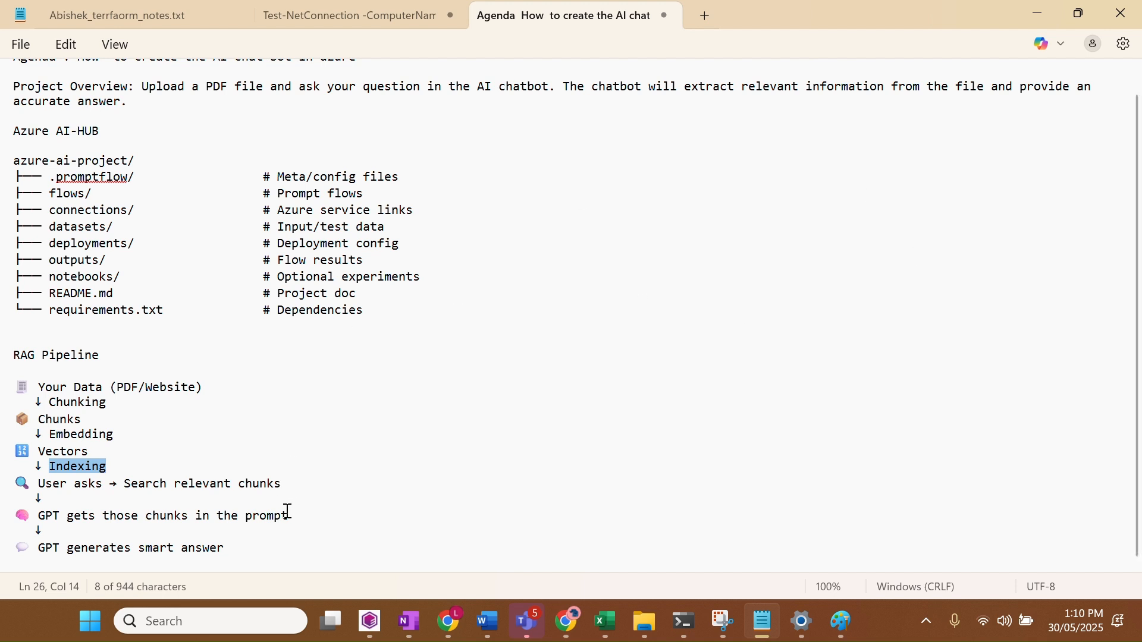
Highlight the last two RAG pipeline notes (GPT gets the chunks, generates a smart answer), then return to the browser
drag(296, 515, 37, 515)
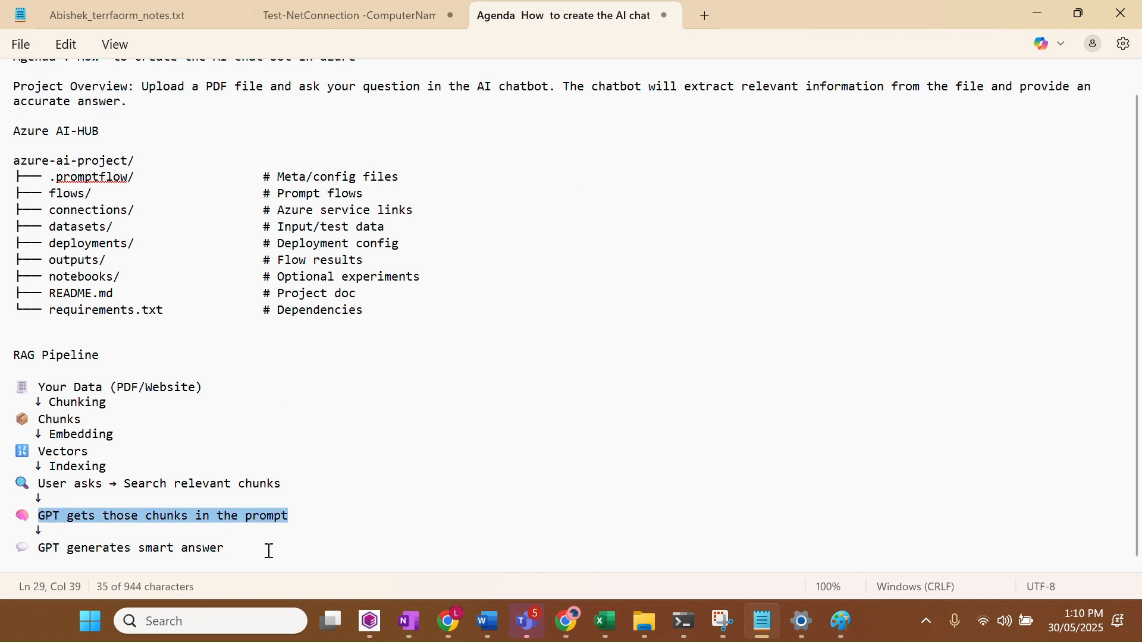
drag(268, 551, 38, 552)
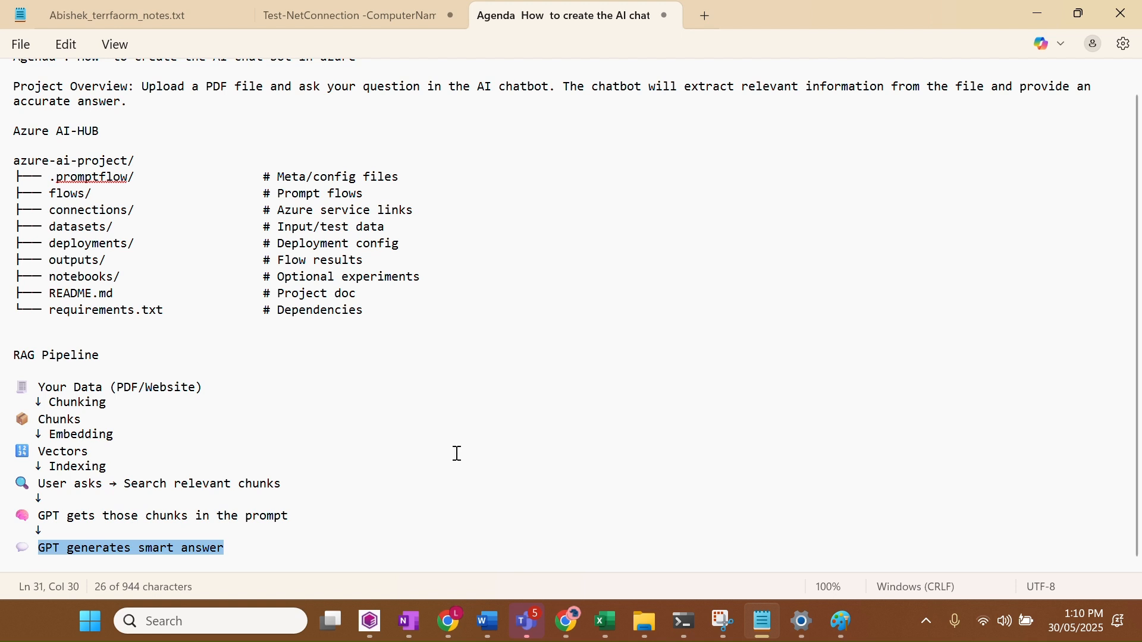
click(472, 34)
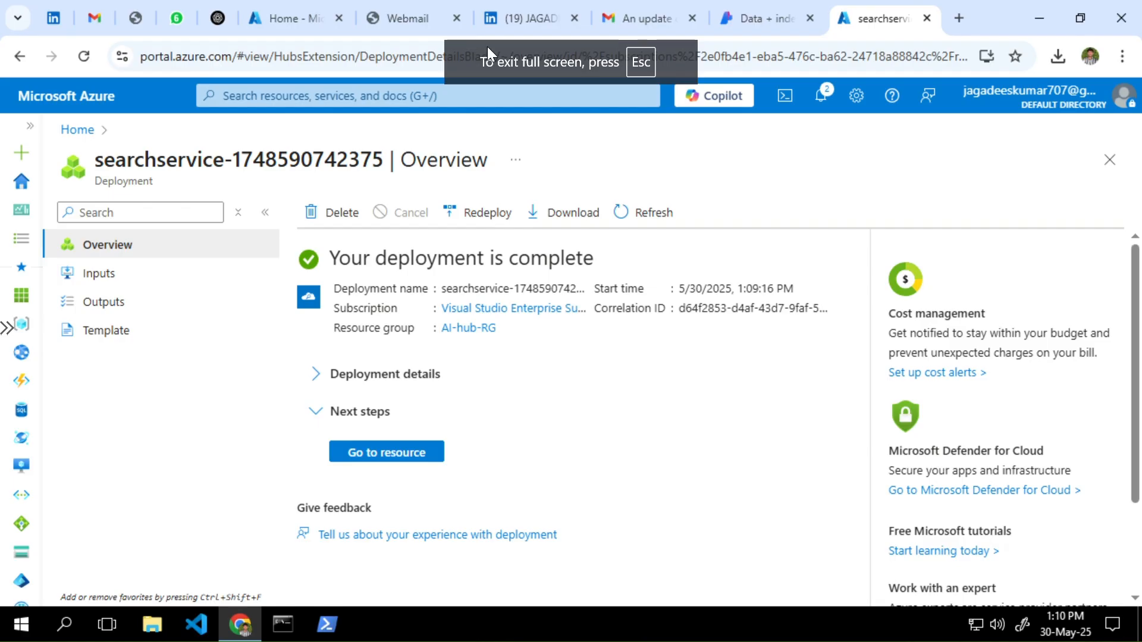
Check the deployment details for the created myaiserach search service, then go back to the Foundry Data + indexes tab
click(317, 376)
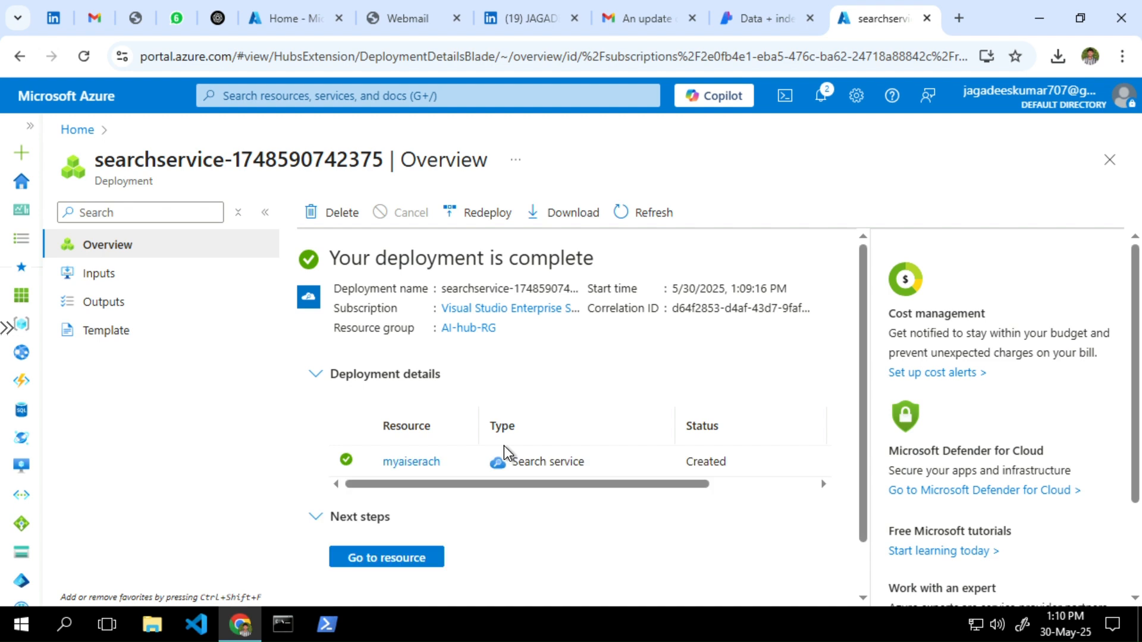
scroll(520, 473, down, 1)
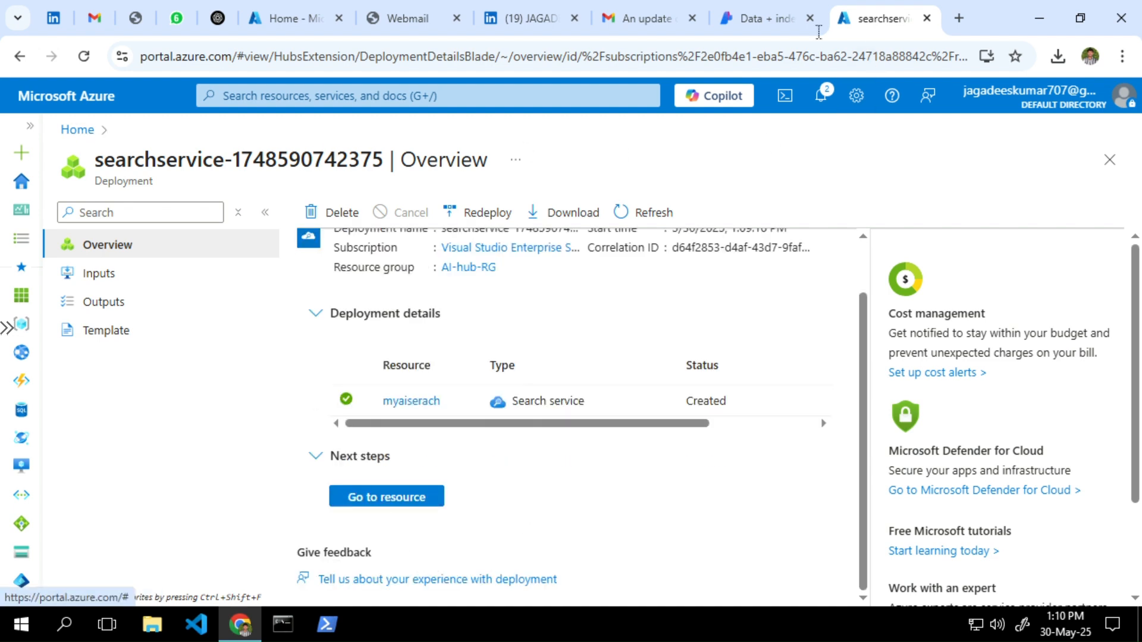
click(765, 20)
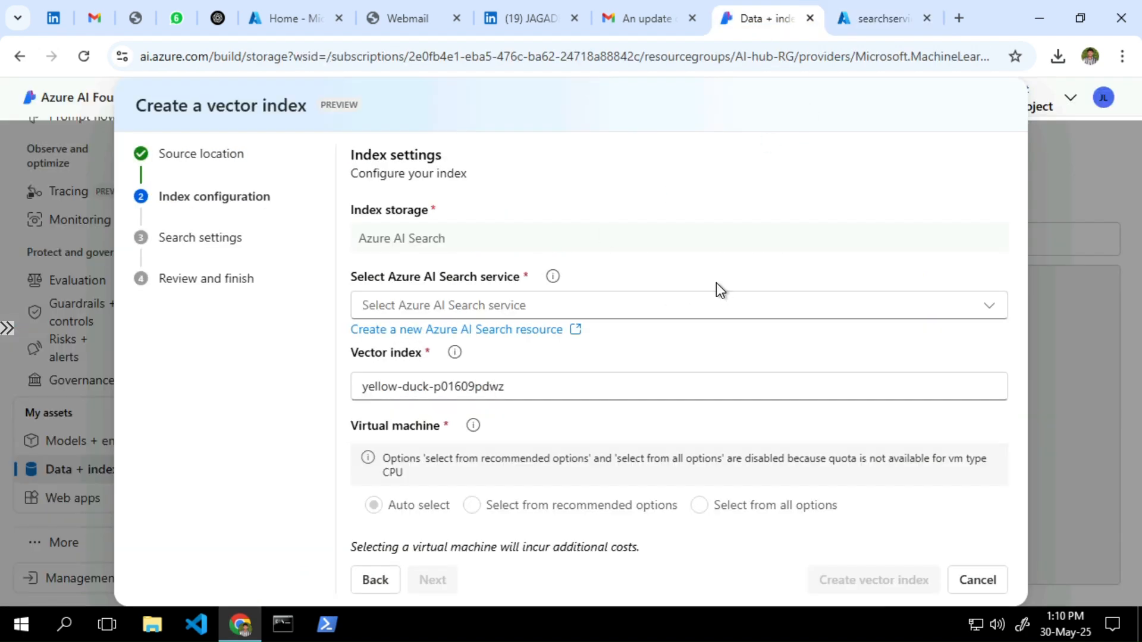
Cancel the vector index wizard after finding no search service available
click(713, 305)
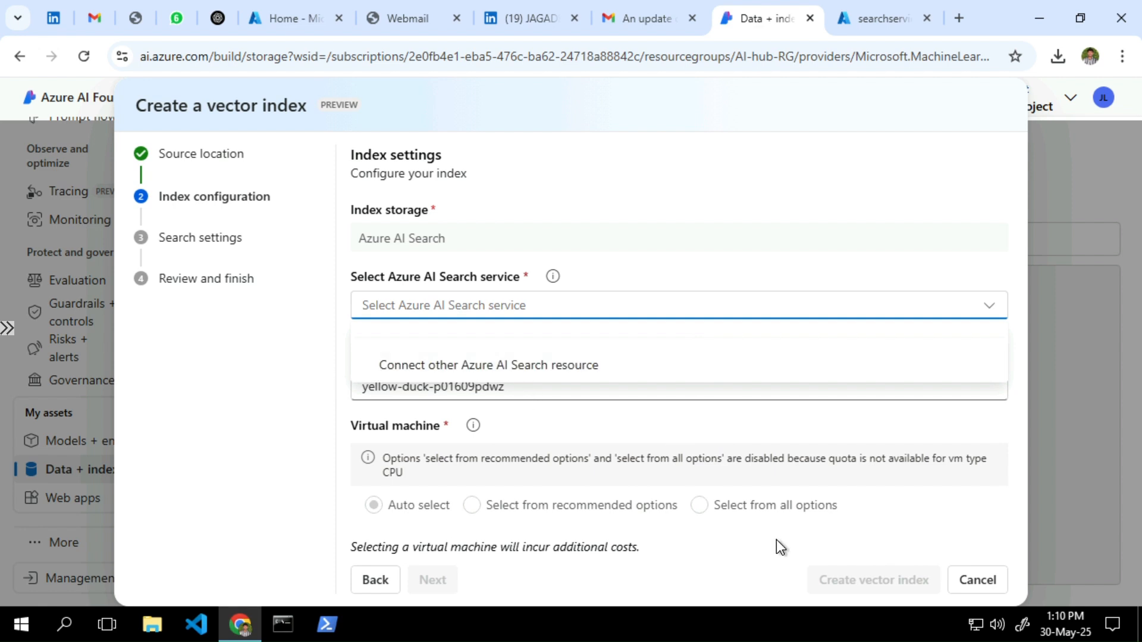
click(966, 582)
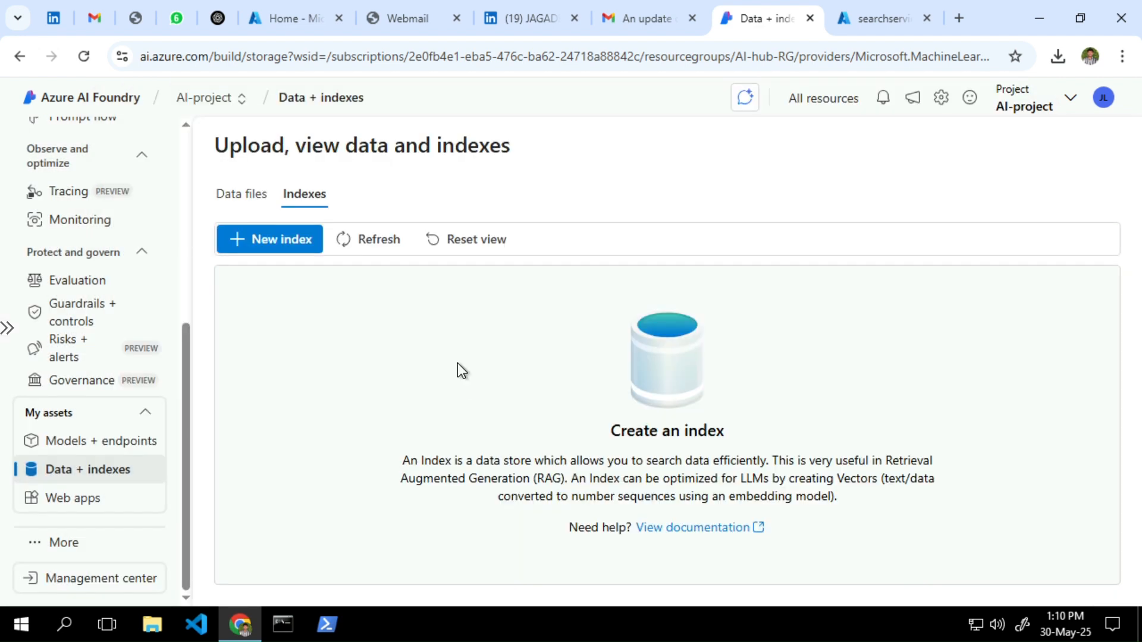
click(387, 241)
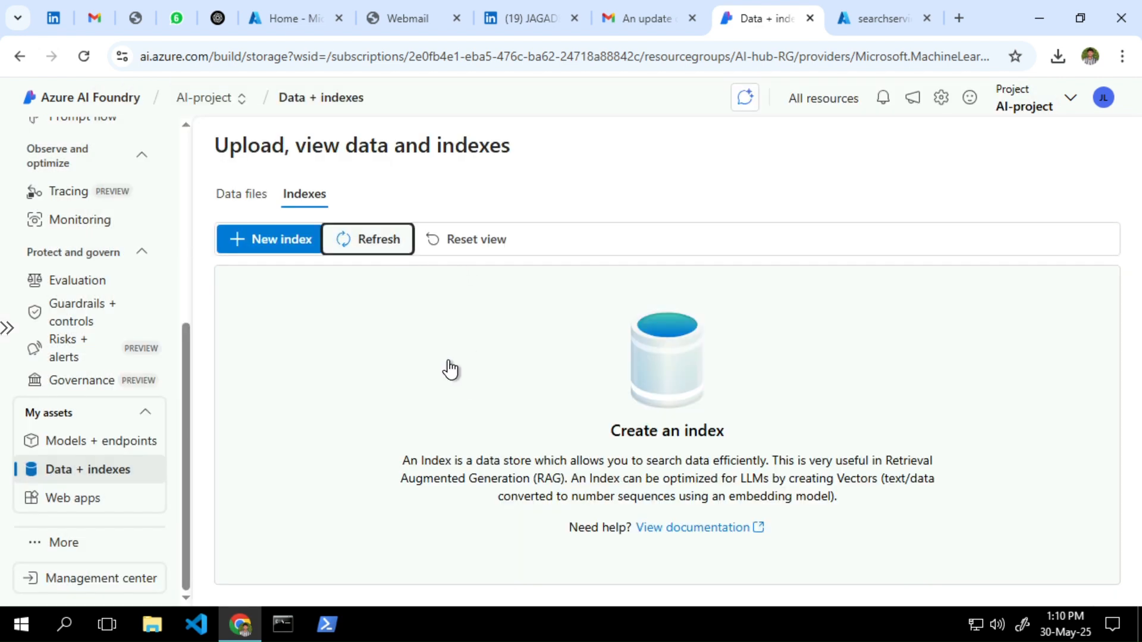
Start a new index from the HR_policy file in Azure AI Foundry data and check for search services again
click(245, 240)
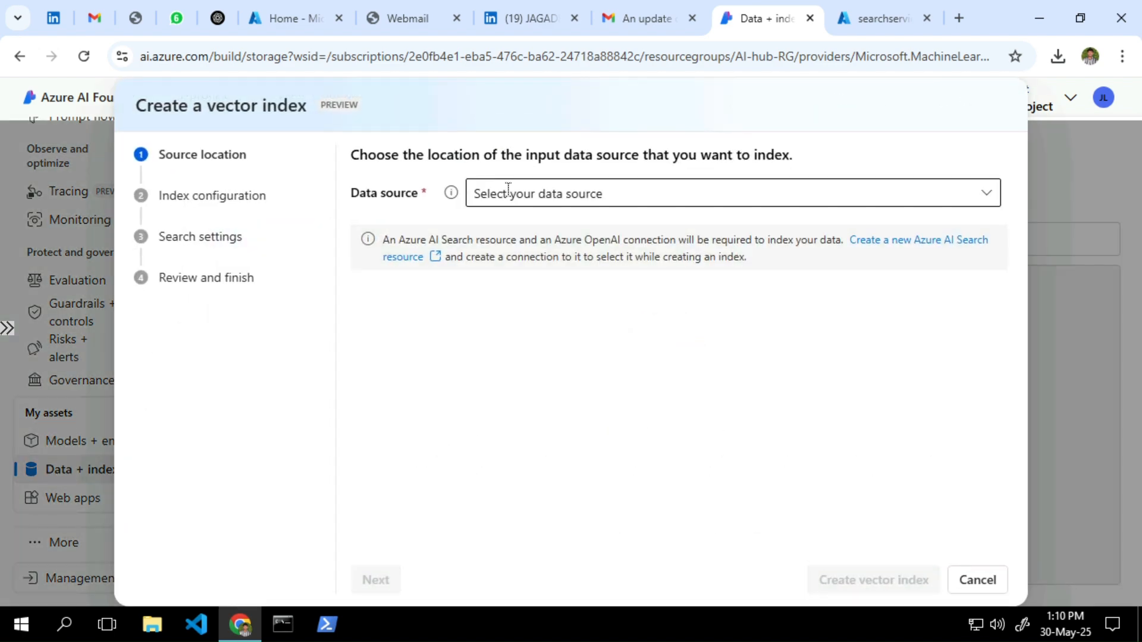
click(507, 191)
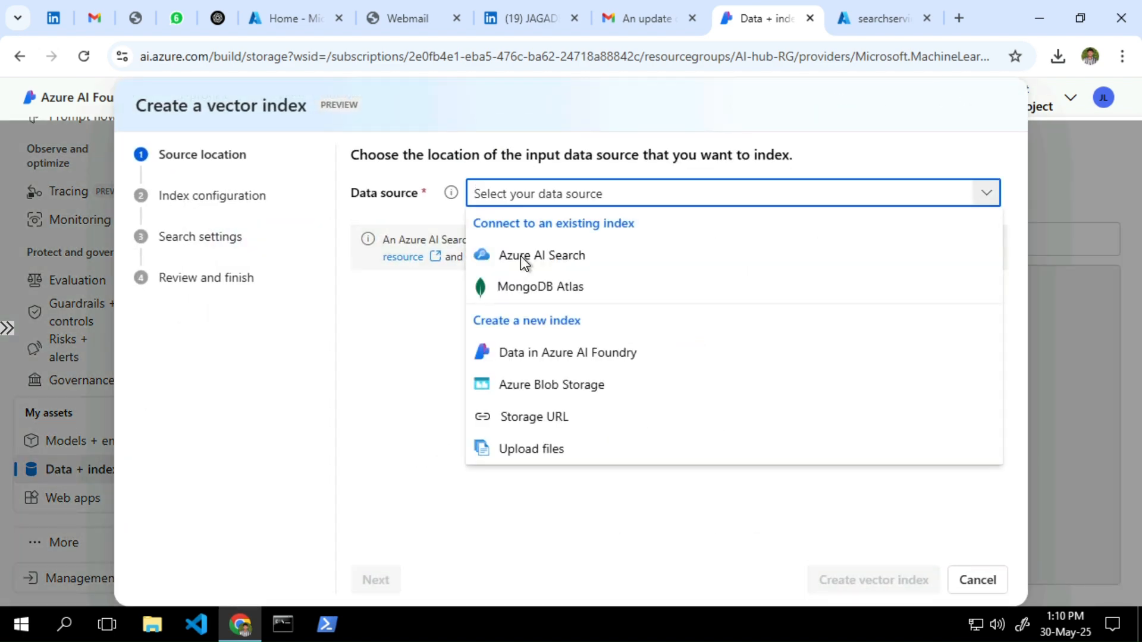
click(521, 351)
click(467, 330)
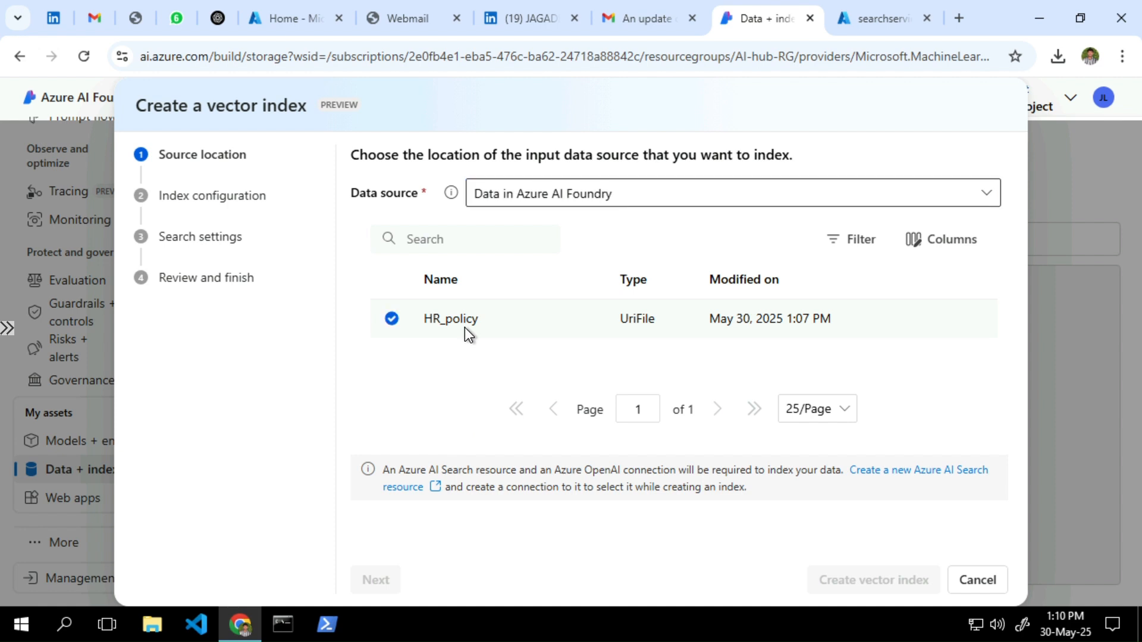
click(364, 583)
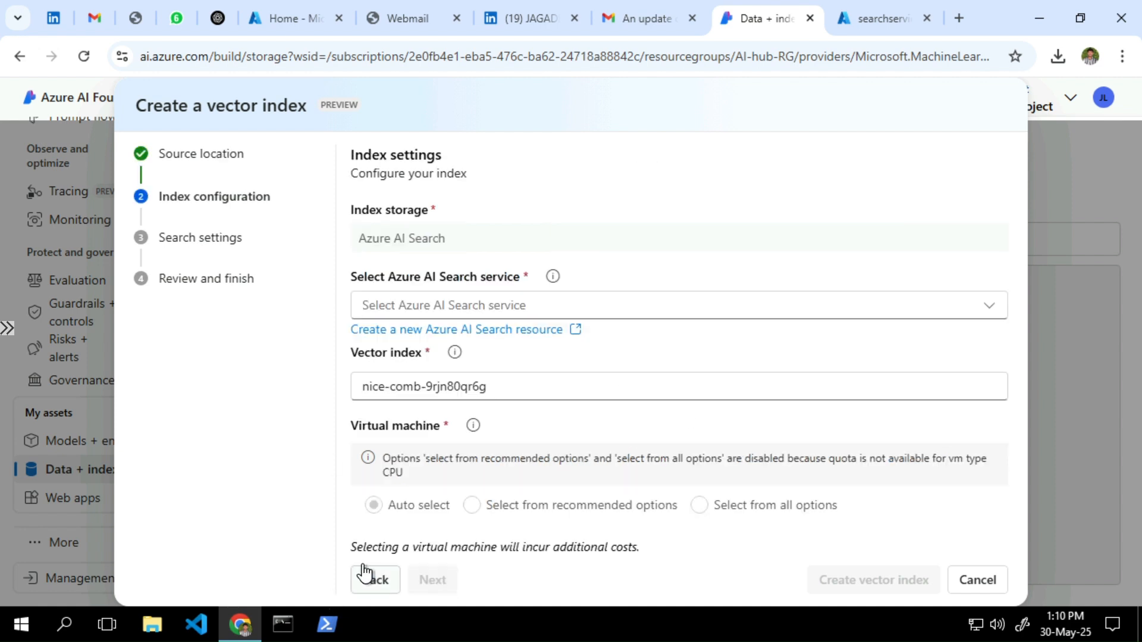
click(456, 304)
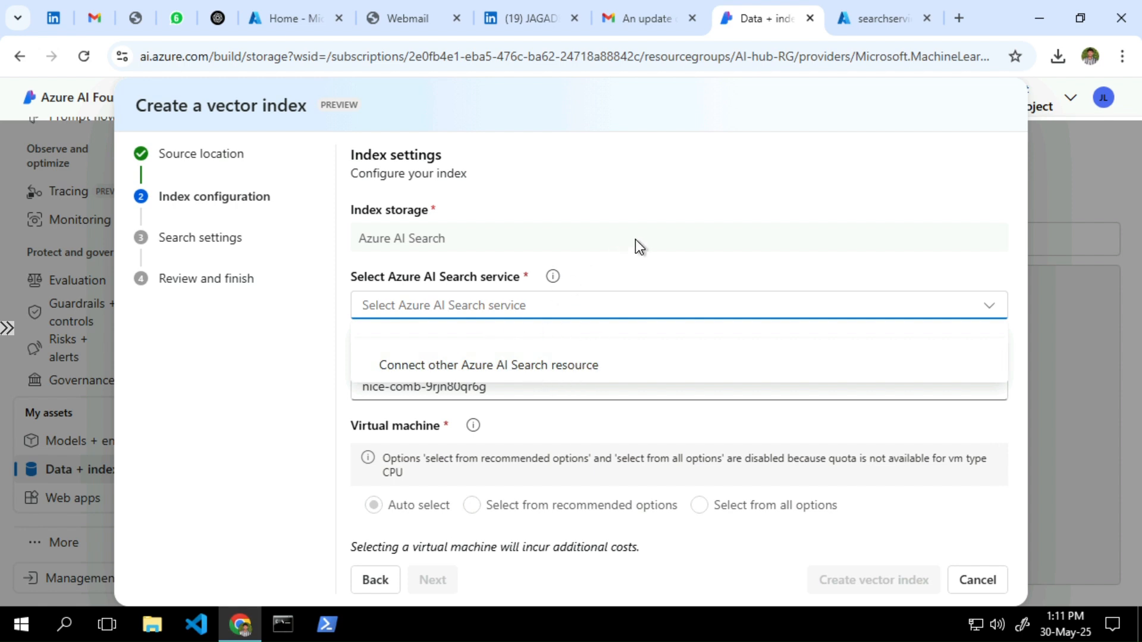
Reload the page, view the HR_policy file details, then show the empty Indexes list
click(81, 64)
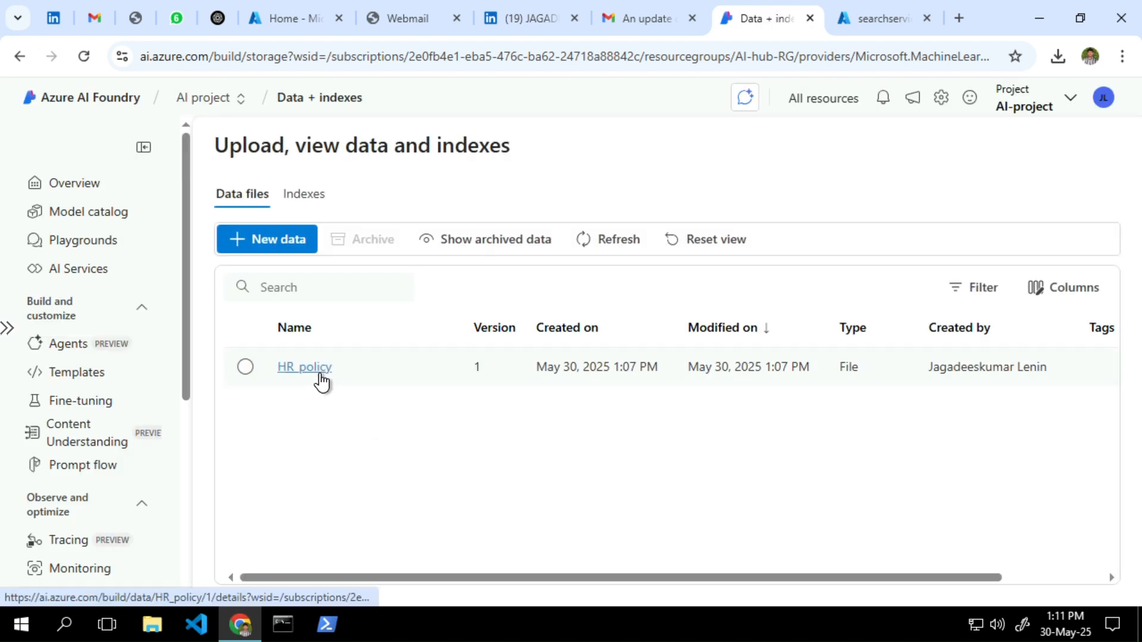
click(322, 375)
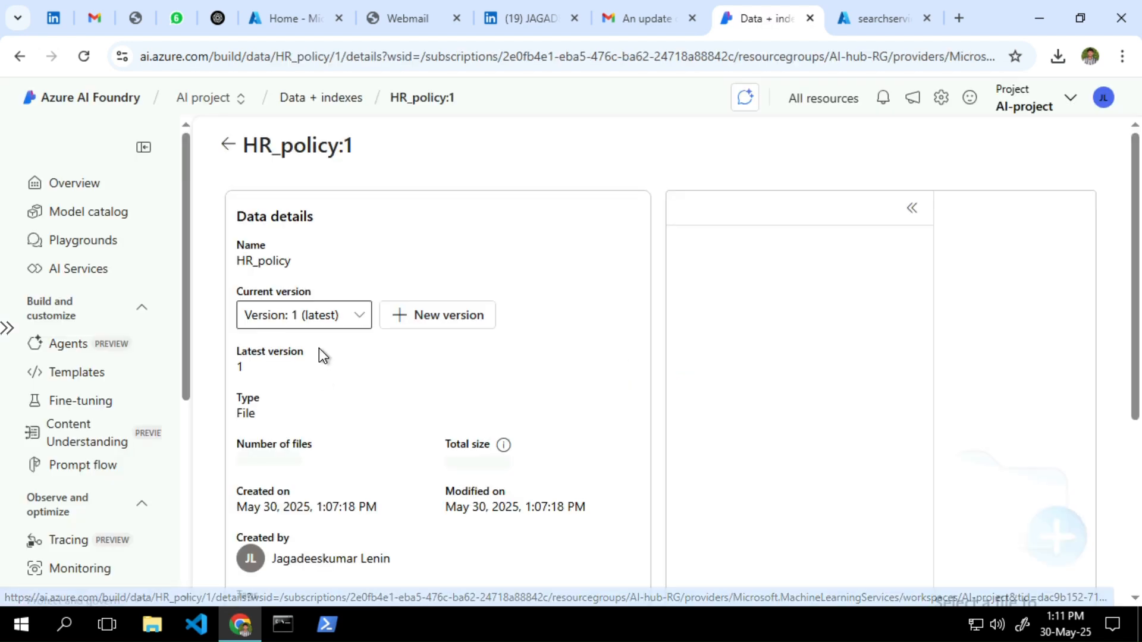
click(228, 148)
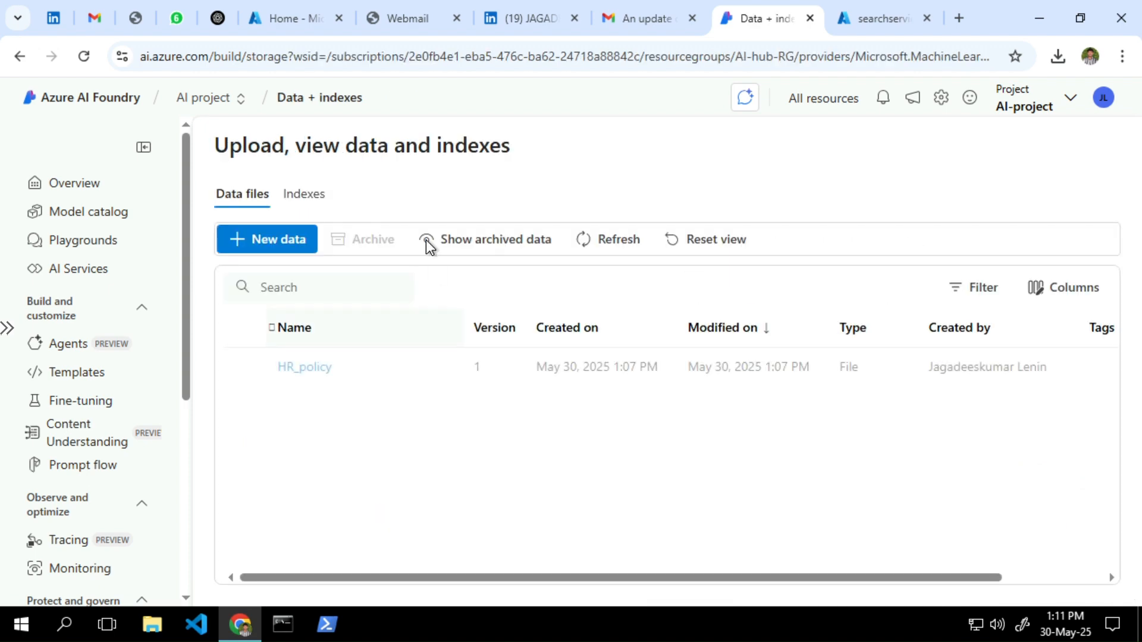
click(309, 193)
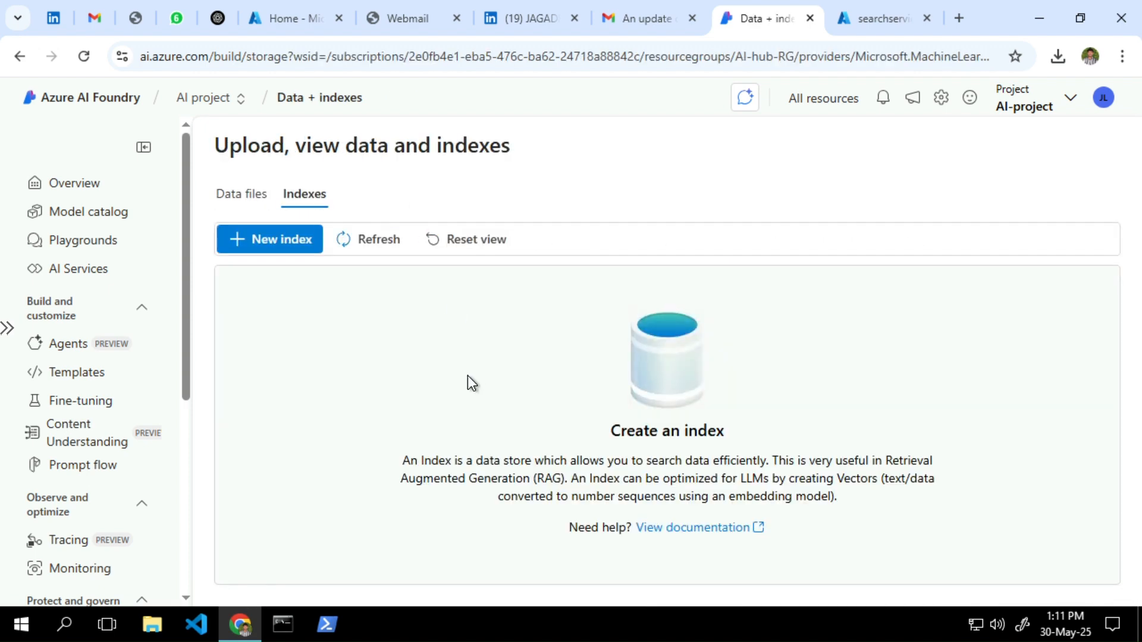
Begin a new vector index using the HR_policy file from Azure AI Foundry data
click(270, 238)
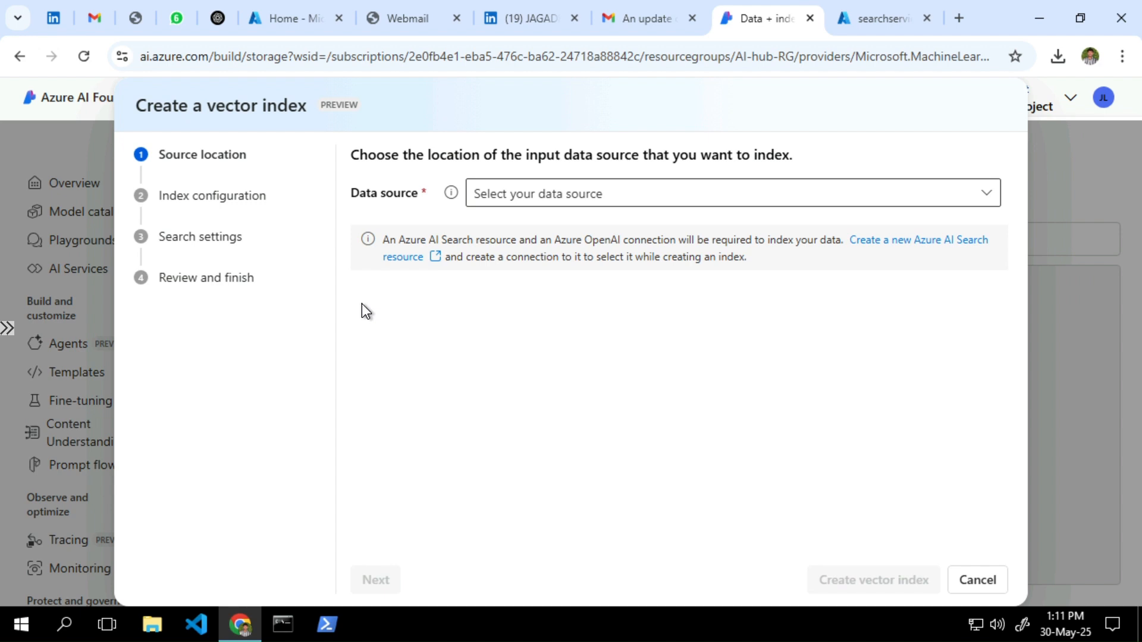
click(573, 199)
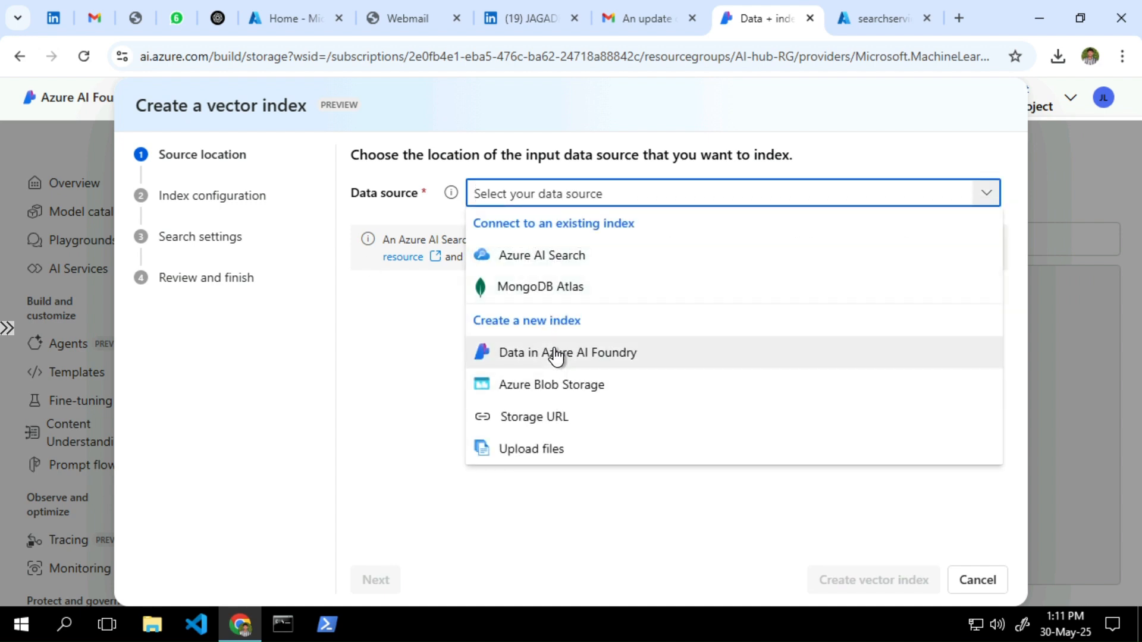
click(556, 355)
click(419, 323)
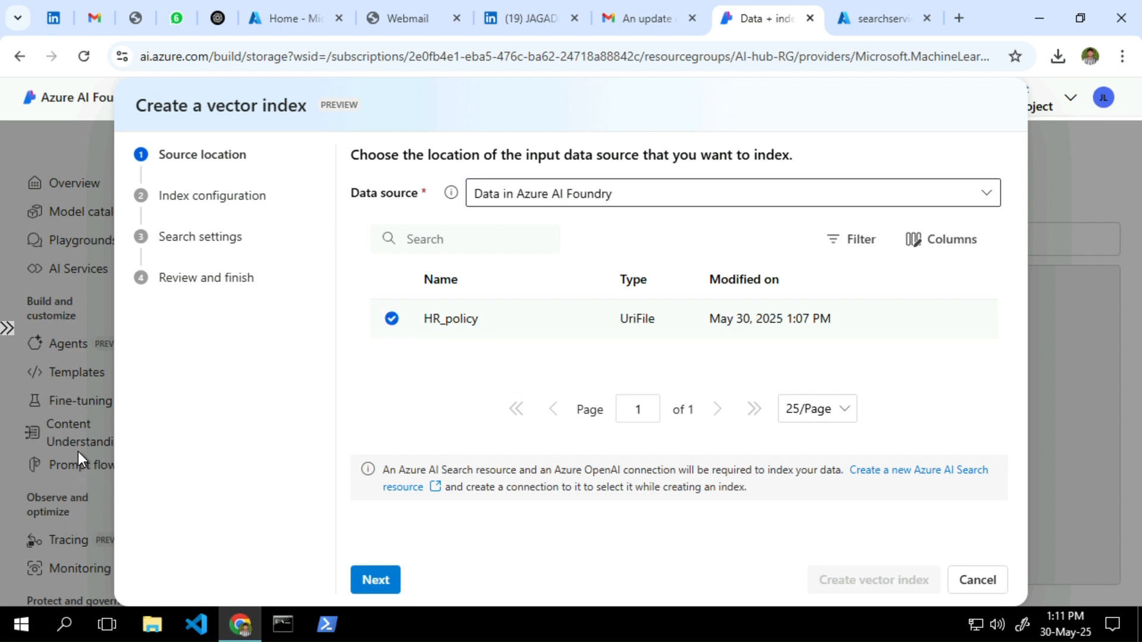
click(375, 581)
Connect the existing myaiserach Azure AI Search resource to the project
click(499, 308)
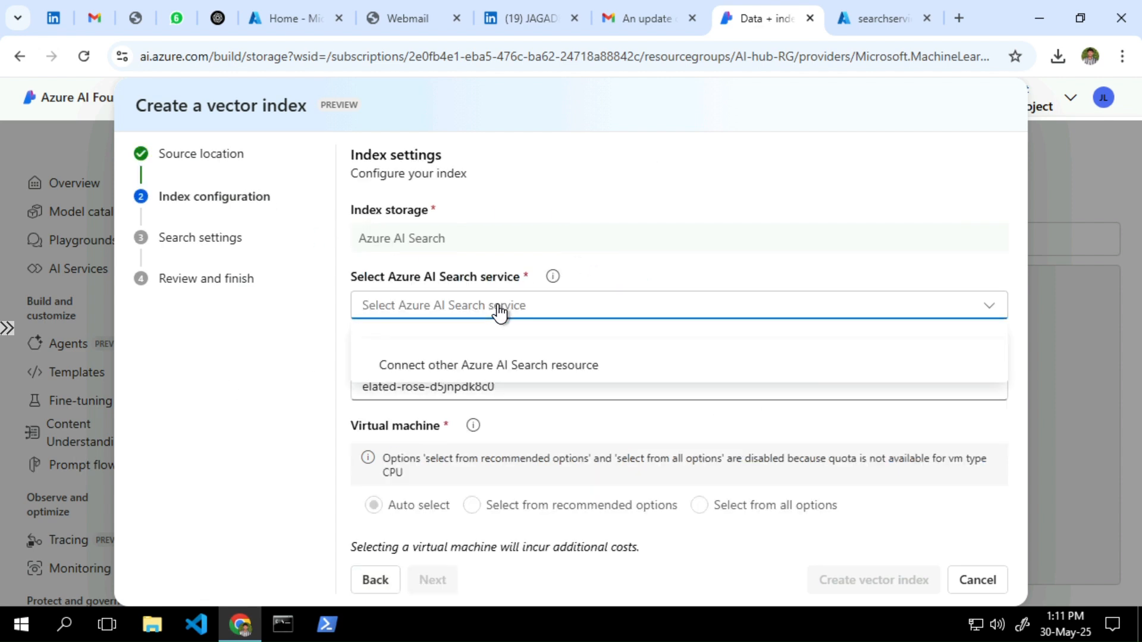
click(528, 367)
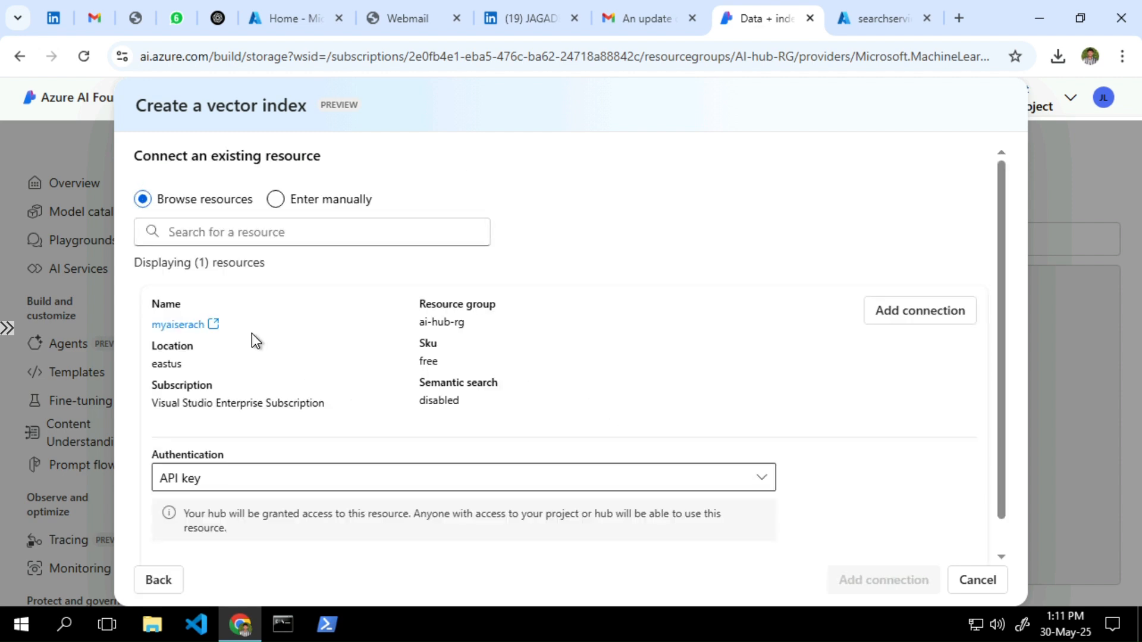
drag(245, 332, 139, 330)
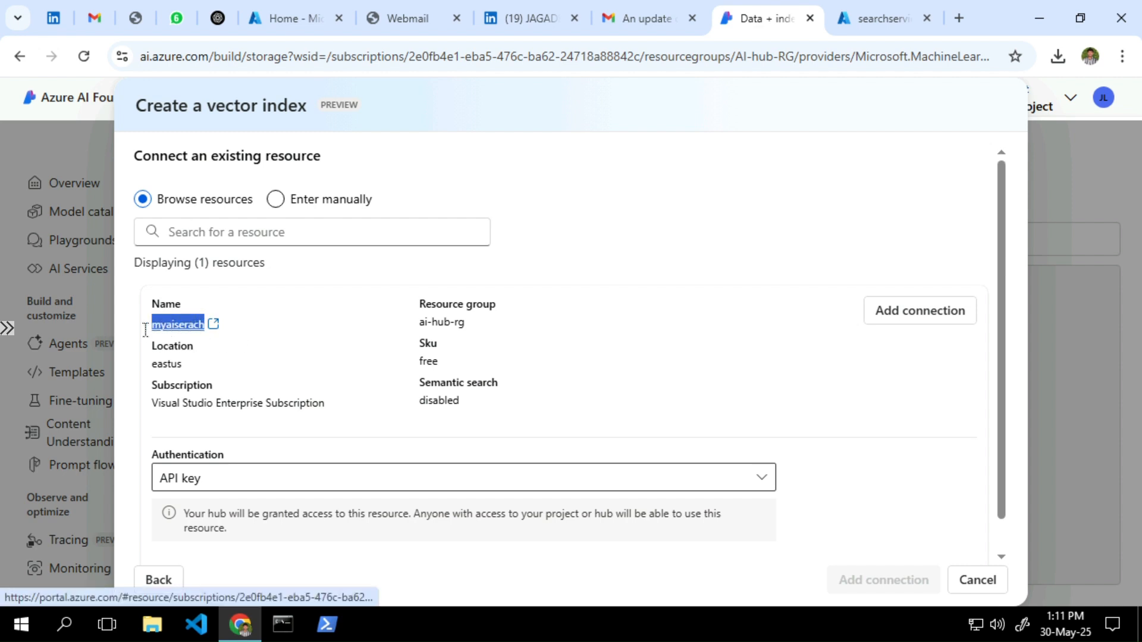
click(543, 354)
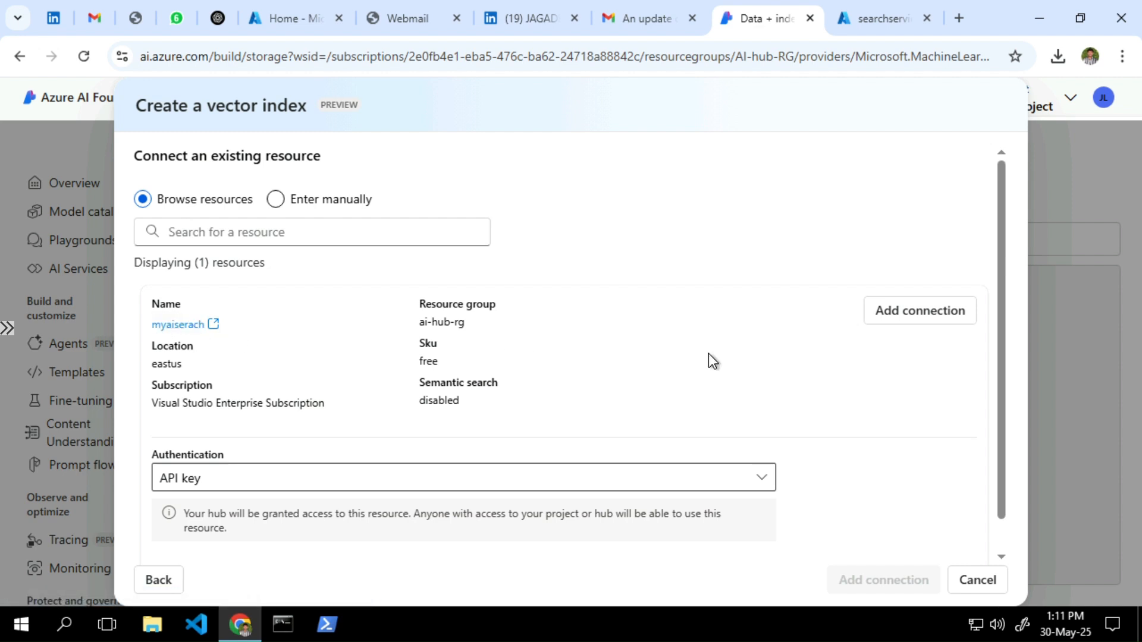
click(902, 318)
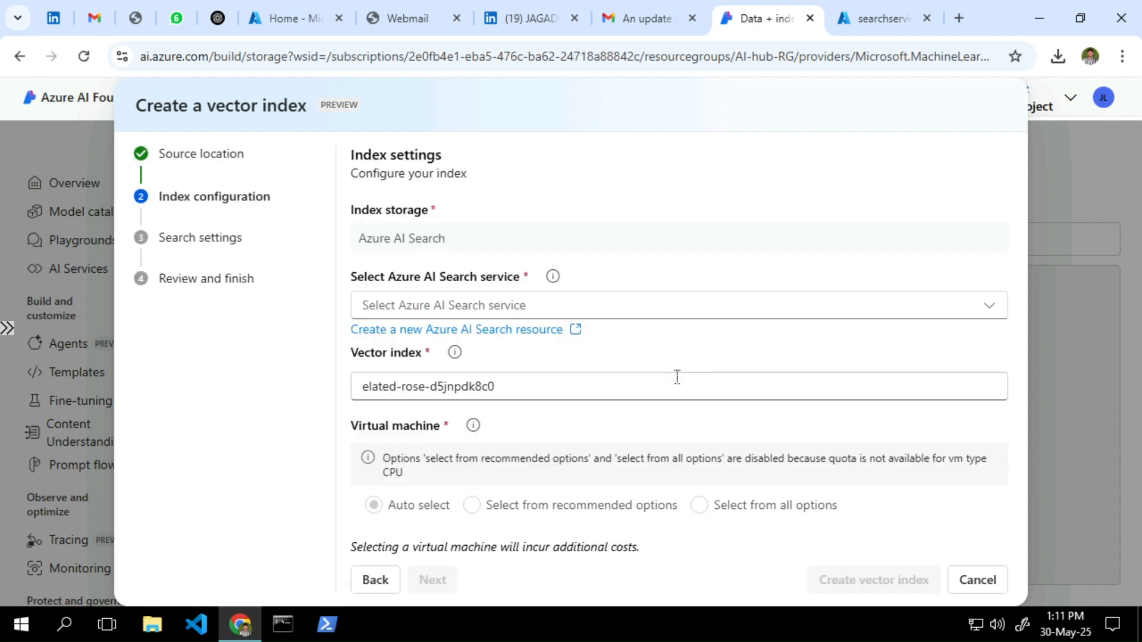
Use myaiserach as search service, keep the generated index name, and create the vector index with ada-002 embeddings
click(659, 315)
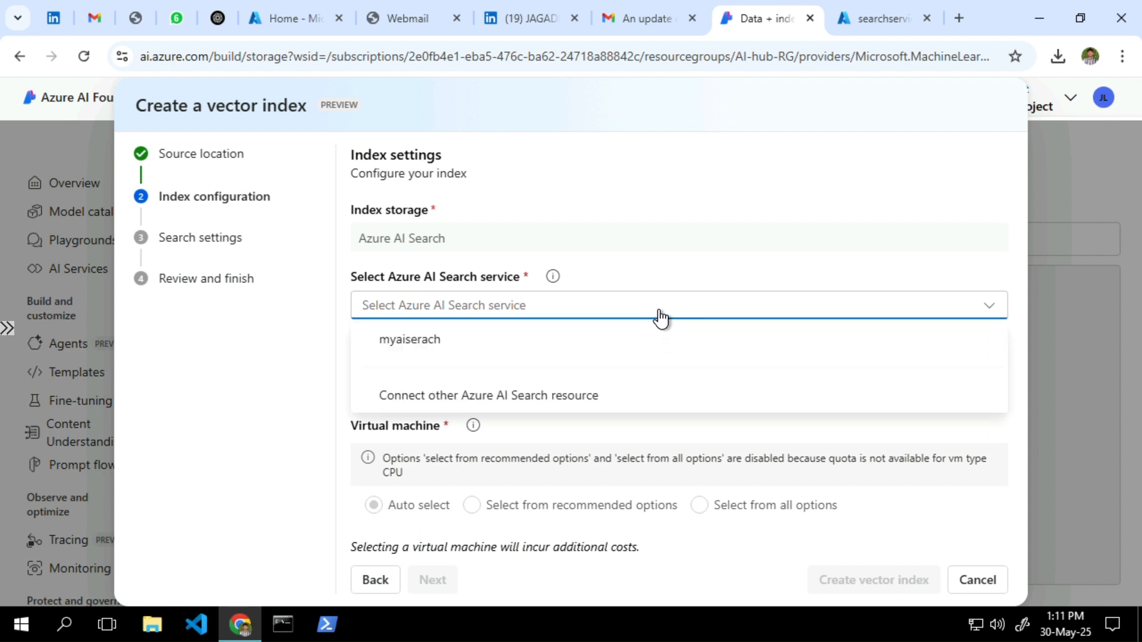
click(640, 341)
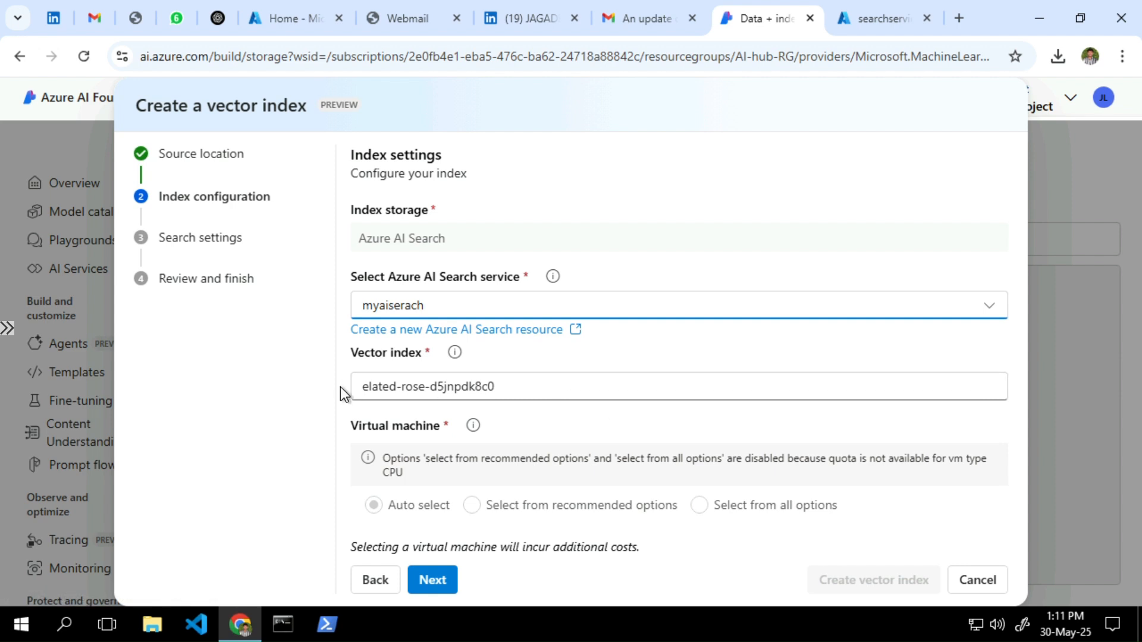
drag(364, 388, 521, 390)
click(605, 432)
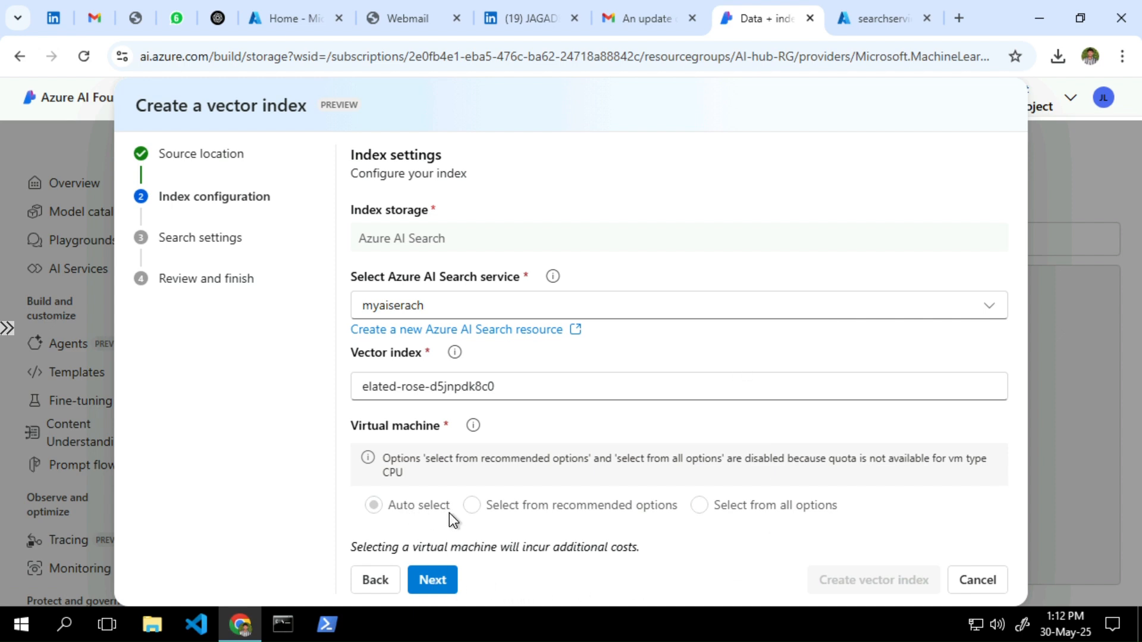
click(426, 576)
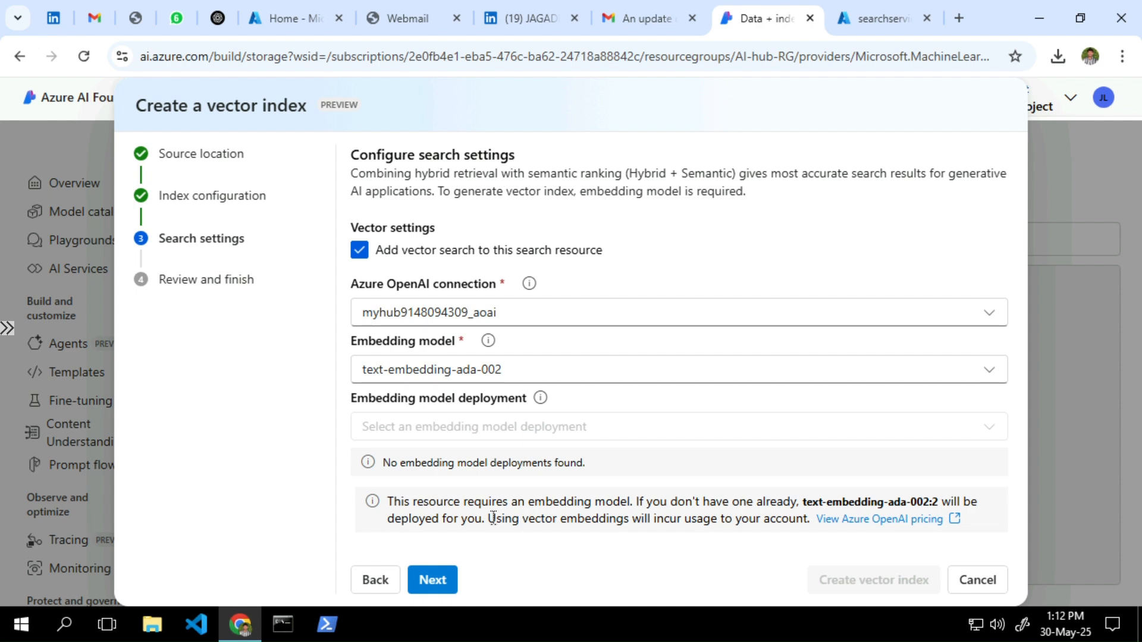
click(441, 587)
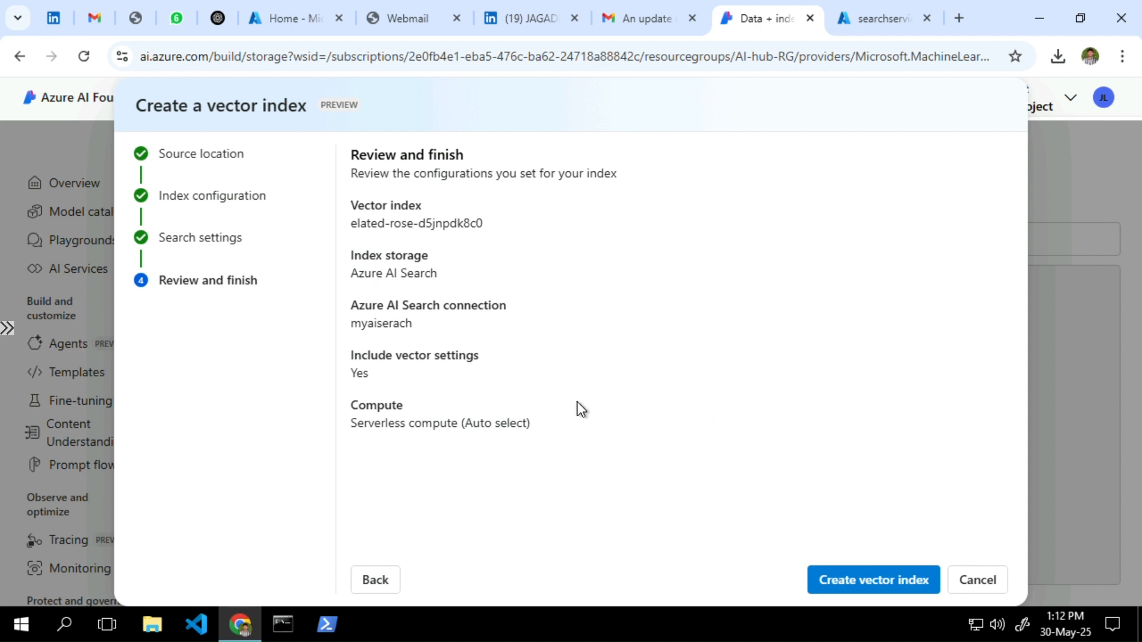
click(849, 585)
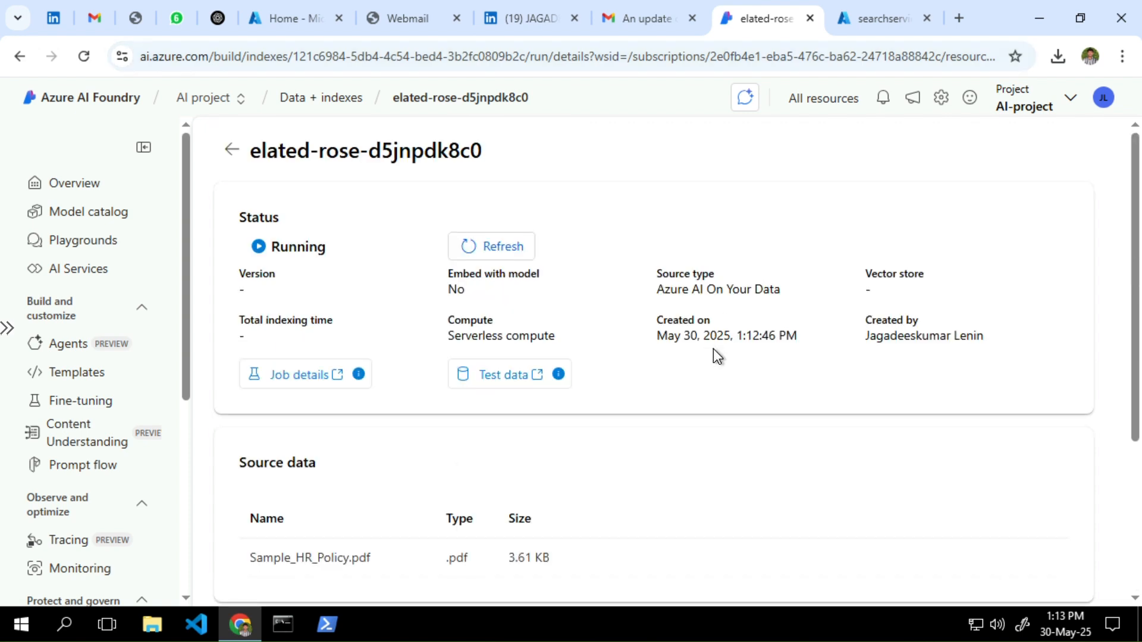
Scroll the elated-rose-d5jnpdk8c0 details to confirm the status and all three steps read Completed
scroll(712, 348, down, 4)
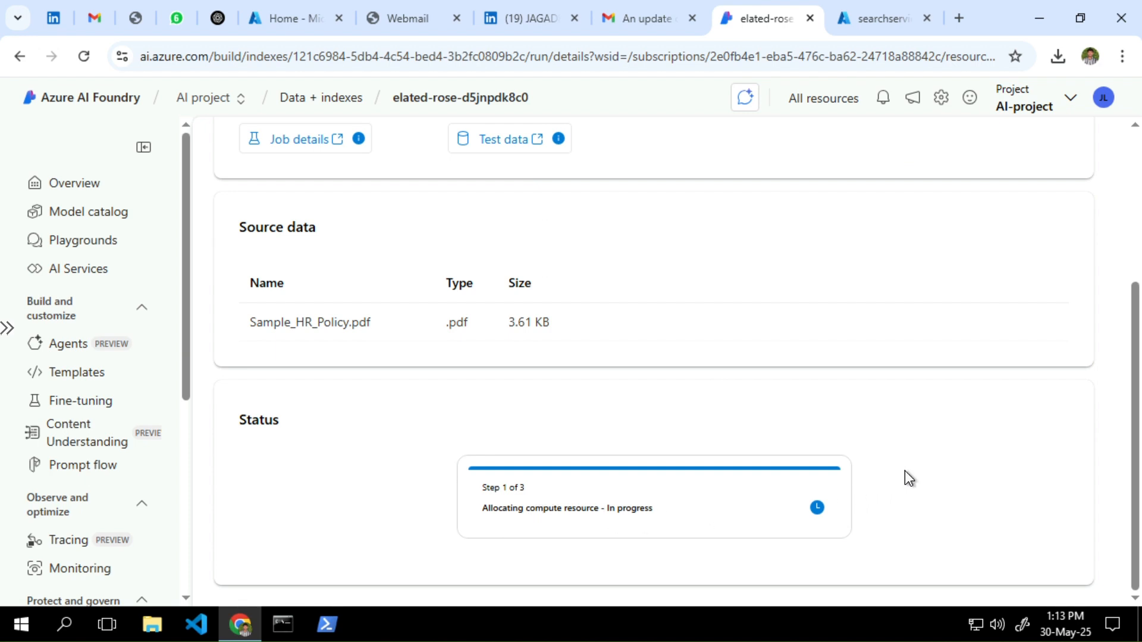
scroll(904, 471, up, 4)
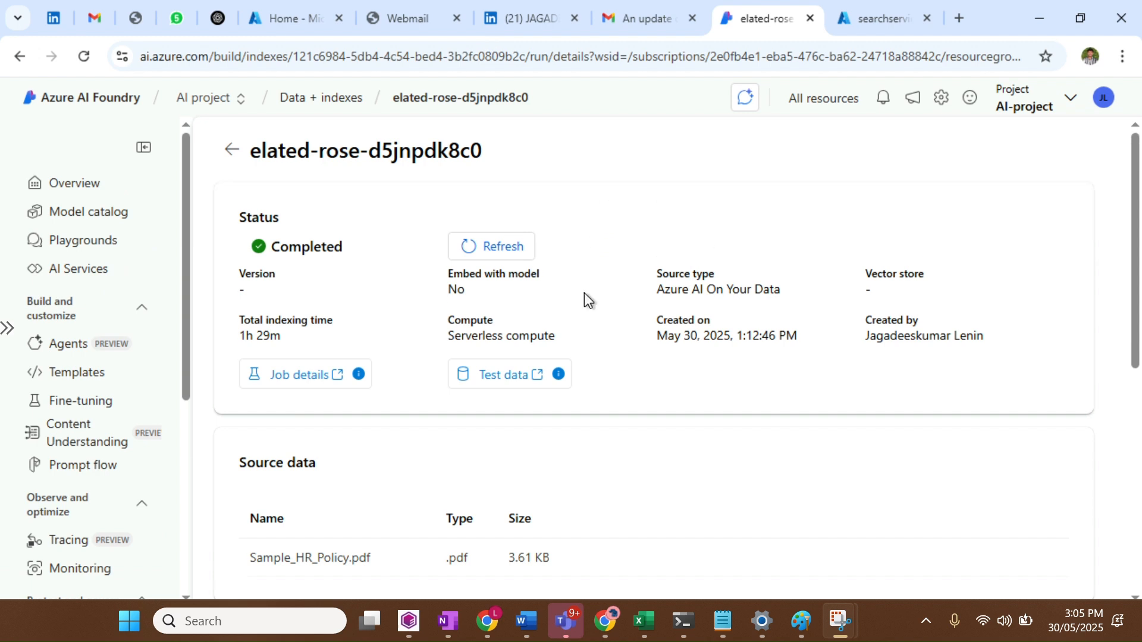
scroll(588, 298, down, 4)
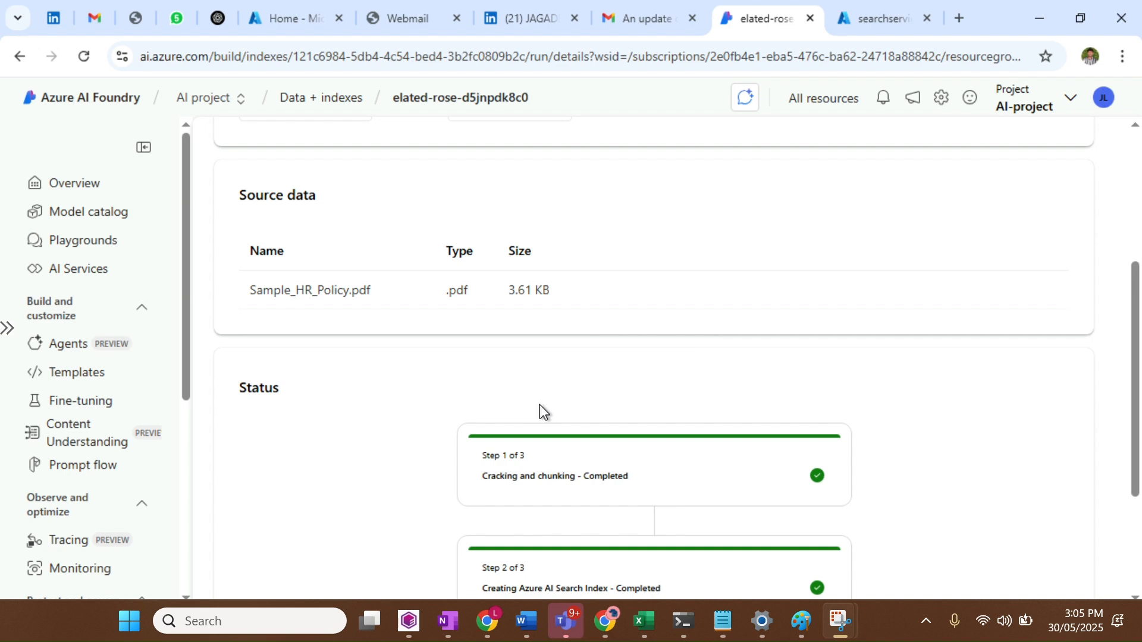
scroll(540, 405, down, 3)
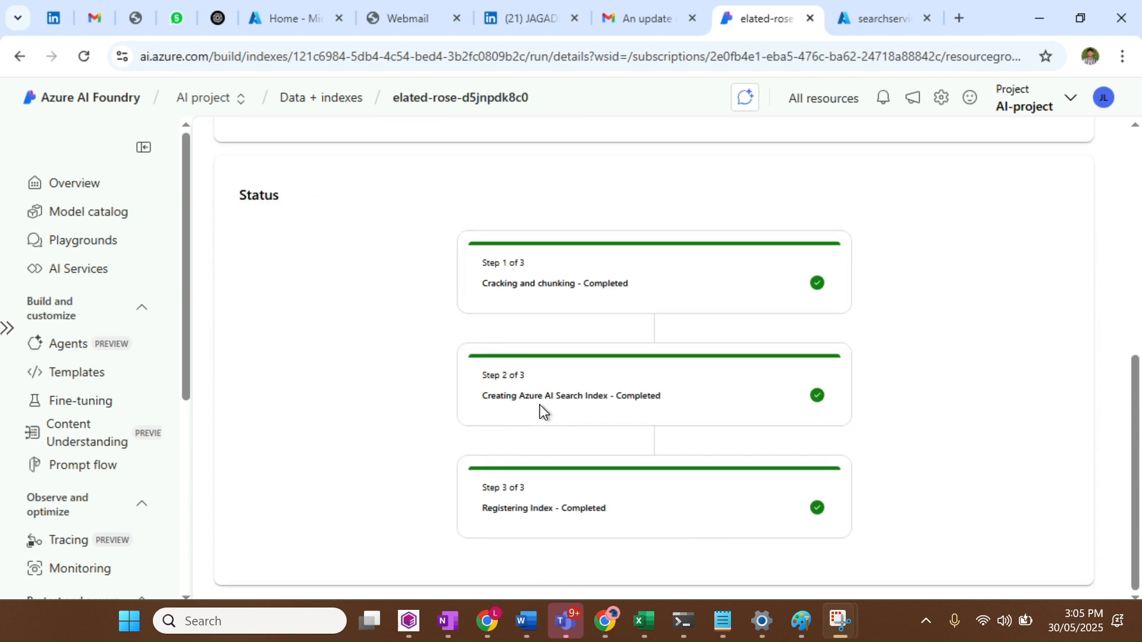
scroll(910, 326, up, 7)
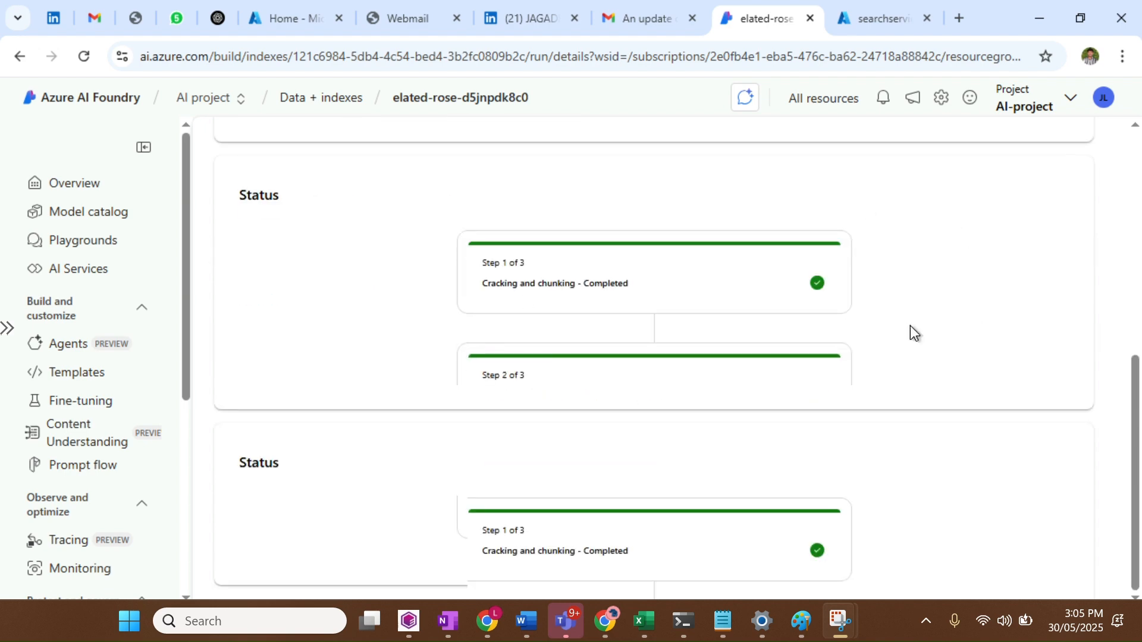
scroll(731, 323, down, 7)
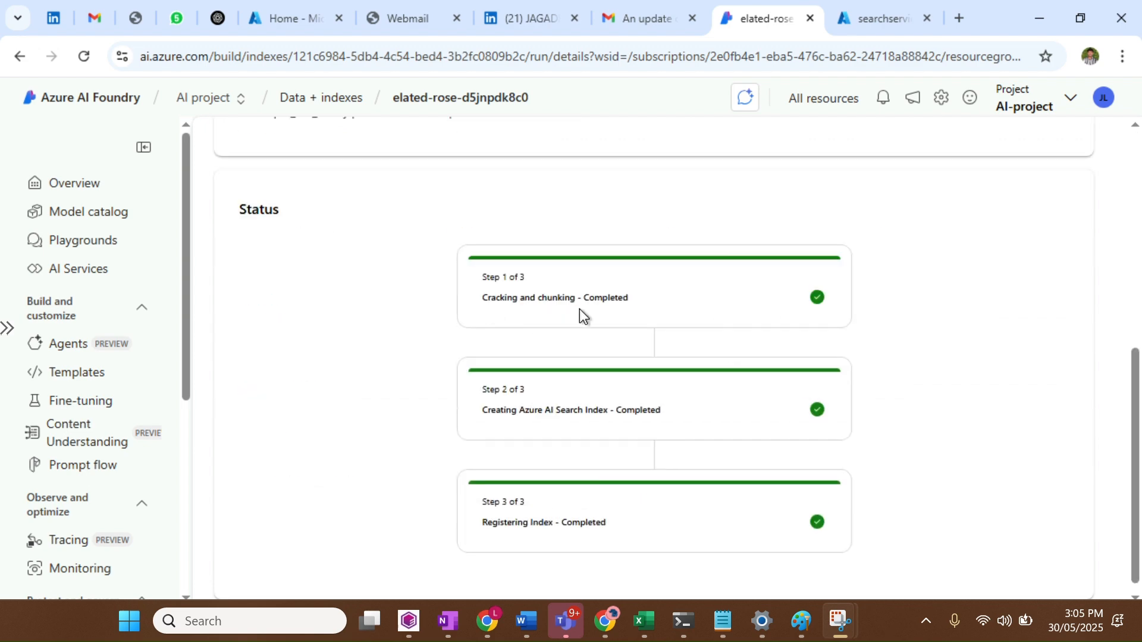
scroll(625, 355, down, 1)
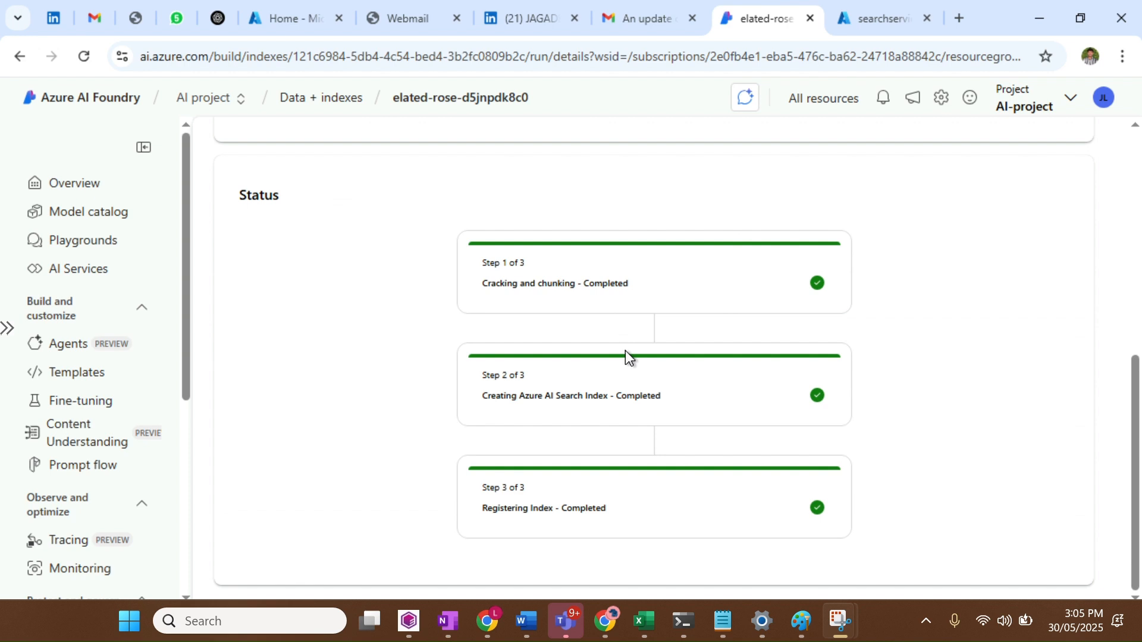
scroll(1005, 380, up, 8)
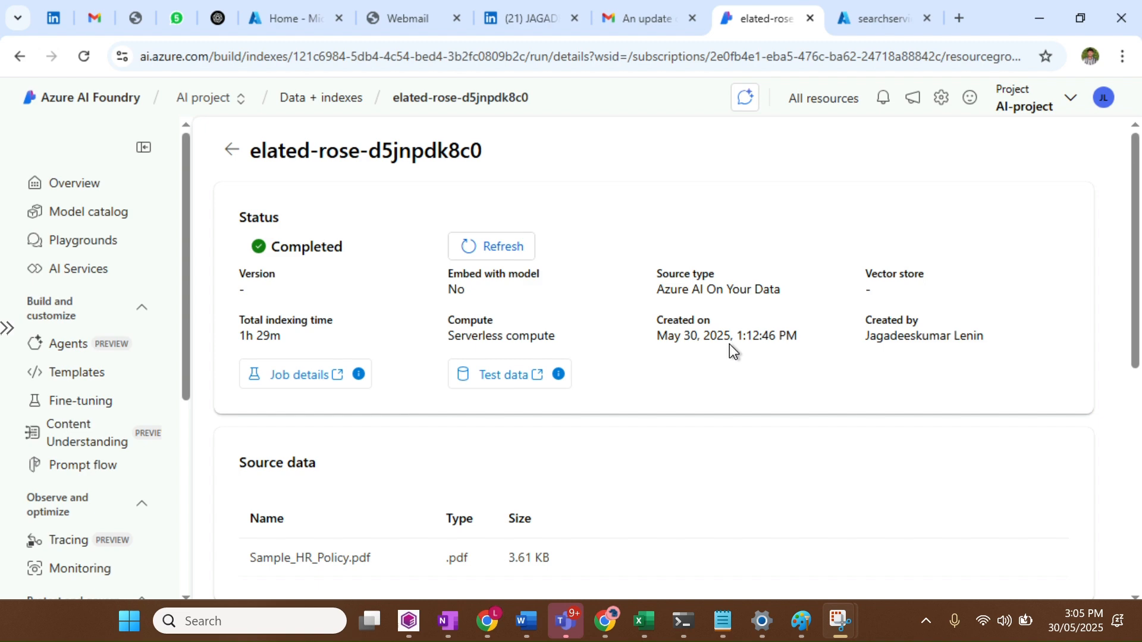
Note the index creation time, then view the Indexes list showing elated-rose-d5jnpdk8c0 as Ready
drag(706, 336, 802, 335)
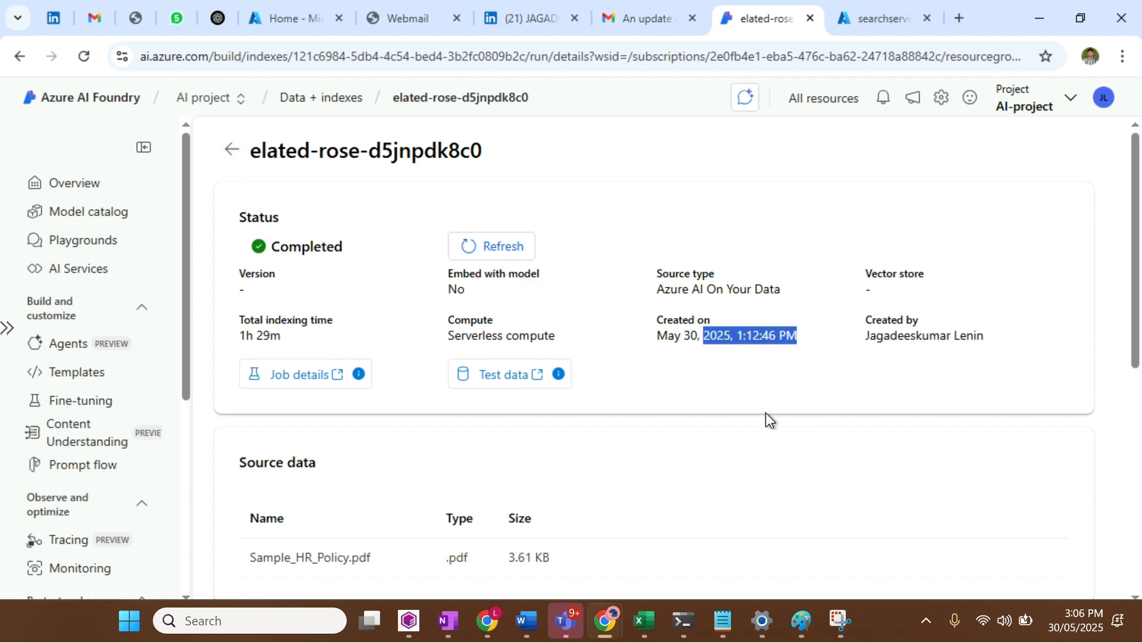
click(733, 343)
drag(732, 344, 807, 341)
click(232, 152)
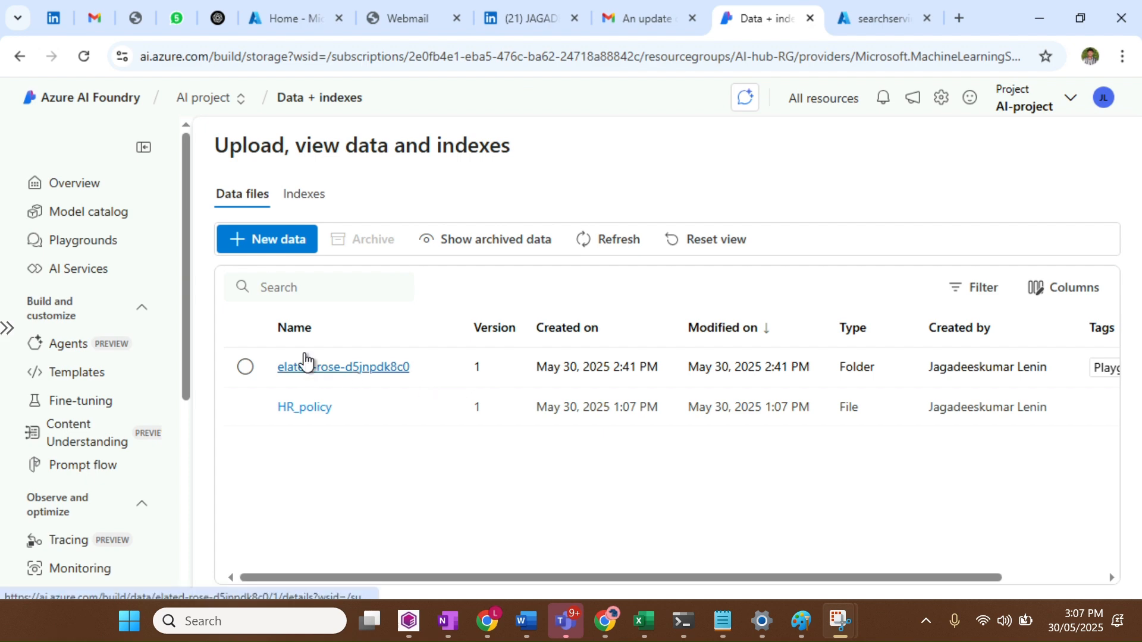
click(303, 209)
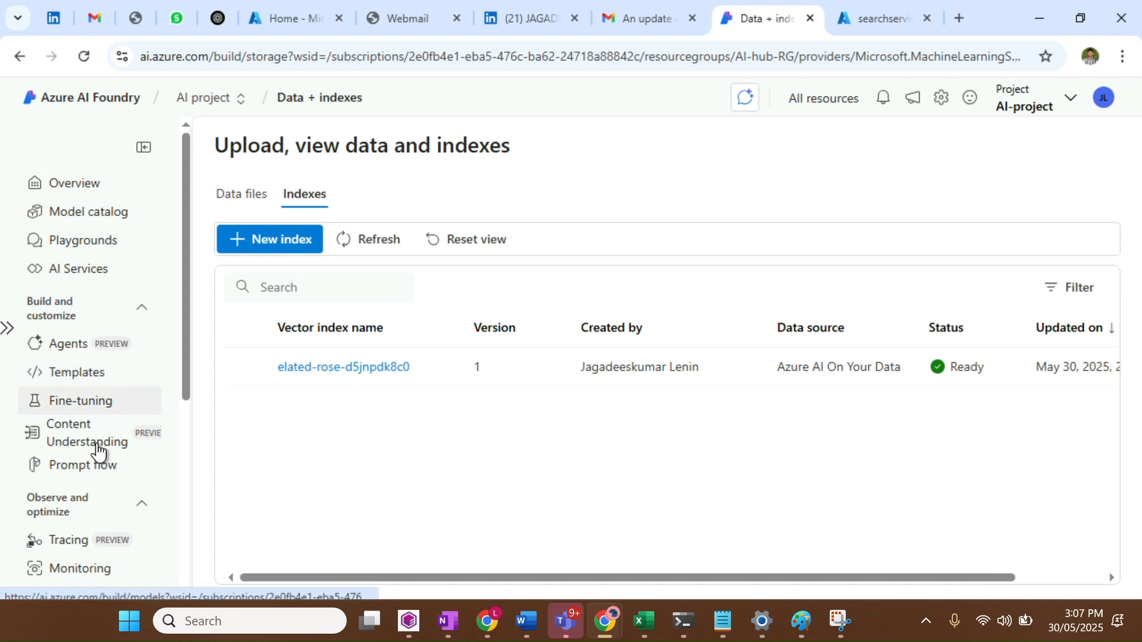
Open the prompt_flow flow from the project's Prompt flow list
click(91, 475)
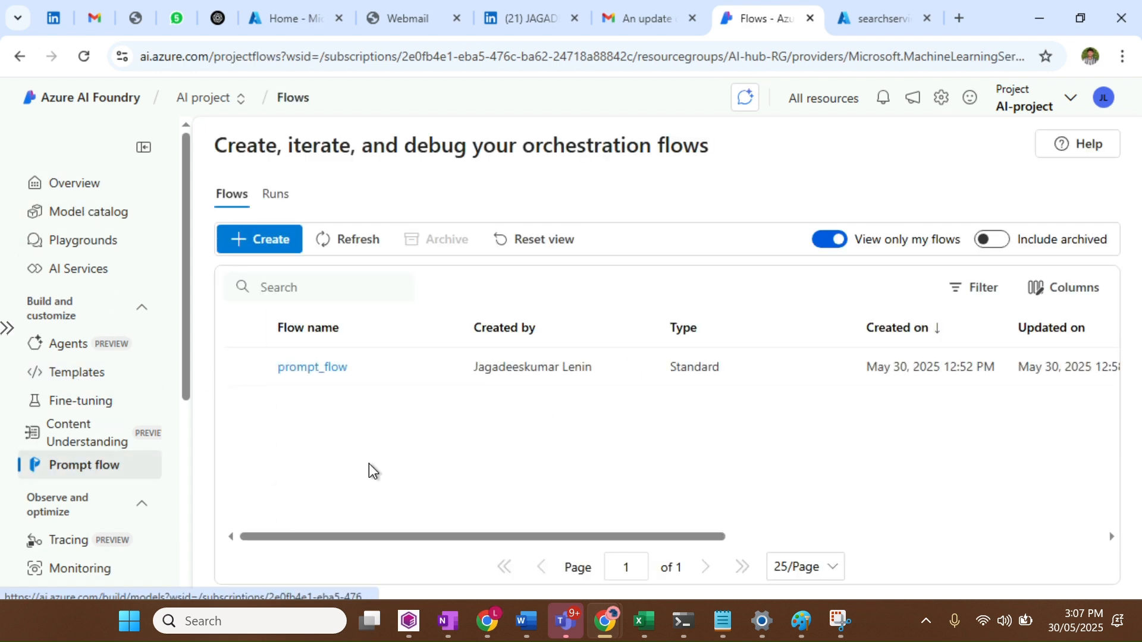
click(296, 372)
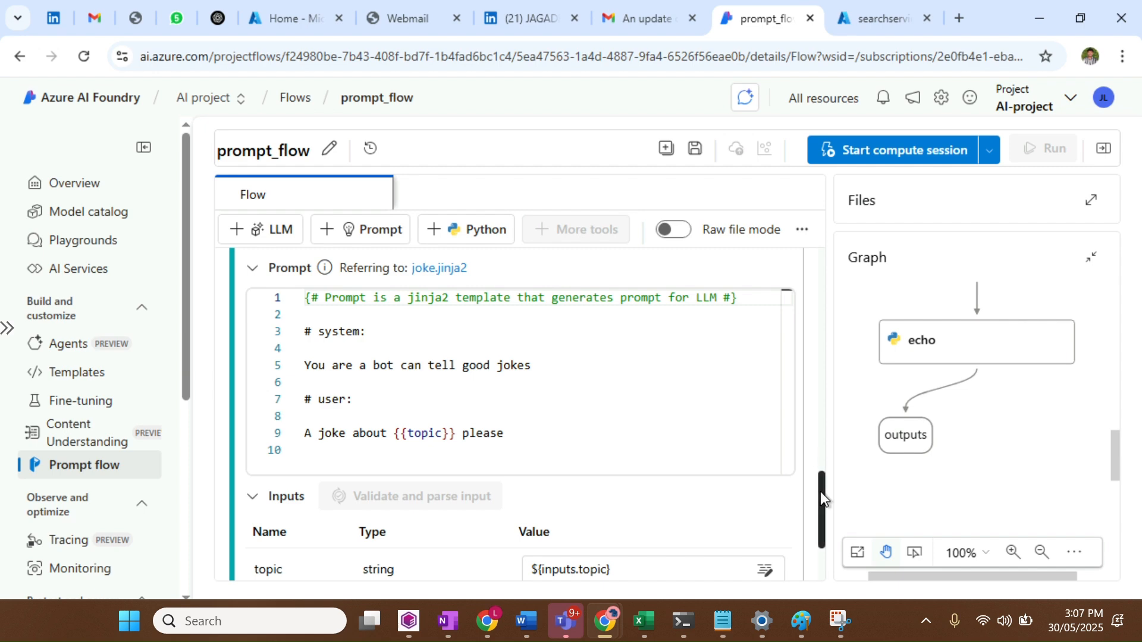
Rename the flow's topic input to 'Input'
drag(819, 492, 833, 258)
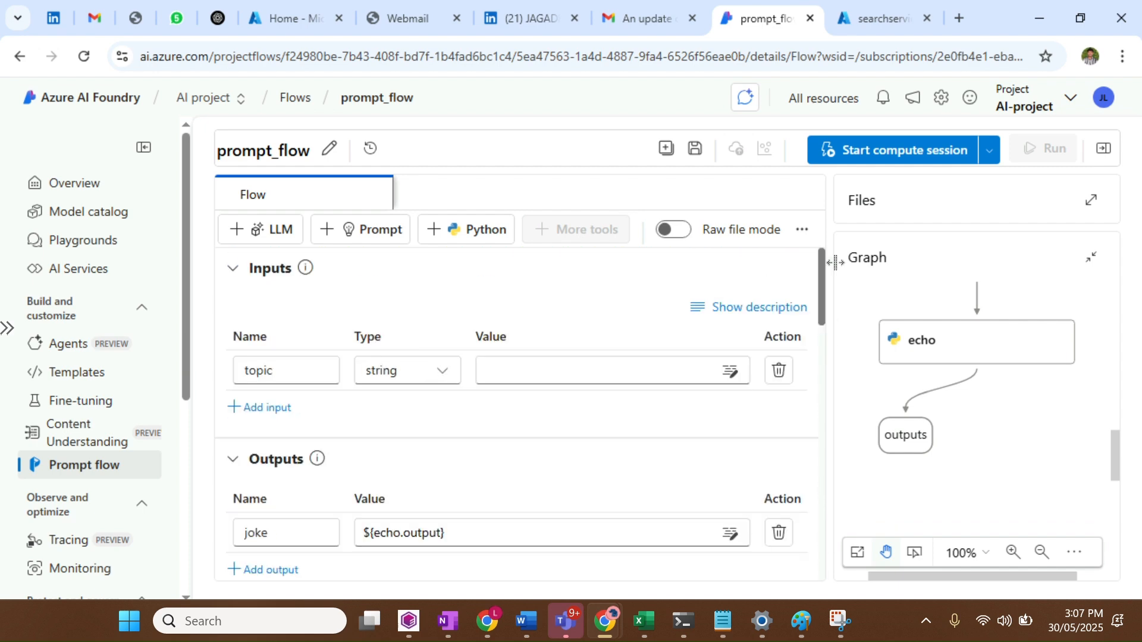
scroll(1069, 378, up, 2)
scroll(1068, 378, up, 1)
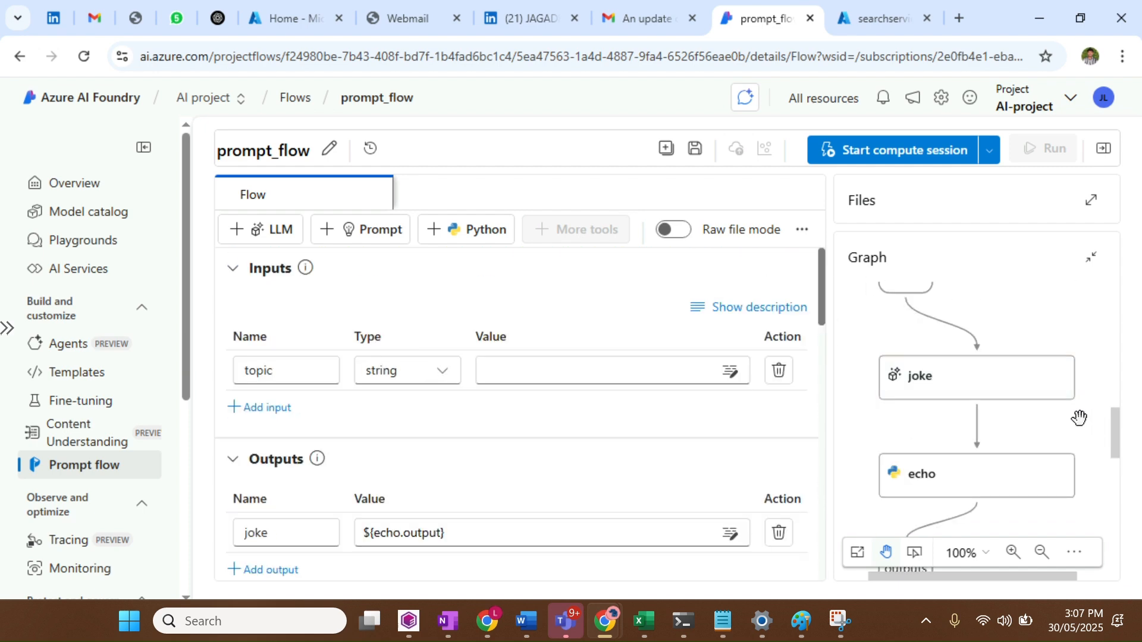
scroll(1078, 416, up, 2)
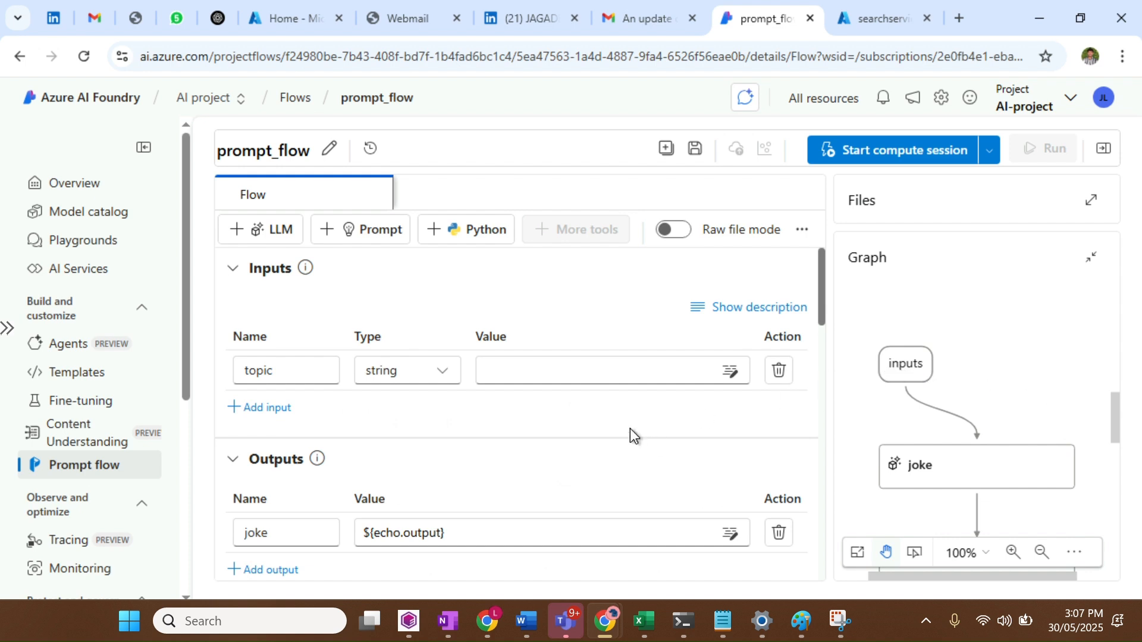
click(296, 367)
key(BackSpace)
key(BackSpace)
key(BackSpace)
key(BackSpace)
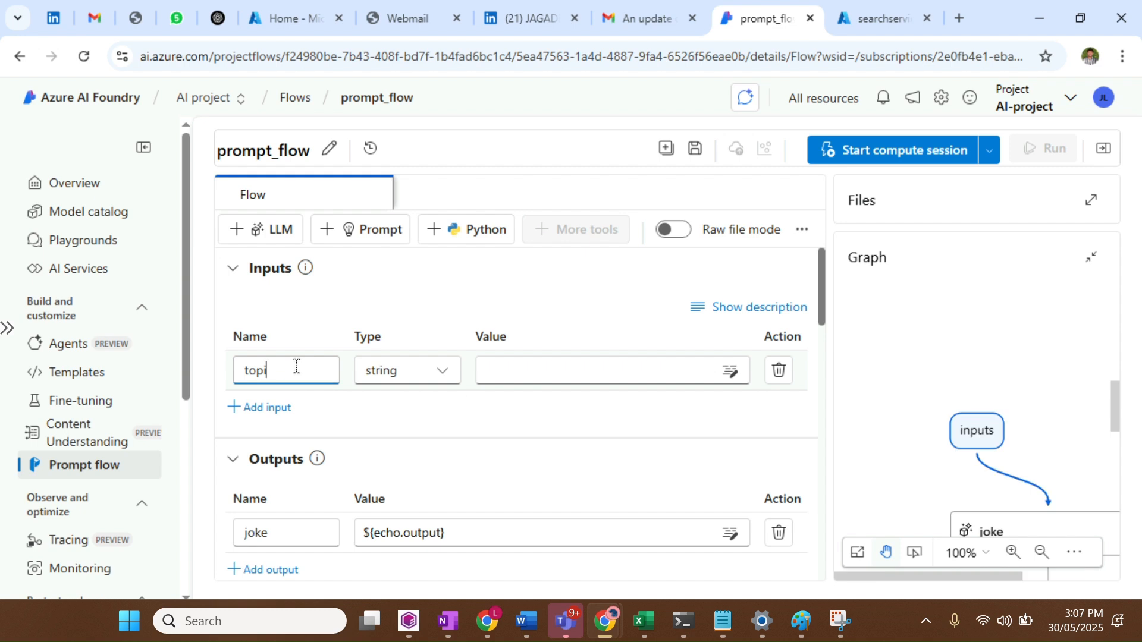
key(BackSpace)
text(Input)
Move the inputs node higher in the graph and bring up the joke node's settings
drag(979, 429, 938, 308)
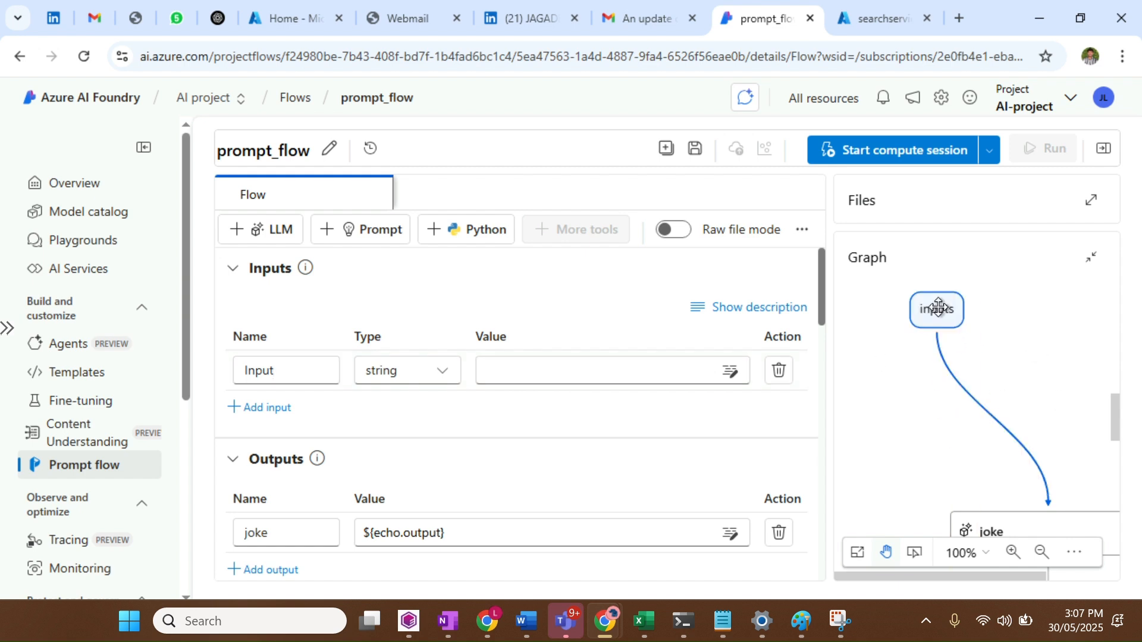
scroll(1114, 462, down, 4)
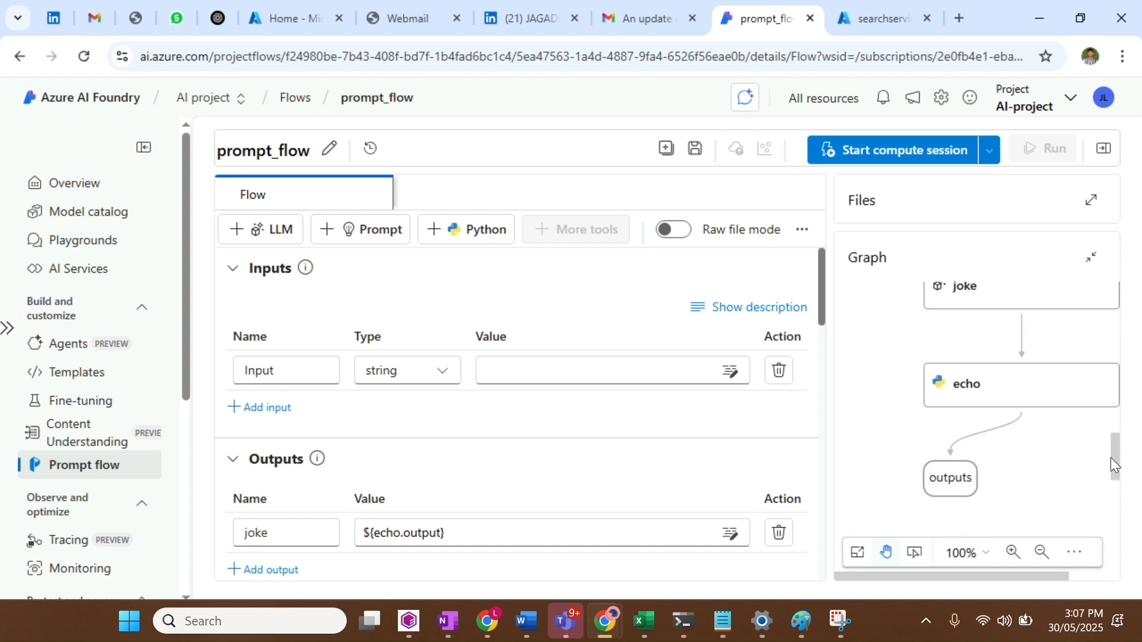
scroll(1014, 303, up, 2)
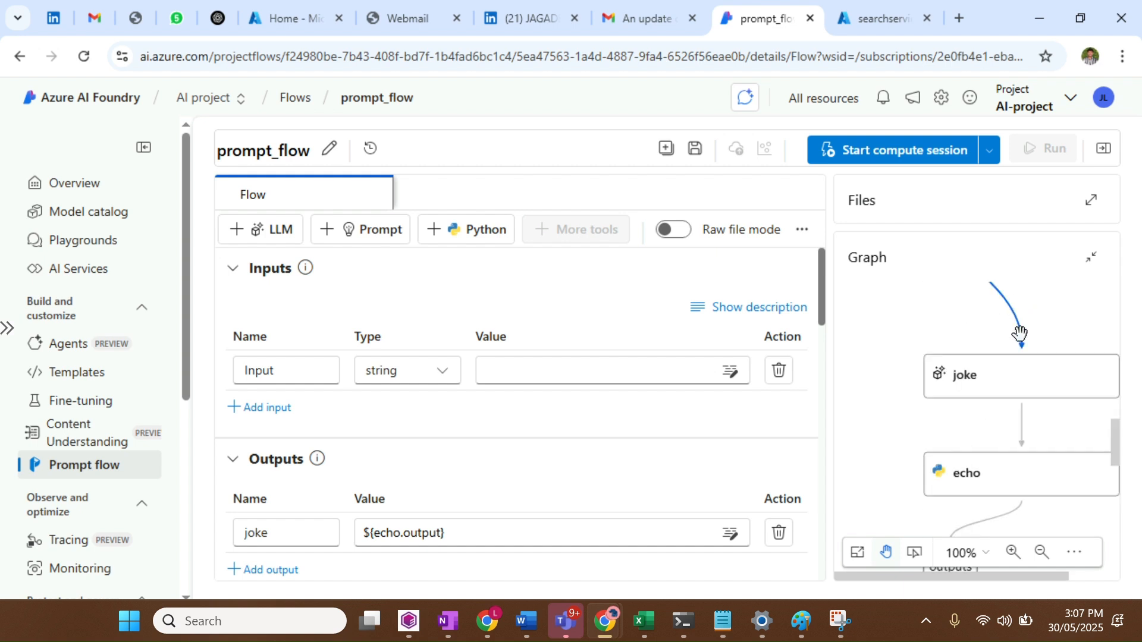
click(1008, 373)
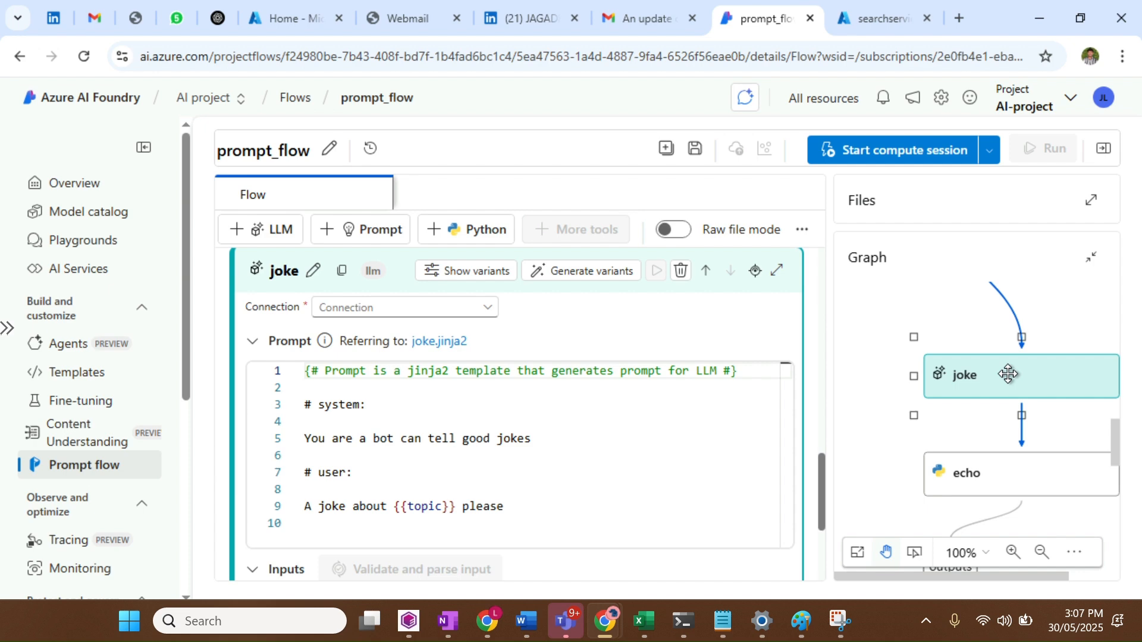
Rename the joke LLM node to 'my_LLM'
click(650, 401)
click(314, 273)
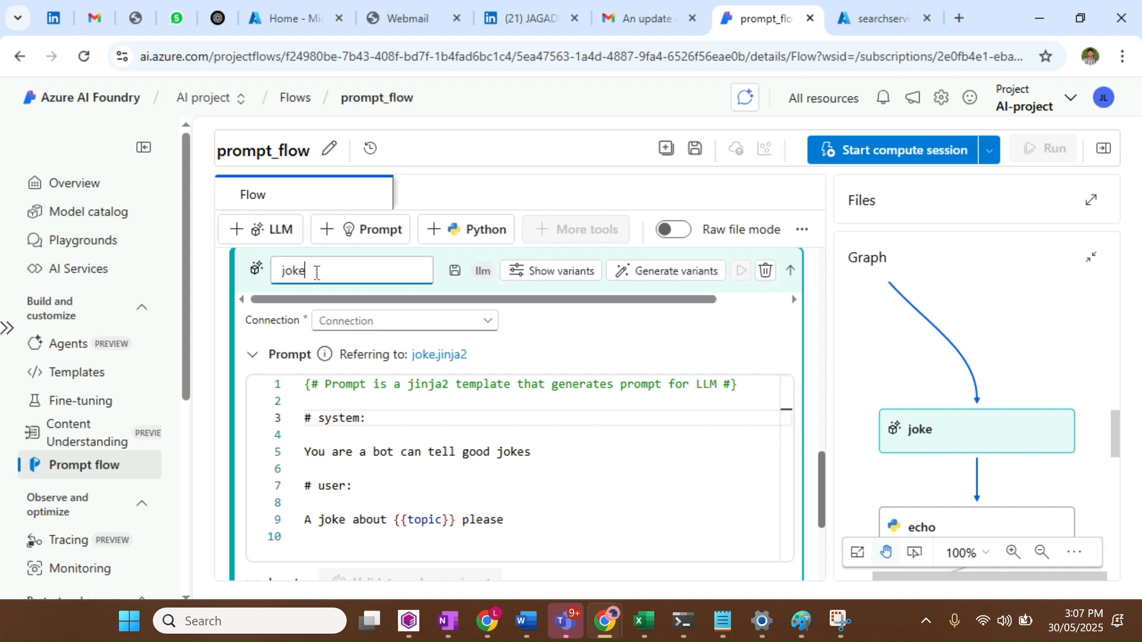
key(BackSpace)
key(BackSpace)
key(BackSpace)
key(BackSpace)
text(my_LLM)
key(Return)
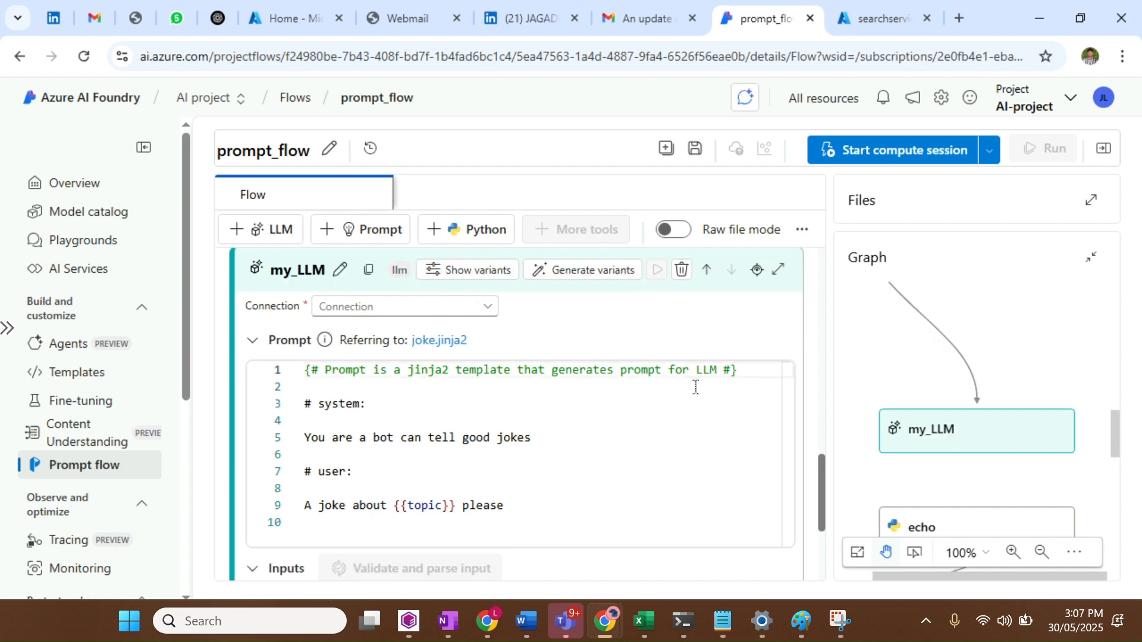
drag(1114, 419, 1115, 448)
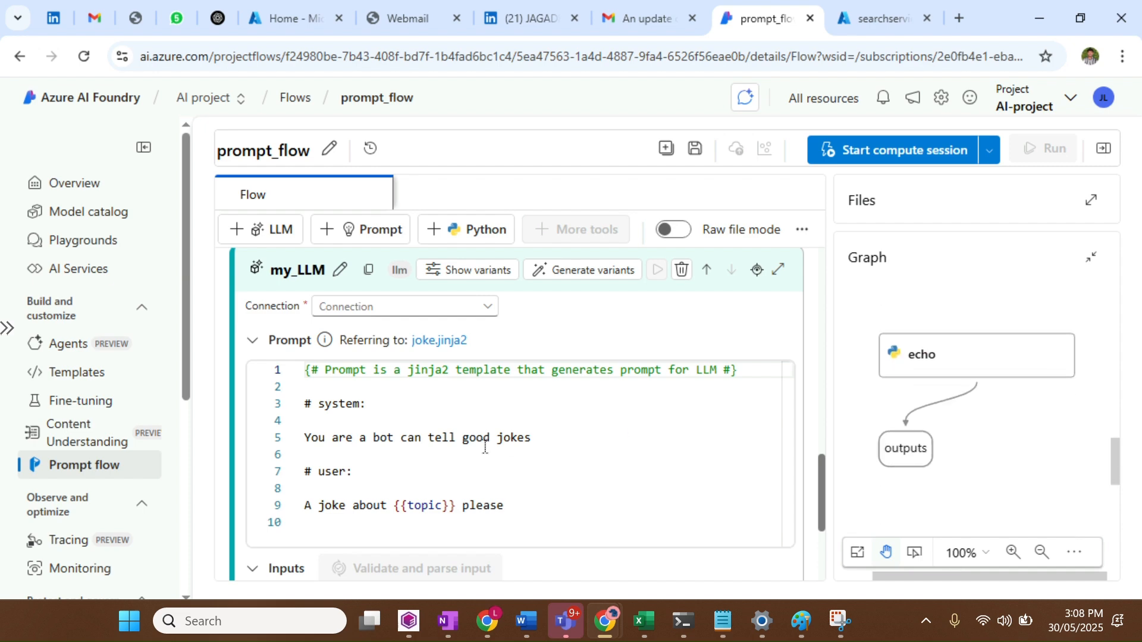
scroll(485, 448, up, 1)
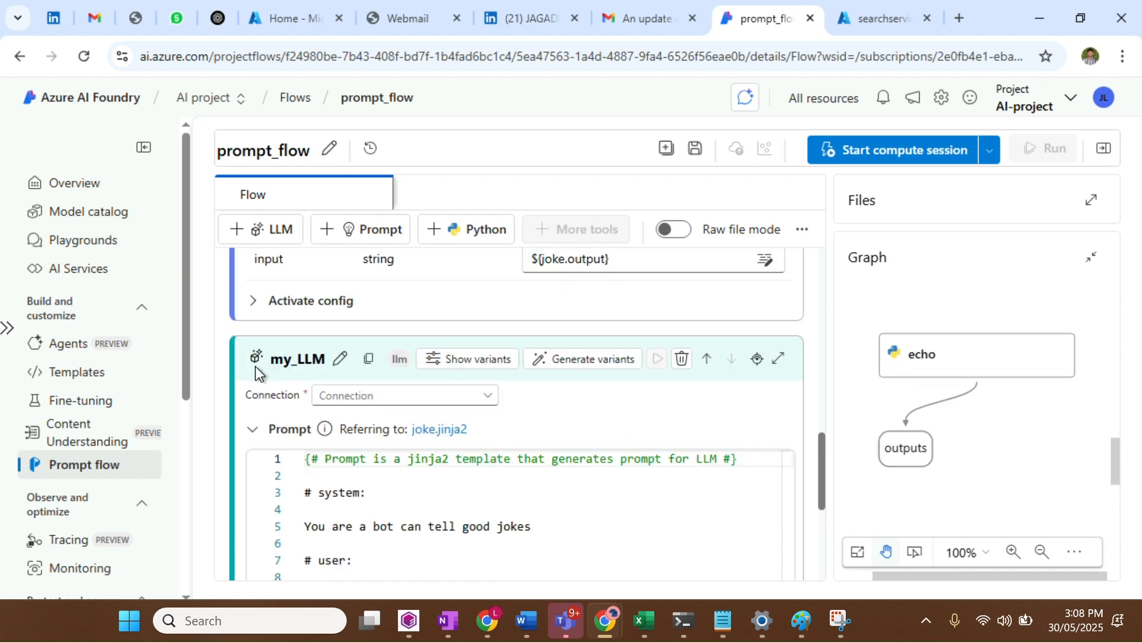
click(252, 430)
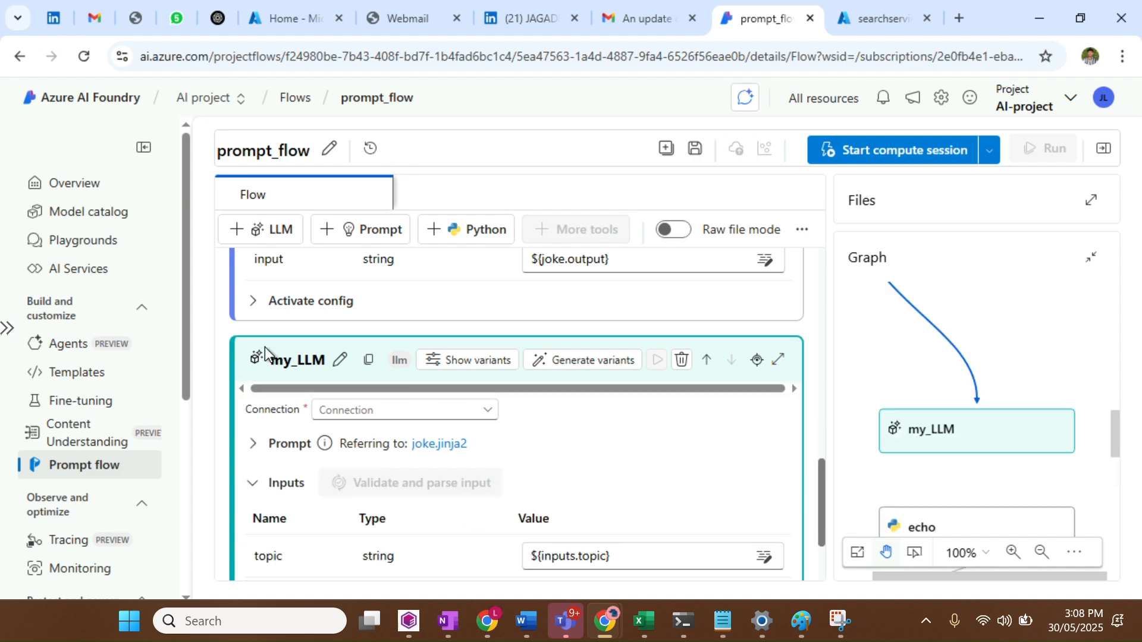
click(453, 425)
click(452, 437)
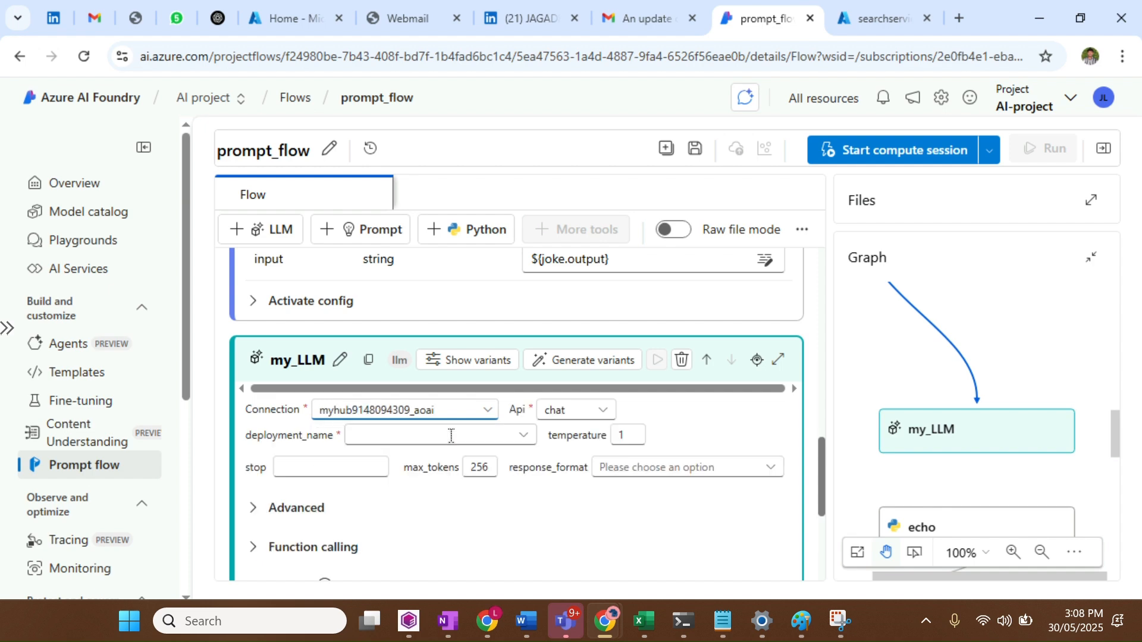
click(479, 440)
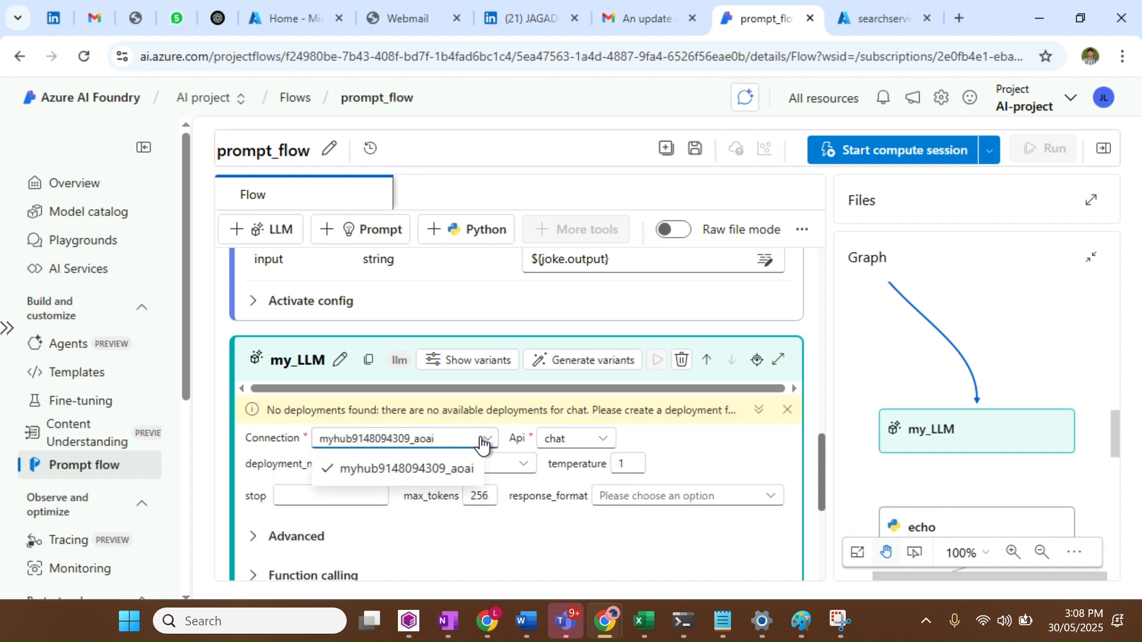
click(503, 467)
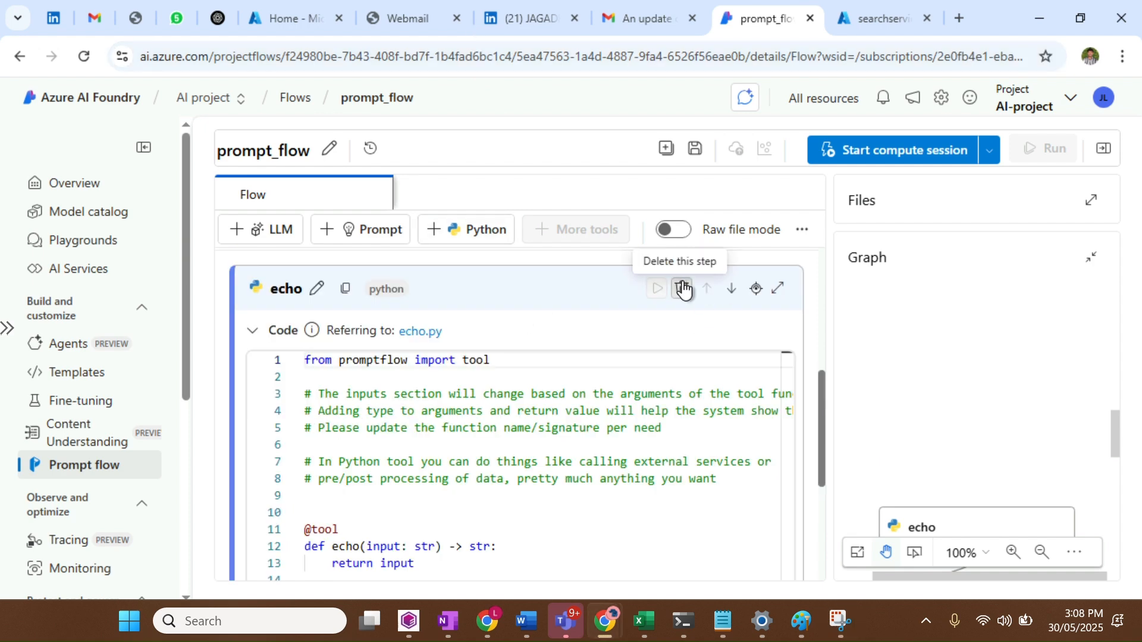
Delete the echo step and rename the joke output to My_output, choosing its value
click(682, 289)
click(784, 384)
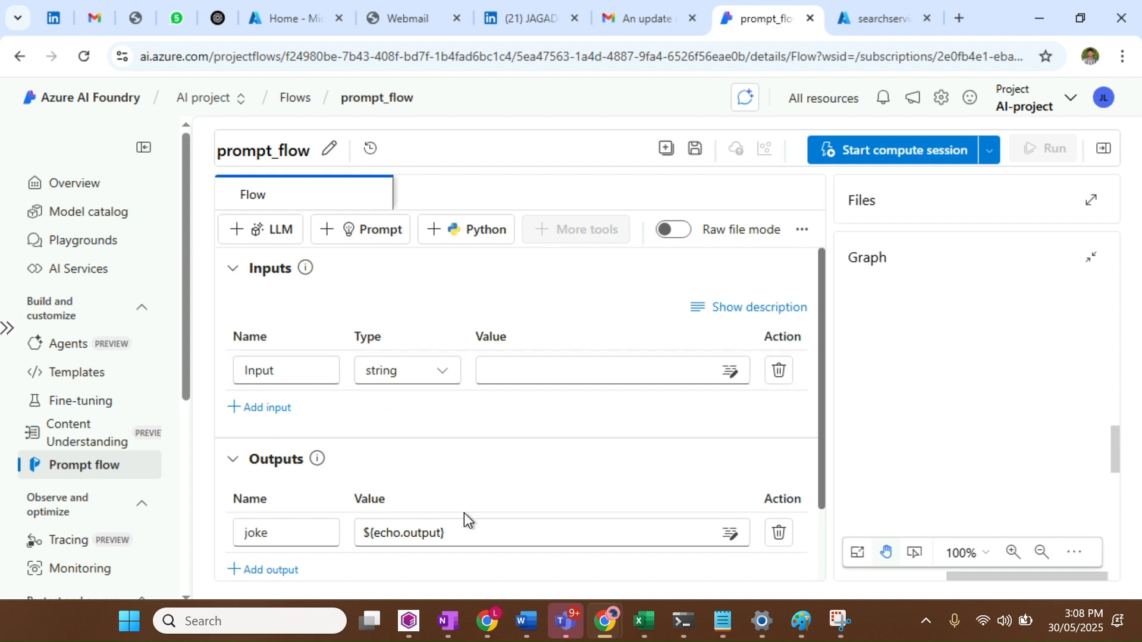
scroll(465, 520, down, 1)
click(311, 443)
key(BackSpace)
key(BackSpace)
key(BackSpace)
key(BackSpace)
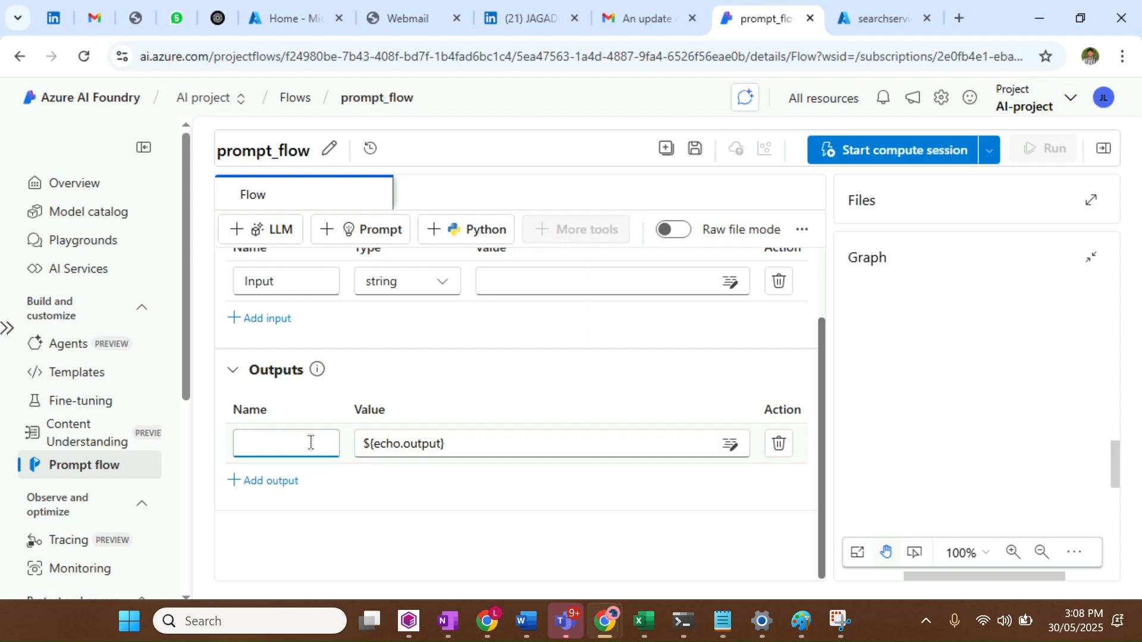
text(My_output)
click(505, 442)
click(553, 380)
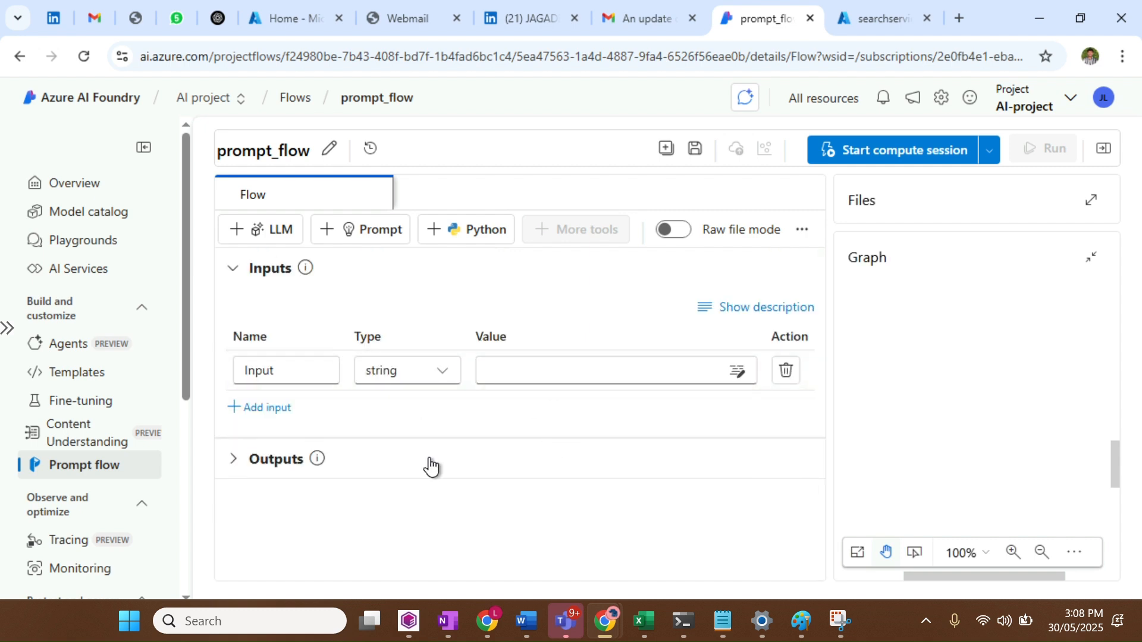
Expand the flow outputs to show My_output mapped to ${echo.output}, and save the flow
click(276, 470)
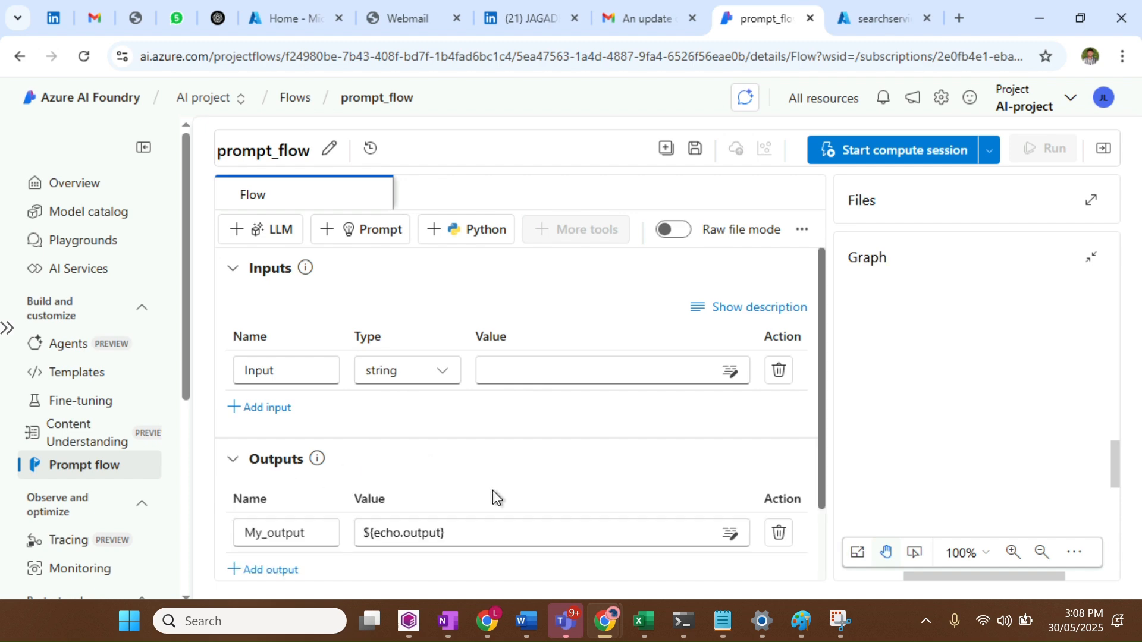
scroll(491, 497, down, 1)
scroll(492, 497, up, 1)
click(695, 148)
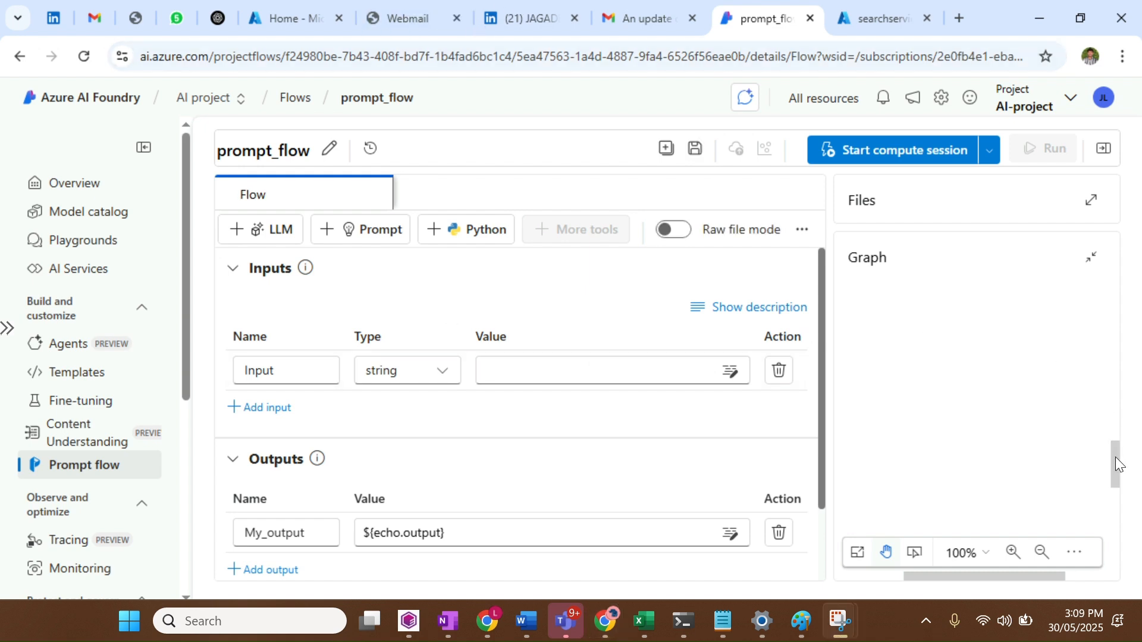
drag(1115, 462, 1116, 353)
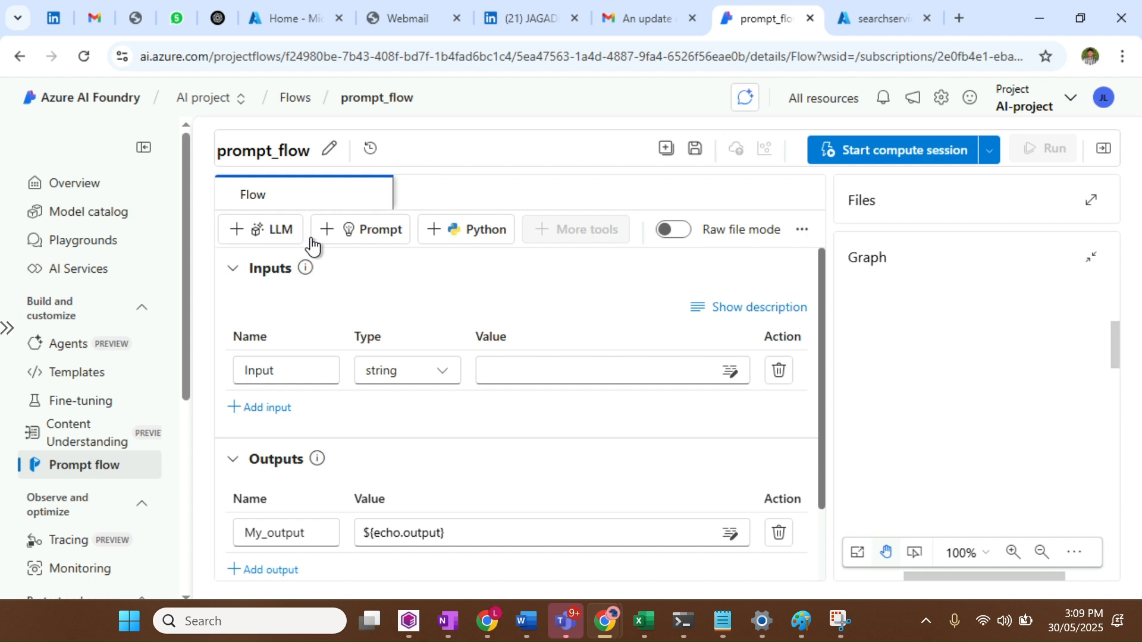
click(266, 231)
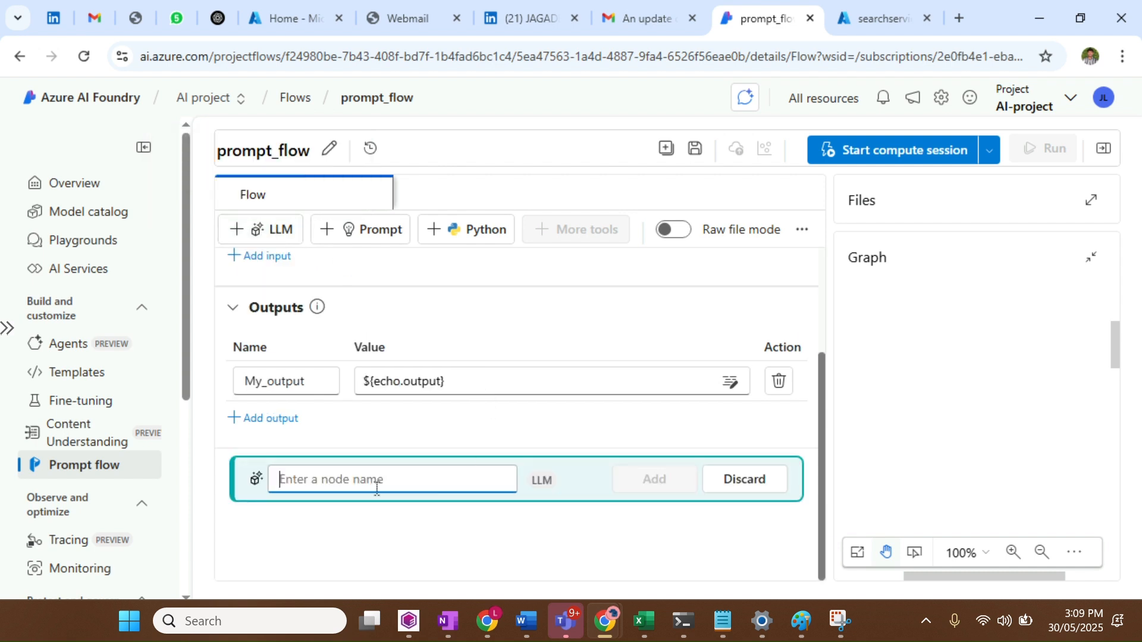
text(My)
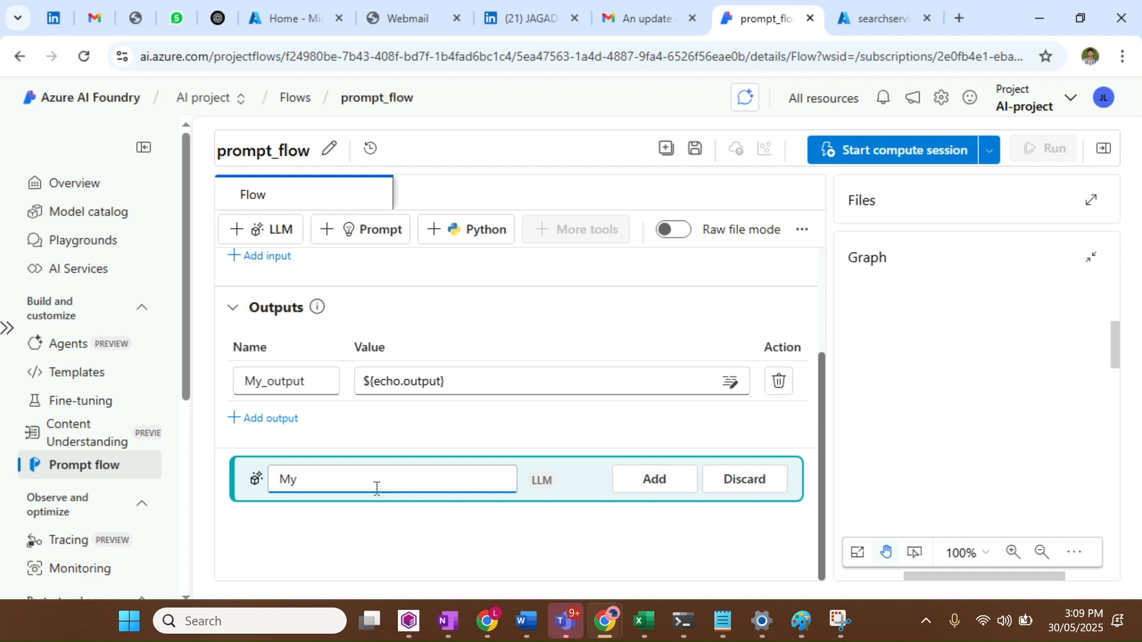
text(_LLM)
click(674, 476)
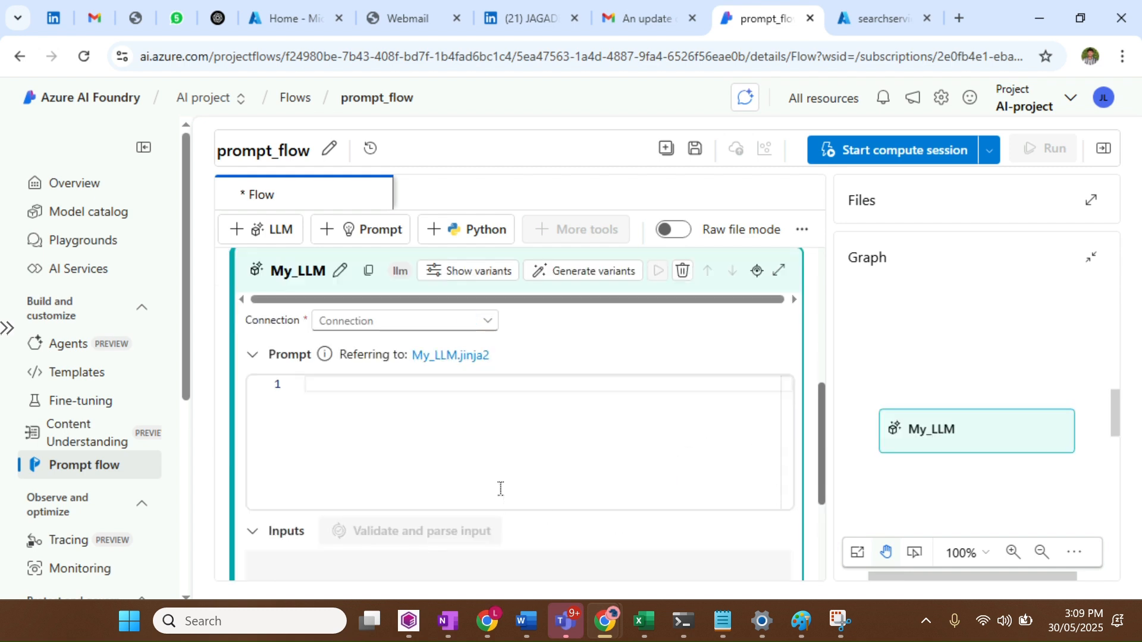
click(483, 328)
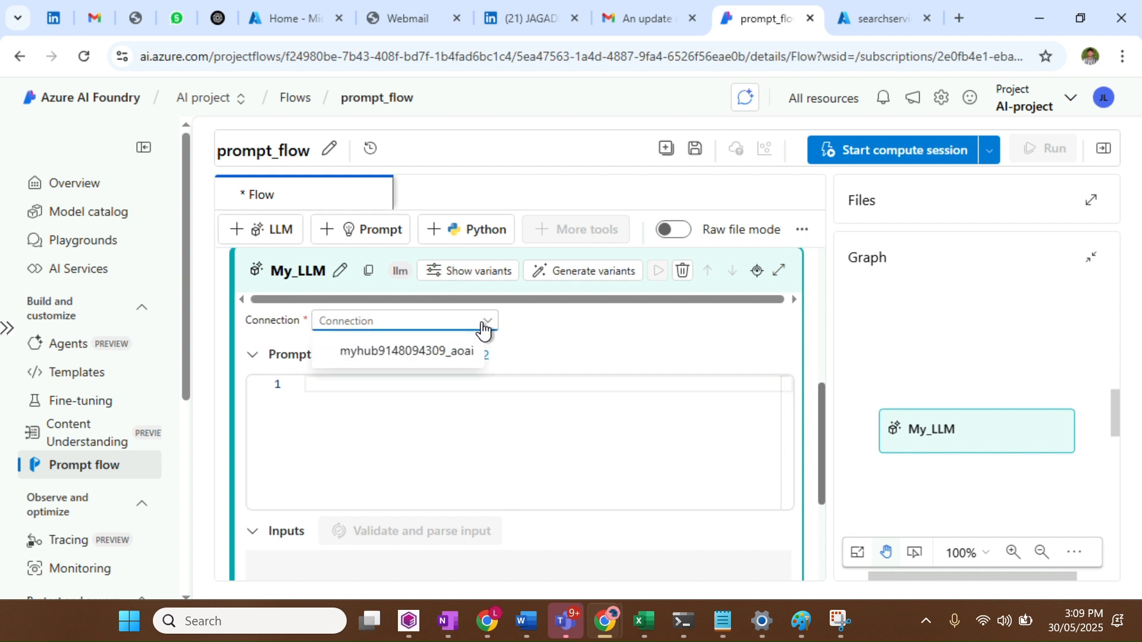
click(382, 354)
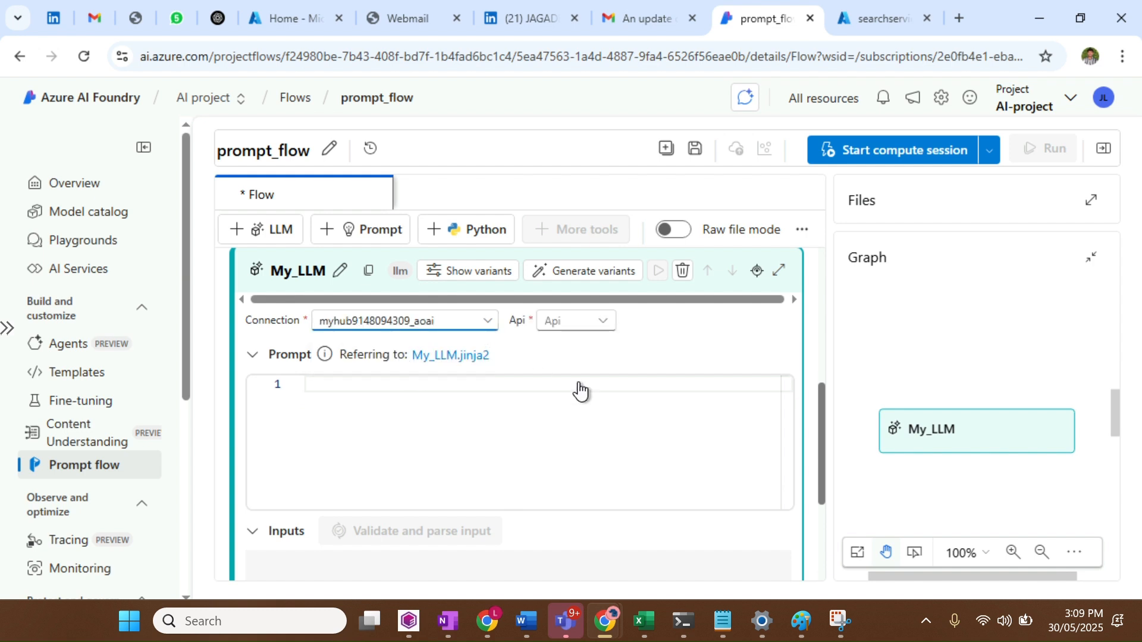
click(577, 321)
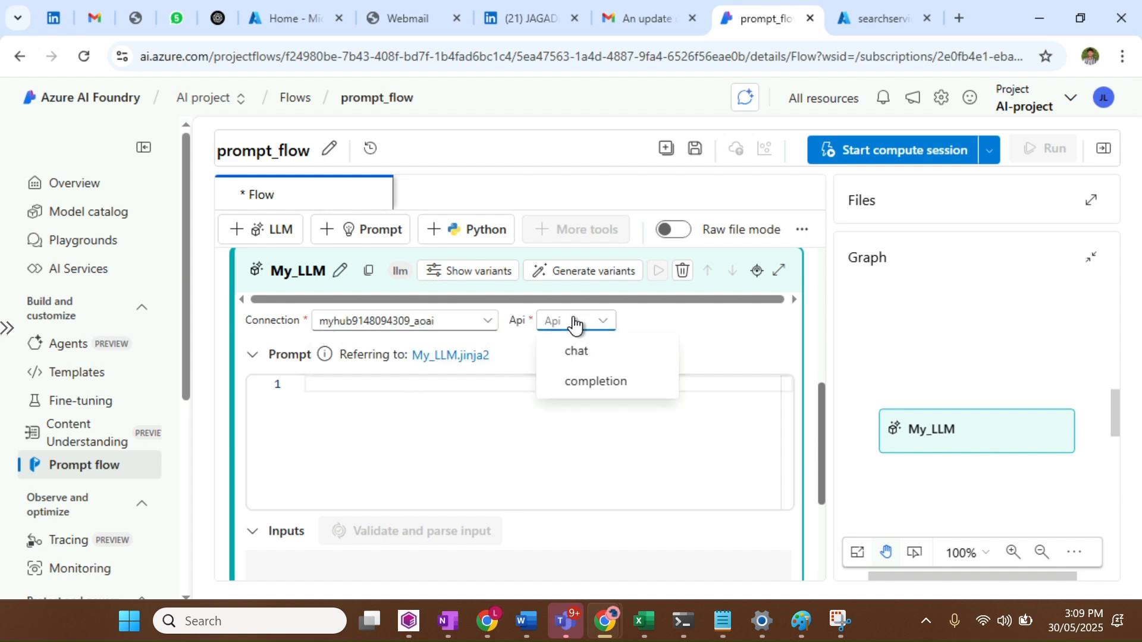
click(571, 355)
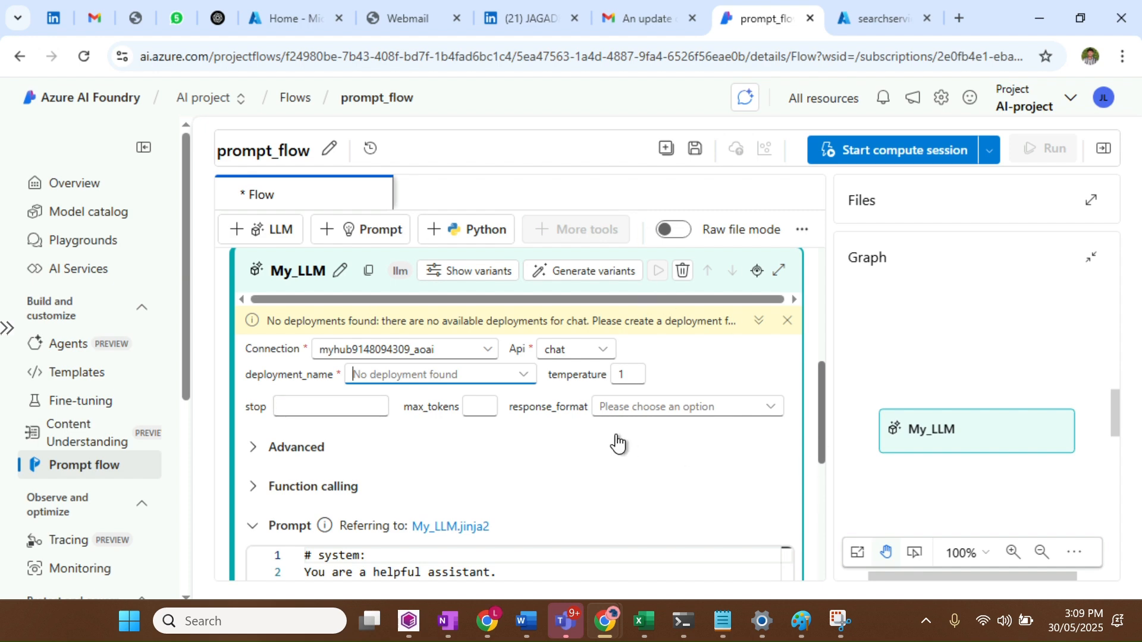
scroll(617, 443, down, 3)
scroll(616, 444, up, 8)
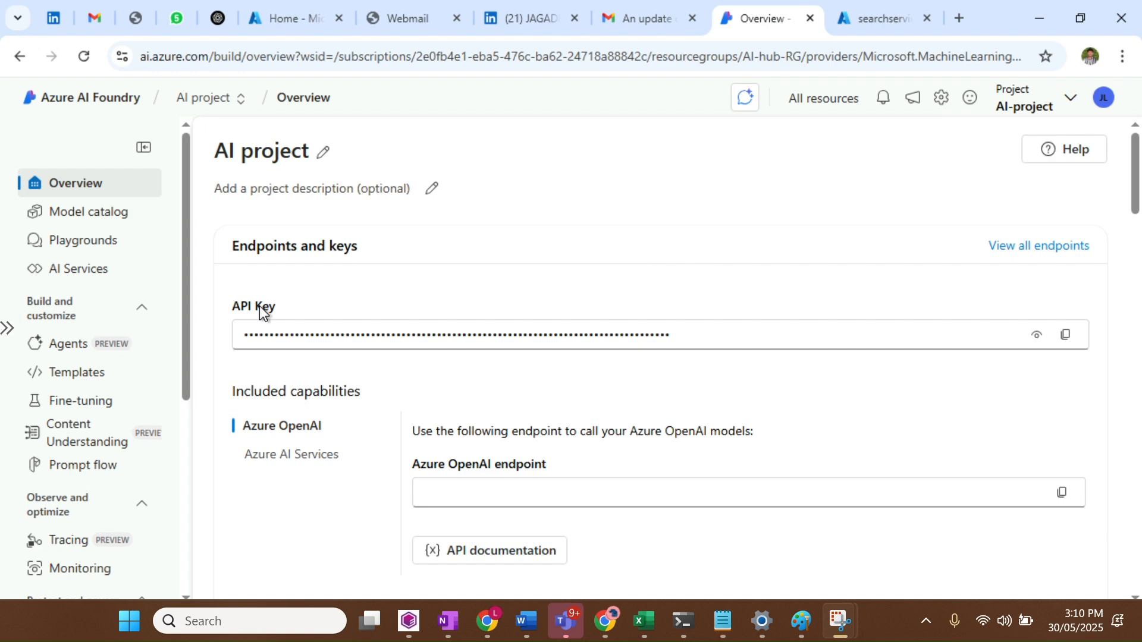
From the chat playground, start a new deployment and select gpt-4-32k from the gpt search results
click(71, 254)
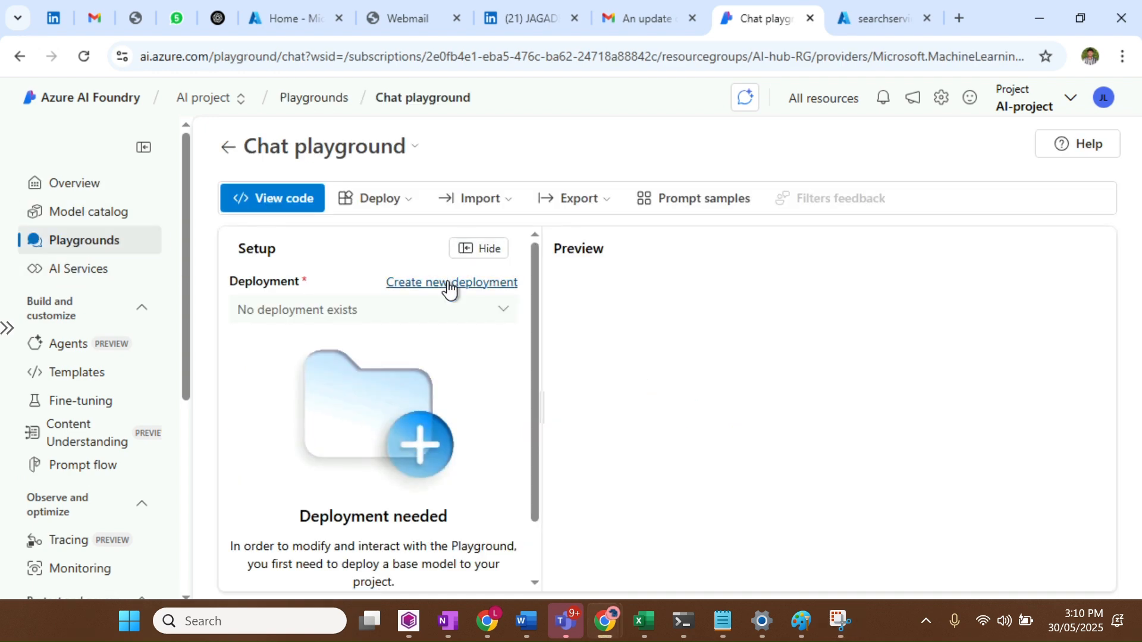
click(450, 285)
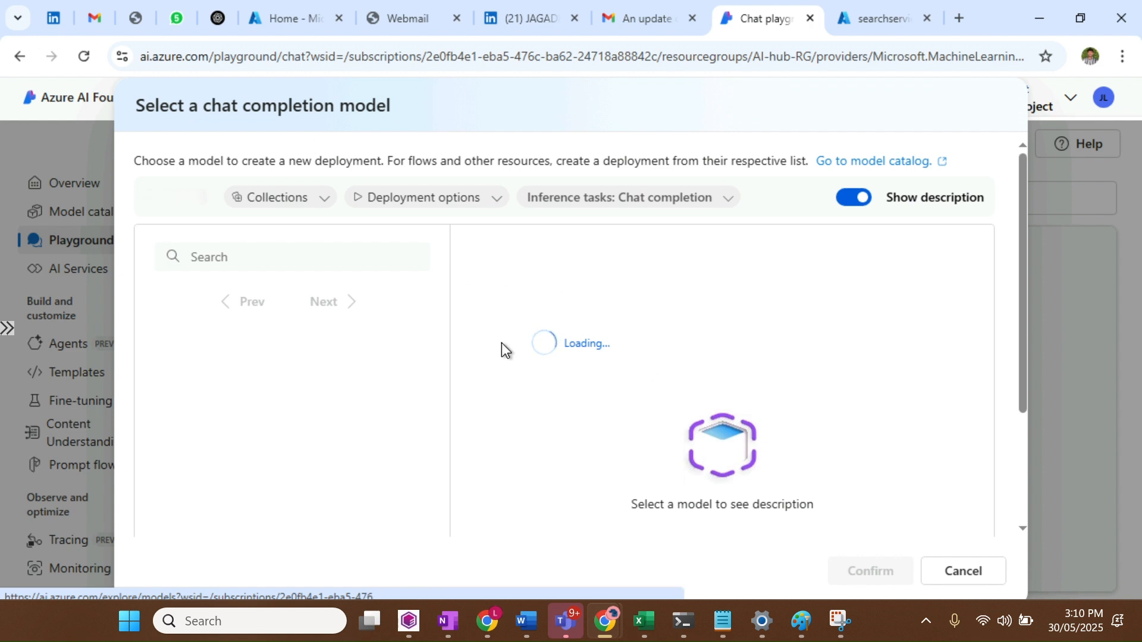
click(254, 257)
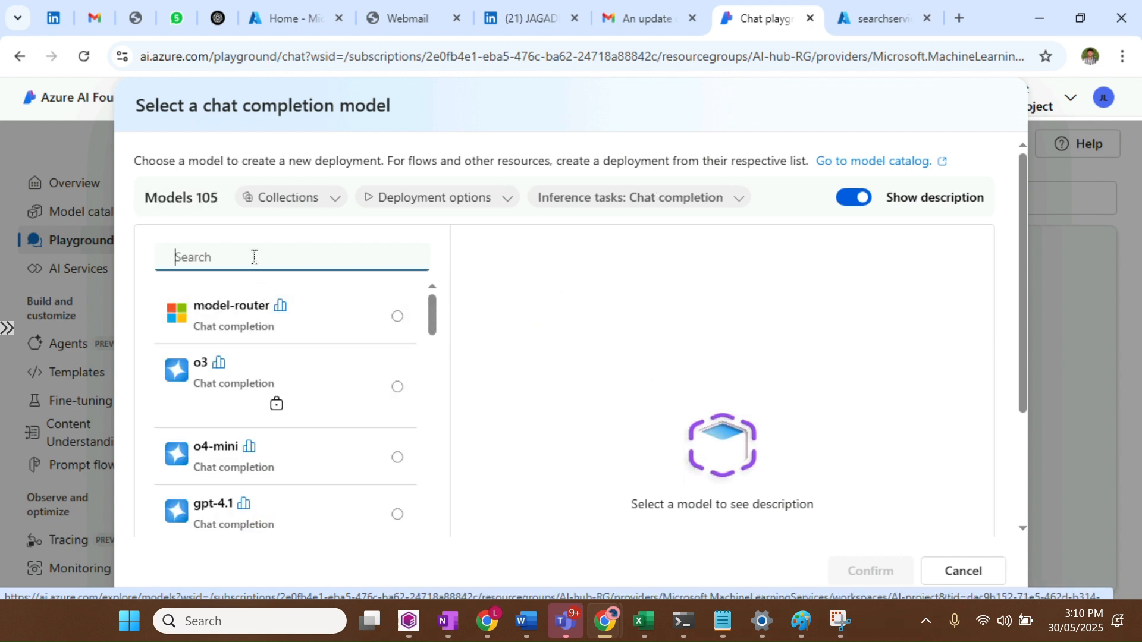
text(chag)
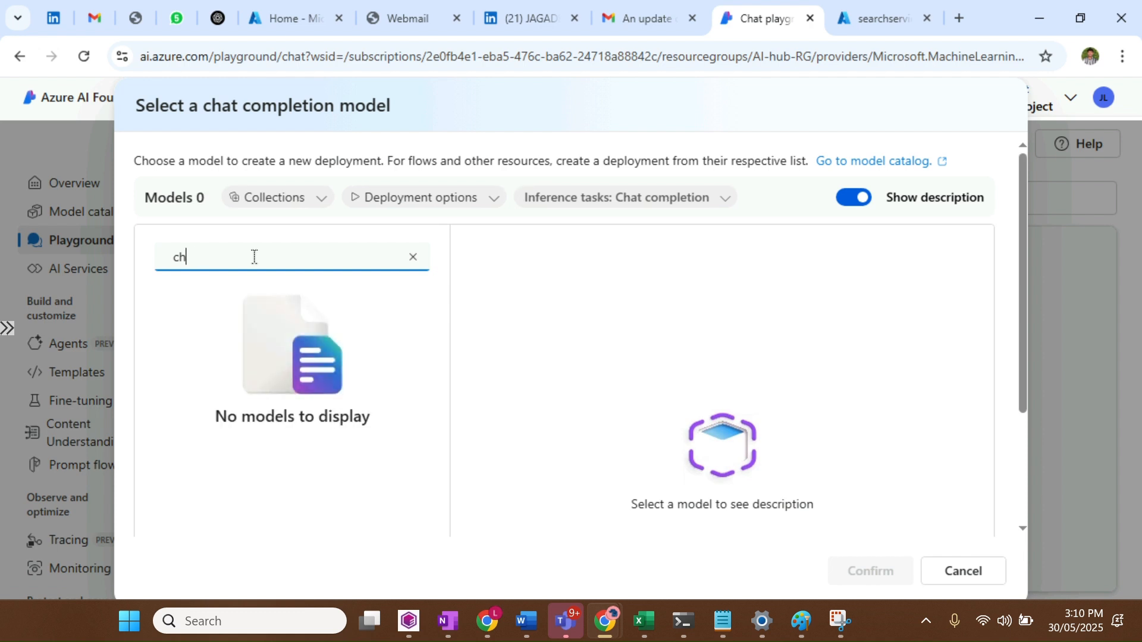
key(BackSpace)
key(BackSpace)
text(gpt)
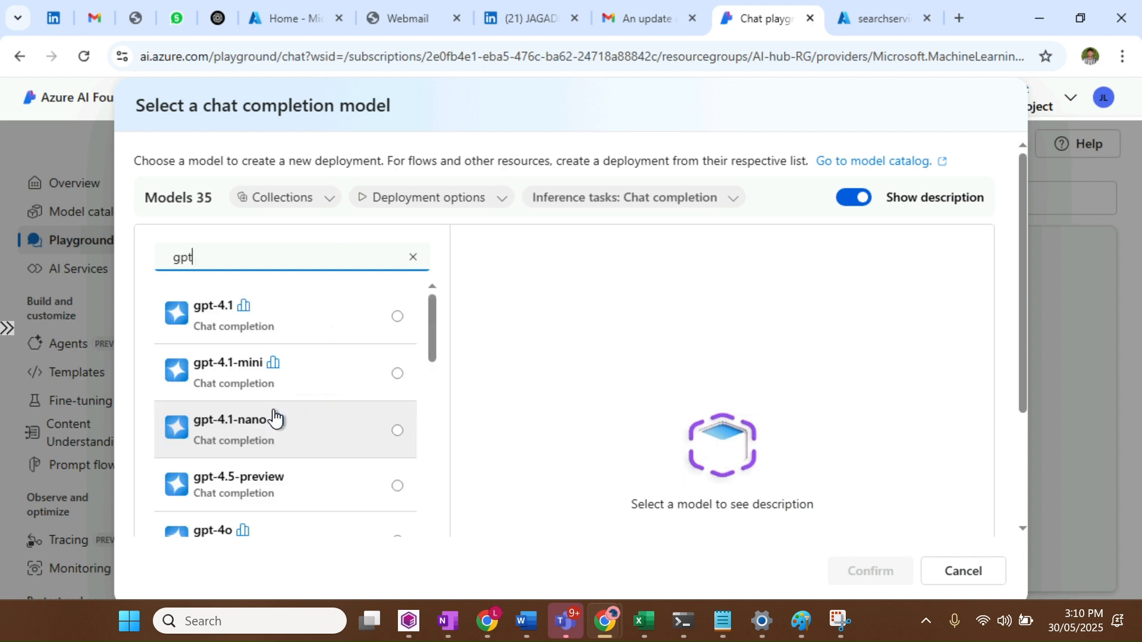
scroll(273, 418, down, 5)
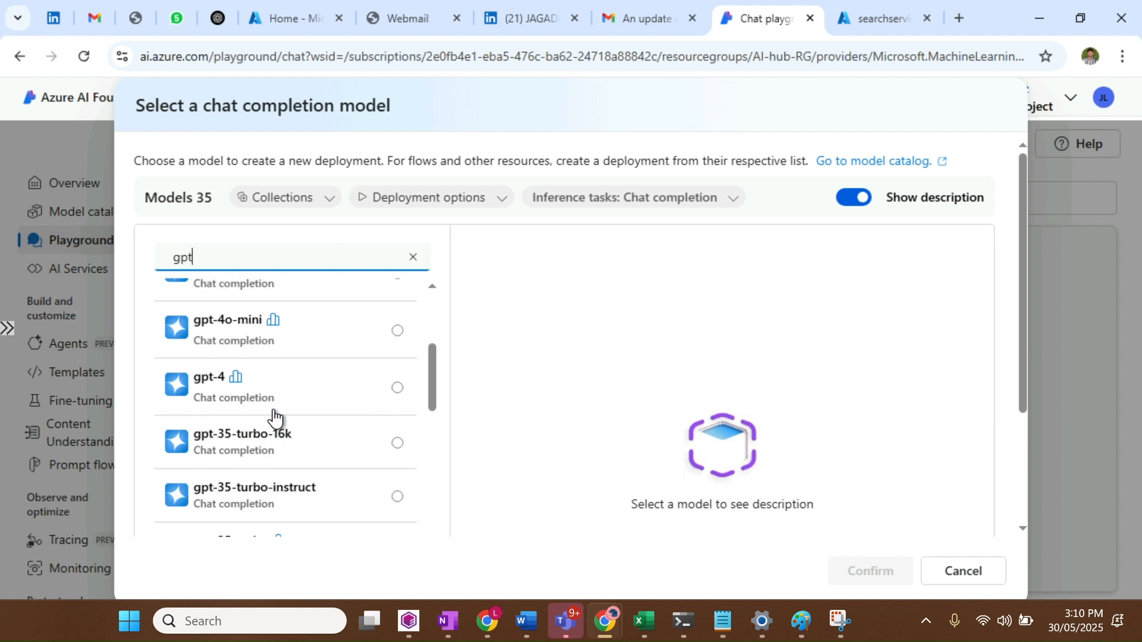
scroll(273, 418, down, 1)
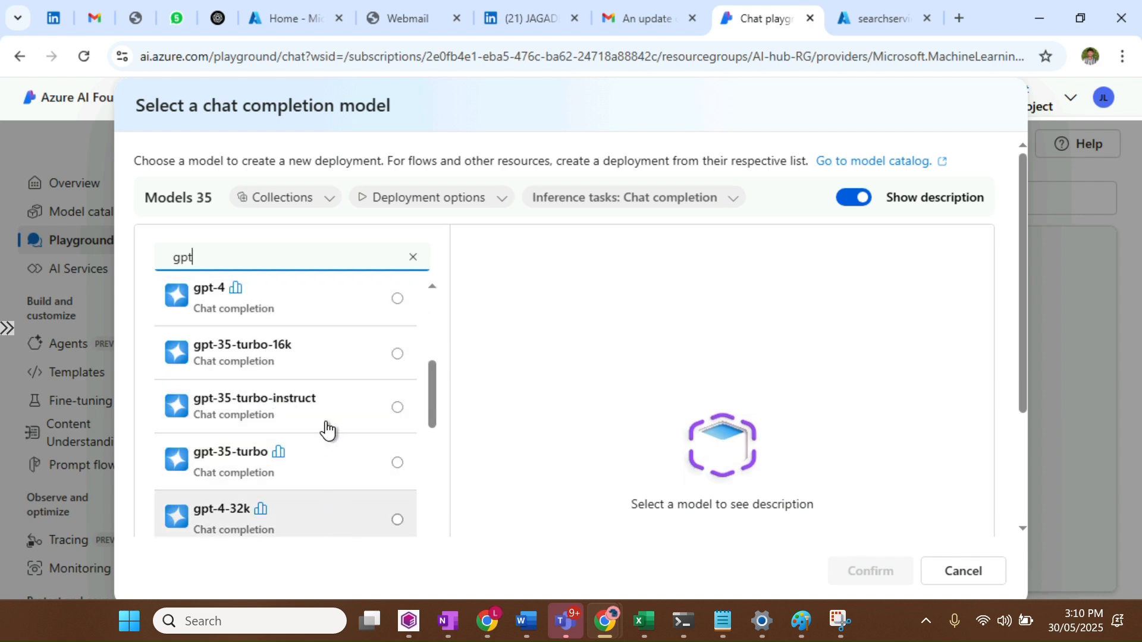
click(319, 372)
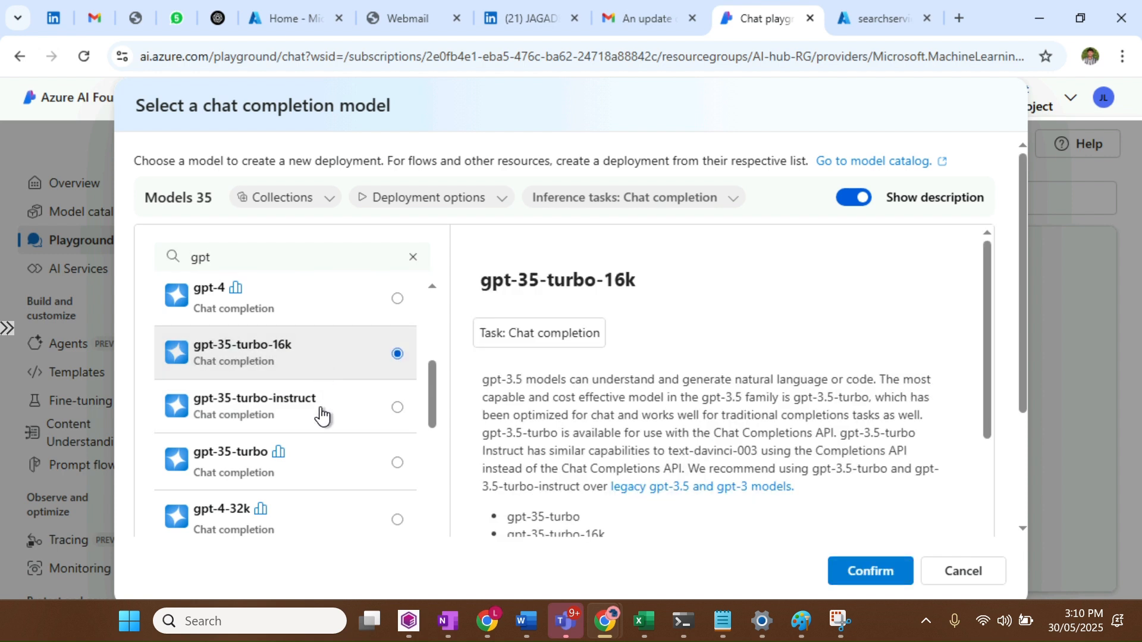
scroll(318, 462, down, 1)
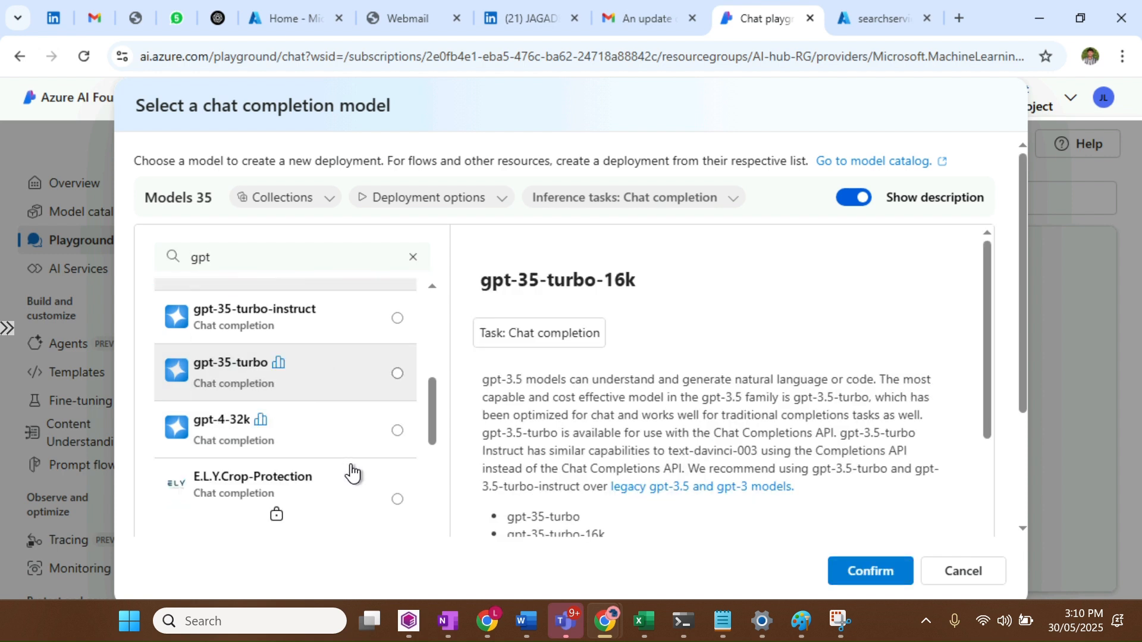
click(316, 428)
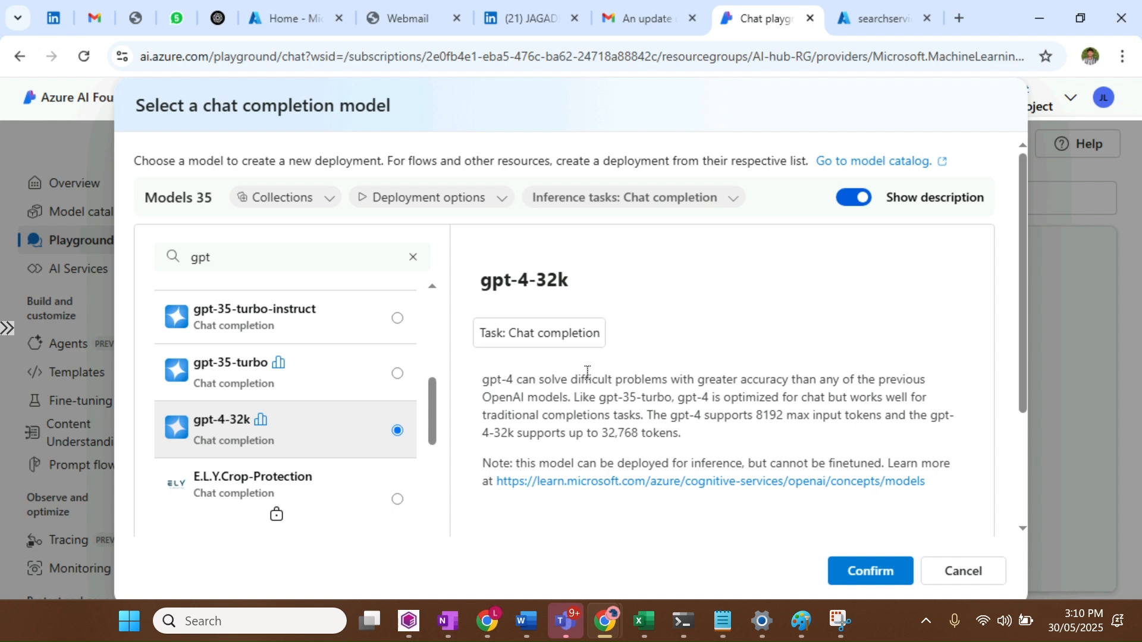
Confirm gpt-4-32k, keep the Standard deployment type, and open quota management after quota runs short
mouse_move(840, 620)
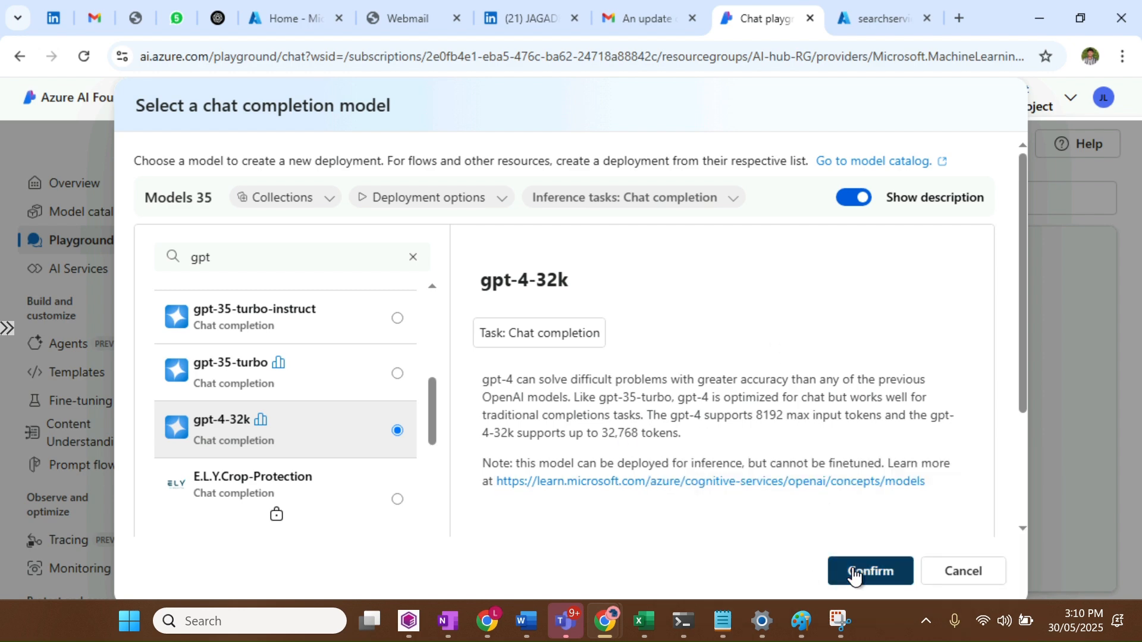
click(851, 567)
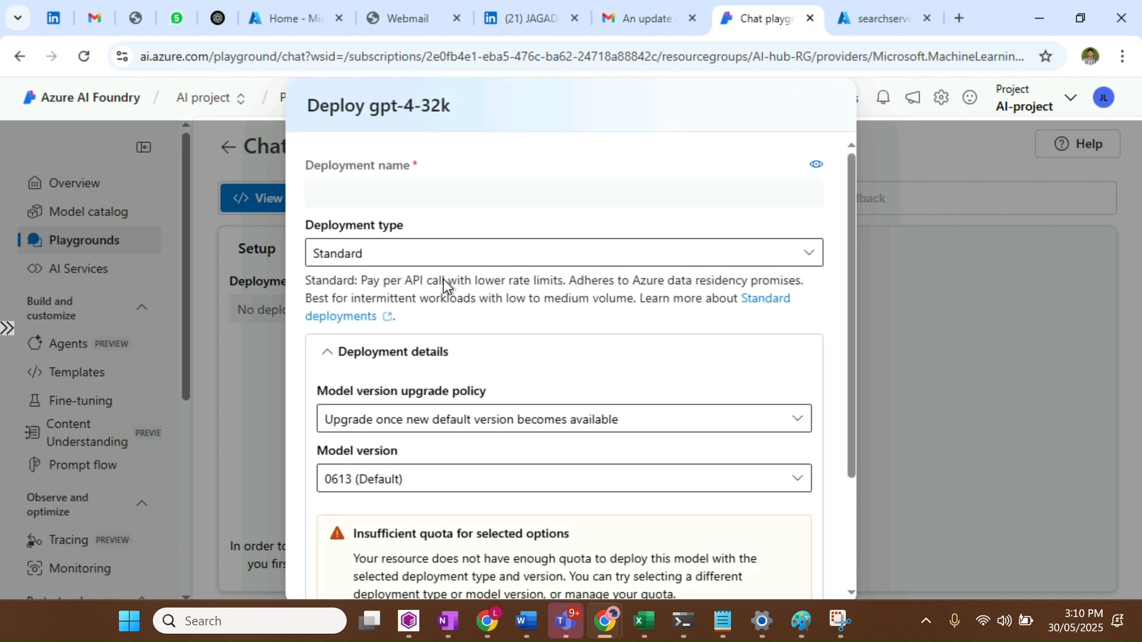
click(404, 261)
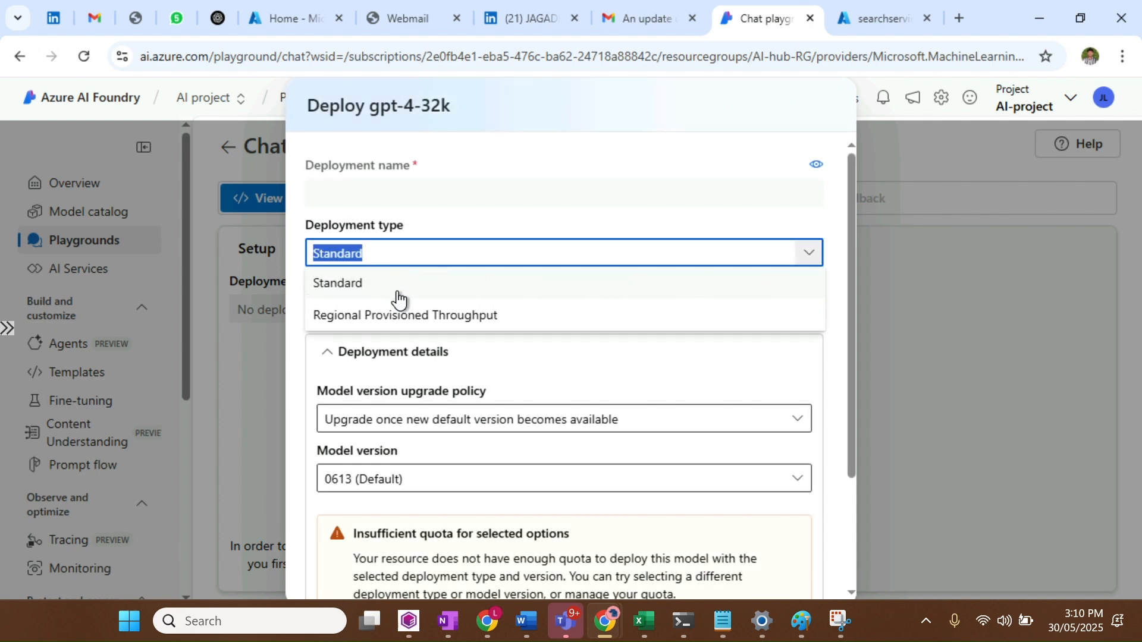
click(395, 295)
scroll(556, 411, down, 3)
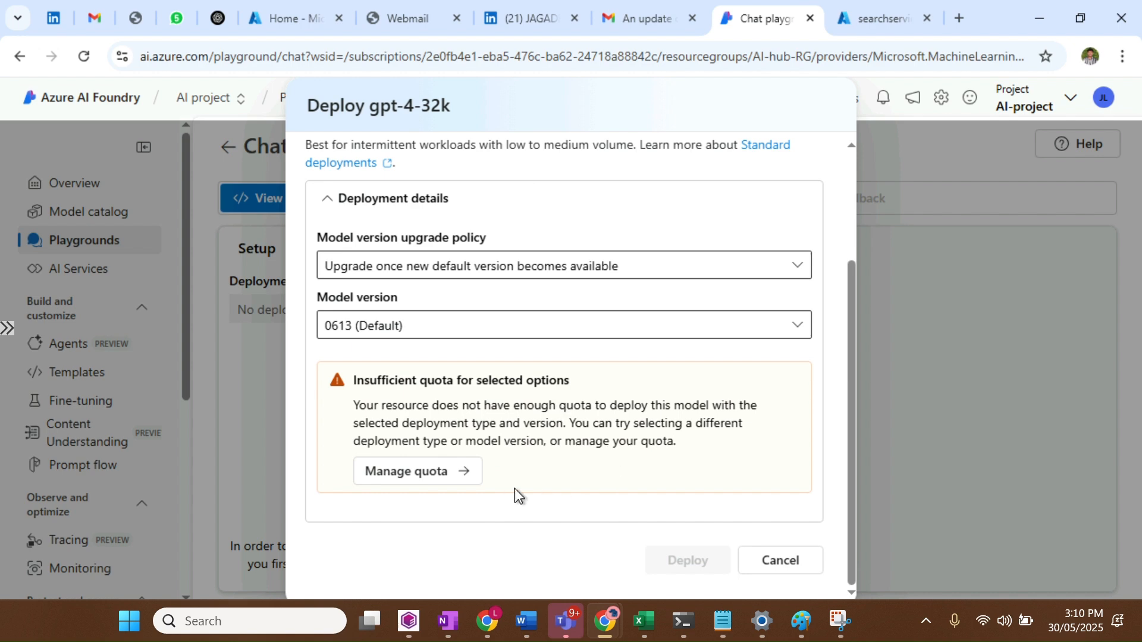
click(404, 473)
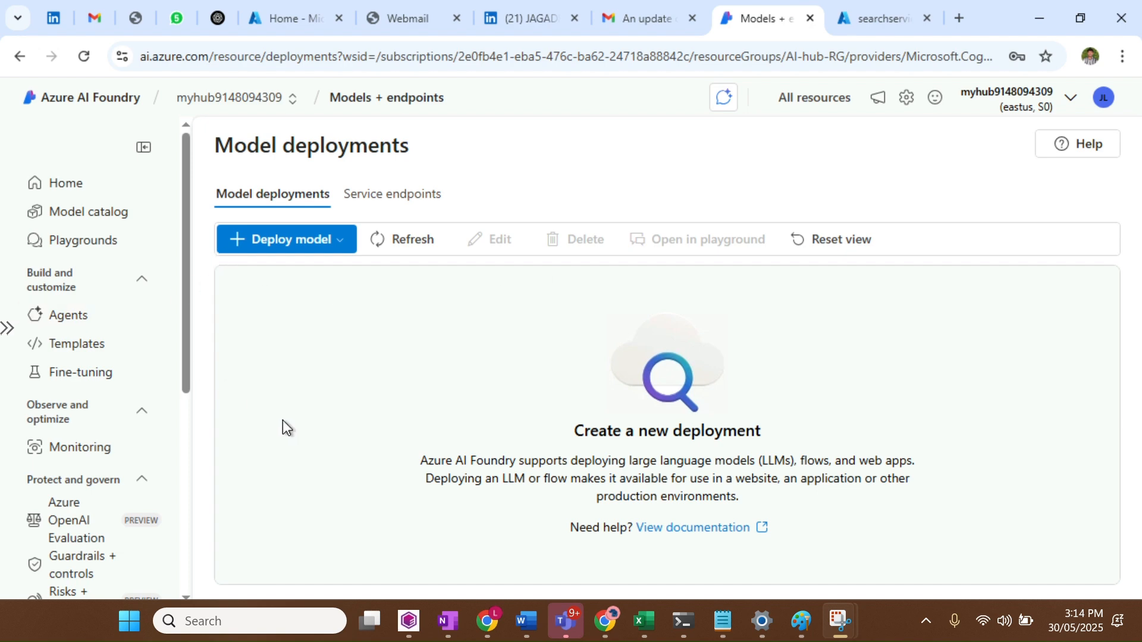
Go to the hub's model deployments list and start deploying a base model
click(77, 242)
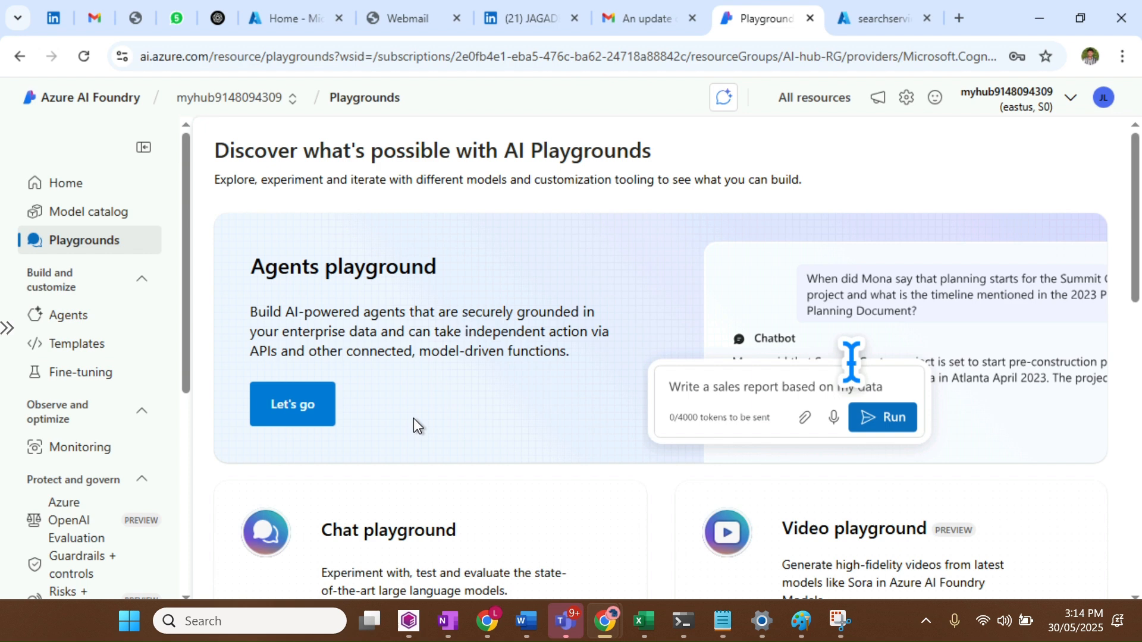
scroll(413, 418, down, 6)
scroll(60, 377, down, 6)
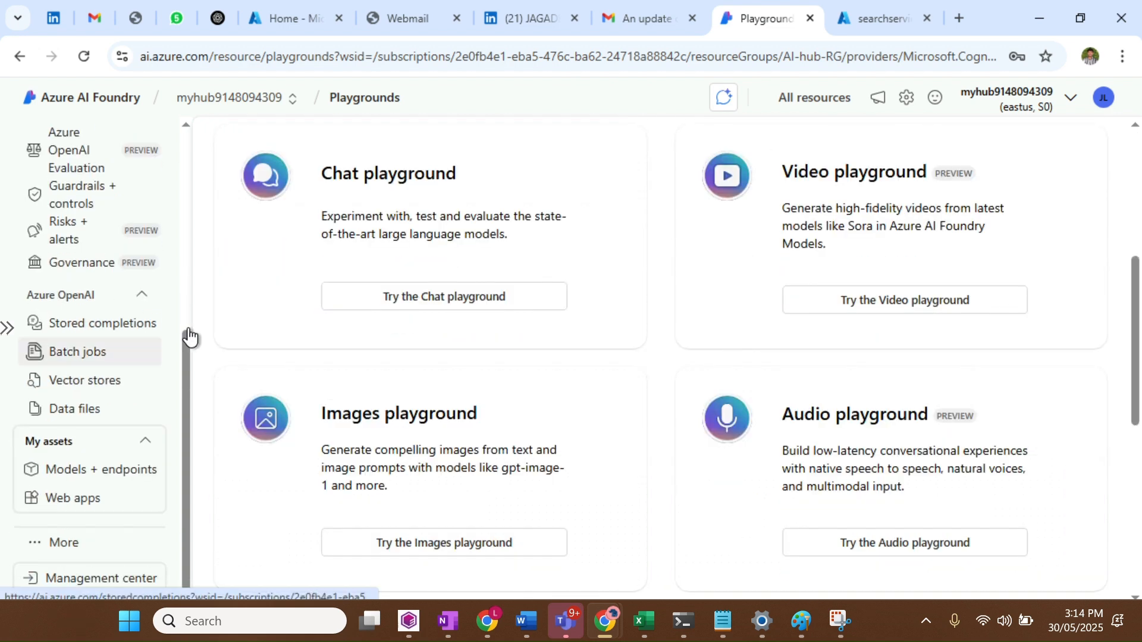
click(94, 473)
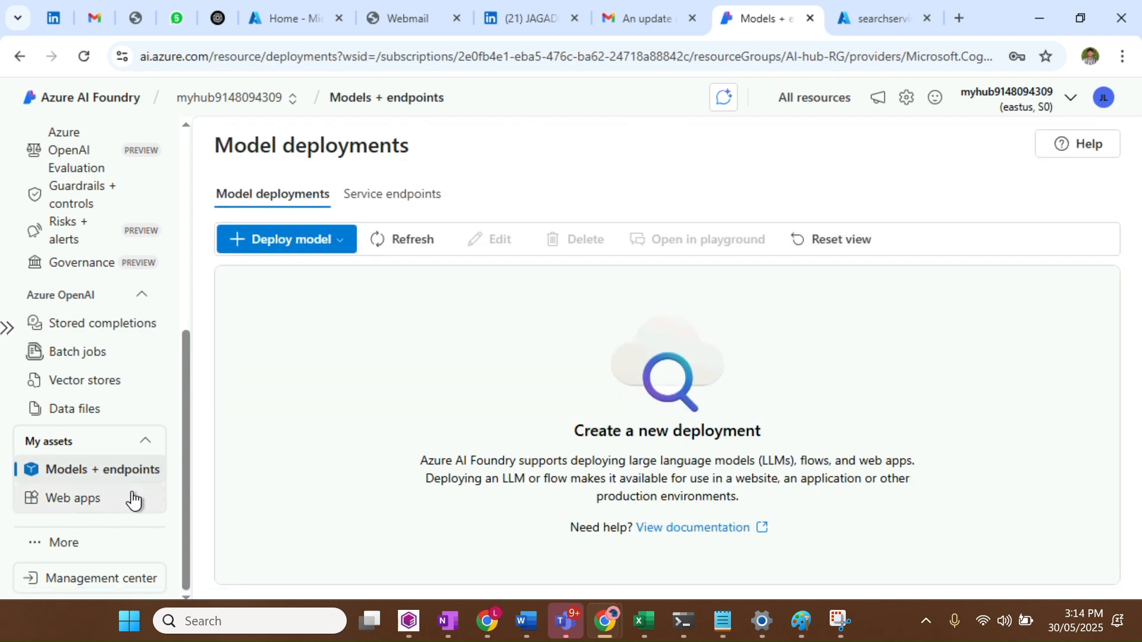
click(294, 246)
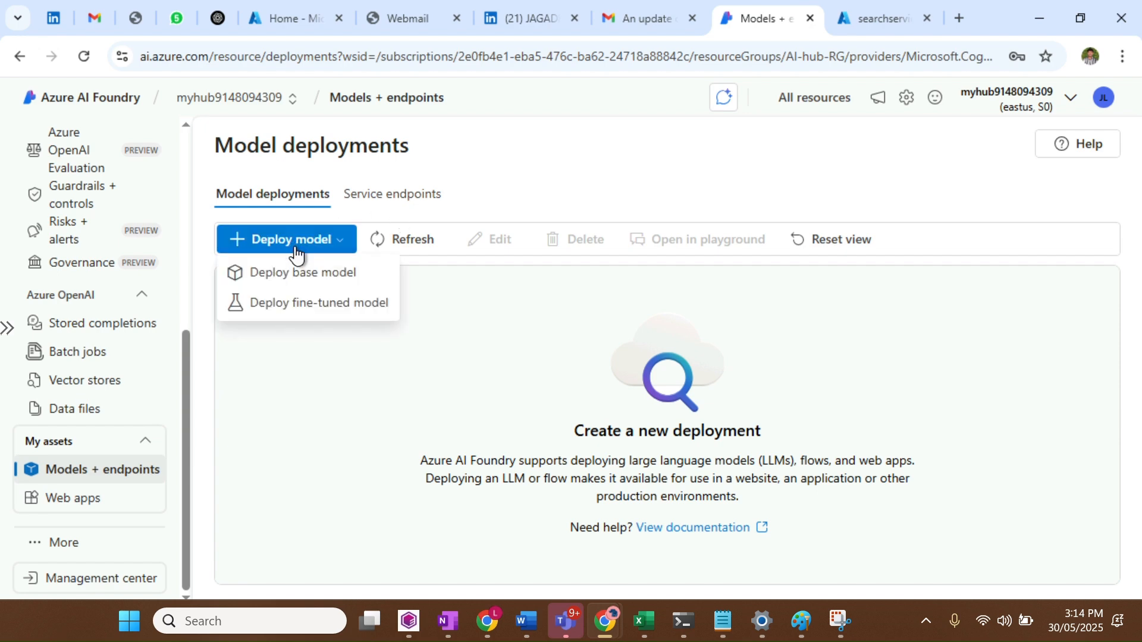
click(301, 272)
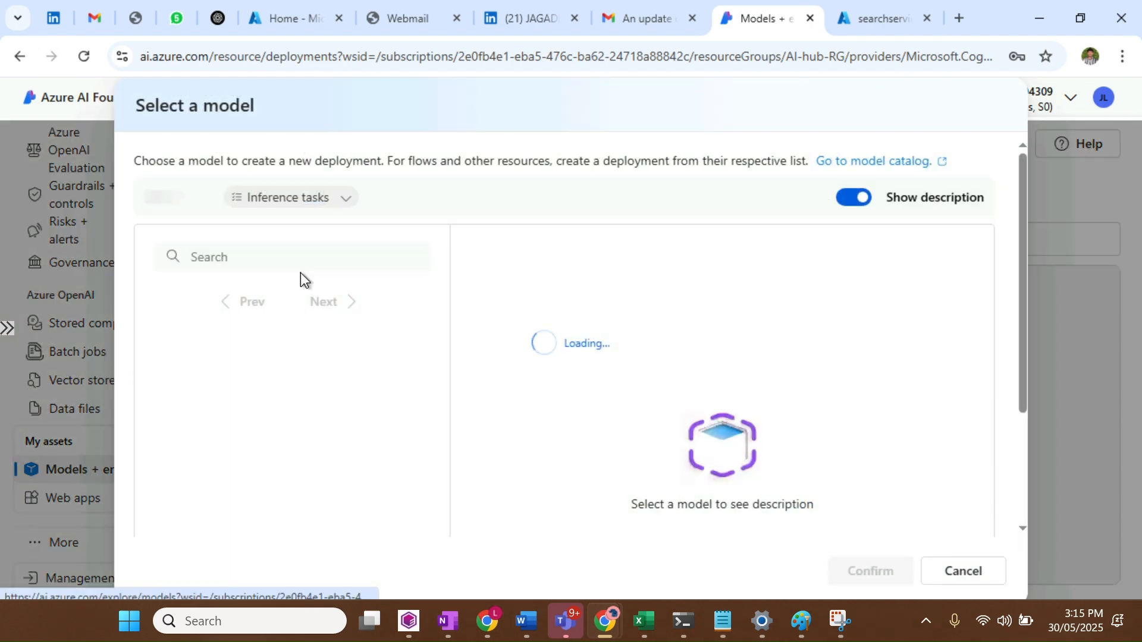
Search the model list for 'gpt' and select gpt-4-32k
click(272, 259)
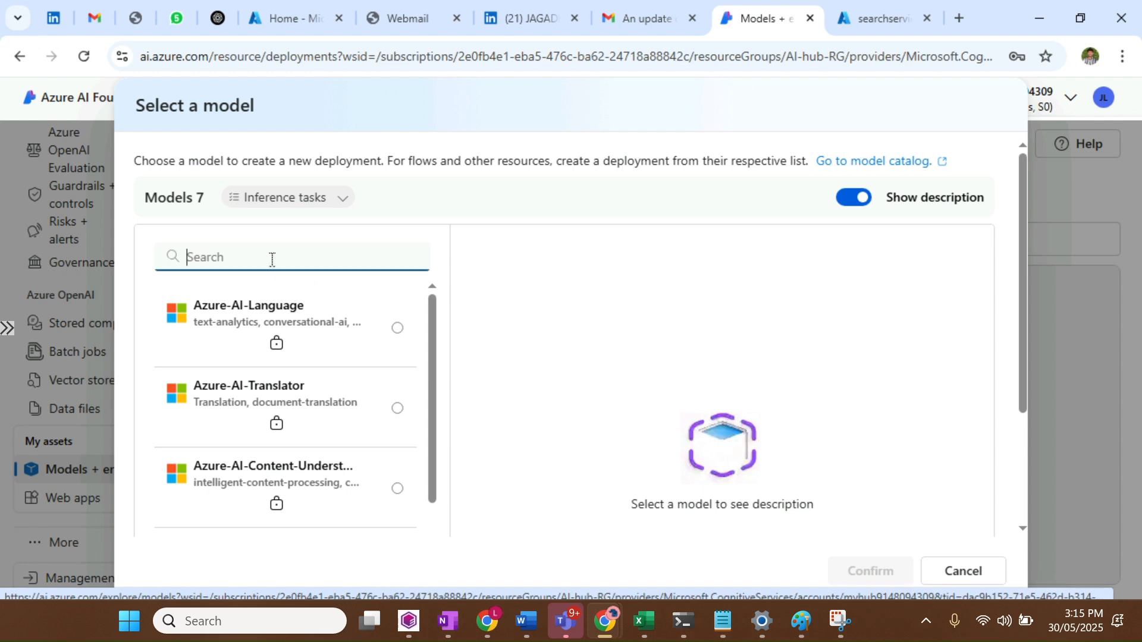
text(gpt)
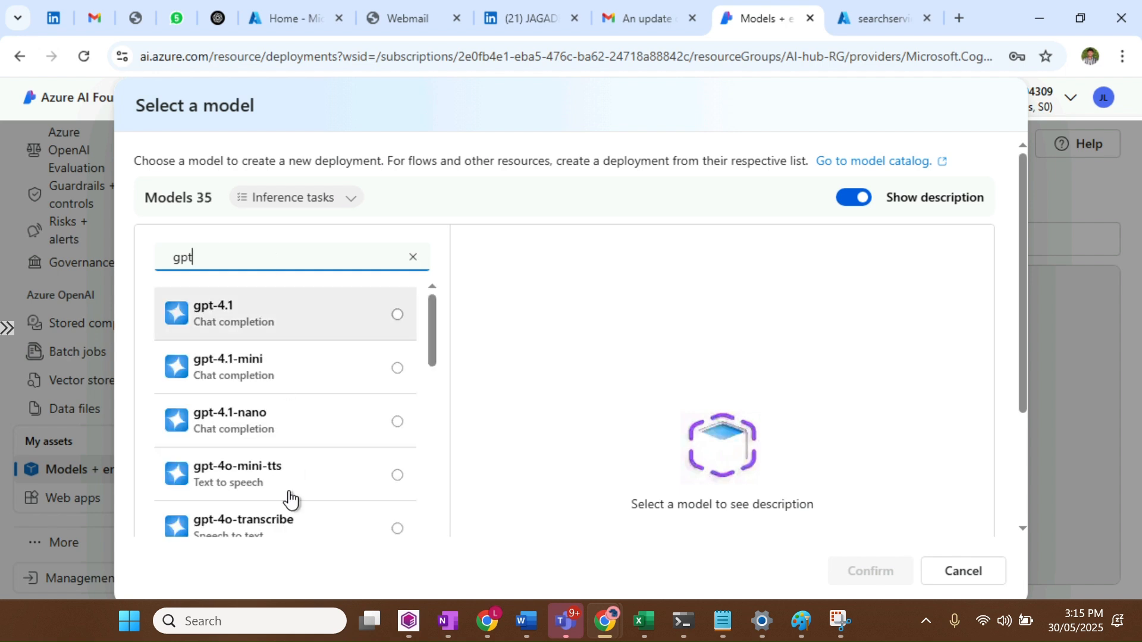
scroll(287, 500, down, 3)
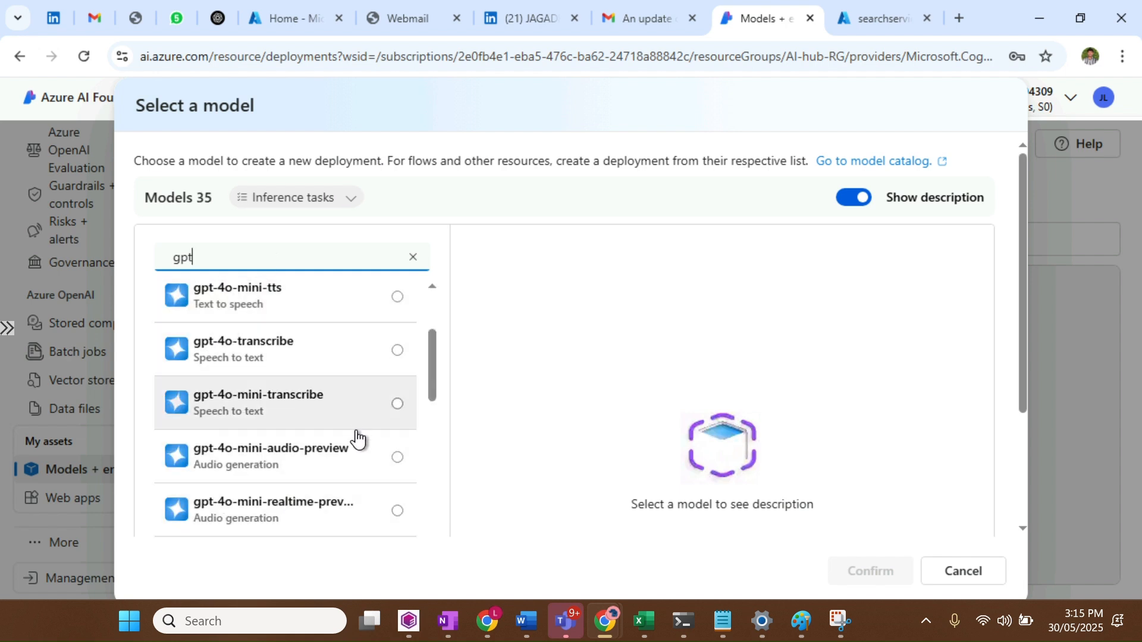
scroll(339, 454, down, 3)
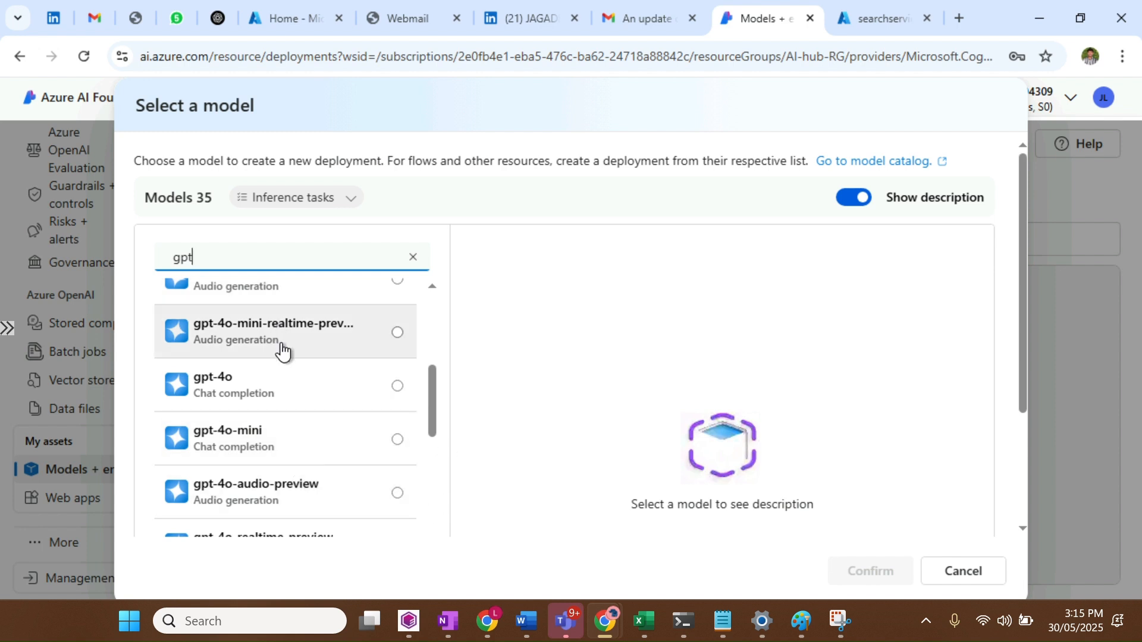
scroll(303, 487, down, 3)
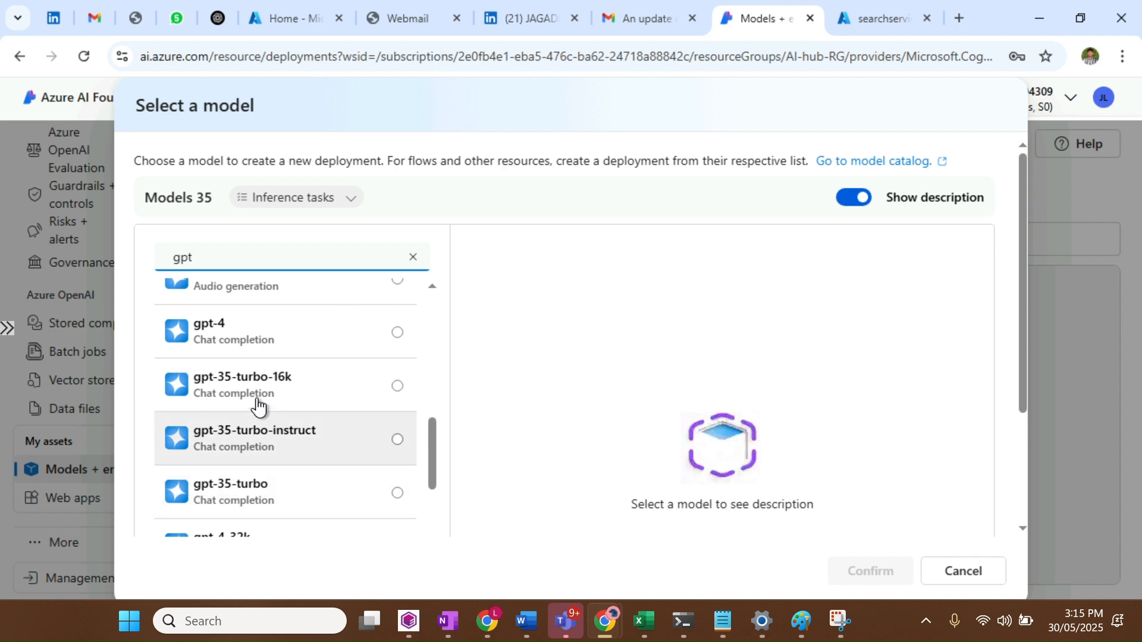
scroll(300, 450, down, 3)
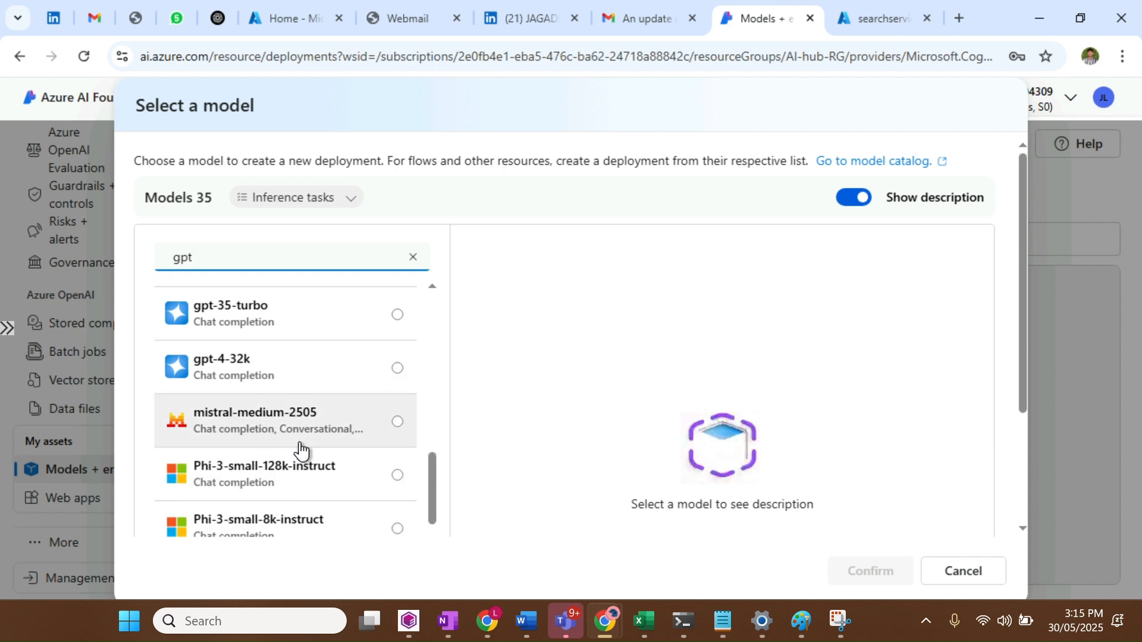
click(349, 379)
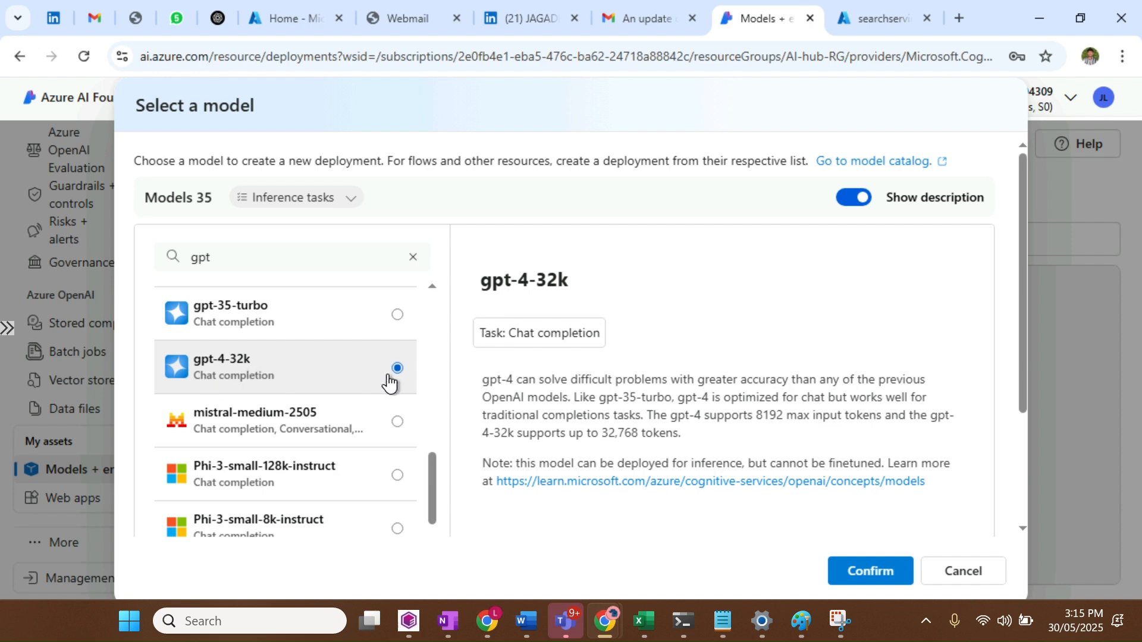
Confirm gpt-4-32k, review the Standard 8K-TPM settings, and deploy it on a new Australia East resource
click(860, 576)
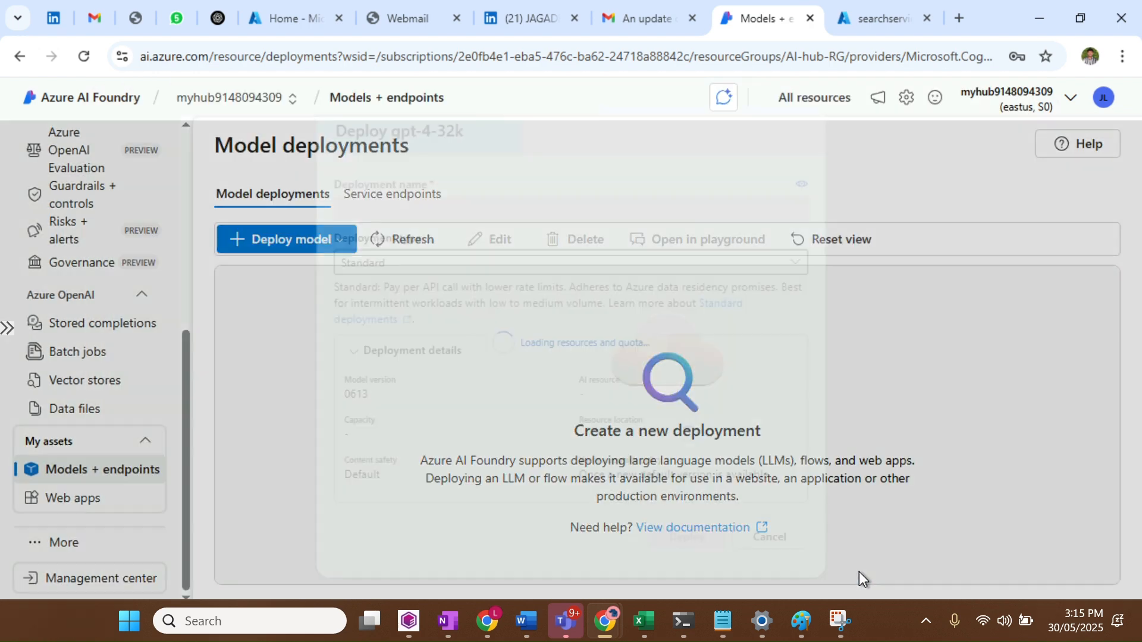
scroll(562, 350, down, 2)
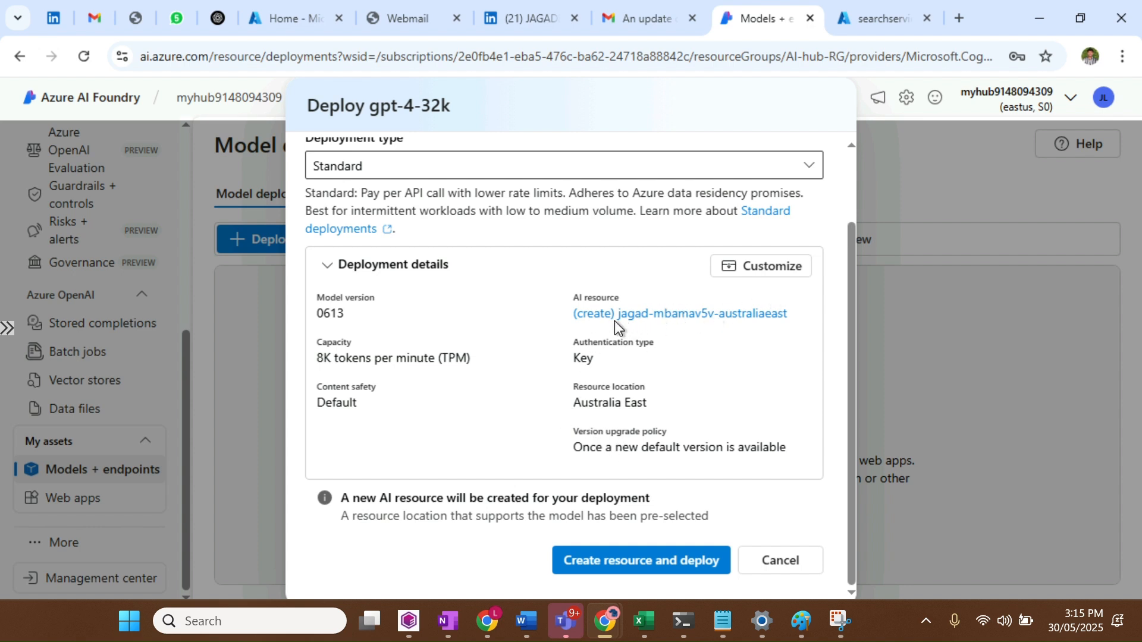
drag(583, 314, 725, 317)
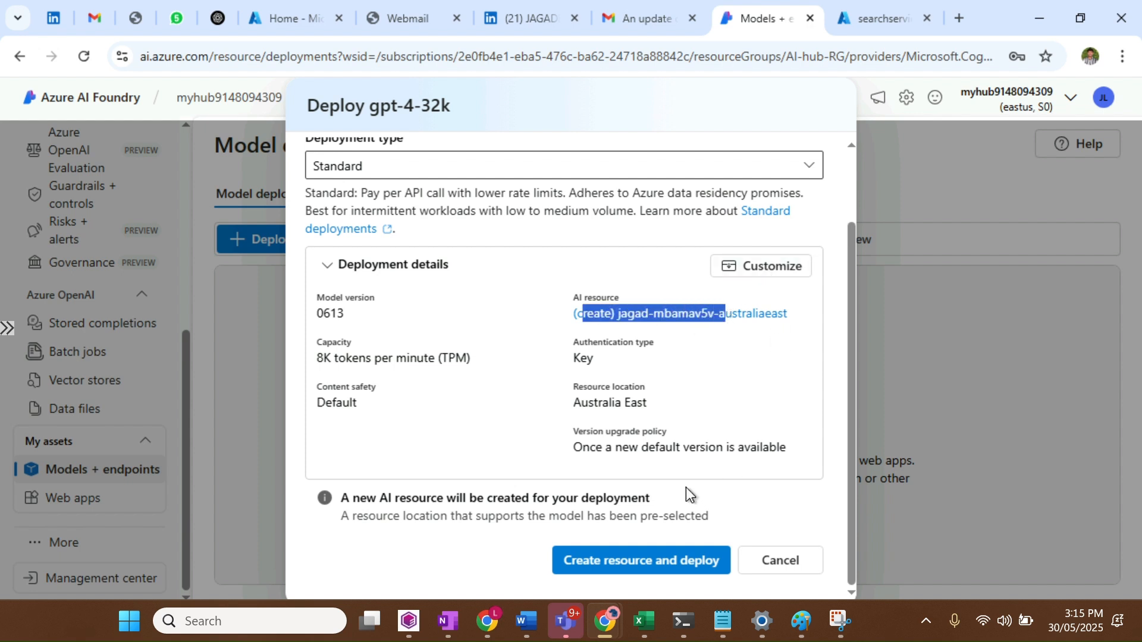
click(626, 434)
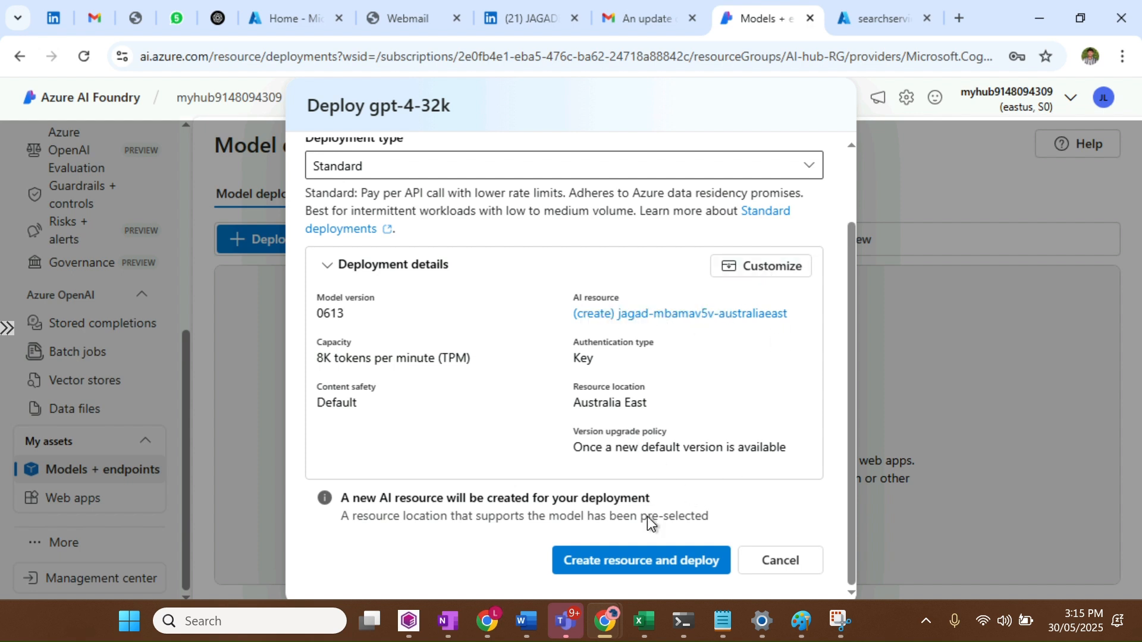
click(750, 270)
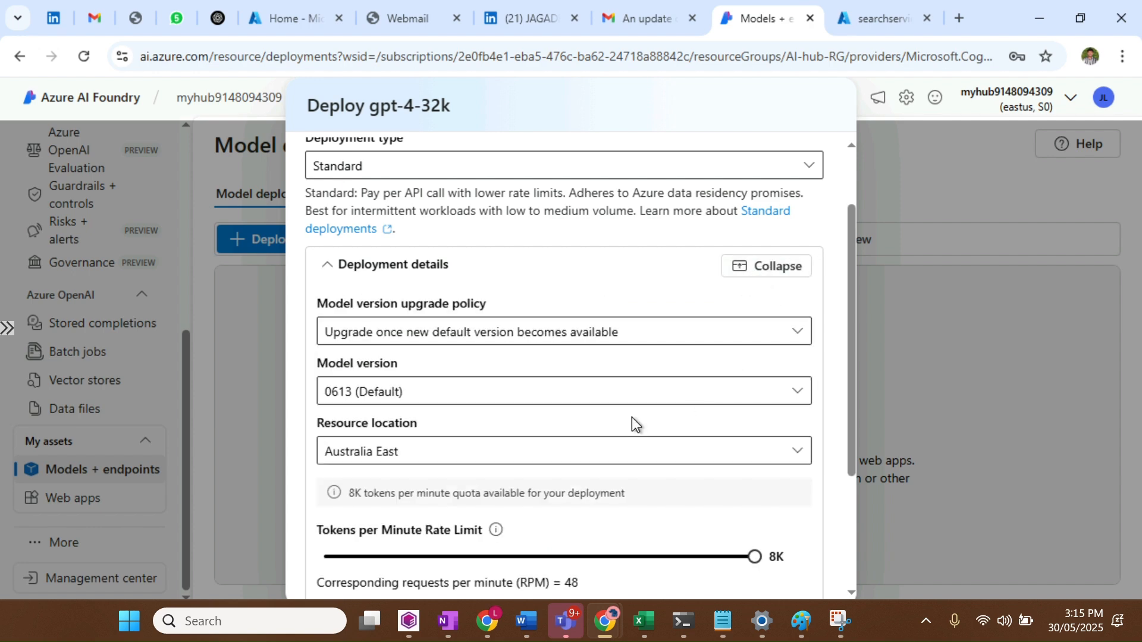
scroll(632, 417, down, 3)
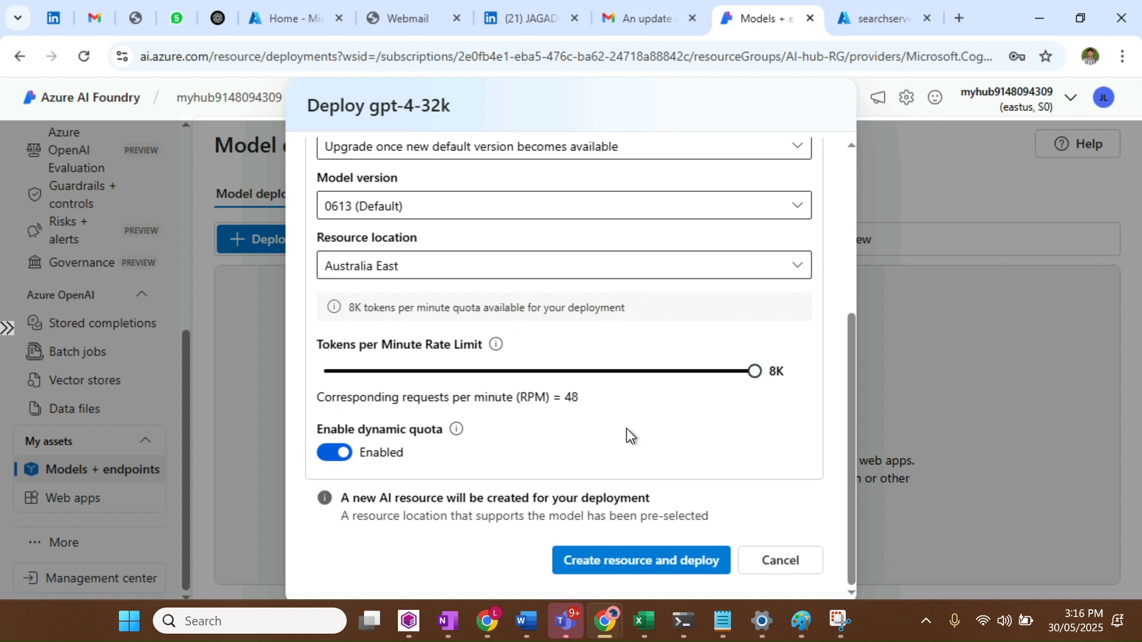
click(683, 564)
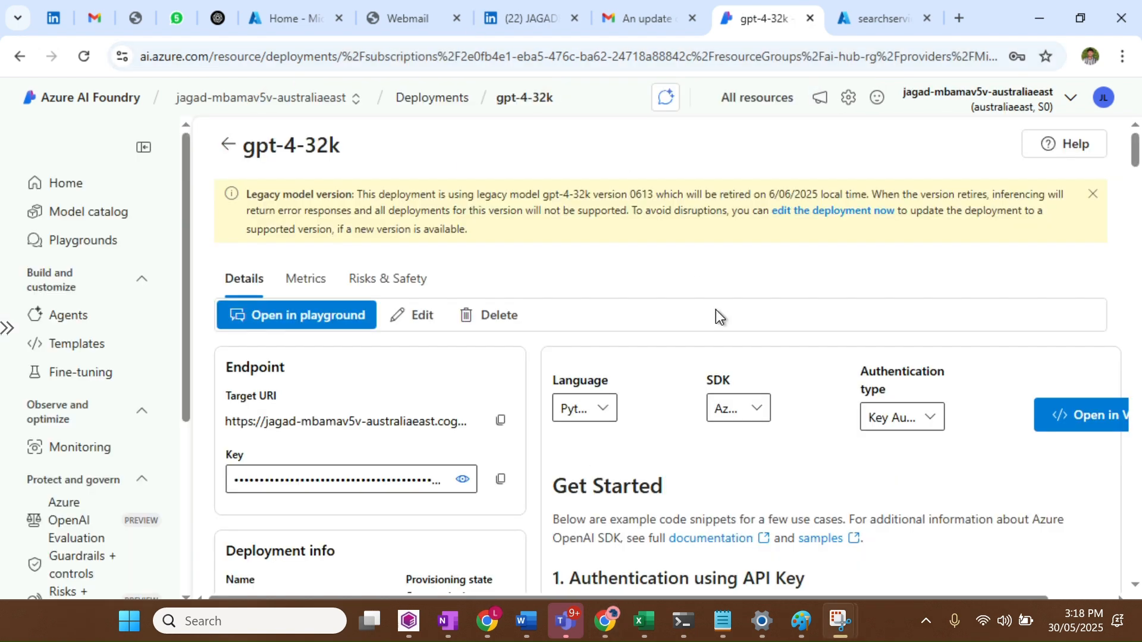
Verify the gpt-4-32k deployment (version 0613) shows Succeeded, then bring up the recent resources list
click(431, 97)
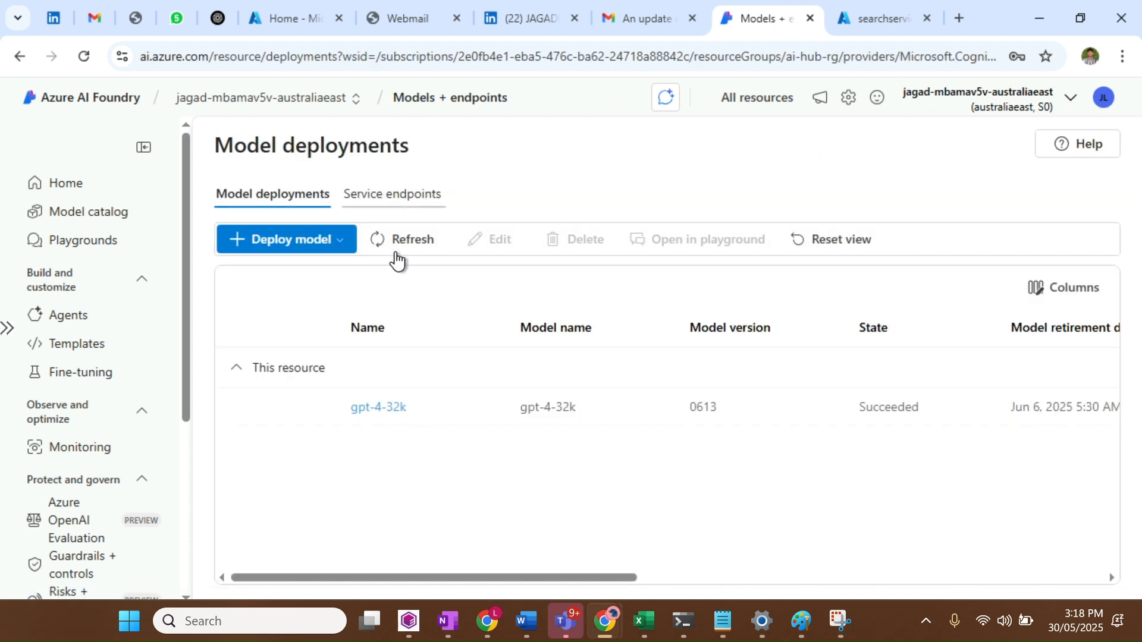
click(365, 407)
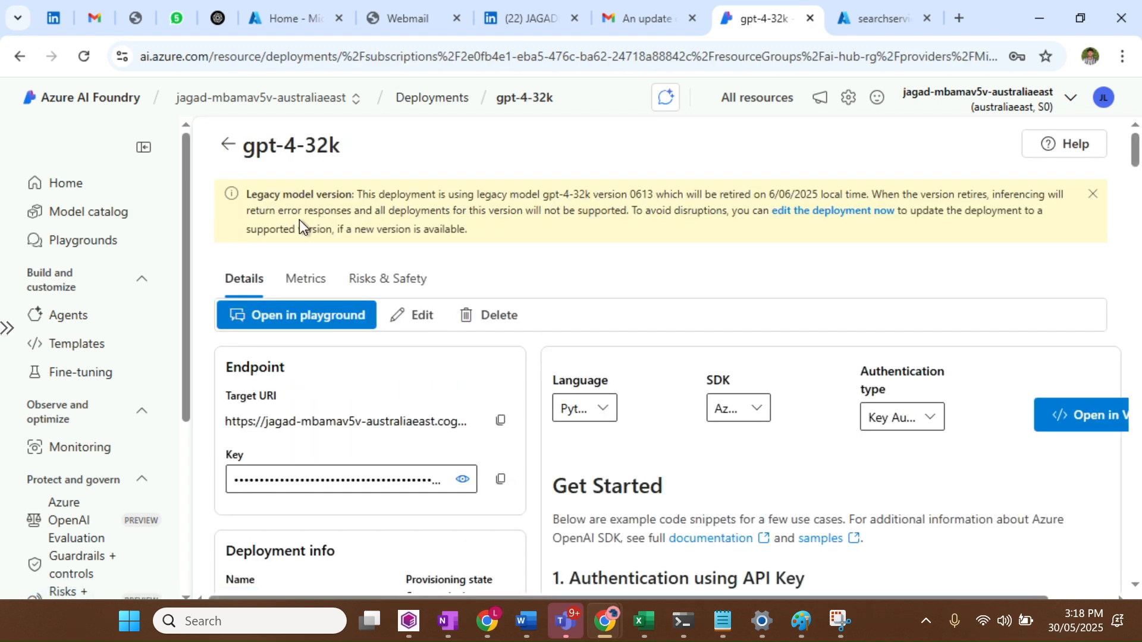
click(217, 134)
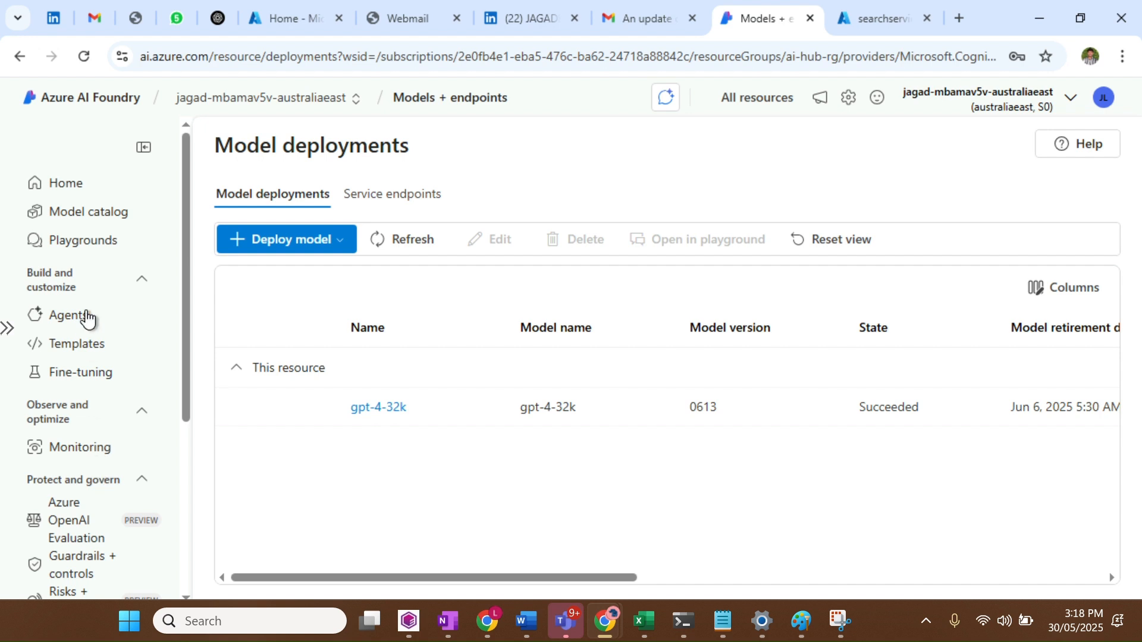
scroll(76, 531, down, 5)
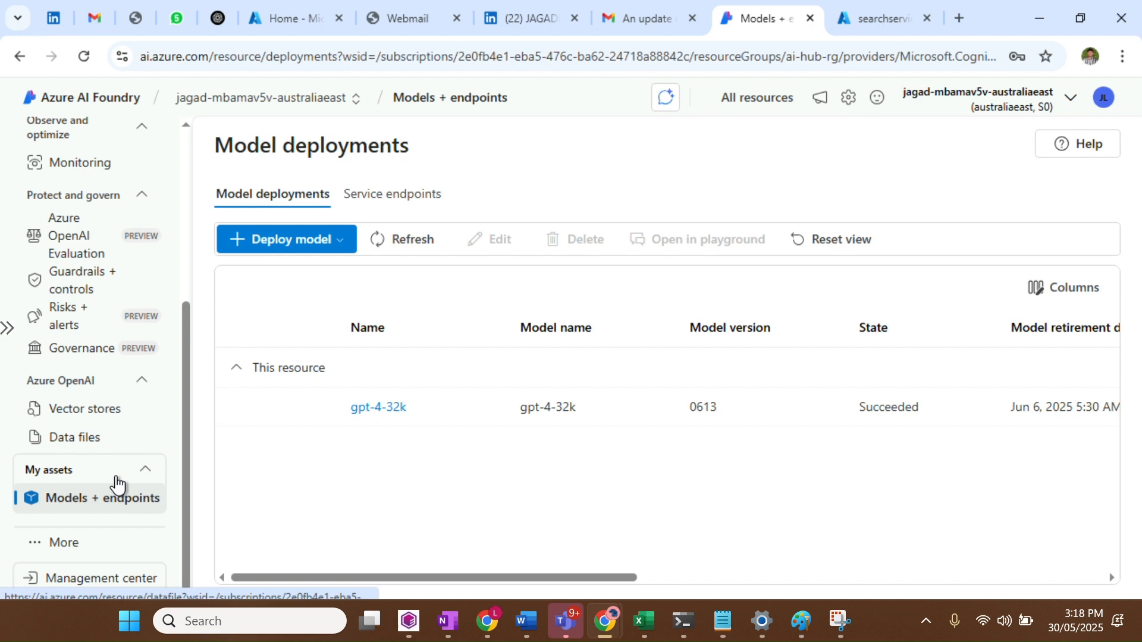
scroll(117, 480, up, 5)
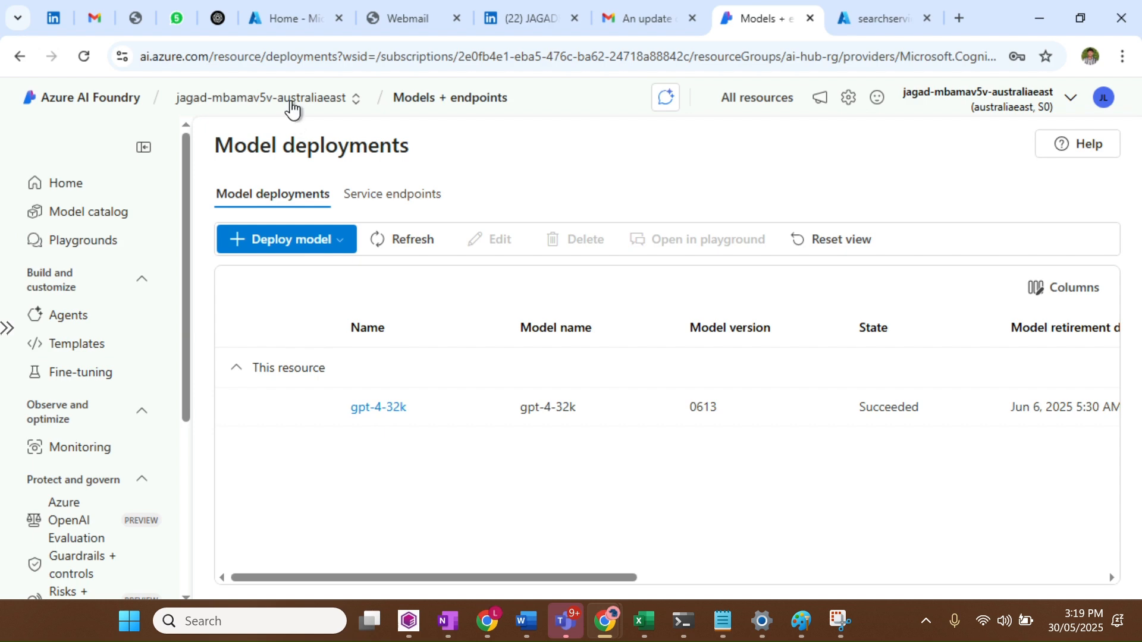
click(291, 109)
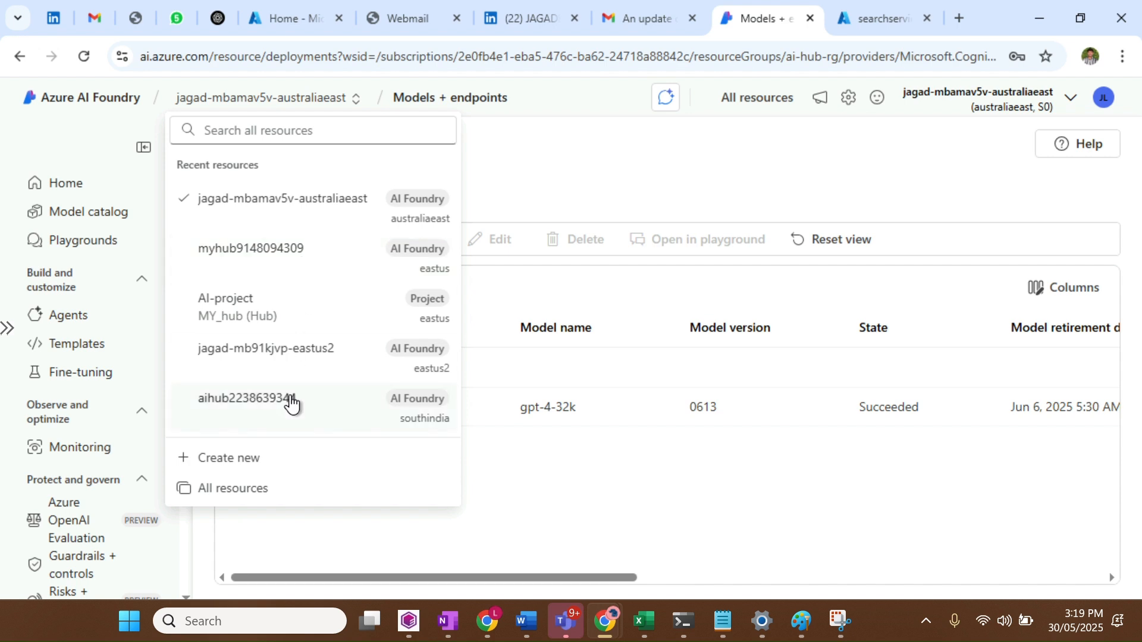
Switch from the resources list to the AI-project project
click(292, 404)
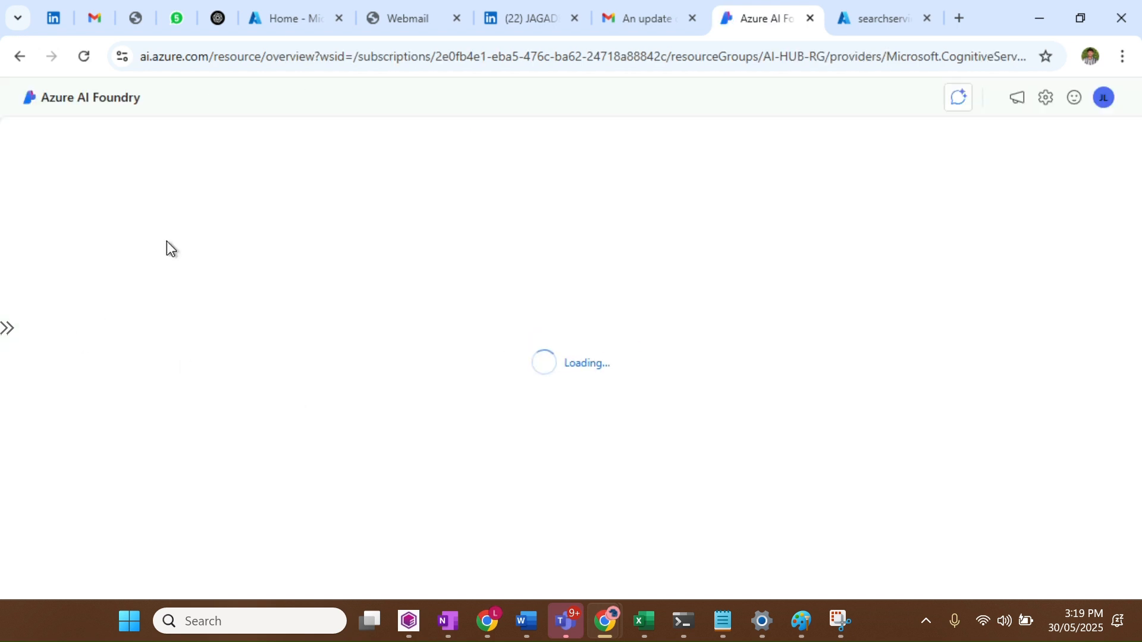
key(alt+Left)
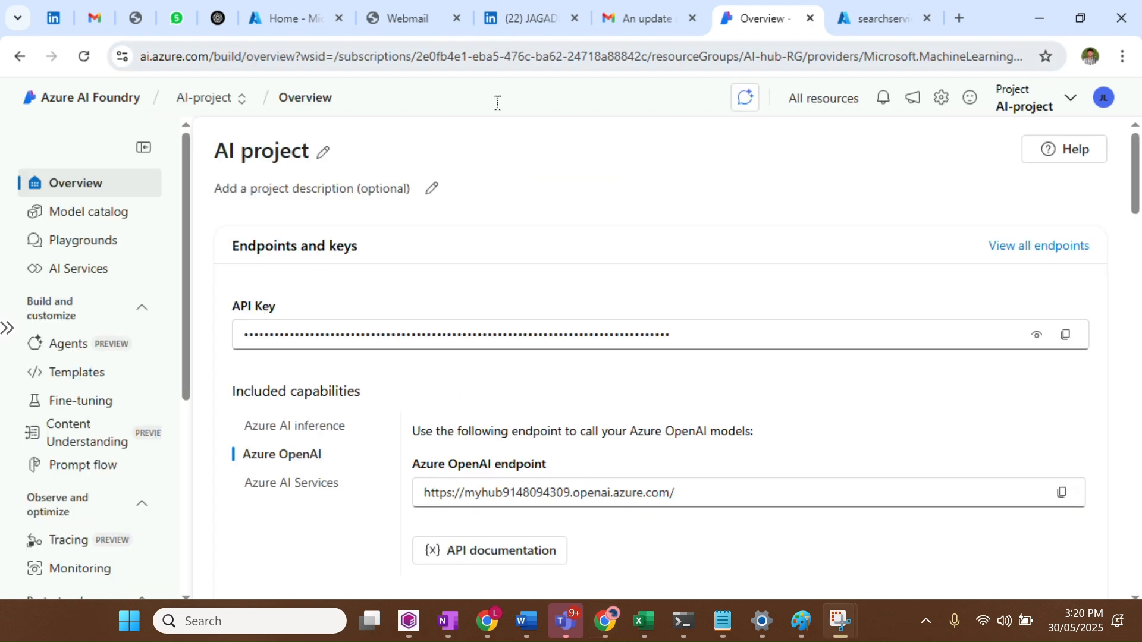
click(202, 99)
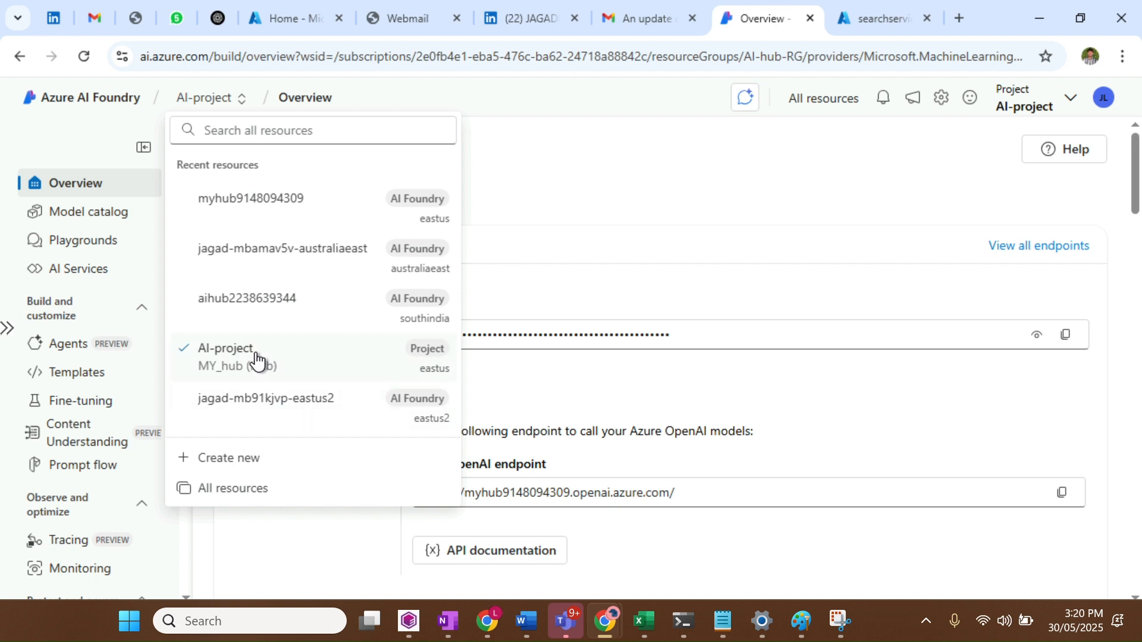
click(296, 360)
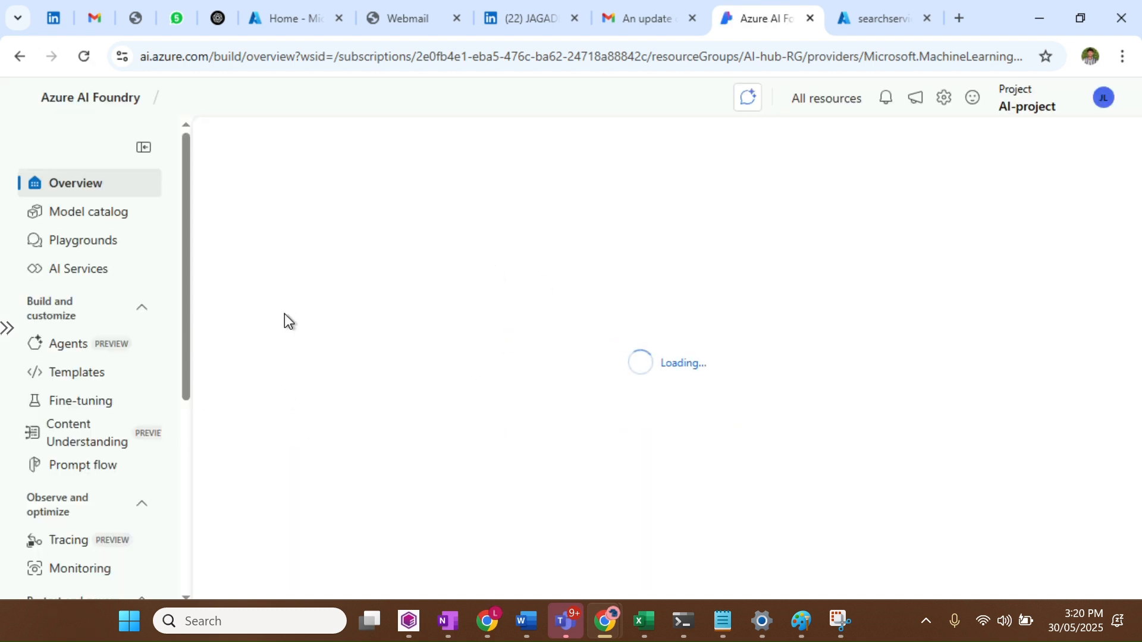
Open the prompt_flow flow from the project's Prompt flow list for editing
scroll(68, 315, down, 1)
scroll(69, 315, down, 3)
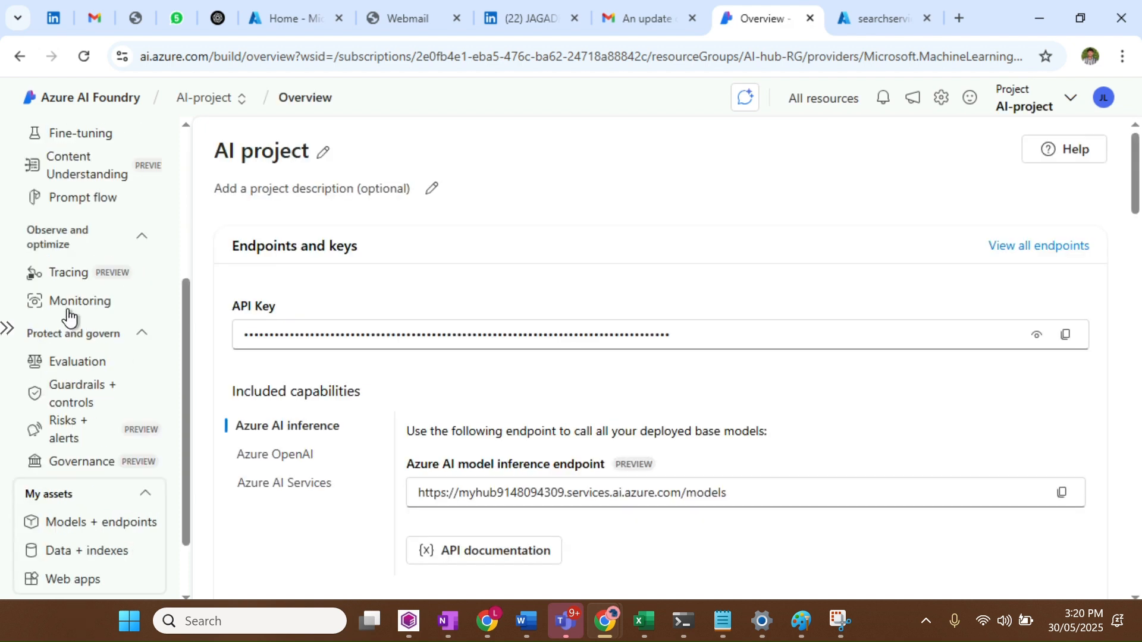
scroll(69, 321, up, 5)
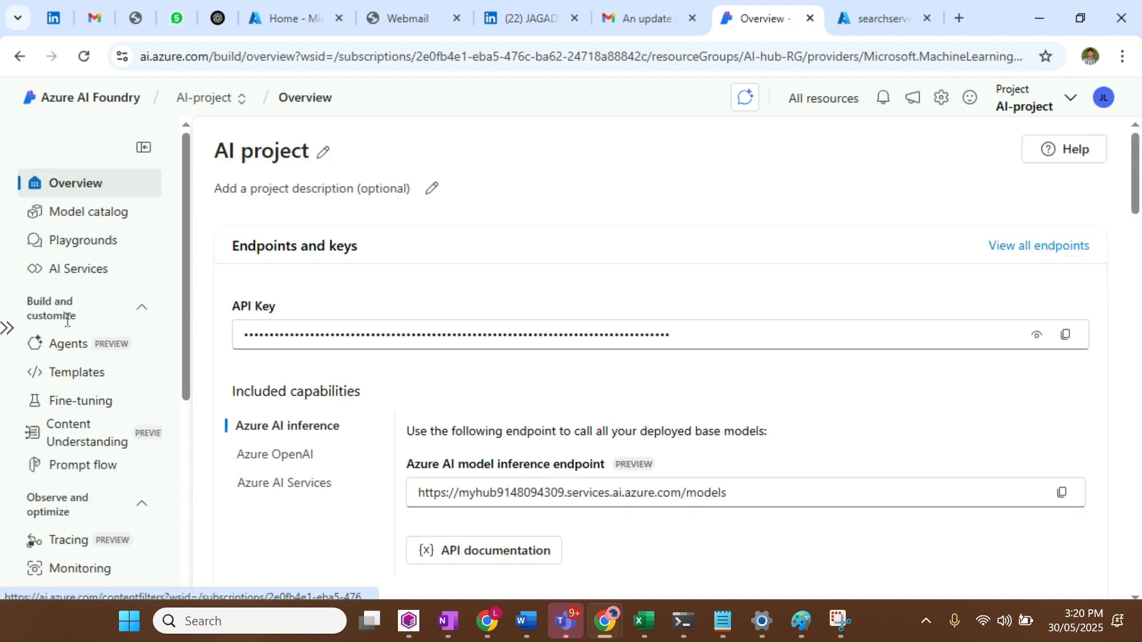
scroll(67, 321, down, 1)
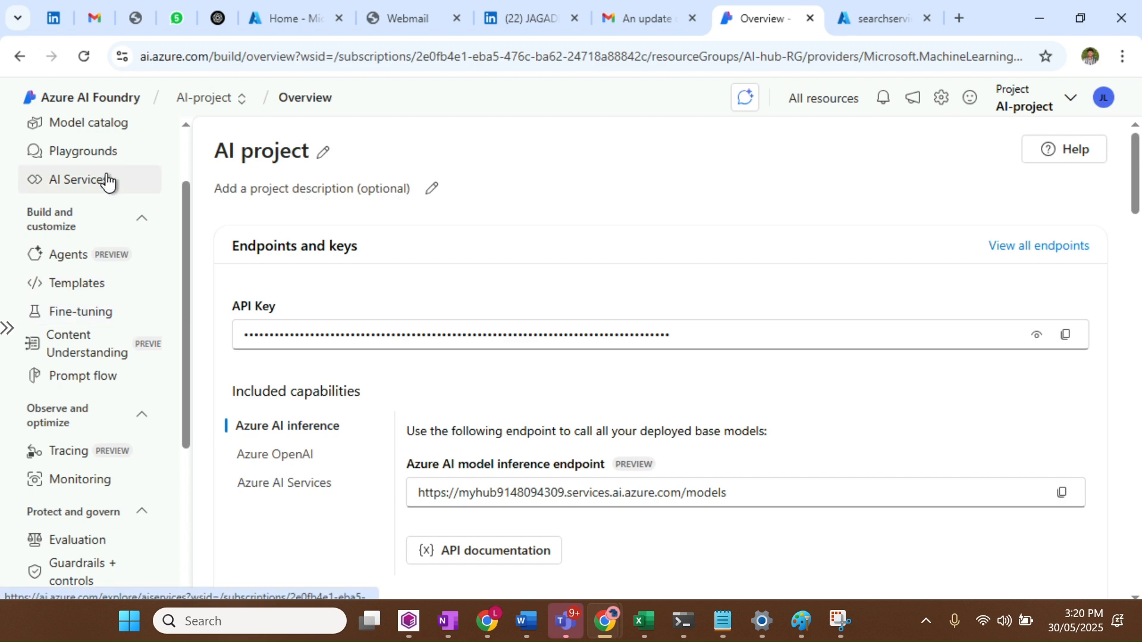
click(93, 387)
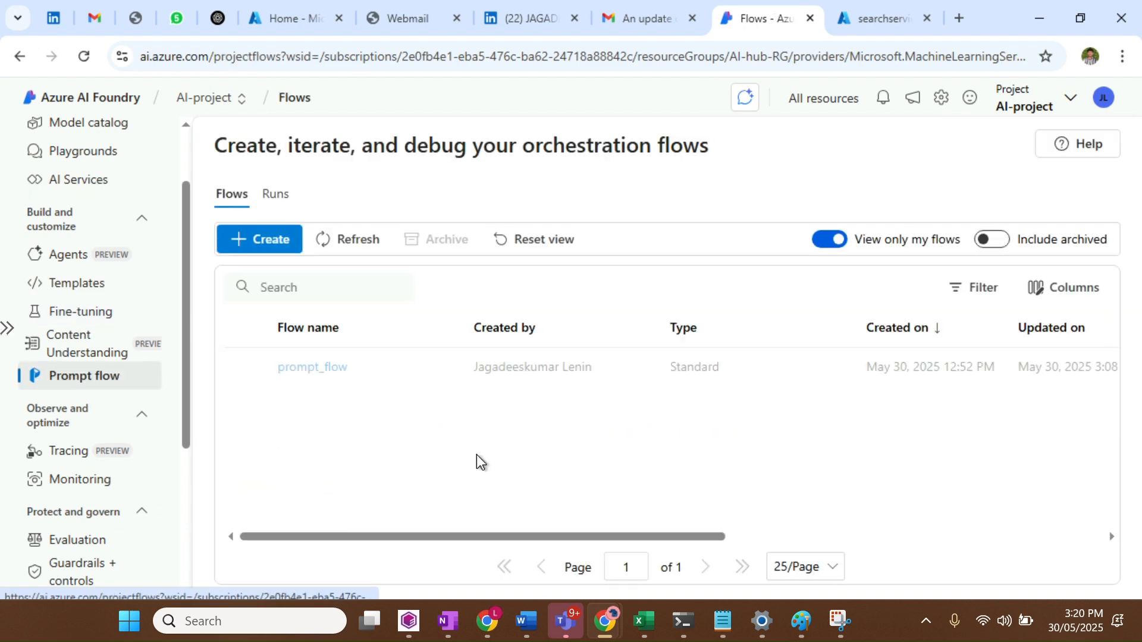
click(315, 367)
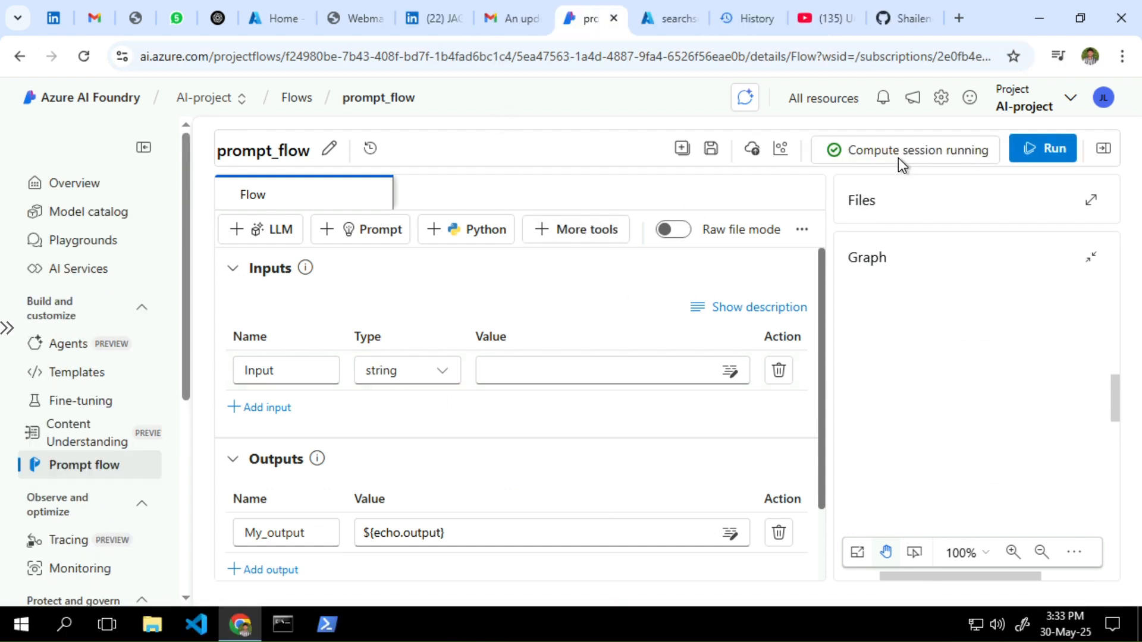
Add an Index Lookup node named My_search and open the Generate dialog for its mlindex_content
click(590, 231)
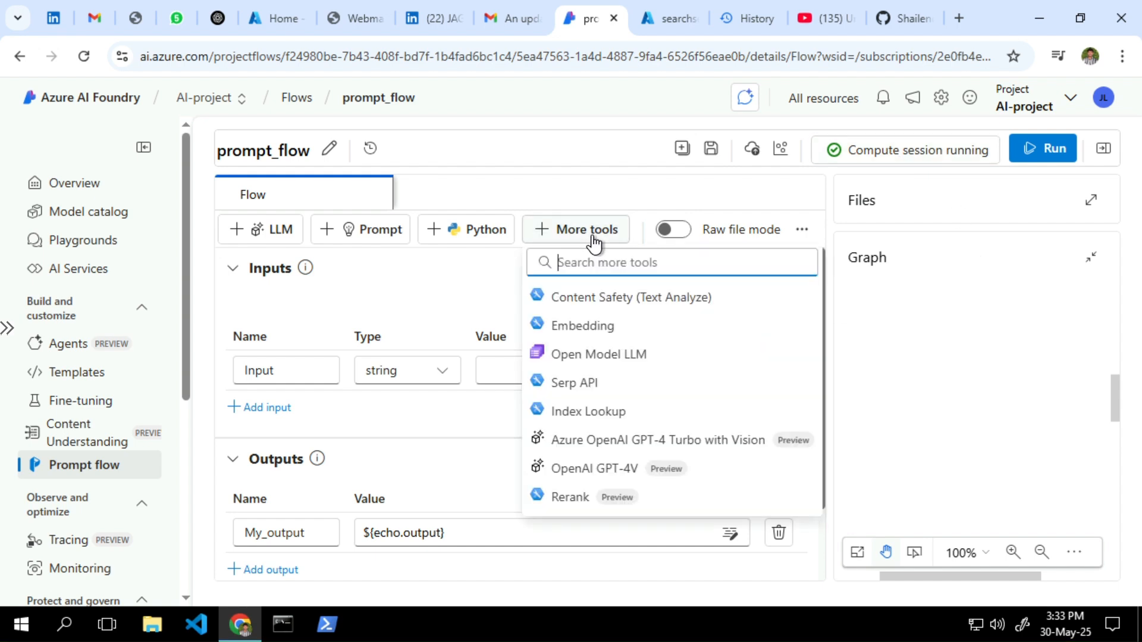
click(592, 412)
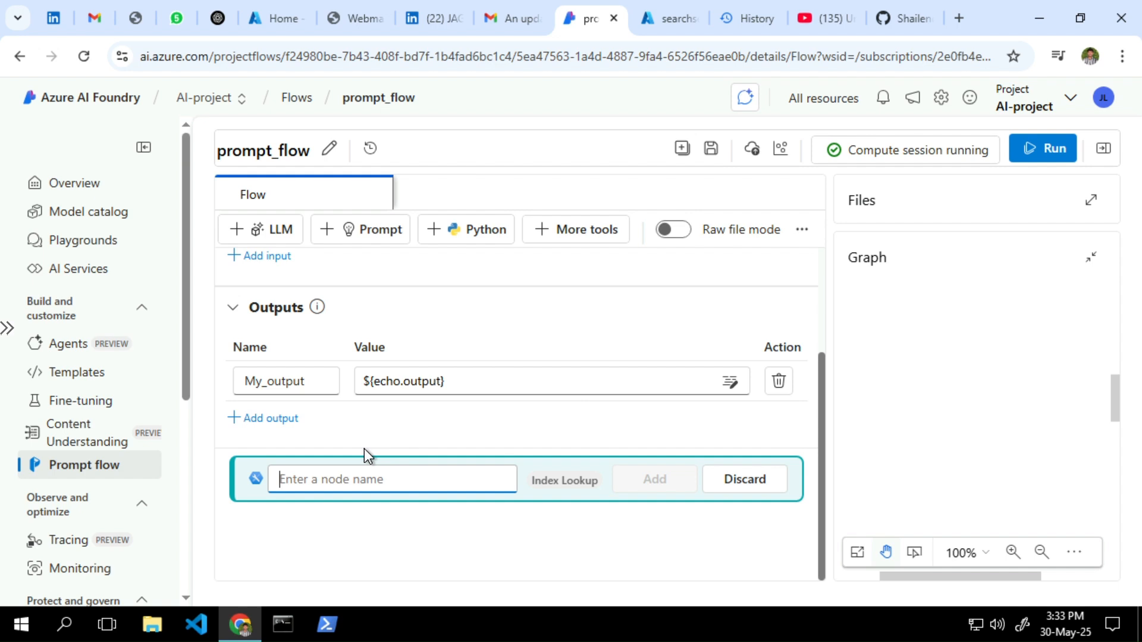
text(My_search)
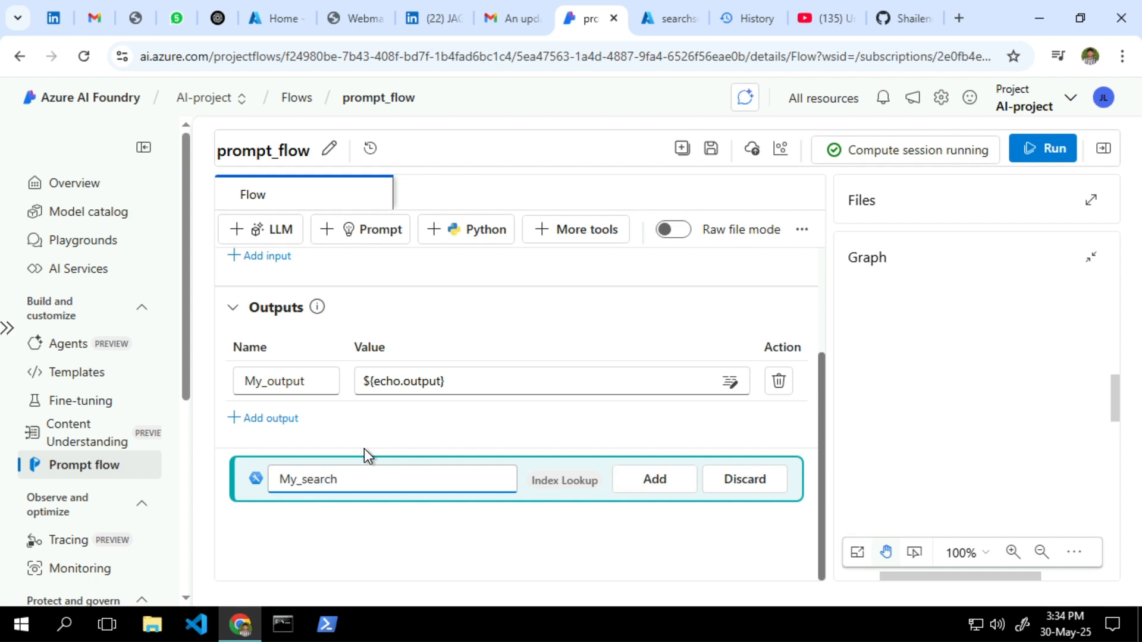
click(654, 480)
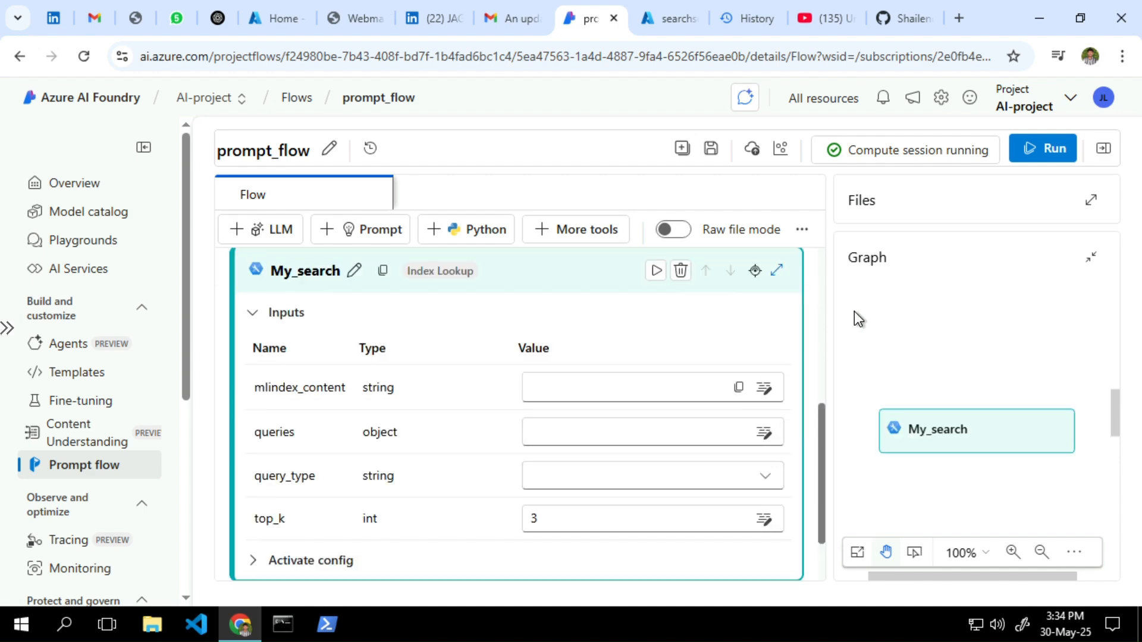
click(646, 385)
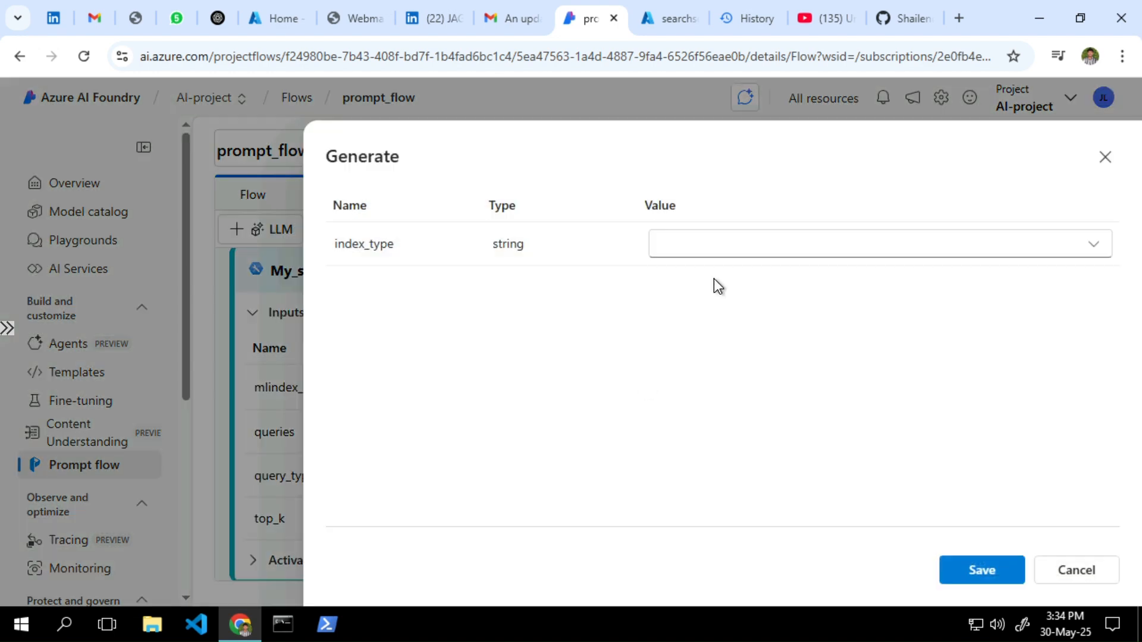
Generate mlindex_content from Azure AI Search: myaiserach connection, elated-rose-d5jnpdk8c0 index, metadata field content
click(734, 245)
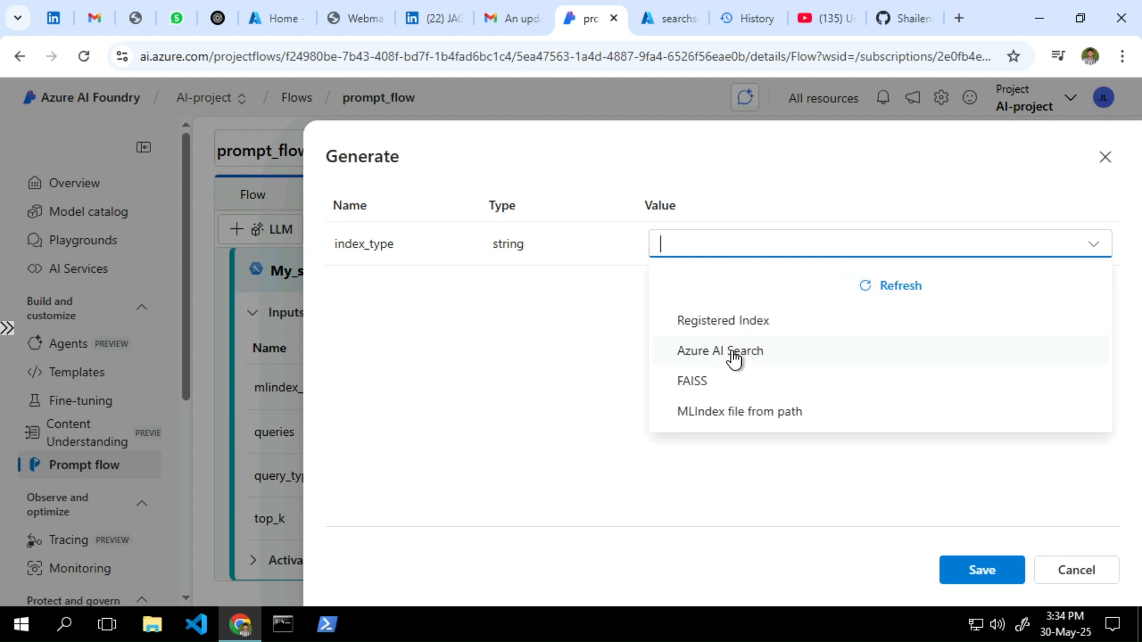
click(734, 352)
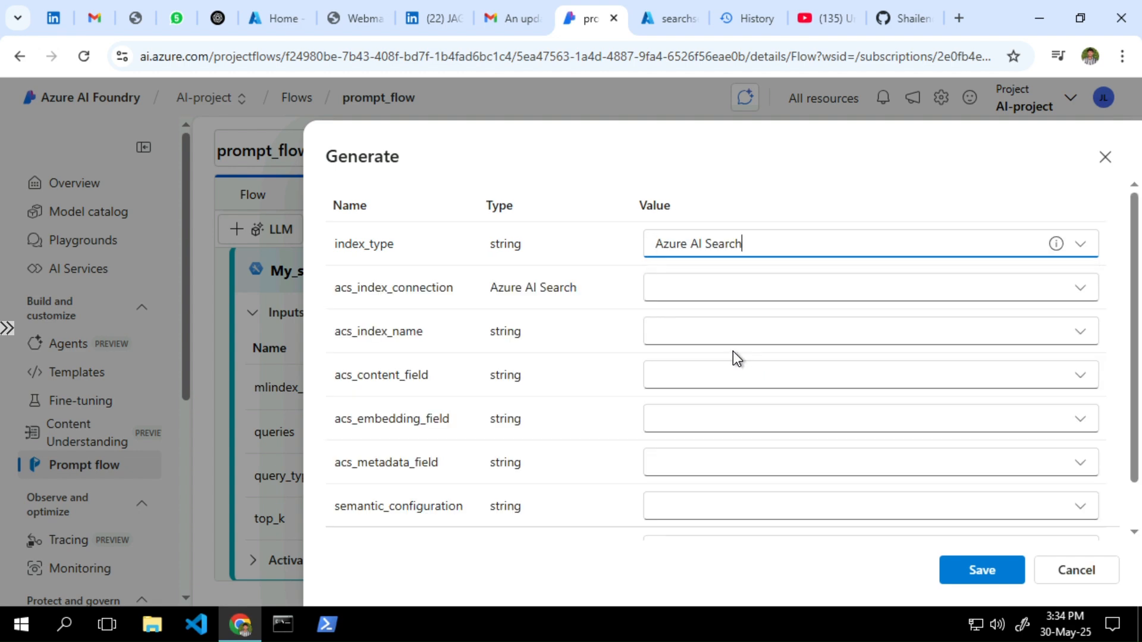
click(710, 279)
click(711, 324)
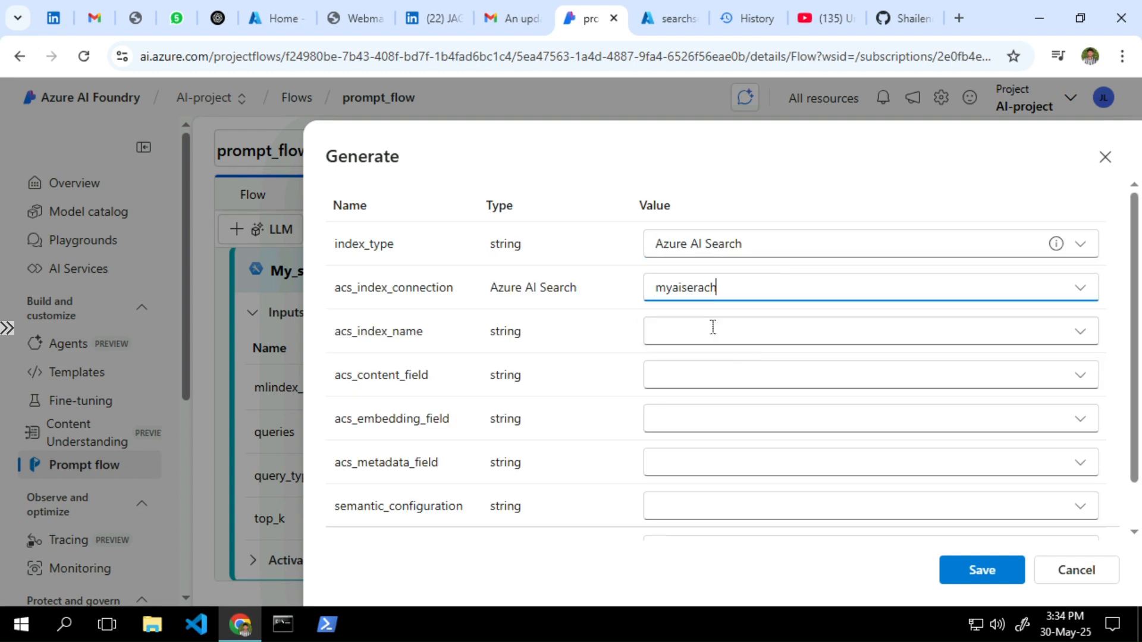
click(720, 329)
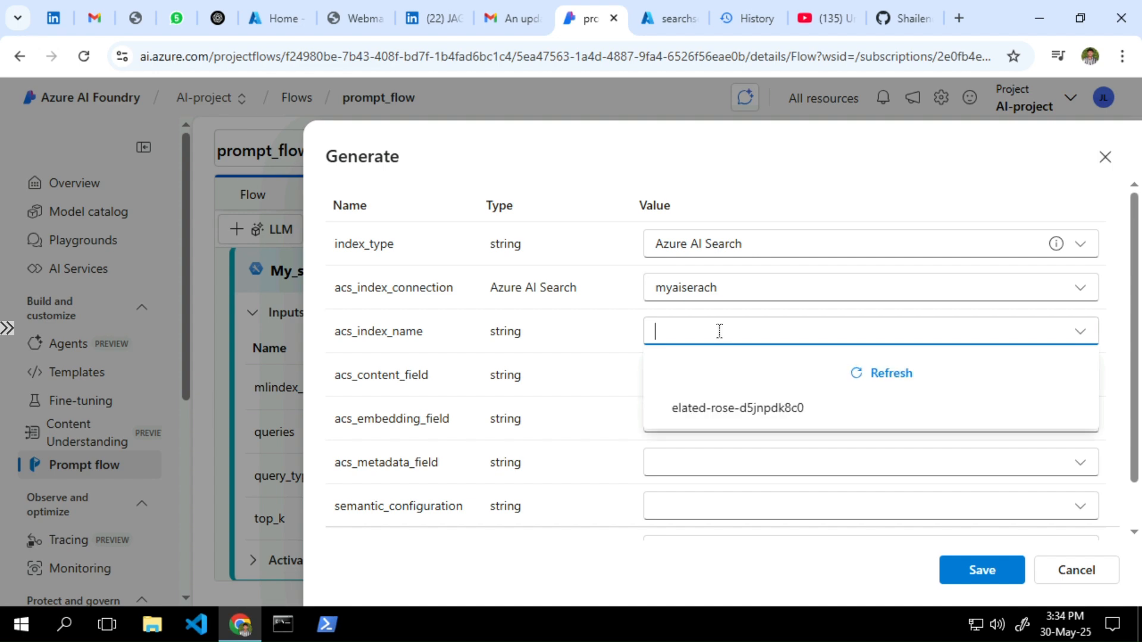
click(708, 410)
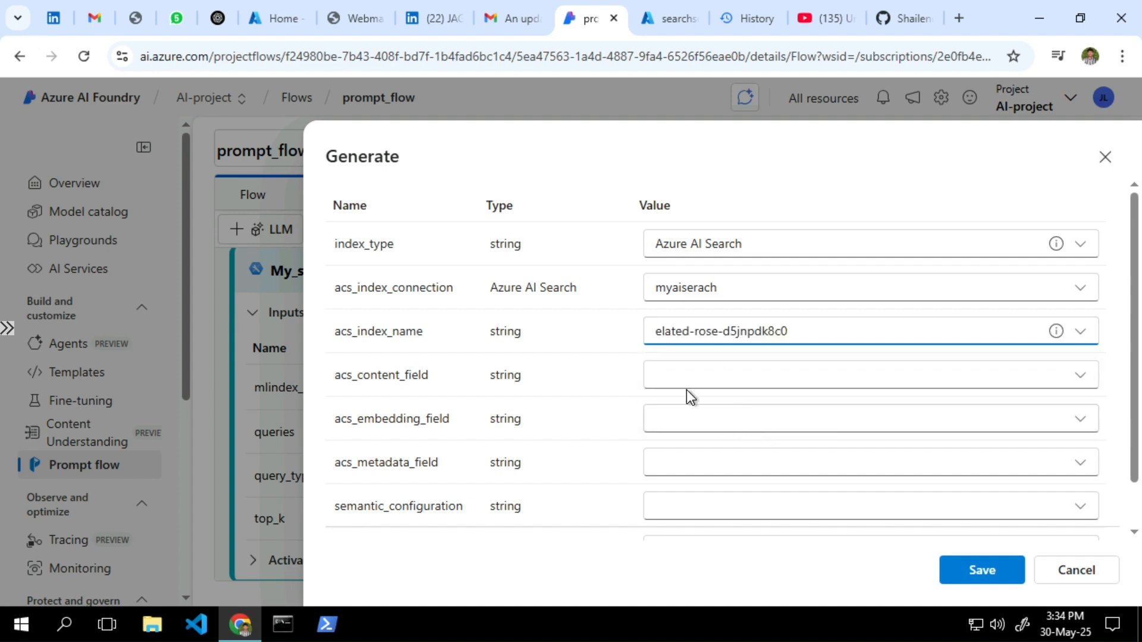
click(687, 457)
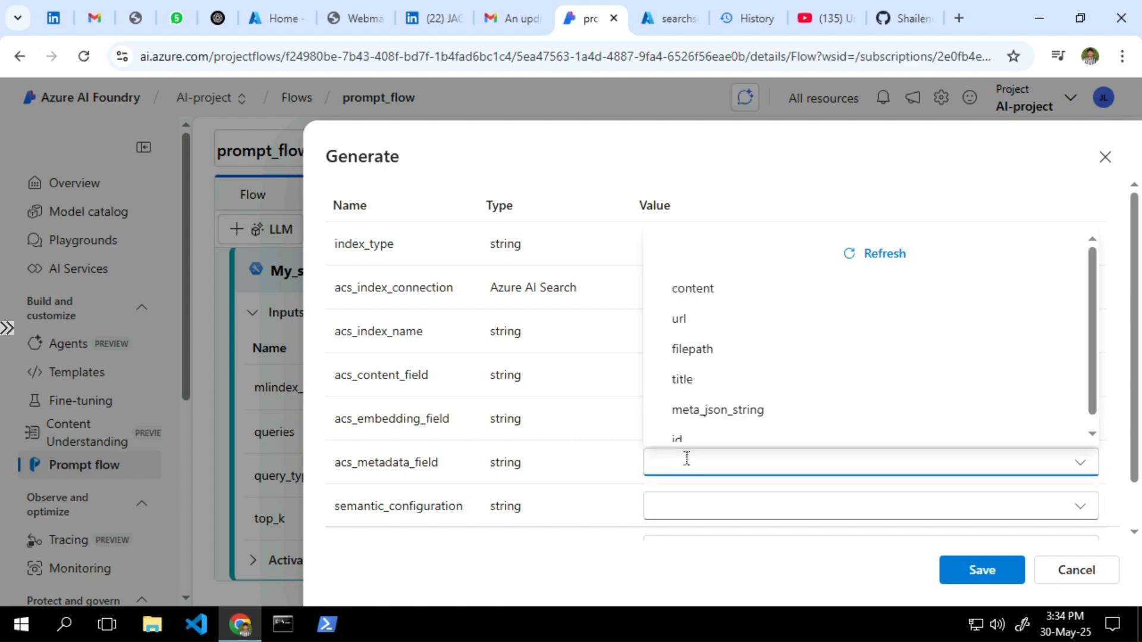
click(717, 291)
scroll(782, 404, down, 1)
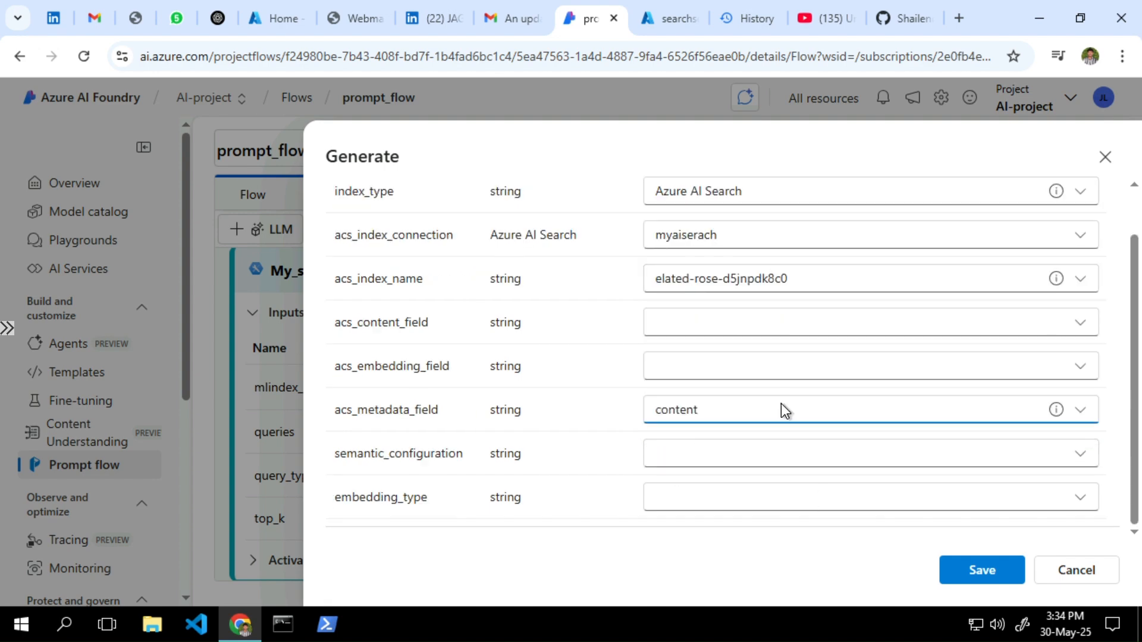
click(980, 572)
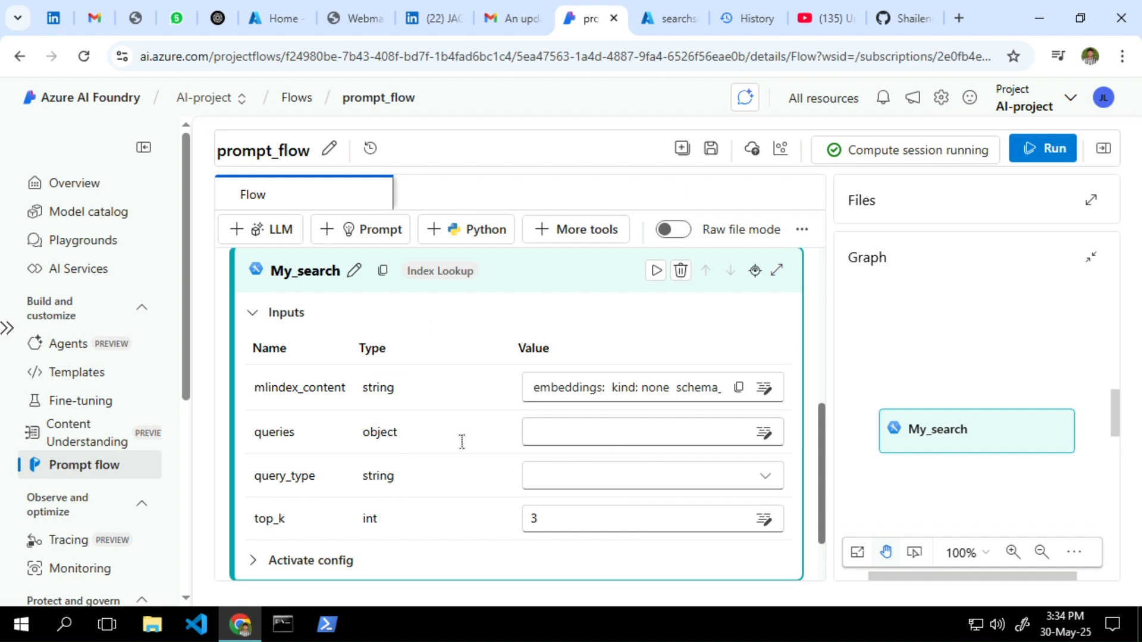
Set My_search's queries to ${inputs.Input} and expand the node's Activate config settings
scroll(360, 438, down, 2)
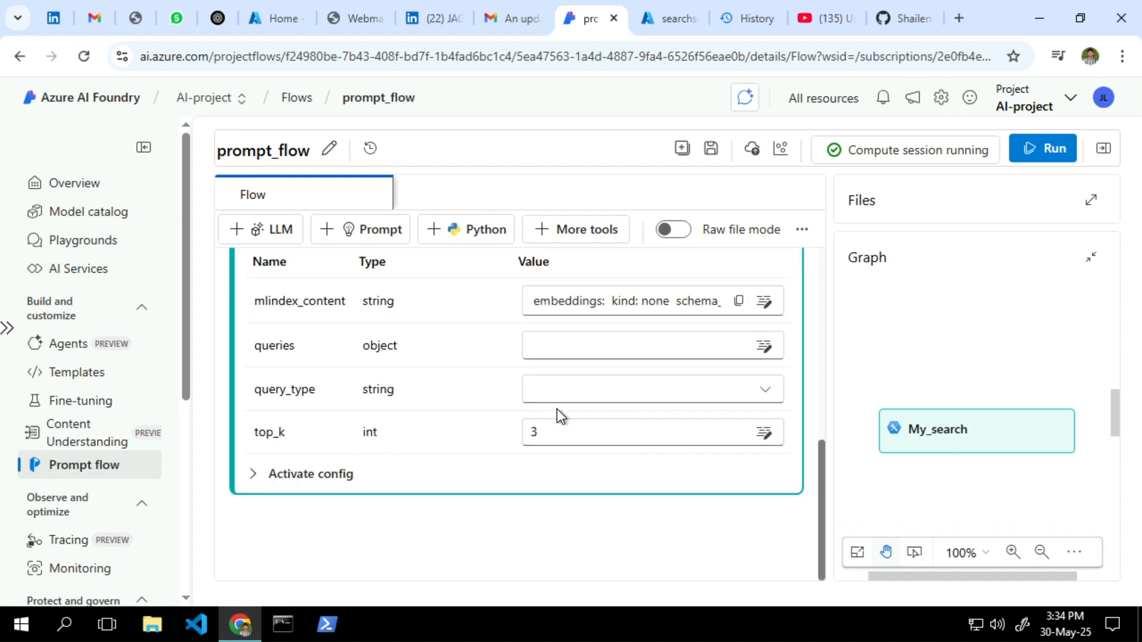
scroll(566, 391, up, 2)
click(555, 444)
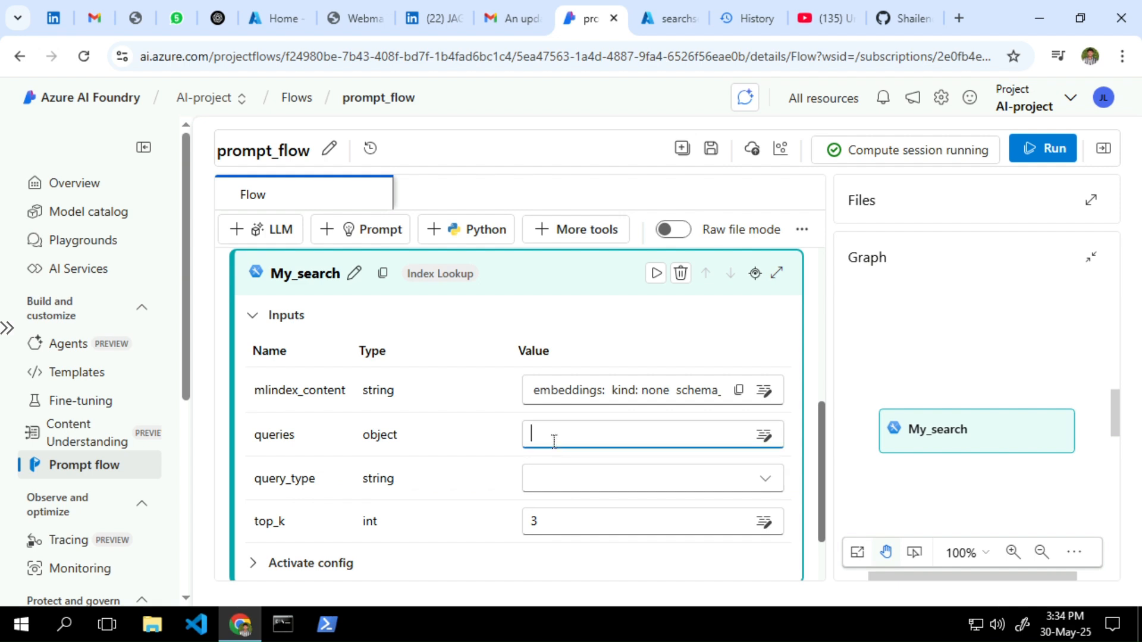
click(564, 475)
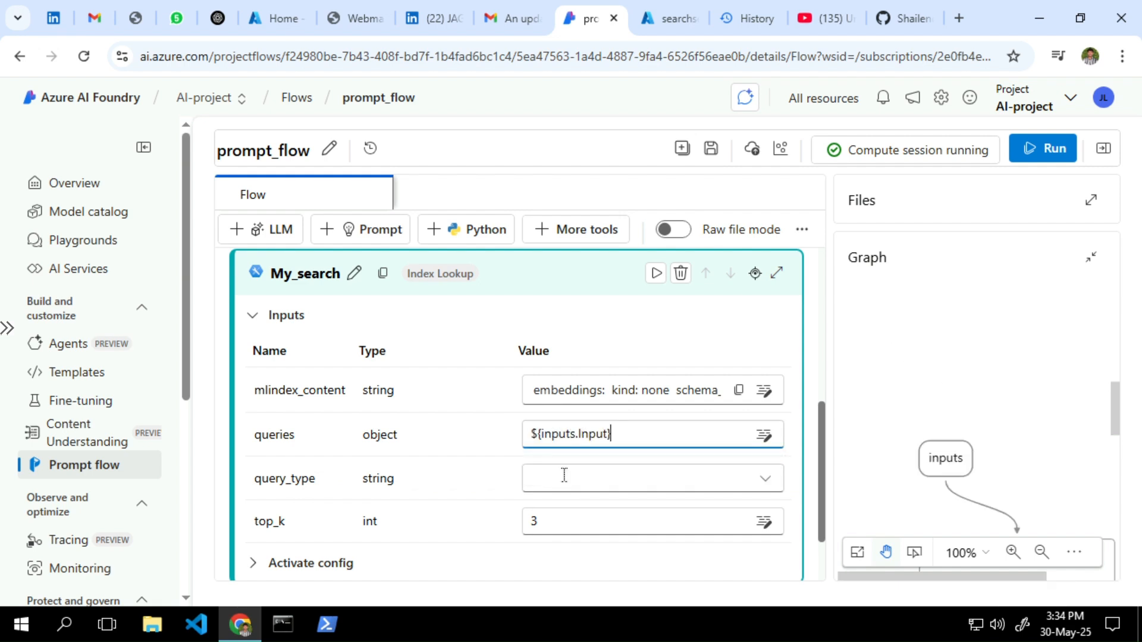
scroll(657, 443, down, 2)
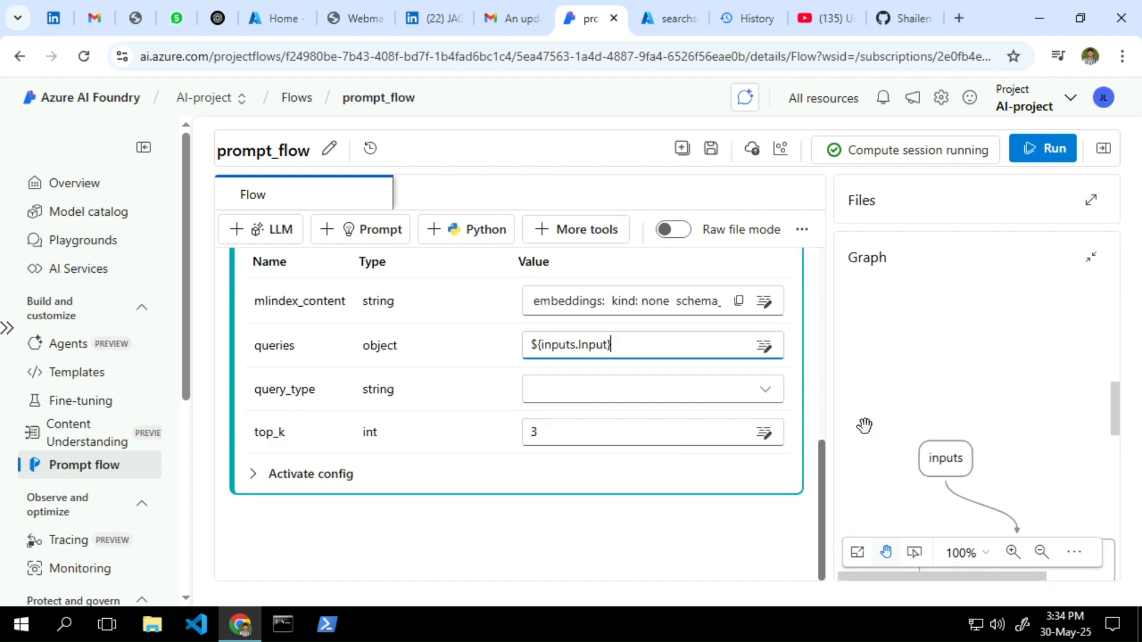
click(622, 397)
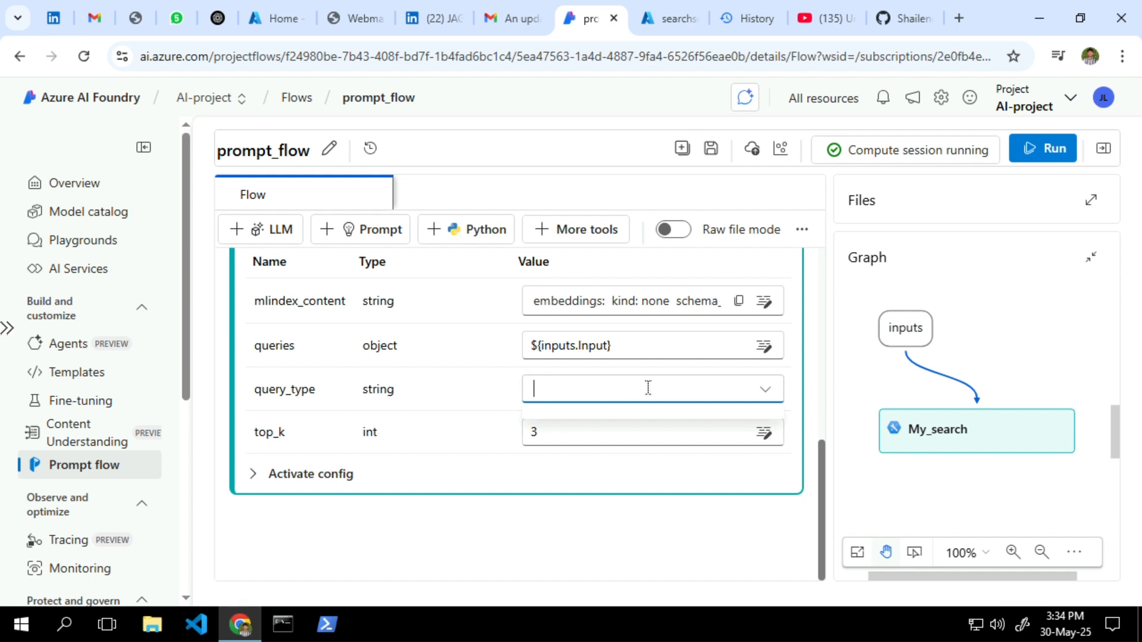
click(772, 395)
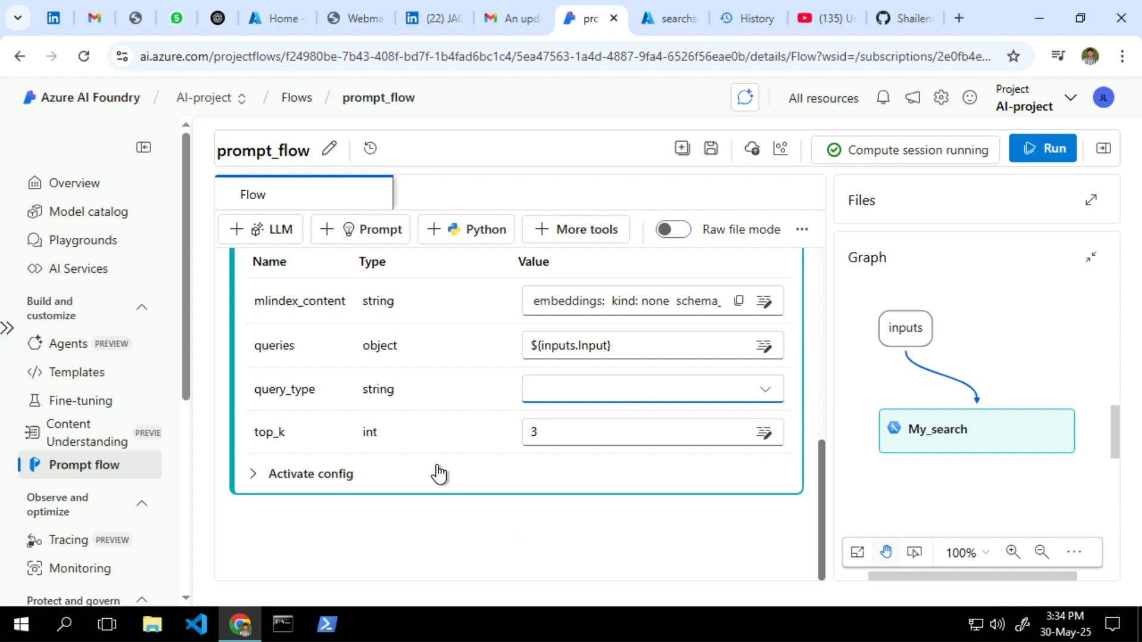
click(500, 478)
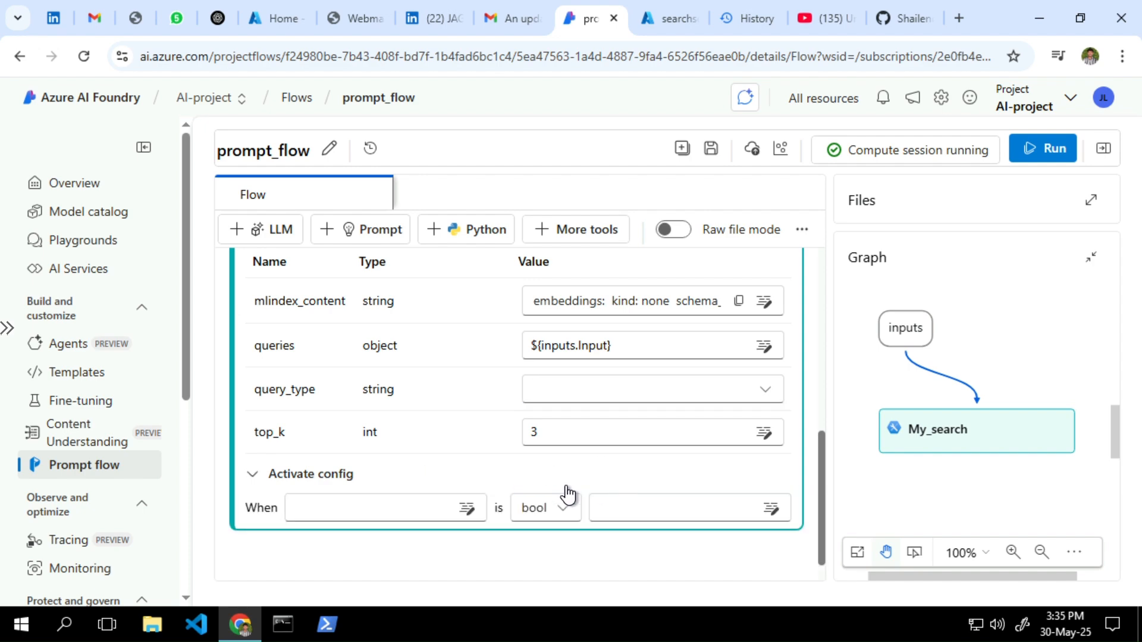
scroll(568, 493, up, 4)
scroll(316, 478, up, 1)
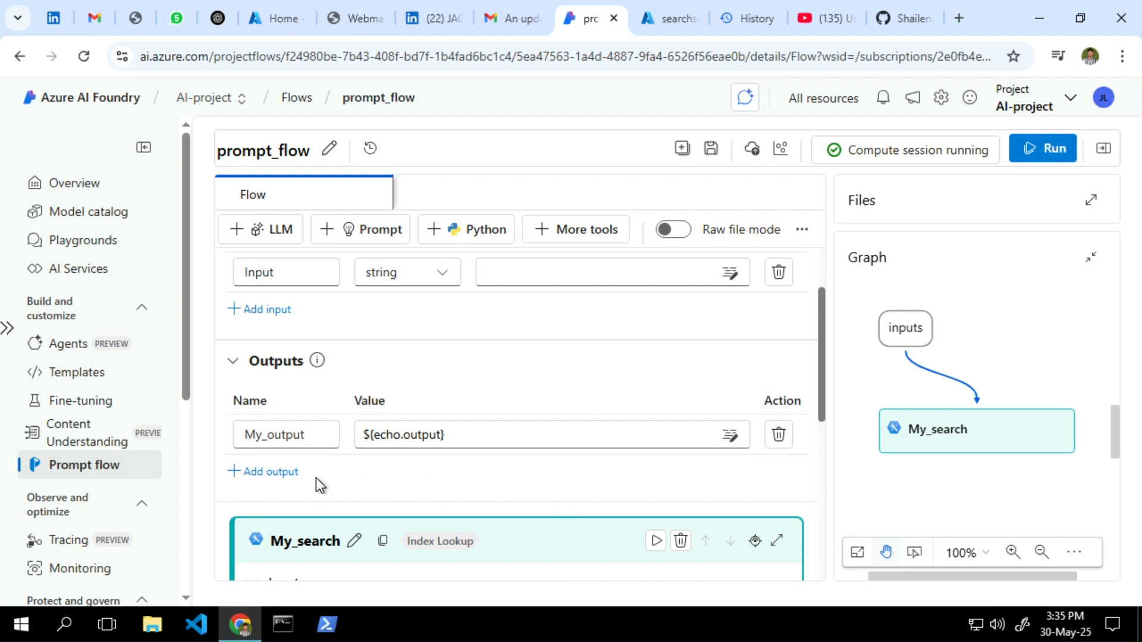
scroll(316, 478, down, 1)
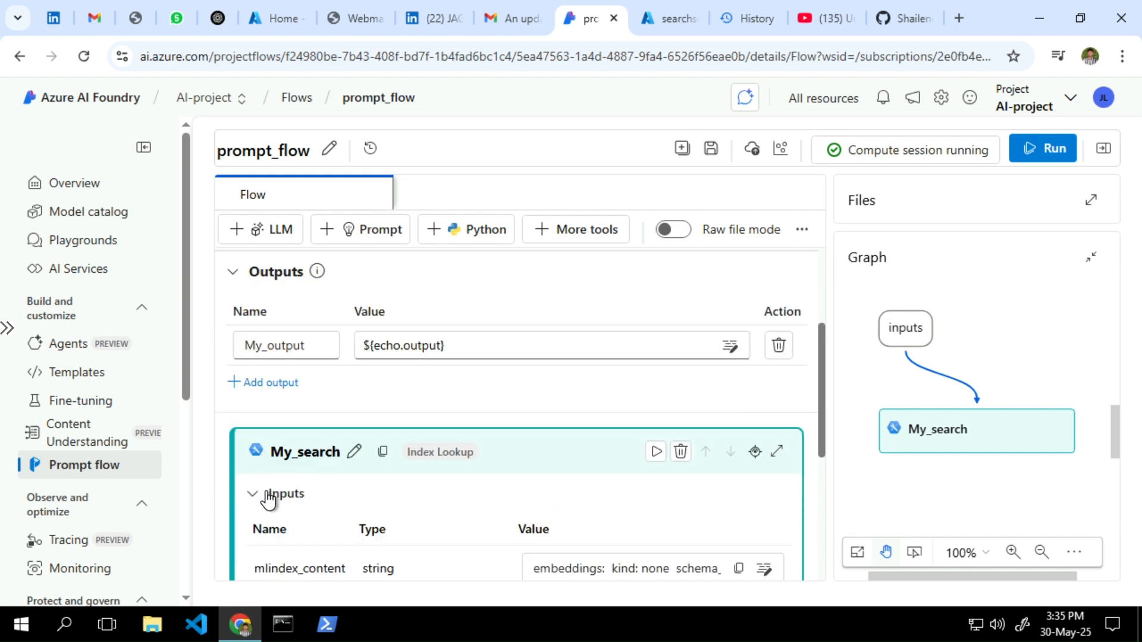
scroll(515, 462, down, 5)
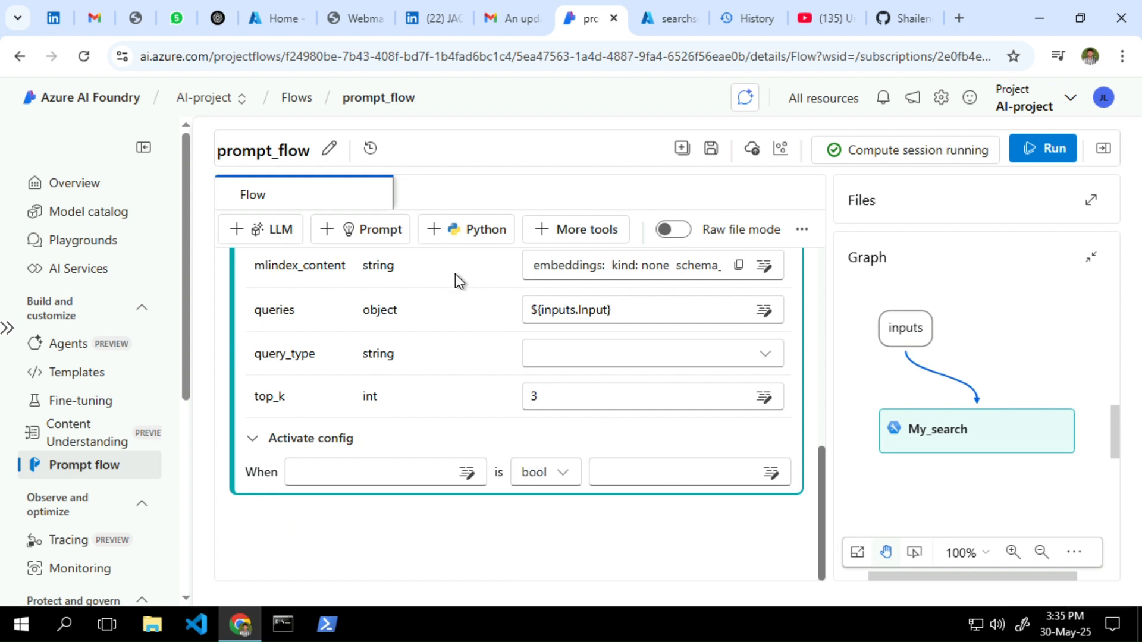
Add a new Python node named My_python to the flow
click(456, 227)
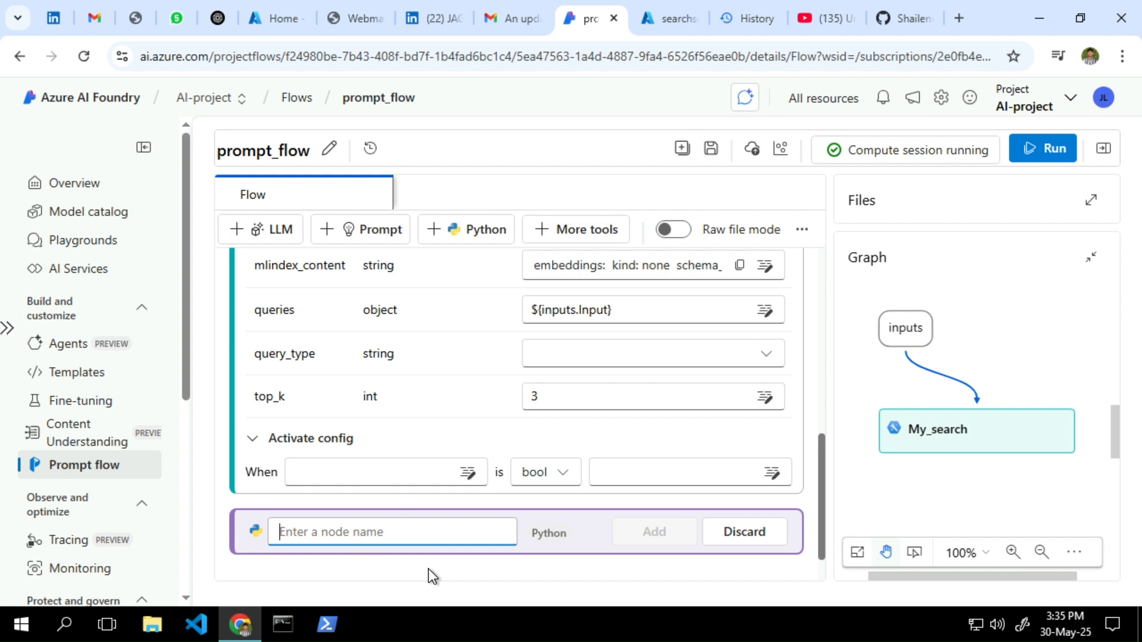
text(My_)
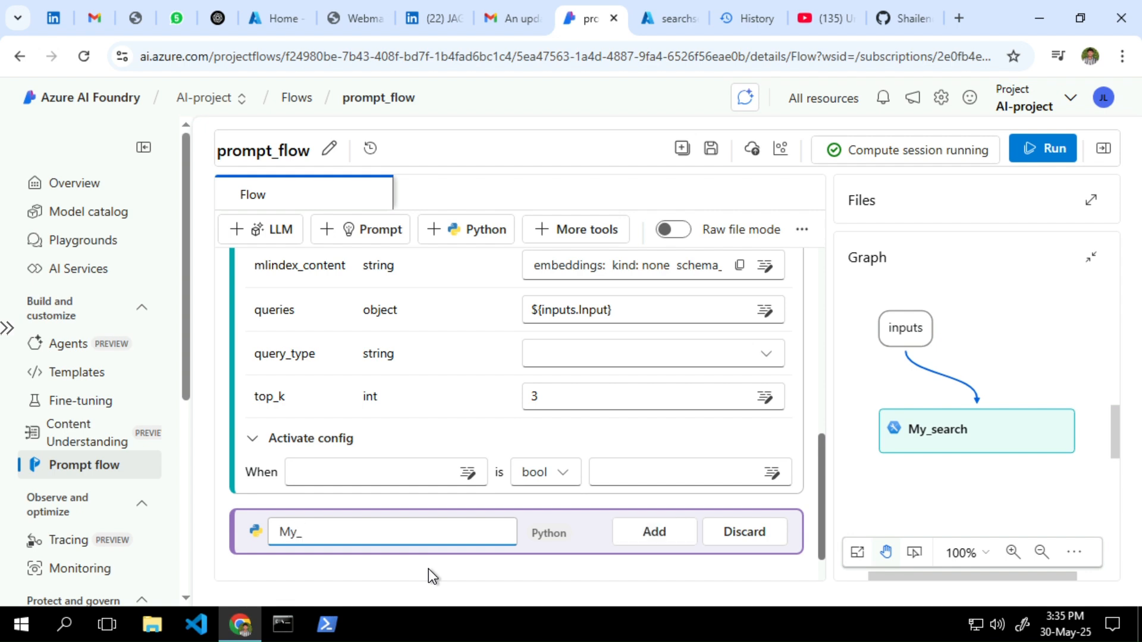
text(pythin)
key(BackSpace)
key(BackSpace)
text(on)
click(661, 538)
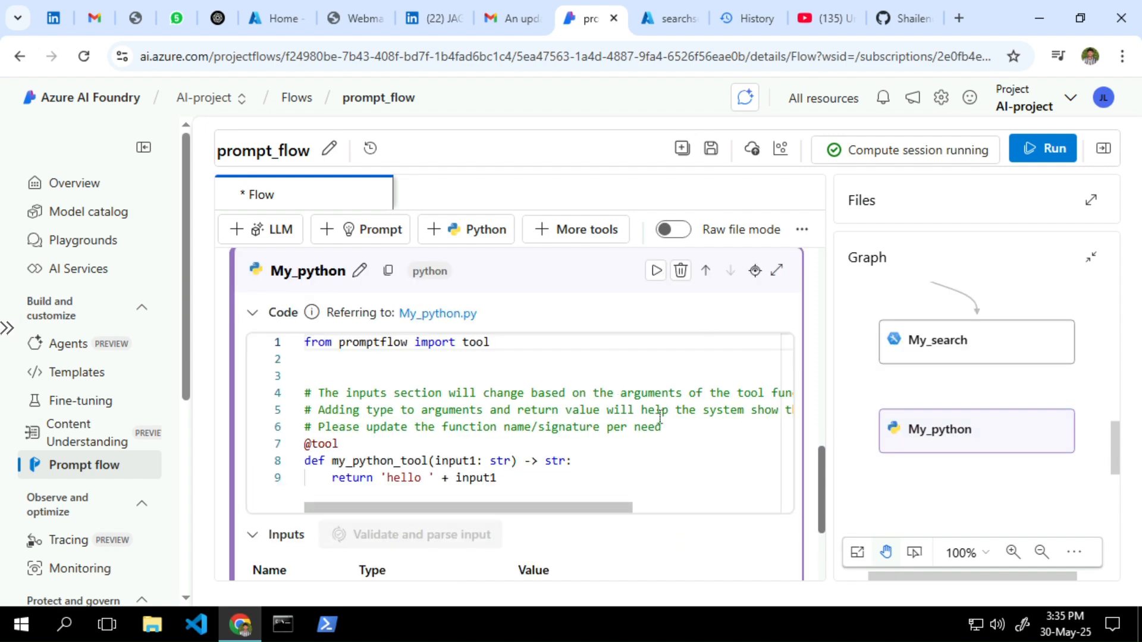
Set My_python's input1 to ${My_search.output} and put focus in its code editor
scroll(659, 416, down, 3)
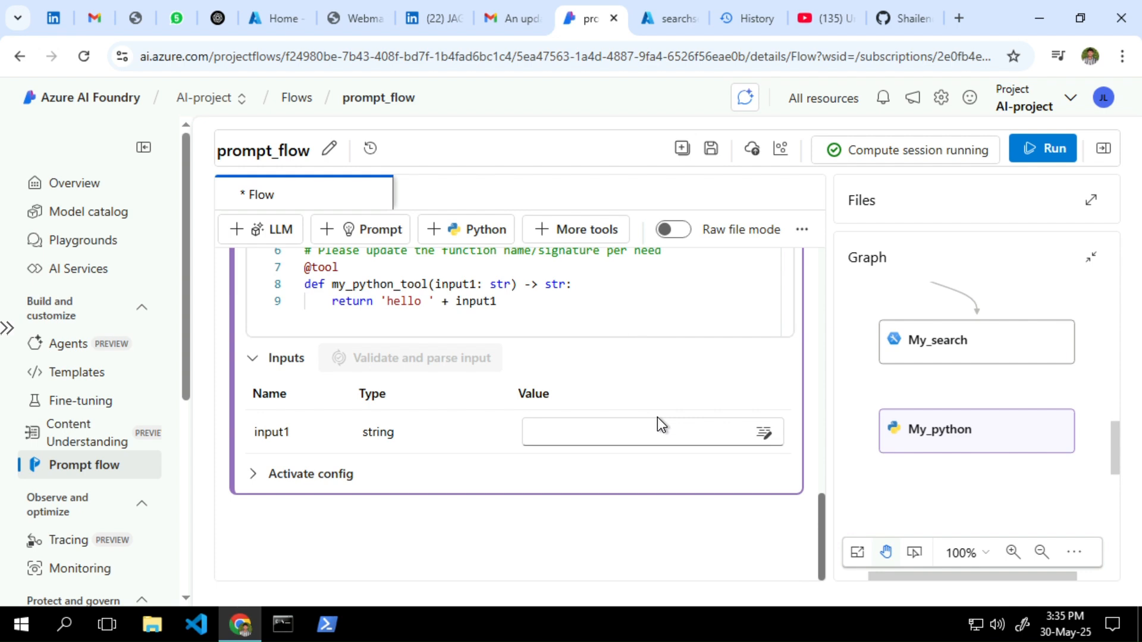
click(600, 426)
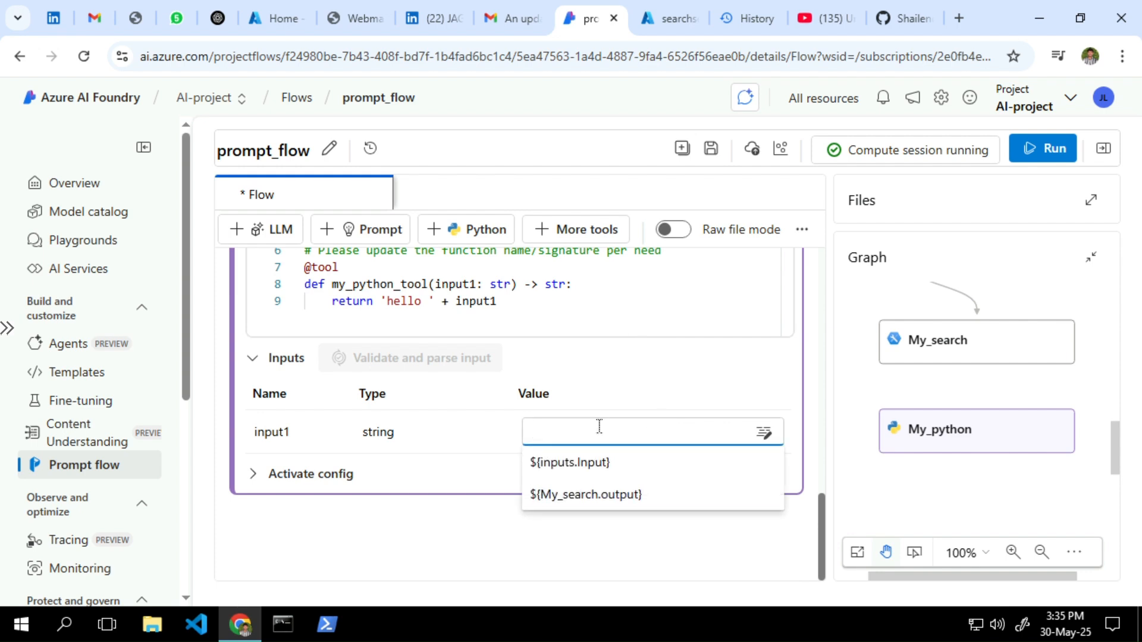
click(594, 496)
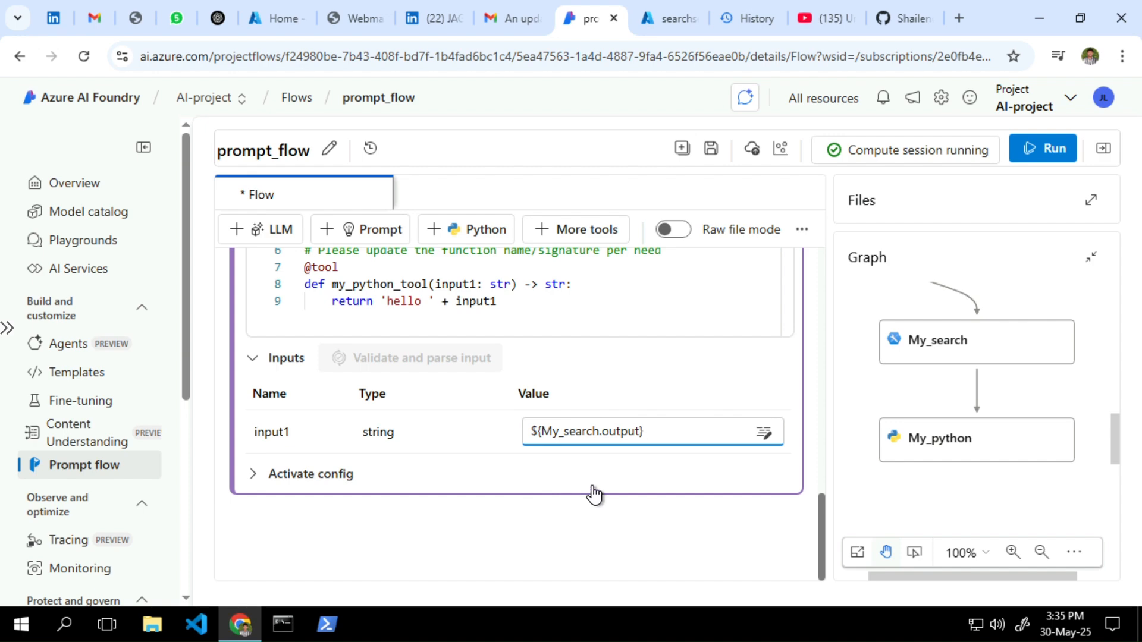
scroll(593, 390, up, 2)
scroll(477, 374, up, 2)
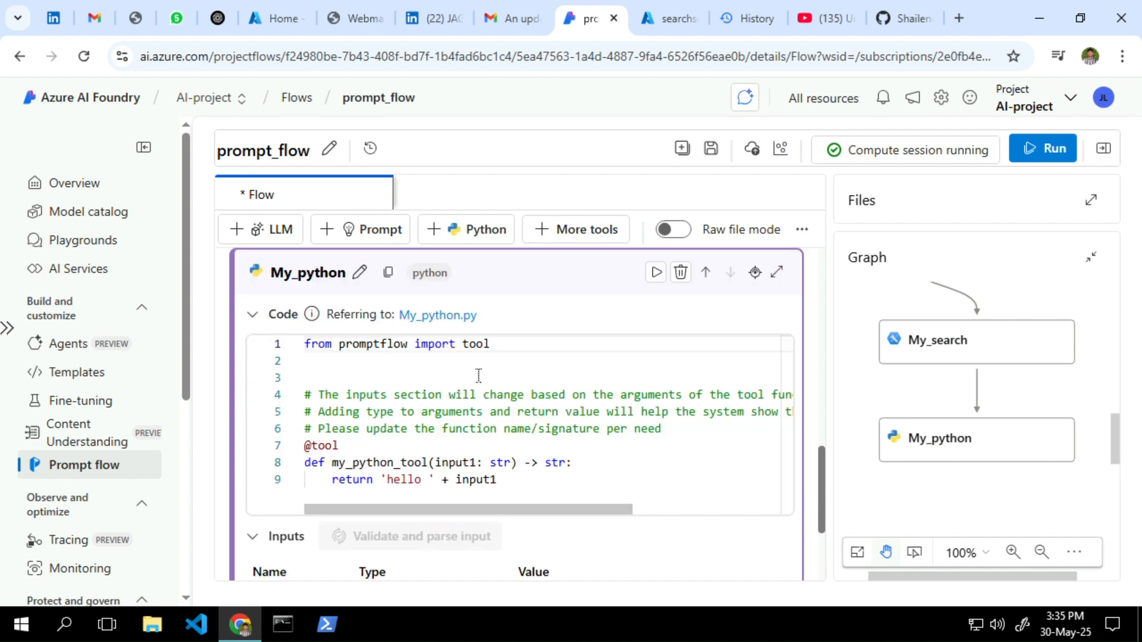
click(406, 395)
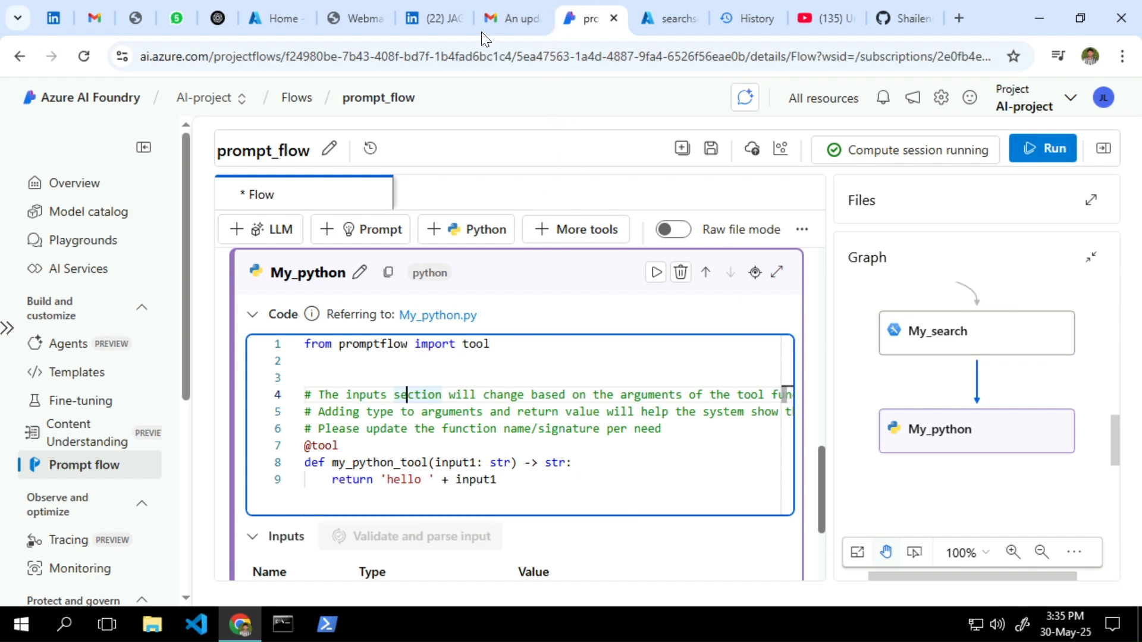
key(alt+Tab)
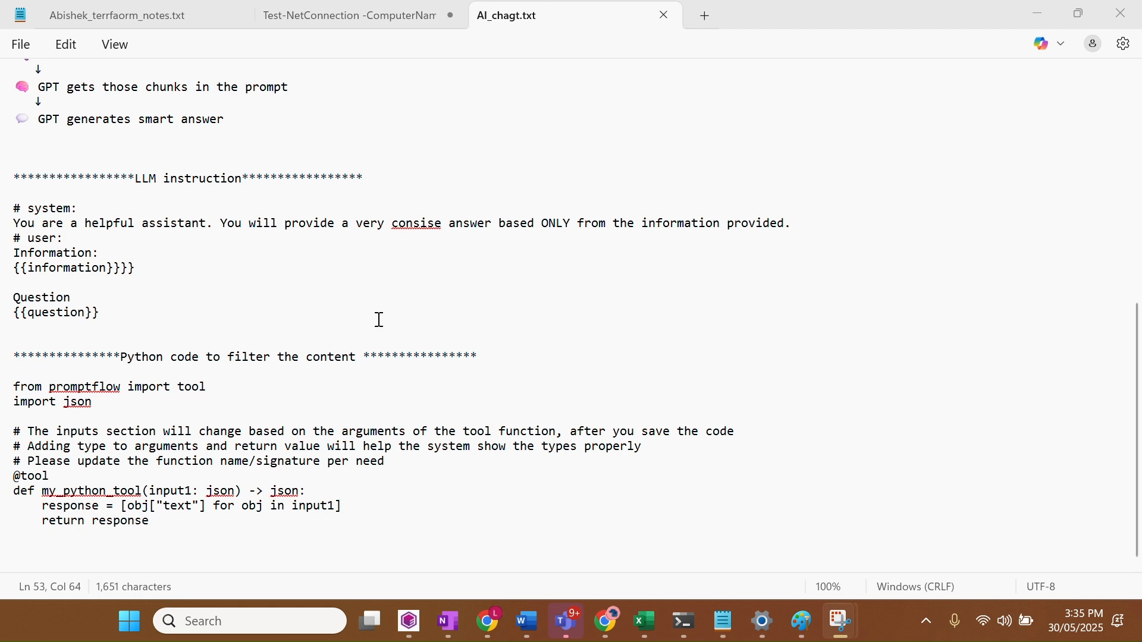
Select the Python content-filter code in AI_chagt.txt, then minimize Notepad
drag(179, 523, 3, 390)
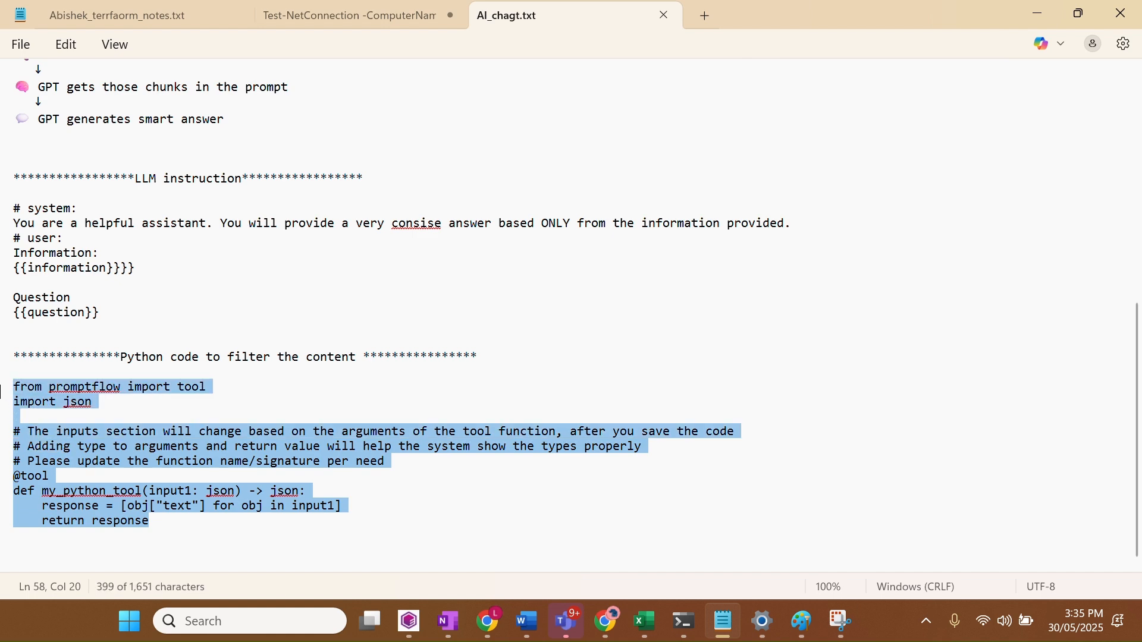
click(1035, 15)
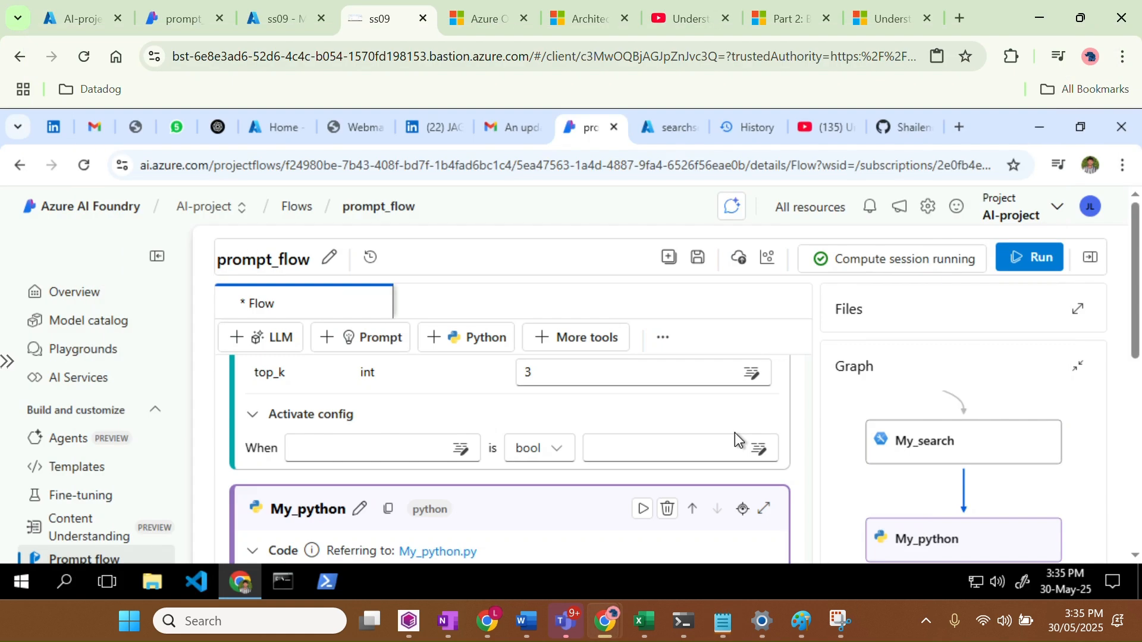
Replace My_python's code with the copied content-filter code that imports json
click(5, 361)
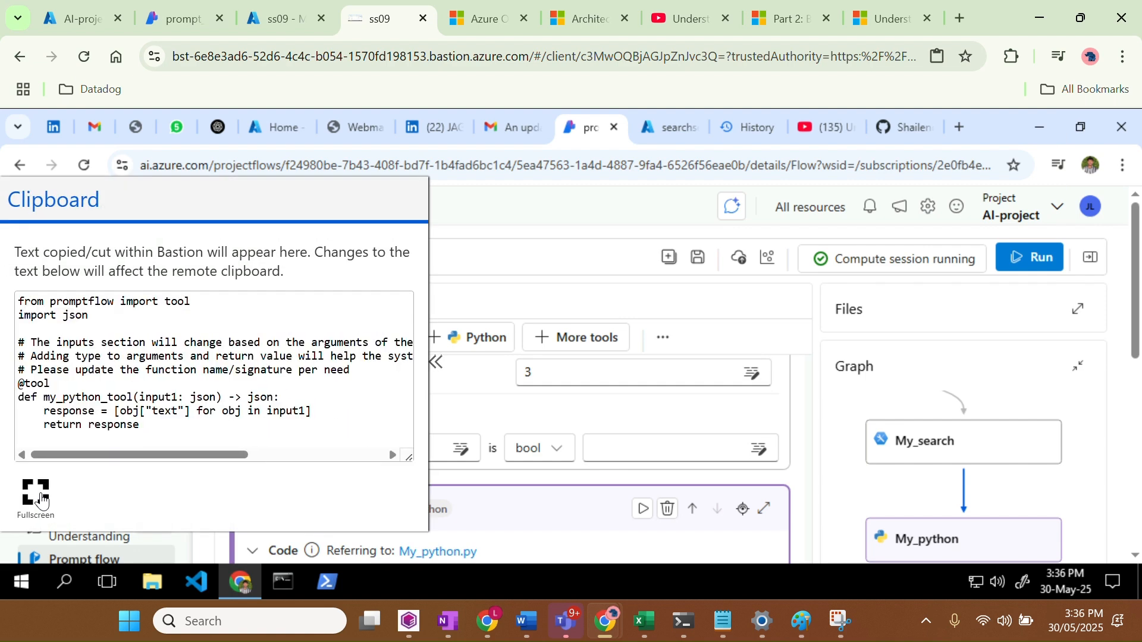
click(36, 492)
click(836, 314)
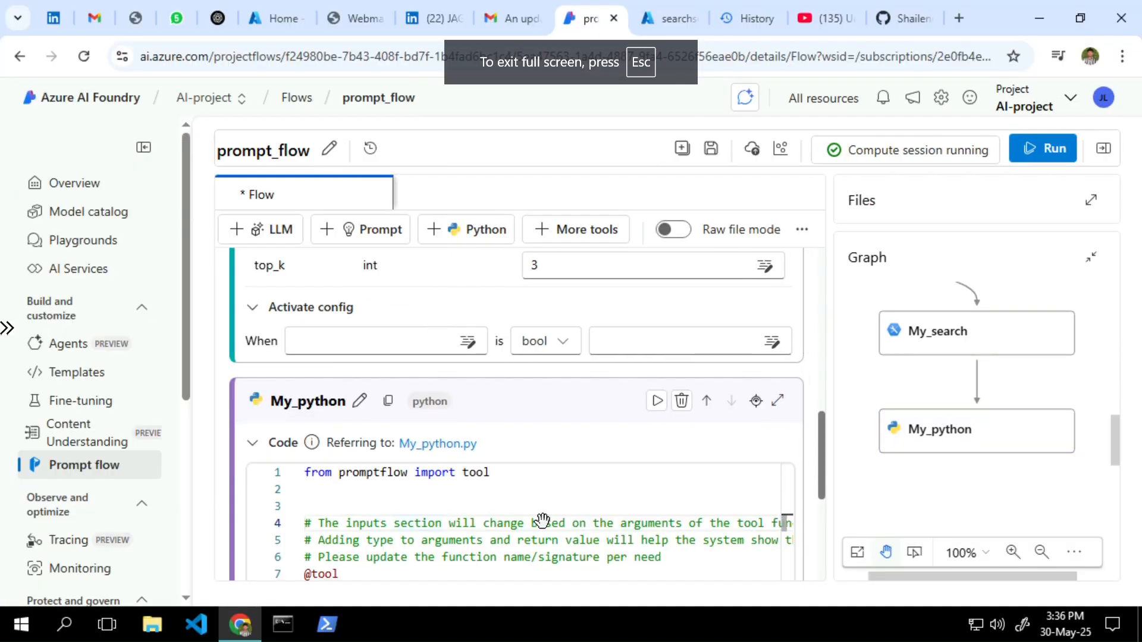
click(439, 524)
key(ctrl+a)
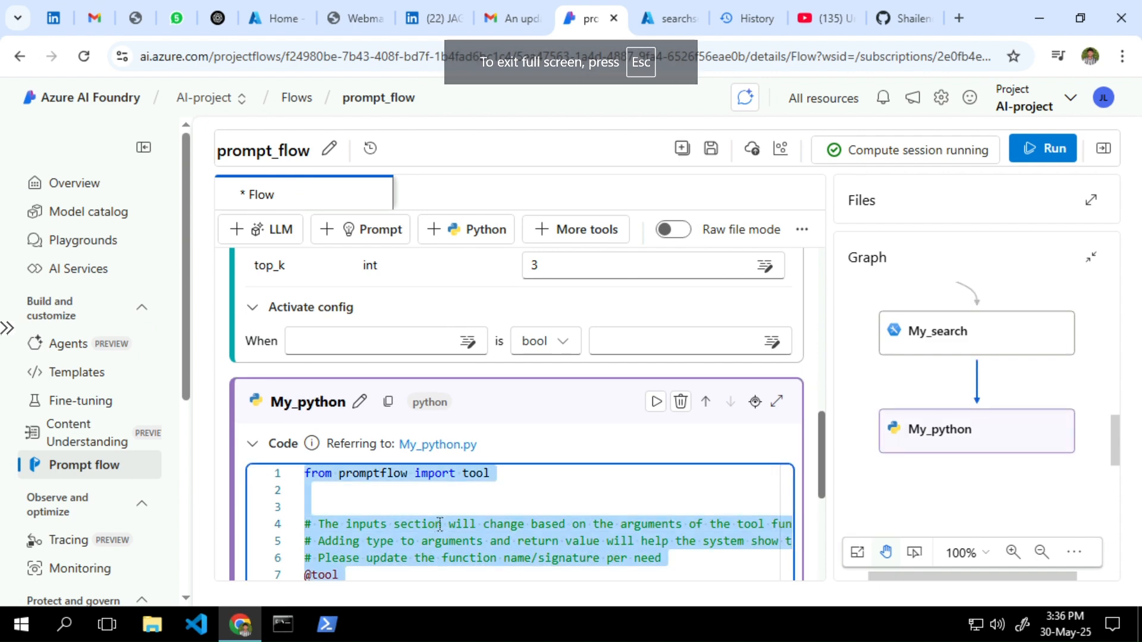
key(ctrl+v)
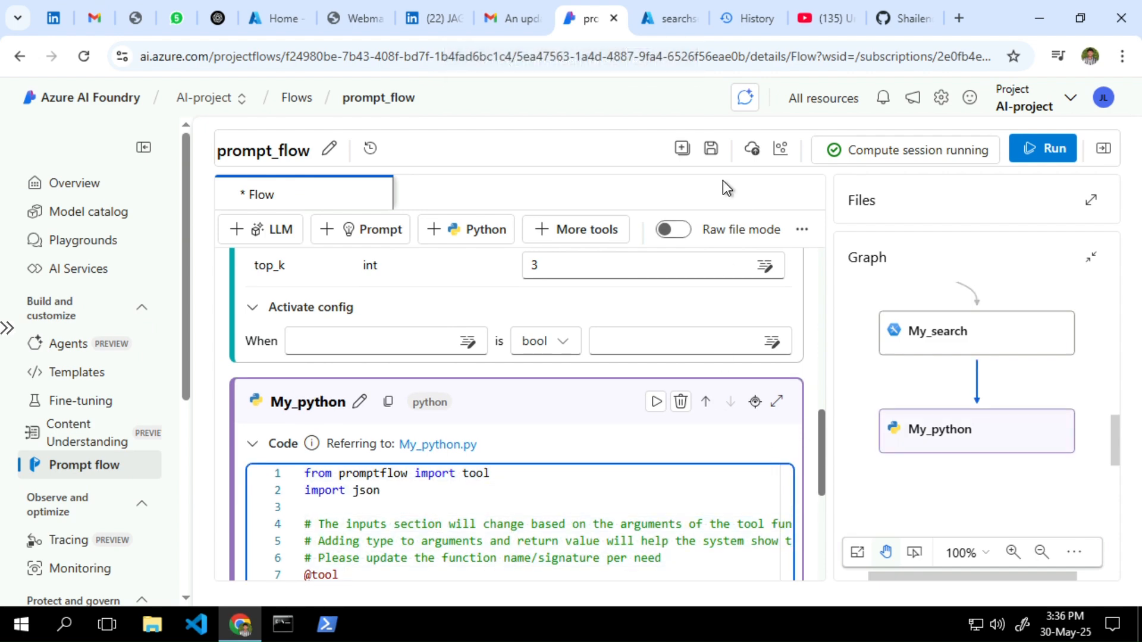
Save the flow, collapse My_python's code section and start a new LLM node
click(711, 148)
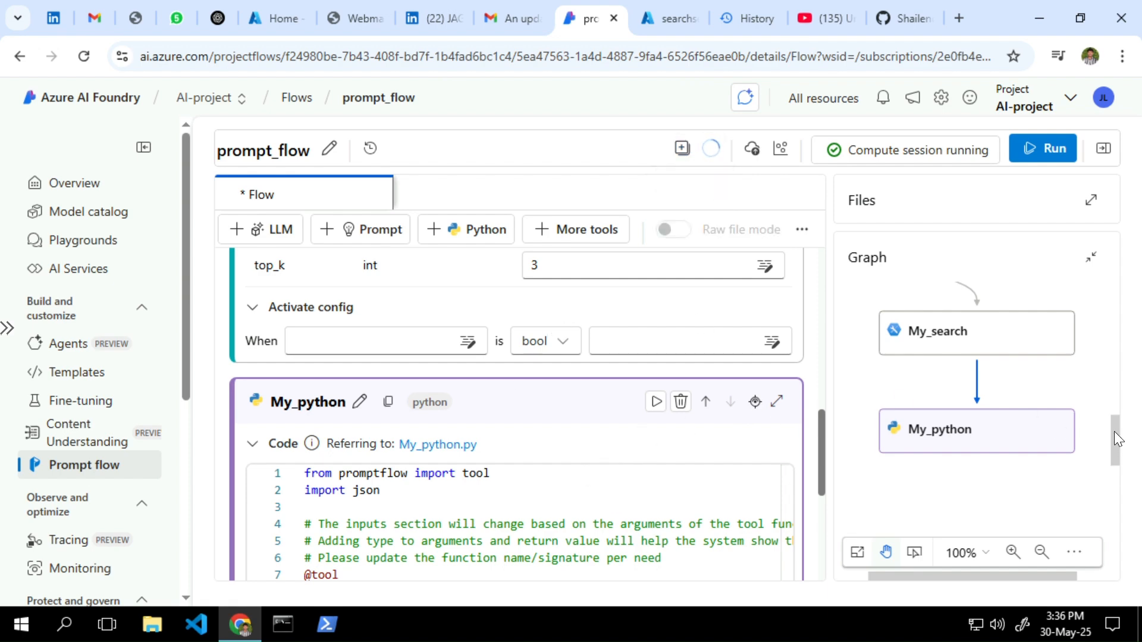
drag(1114, 430, 1112, 461)
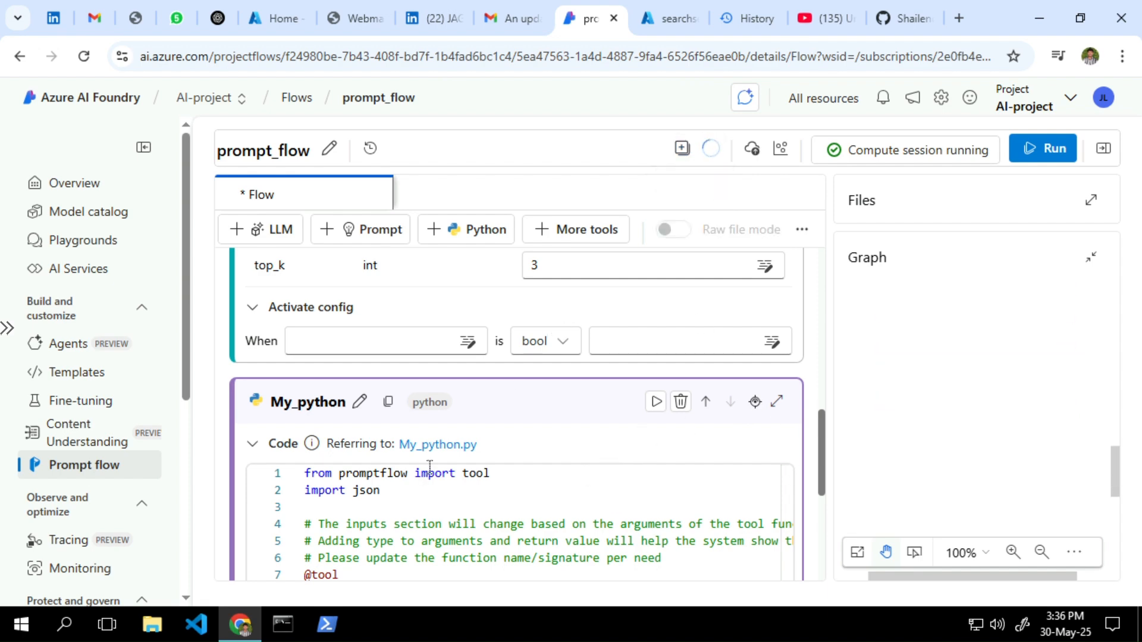
click(253, 444)
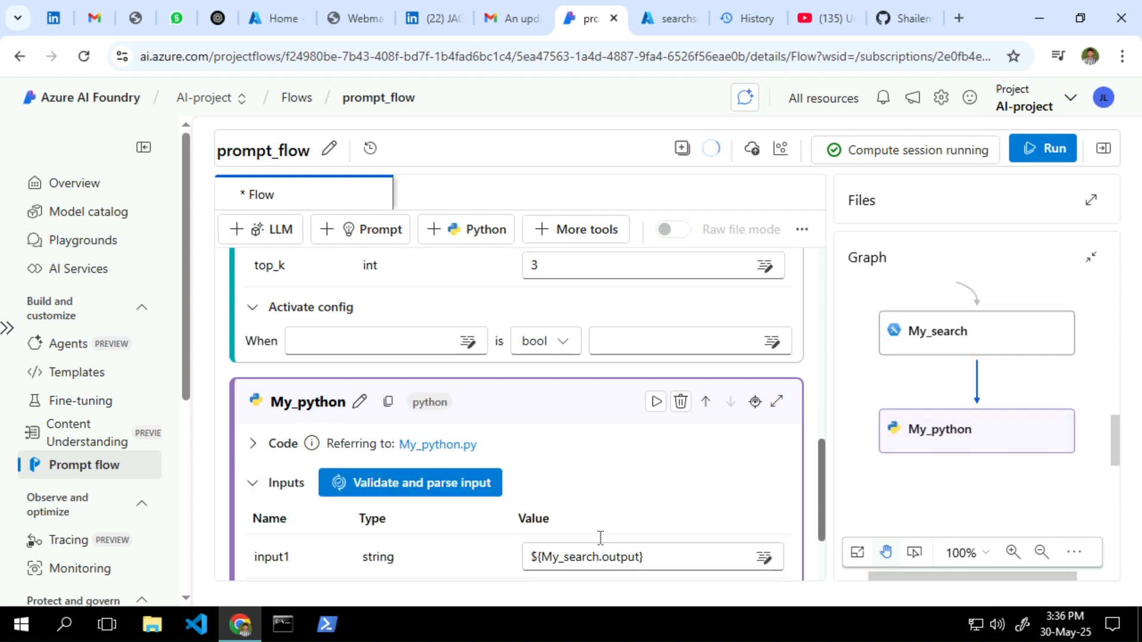
scroll(583, 489, down, 2)
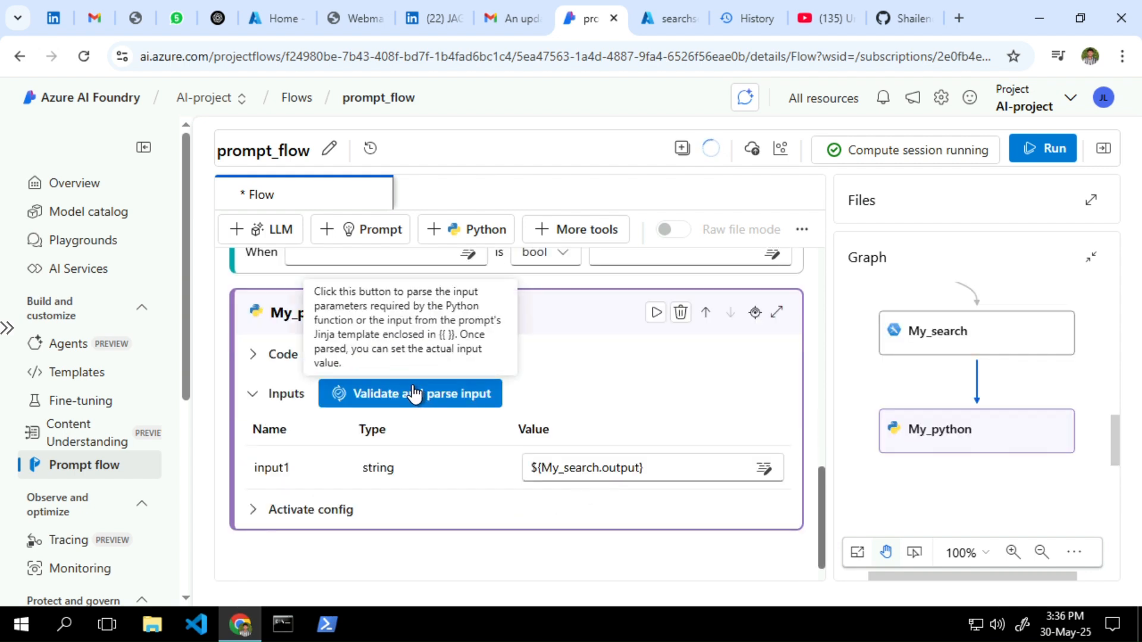
click(273, 235)
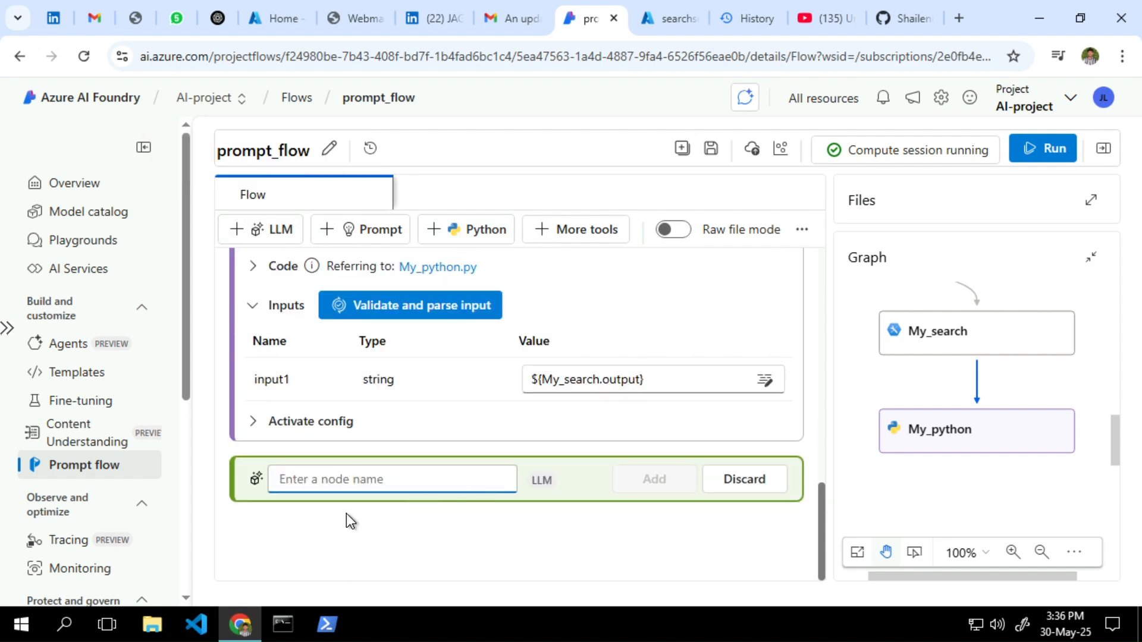
text(My)
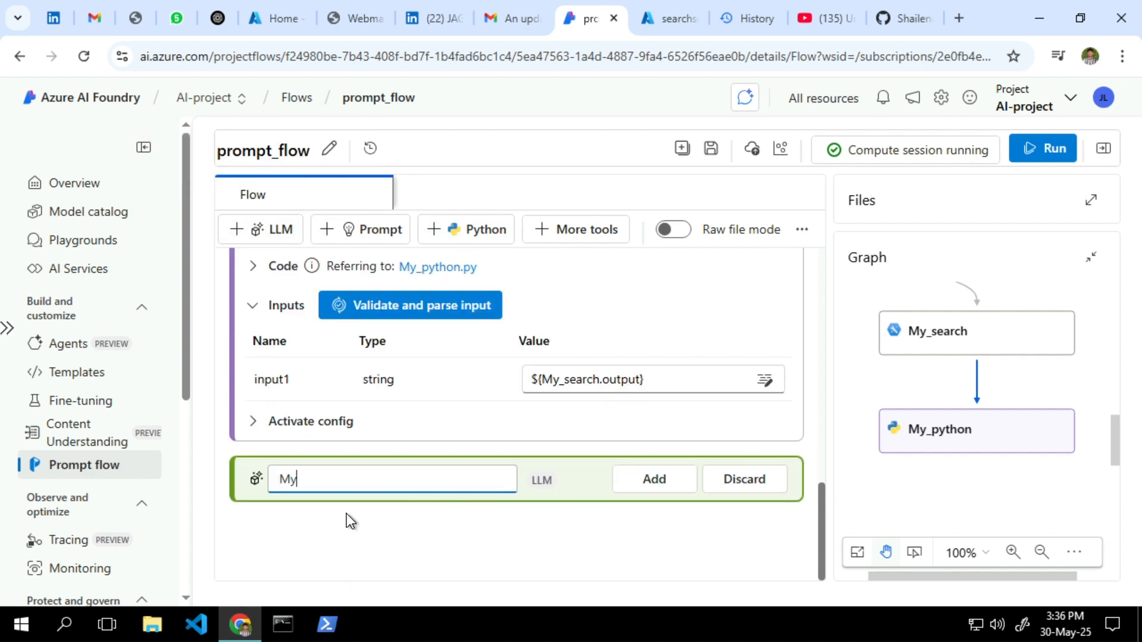
text(_LLM)
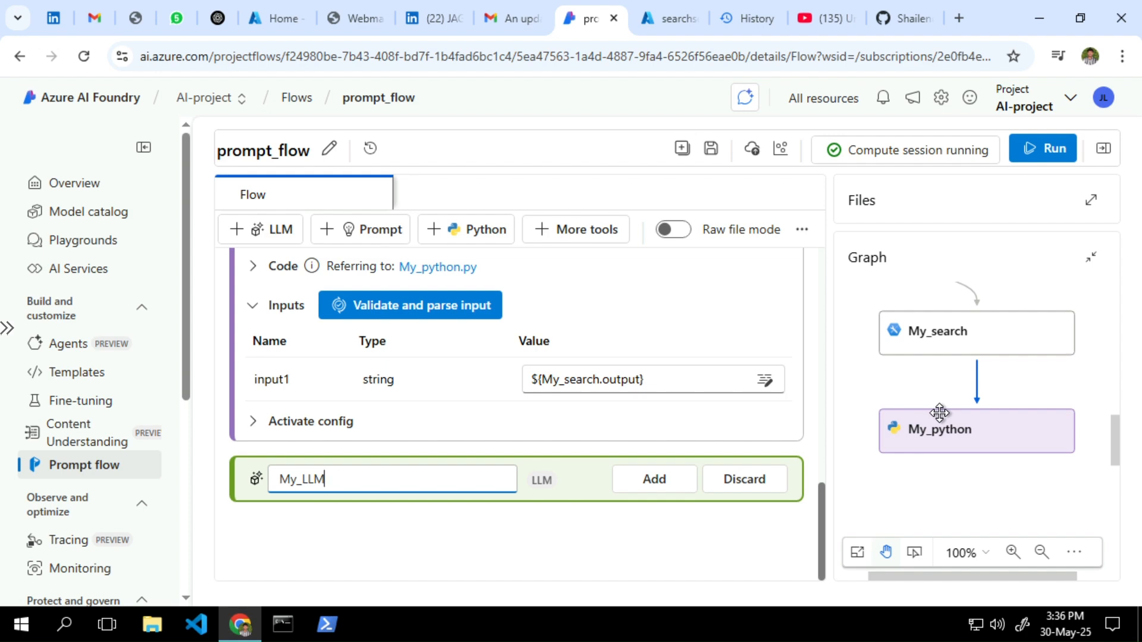
click(648, 481)
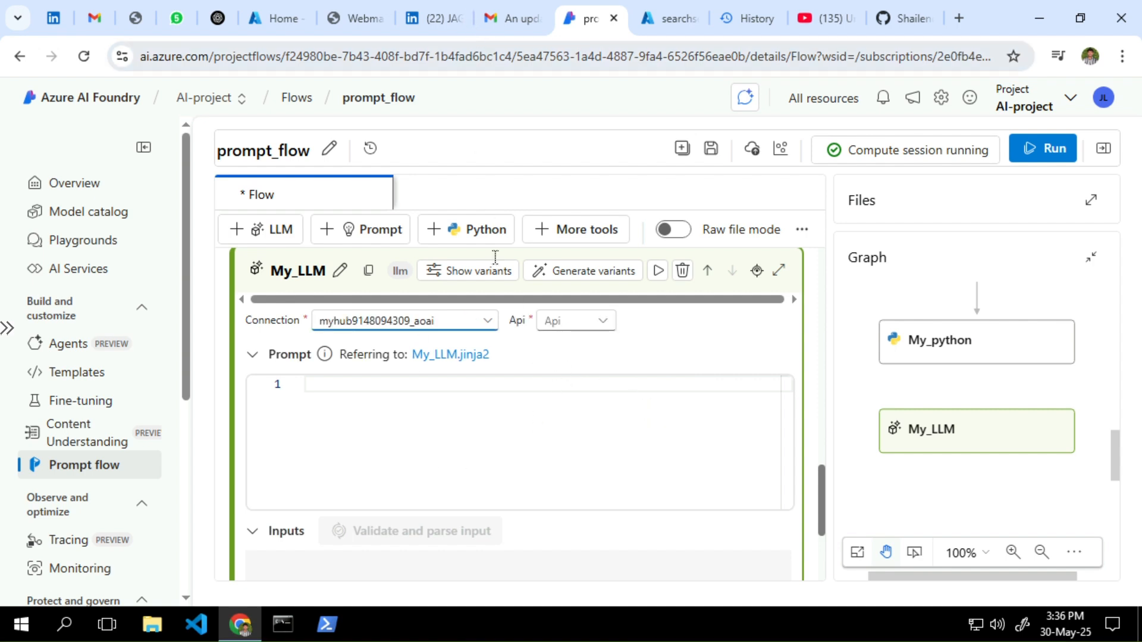
click(480, 323)
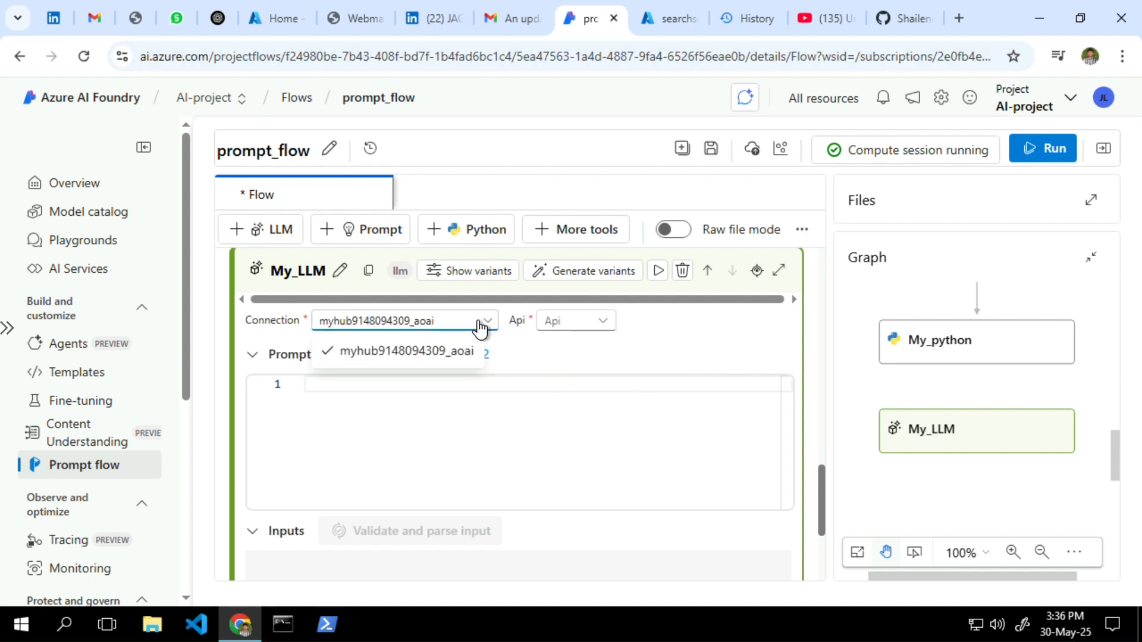
click(403, 357)
click(555, 329)
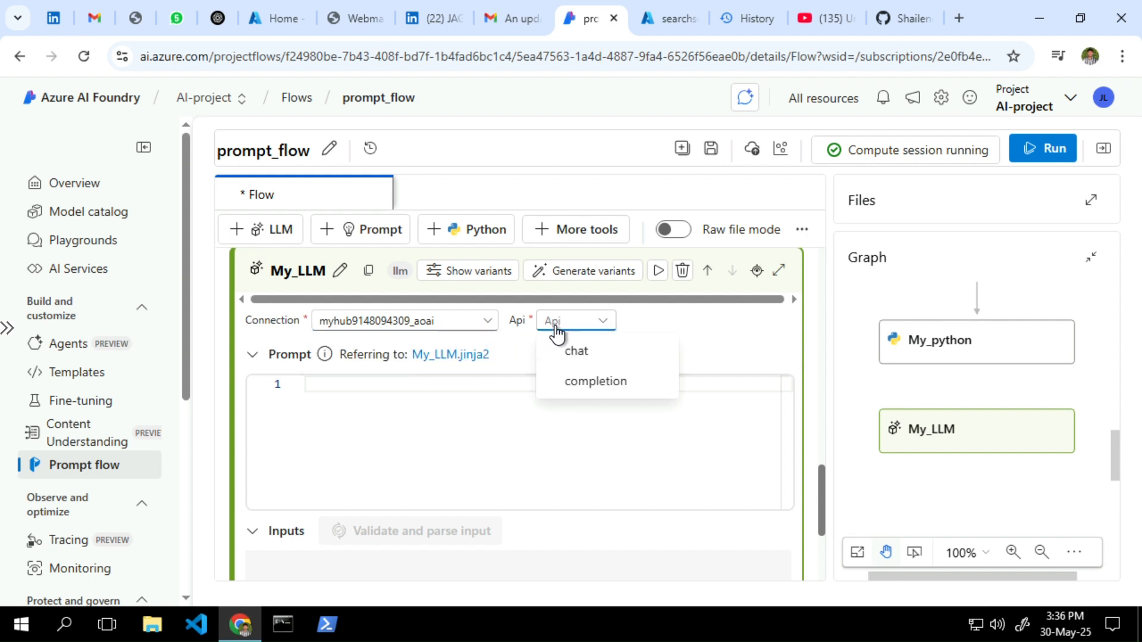
click(573, 353)
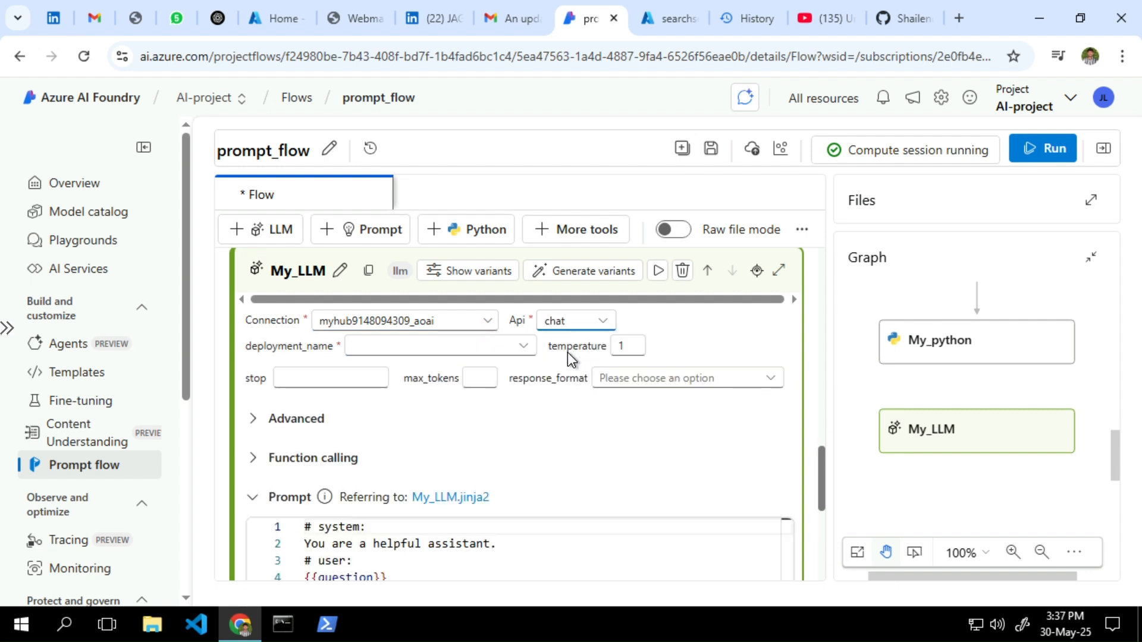
click(480, 369)
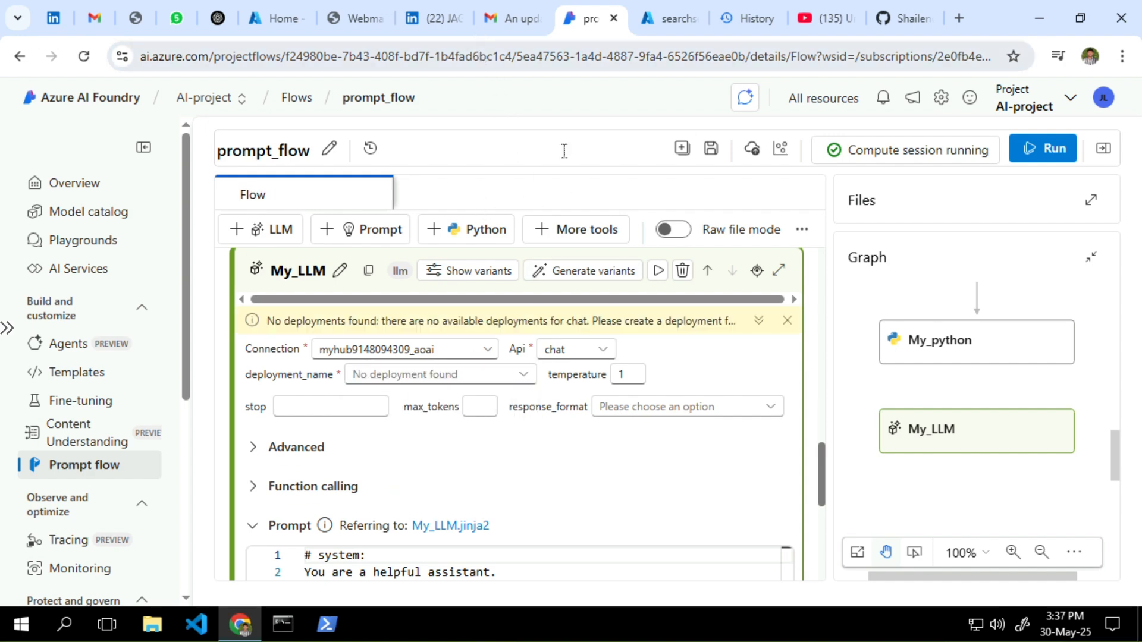
scroll(528, 484, down, 5)
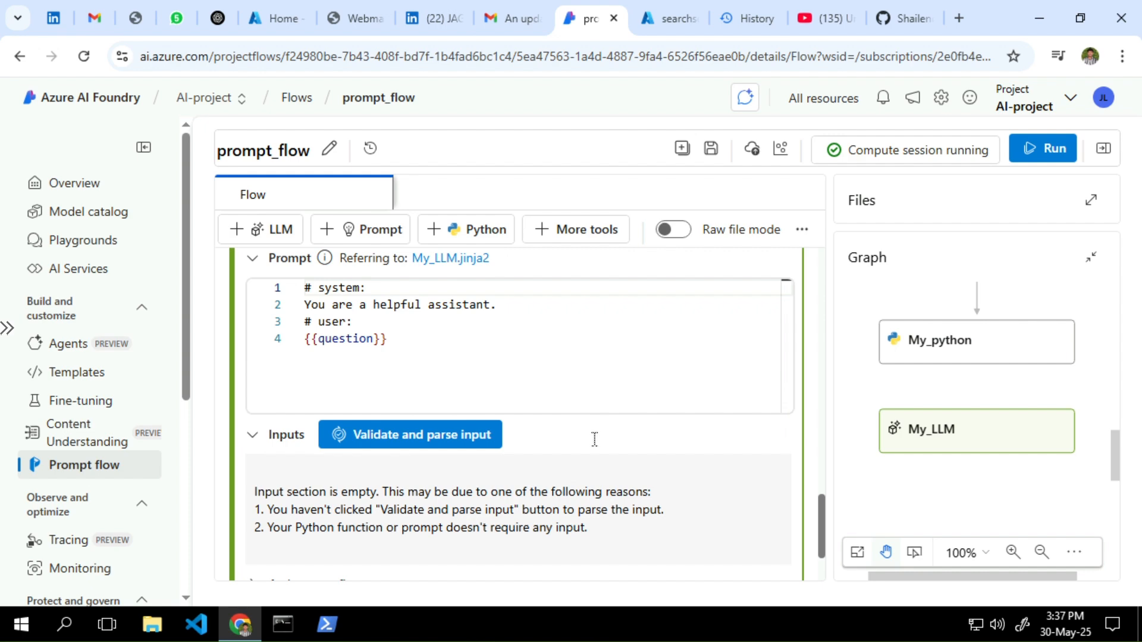
scroll(593, 446, up, 2)
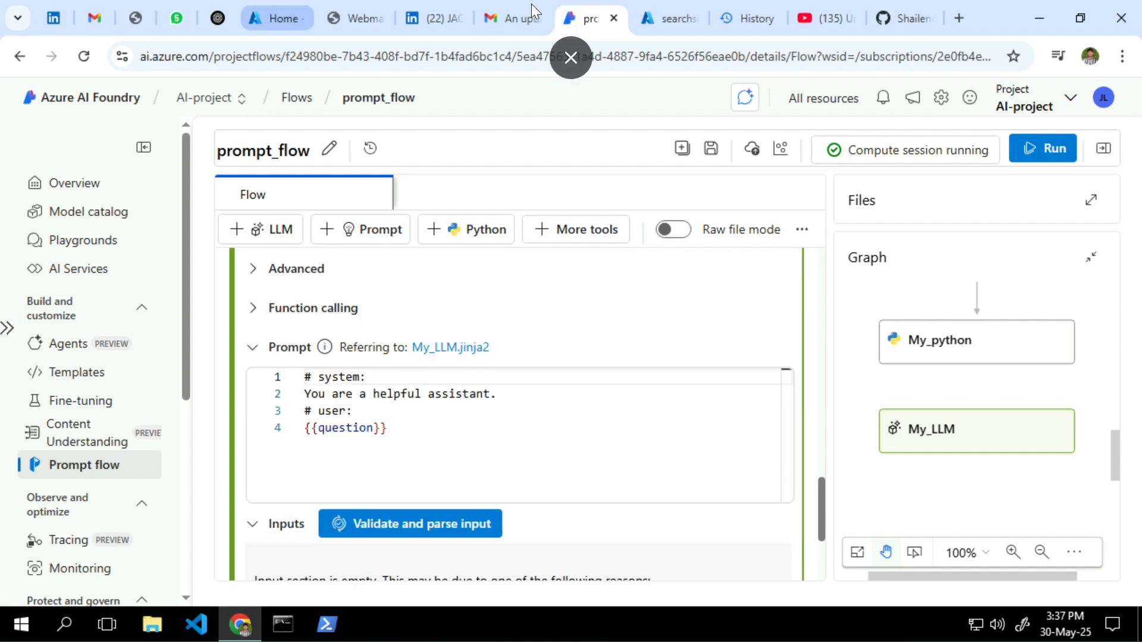
click(569, 66)
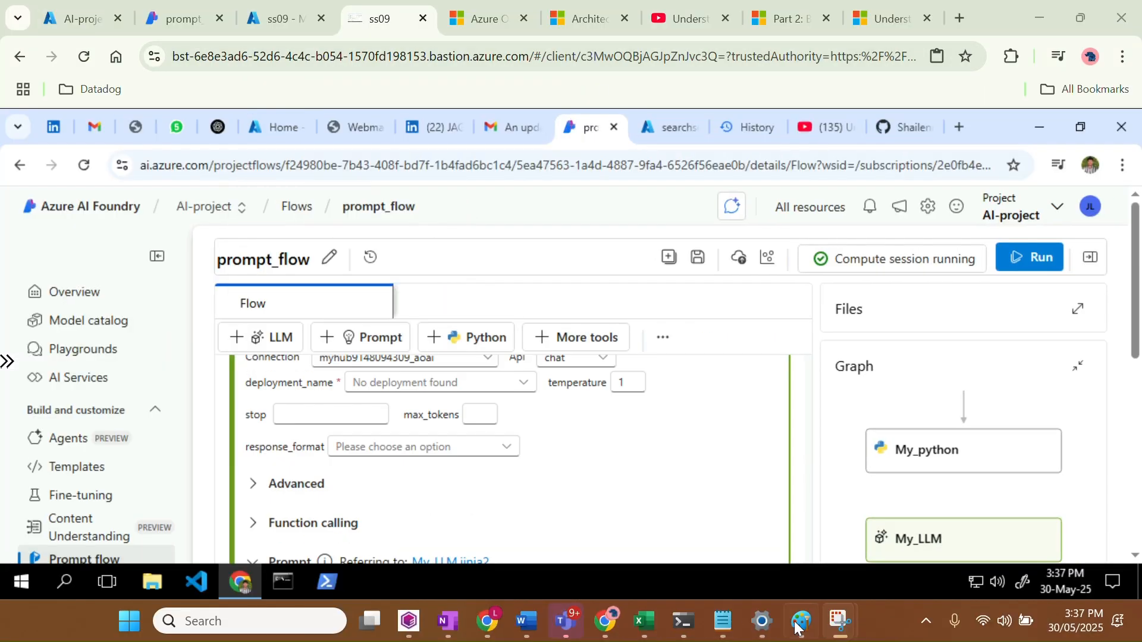
Select the LLM instruction prompt in AI_chagt.txt, then minimize Notepad
click(724, 622)
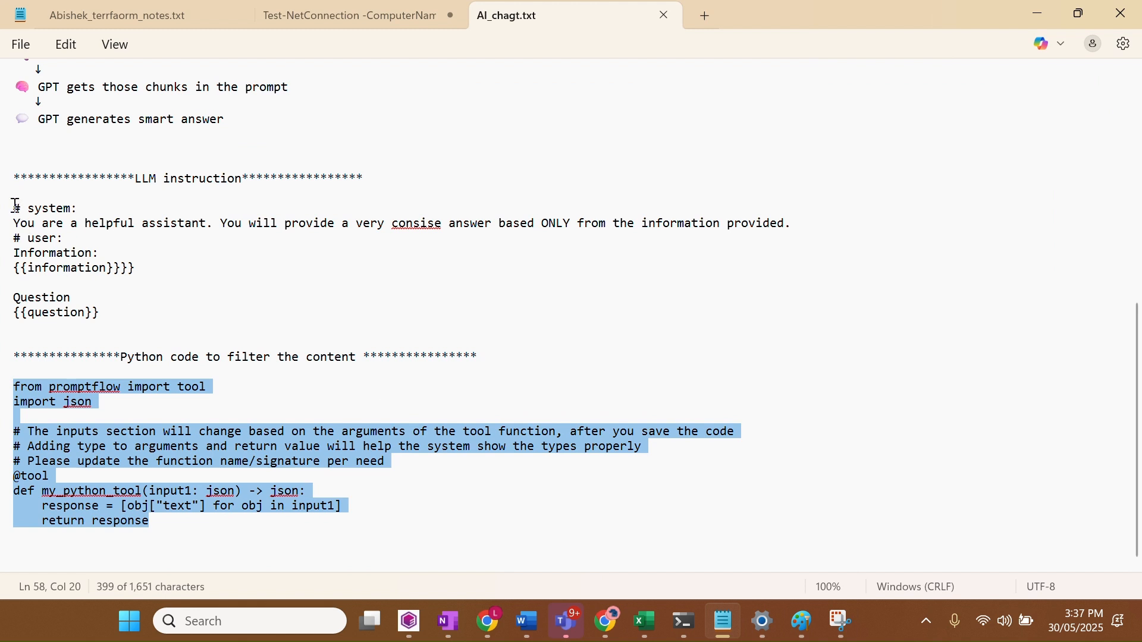
drag(16, 208, 126, 319)
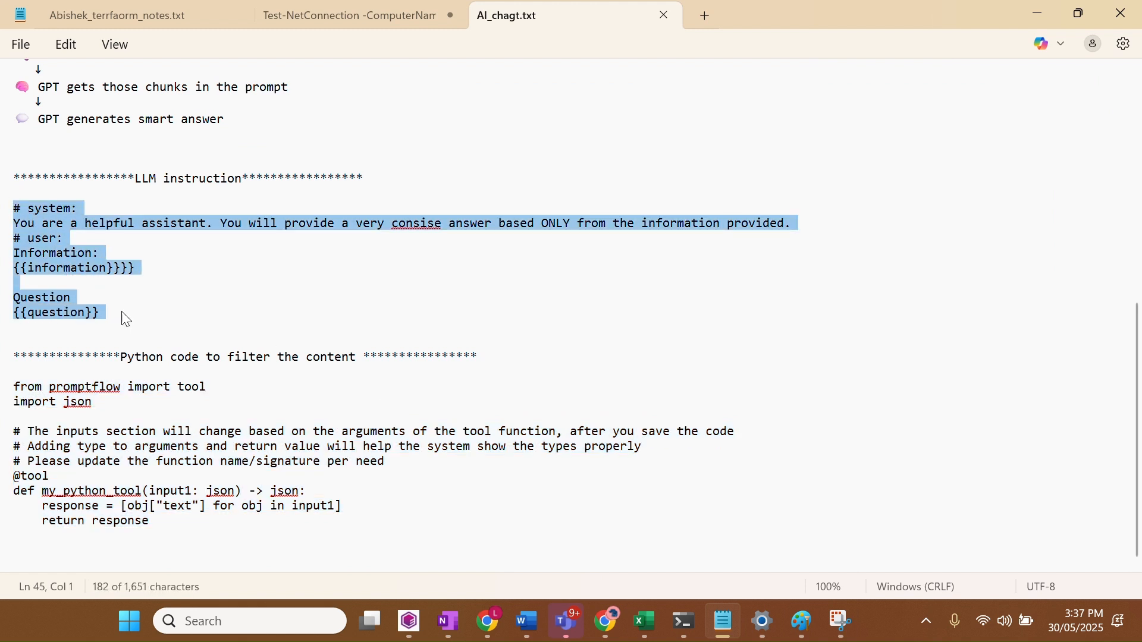
click(1037, 13)
scroll(629, 488, down, 3)
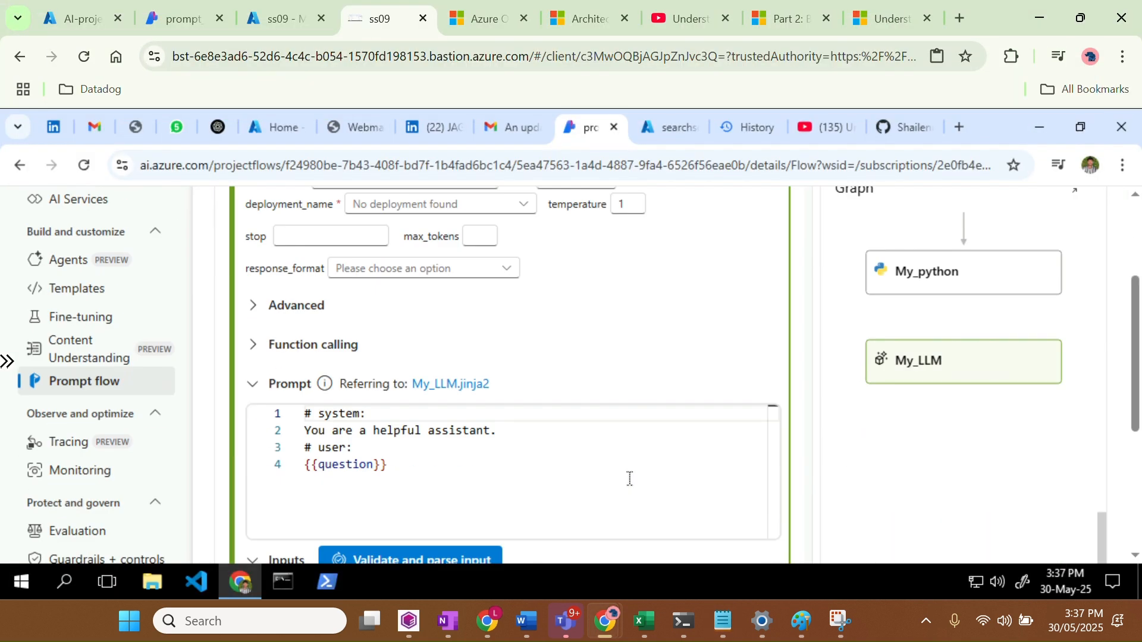
Replace My_LLM's default prompt with the pasted concise-answer instructions
click(398, 443)
key(ctrl+a)
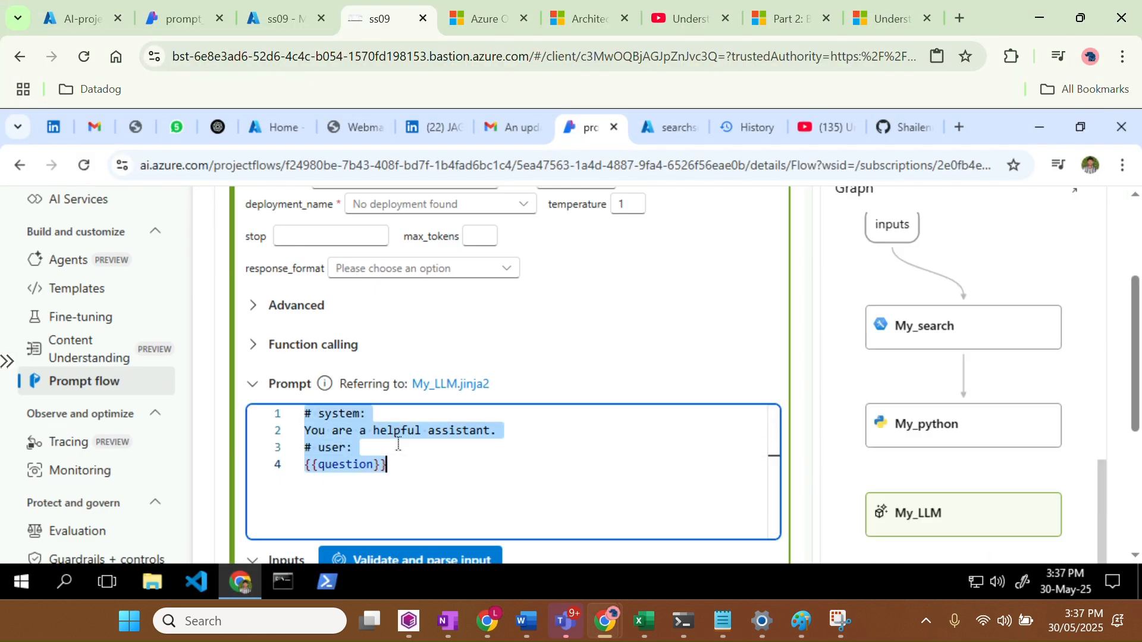
key(ctrl+v)
scroll(398, 444, up, 2)
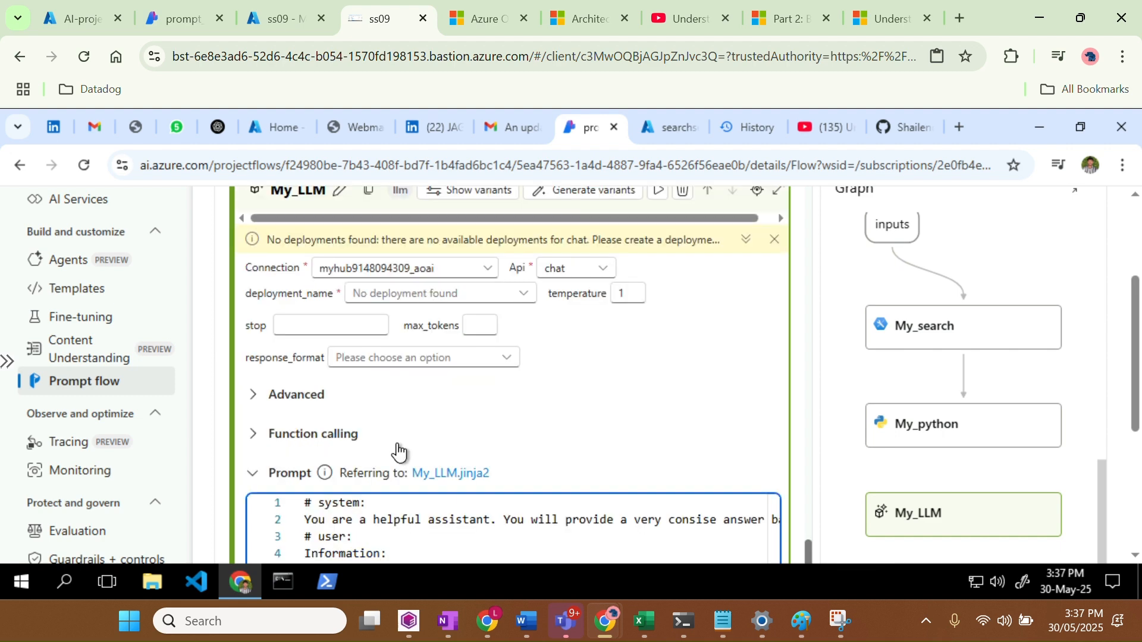
scroll(398, 444, down, 3)
scroll(488, 469, down, 2)
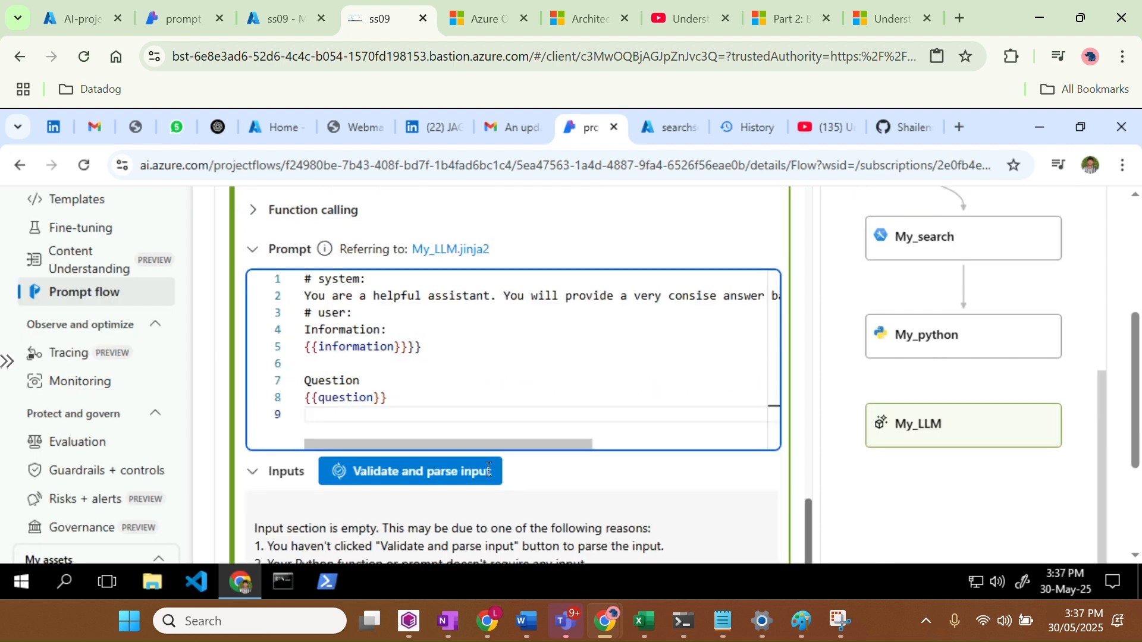
Highlight the {{information}} and {{question}} lines of the new prompt to review them
click(568, 351)
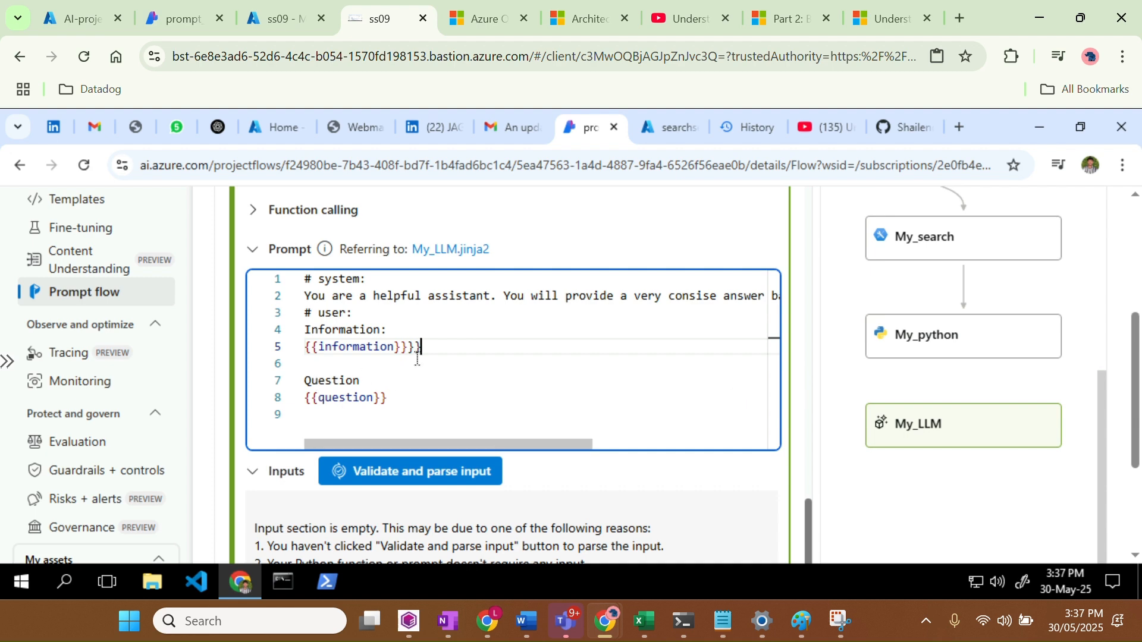
drag(431, 345, 304, 313)
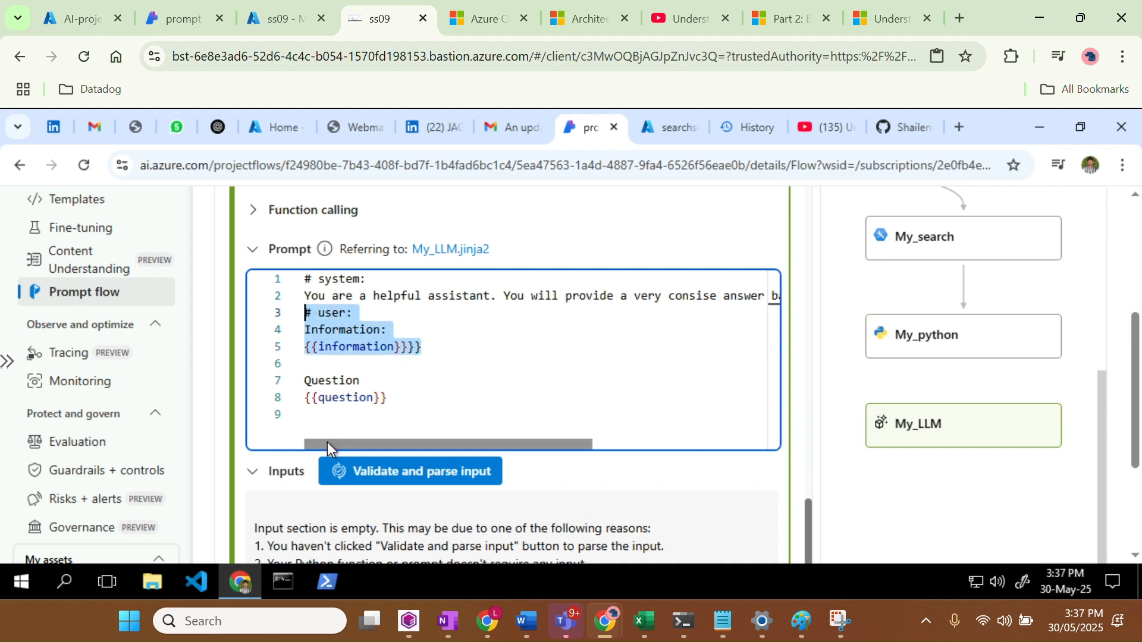
drag(326, 445, 502, 425)
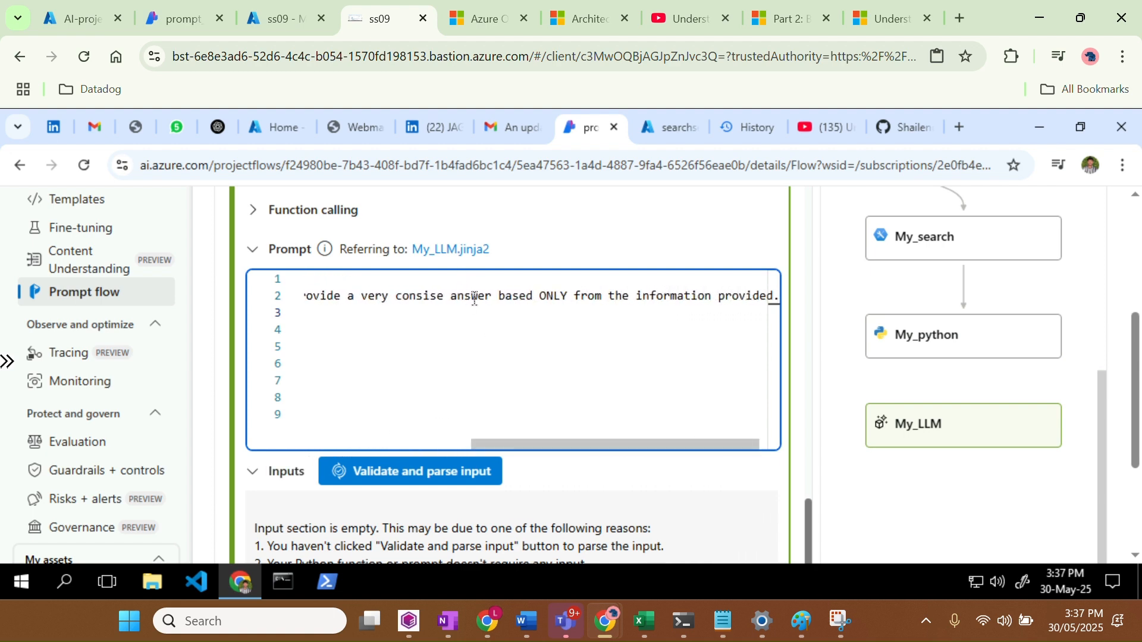
drag(473, 299, 636, 296)
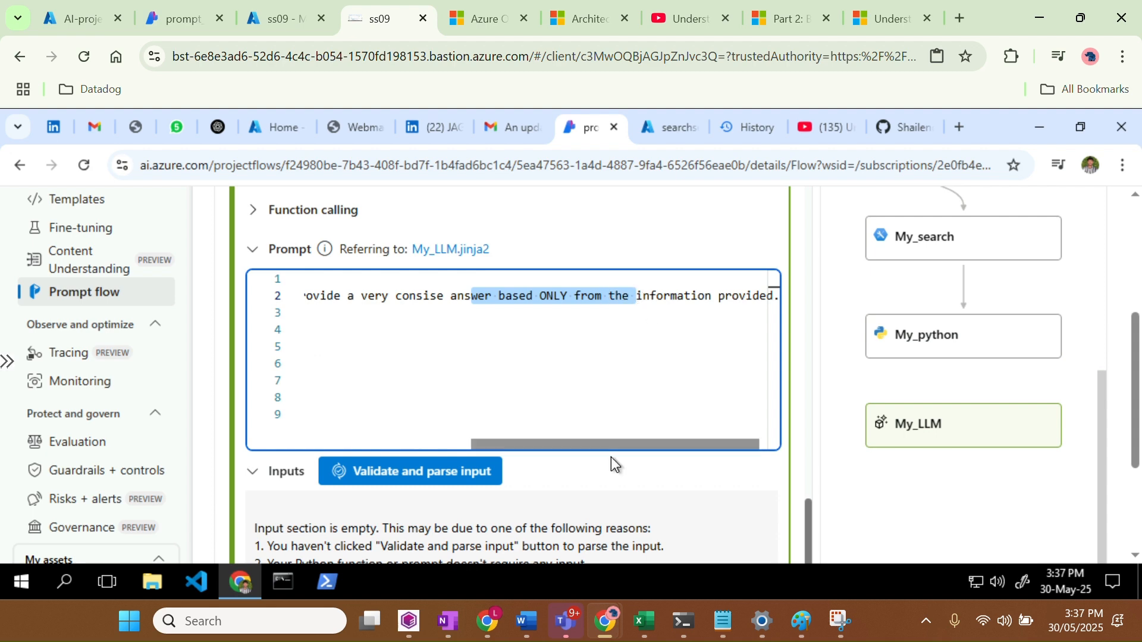
drag(558, 450, 379, 455)
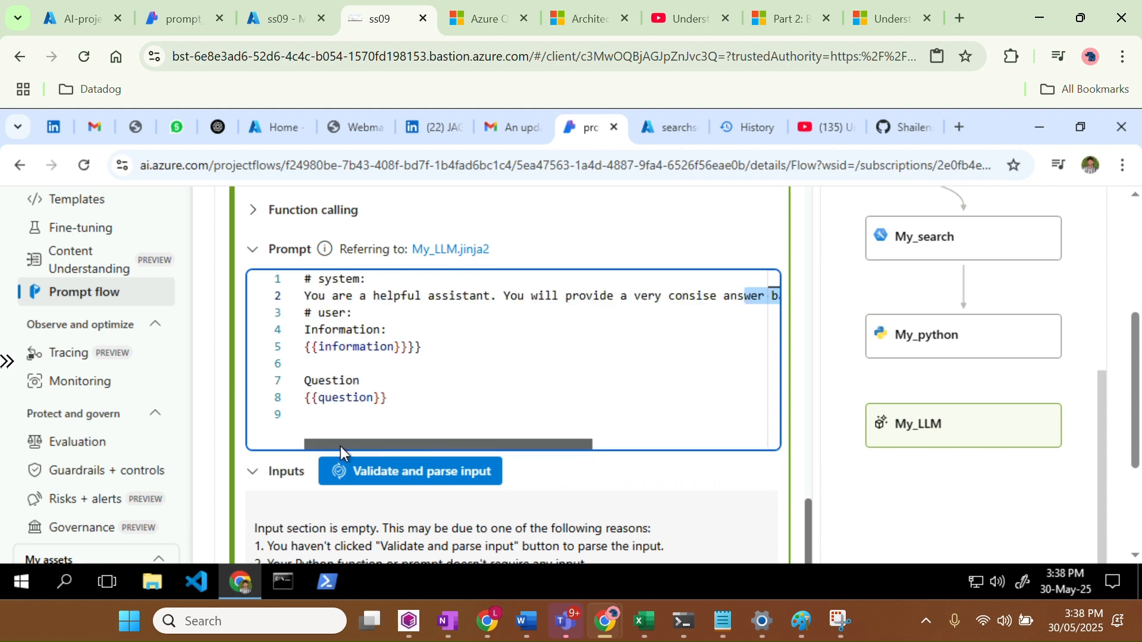
Save the prompt flow with its search, python and LLM nodes
scroll(922, 403, up, 5)
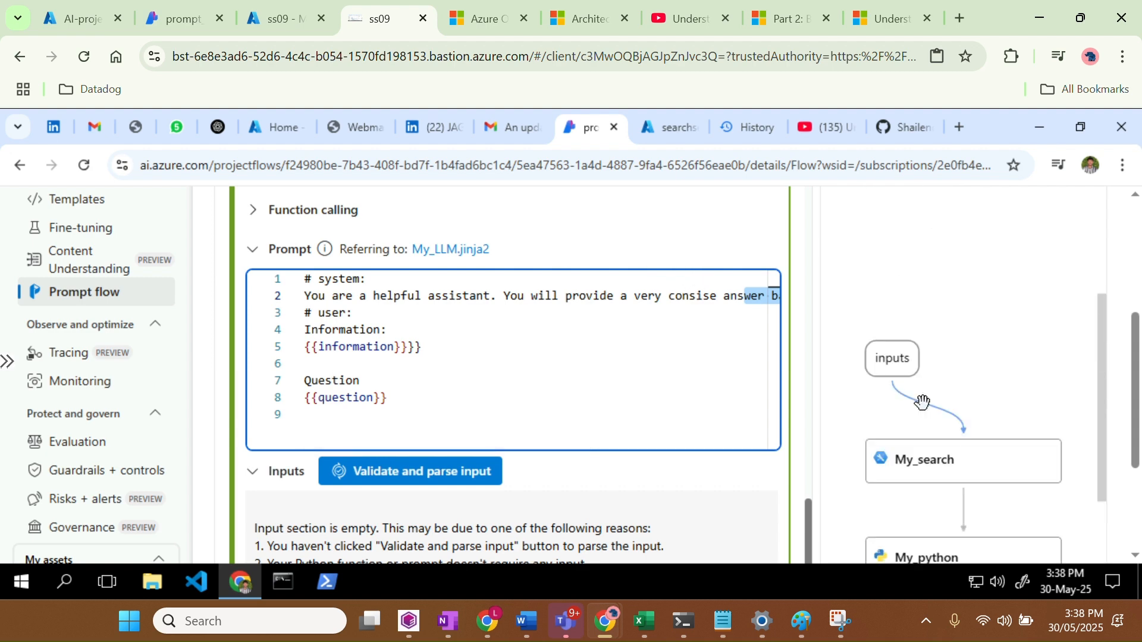
scroll(718, 304, up, 10)
scroll(718, 303, up, 10)
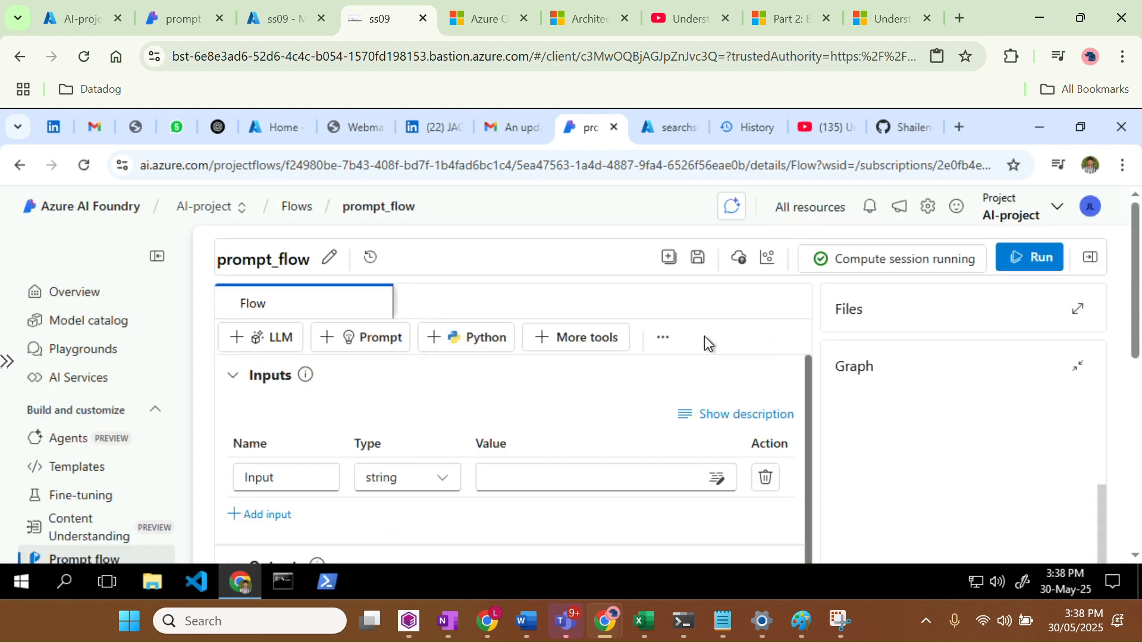
click(697, 260)
Check My_search's query_type options, which turn out to be empty
scroll(562, 398, down, 3)
scroll(562, 399, up, 3)
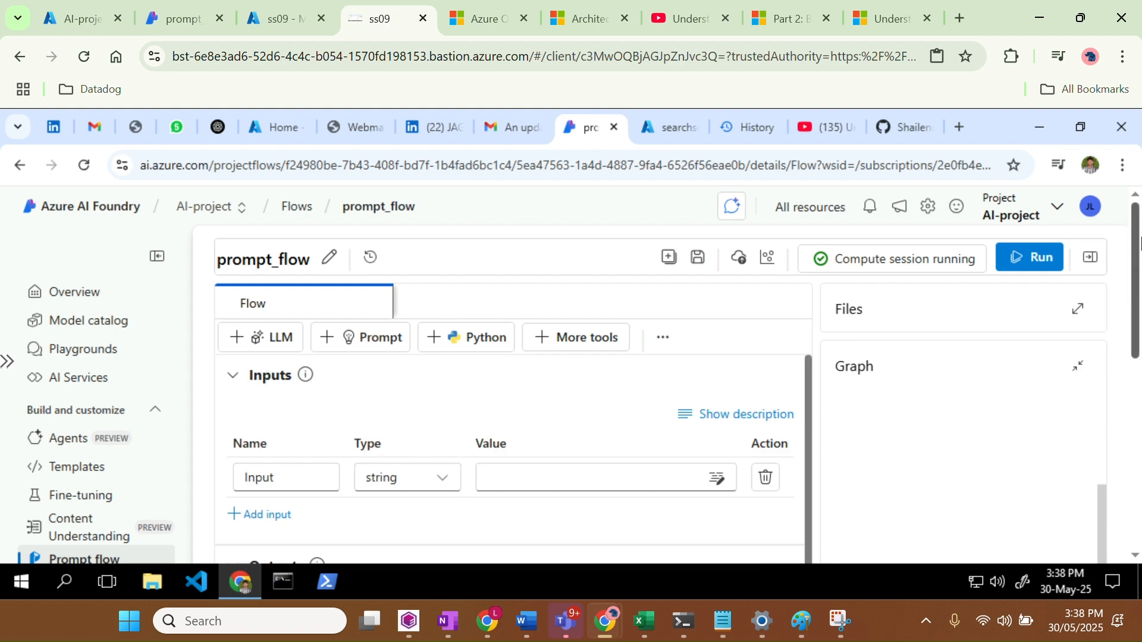
scroll(1139, 277, down, 1)
scroll(1139, 276, down, 5)
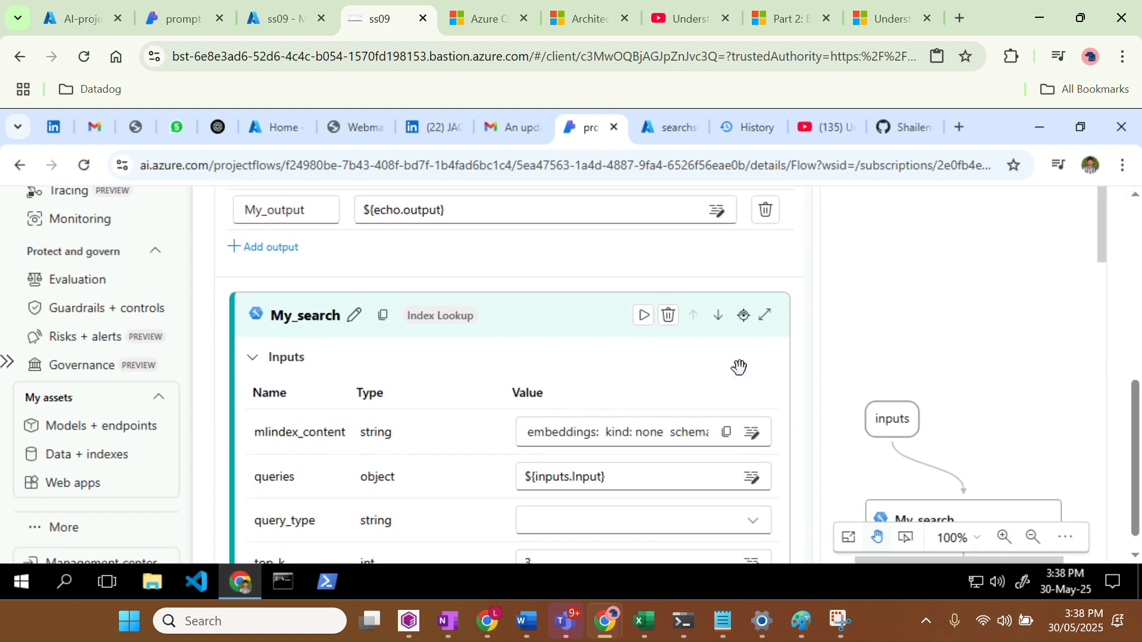
scroll(478, 373, down, 3)
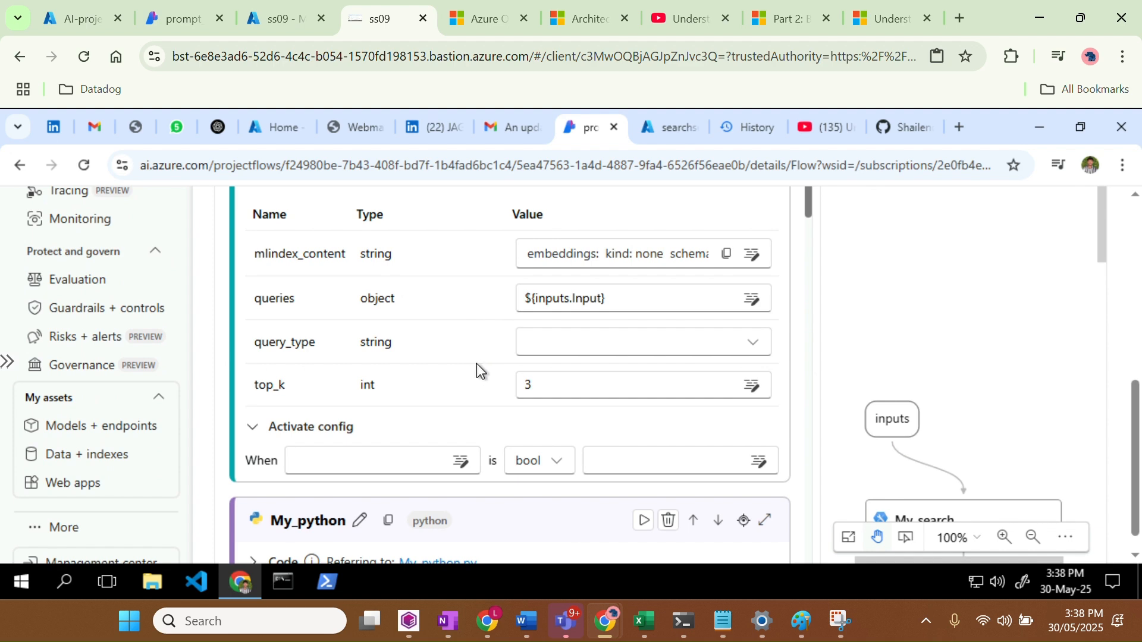
scroll(476, 363, up, 1)
scroll(477, 363, down, 1)
click(604, 345)
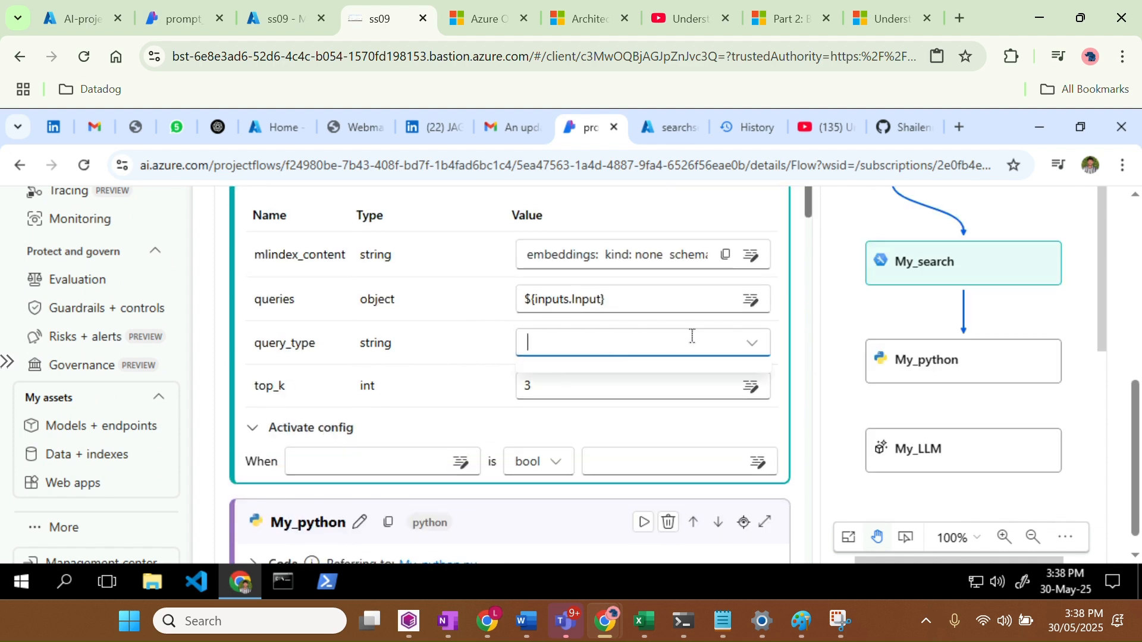
click(755, 343)
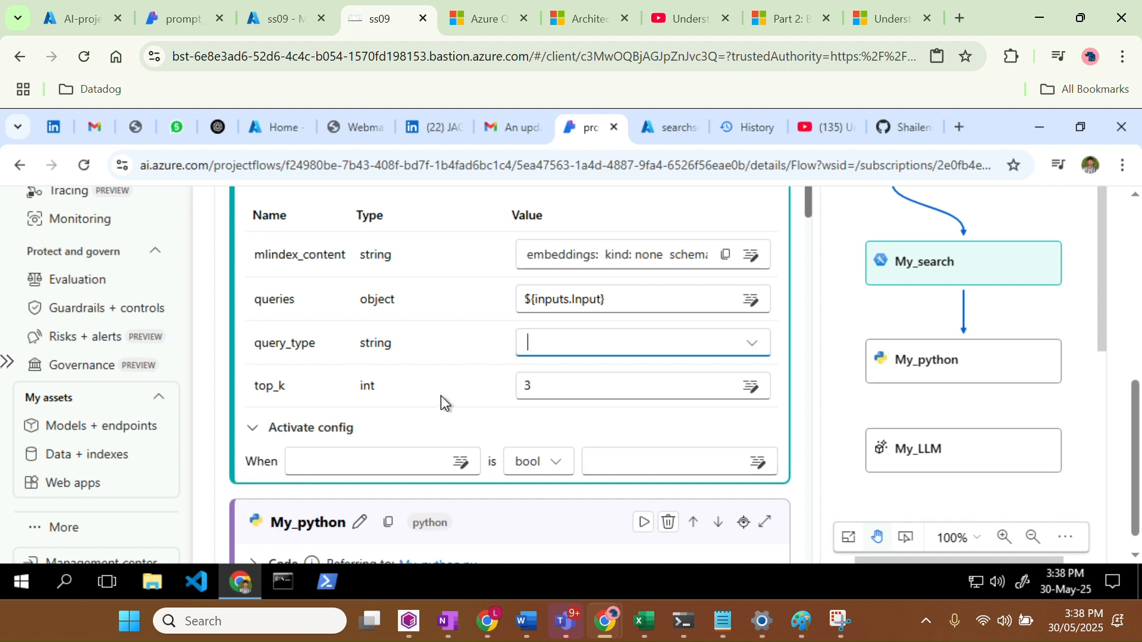
Expand My_LLM's full no-chat-deployments warning and go to Models + endpoints
scroll(441, 395, down, 2)
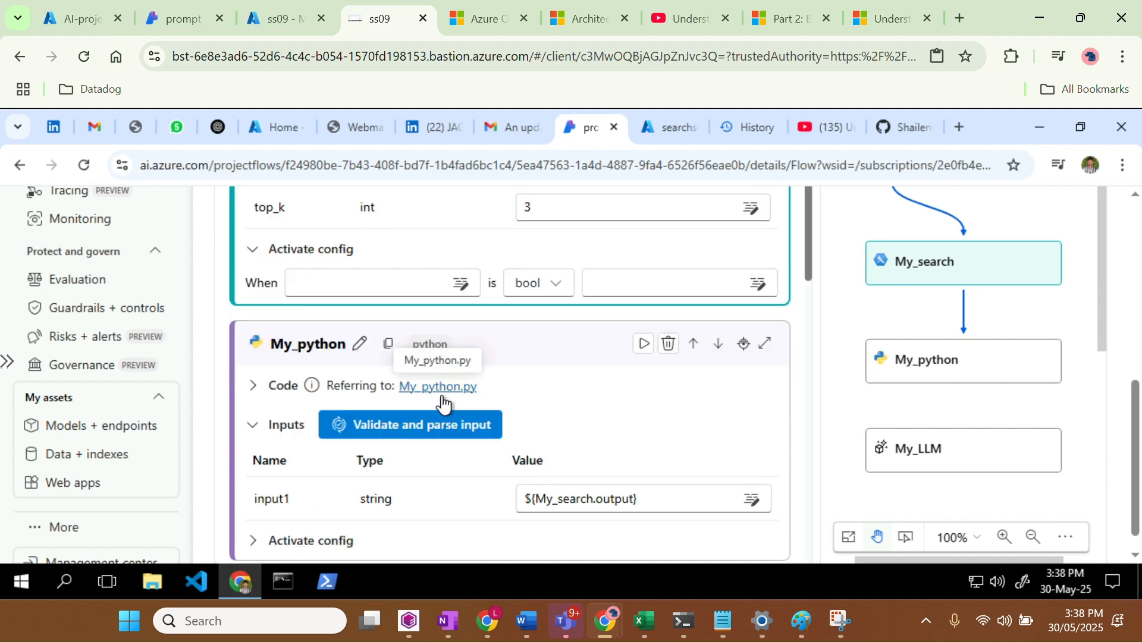
scroll(571, 410, down, 1)
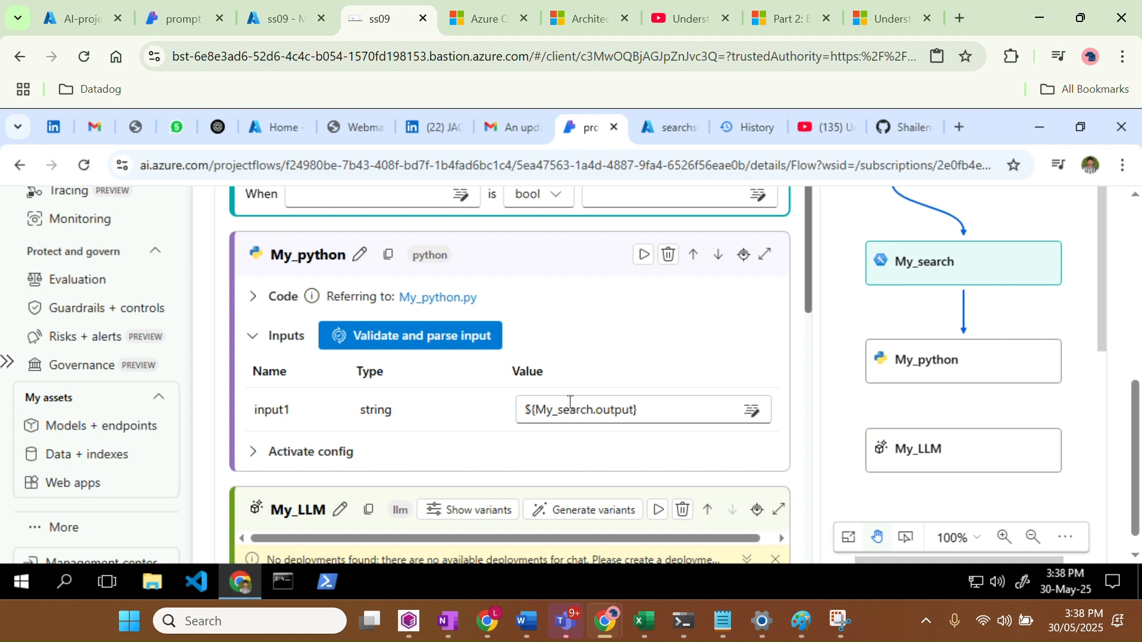
scroll(501, 397, down, 2)
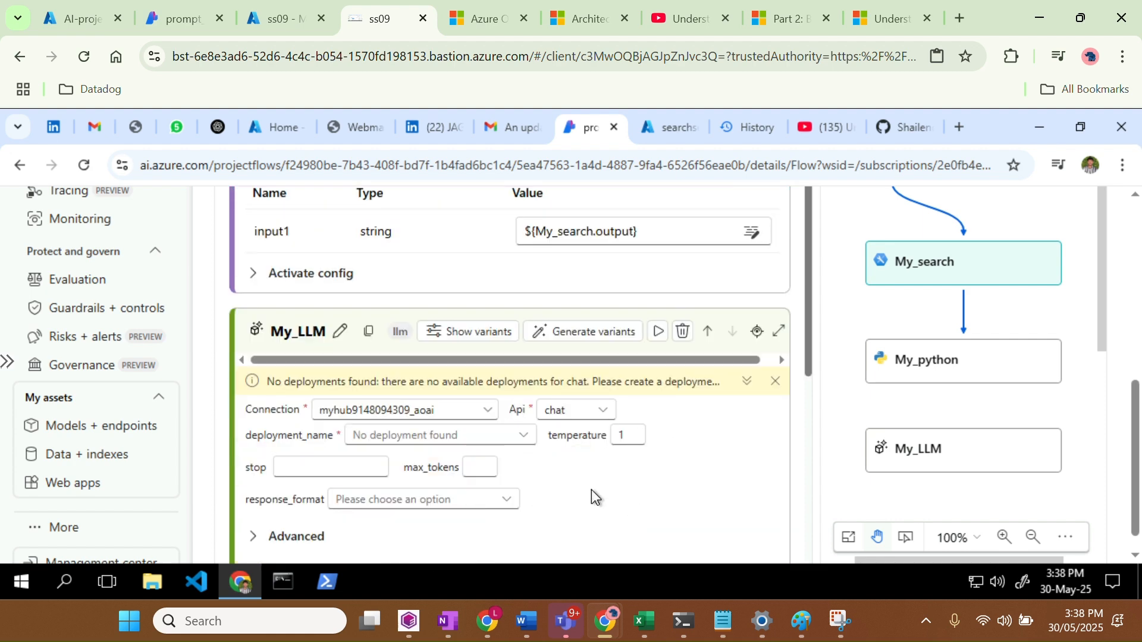
click(745, 382)
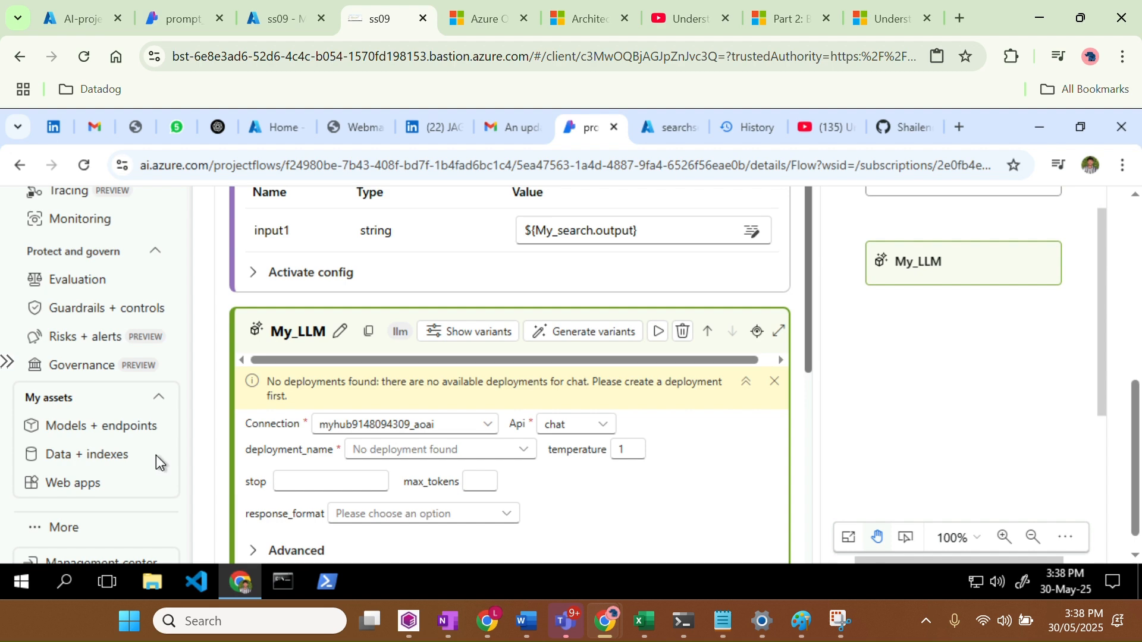
scroll(155, 458, down, 1)
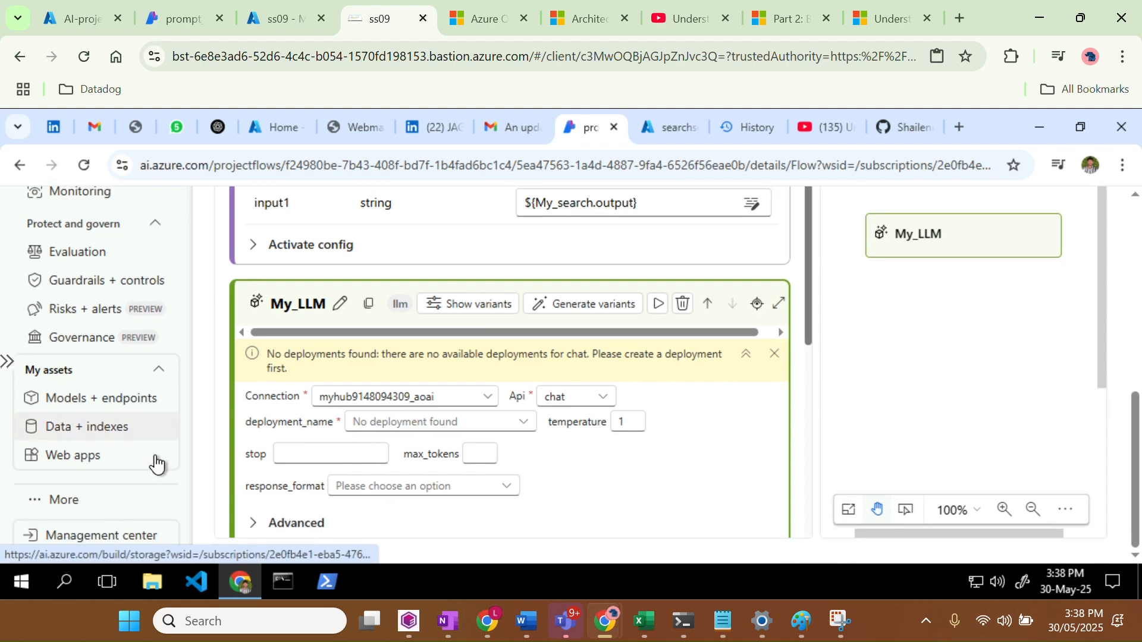
click(126, 406)
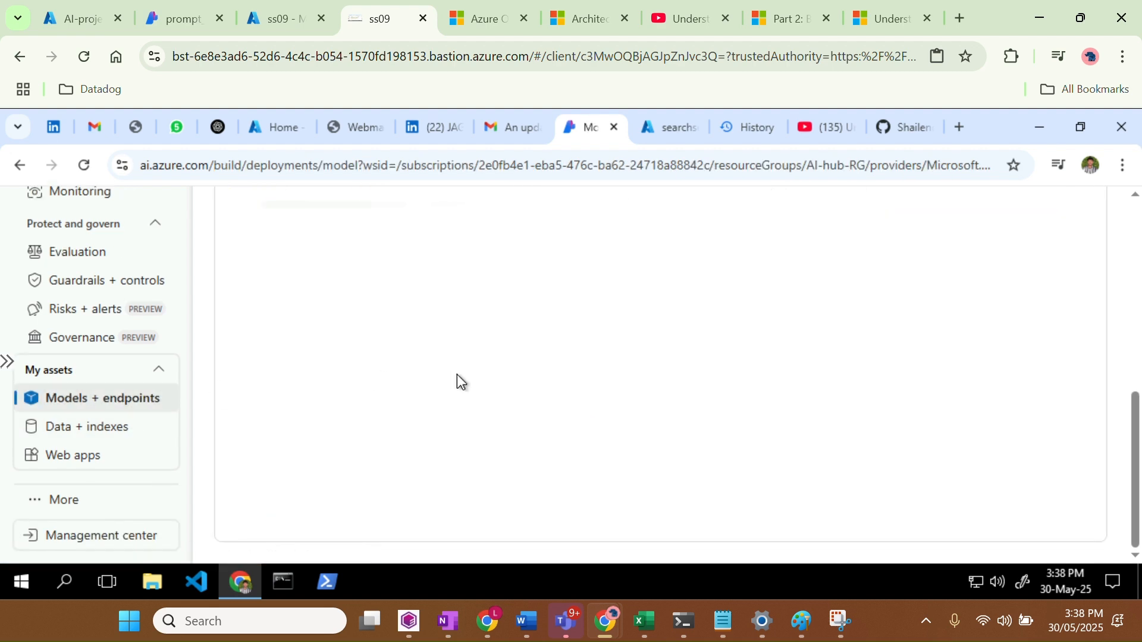
Refresh the project's model deployments list, which is still empty
scroll(457, 374, up, 5)
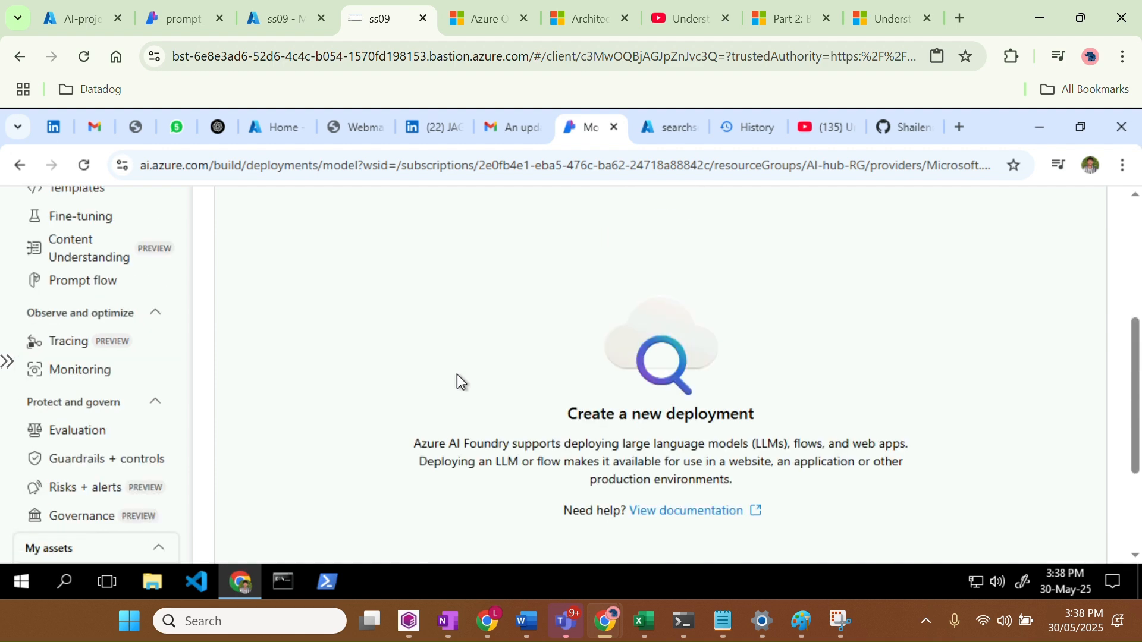
scroll(457, 374, up, 3)
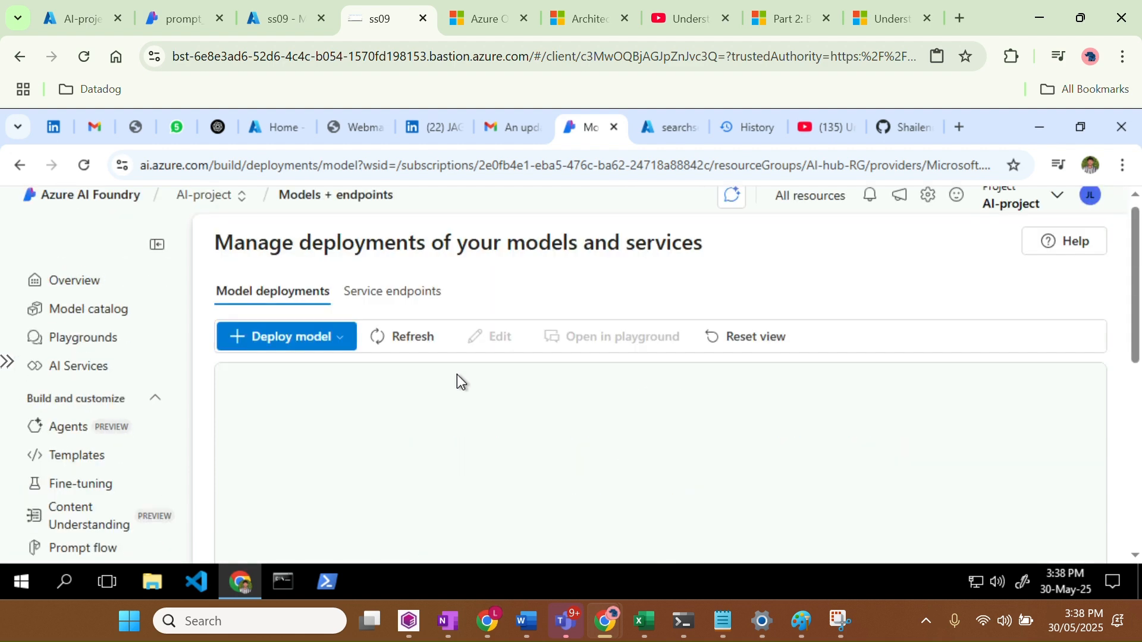
click(390, 350)
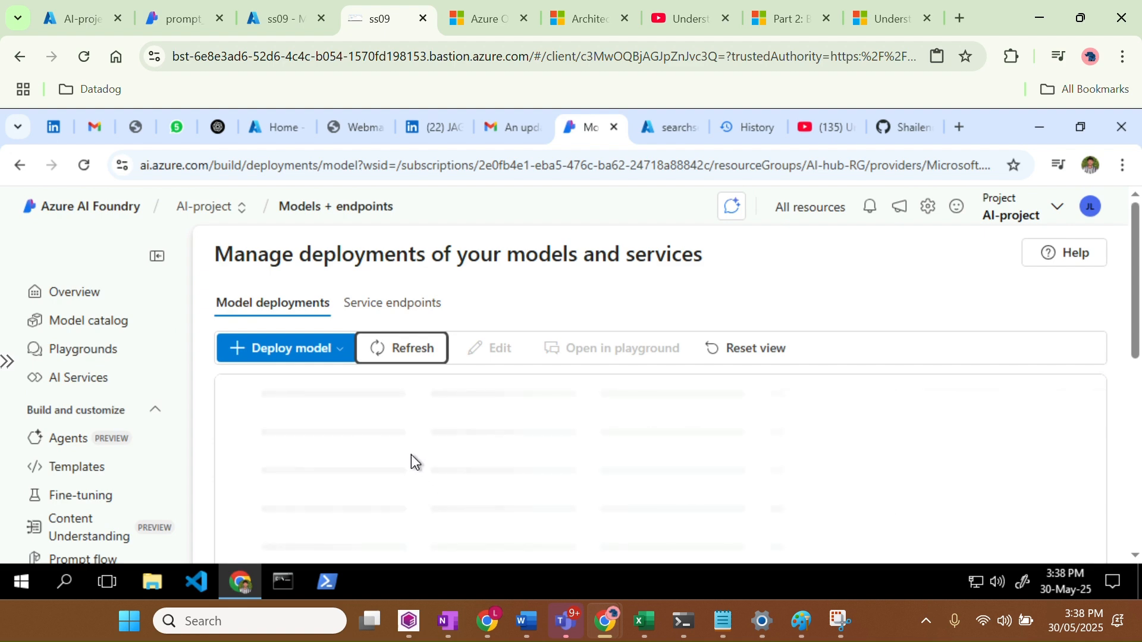
scroll(411, 454, down, 3)
scroll(412, 454, up, 4)
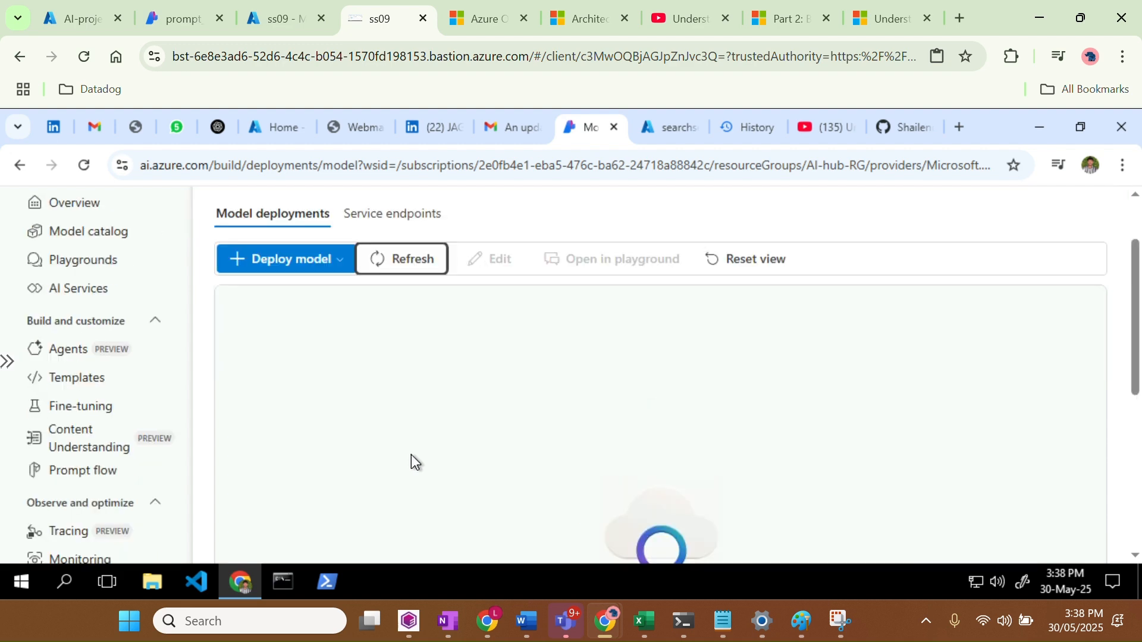
Start a base model deployment and browse the model catalog
click(316, 351)
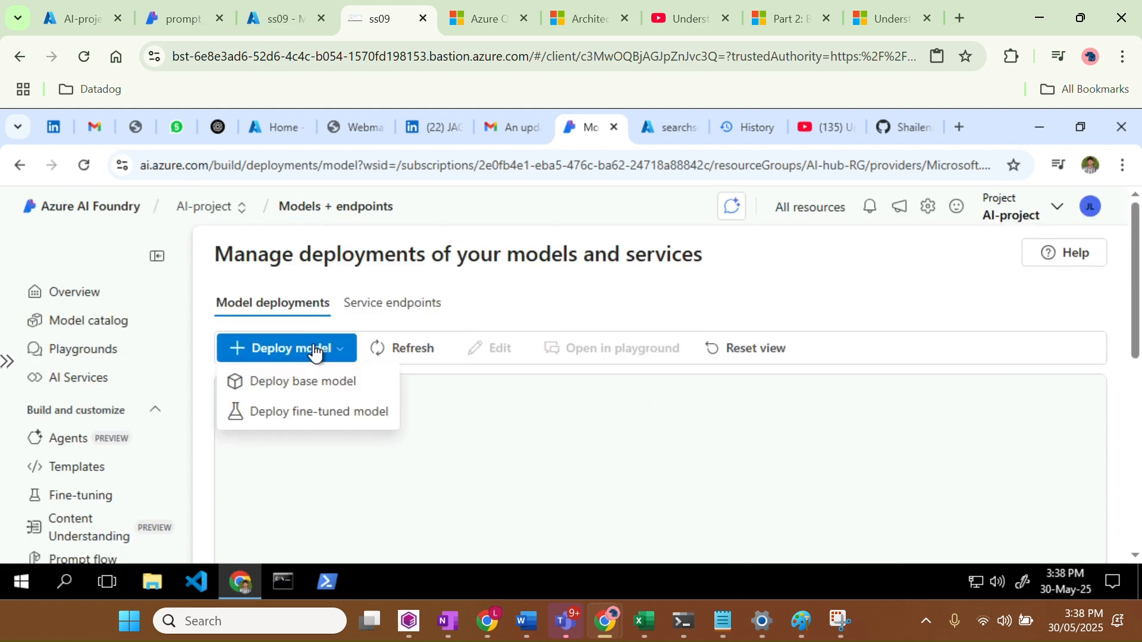
click(302, 382)
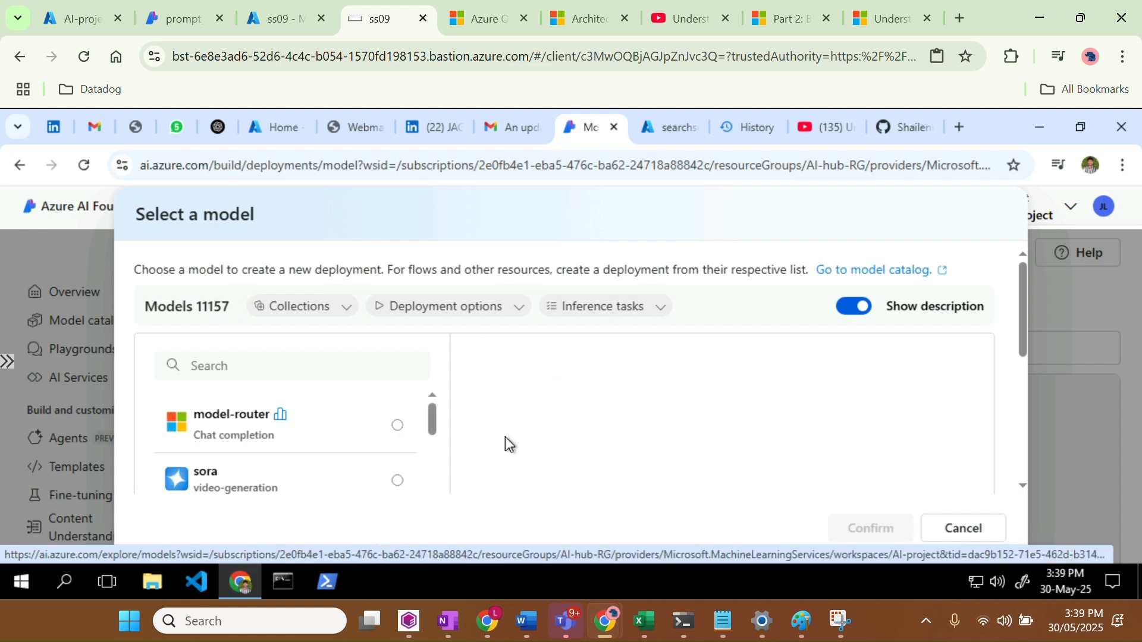
scroll(331, 438, down, 5)
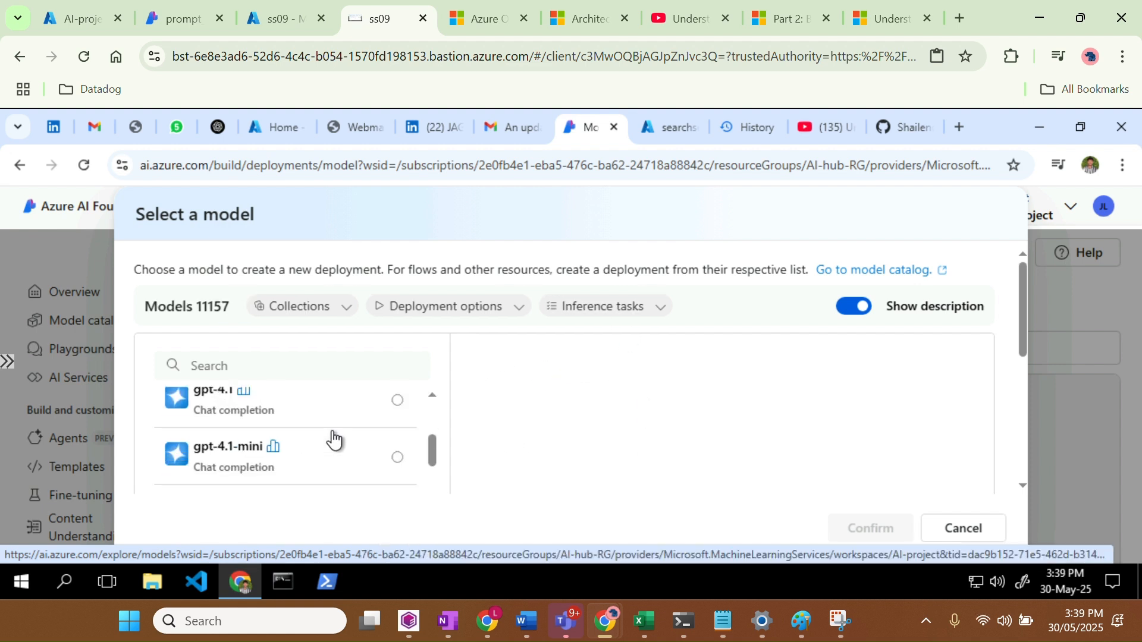
scroll(333, 439, down, 8)
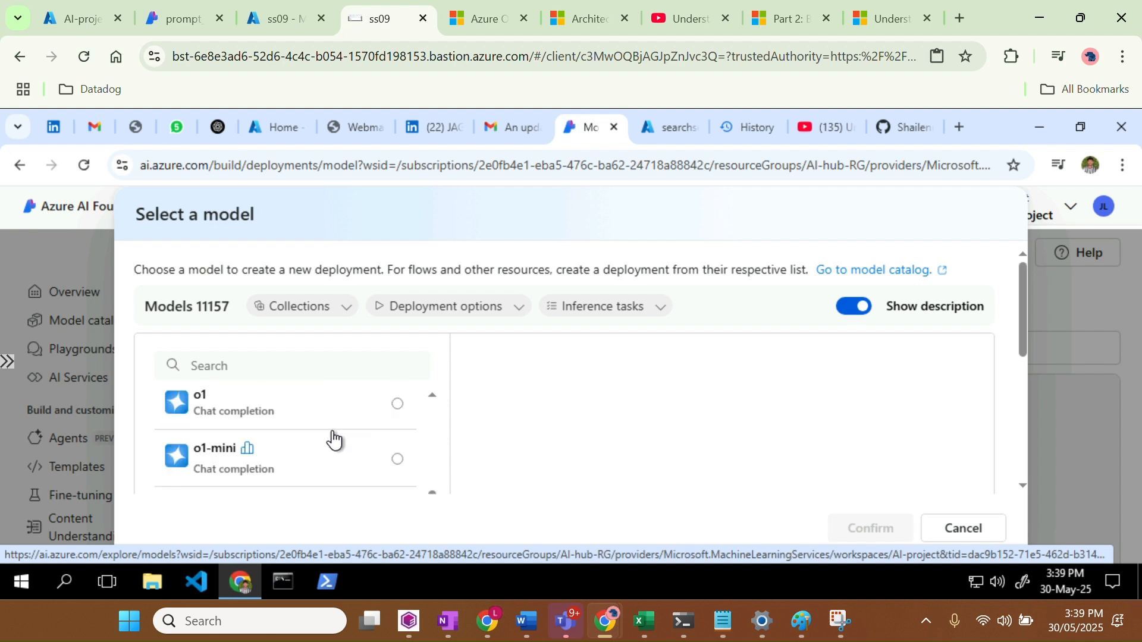
scroll(335, 441, down, 2)
scroll(334, 441, up, 2)
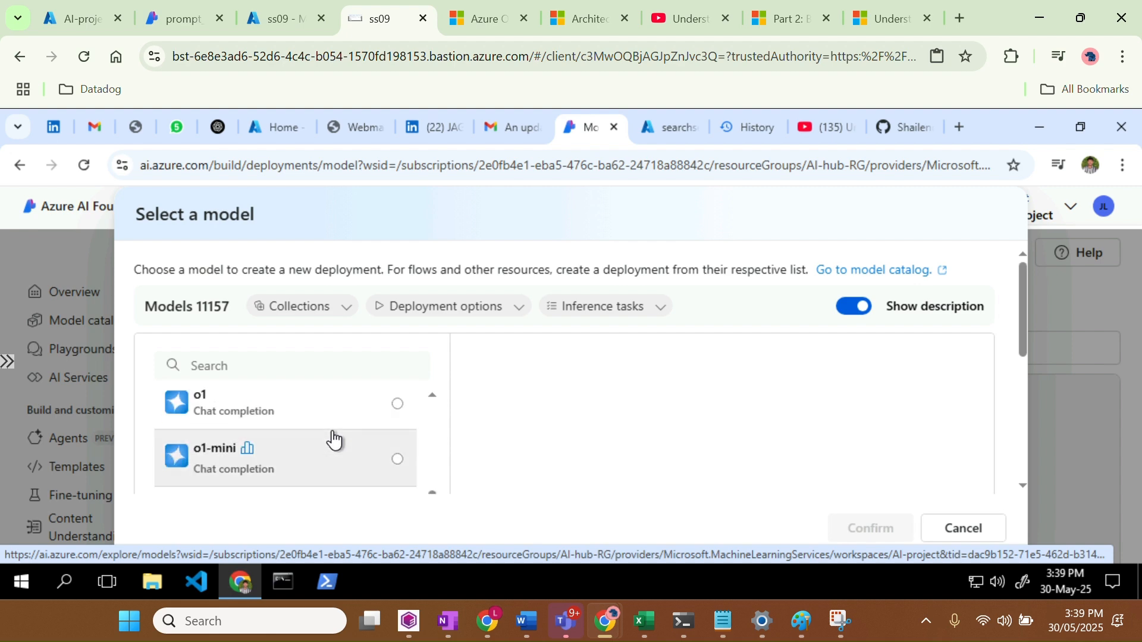
scroll(333, 439, down, 6)
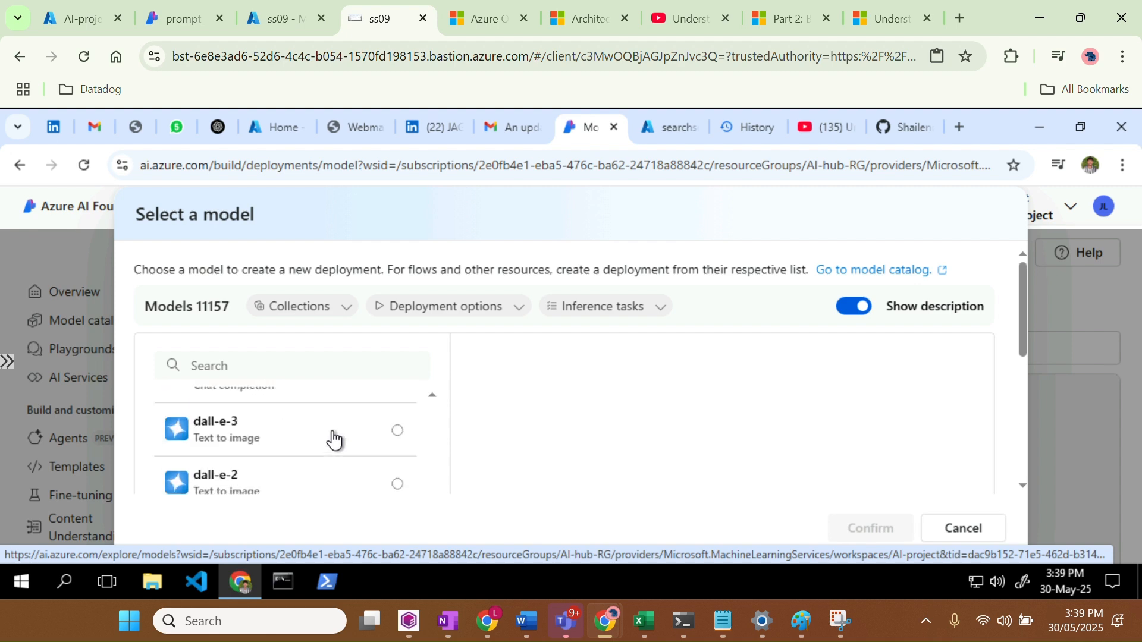
scroll(333, 439, down, 6)
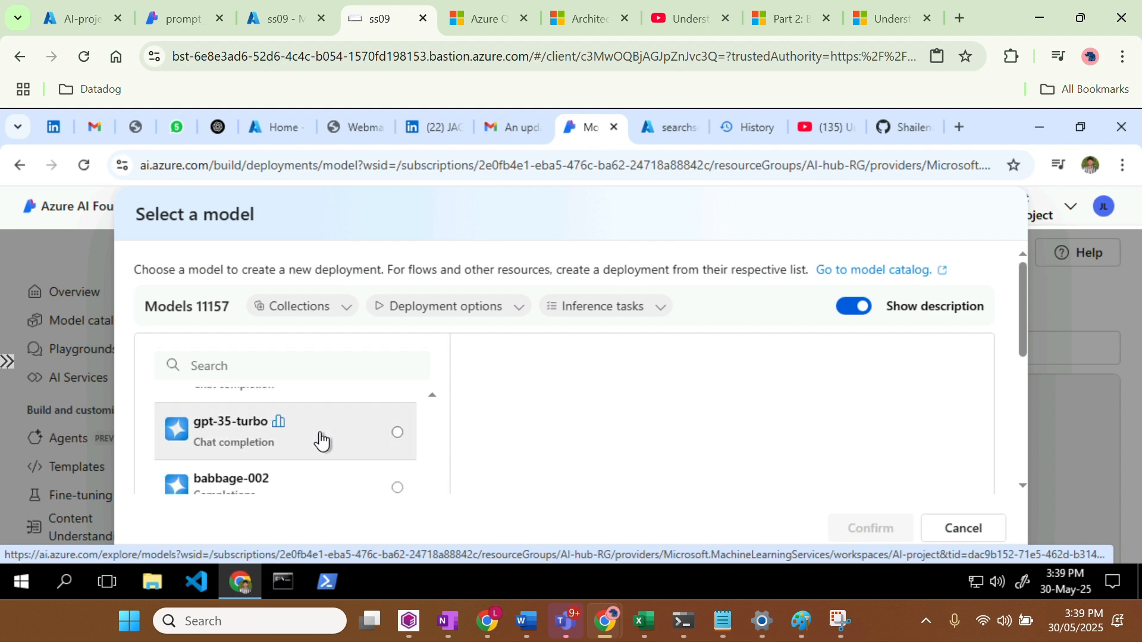
scroll(323, 480, down, 1)
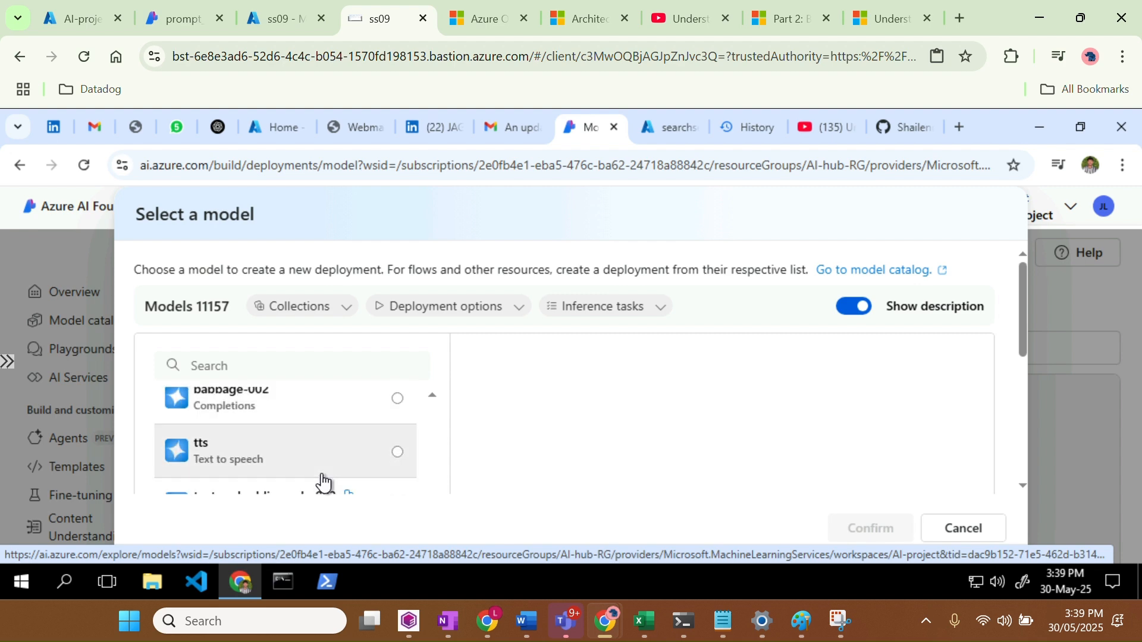
scroll(322, 480, down, 4)
scroll(323, 481, down, 2)
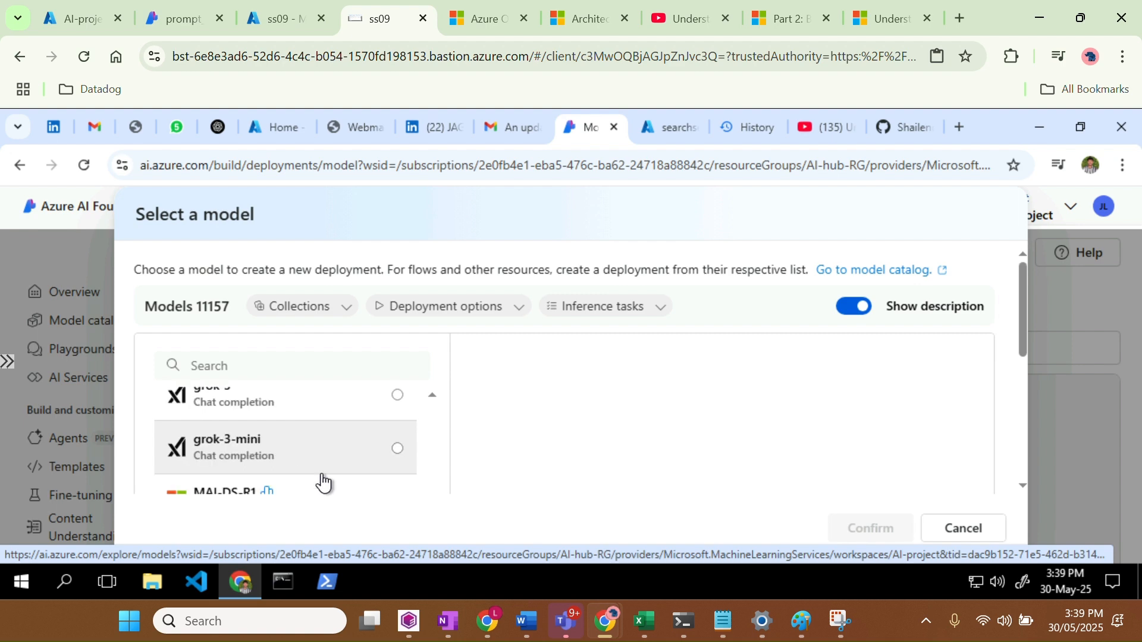
scroll(323, 482, up, 2)
Search the catalog for 'gpt' and select gpt-4-32k
click(301, 361)
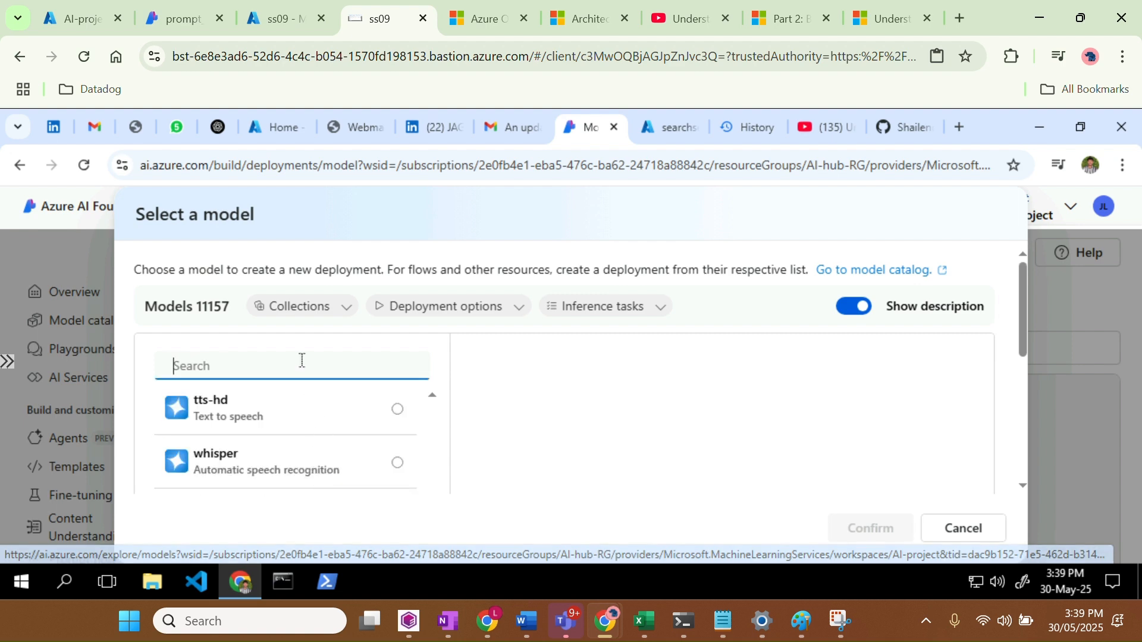
text(gpt)
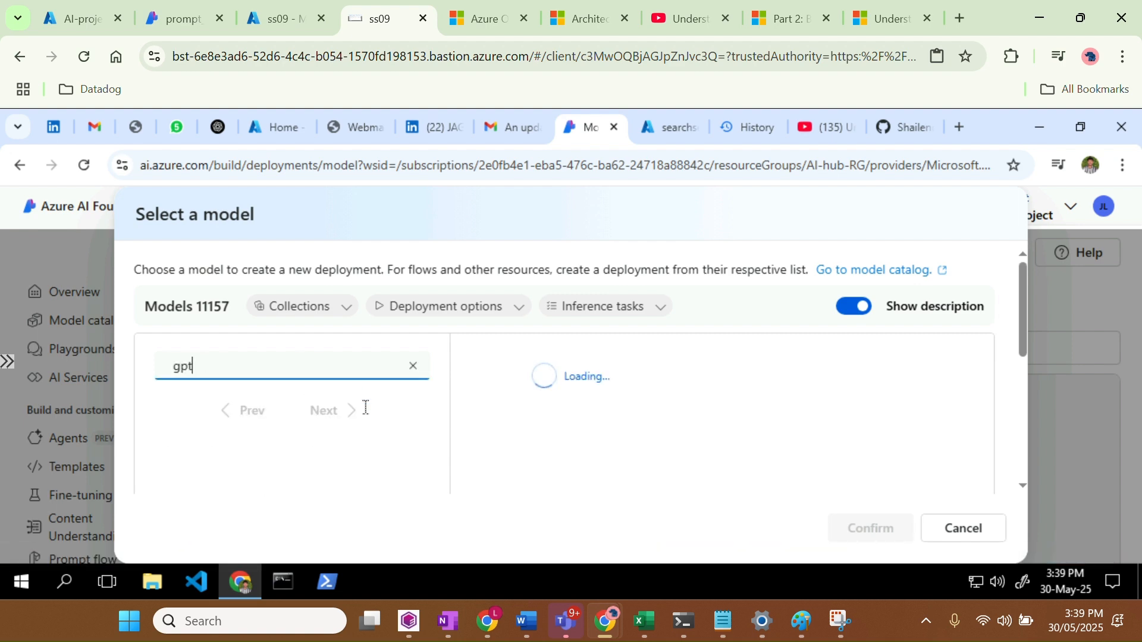
scroll(264, 445, down, 5)
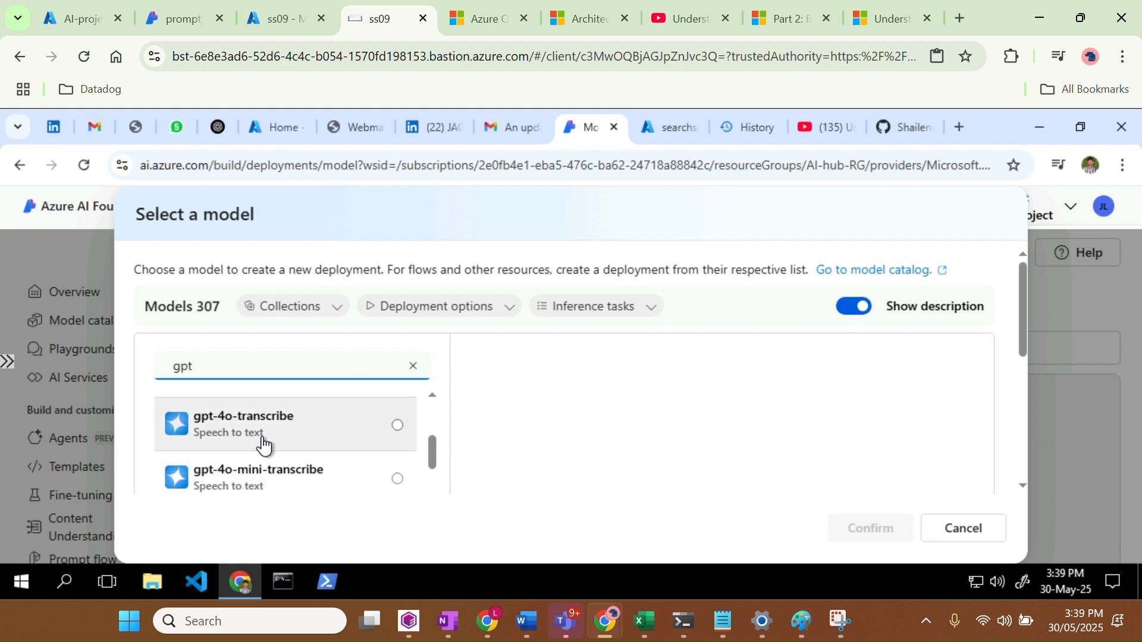
scroll(263, 445, down, 2)
scroll(263, 445, down, 3)
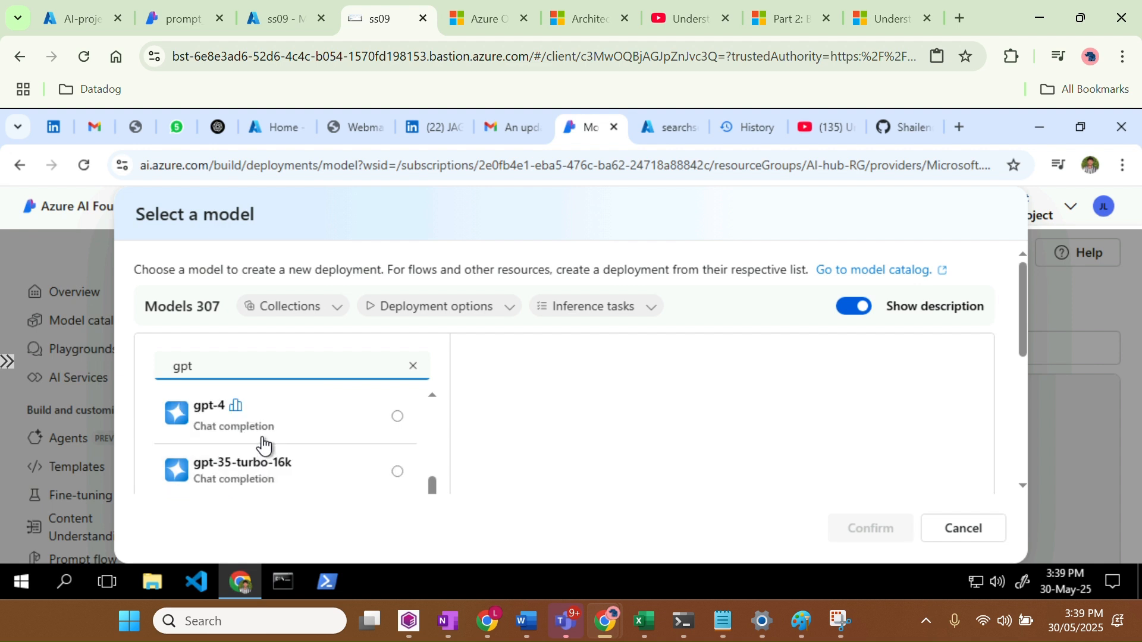
scroll(264, 444, down, 2)
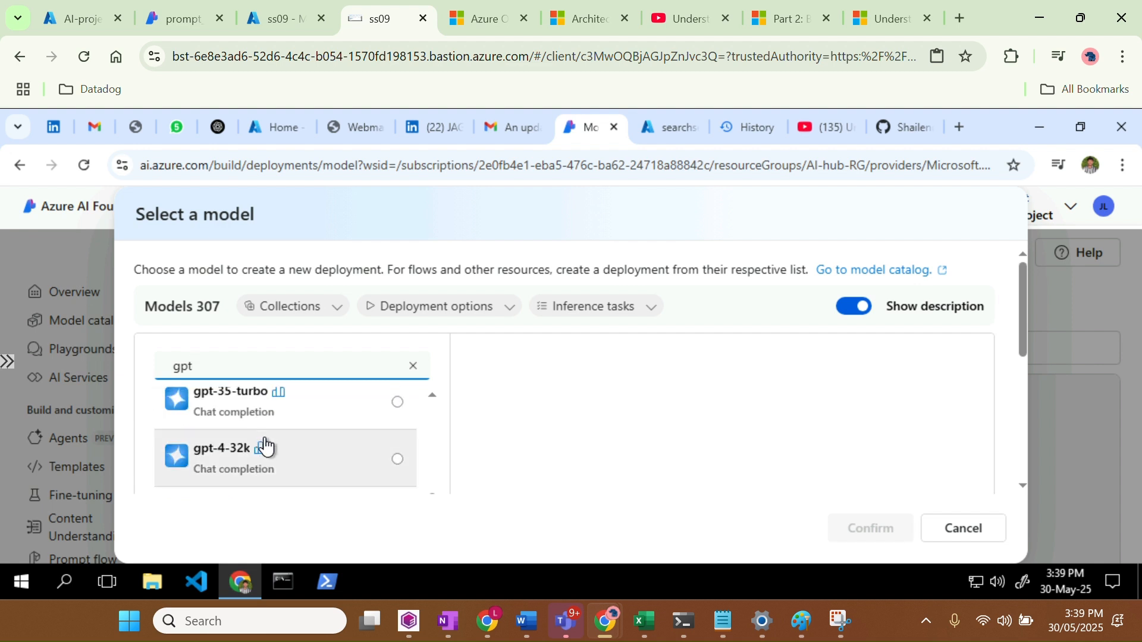
click(286, 461)
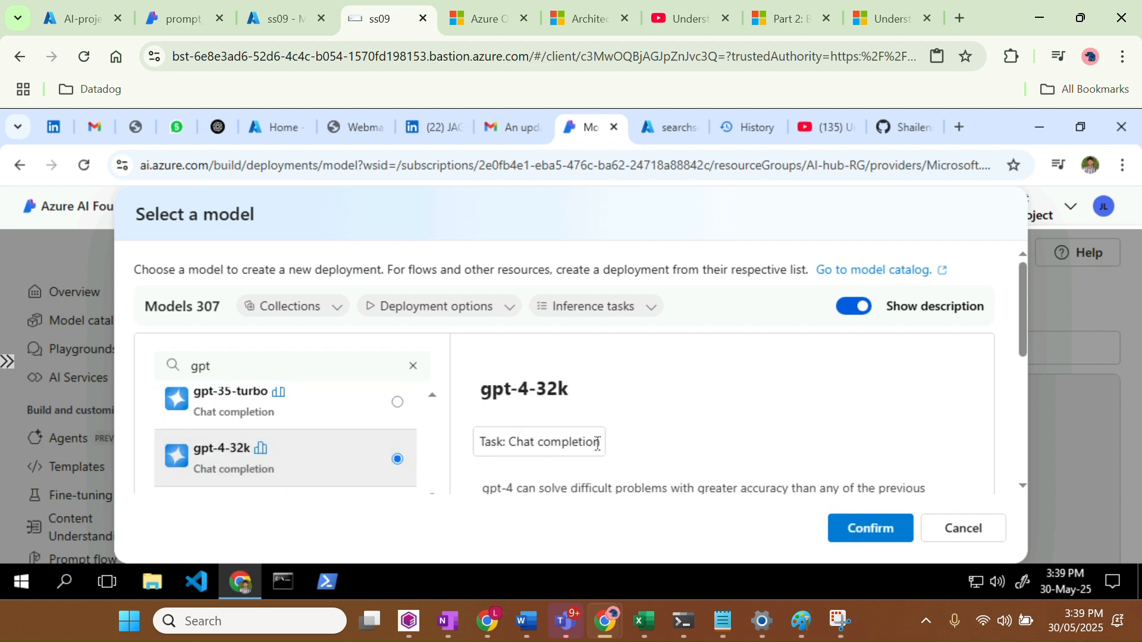
Review gpt-4-32k's deployment types, then cancel without deploying
click(869, 528)
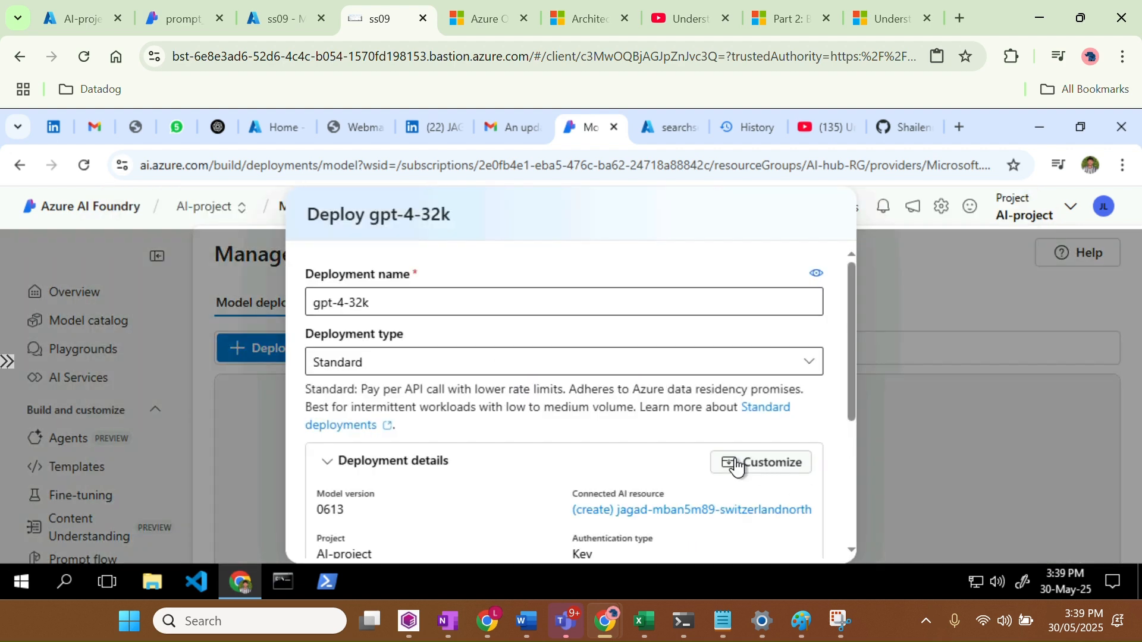
click(600, 371)
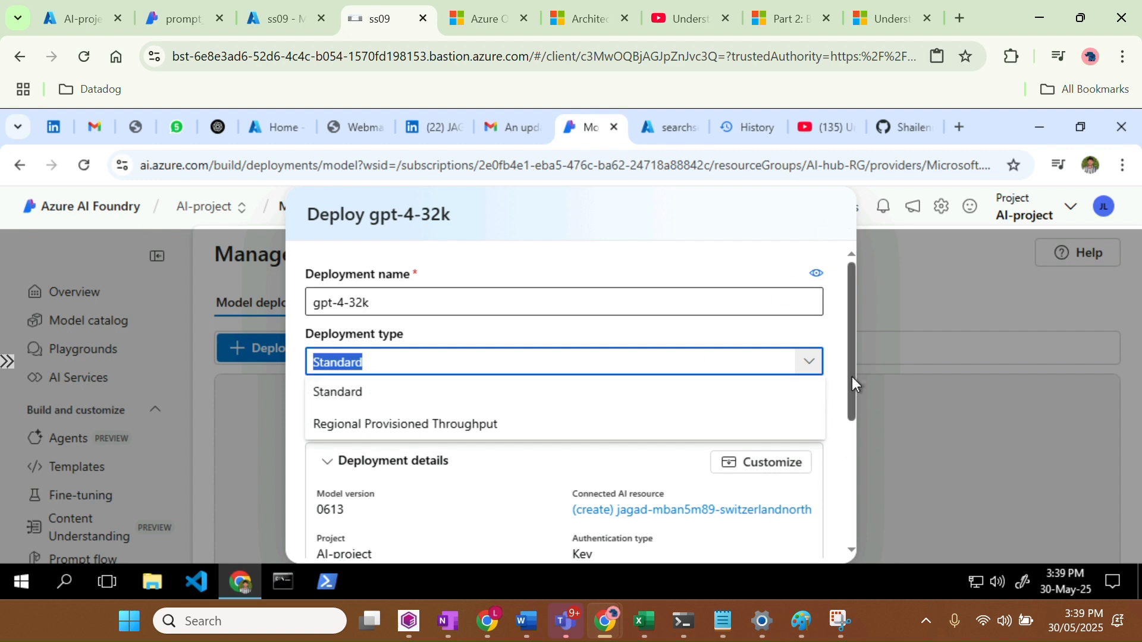
drag(848, 355, 847, 498)
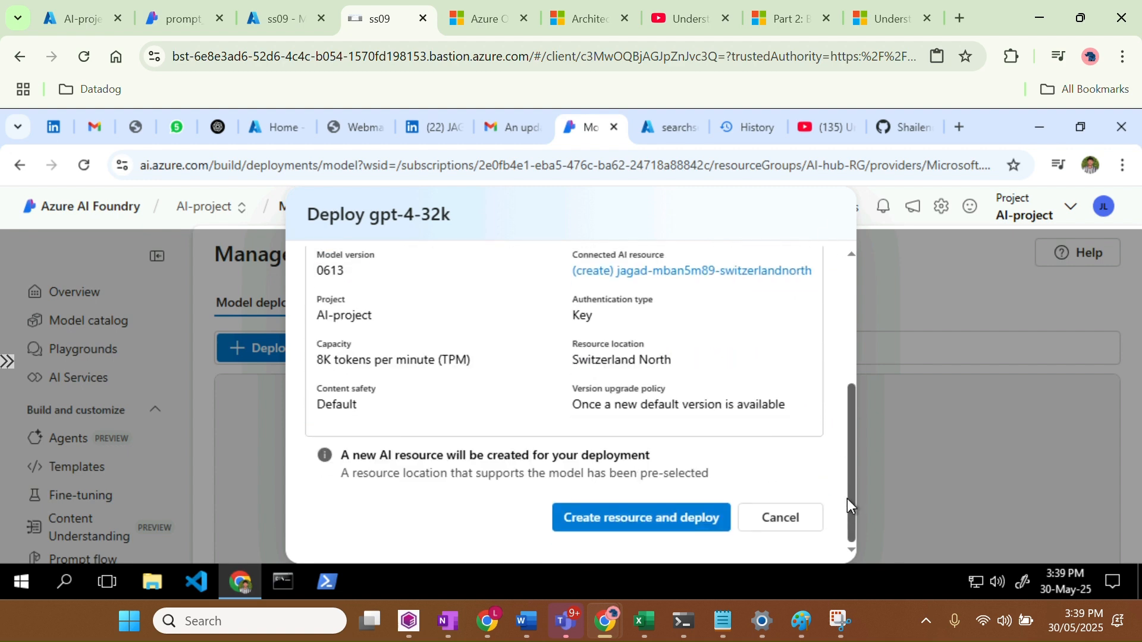
click(784, 530)
Start a base model deployment with the catalog filtered to Serverless API models
click(273, 352)
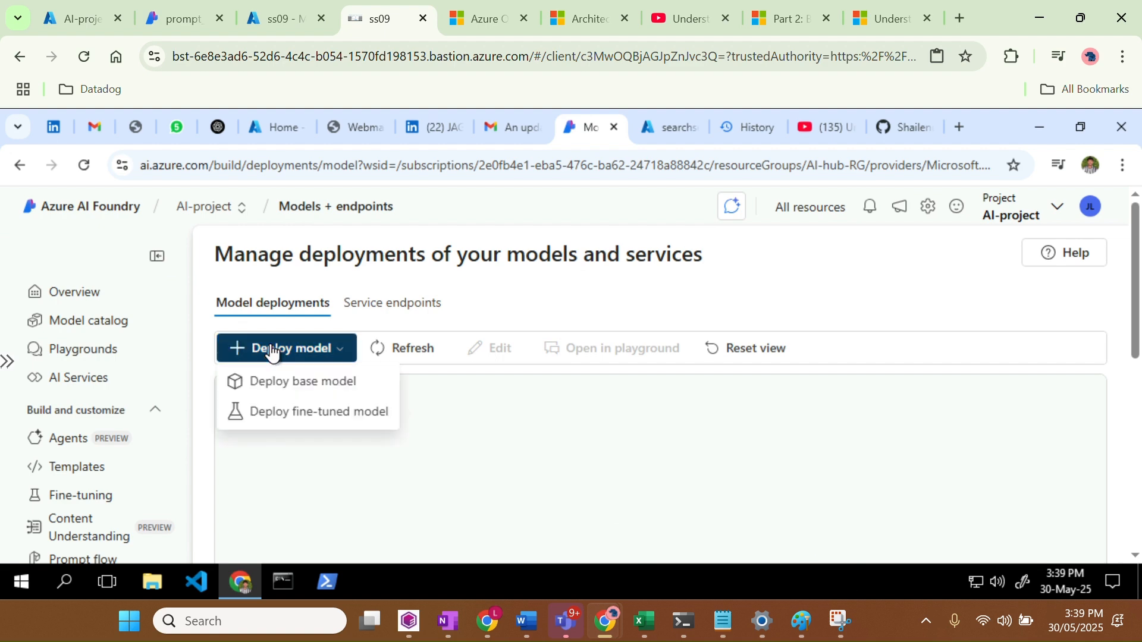
click(323, 392)
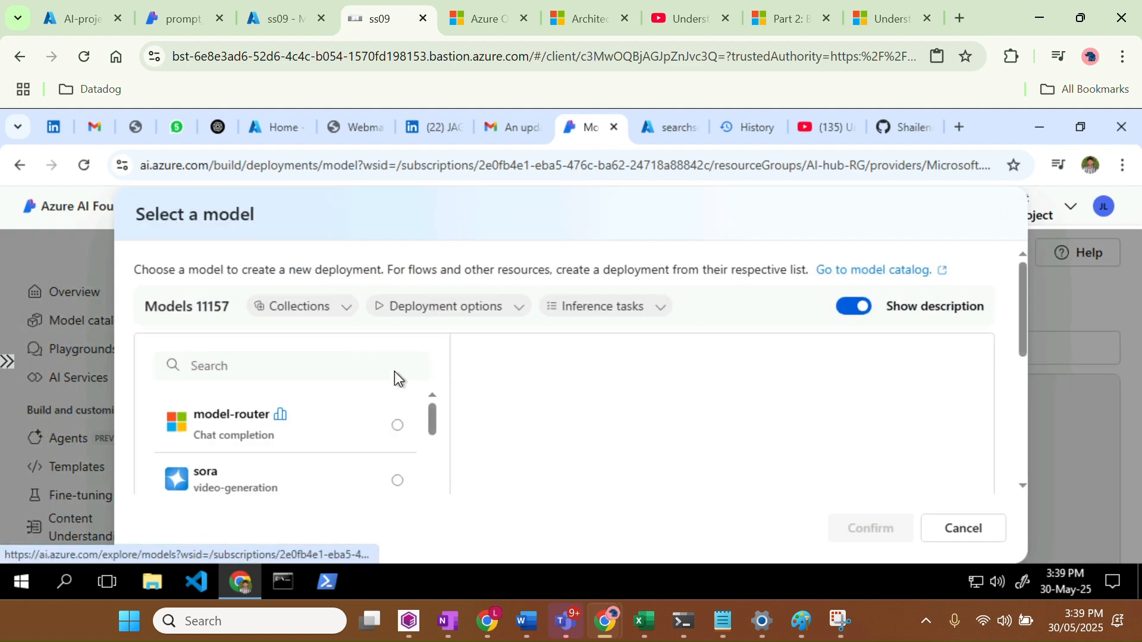
click(446, 312)
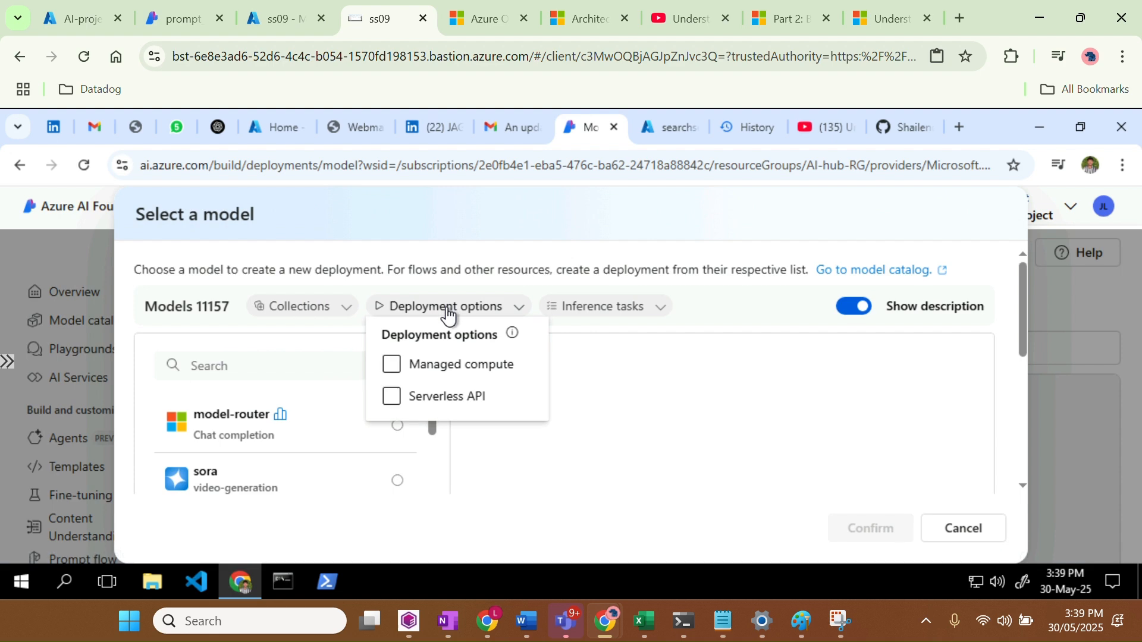
click(440, 400)
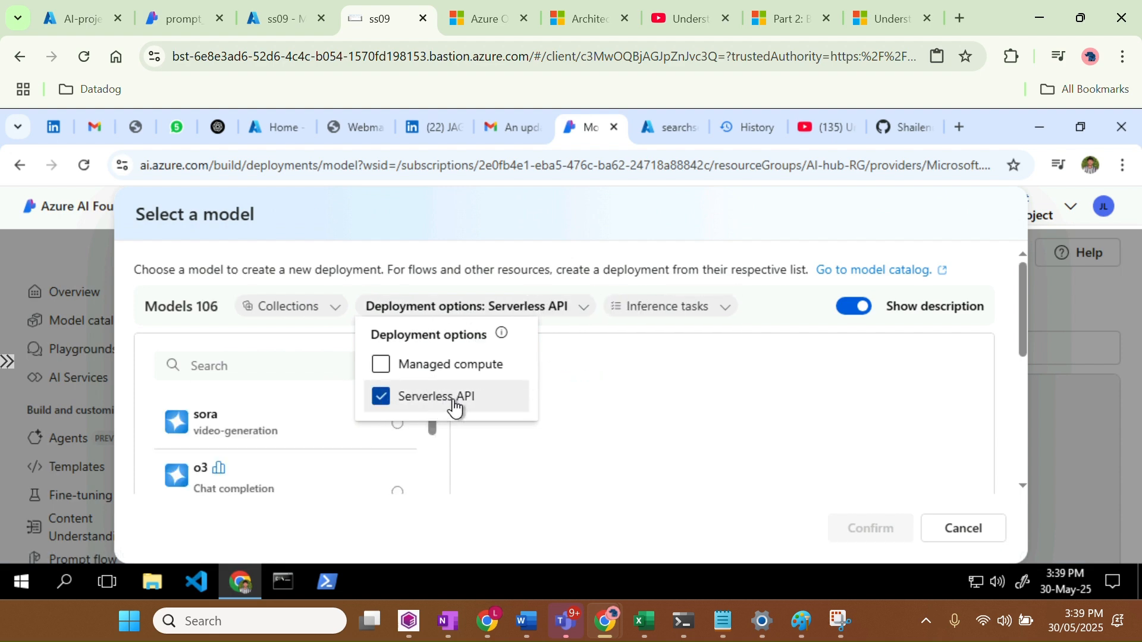
click(587, 407)
Search the catalog for 'g' and select gpt-4-32k
click(236, 357)
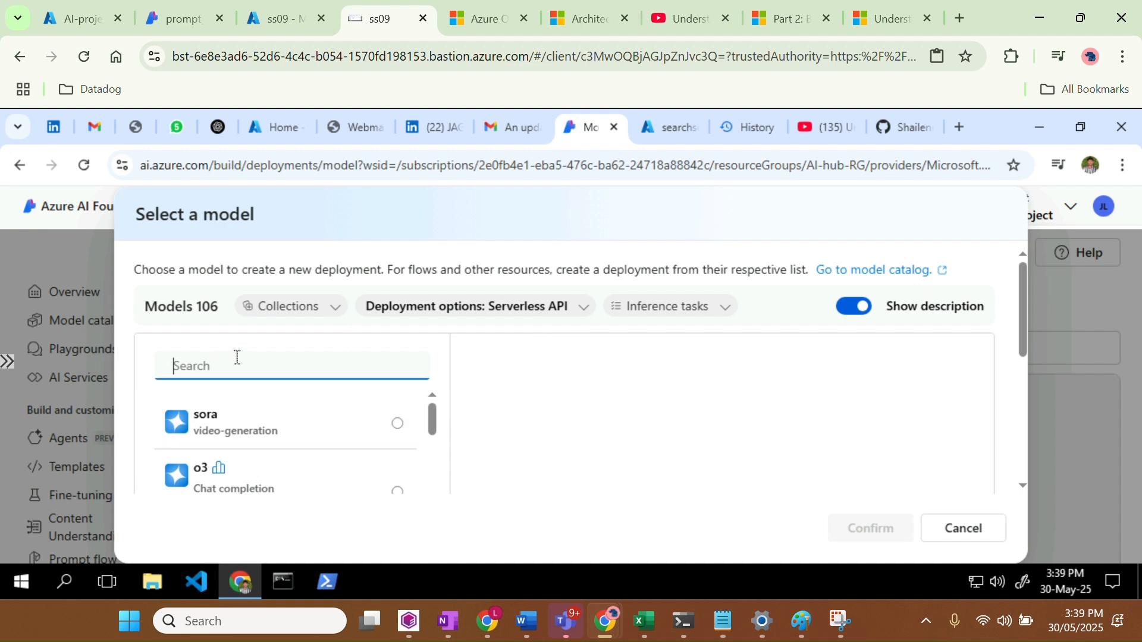
text(gpt)
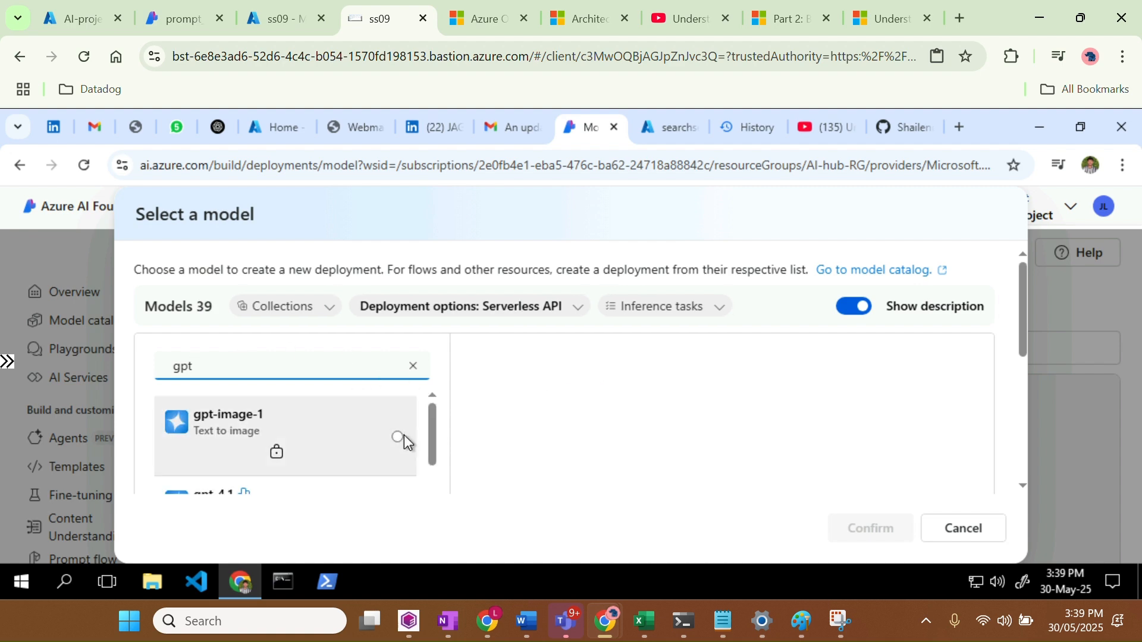
scroll(313, 462, down, 3)
scroll(314, 462, down, 5)
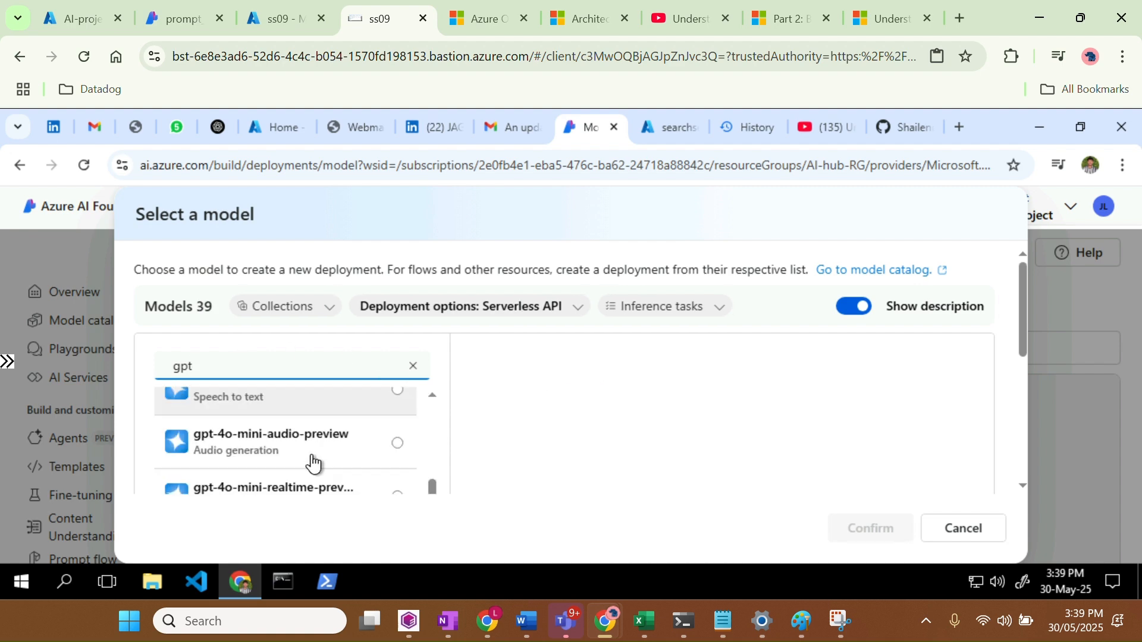
scroll(313, 462, down, 6)
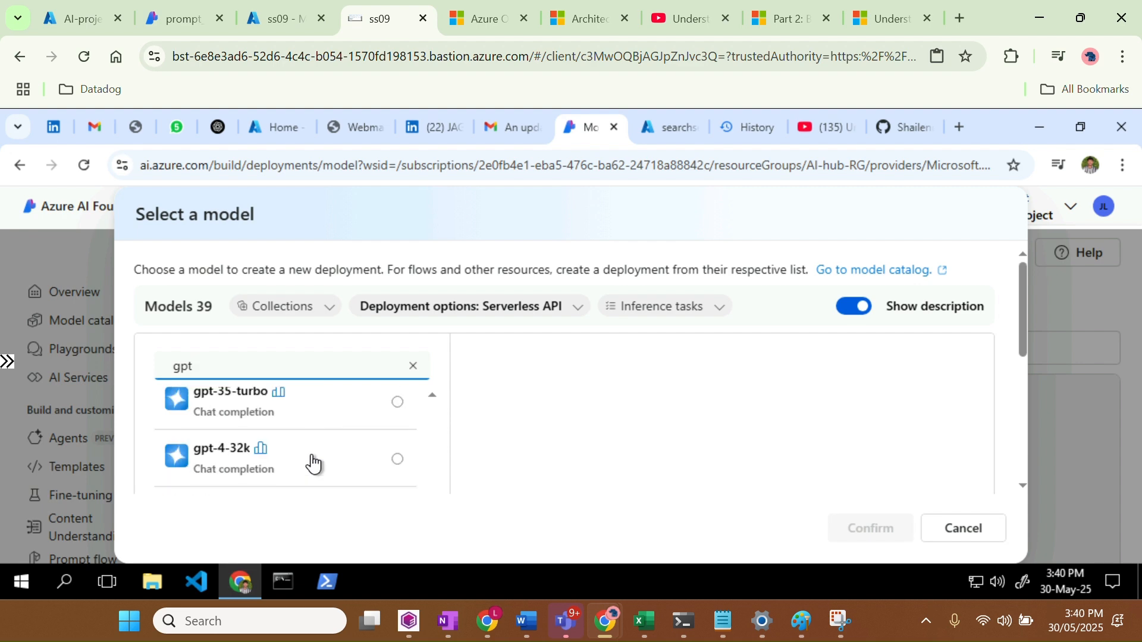
scroll(313, 463, up, 3)
click(312, 462)
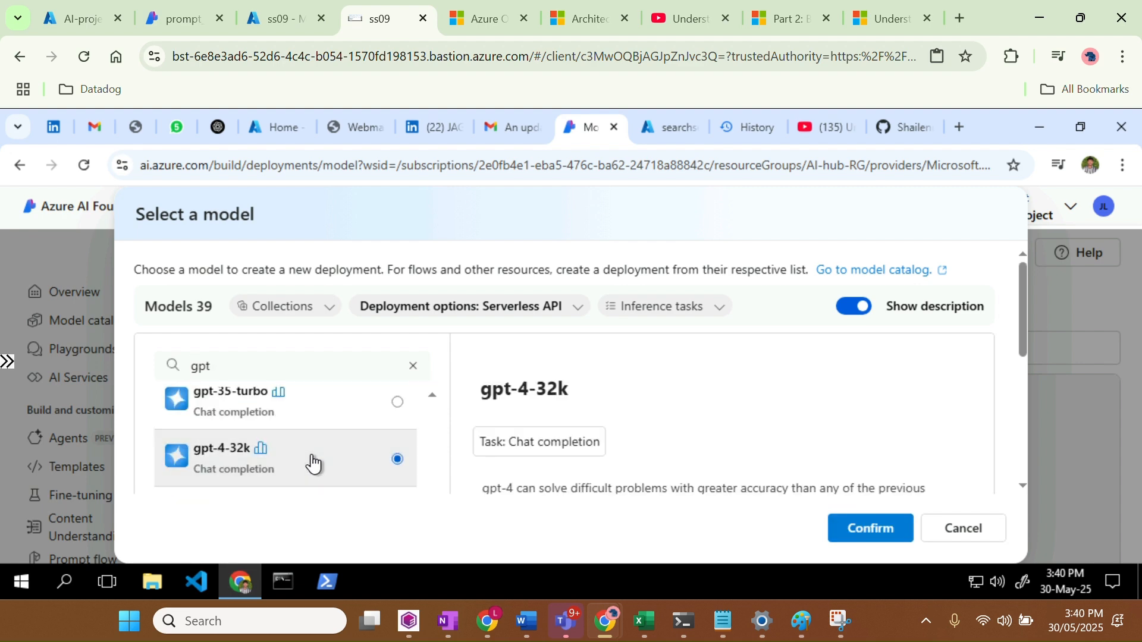
Confirm gpt-4-32k and deploy it on a newly created Switzerland North resource
click(866, 535)
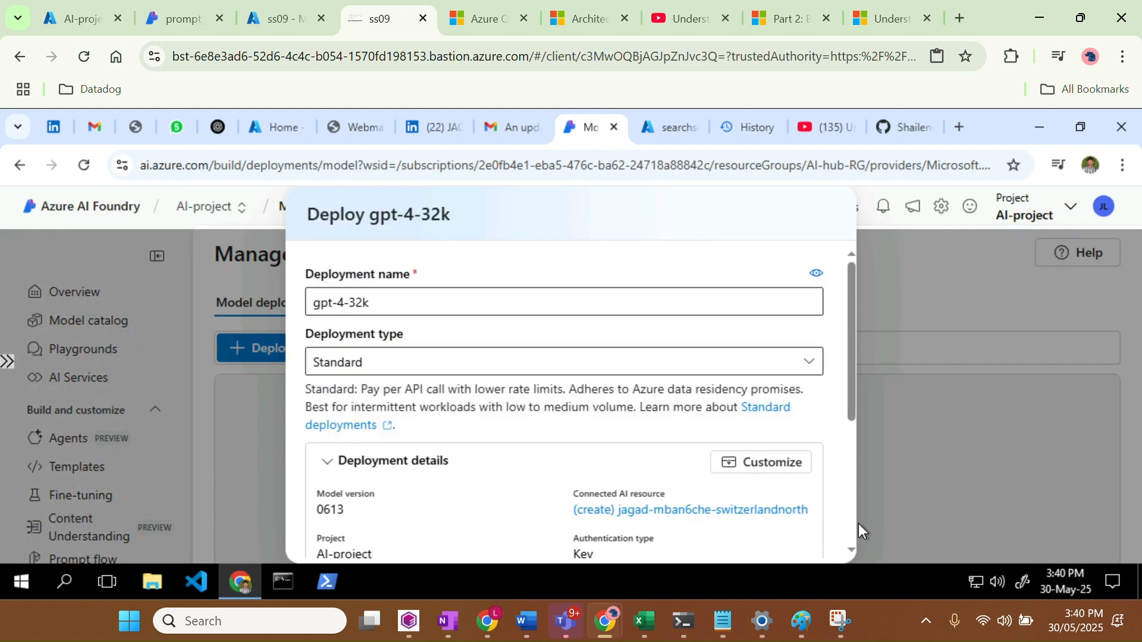
scroll(612, 432, down, 5)
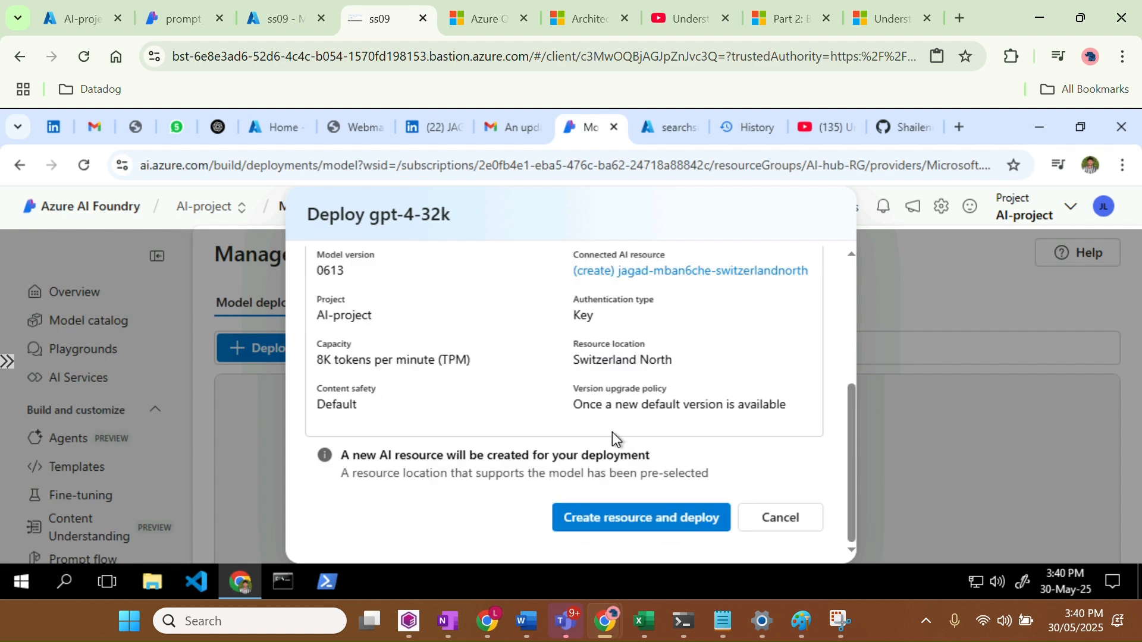
scroll(612, 432, up, 2)
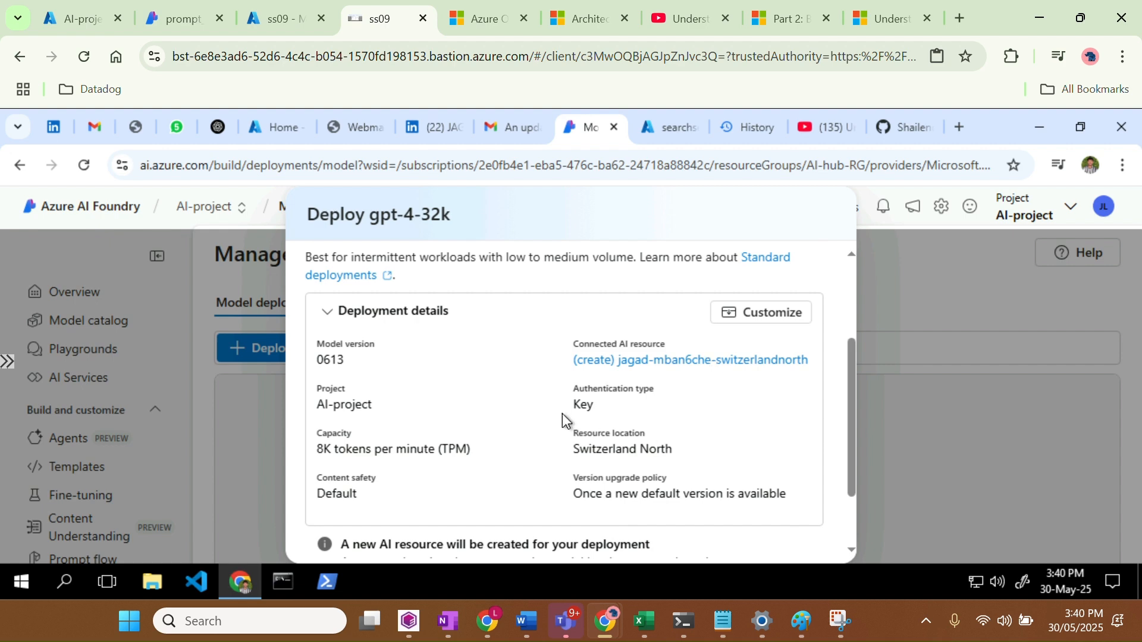
scroll(562, 413, up, 3)
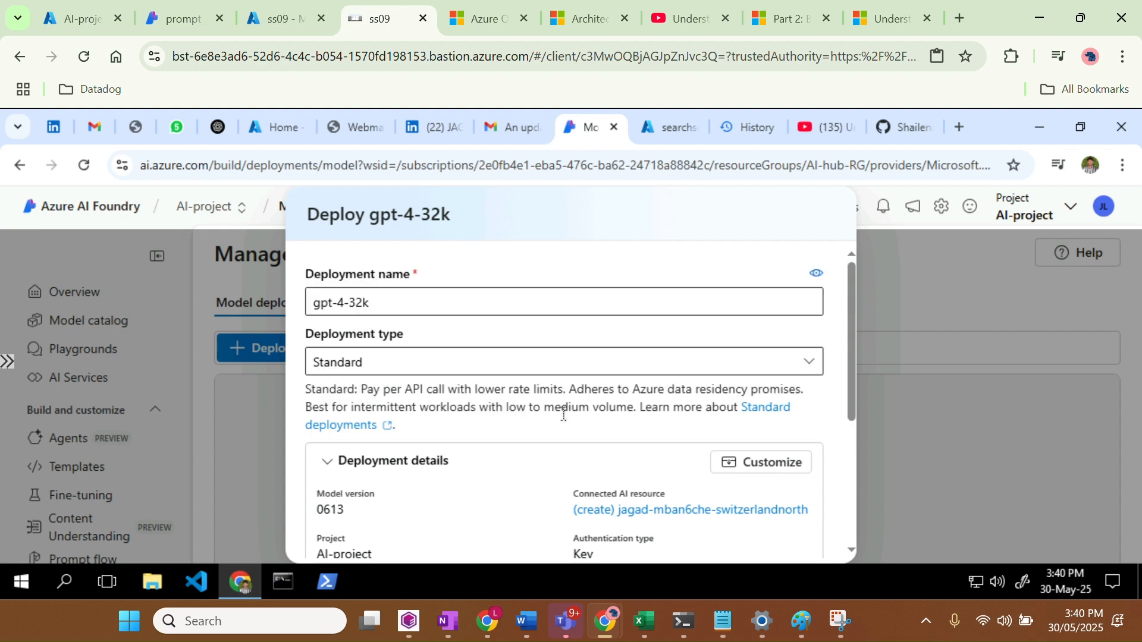
scroll(613, 452, down, 5)
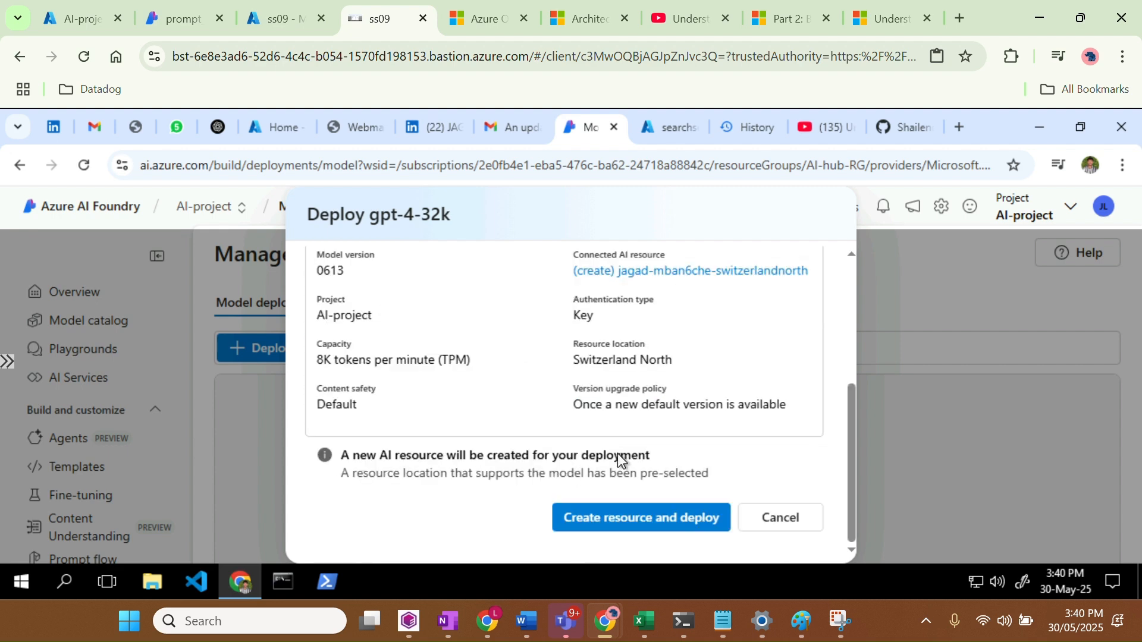
click(640, 538)
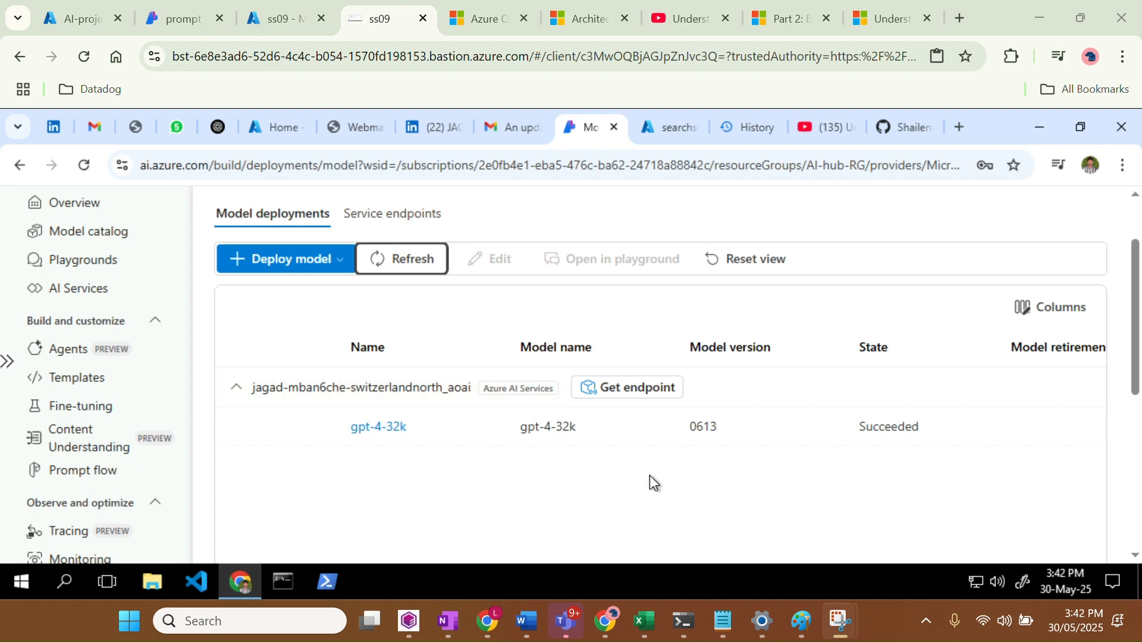
Review the deployments list showing gpt-4-32k, version 0613, as Succeeded
scroll(649, 475, up, 2)
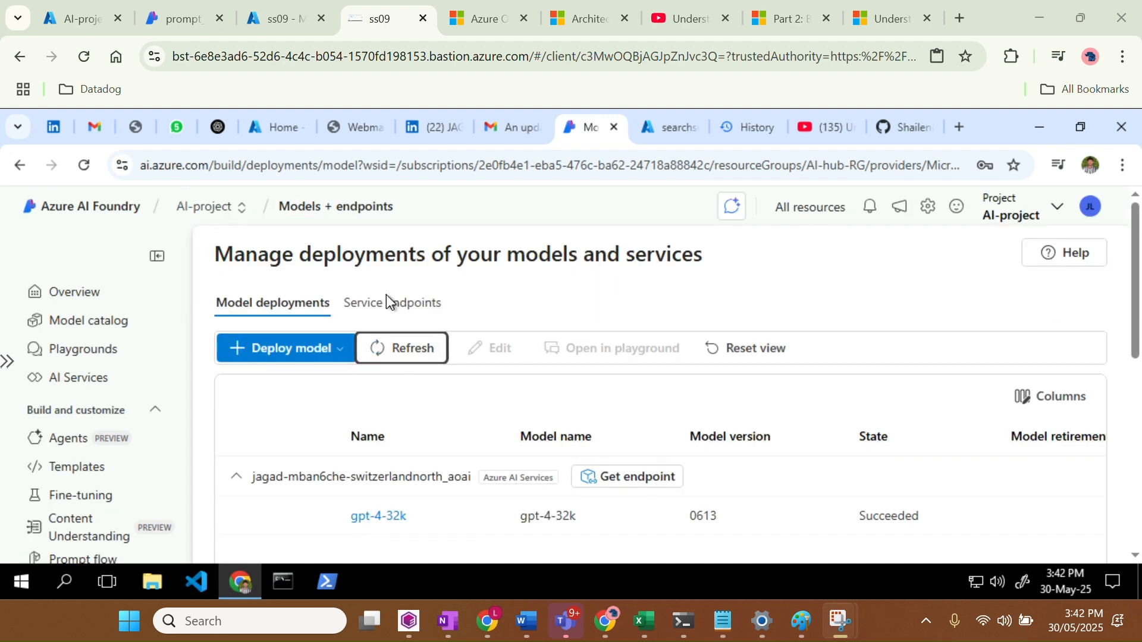
scroll(100, 401, down, 1)
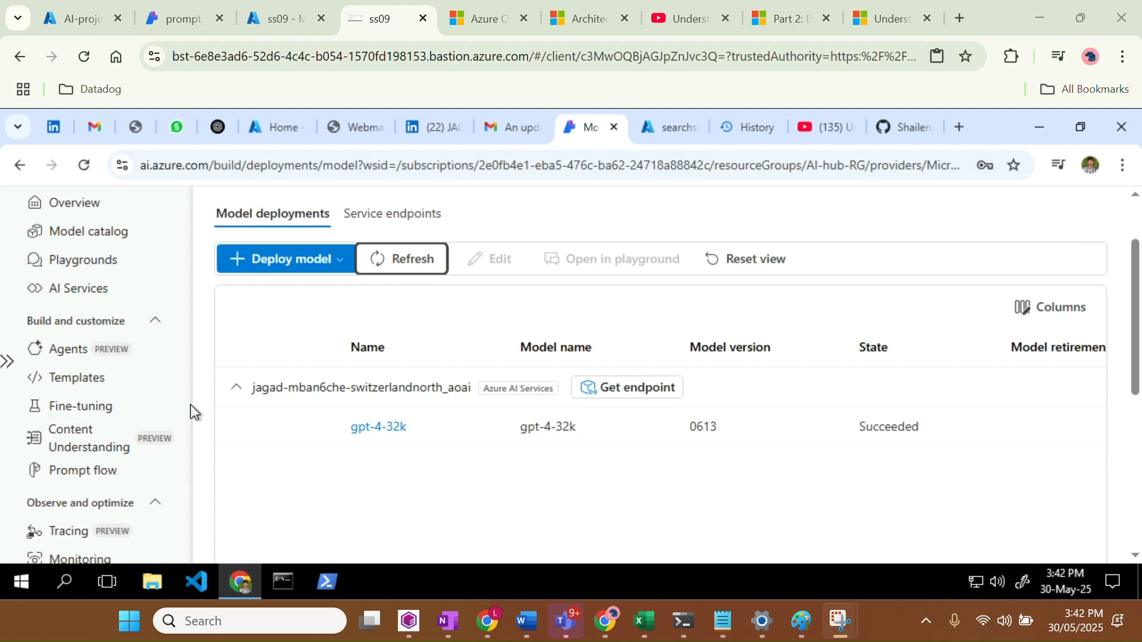
scroll(112, 412, down, 3)
scroll(104, 324, up, 1)
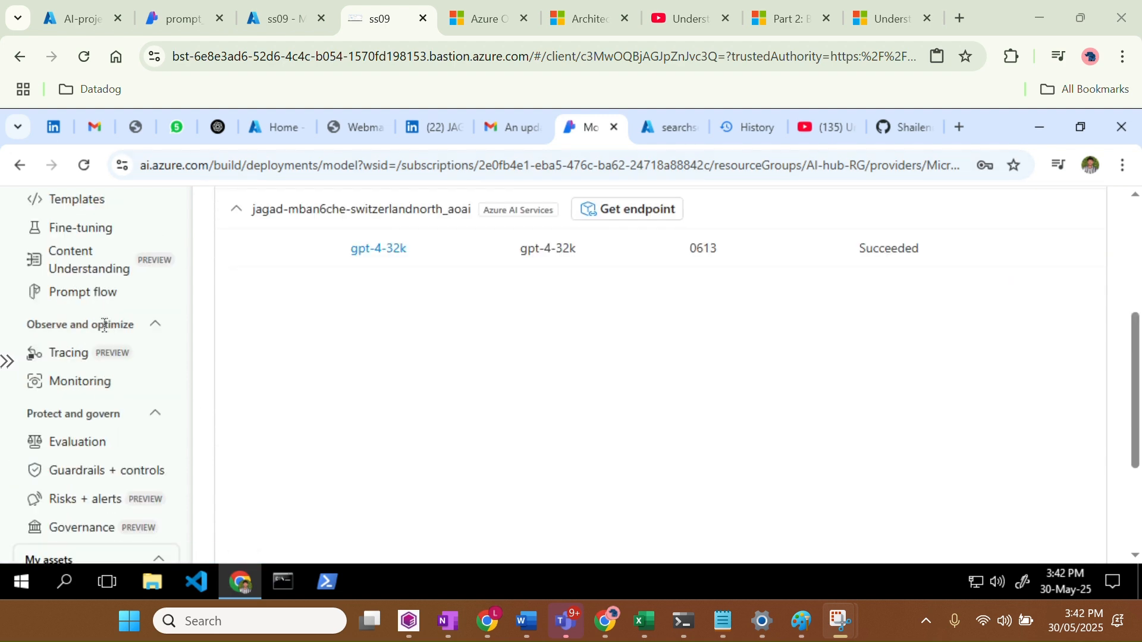
scroll(99, 528, down, 1)
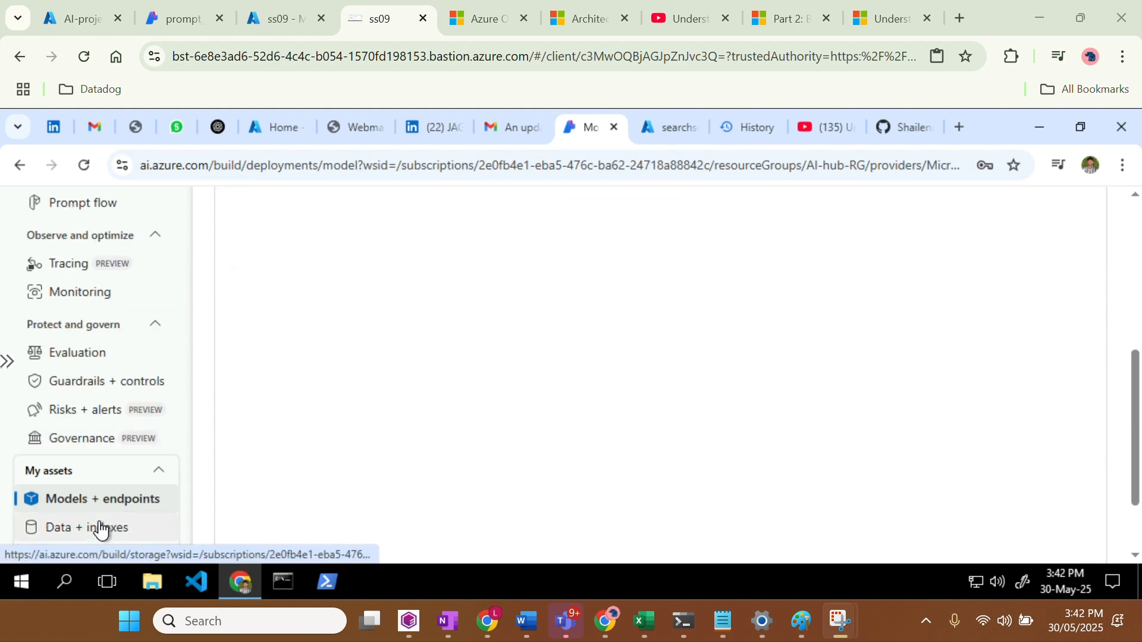
scroll(101, 511, up, 1)
scroll(99, 393, up, 1)
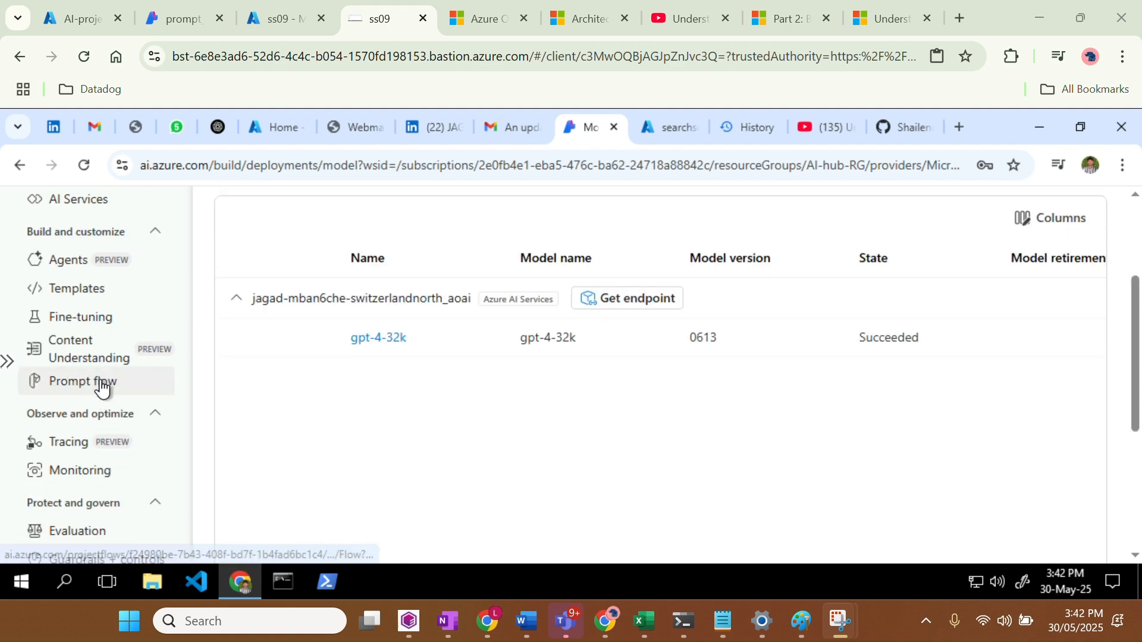
Switch My_LLM to the switzerlandnorth_aoai connection and the gpt-4-32k deployment
click(103, 388)
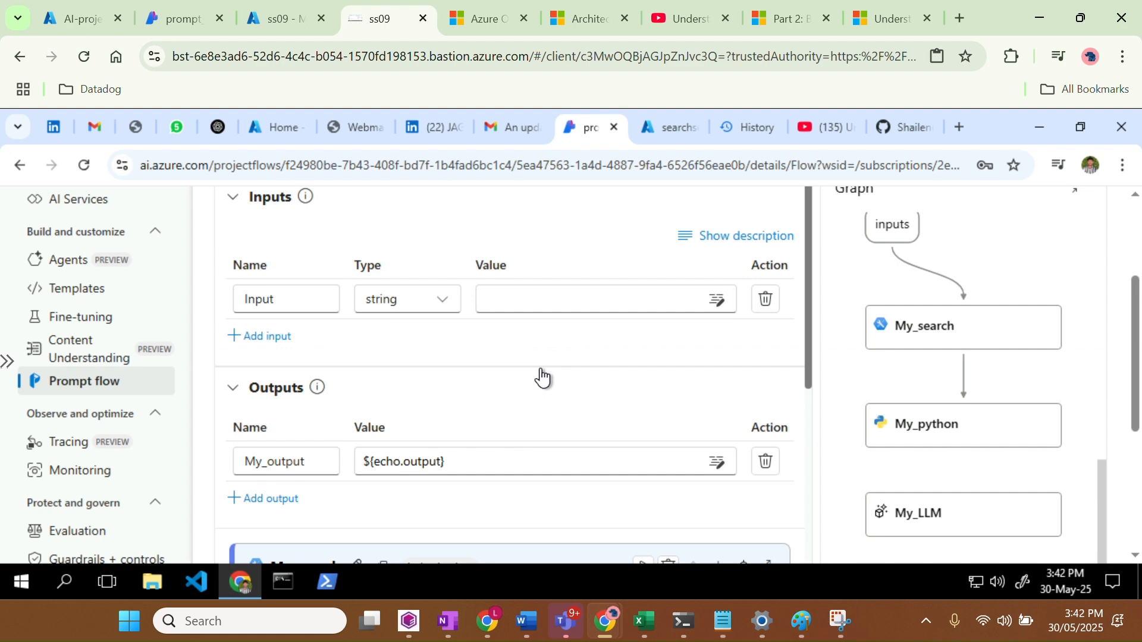
scroll(542, 376, down, 5)
scroll(541, 371, down, 6)
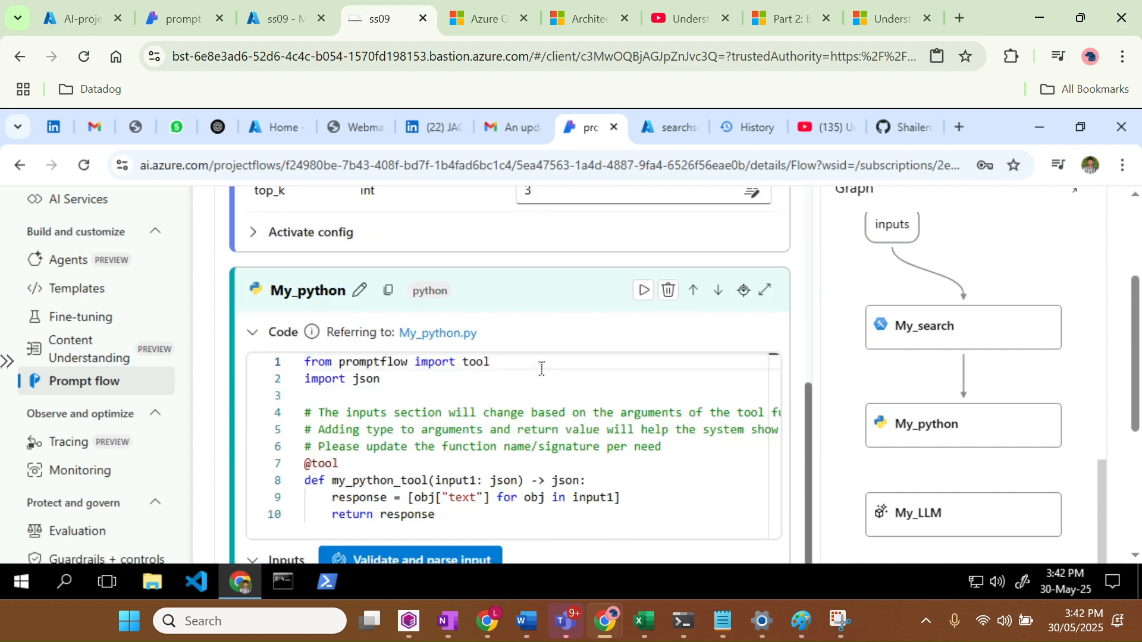
scroll(541, 369, down, 5)
scroll(541, 369, down, 3)
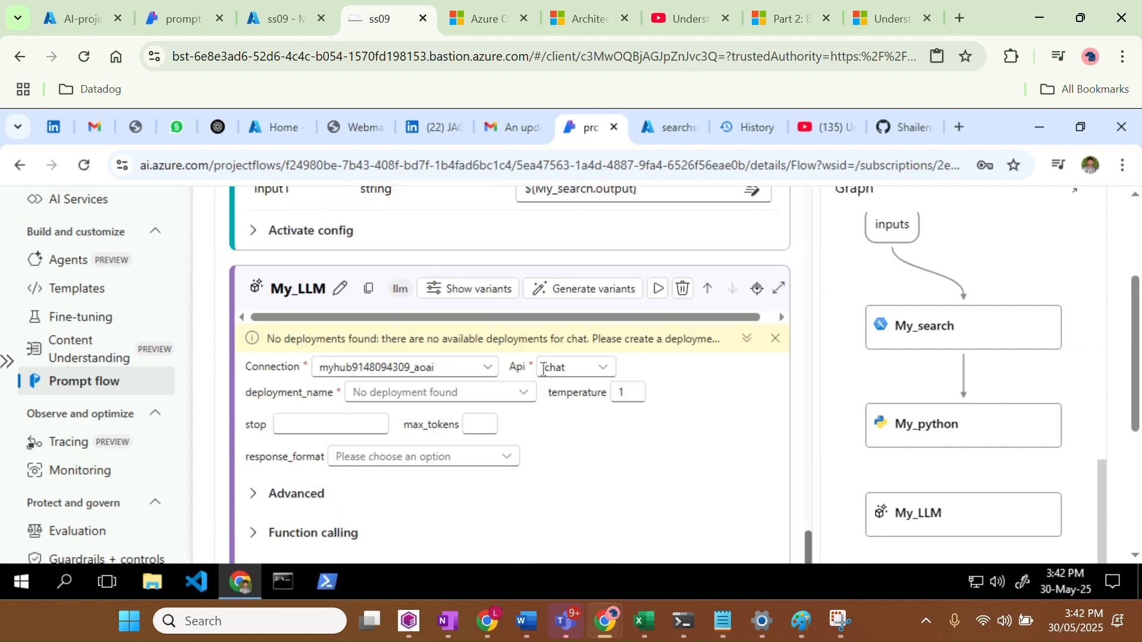
click(460, 369)
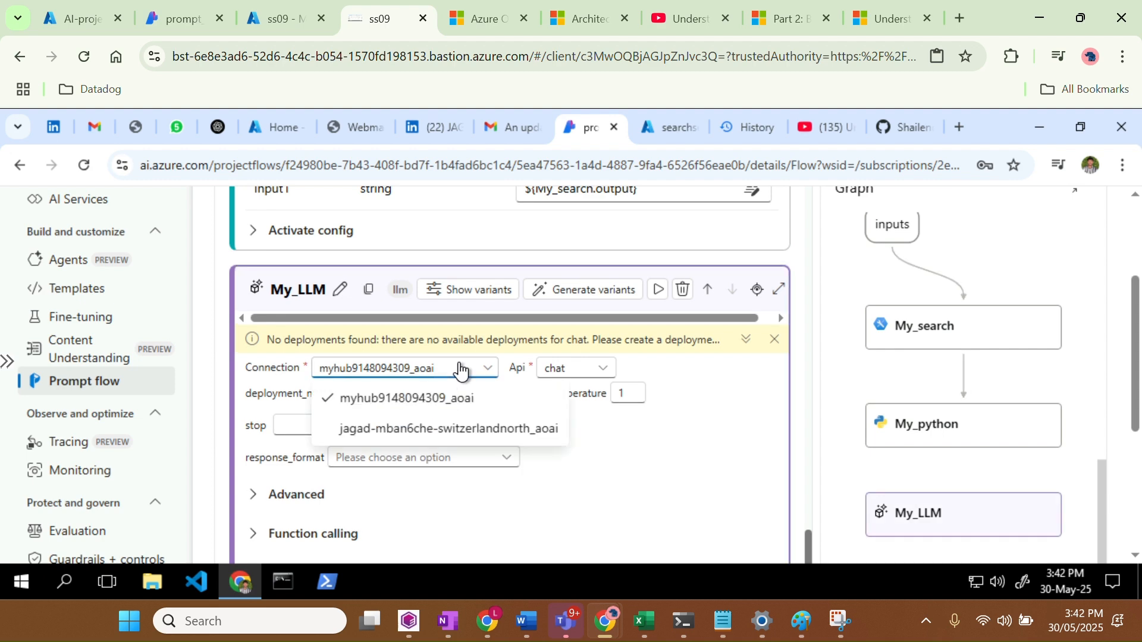
click(437, 399)
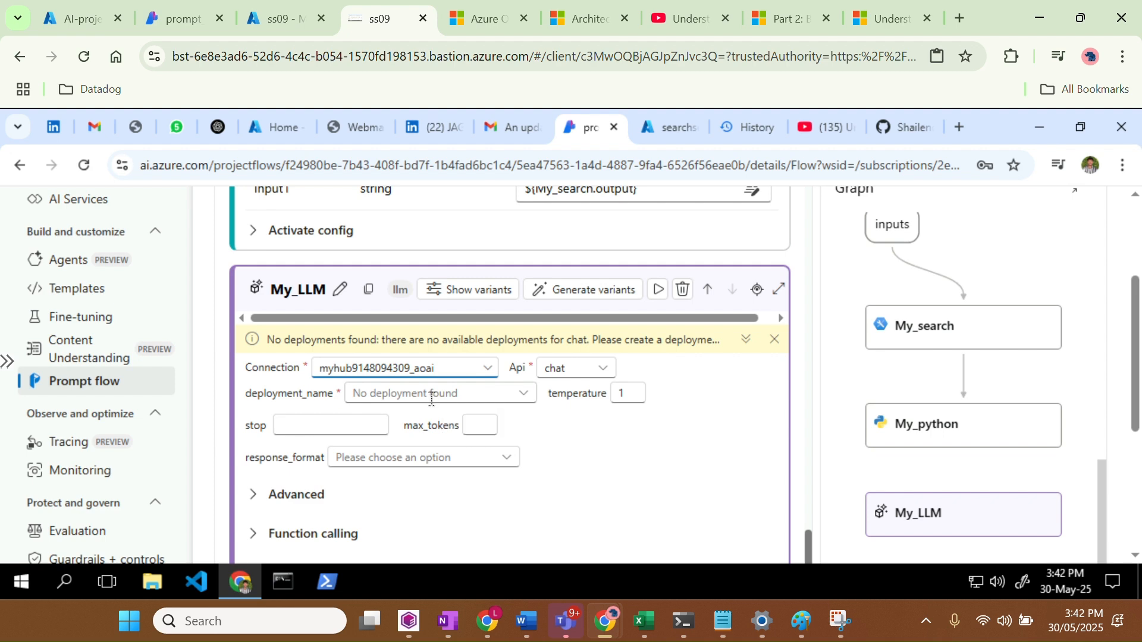
click(430, 397)
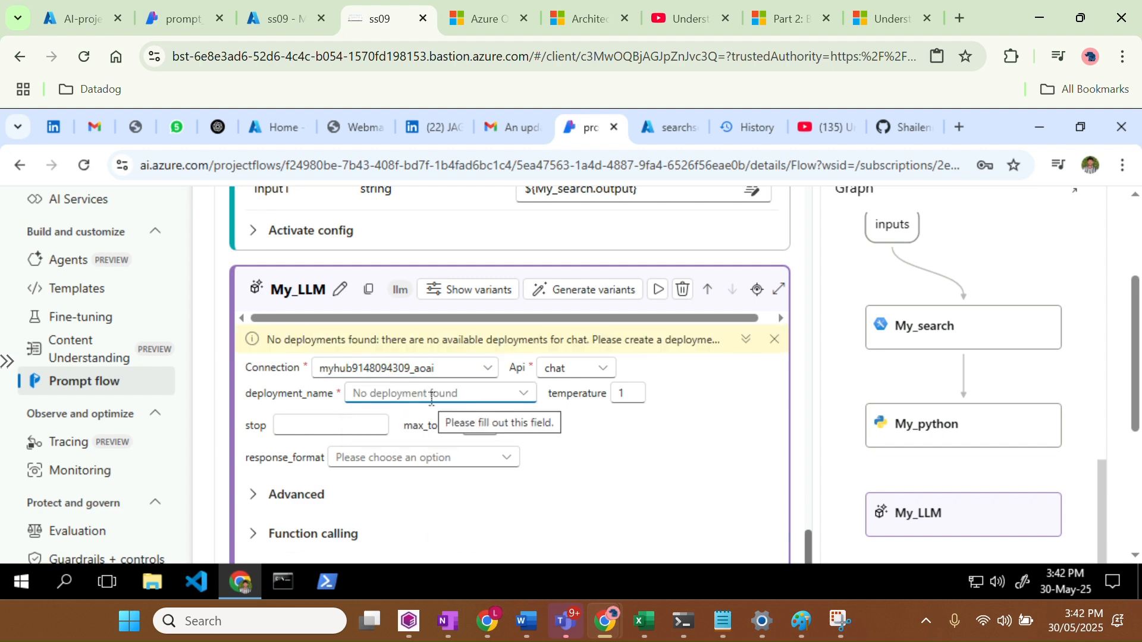
click(421, 370)
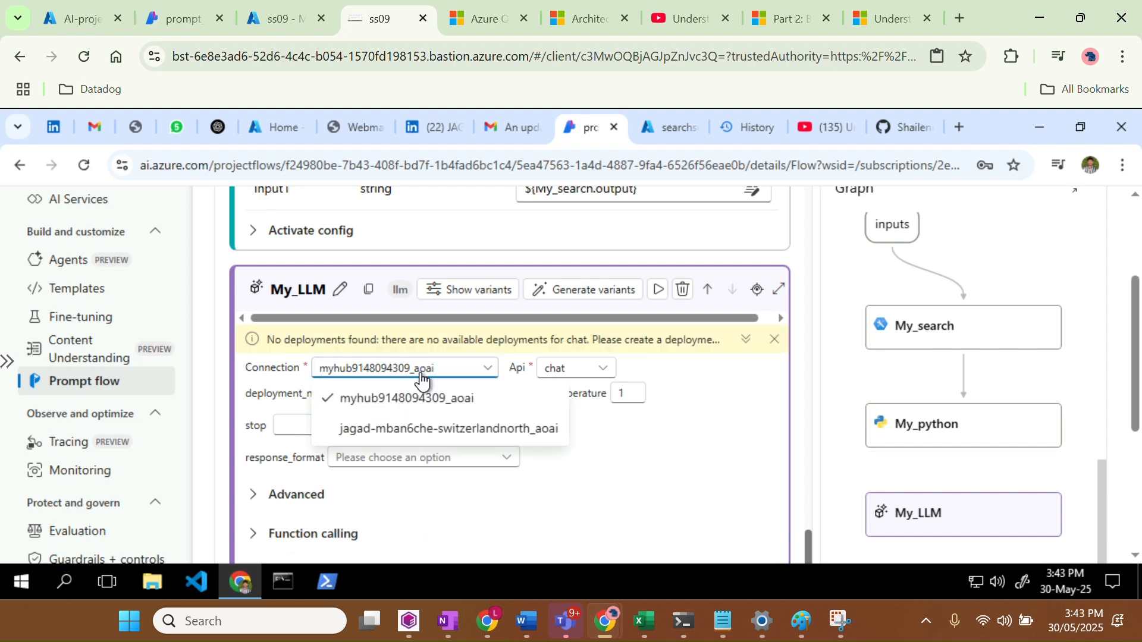
click(416, 429)
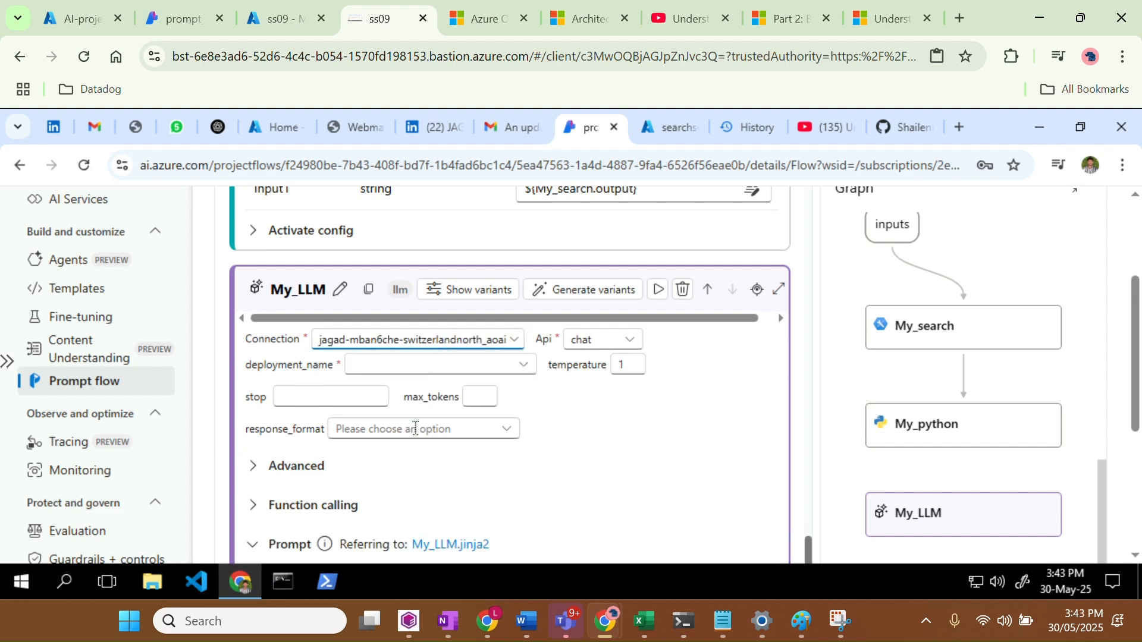
click(478, 369)
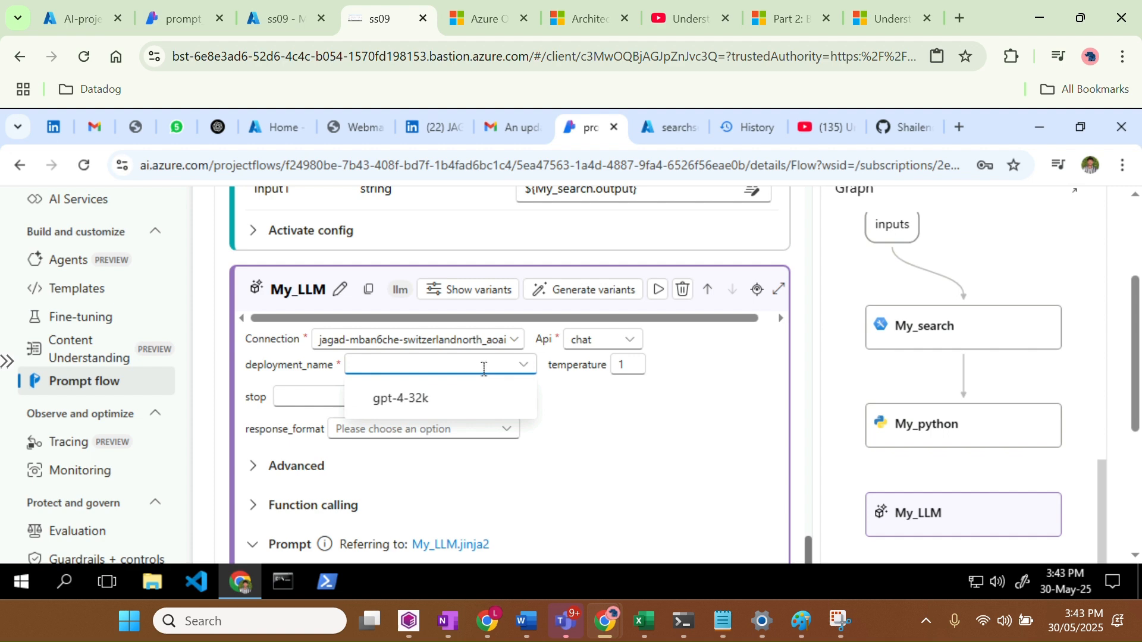
click(424, 406)
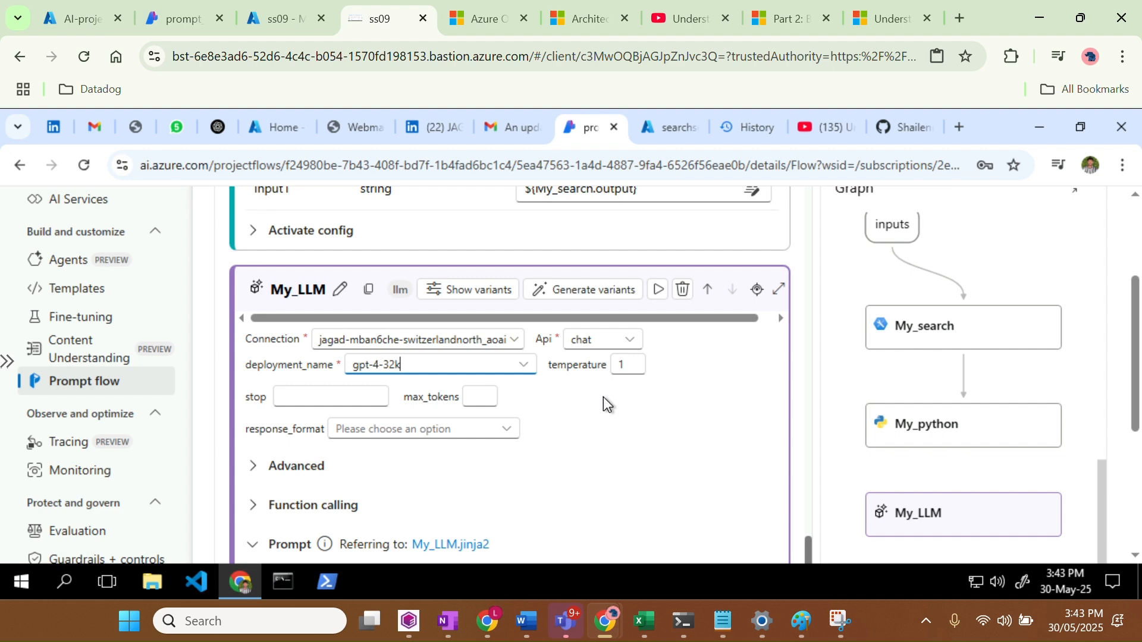
Review My_LLM's gpt-4-32k settings, leaving response_format unchanged, and save the prompt flow
click(491, 429)
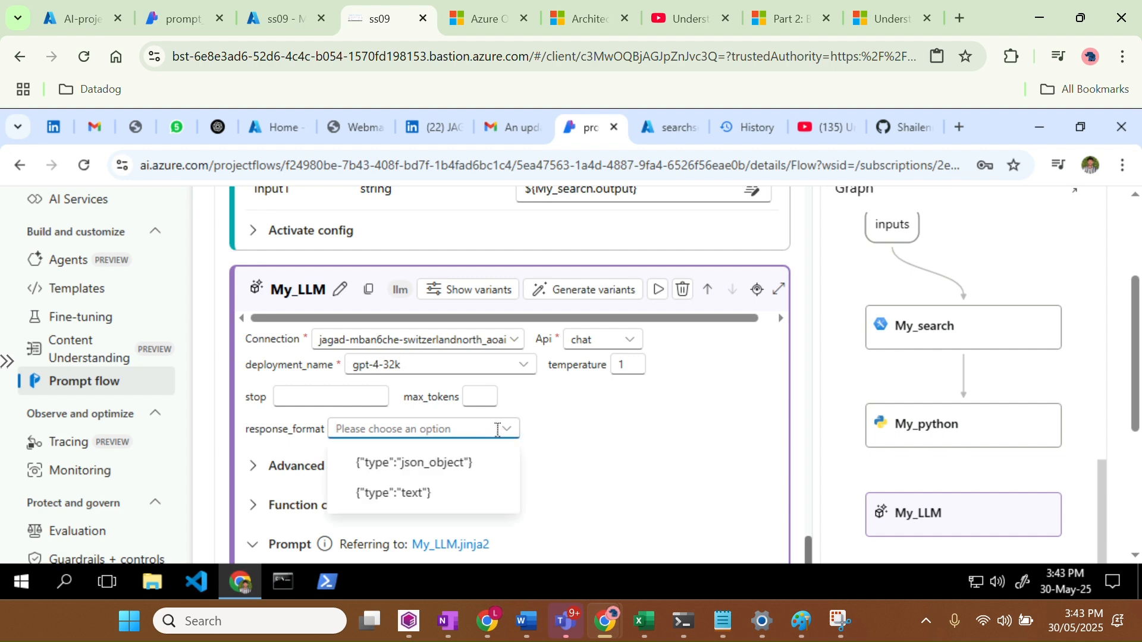
click(611, 435)
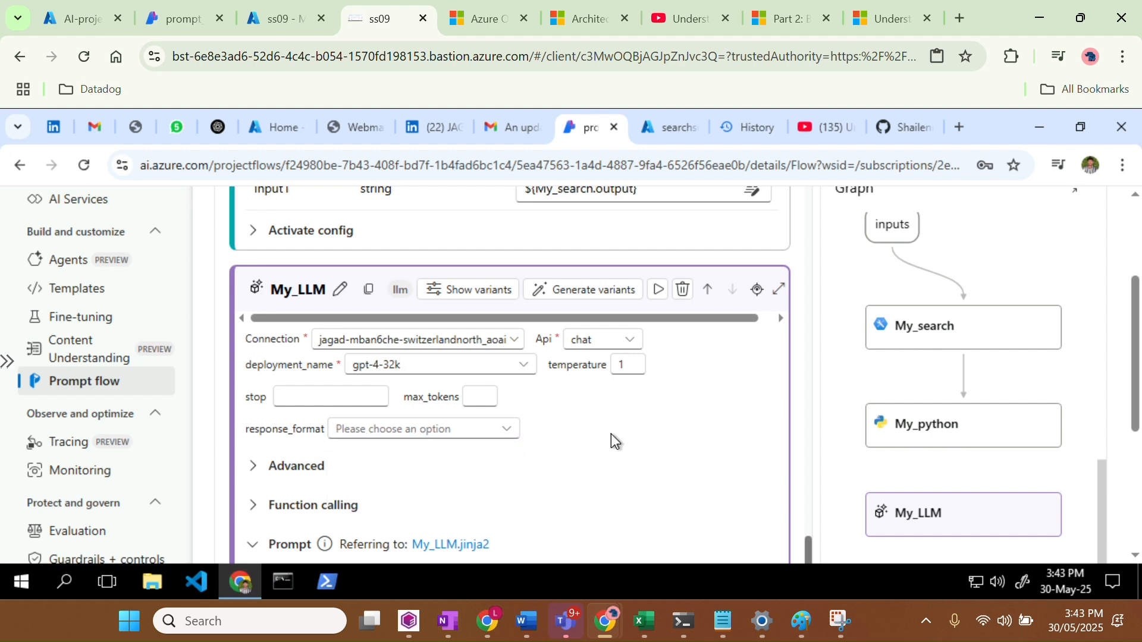
scroll(612, 433, down, 6)
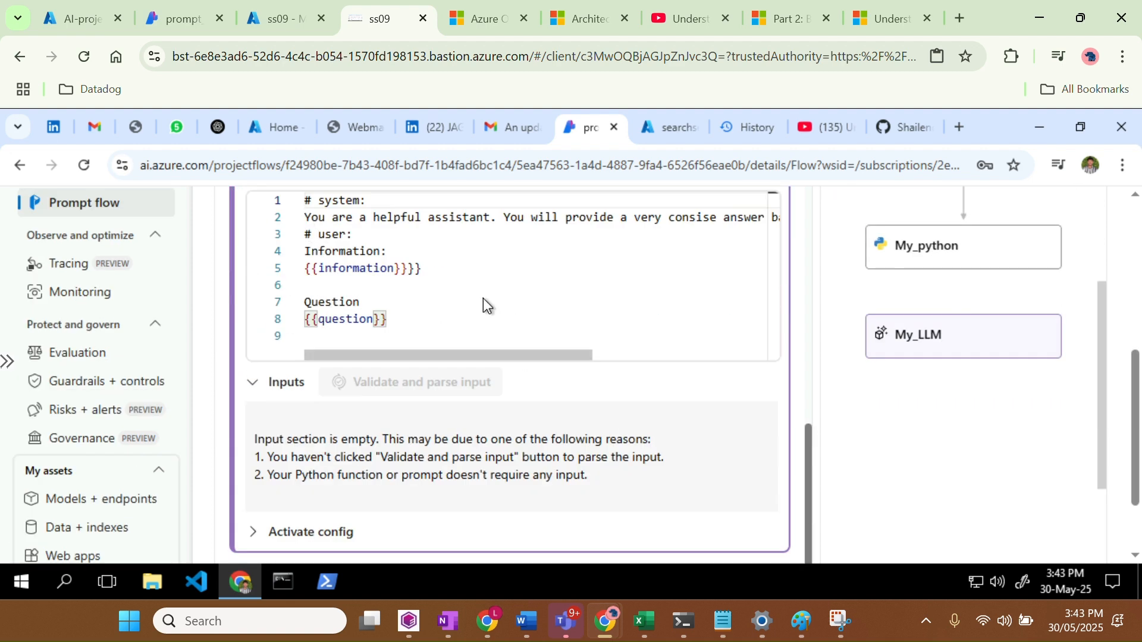
scroll(571, 403, up, 3)
scroll(571, 404, up, 3)
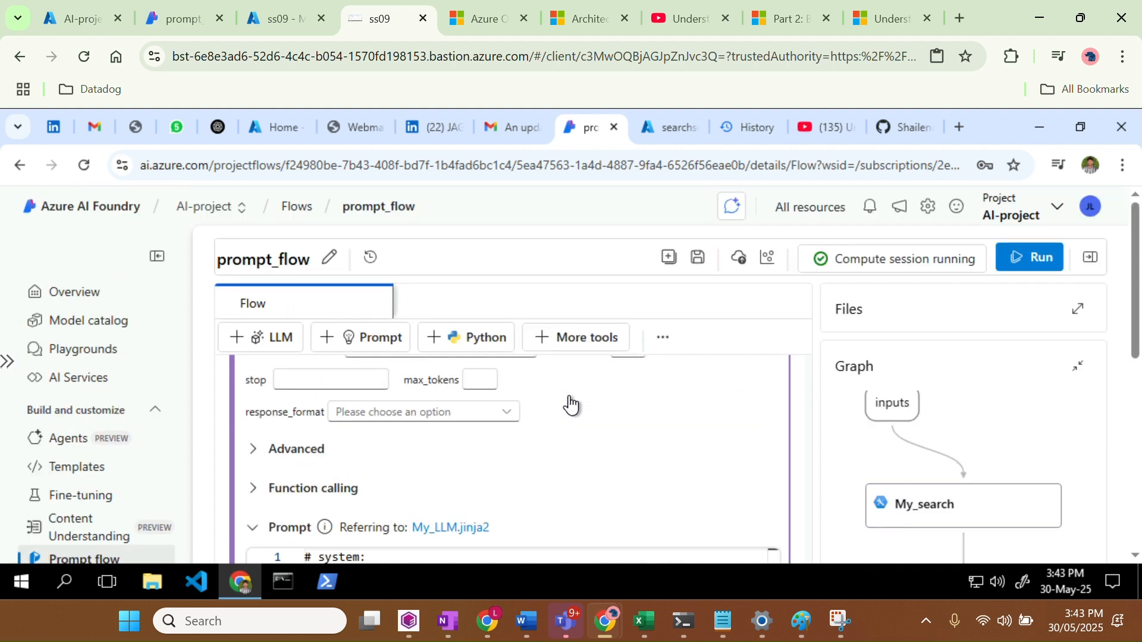
scroll(732, 366, down, 5)
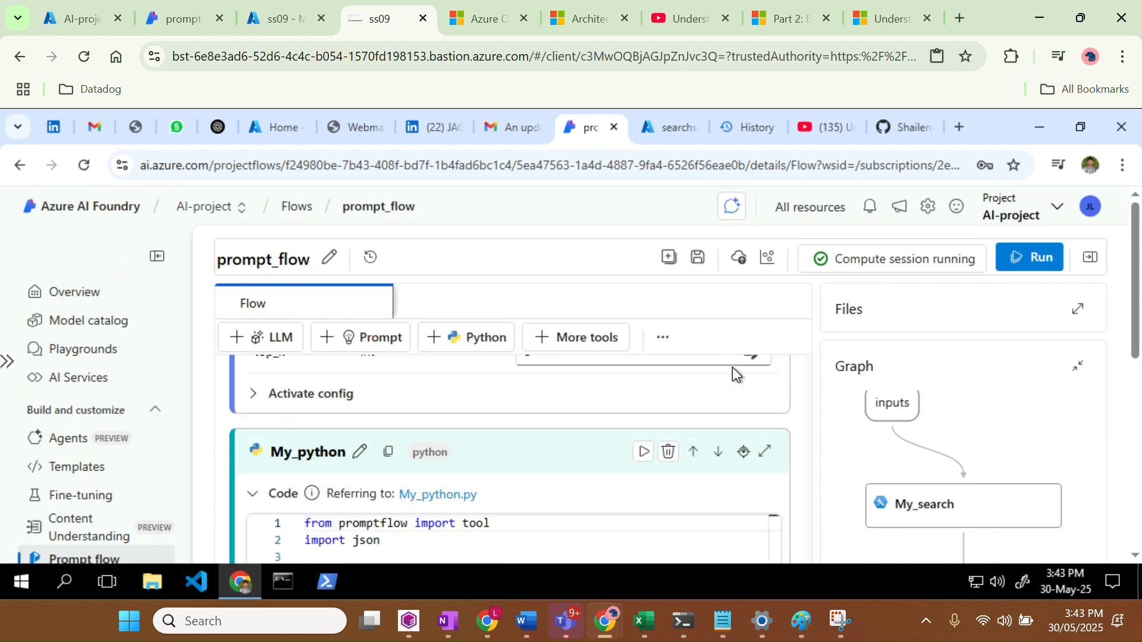
click(701, 261)
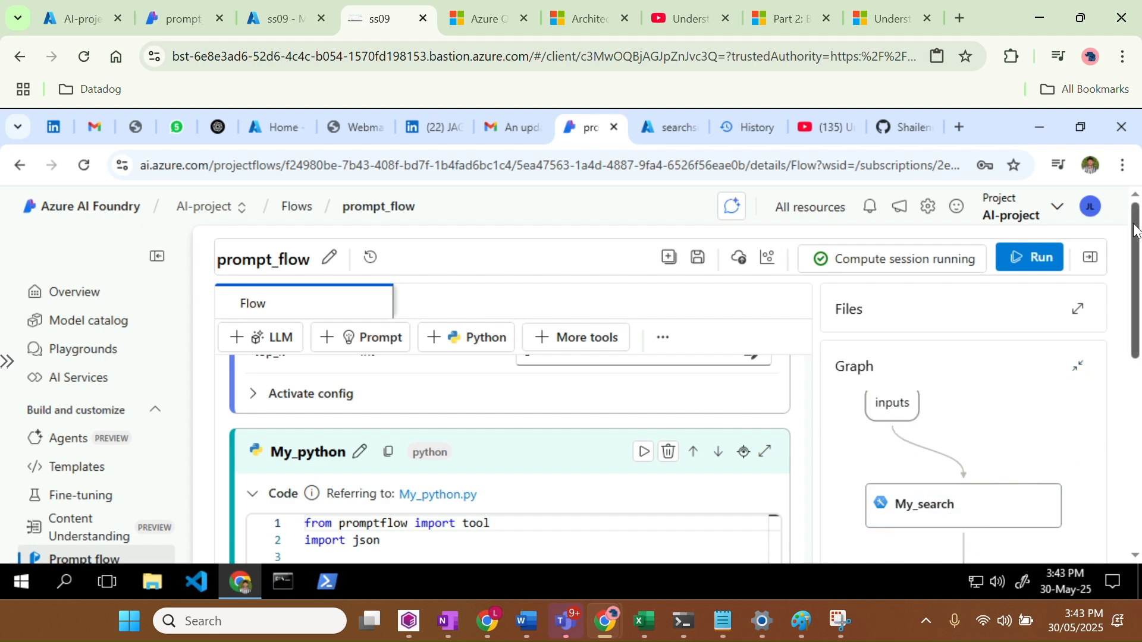
Collapse My_python's code listing so its input1 table sits directly above My_LLM's settings
drag(1136, 231, 1136, 308)
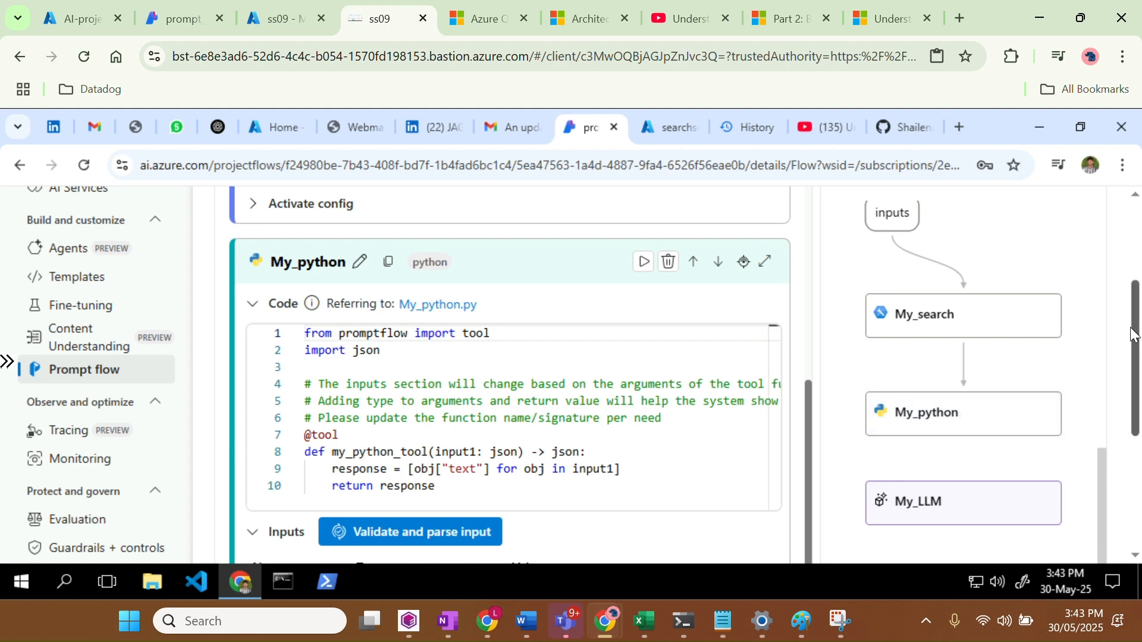
mouse_move(1135, 334)
mouse_down()
mouse_move(1136, 428)
mouse_move(1131, 321)
mouse_move(1134, 345)
mouse_up()
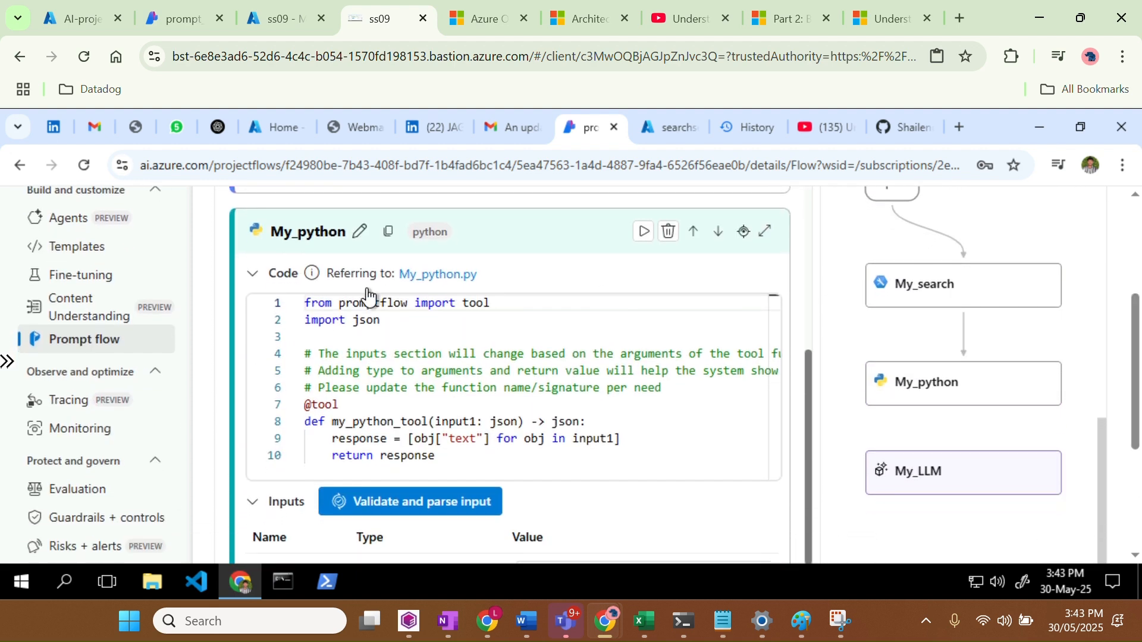
click(260, 275)
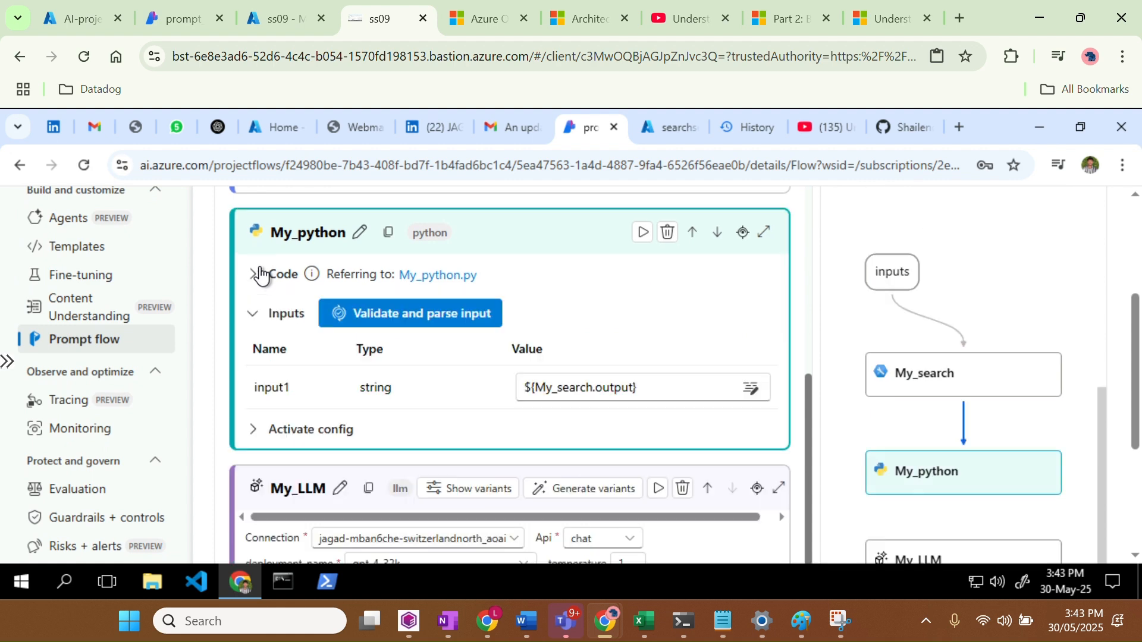
scroll(400, 390, down, 3)
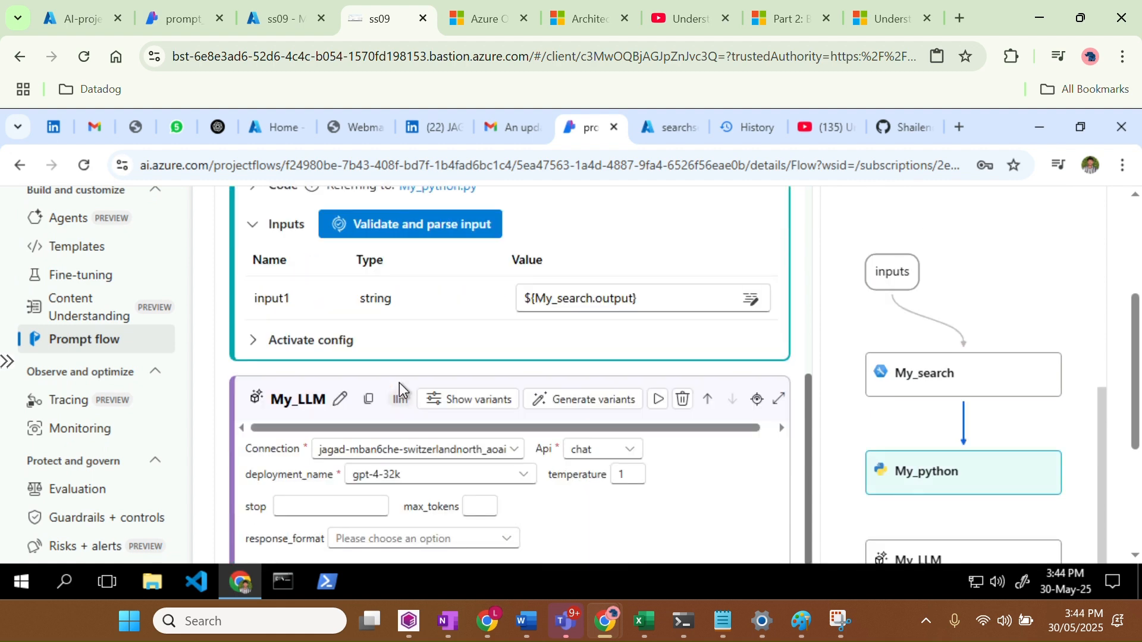
scroll(561, 436, down, 2)
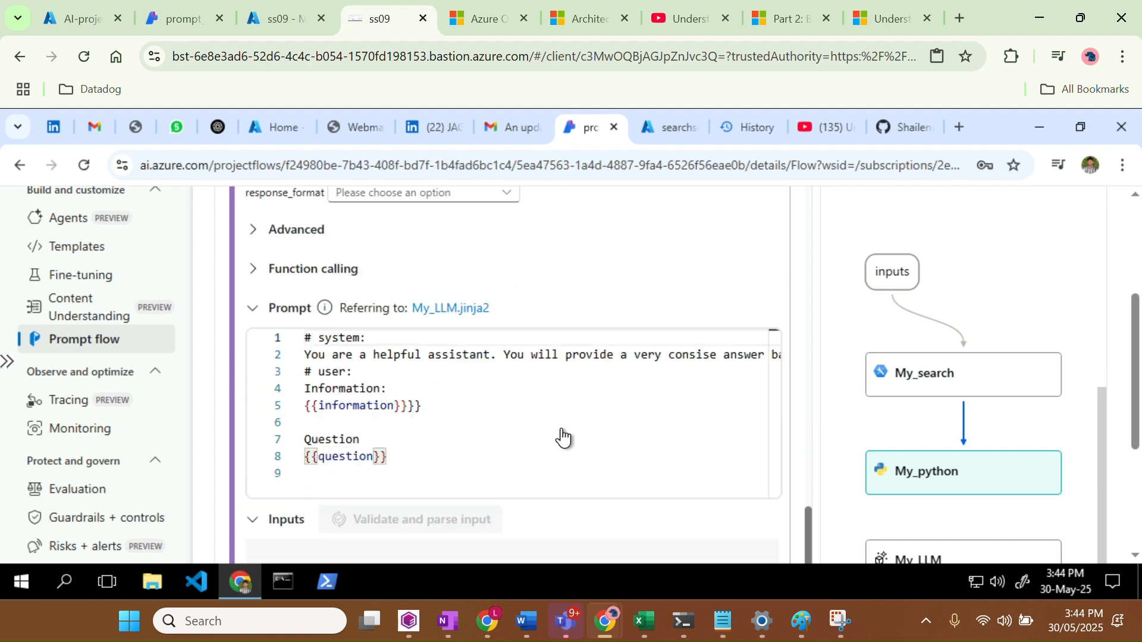
scroll(571, 510, down, 3)
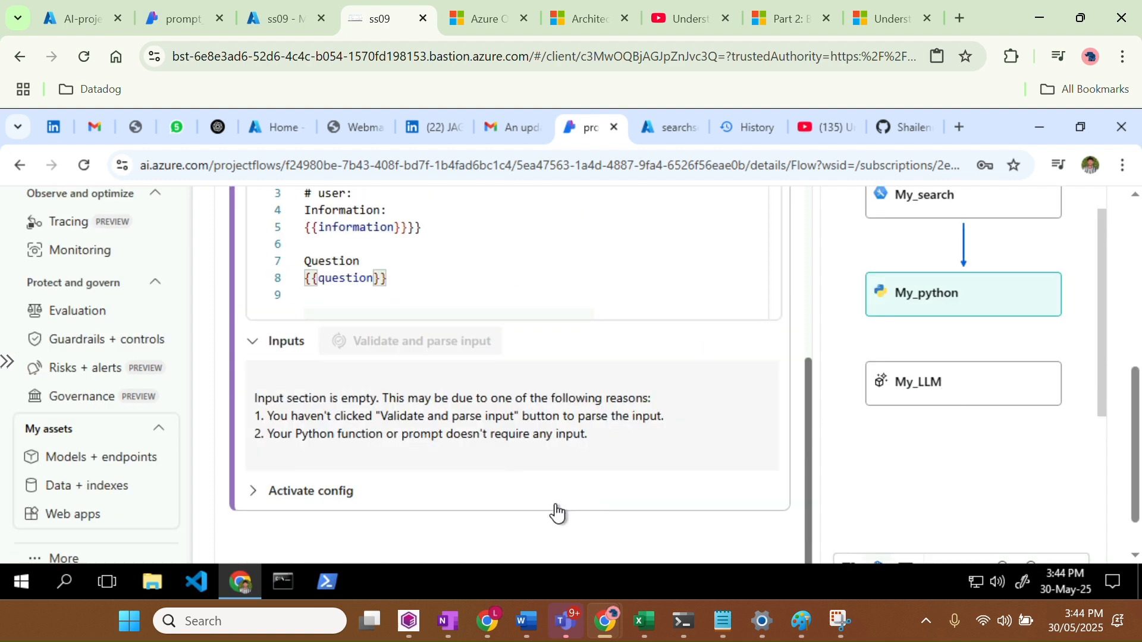
click(267, 342)
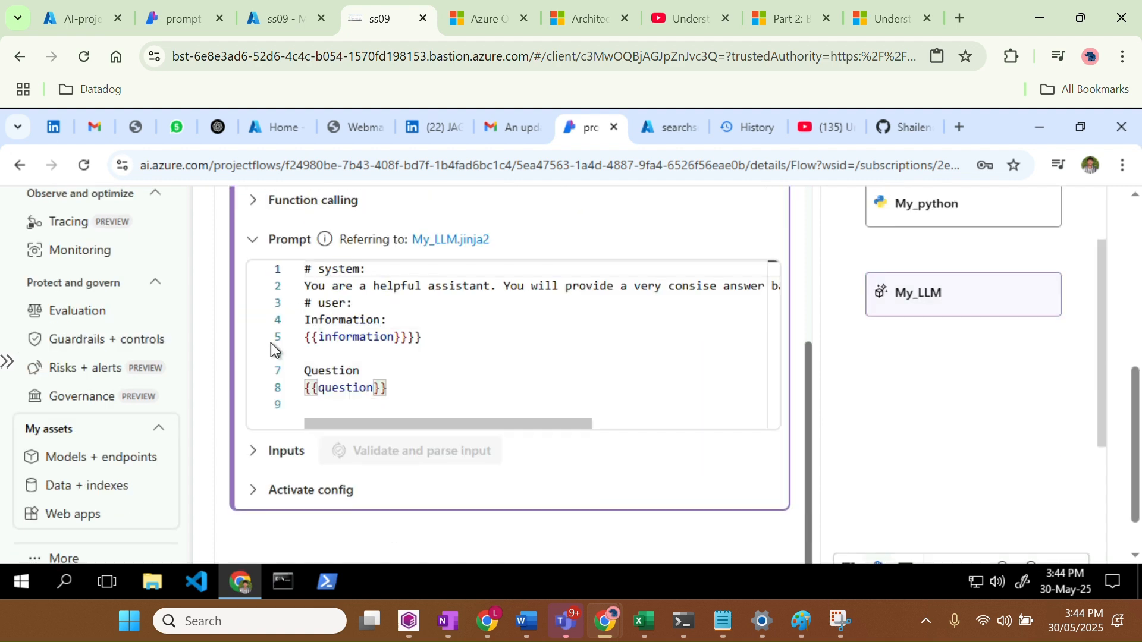
scroll(398, 337, down, 1)
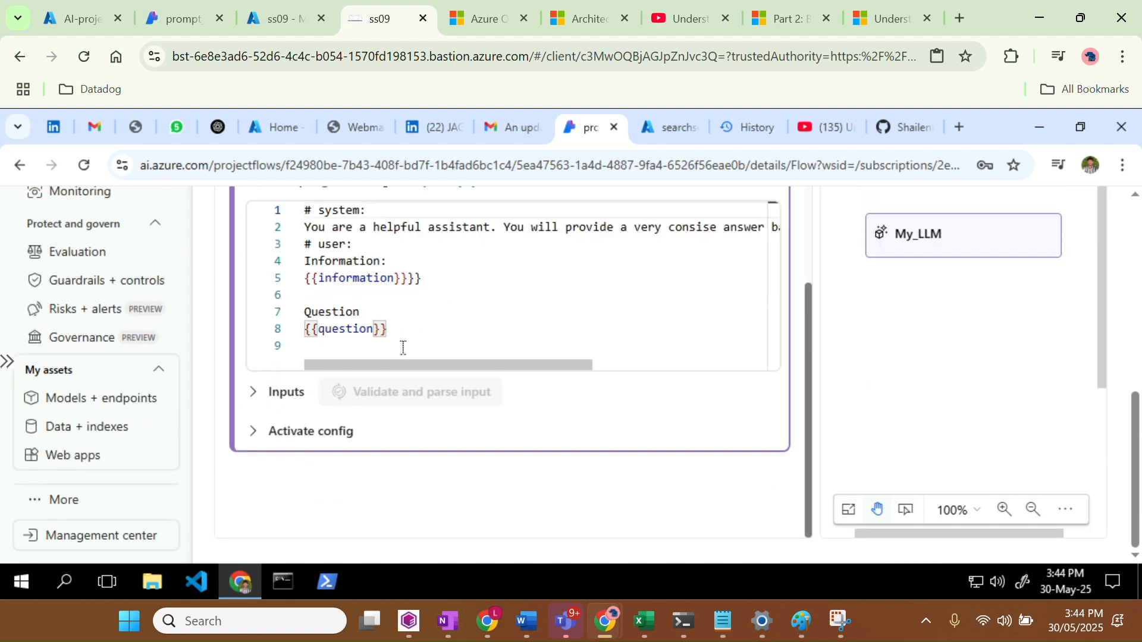
click(257, 395)
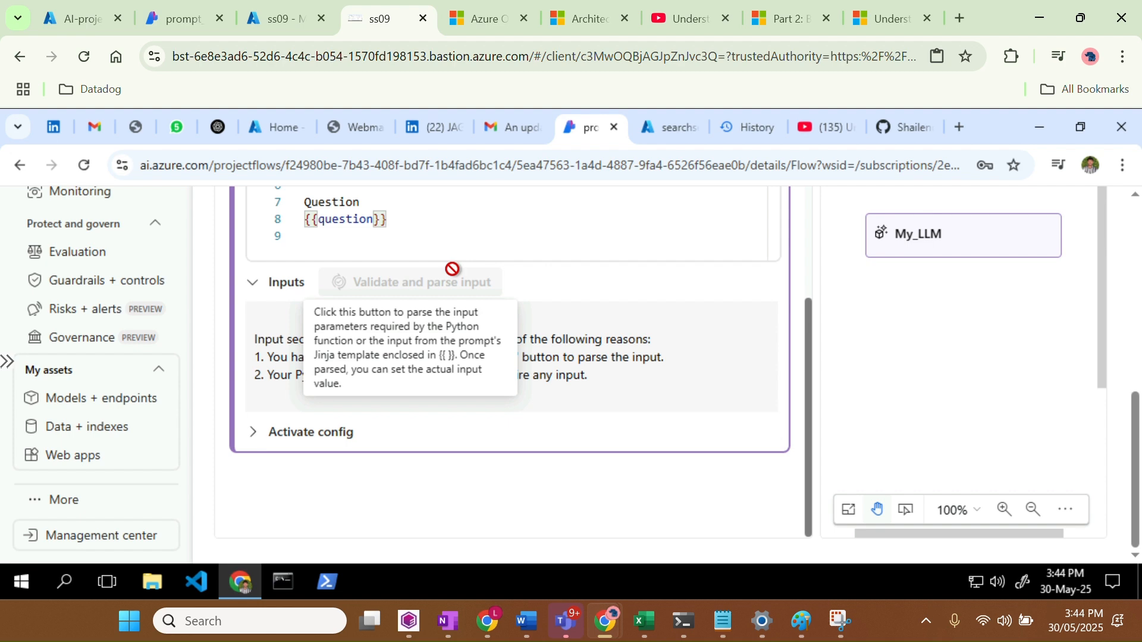
scroll(597, 354, up, 6)
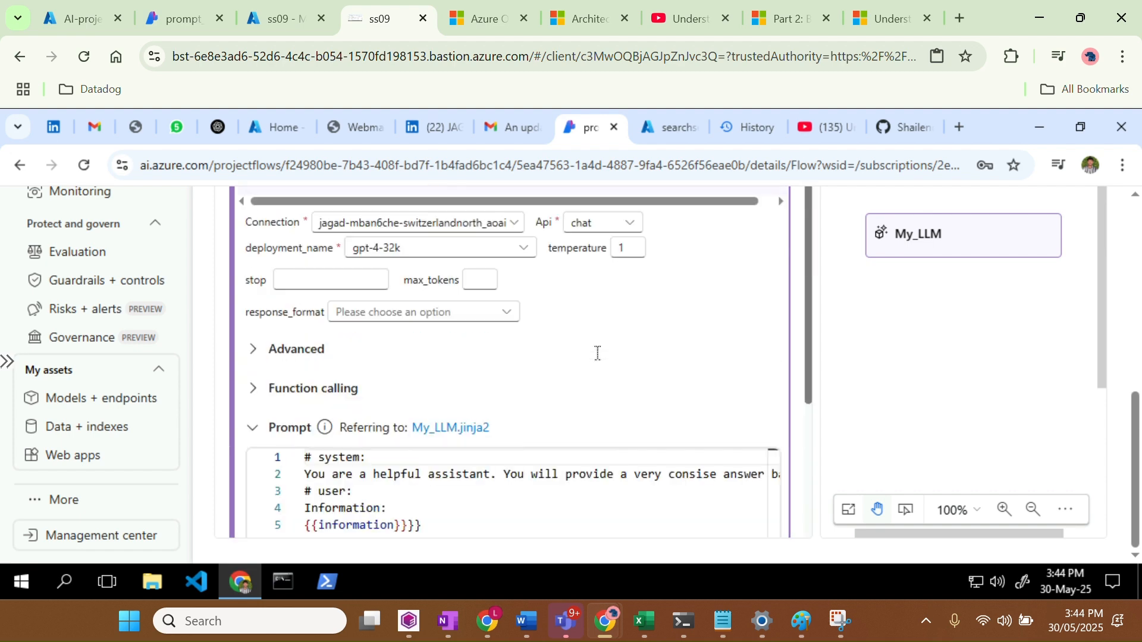
scroll(597, 353, up, 4)
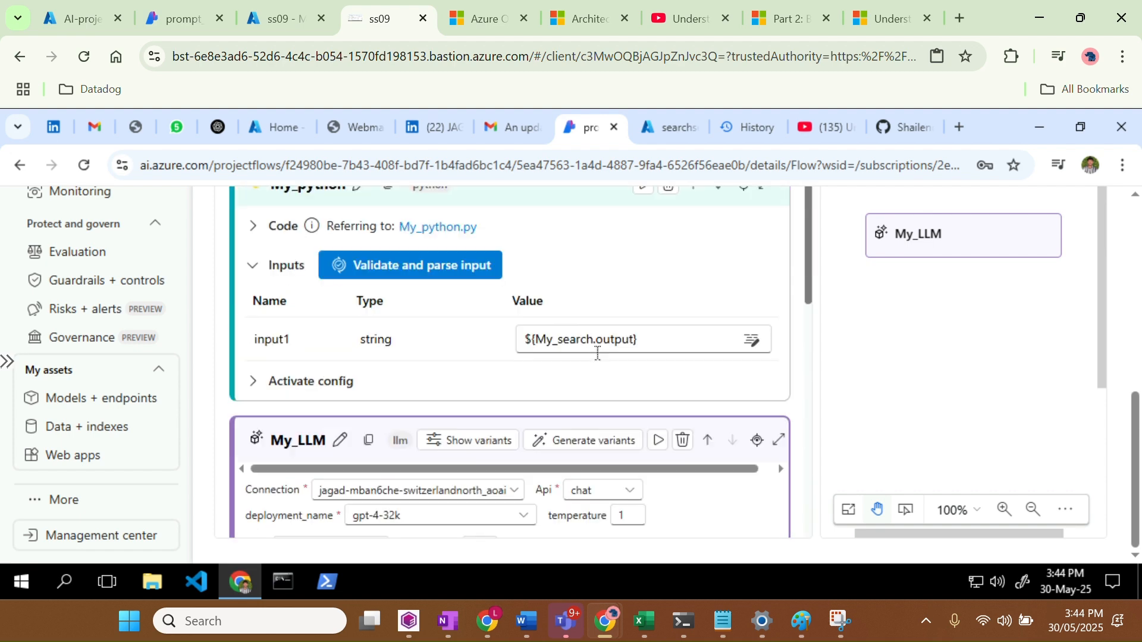
Validate and parse My_python's inputs so input1 becomes an object fed by ${My_search.output}
click(443, 267)
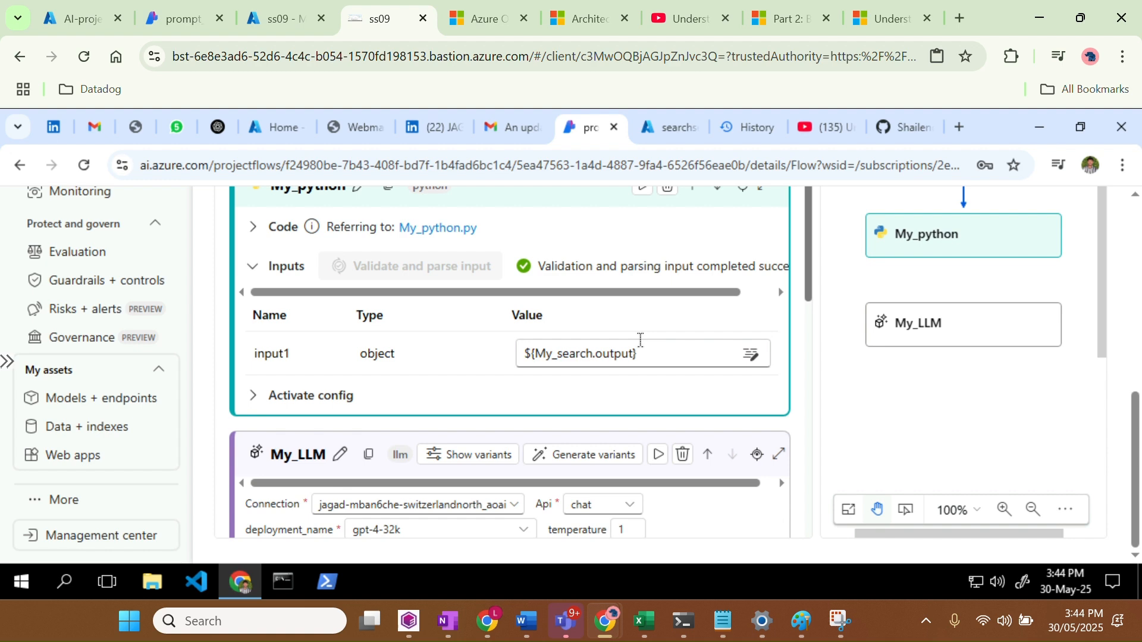
scroll(641, 340, down, 2)
scroll(639, 340, down, 7)
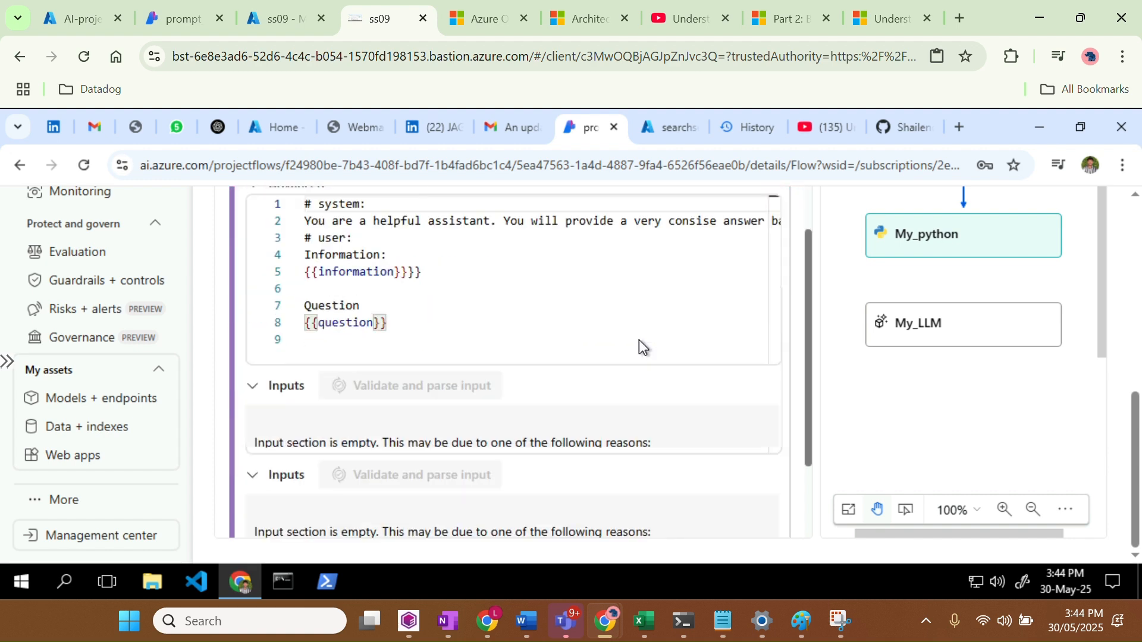
scroll(638, 340, down, 2)
scroll(304, 329, up, 5)
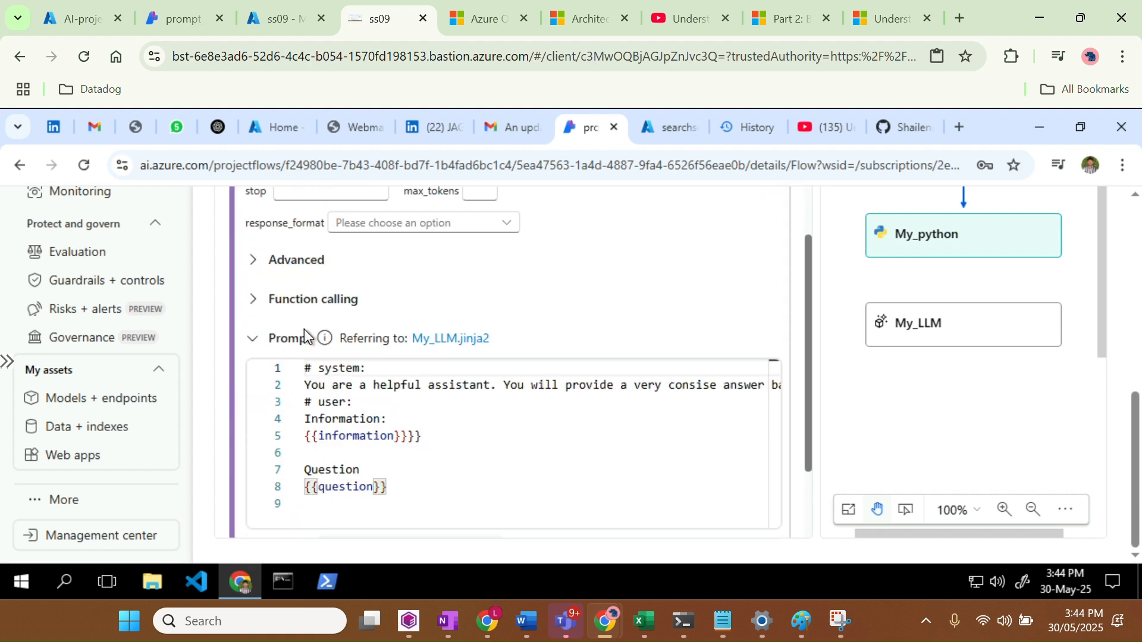
scroll(305, 331, up, 1)
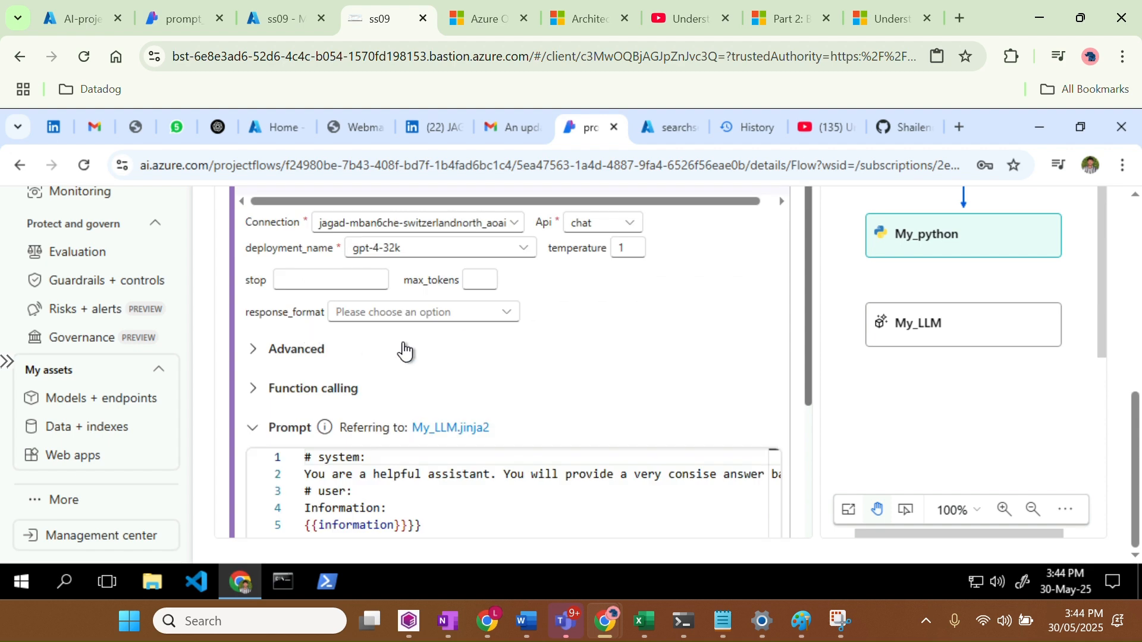
scroll(411, 392, up, 1)
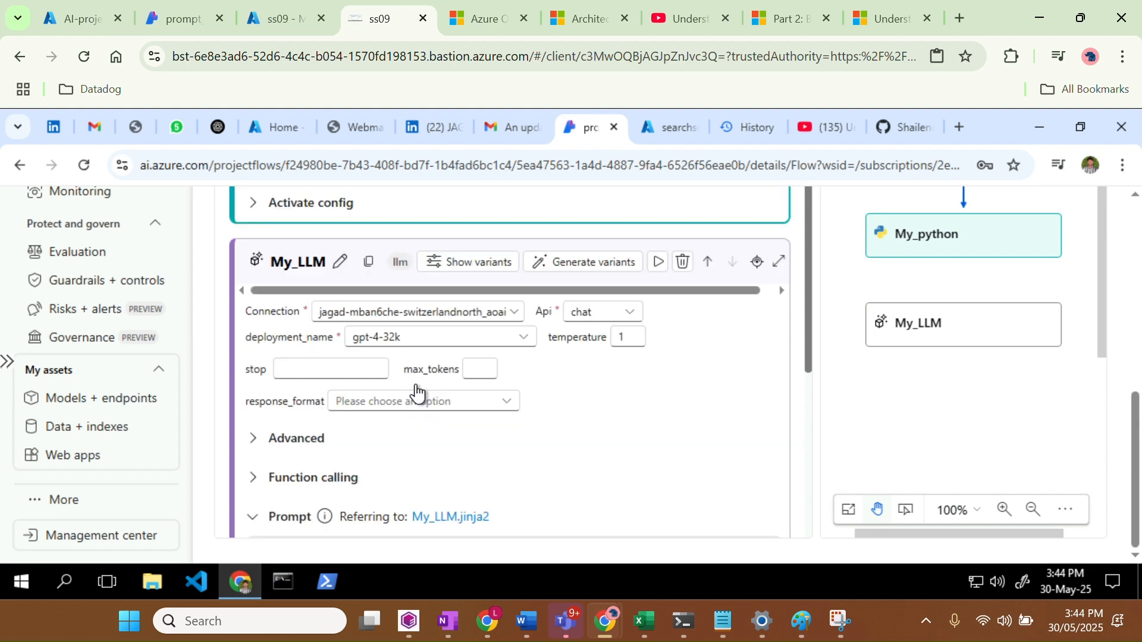
Check My_LLM's stop sequence setting and leave it empty
click(322, 376)
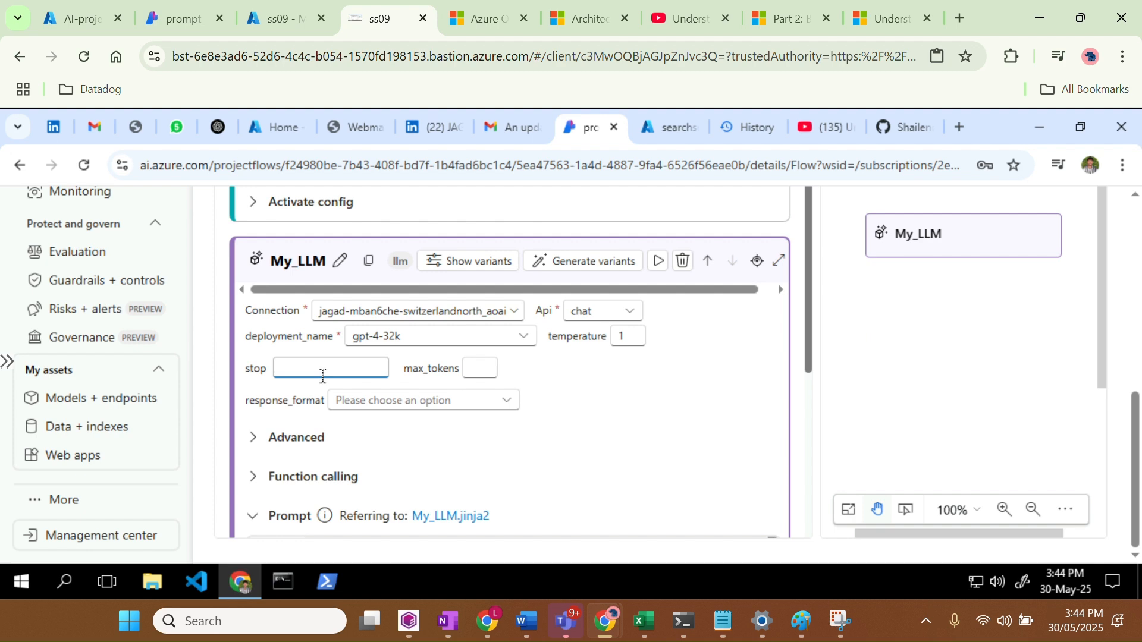
click(609, 381)
scroll(608, 380, up, 2)
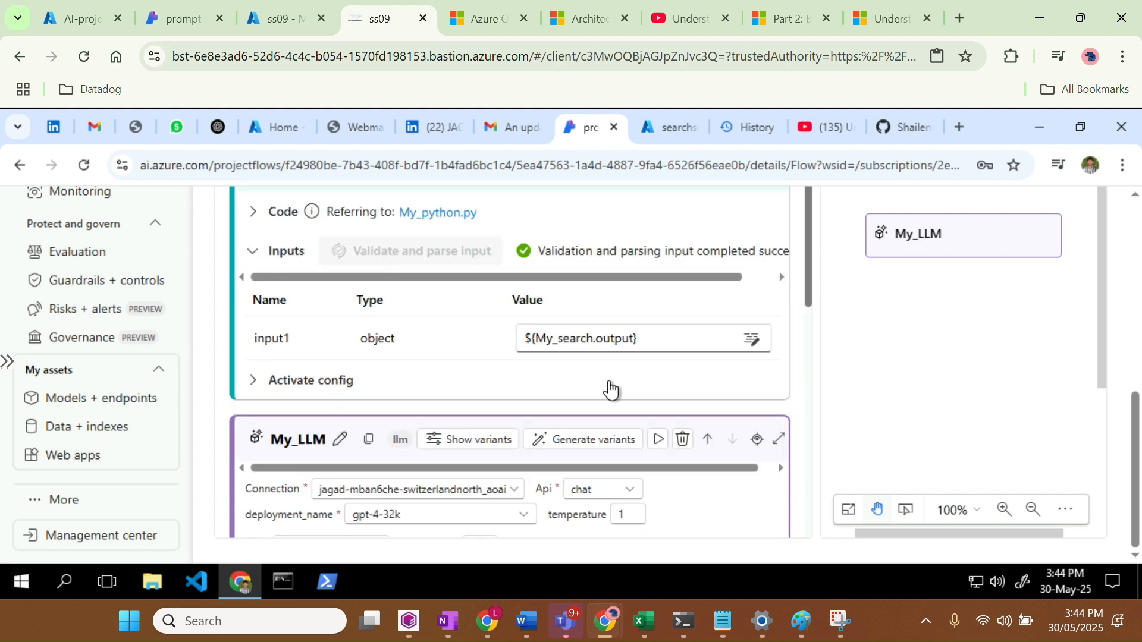
scroll(610, 390, up, 1)
scroll(609, 381, up, 2)
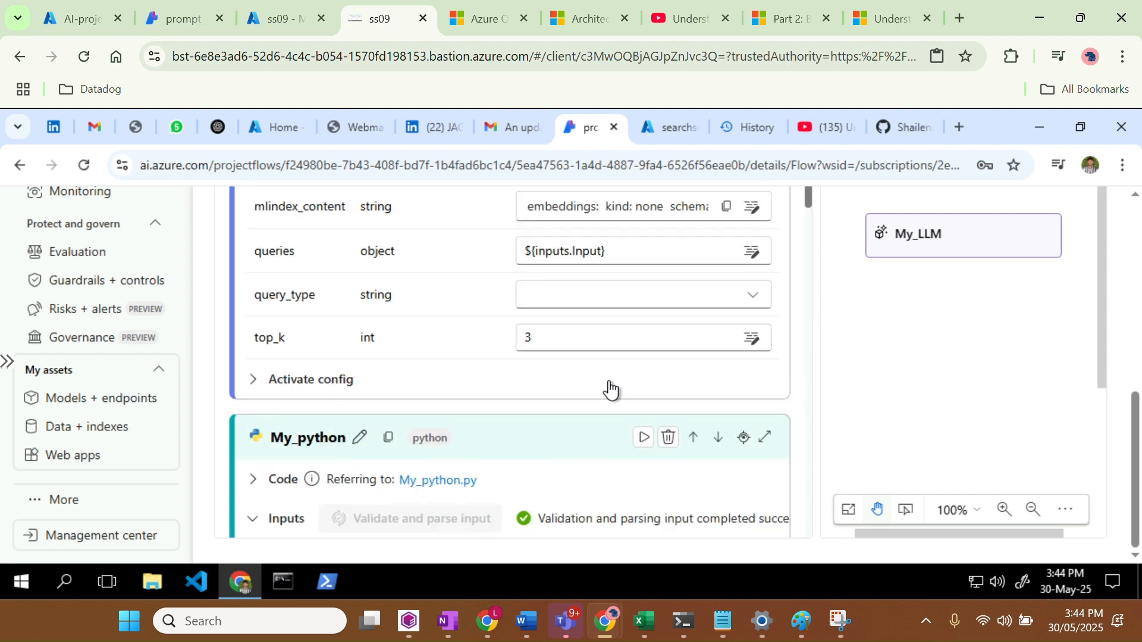
scroll(610, 381, up, 2)
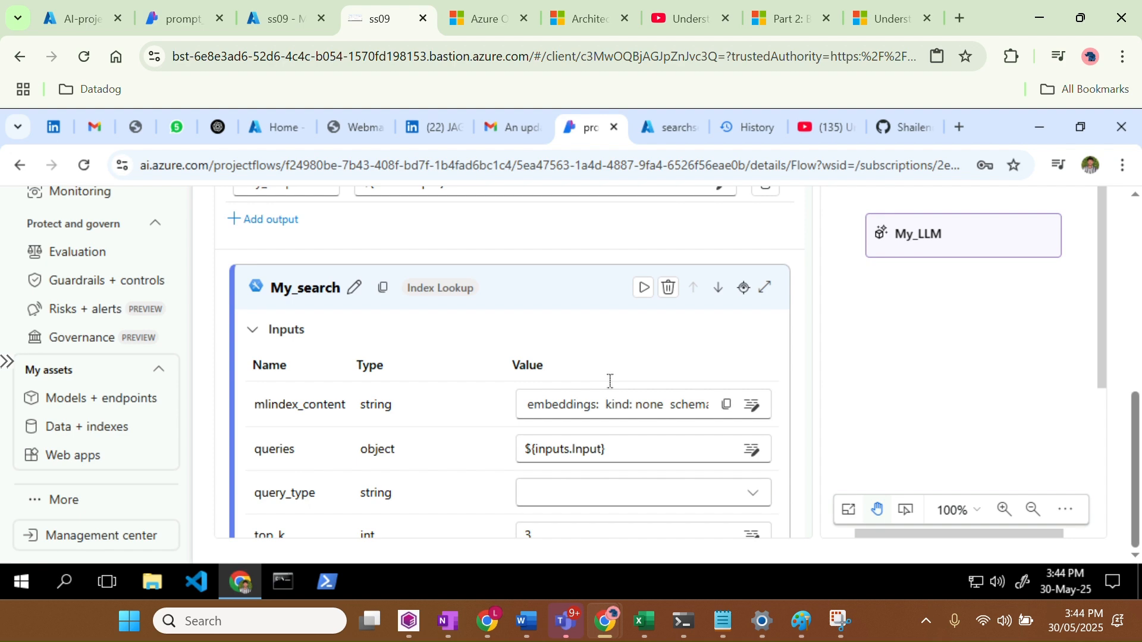
scroll(609, 380, down, 4)
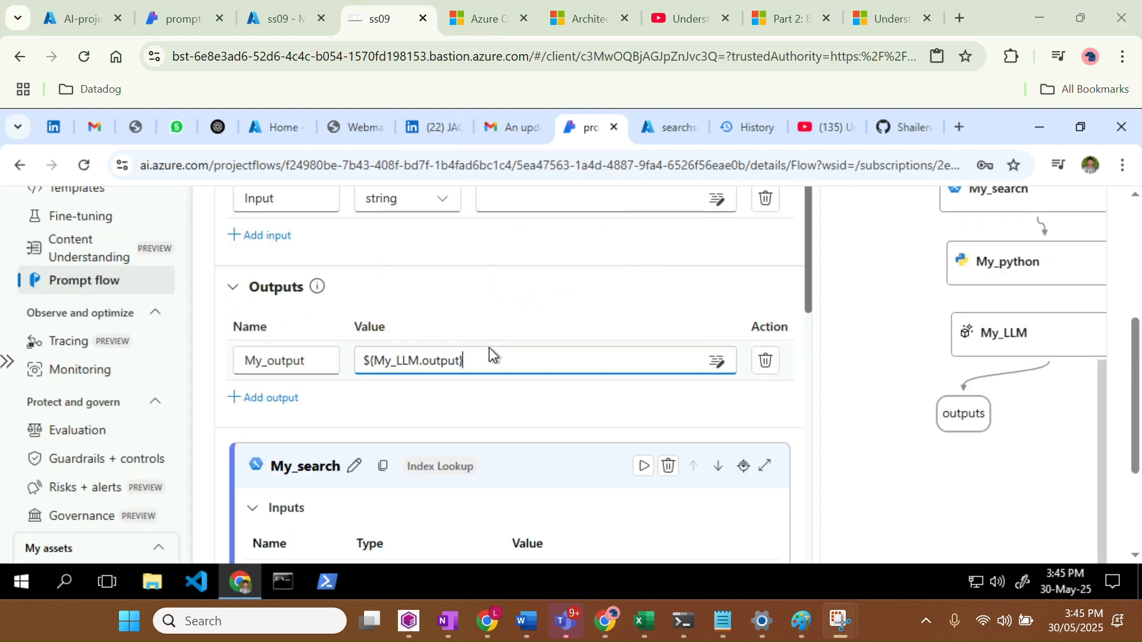
Confirm My_output is ${My_LLM.output} and reposition the outputs and My_LLM nodes in the graph
click(489, 348)
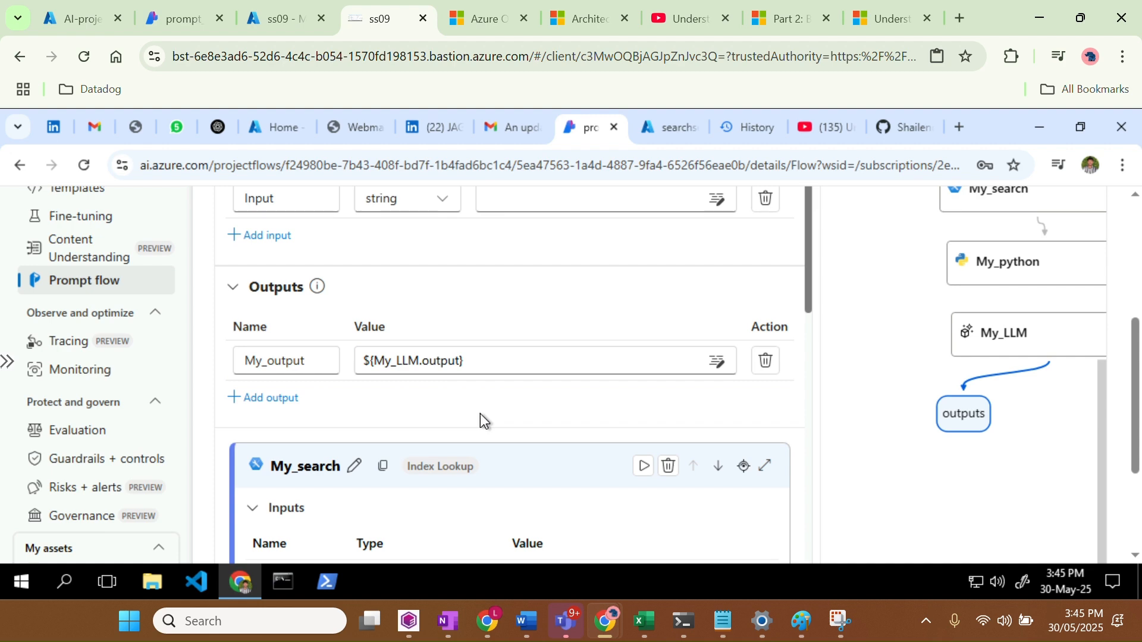
drag(947, 426, 946, 482)
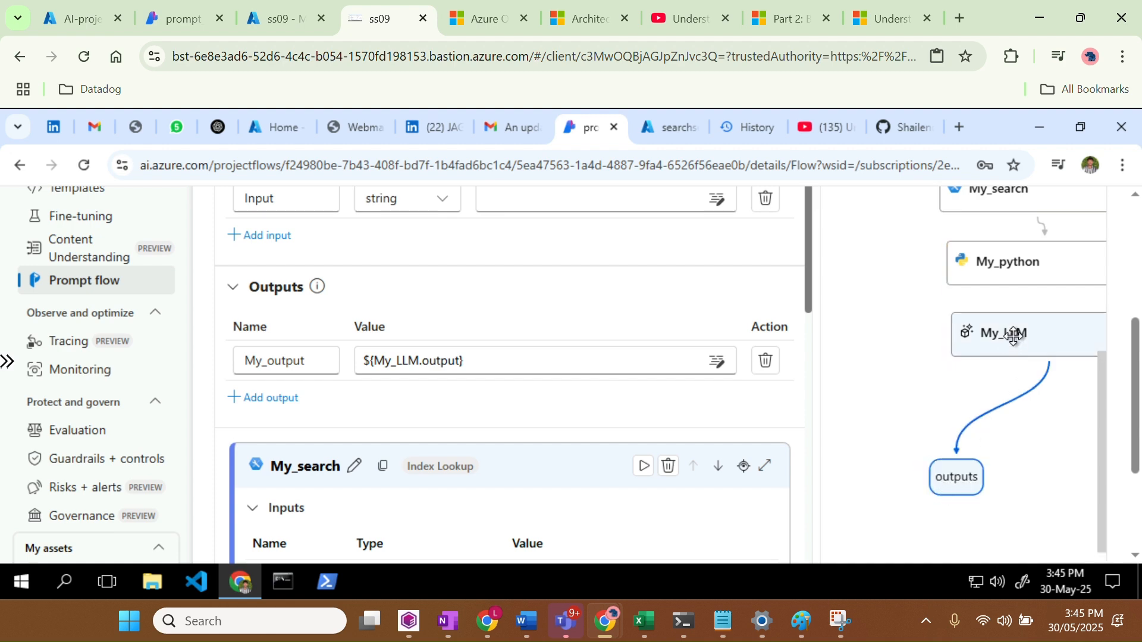
drag(1013, 335, 924, 349)
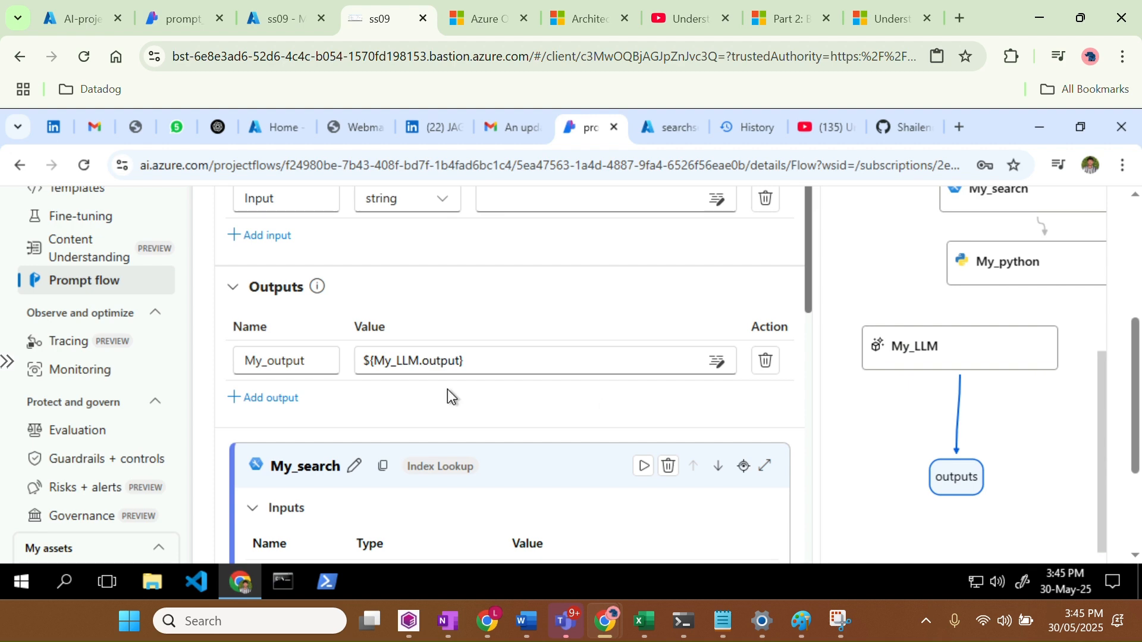
scroll(319, 376, down, 7)
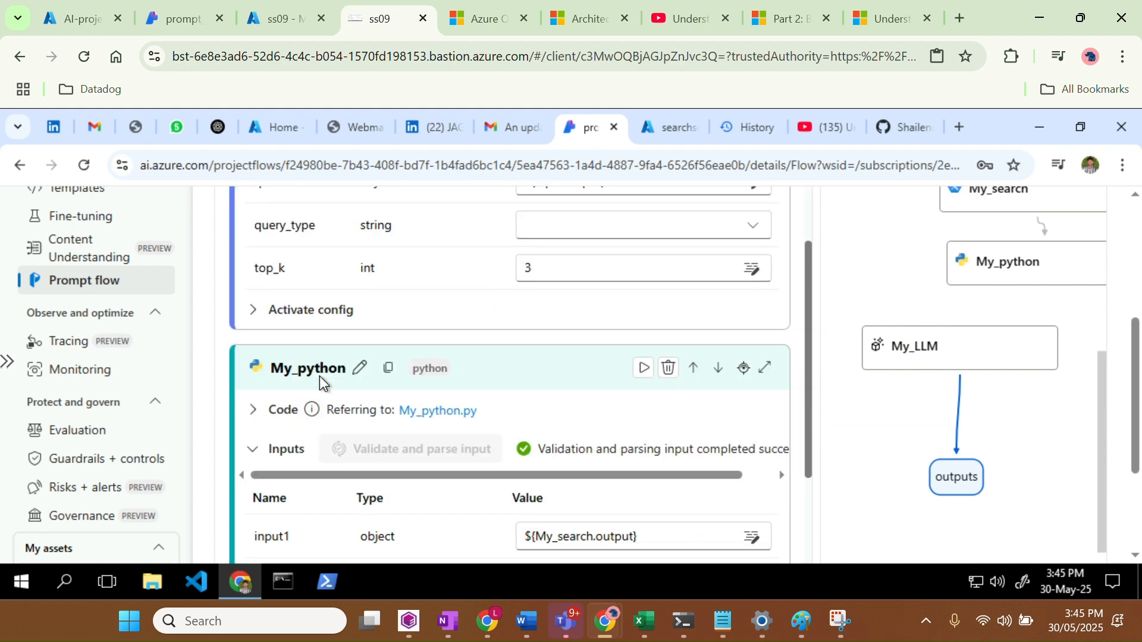
scroll(319, 376, down, 3)
scroll(319, 376, down, 3)
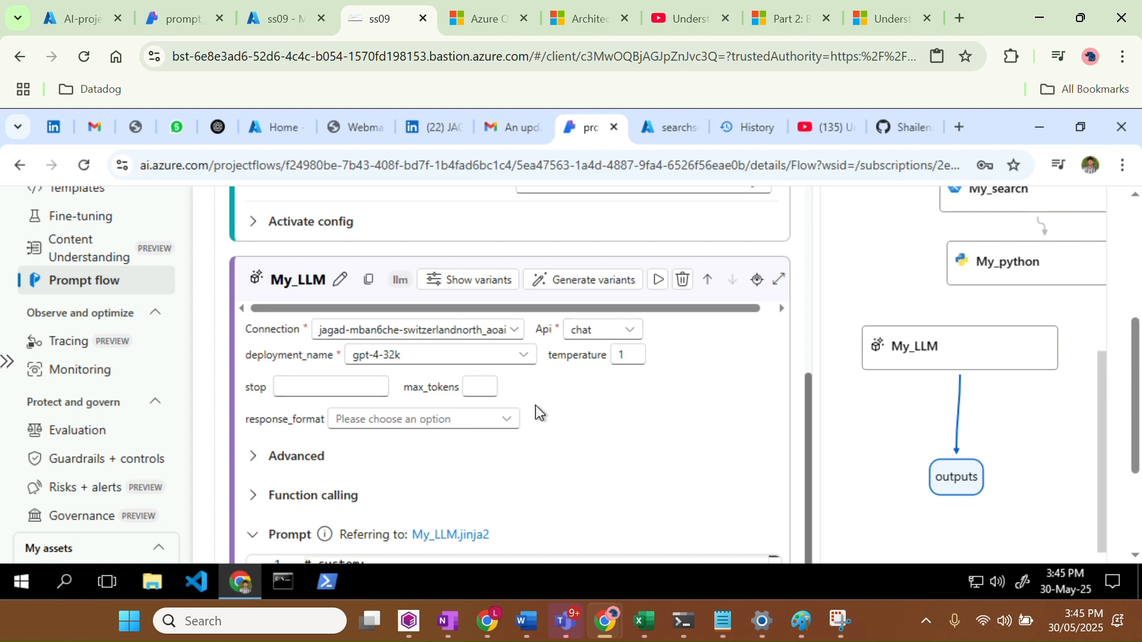
Glance at My_LLM's advanced model parameters, then expand its activation config settings
click(290, 458)
click(288, 457)
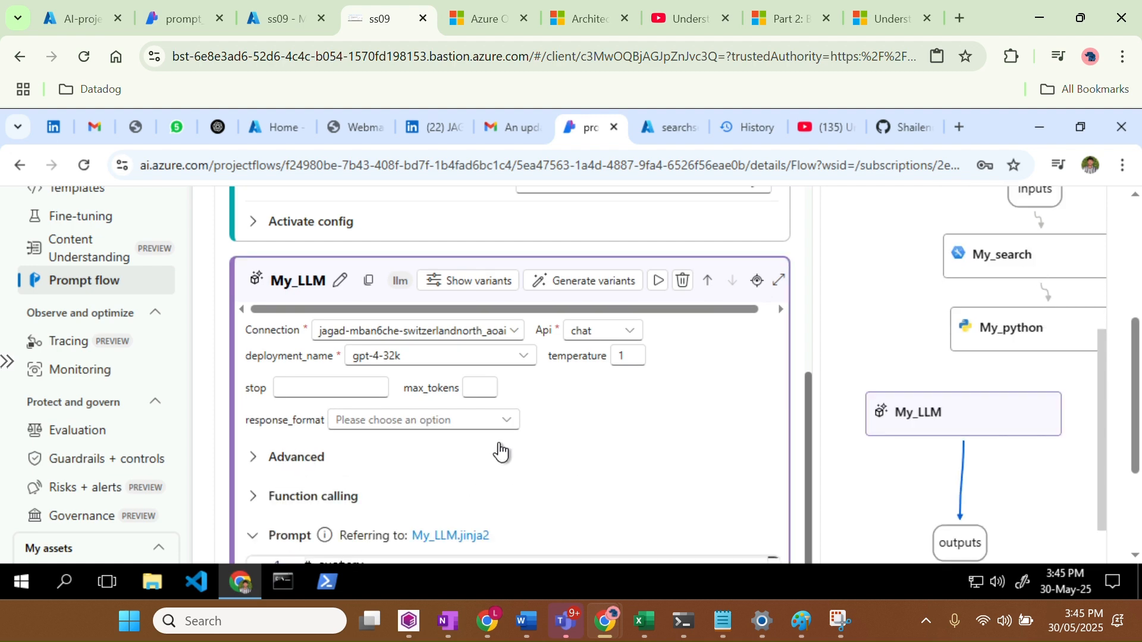
scroll(499, 452, down, 3)
scroll(499, 452, down, 2)
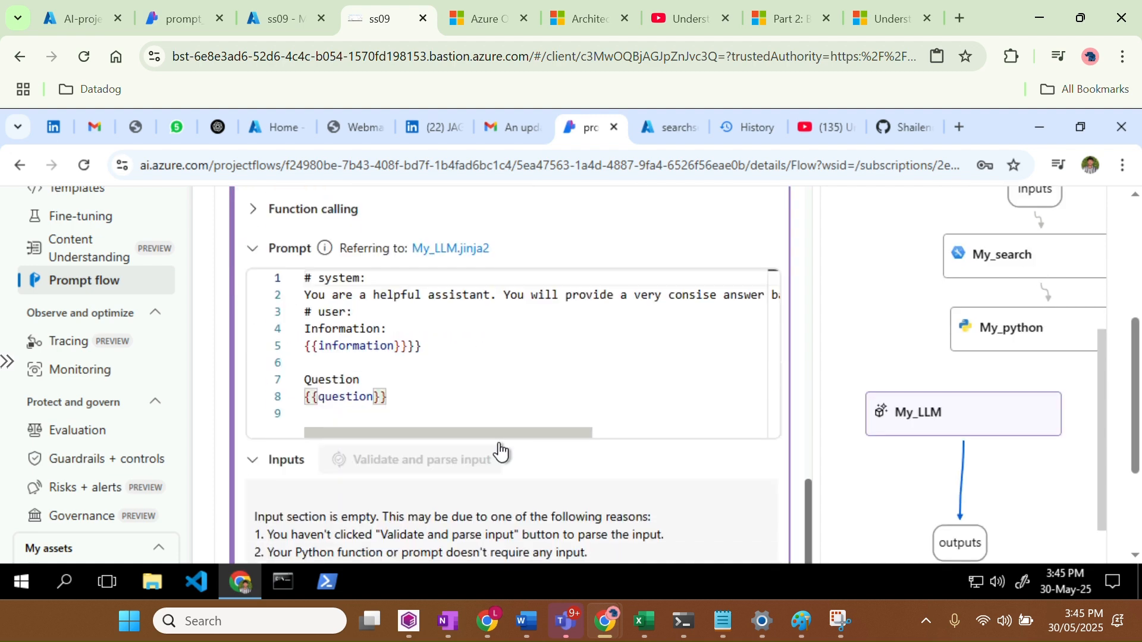
scroll(499, 452, down, 3)
click(331, 437)
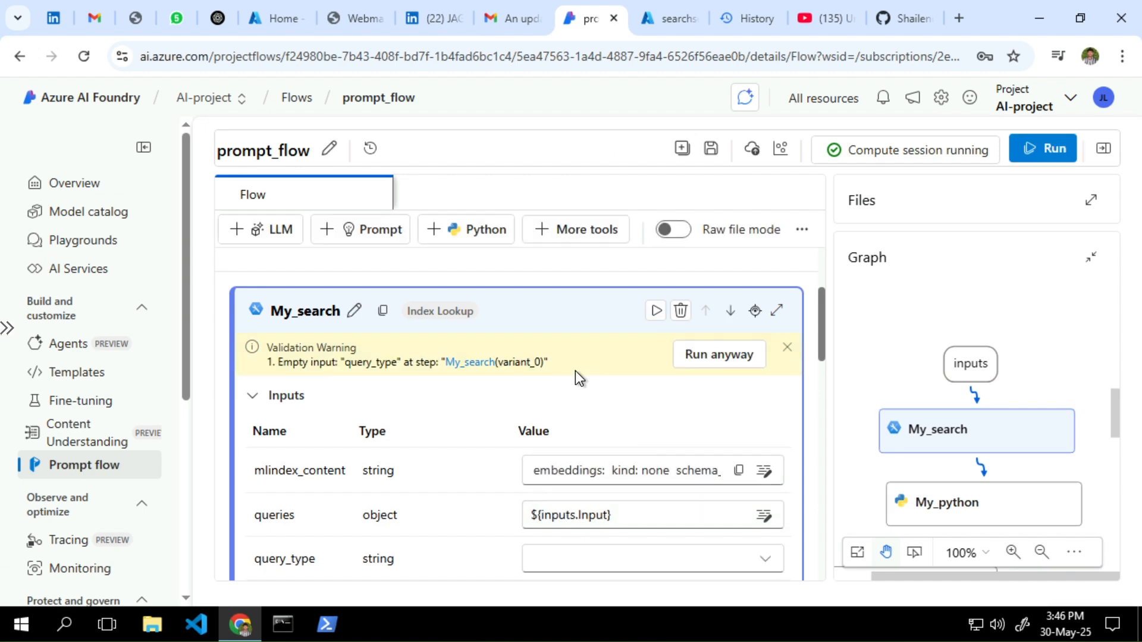
Run the flow anyway despite the empty query_type warning, showing the 'what is an leave policy ?' input
click(723, 357)
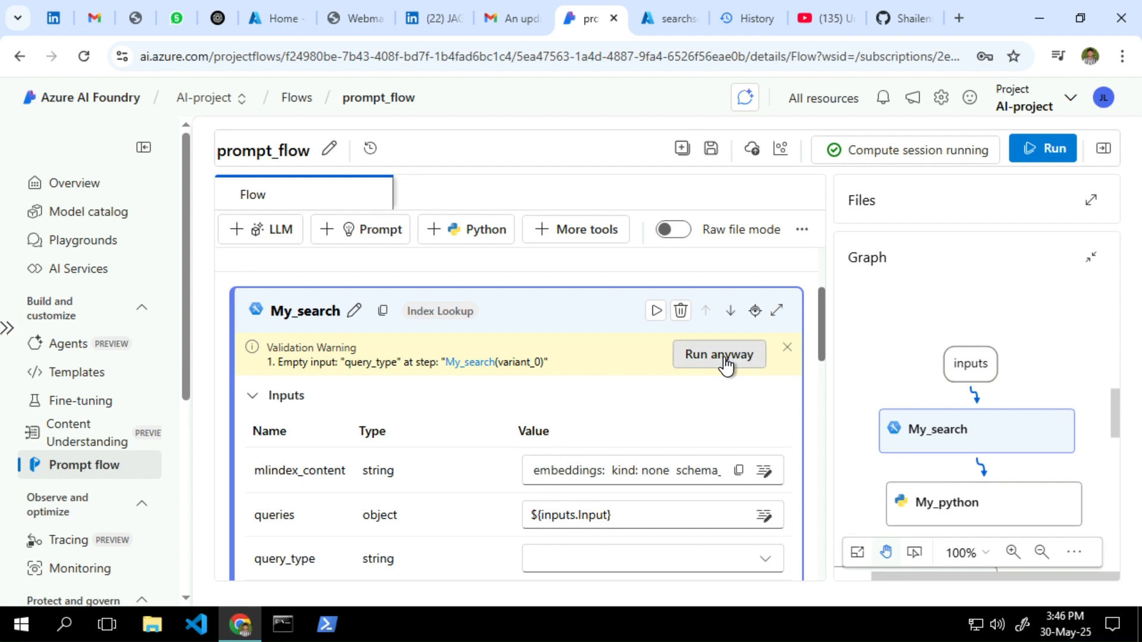
scroll(586, 422, up, 3)
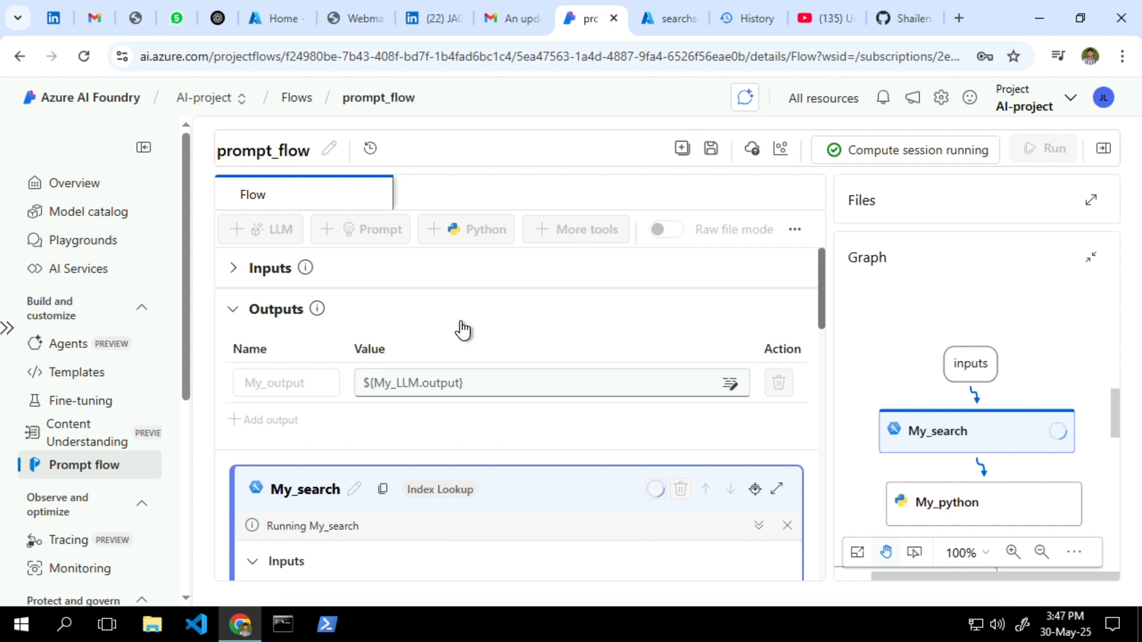
click(234, 268)
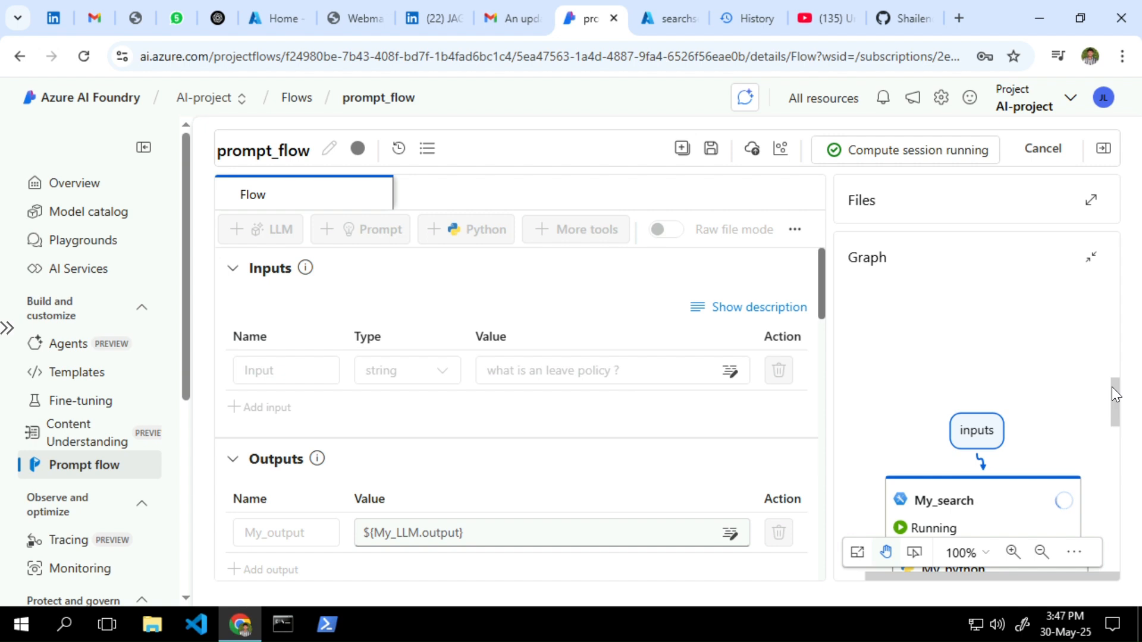
drag(1116, 400, 1119, 421)
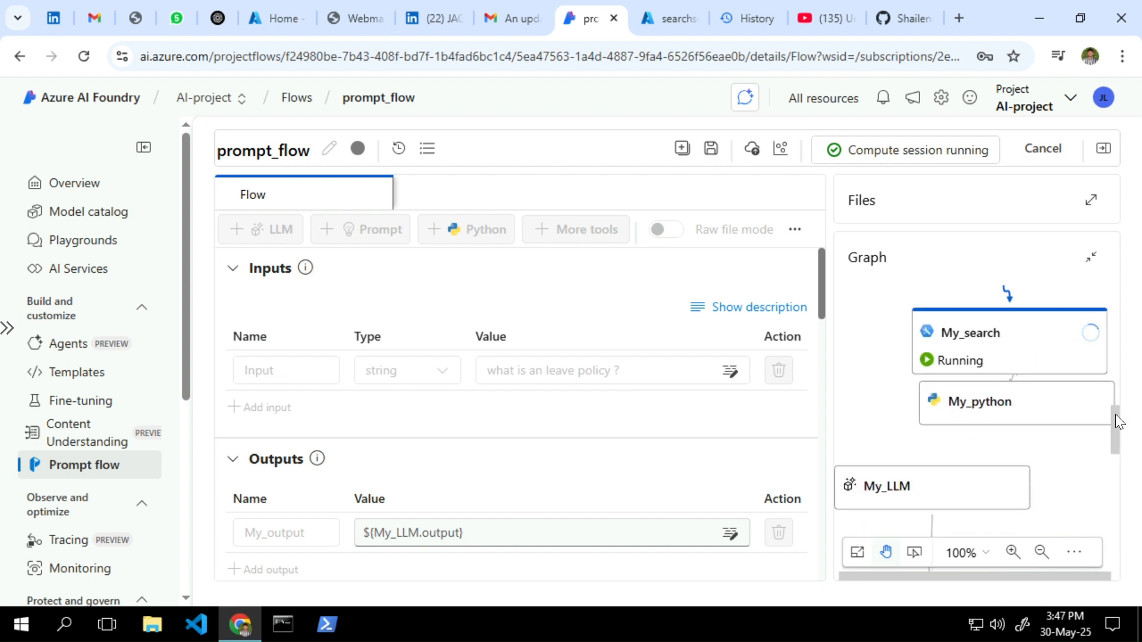
drag(1015, 410, 1013, 425)
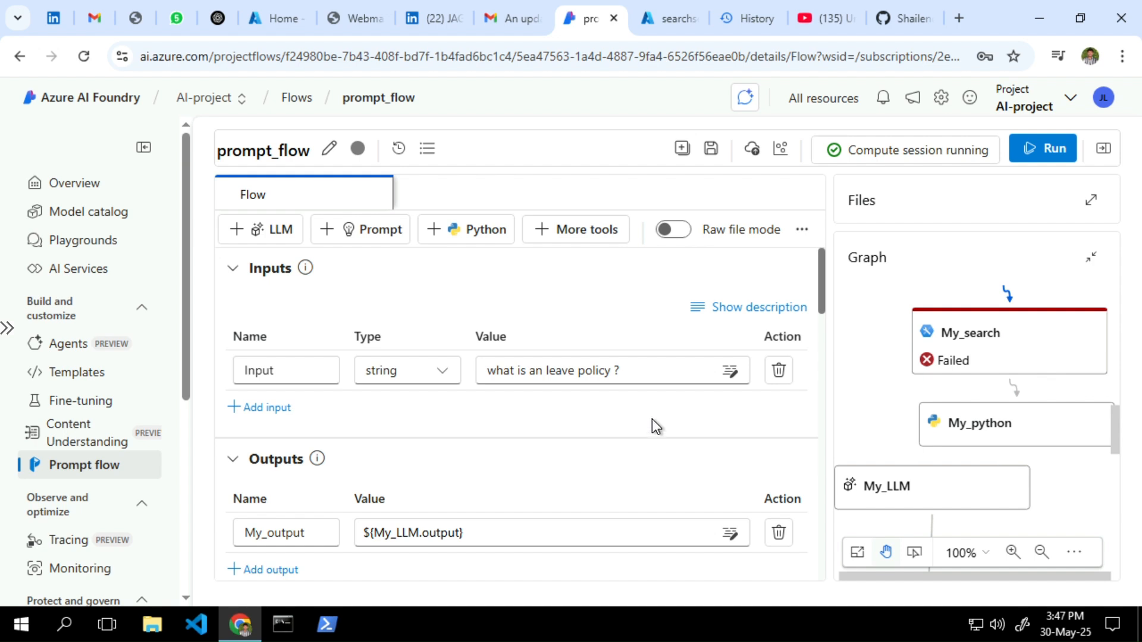
Open the failed My_search step and read the TypeError traceback about the missing query_type
click(1005, 338)
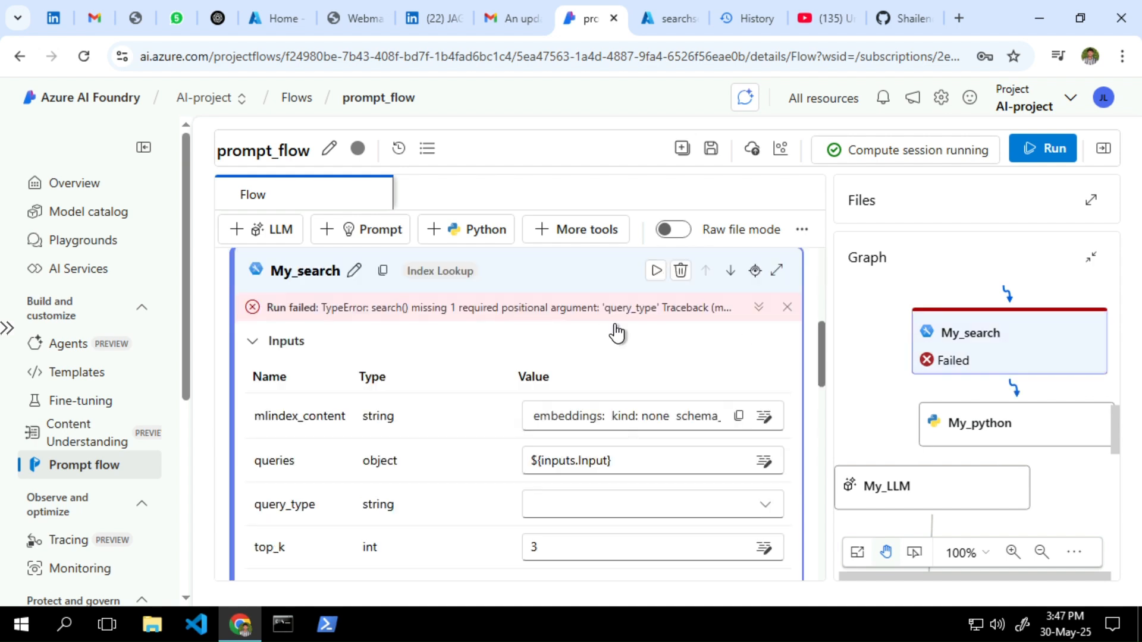
click(756, 308)
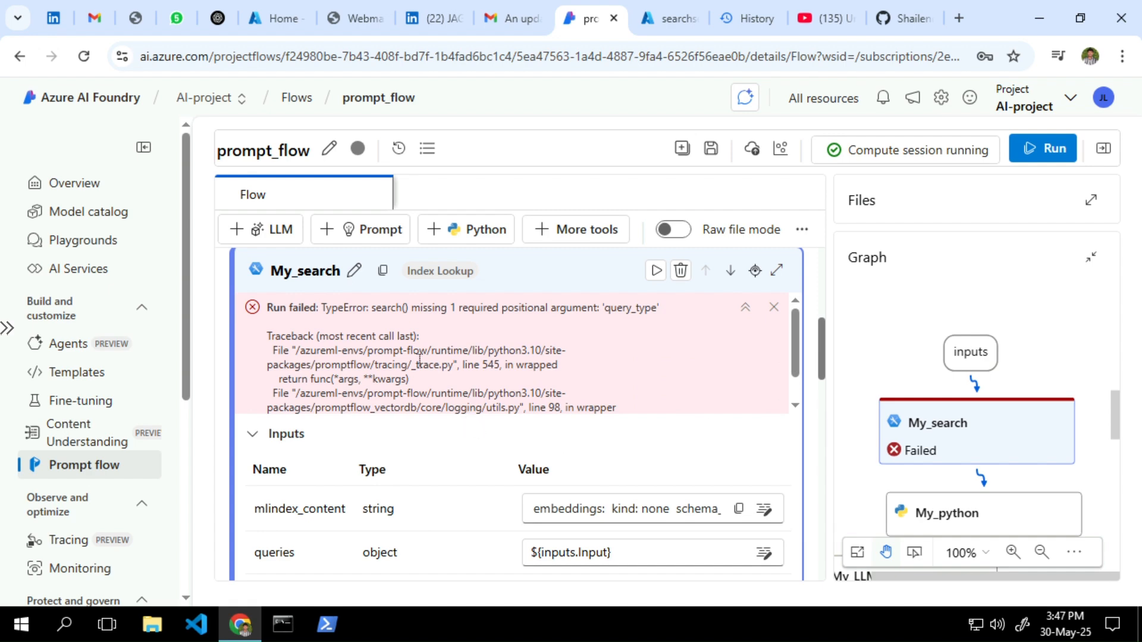
scroll(420, 360, down, 1)
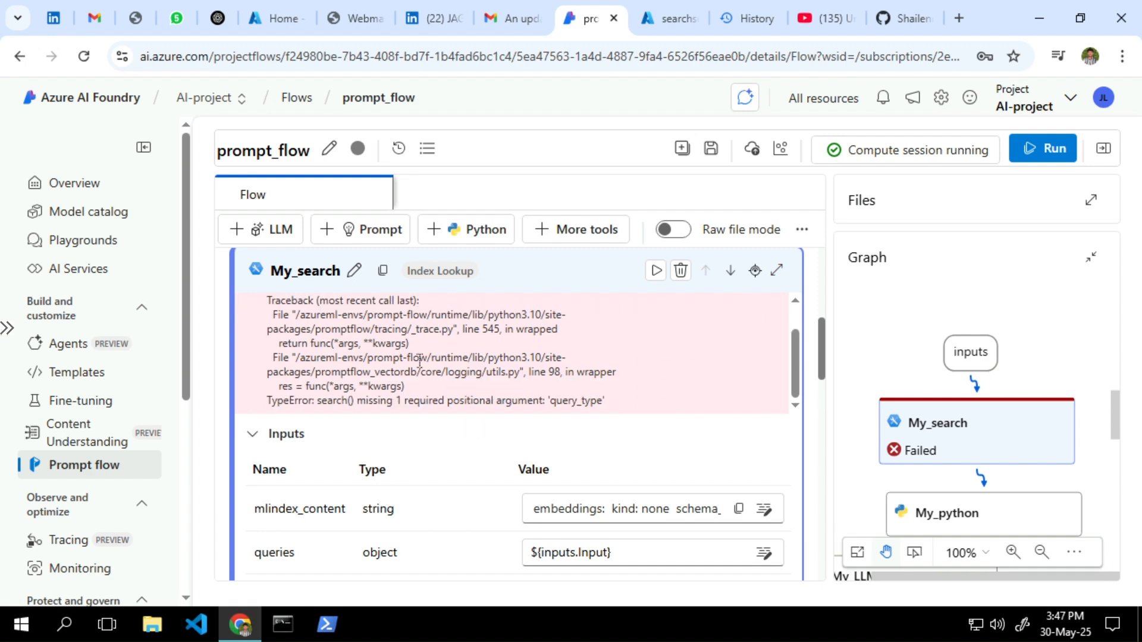
scroll(420, 359, down, 1)
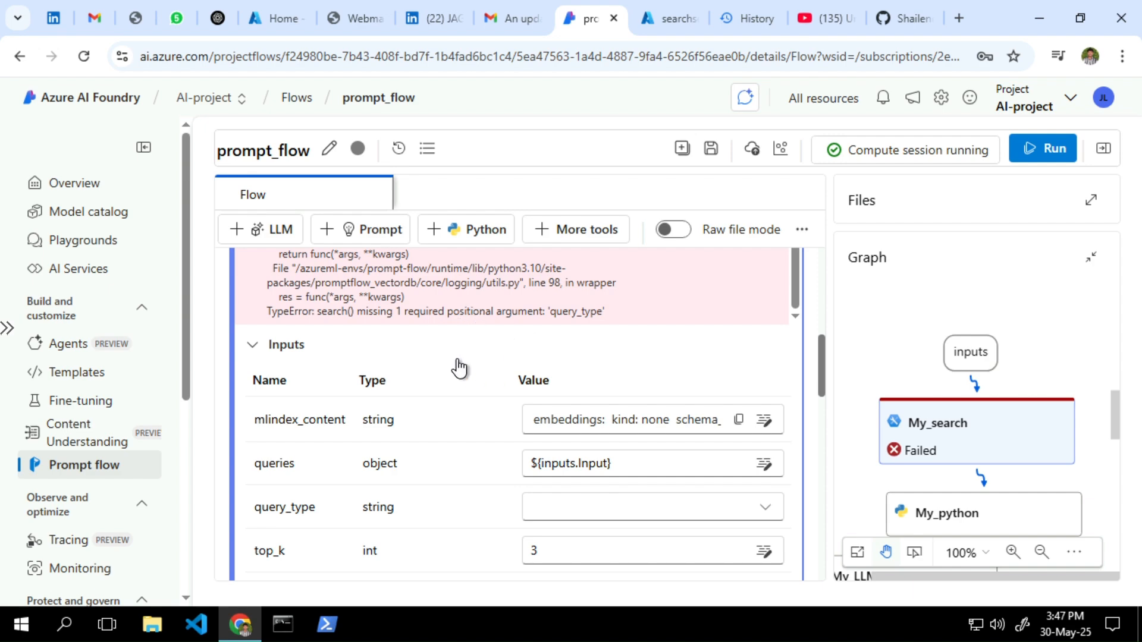
scroll(459, 367, up, 3)
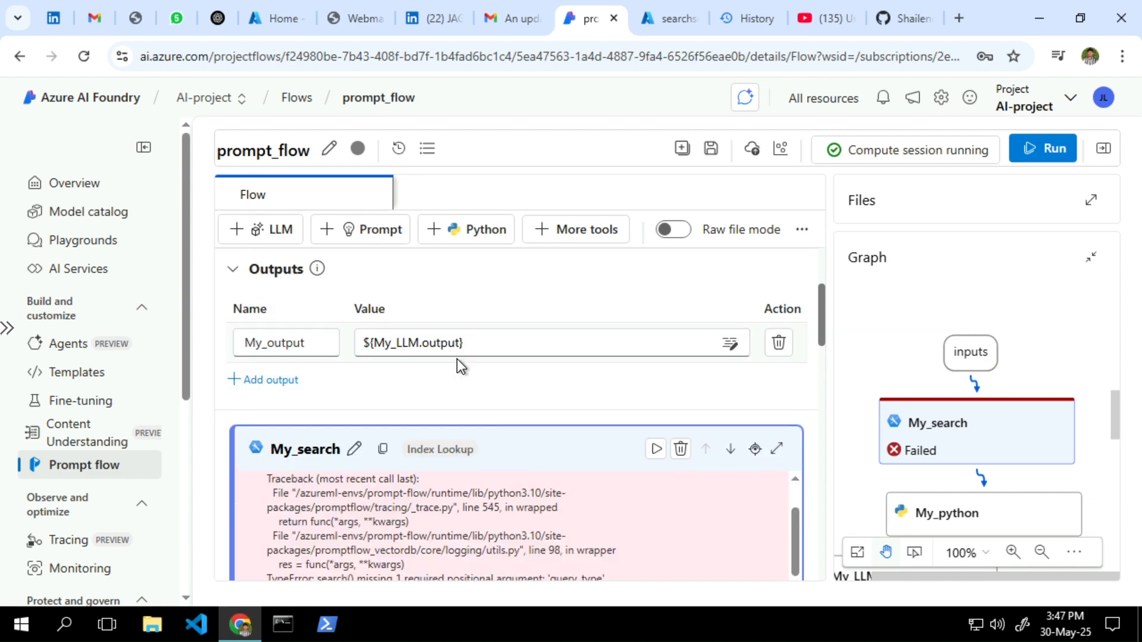
scroll(457, 359, up, 1)
scroll(457, 358, down, 3)
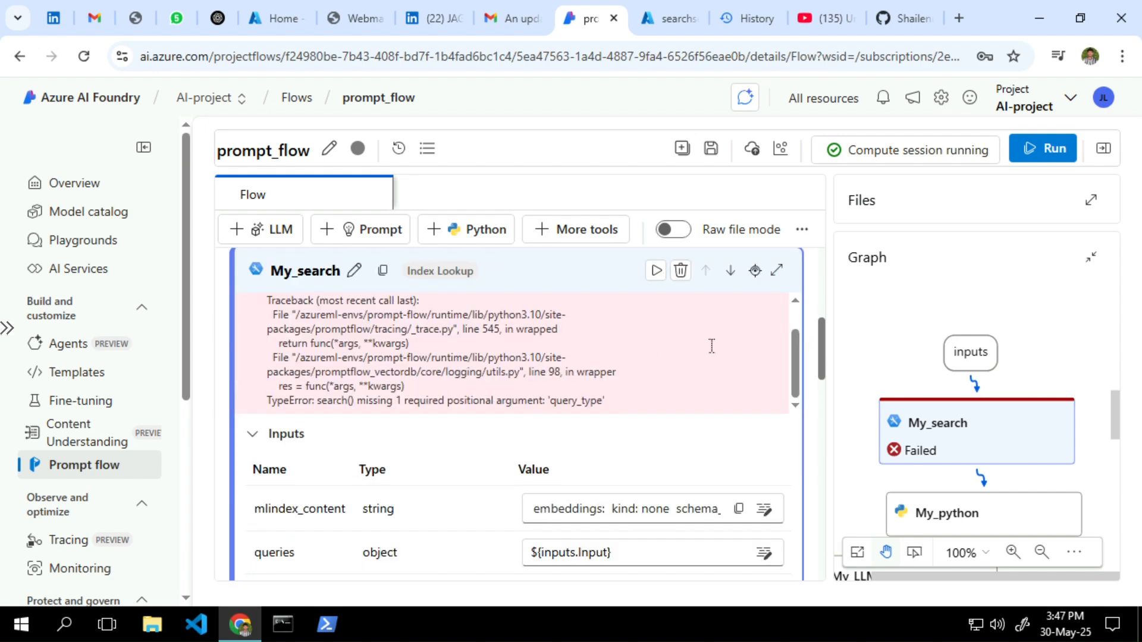
Show My_search in focus mode, keep queries as ${inputs.Input}, and edit mlindex_content
click(778, 271)
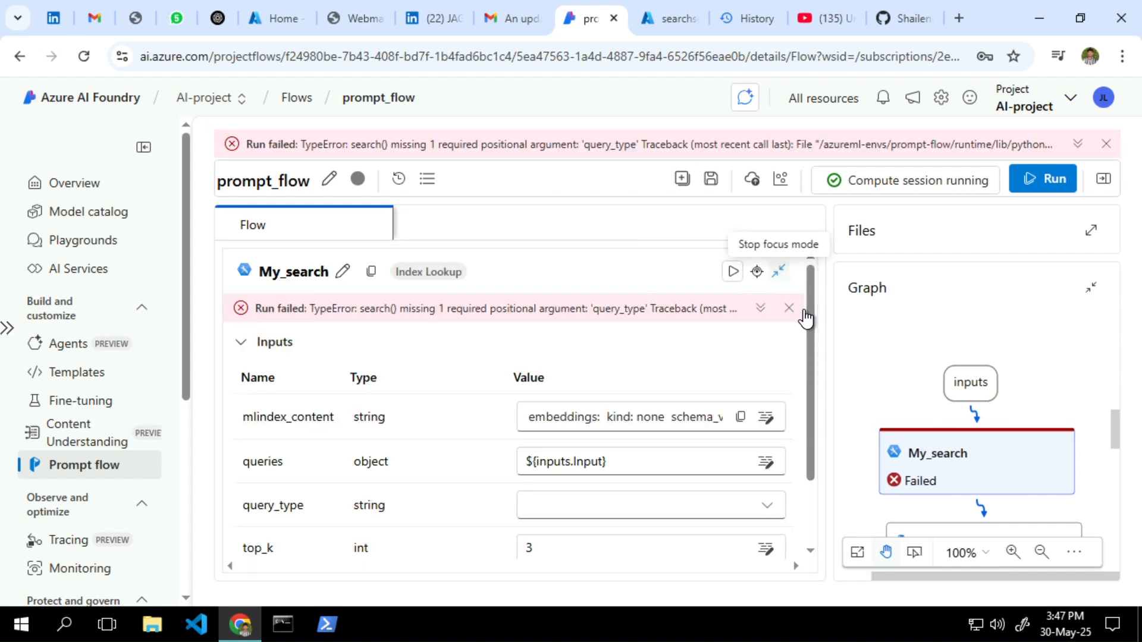
click(584, 506)
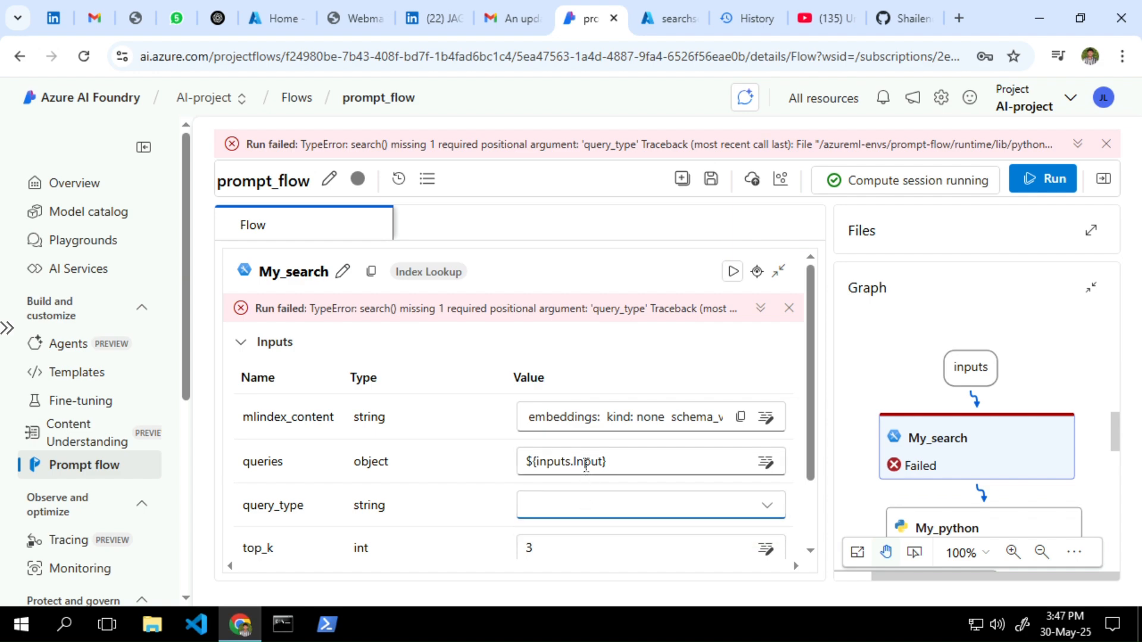
click(585, 463)
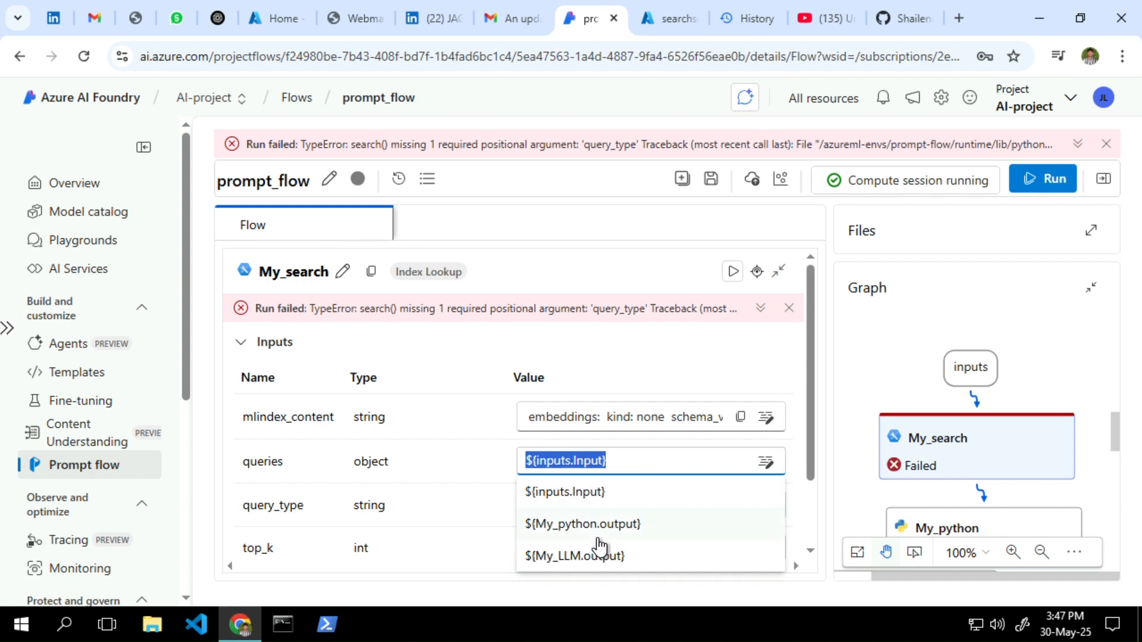
click(586, 492)
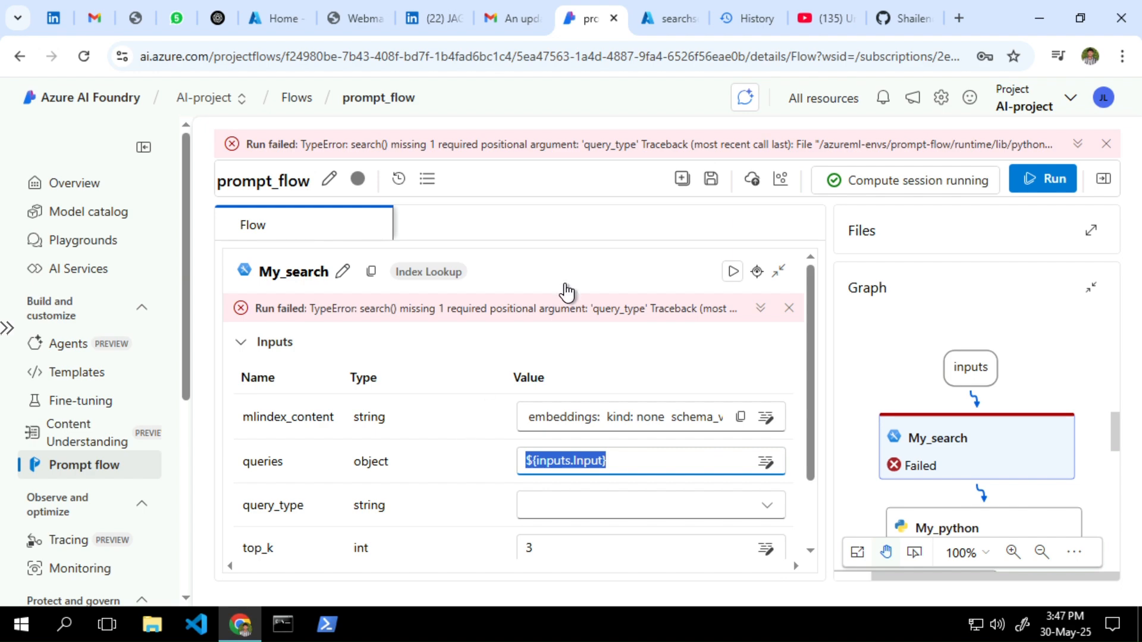
click(773, 231)
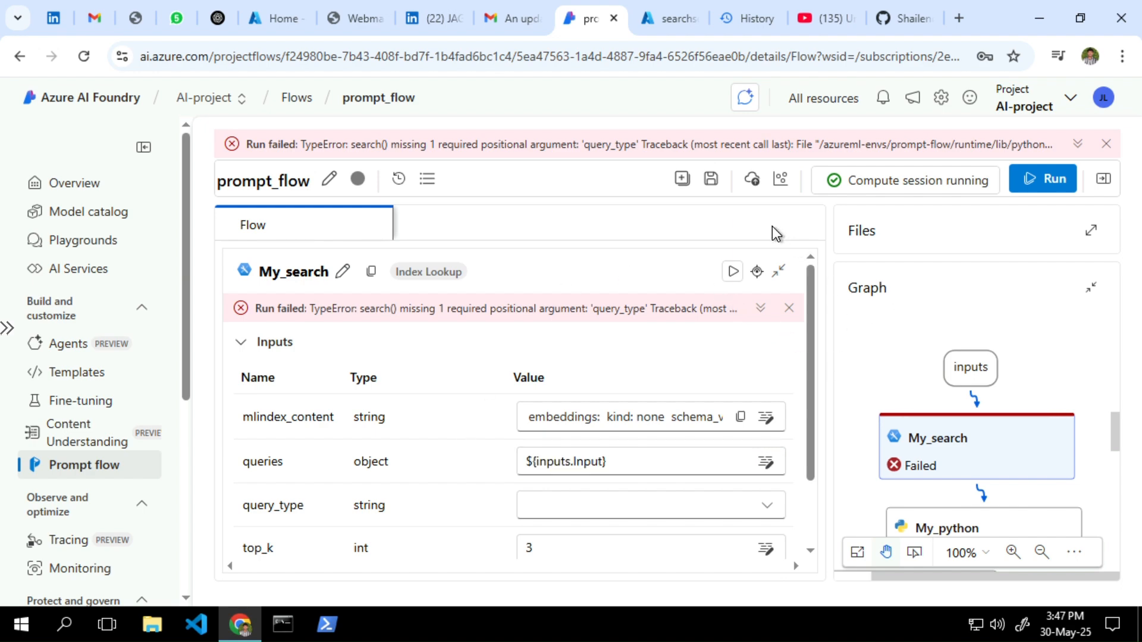
scroll(553, 374, down, 1)
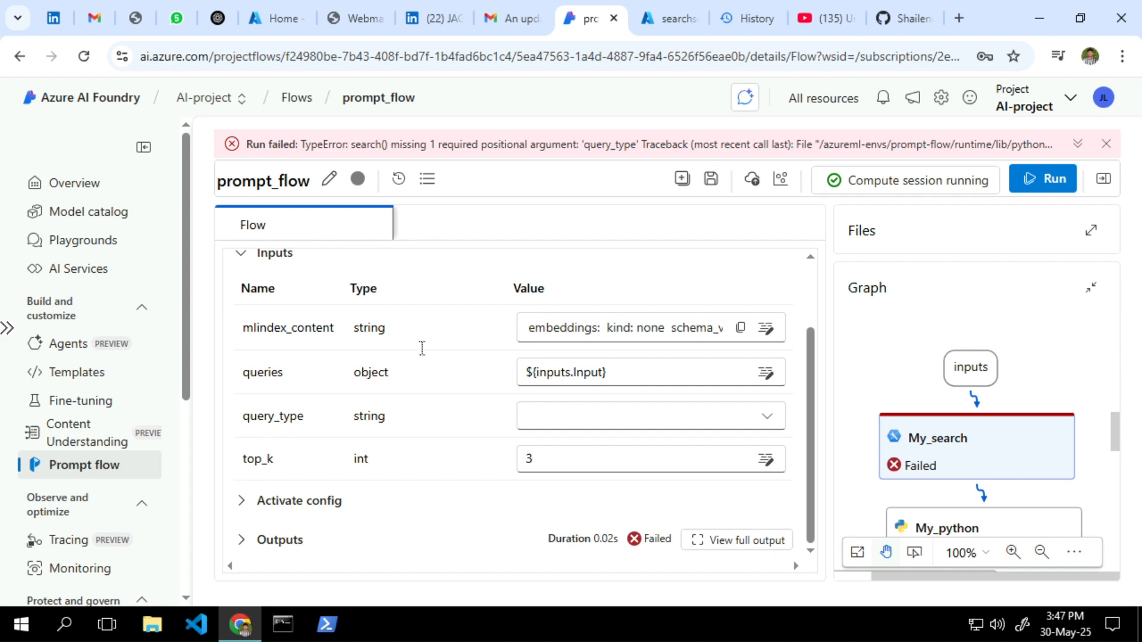
scroll(366, 372, up, 1)
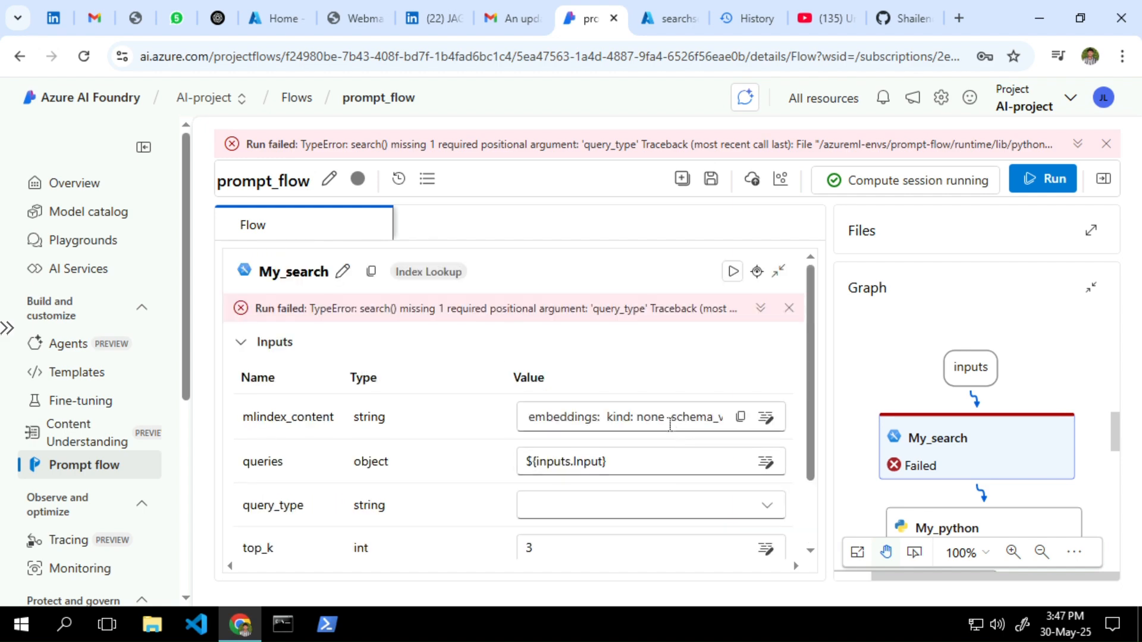
click(668, 423)
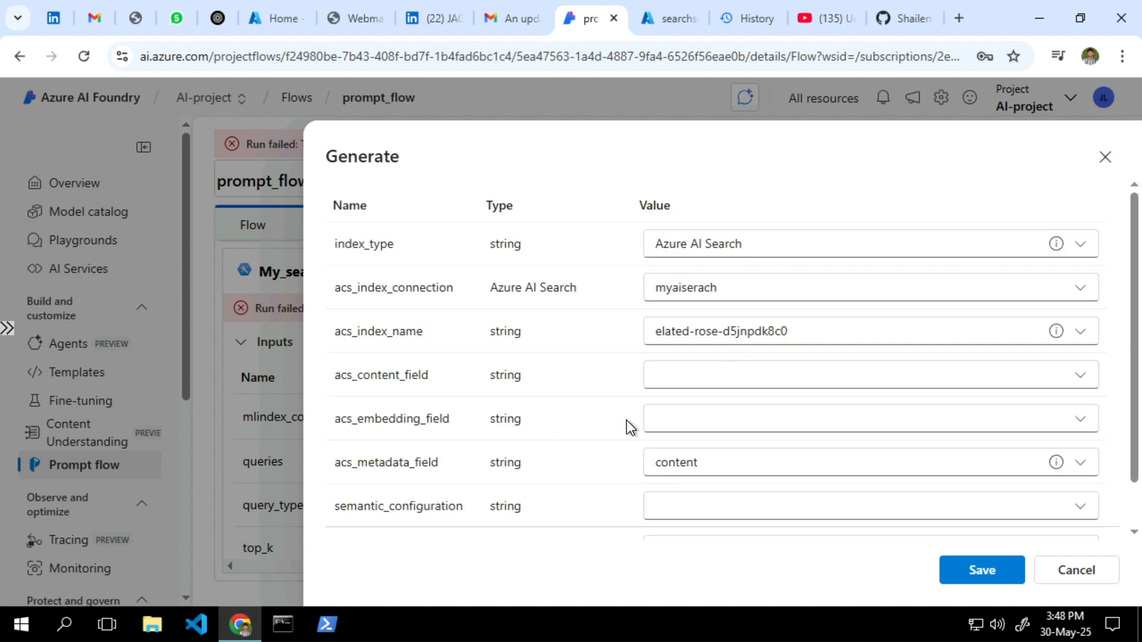
Set acs_content_field to content and semantic configuration to azureml-default, then close the dialog unsaved
click(731, 385)
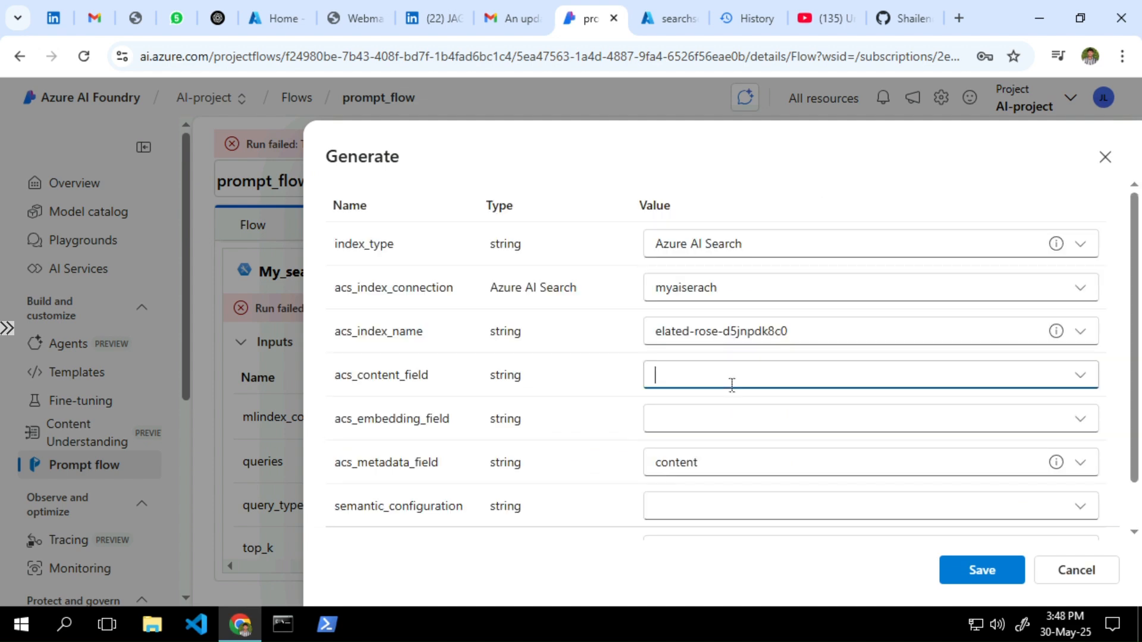
click(737, 211)
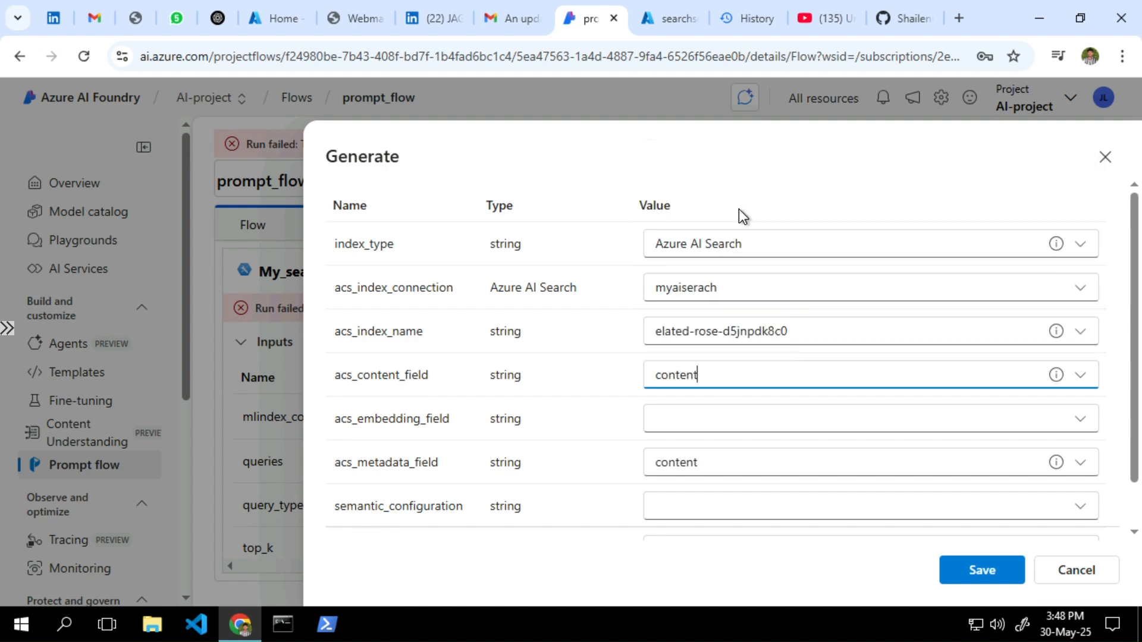
click(684, 420)
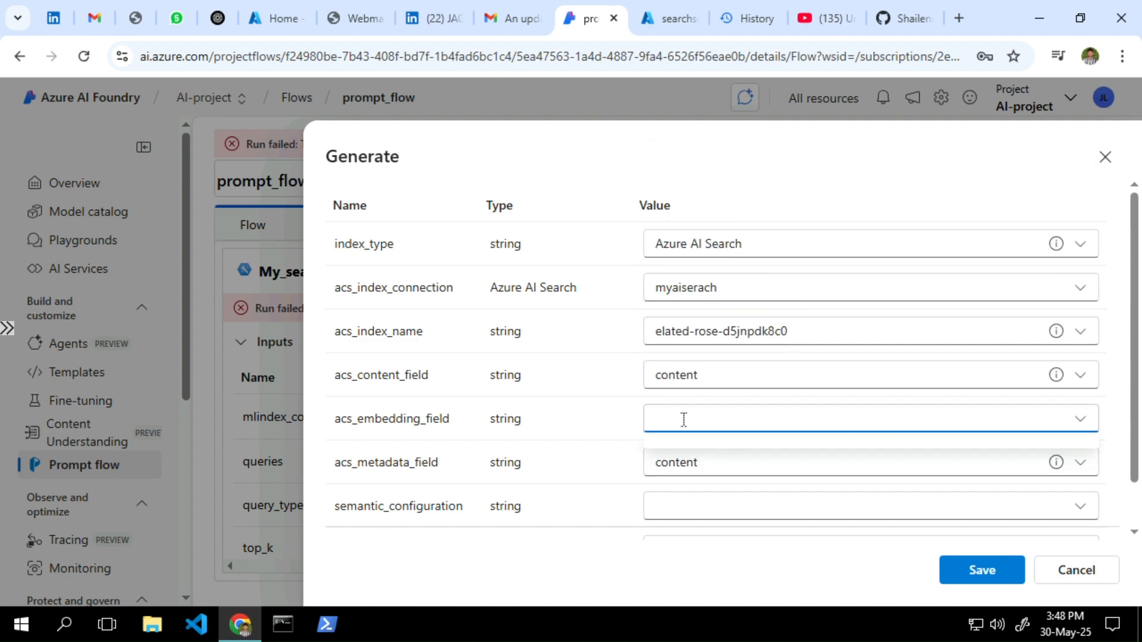
click(706, 509)
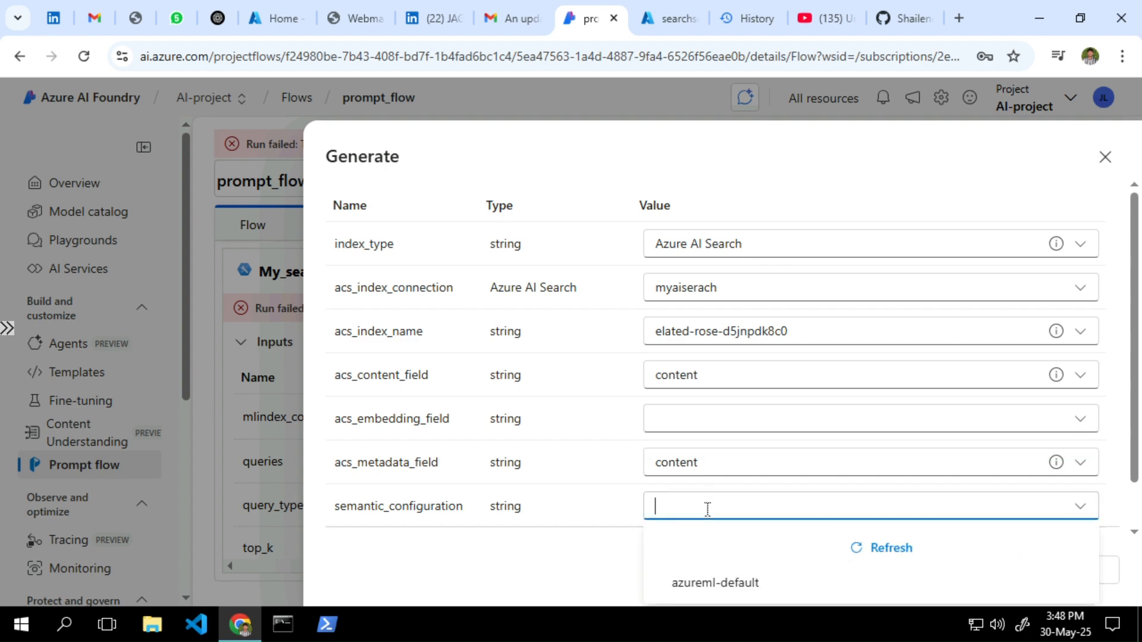
click(714, 588)
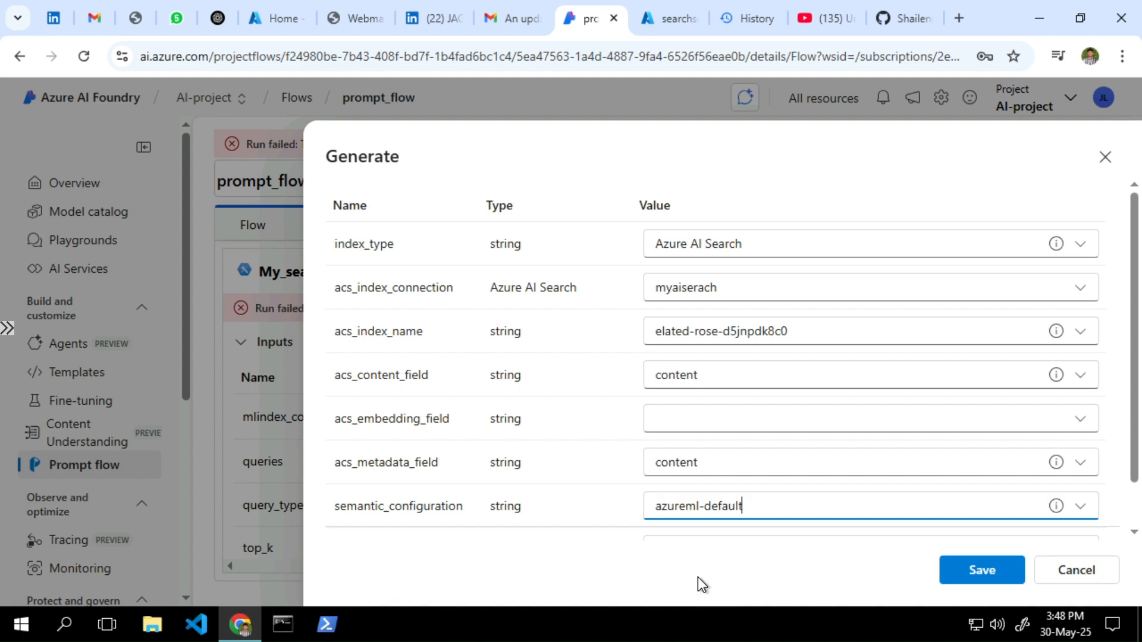
scroll(484, 474, down, 1)
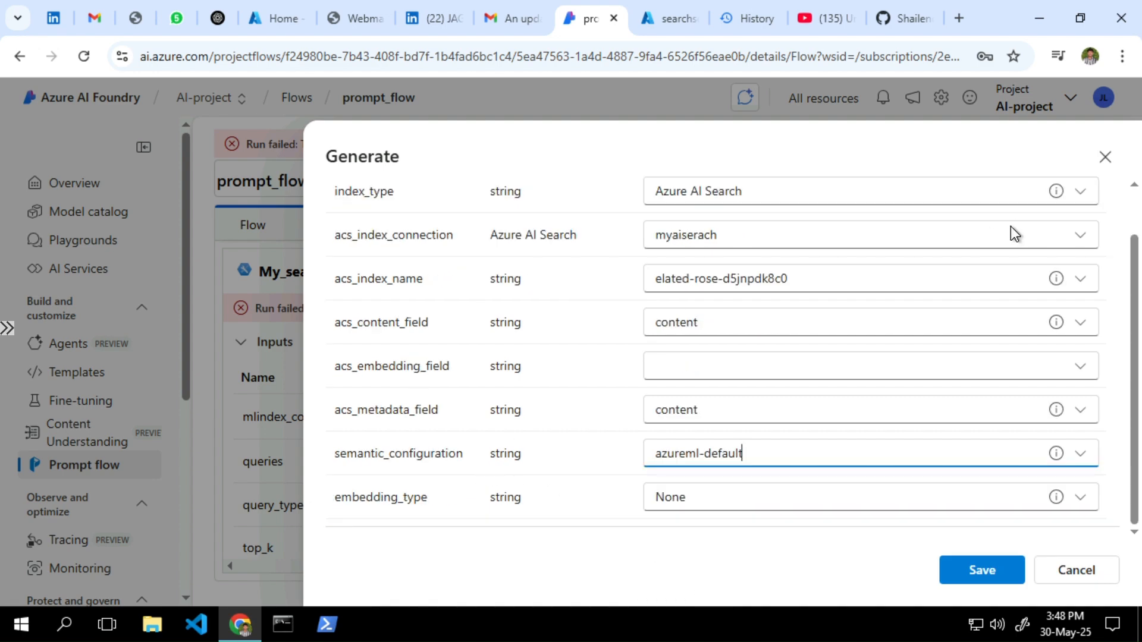
click(1106, 158)
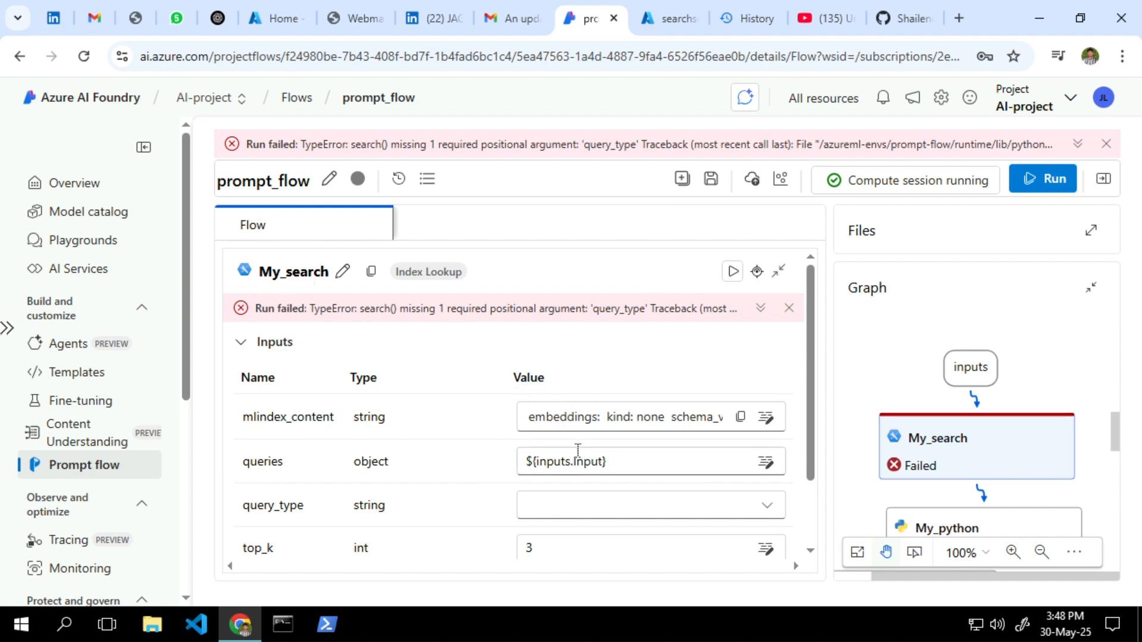
Save the index as Azure AI Search with content metadata, azureml-default configuration and None embeddings
click(590, 415)
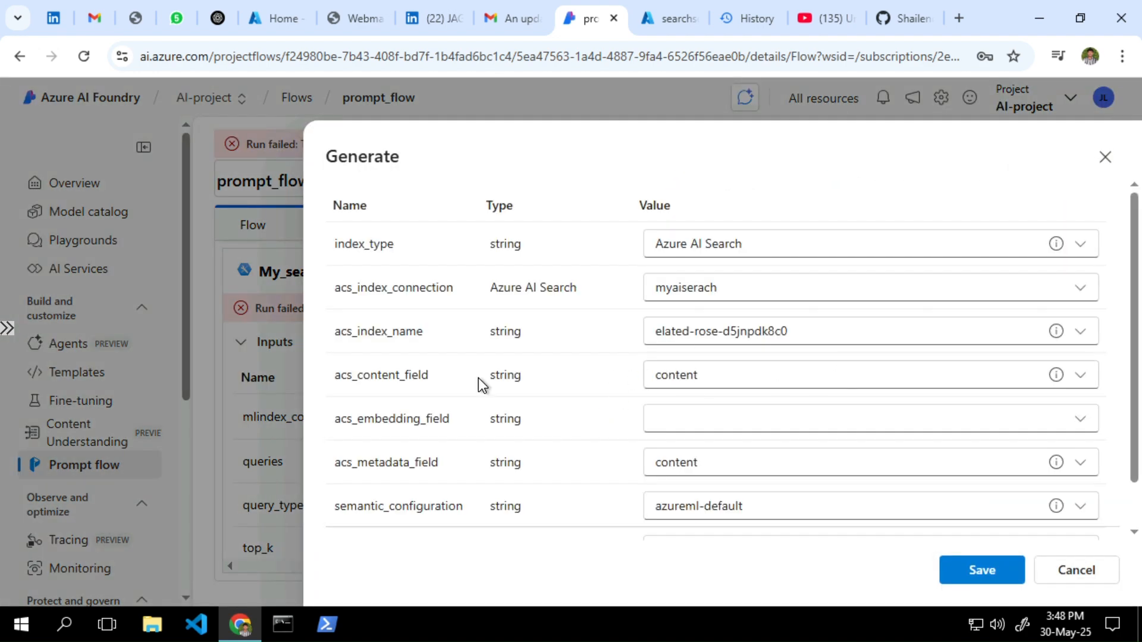
click(716, 244)
click(594, 309)
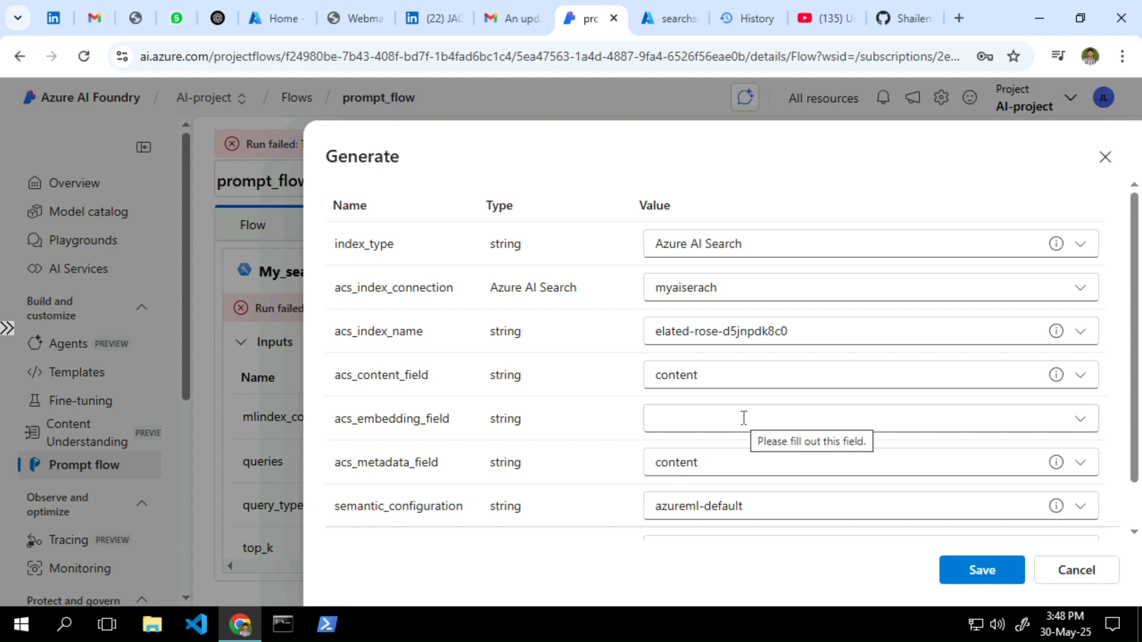
scroll(744, 418, down, 1)
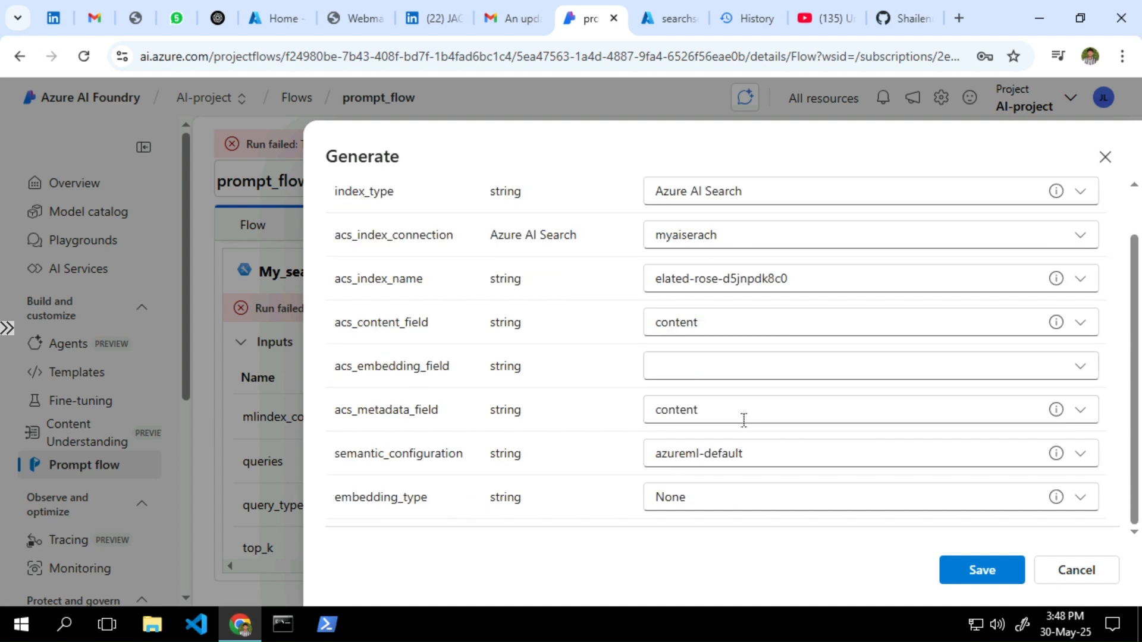
click(711, 405)
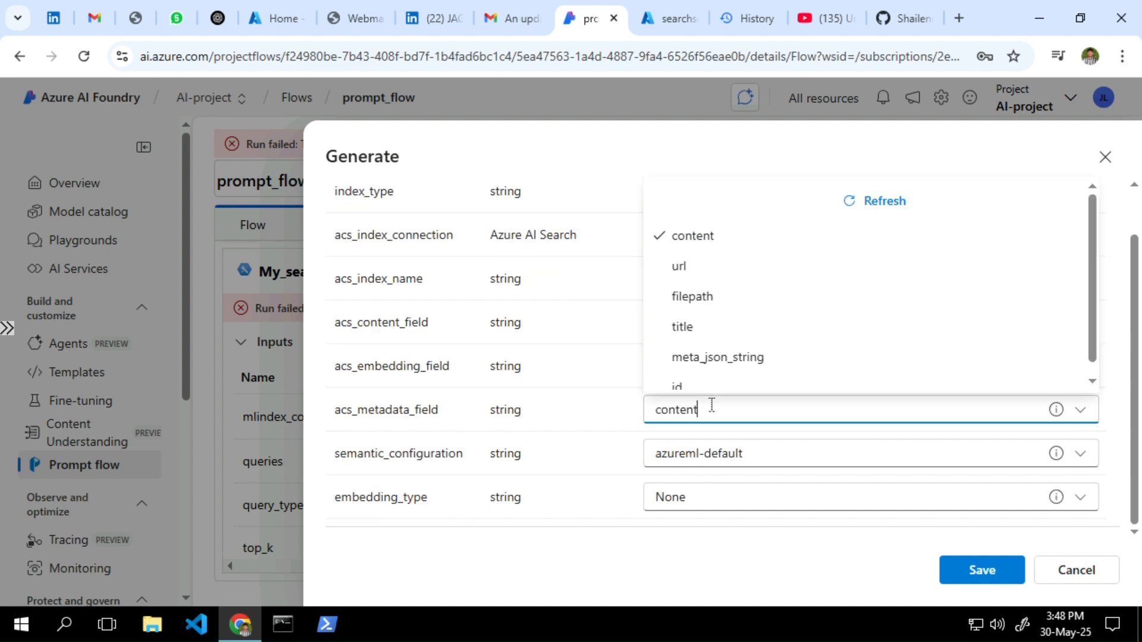
click(604, 369)
click(741, 457)
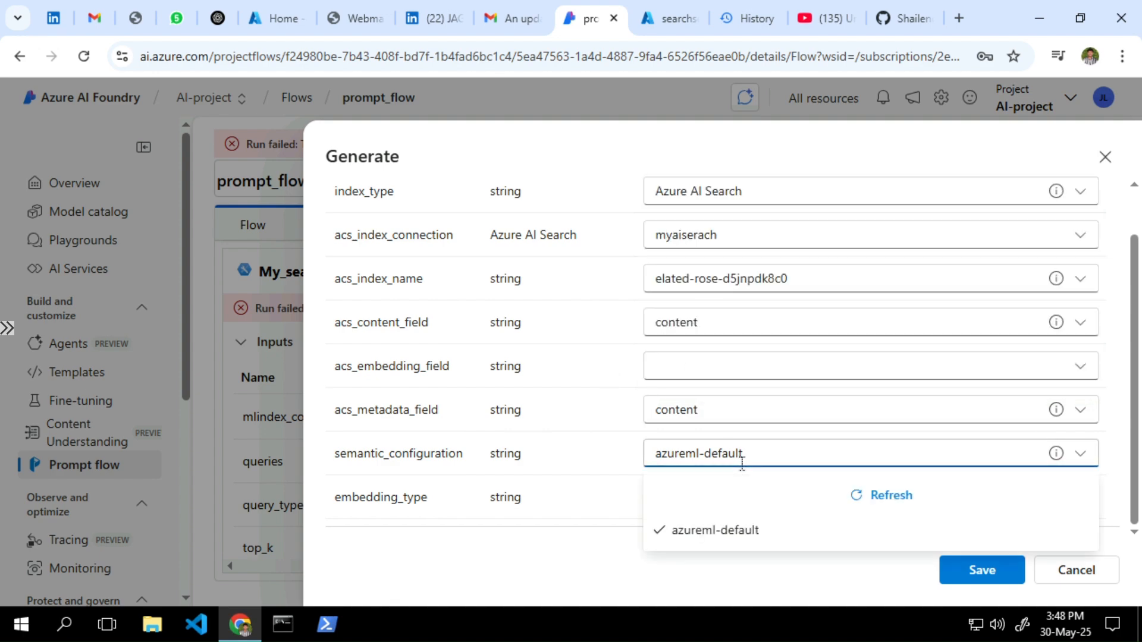
click(735, 457)
click(712, 510)
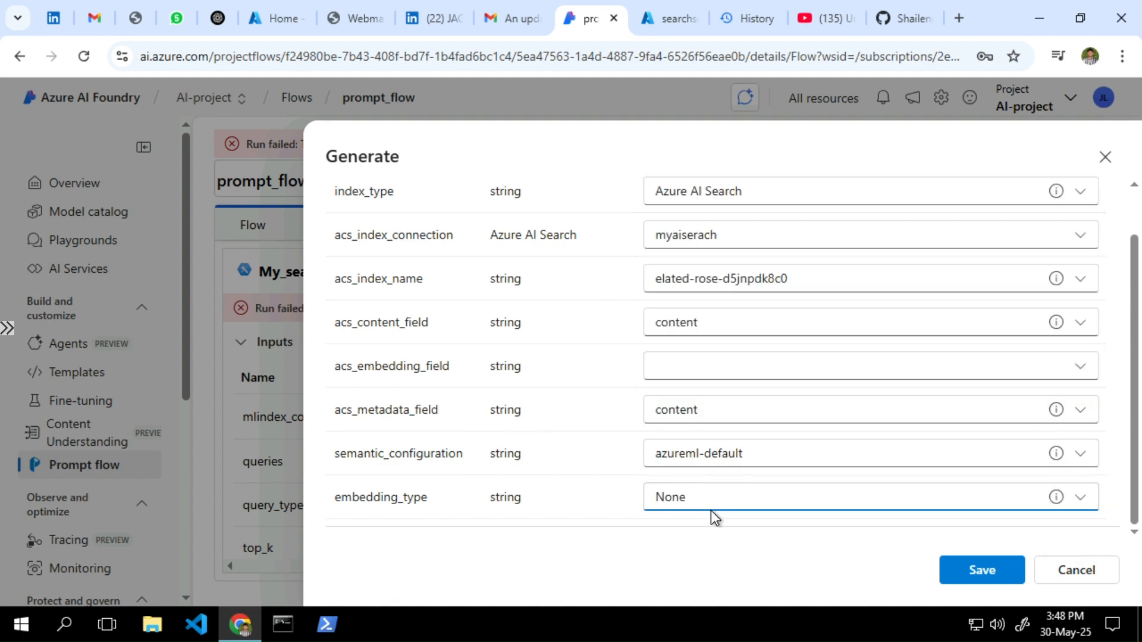
click(709, 495)
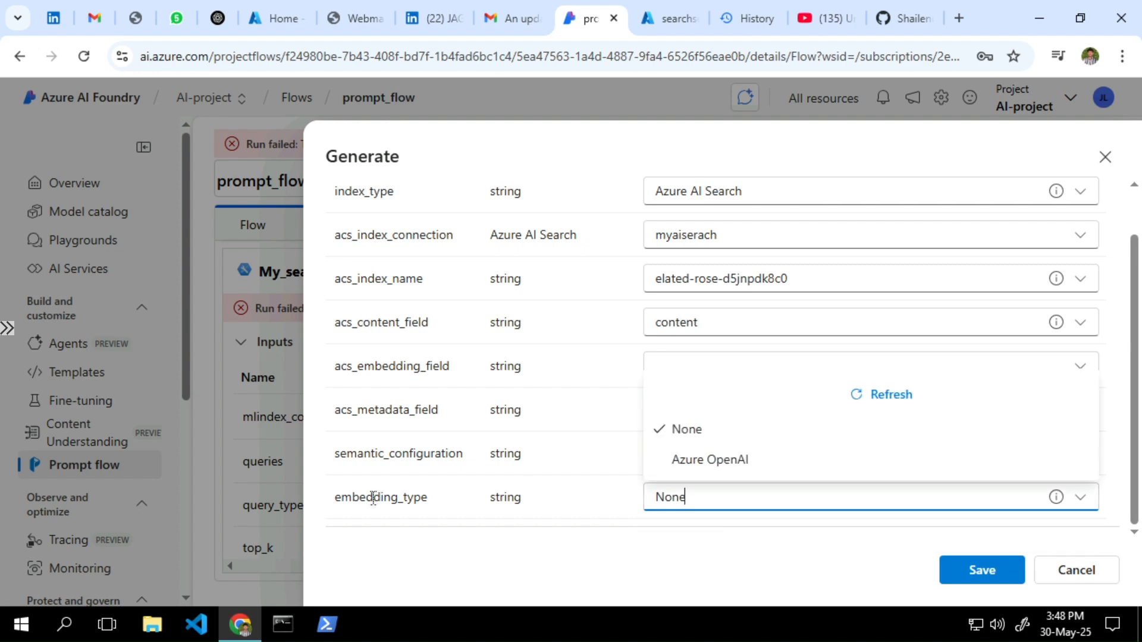
click(593, 554)
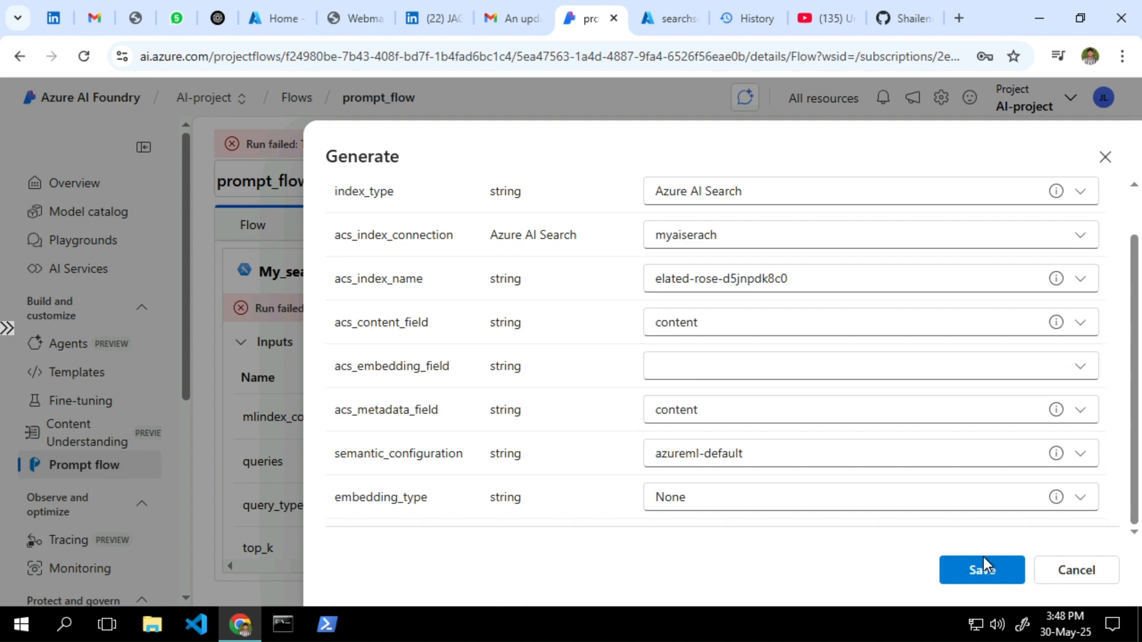
click(980, 572)
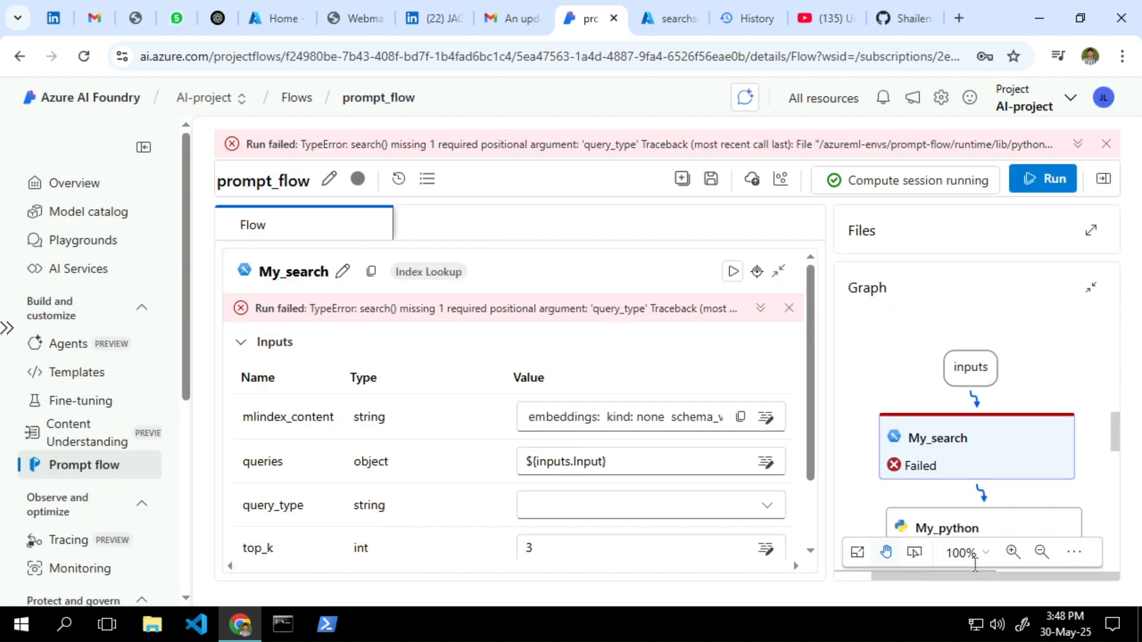
Run the flow anyway and highlight the missing query_type argument in the error
click(1044, 187)
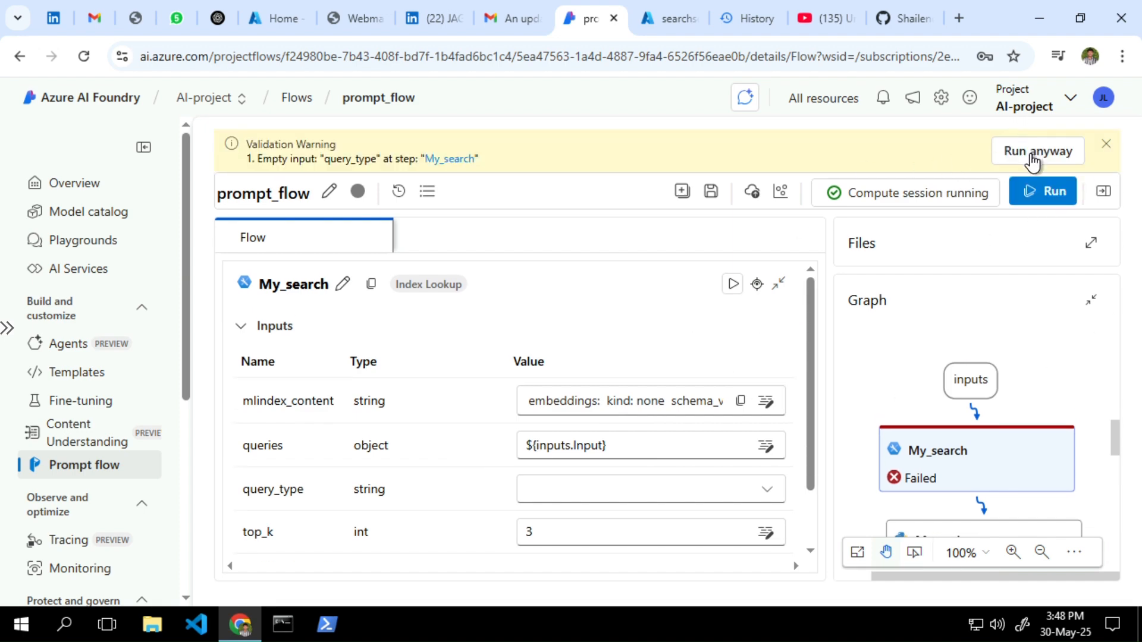
click(1034, 160)
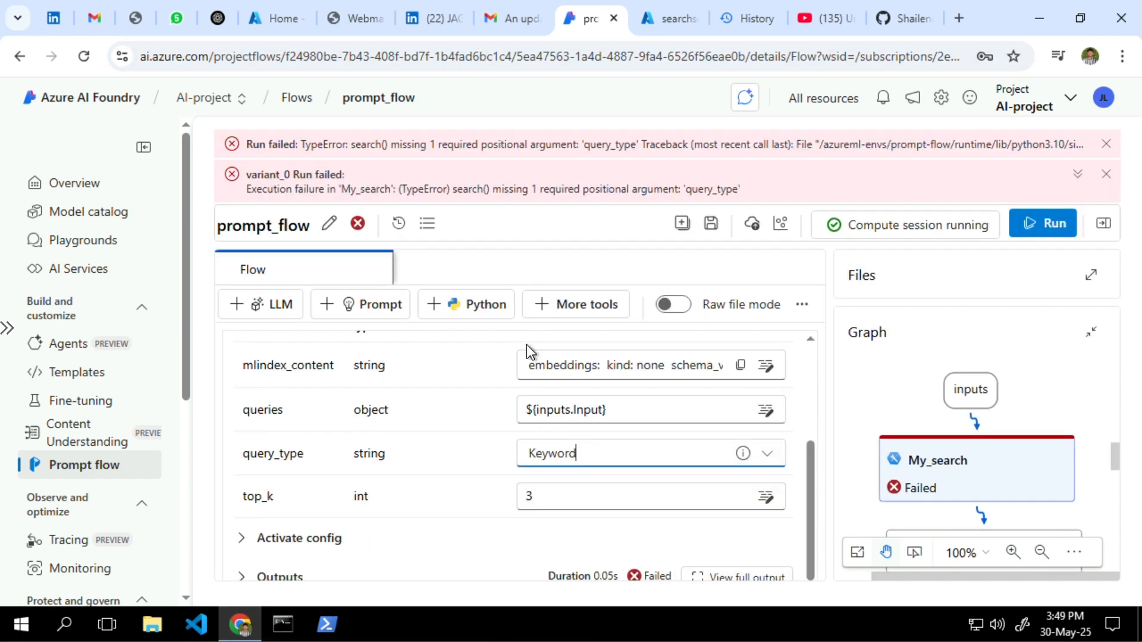
drag(690, 189, 745, 191)
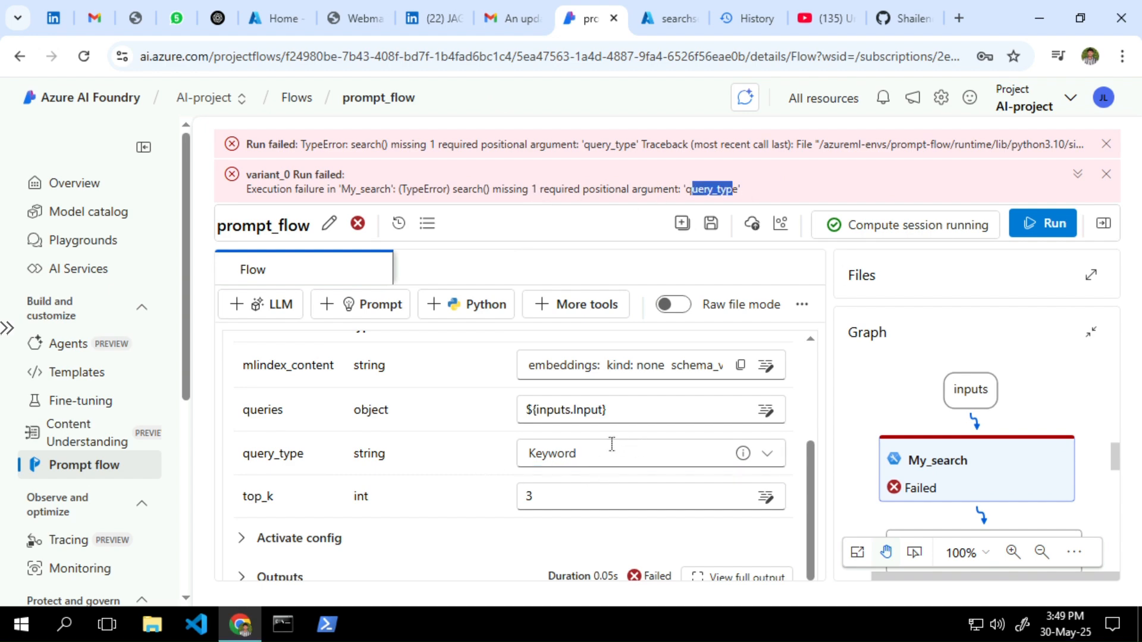
Leave the index settings unchanged and set My_search's query_type to Keyword
click(590, 369)
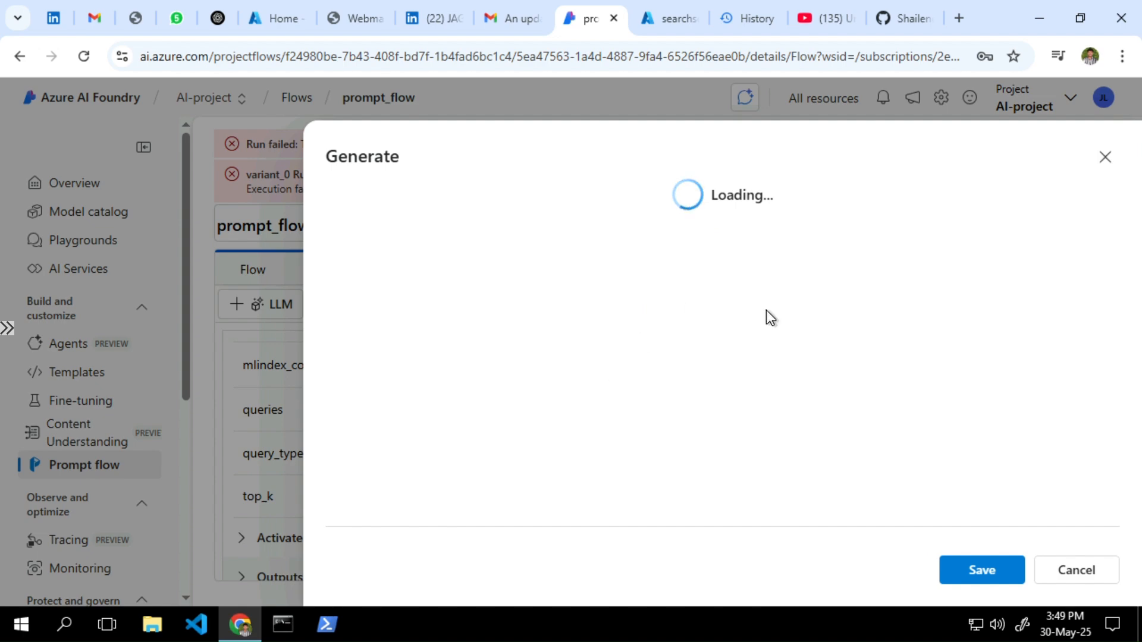
scroll(760, 393, down, 1)
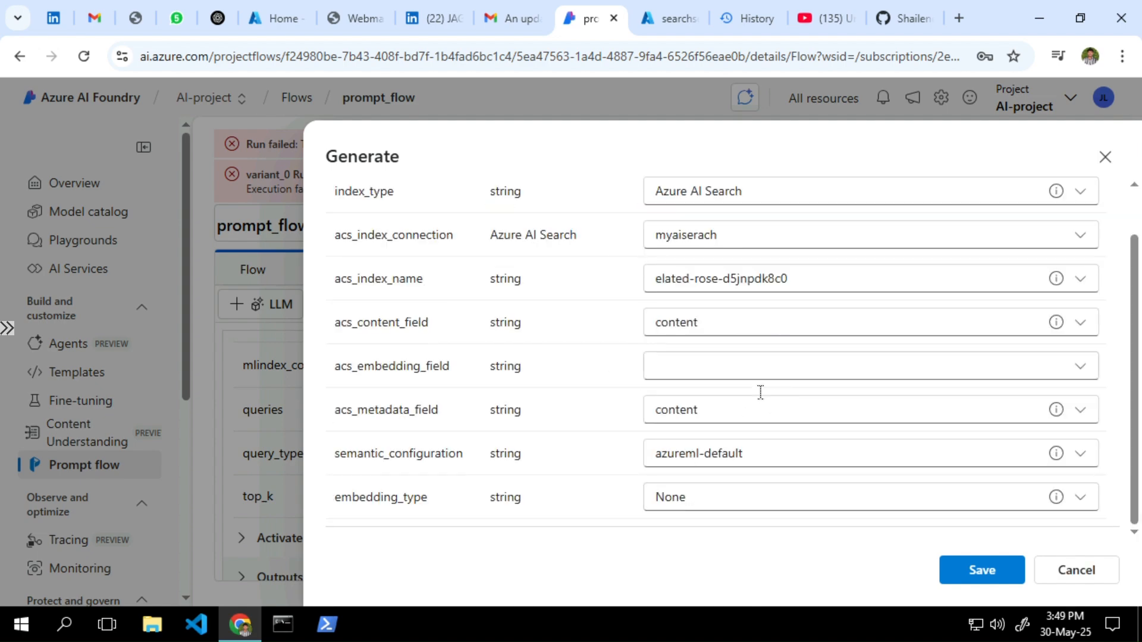
click(1105, 156)
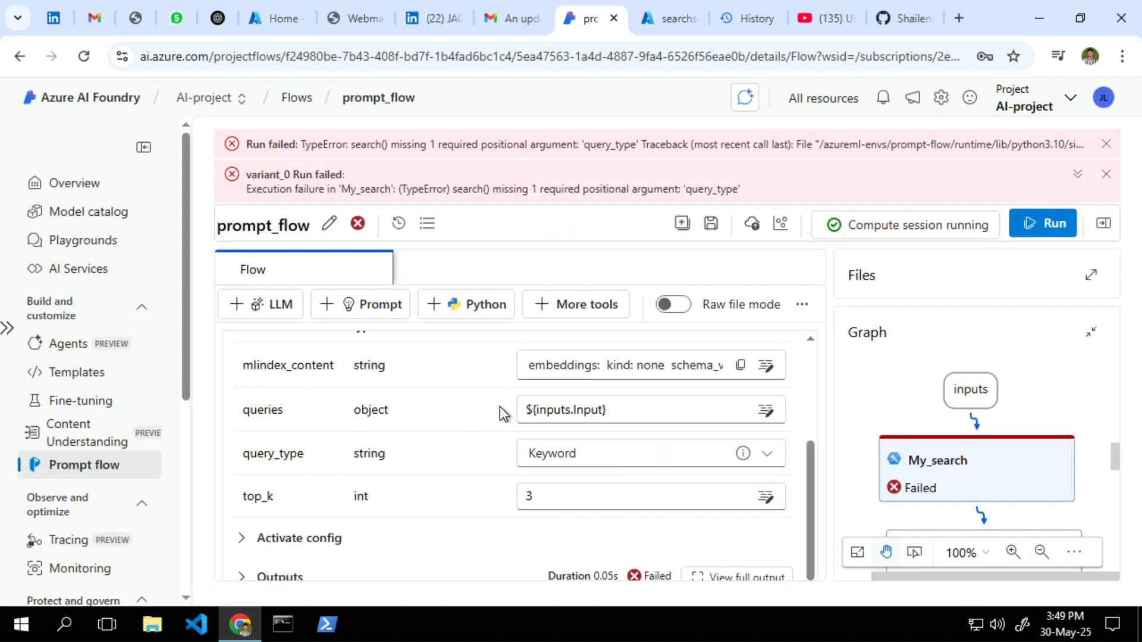
click(579, 455)
click(579, 455)
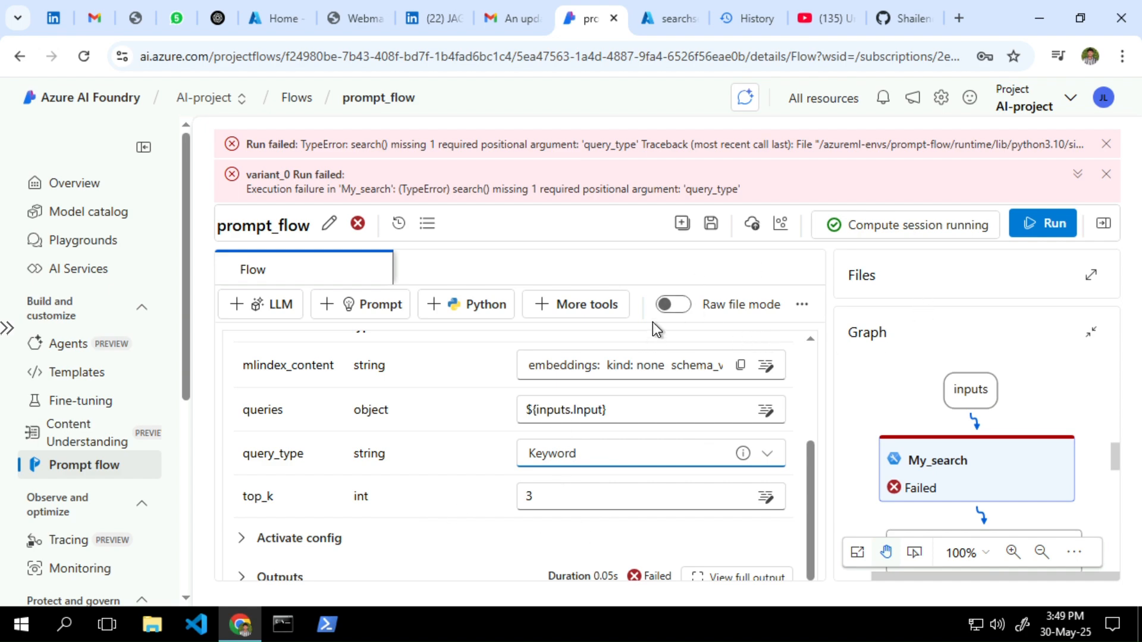
Save the flow, rerun only the My_search step, and save again
click(709, 229)
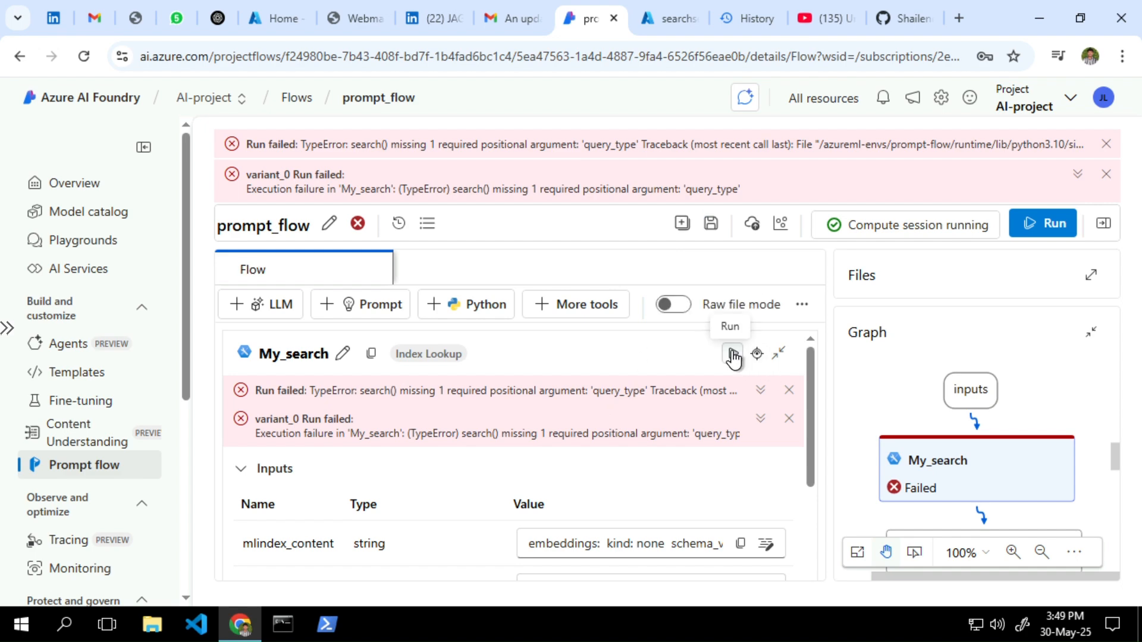
click(732, 355)
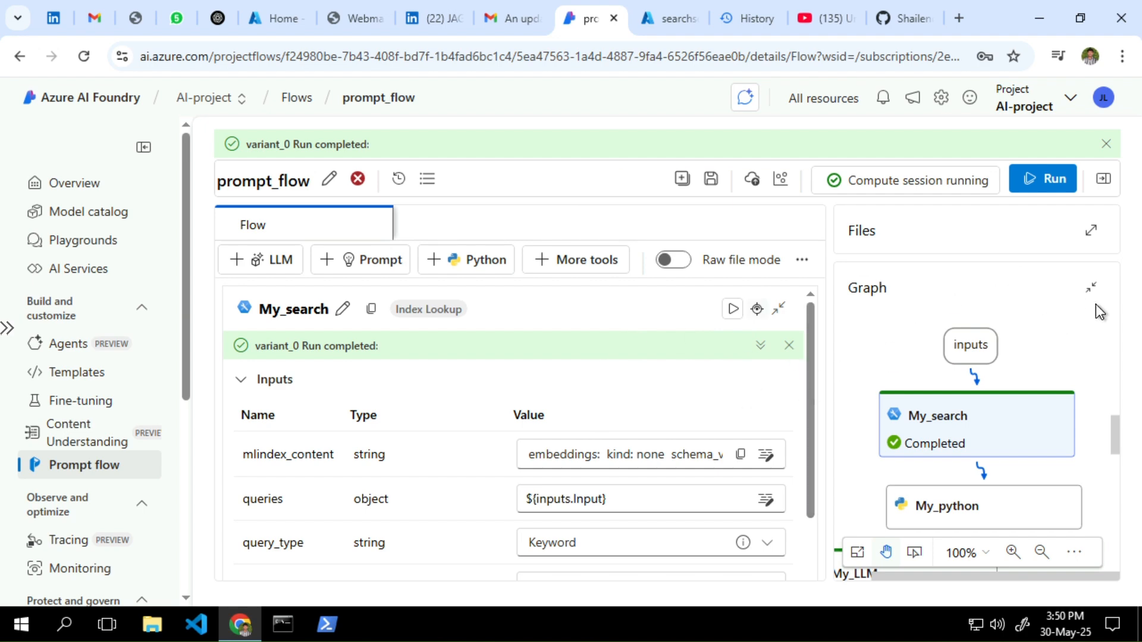
drag(1120, 433, 1119, 398)
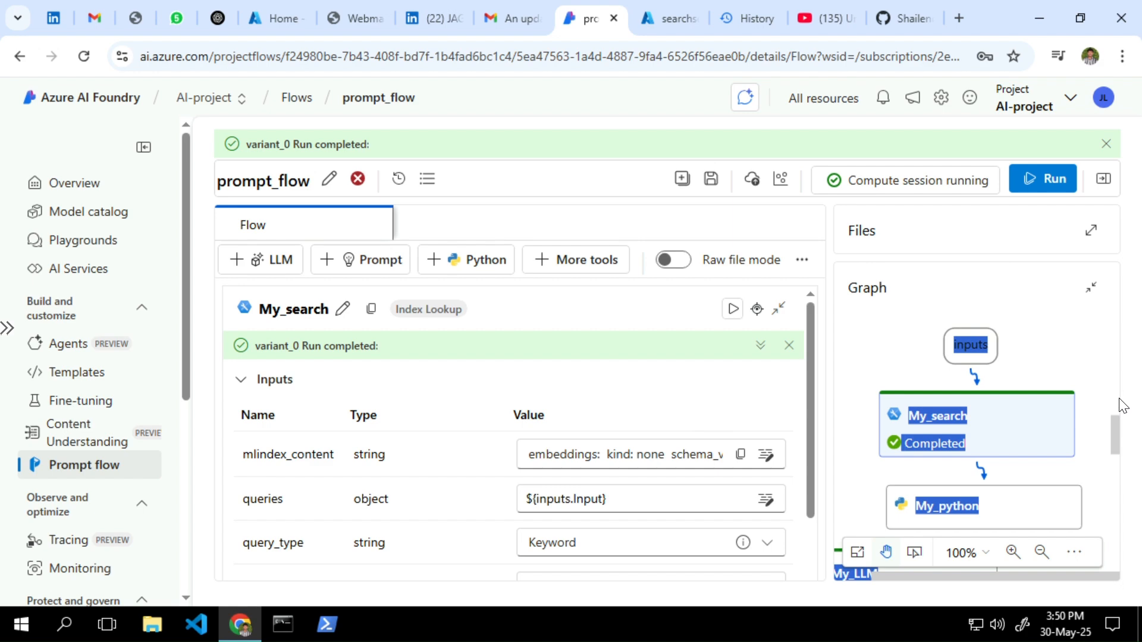
click(1058, 351)
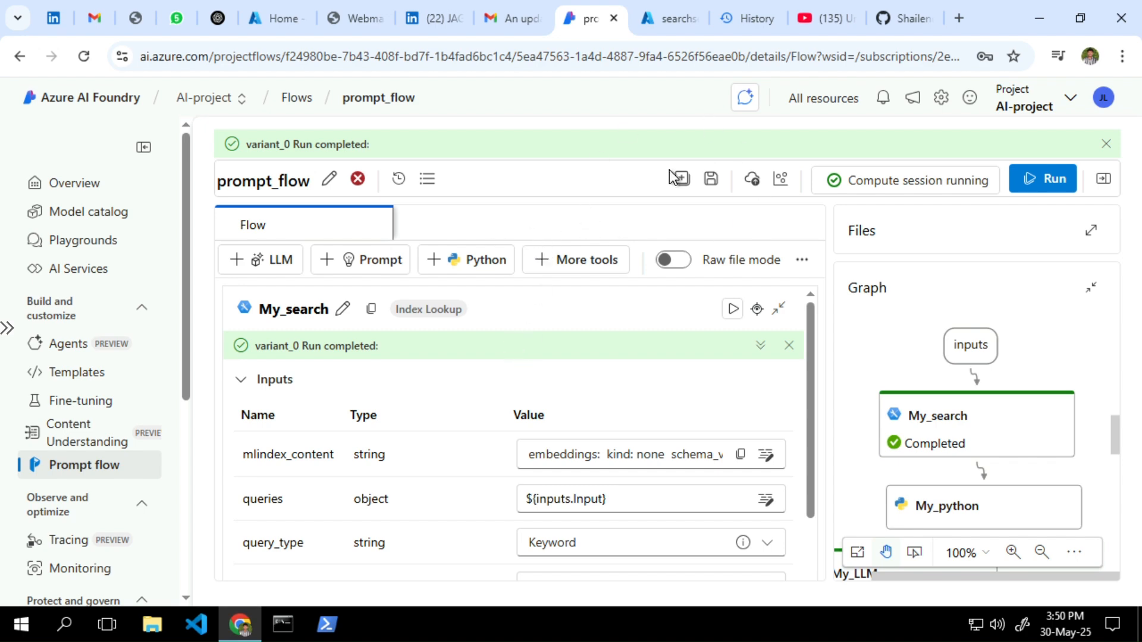
click(711, 183)
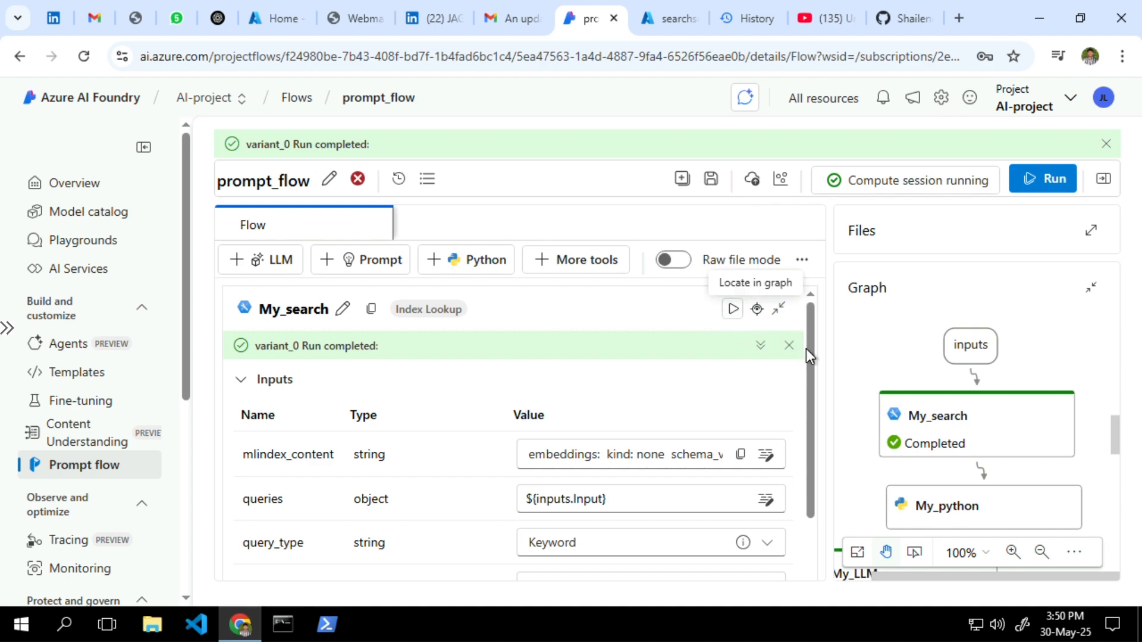
View My_search's full output with the Sample_HR_Policy.pdf leave-policy chunk scoring 2.5105007
drag(810, 350, 811, 505)
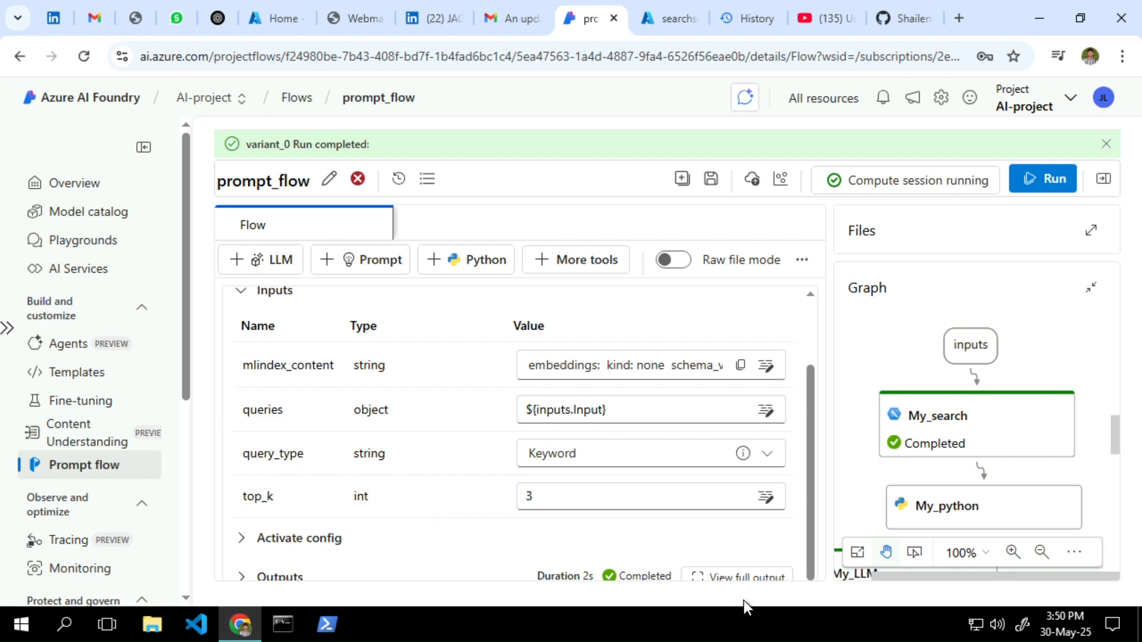
click(743, 582)
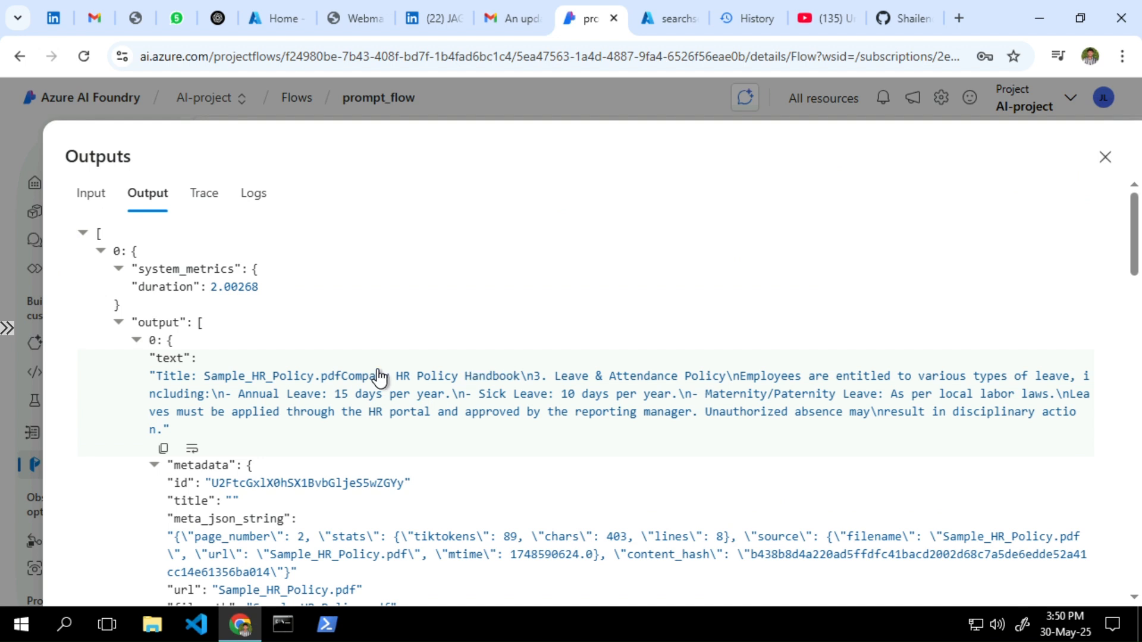
drag(161, 376, 553, 379)
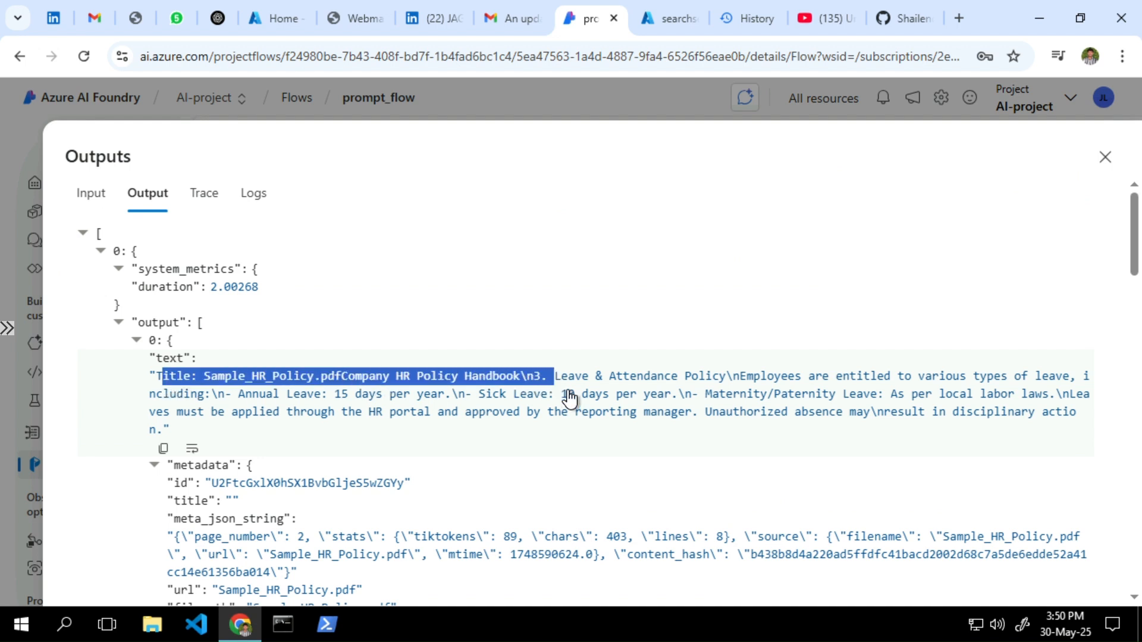
scroll(420, 469, down, 2)
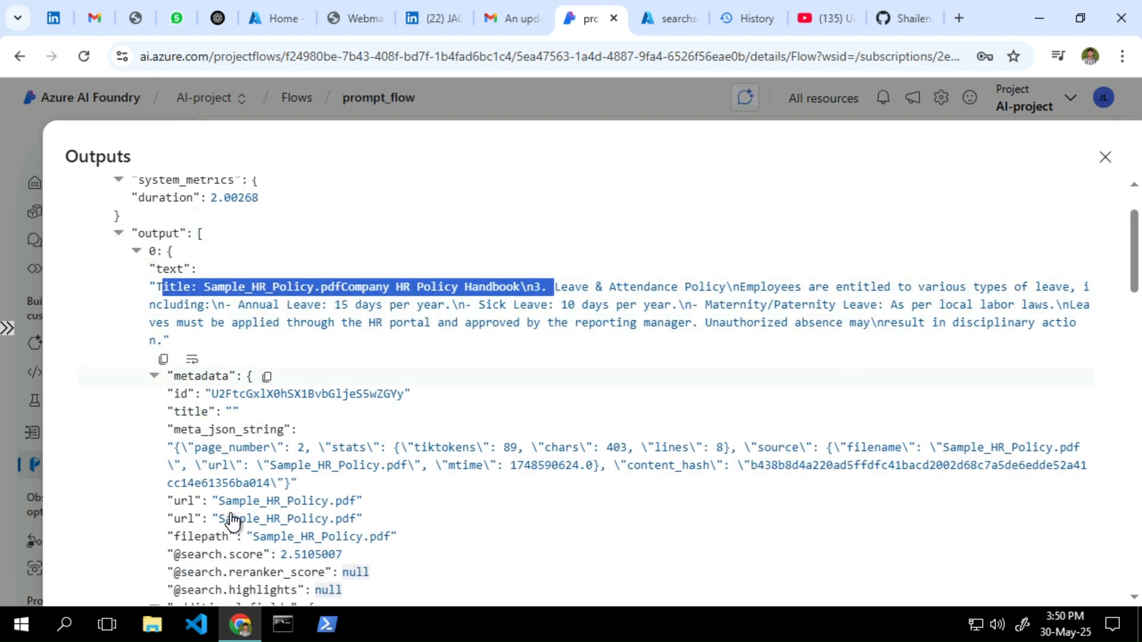
scroll(509, 554, down, 3)
scroll(509, 550, down, 1)
scroll(509, 550, up, 4)
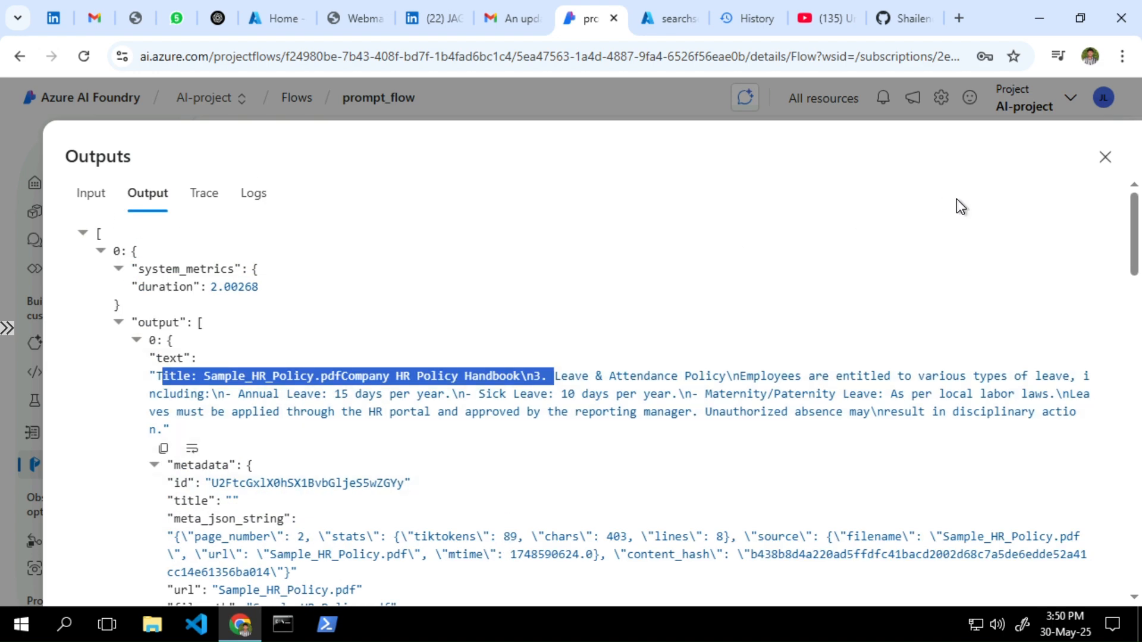
Close the output view and collapse, then re-expand, My_search's inputs section
click(1104, 157)
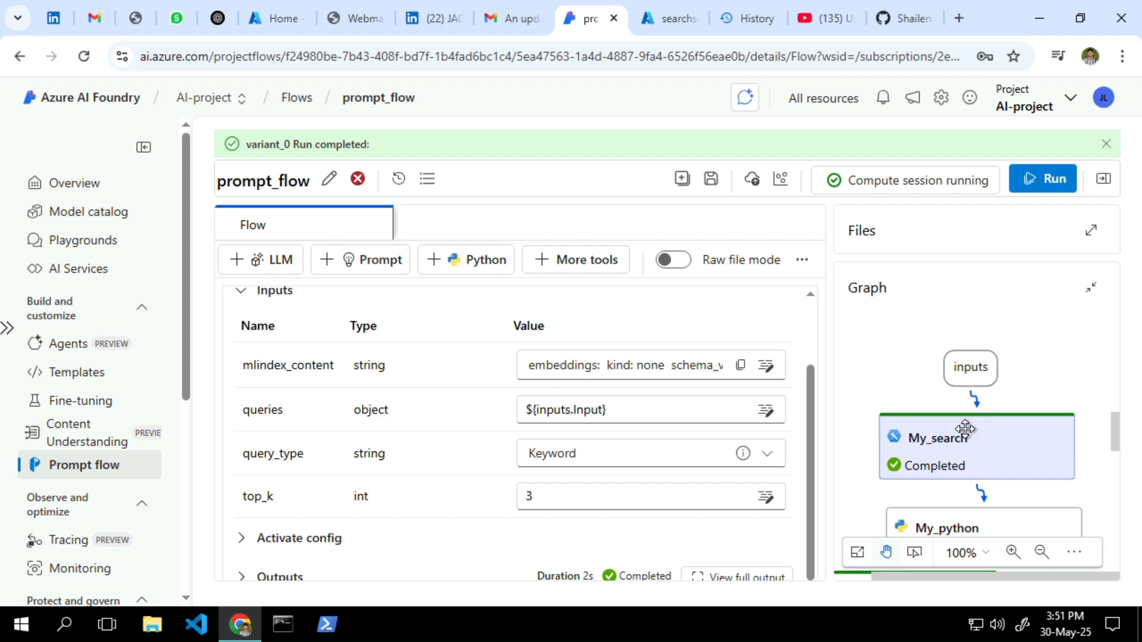
click(241, 292)
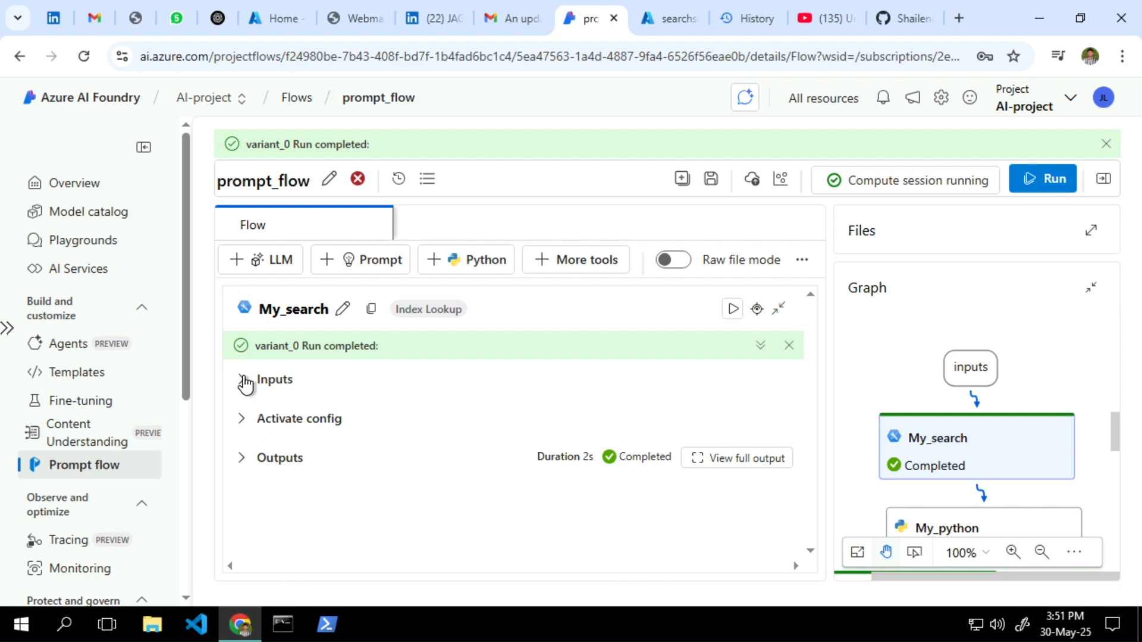
click(243, 381)
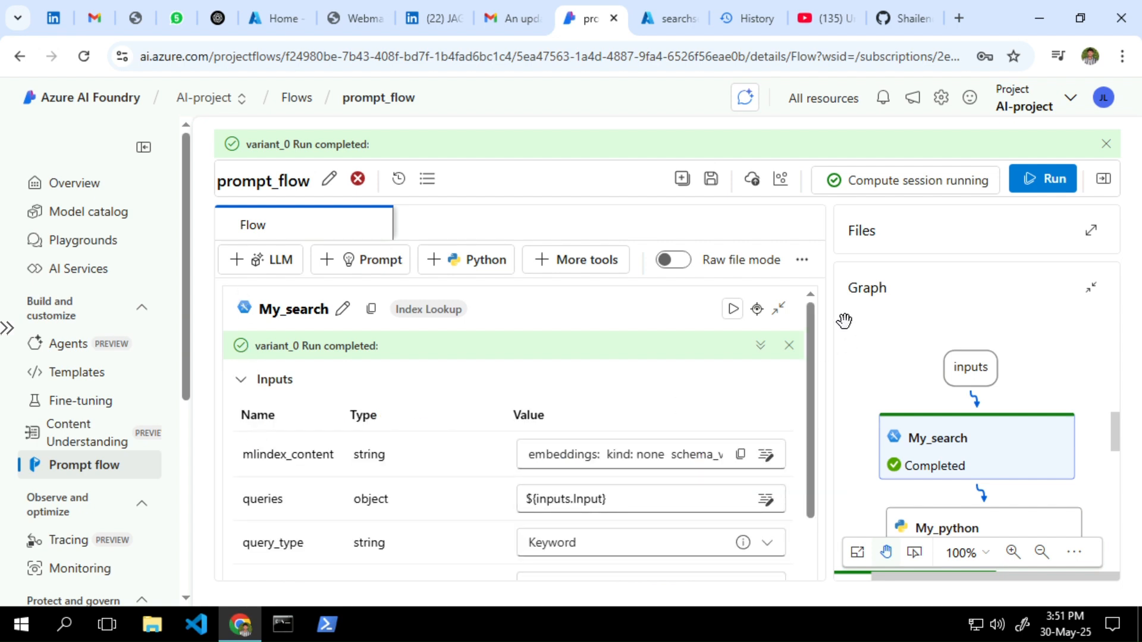
drag(811, 319, 808, 492)
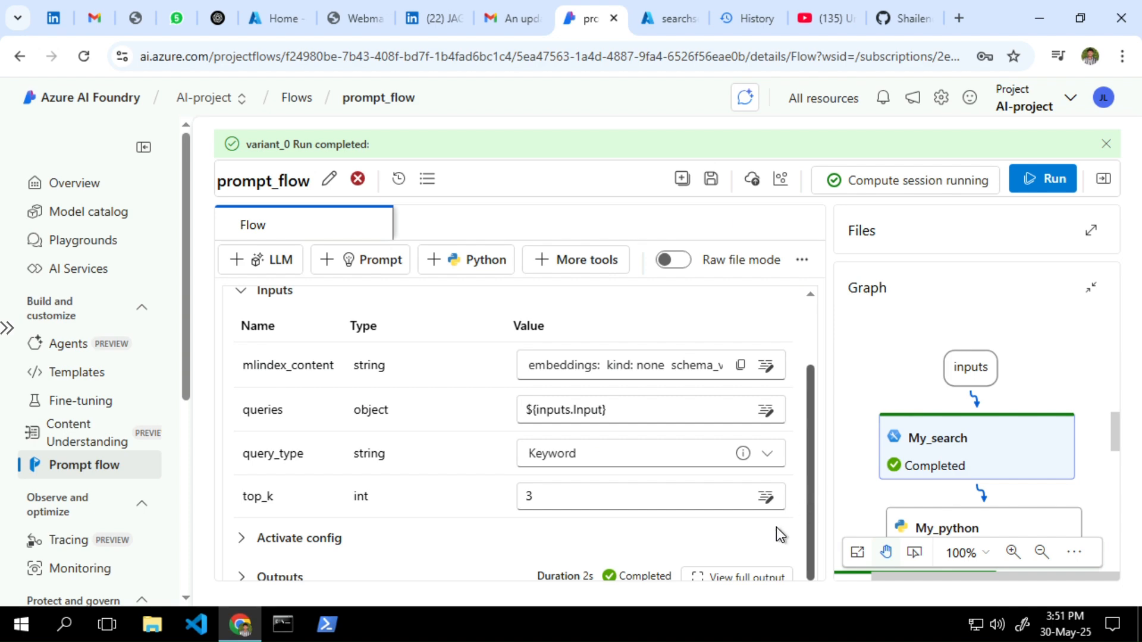
mouse_move(1116, 436)
mouse_down()
mouse_move(1120, 478)
mouse_move(1119, 453)
mouse_up()
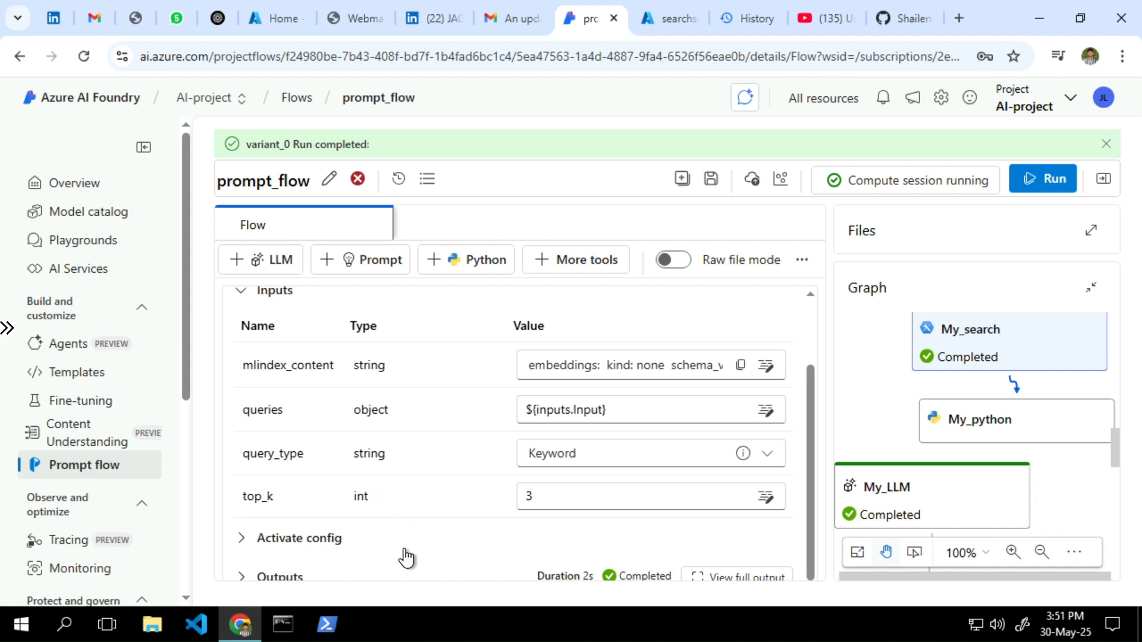
Check My_search's activation condition, collapse its inputs, and return to the full flow view
click(232, 546)
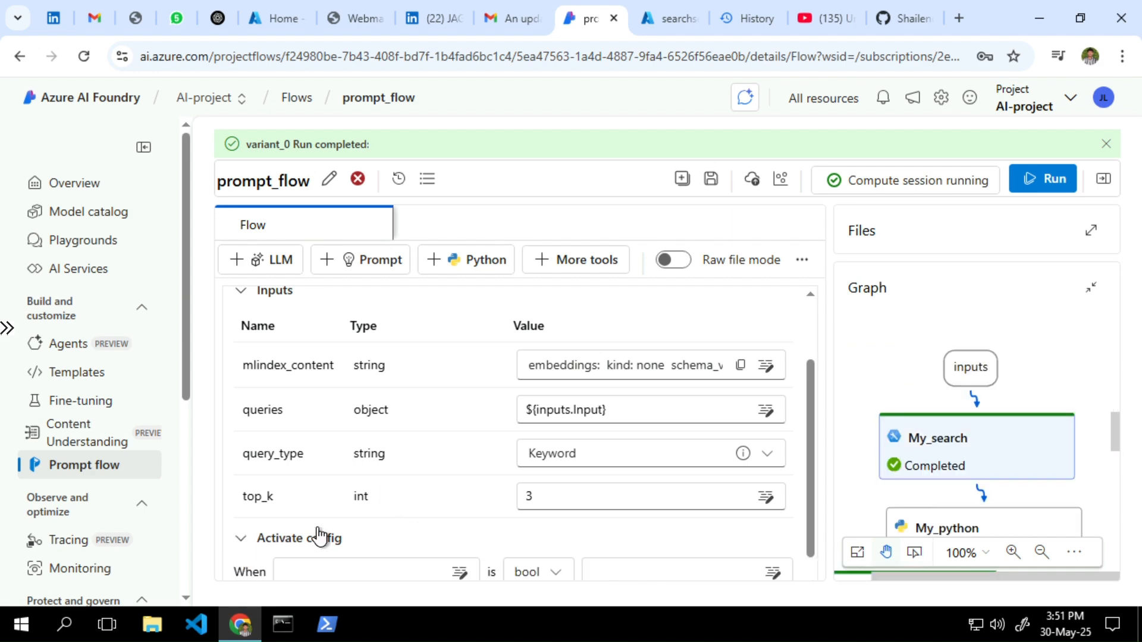
scroll(320, 537, down, 1)
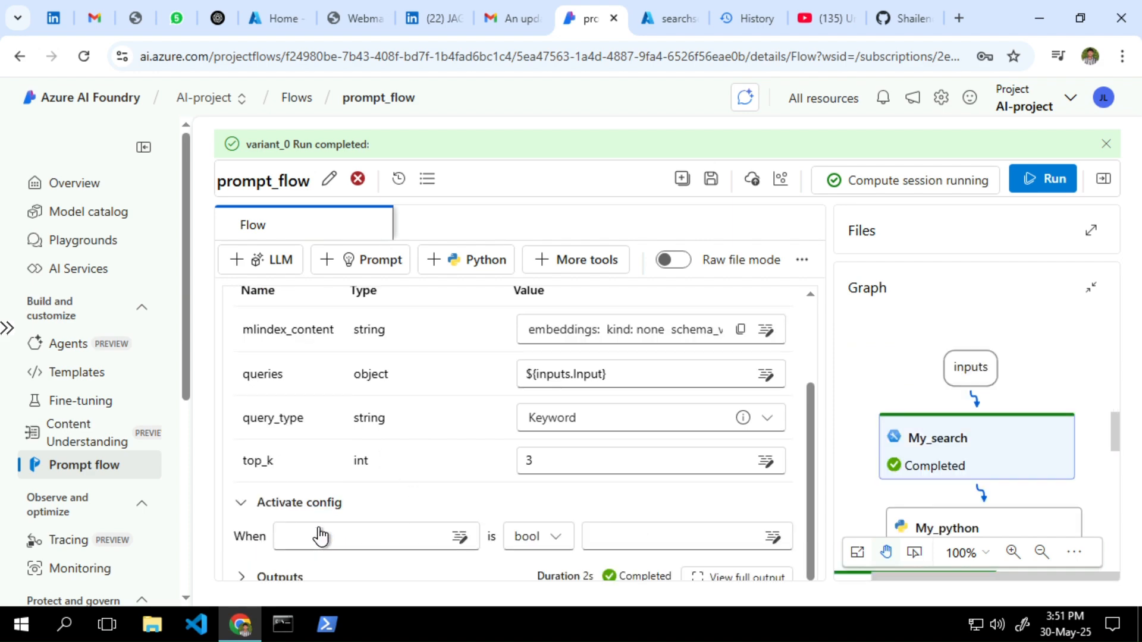
click(242, 504)
scroll(433, 424, up, 2)
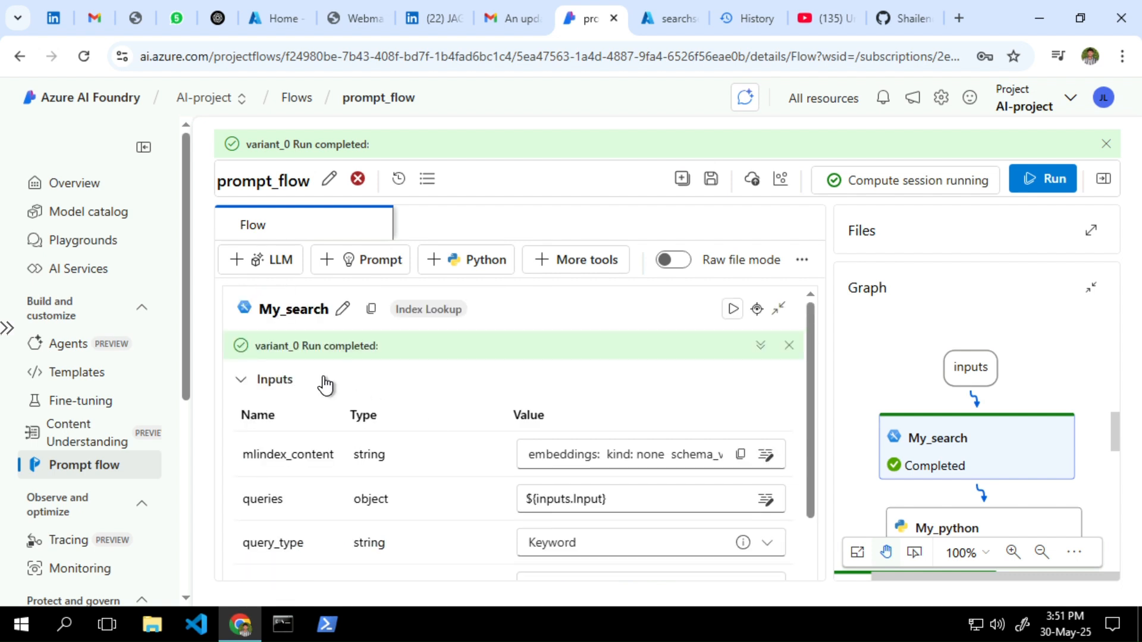
click(241, 384)
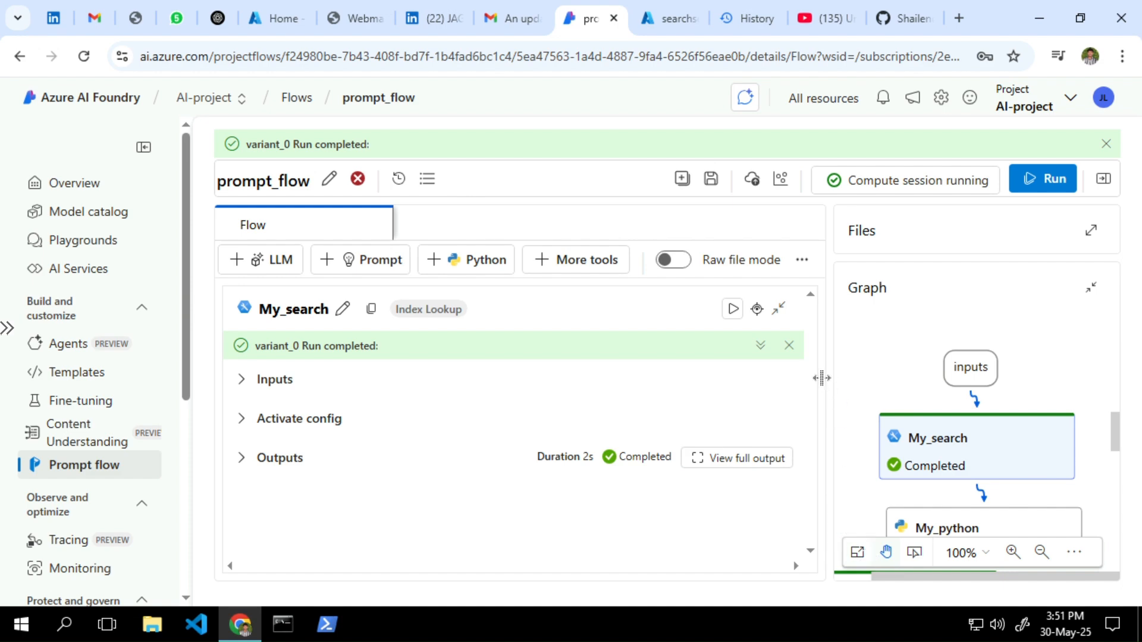
click(781, 308)
Dismiss the old Run failed error banner on the My_search node
scroll(425, 441, down, 10)
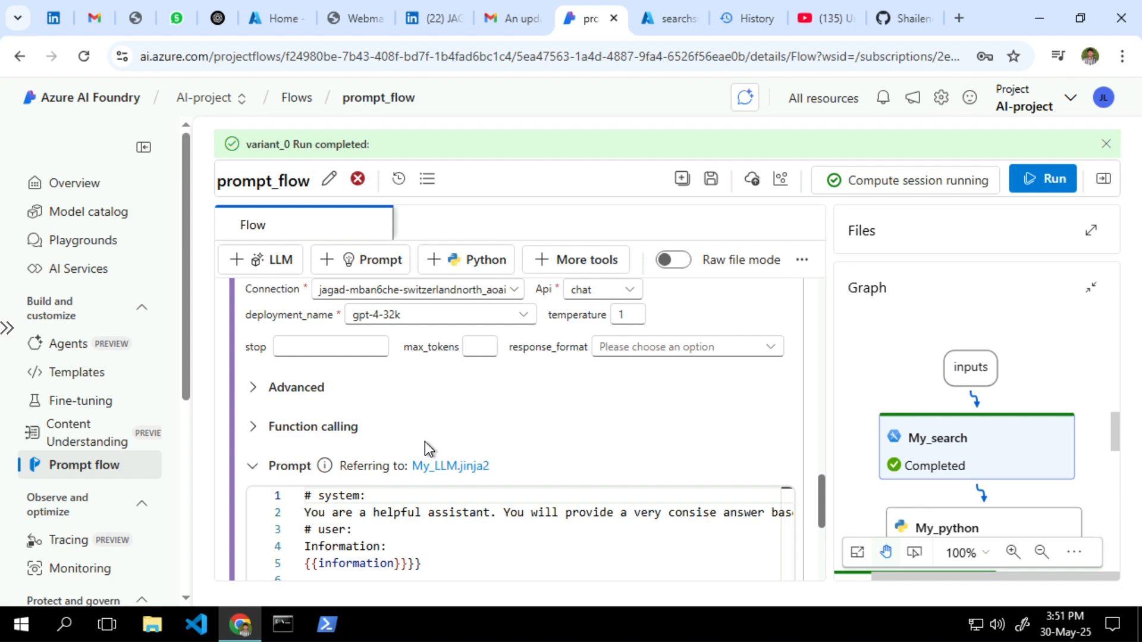
scroll(424, 441, up, 5)
scroll(425, 441, up, 3)
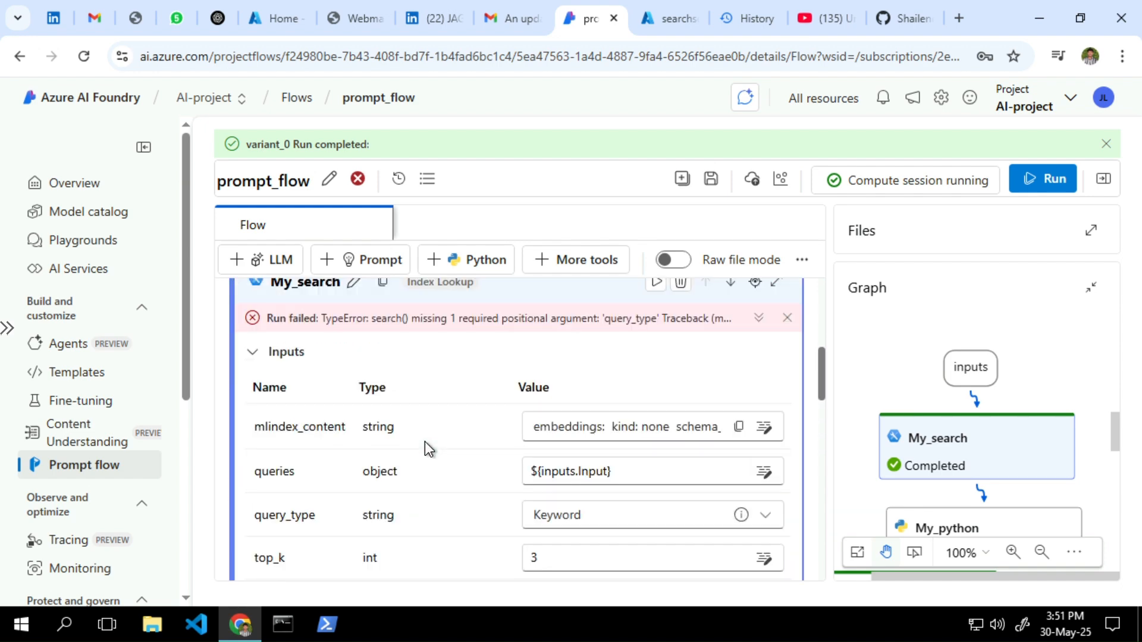
scroll(424, 441, up, 3)
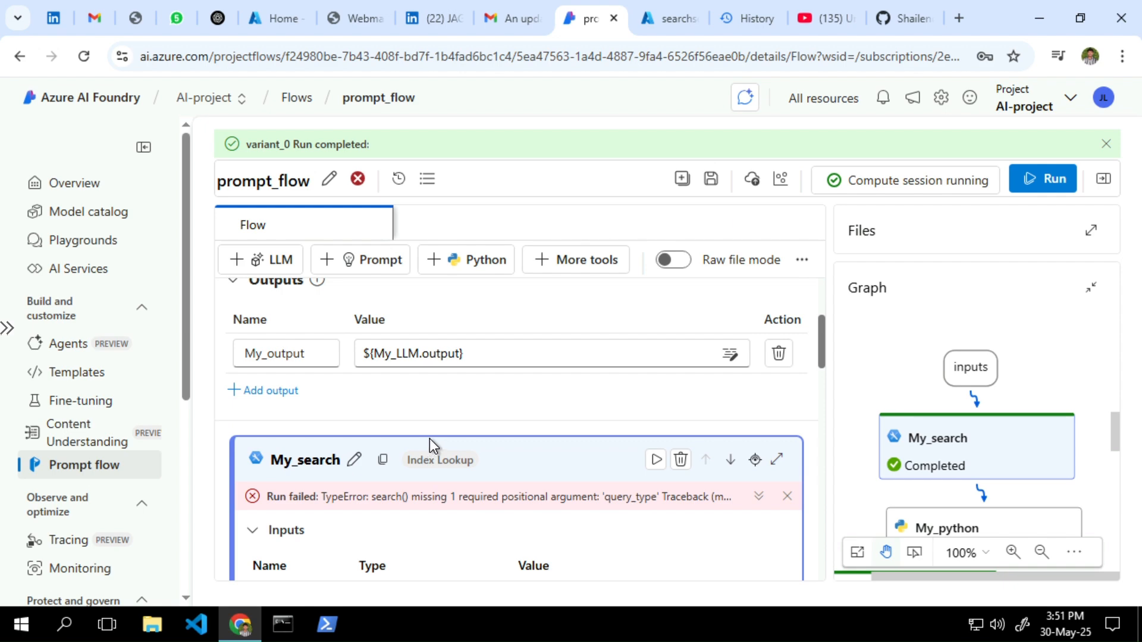
scroll(616, 425, down, 2)
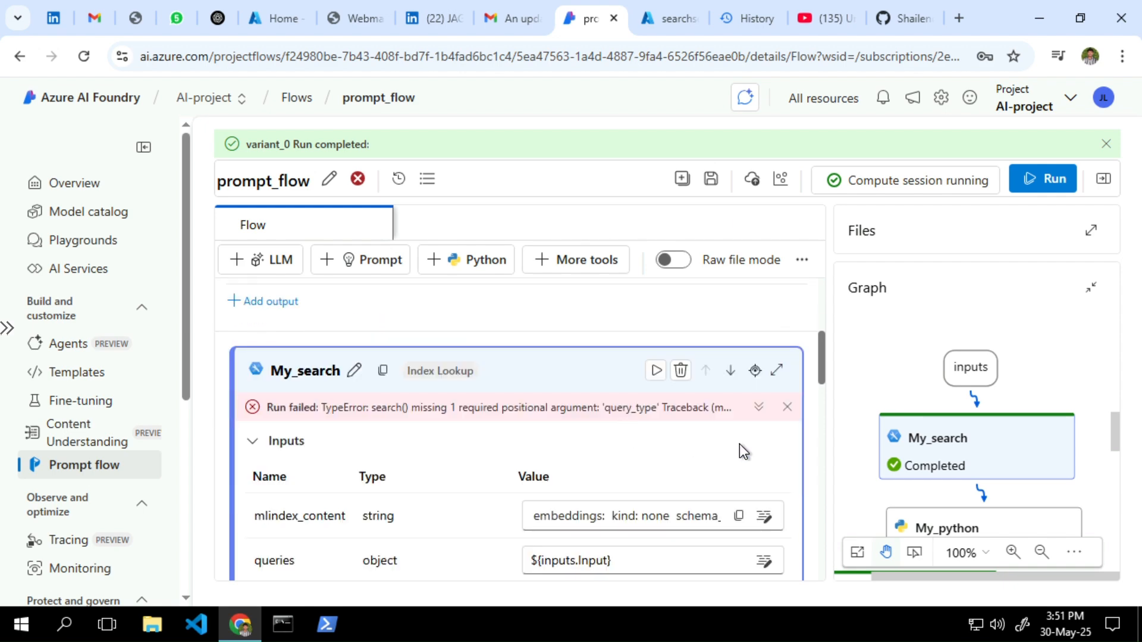
click(788, 409)
Scroll past My_python down to the My_LLM node, completed in 1.34s
scroll(462, 505, down, 5)
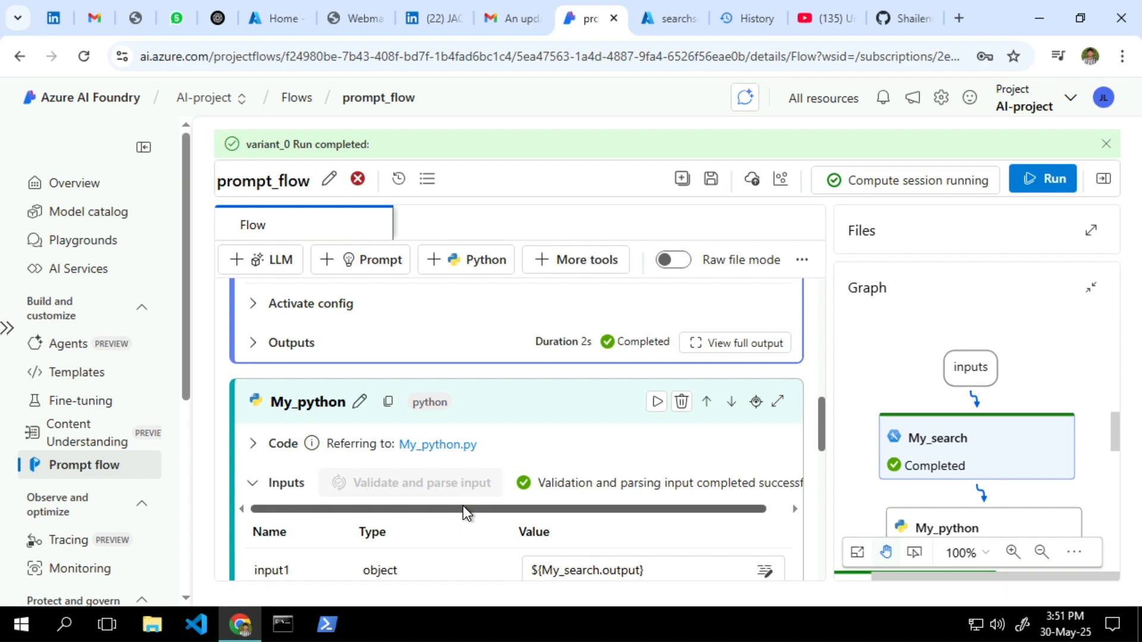
scroll(462, 505, down, 3)
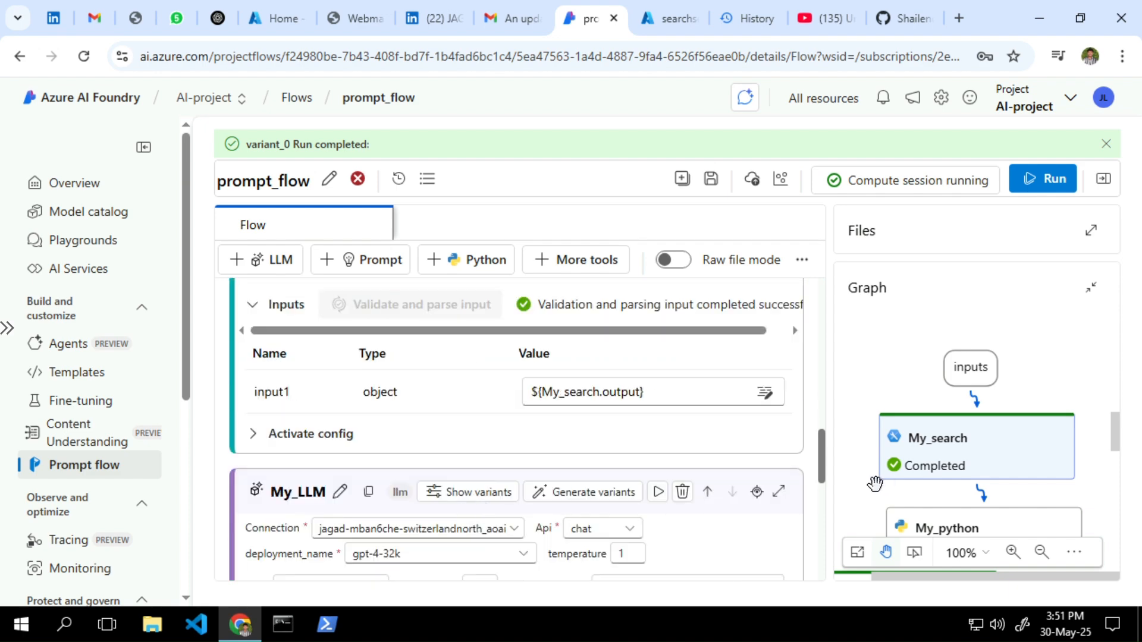
scroll(573, 466, up, 2)
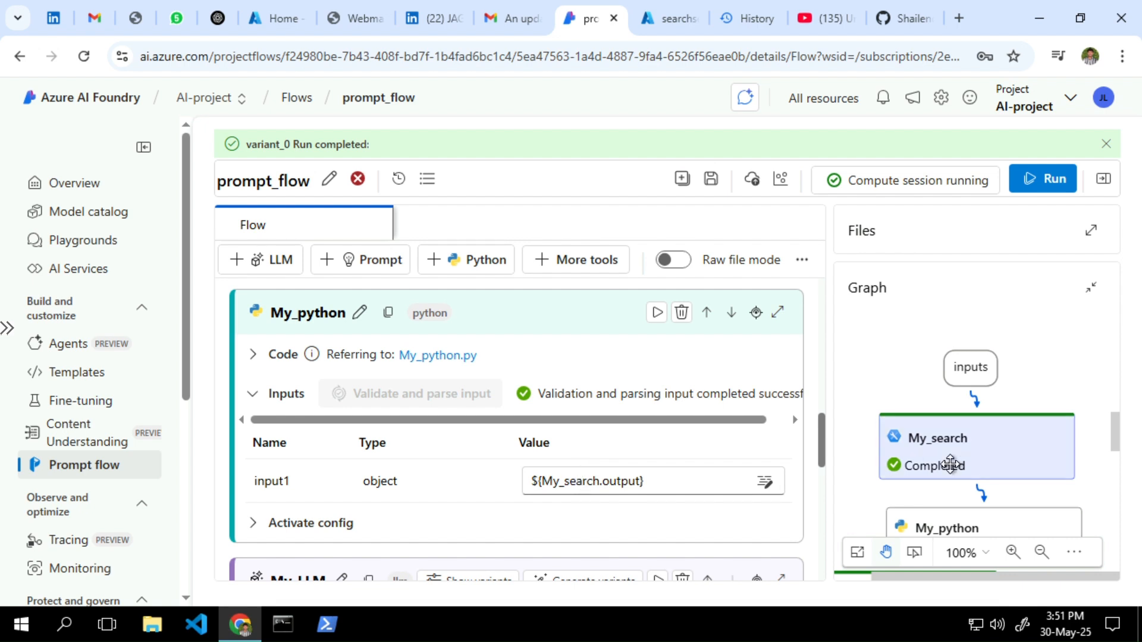
scroll(950, 461, down, 3)
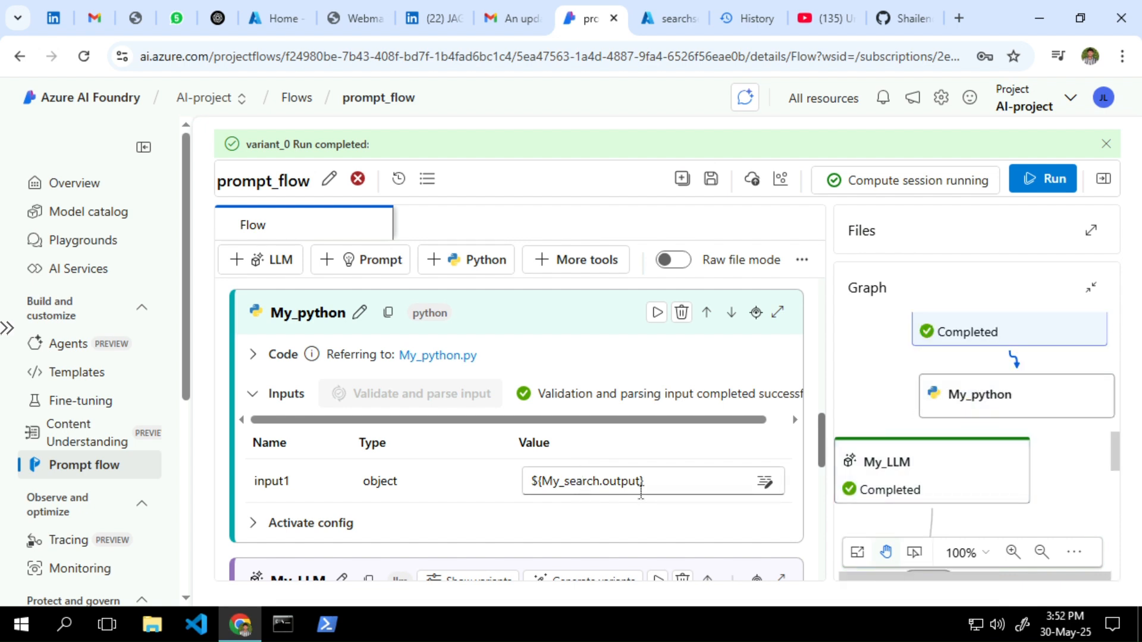
scroll(641, 491, down, 5)
scroll(641, 502, down, 6)
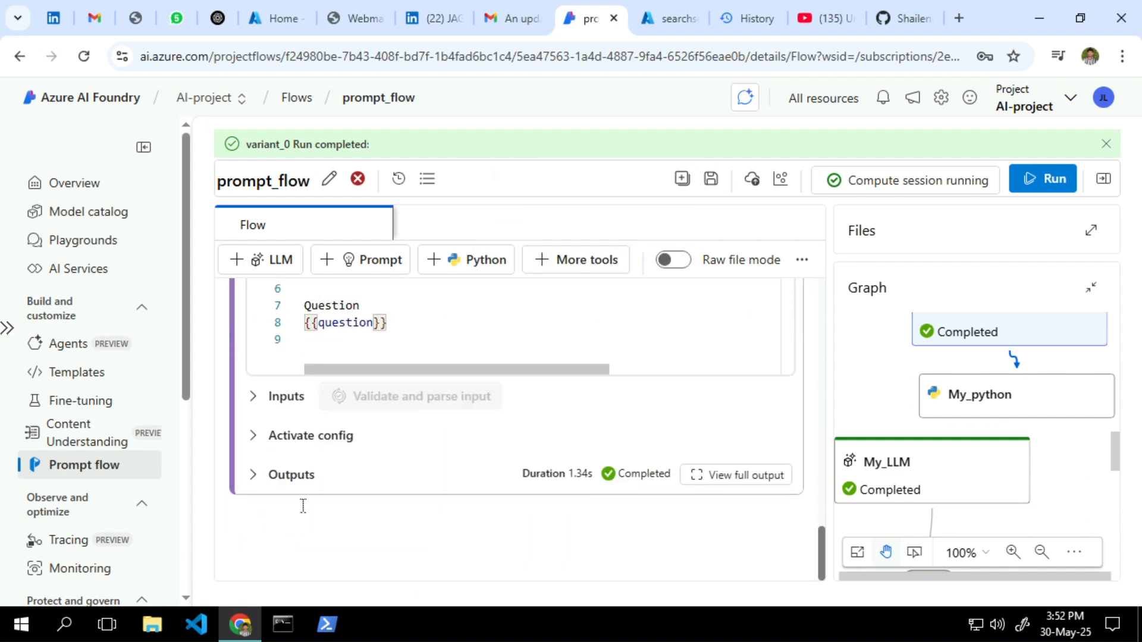
Expand My_LLM's run output and view the input it received
click(254, 476)
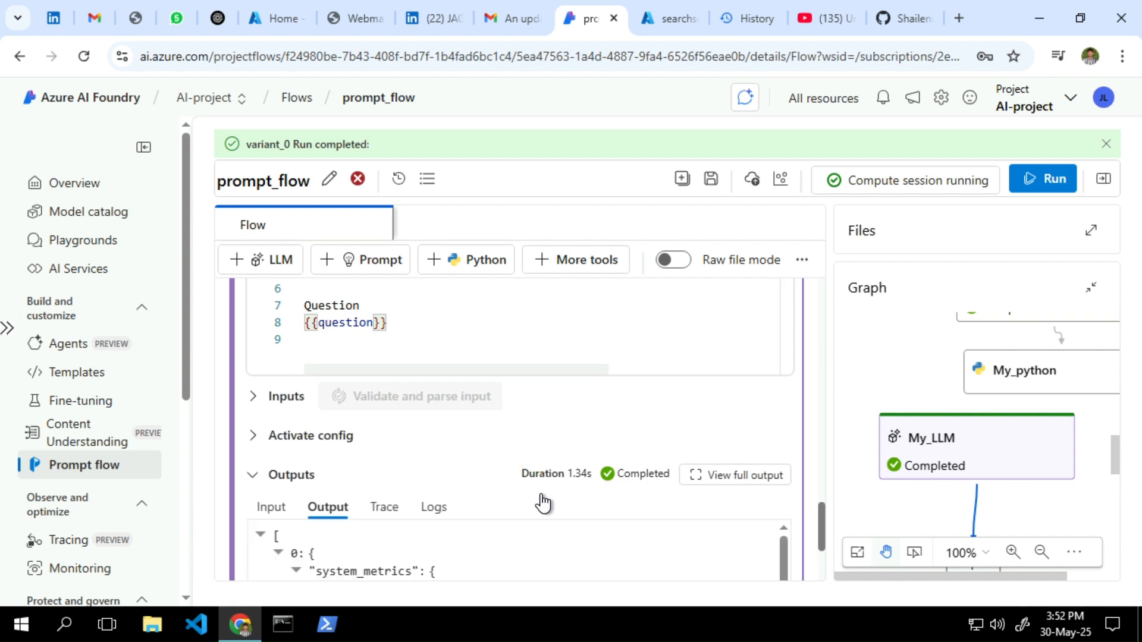
scroll(542, 502, down, 3)
scroll(541, 494, up, 3)
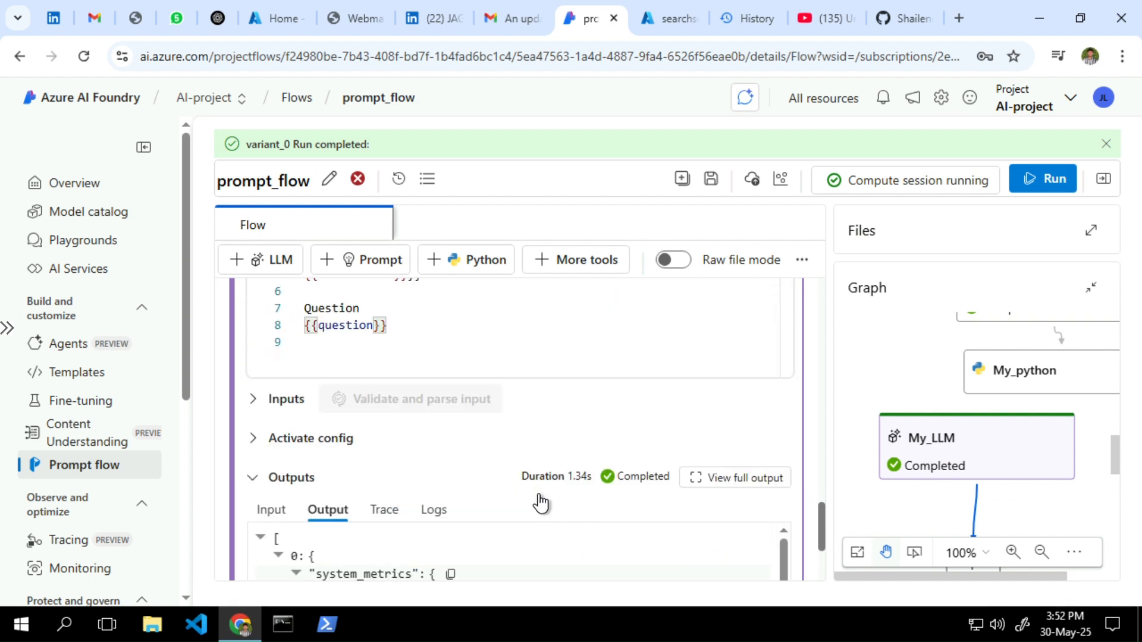
click(275, 510)
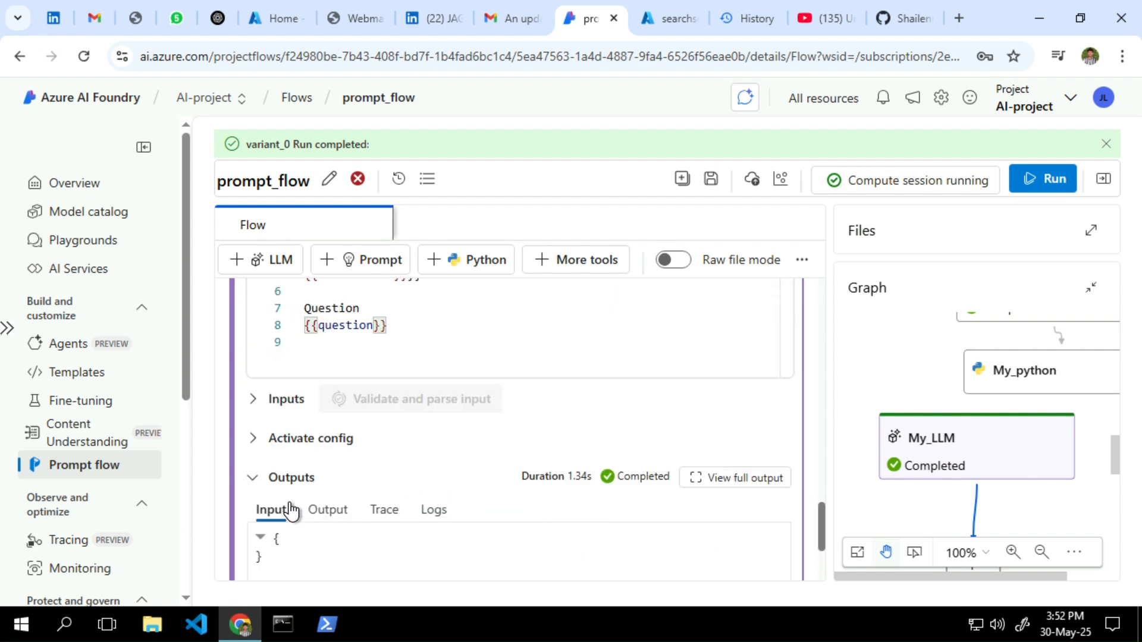
scroll(499, 476, down, 3)
scroll(499, 476, up, 3)
Expand the My_LLM node's Inputs section to review its recorded inputs
click(254, 400)
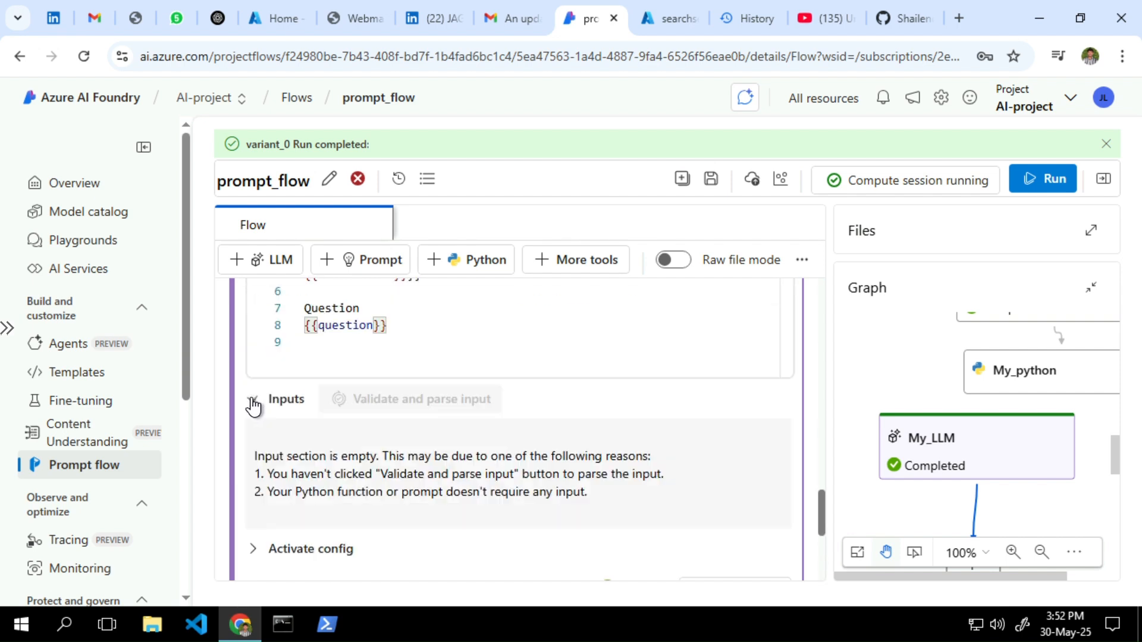
scroll(409, 441, down, 2)
scroll(411, 450, up, 5)
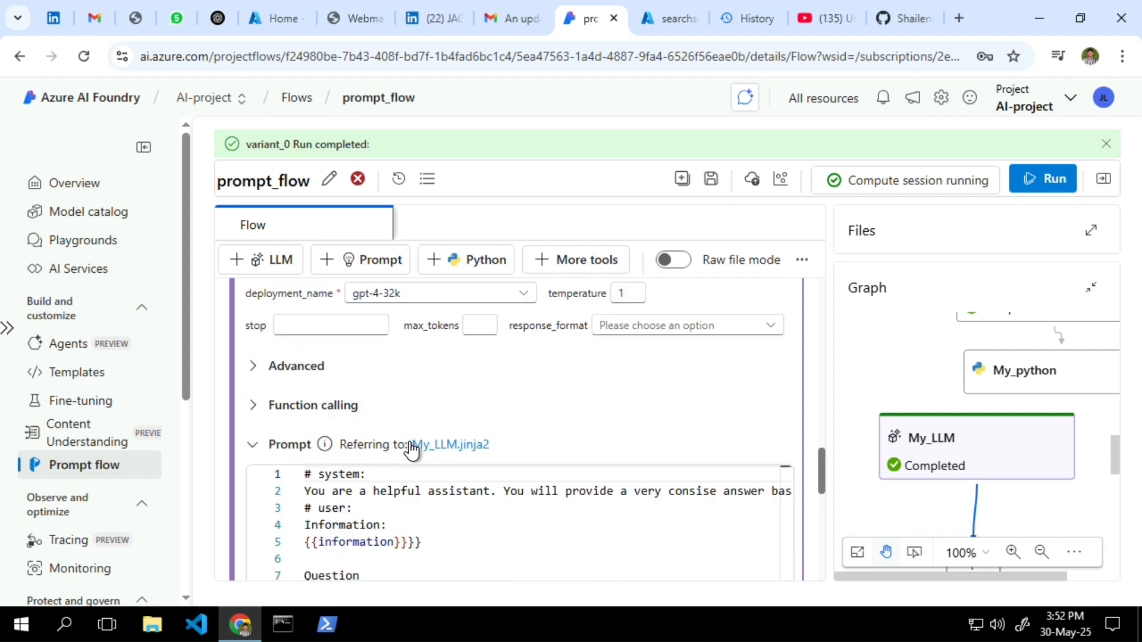
scroll(410, 450, up, 5)
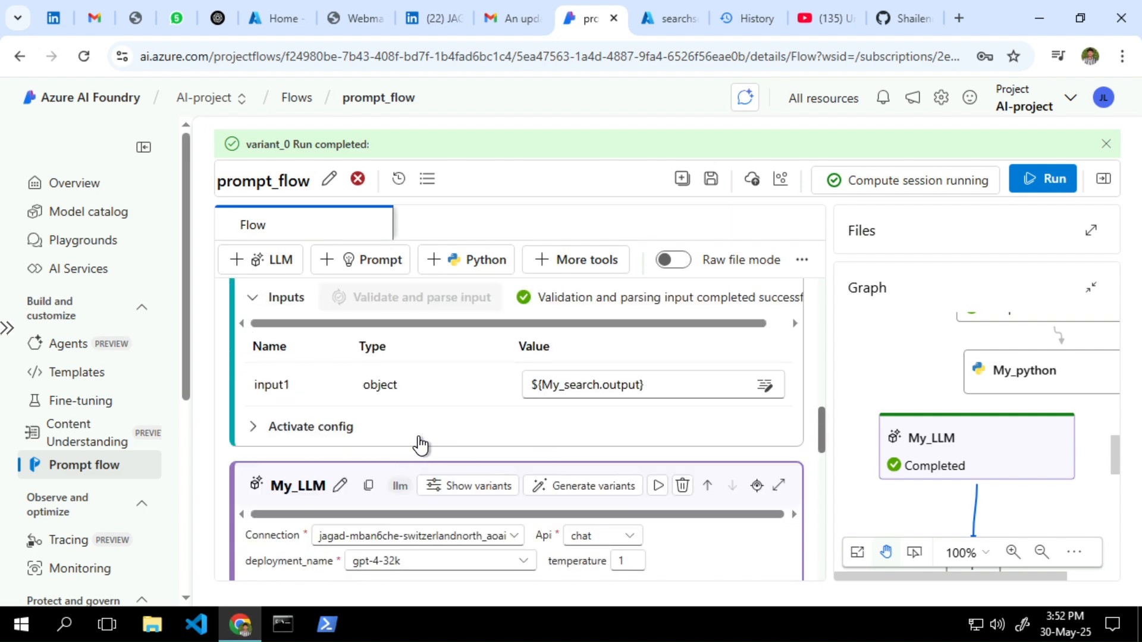
scroll(523, 422, up, 3)
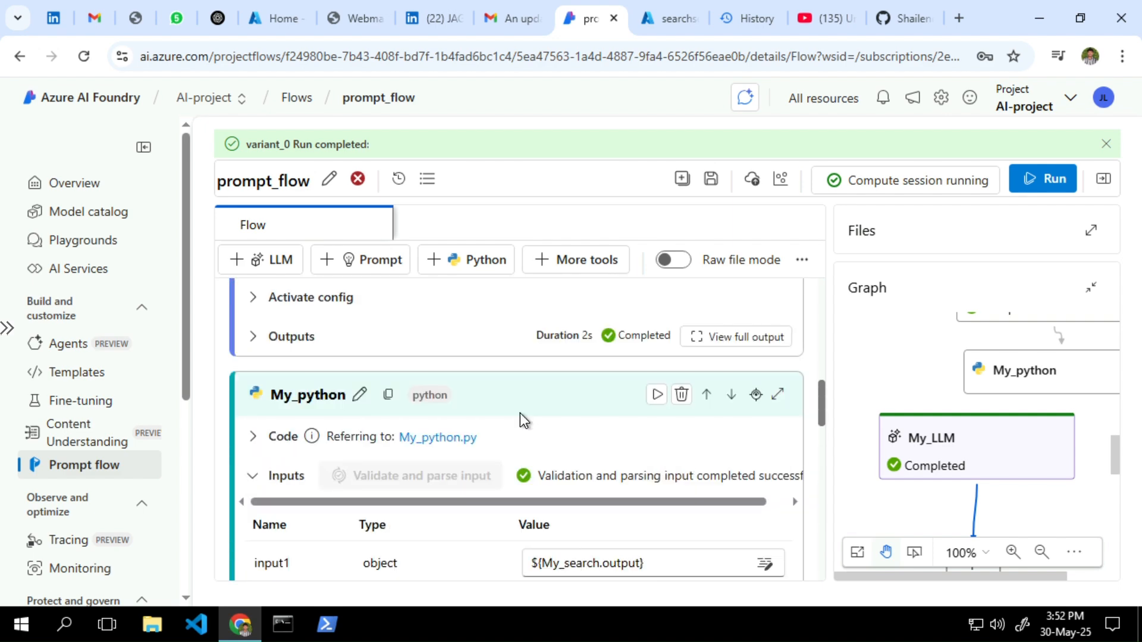
scroll(520, 413, down, 2)
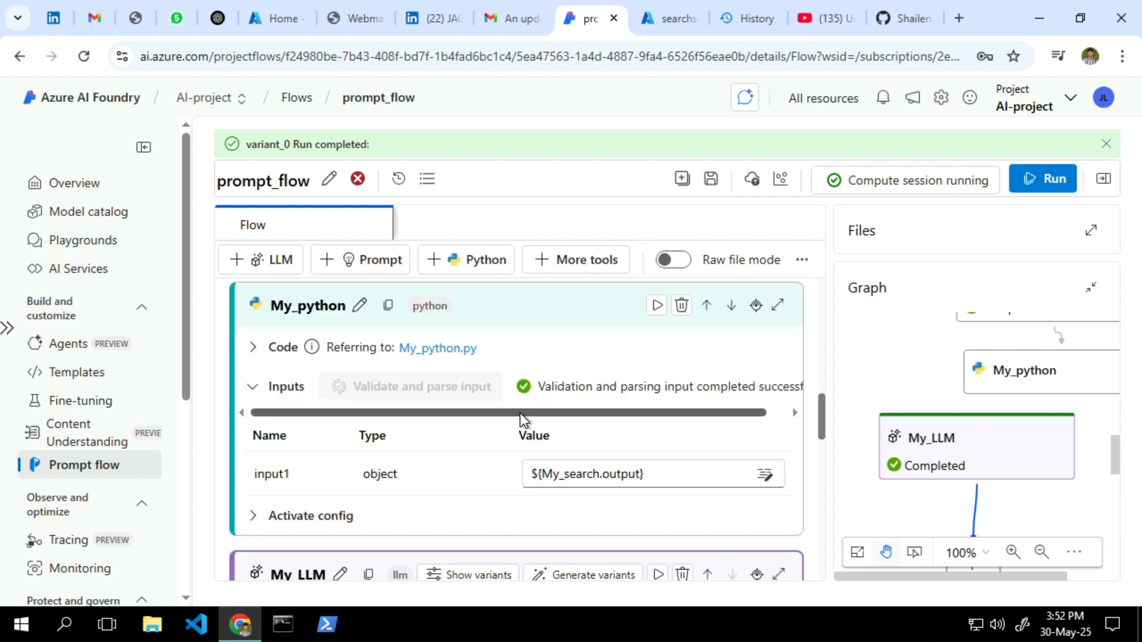
scroll(520, 413, down, 2)
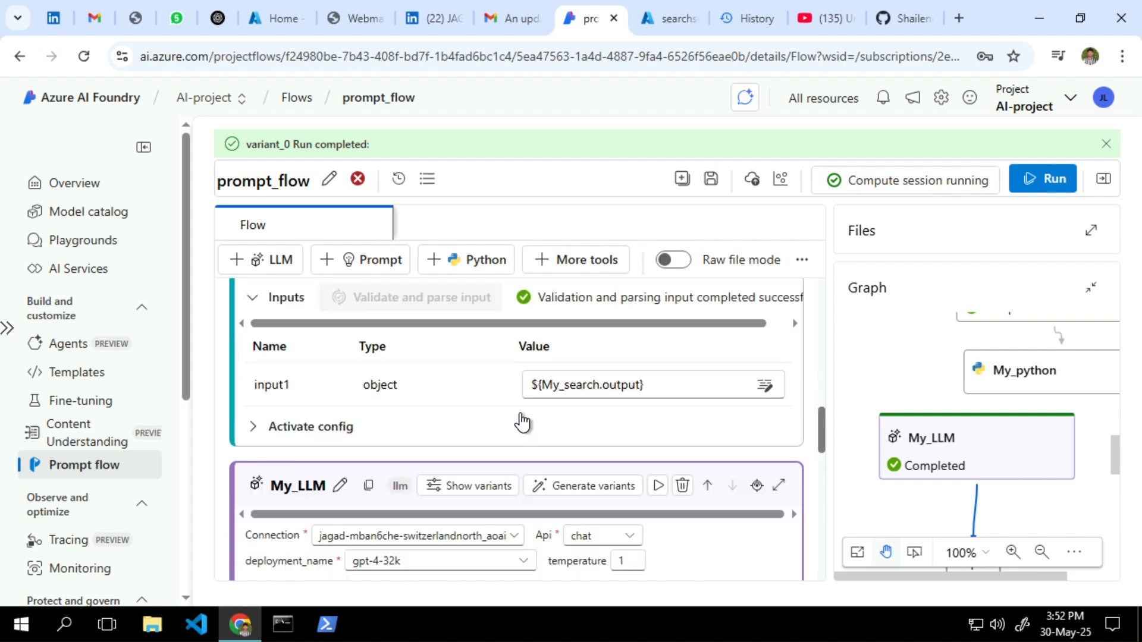
Show and then hide My_python's activation condition
click(293, 439)
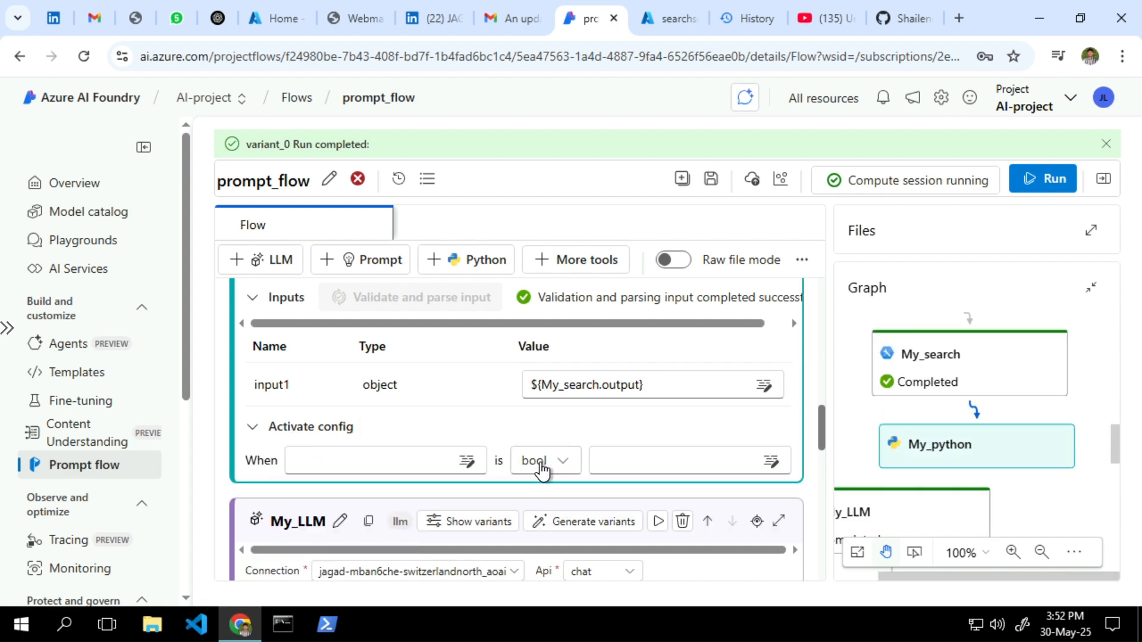
click(279, 430)
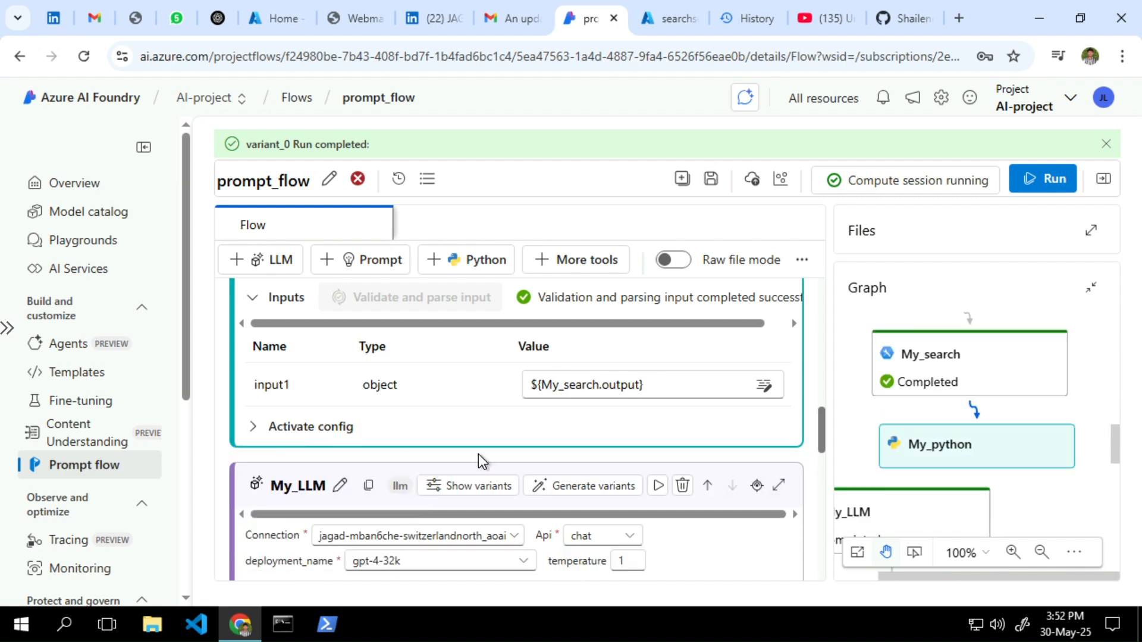
scroll(478, 454, down, 2)
Open My_LLM's variants and try the other OpenAI connection and its deployments
click(470, 397)
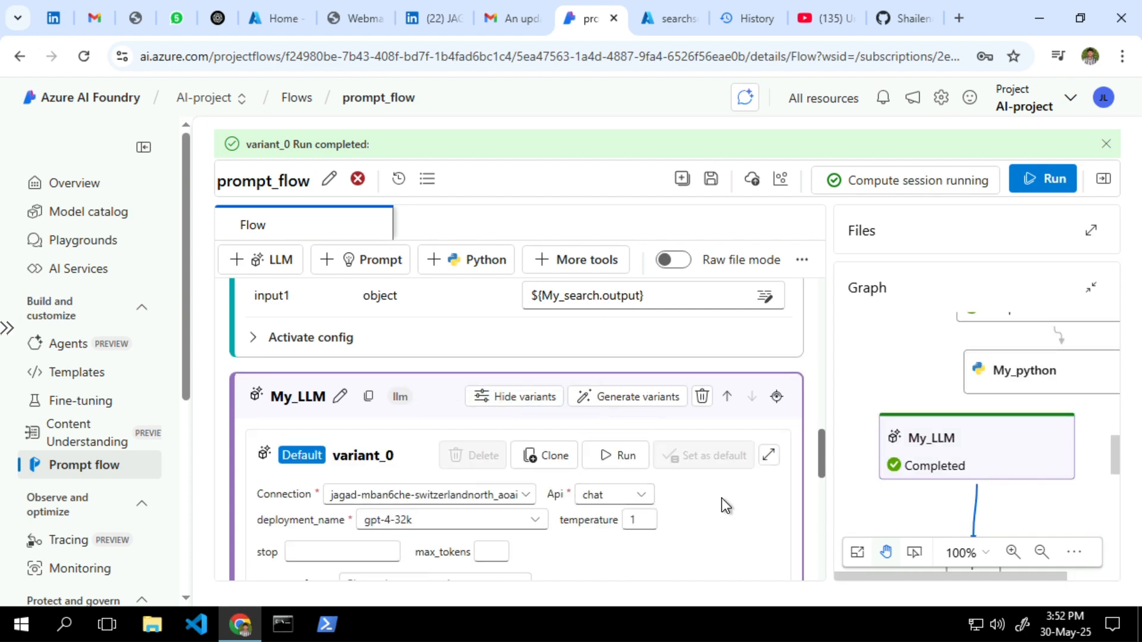
scroll(722, 497, down, 2)
scroll(722, 506, down, 2)
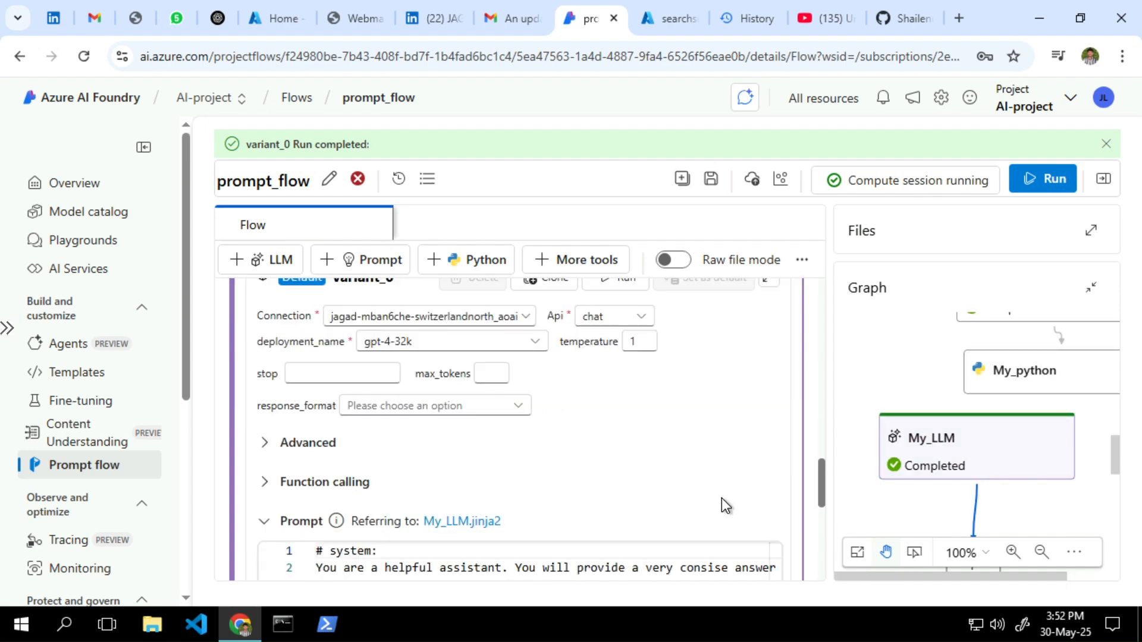
click(458, 325)
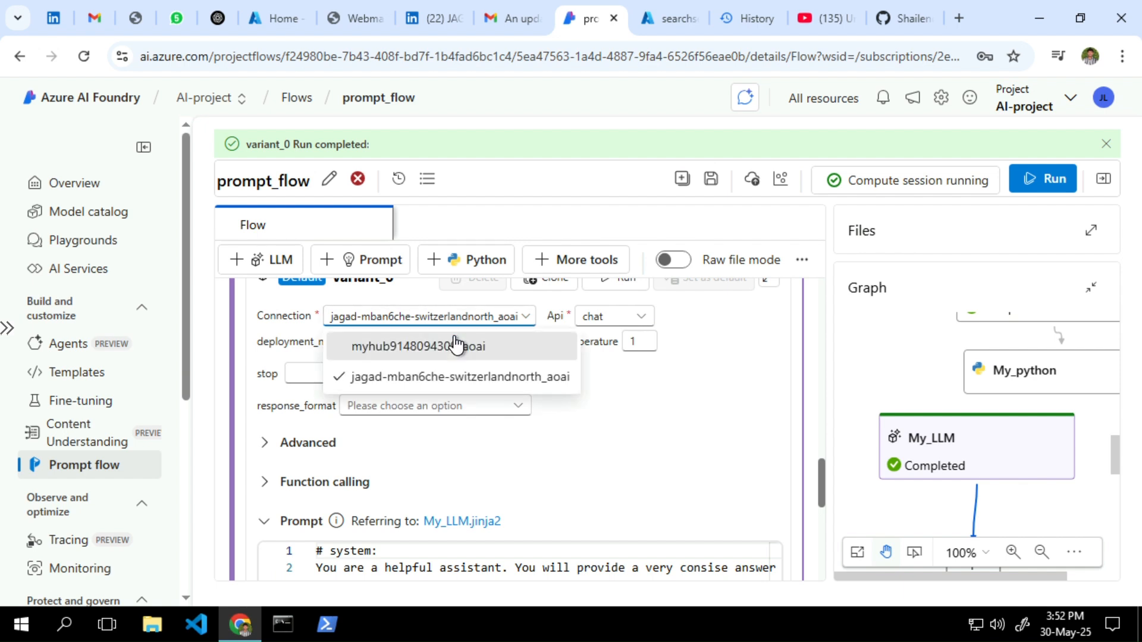
click(456, 345)
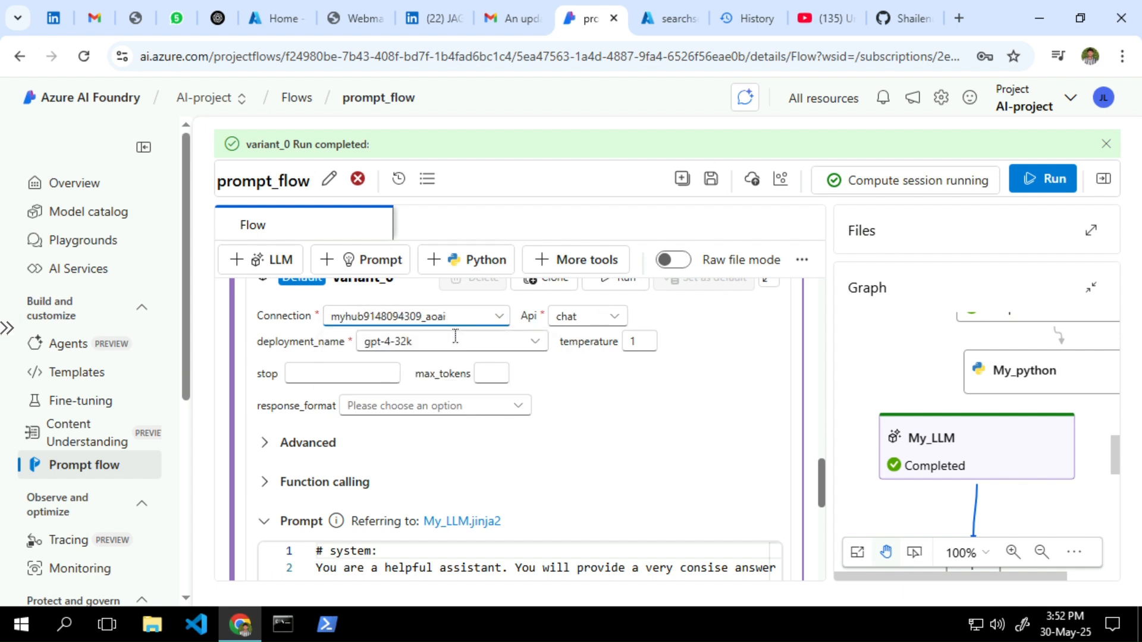
click(512, 342)
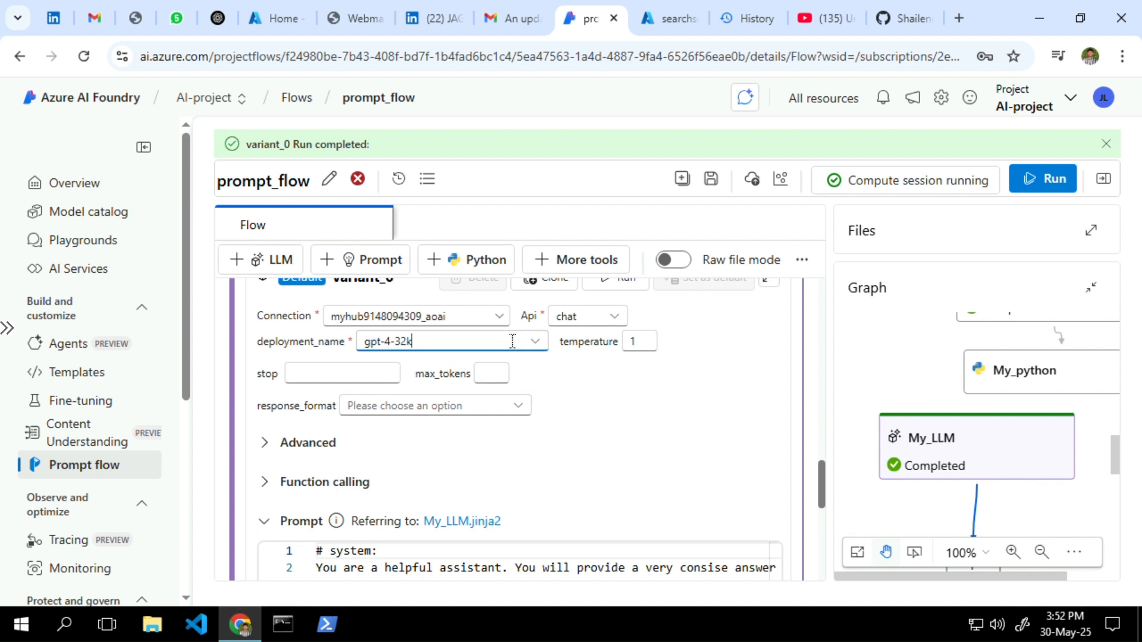
click(544, 344)
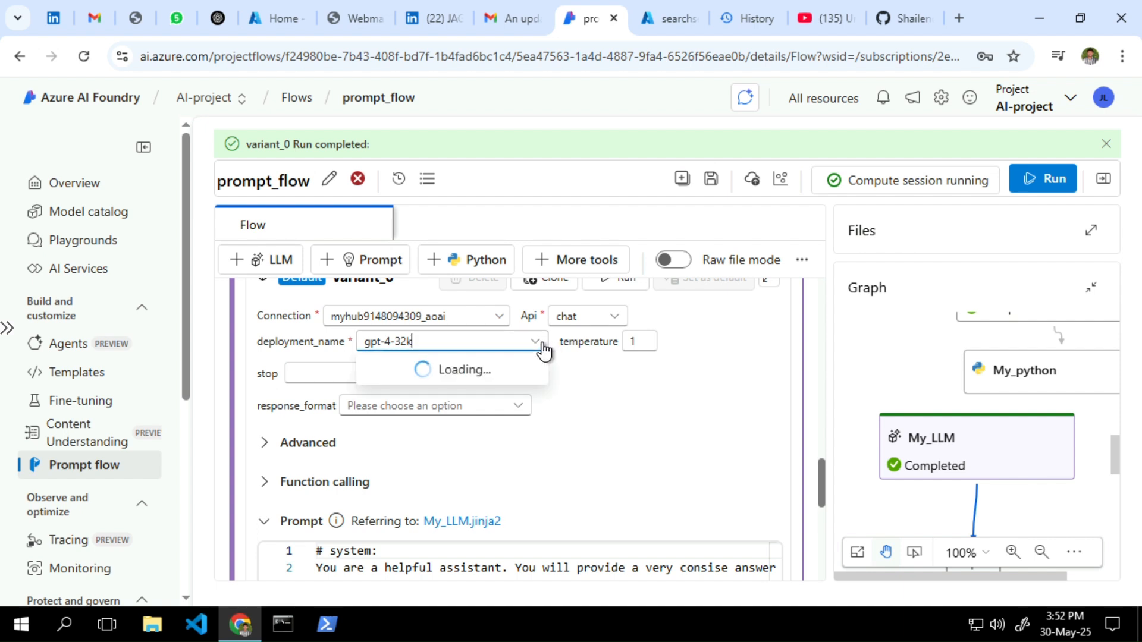
Switch My_LLM back to its original connection with the gpt-4-32k deployment
click(476, 324)
click(448, 379)
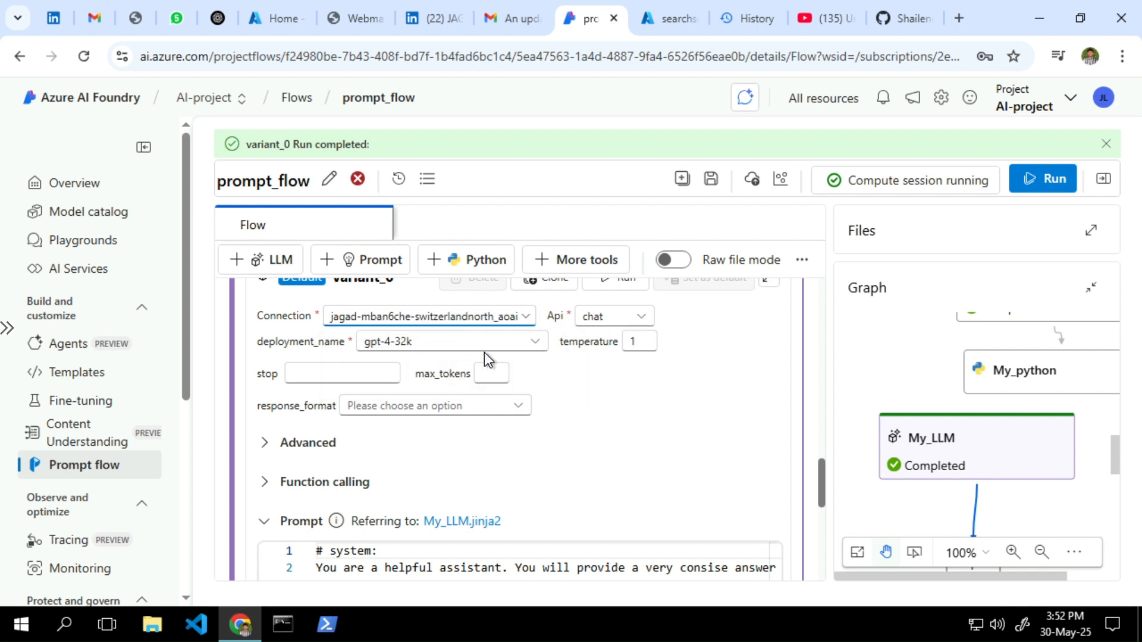
click(498, 344)
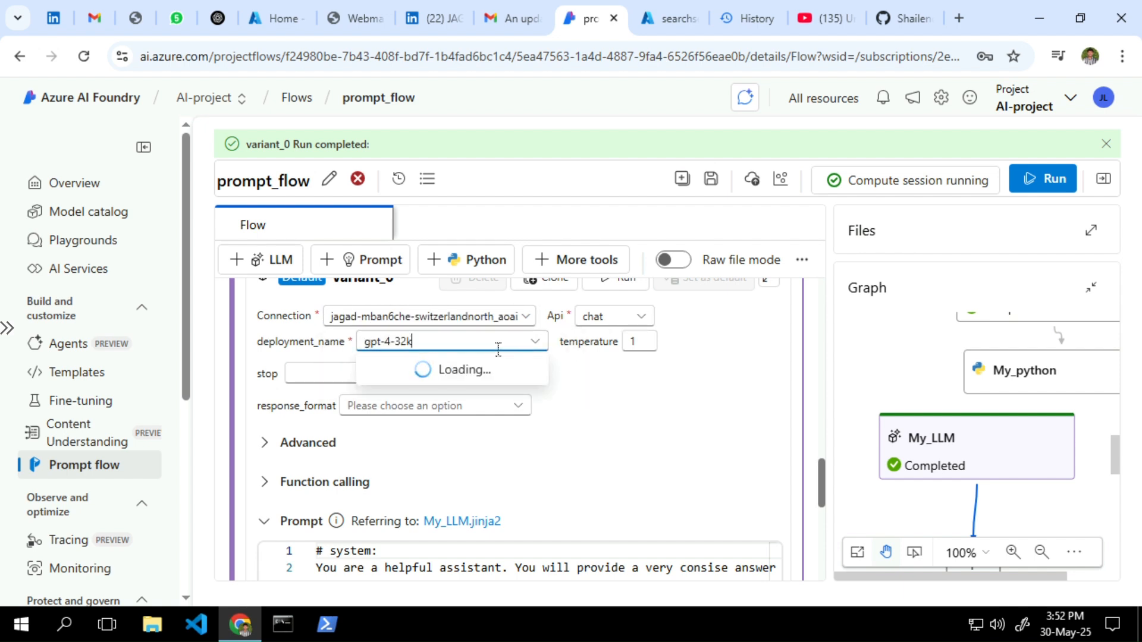
click(622, 404)
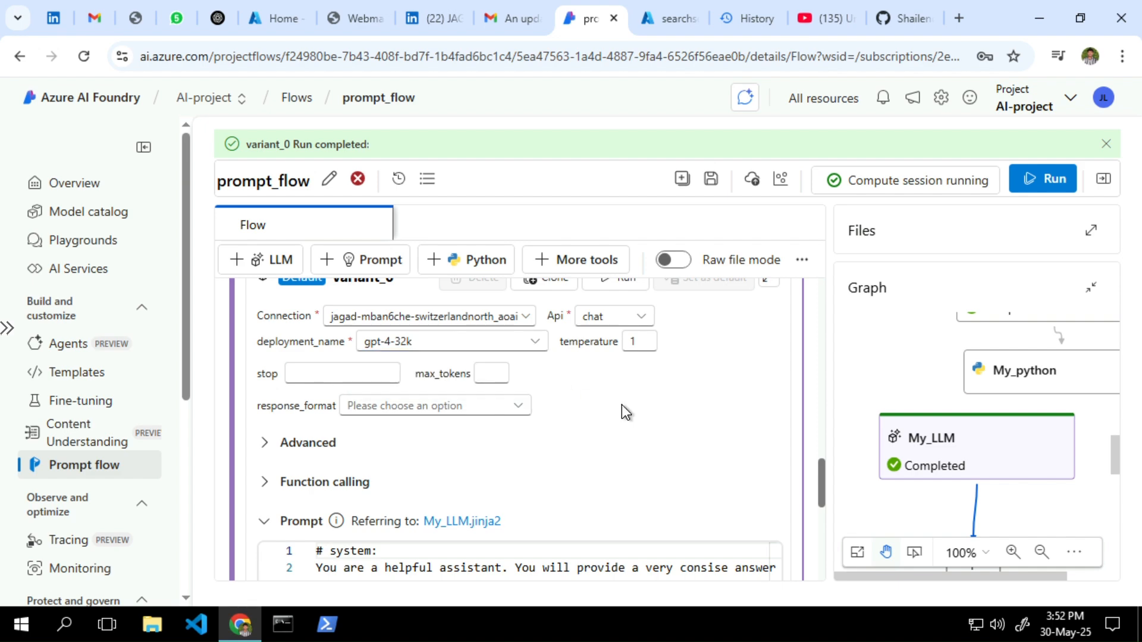
Check the temperature of 1 and scroll to the prompt's empty Inputs section
click(642, 344)
scroll(615, 416, down, 2)
scroll(404, 421, down, 1)
scroll(406, 420, down, 2)
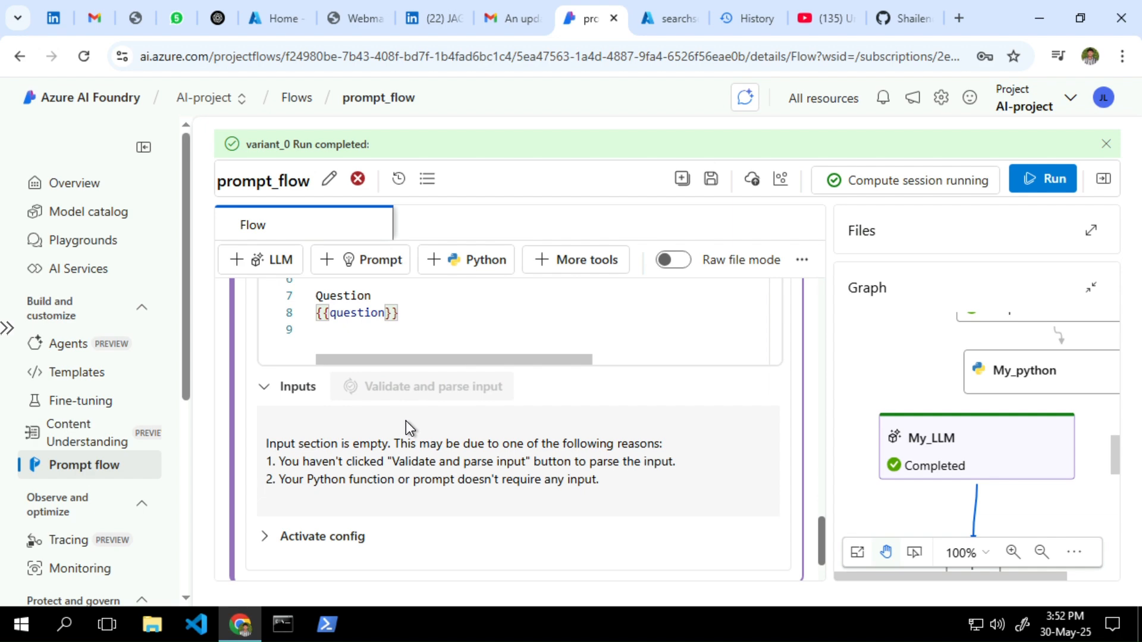
scroll(433, 528, down, 2)
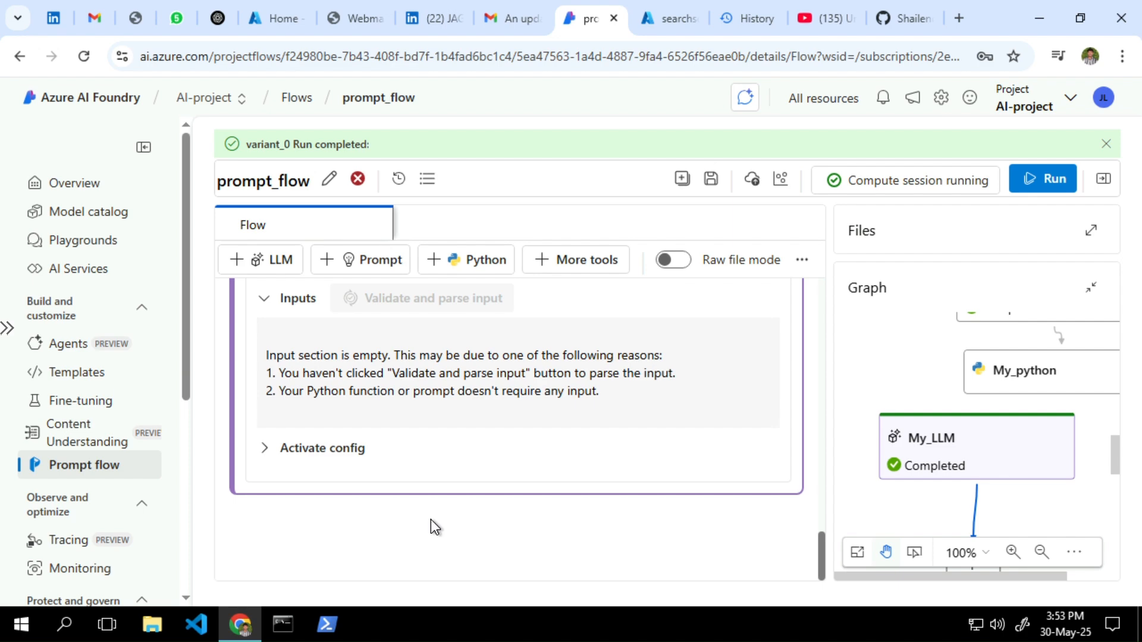
Highlight the message explaining why My_LLM's Inputs section is empty
scroll(430, 519, up, 4)
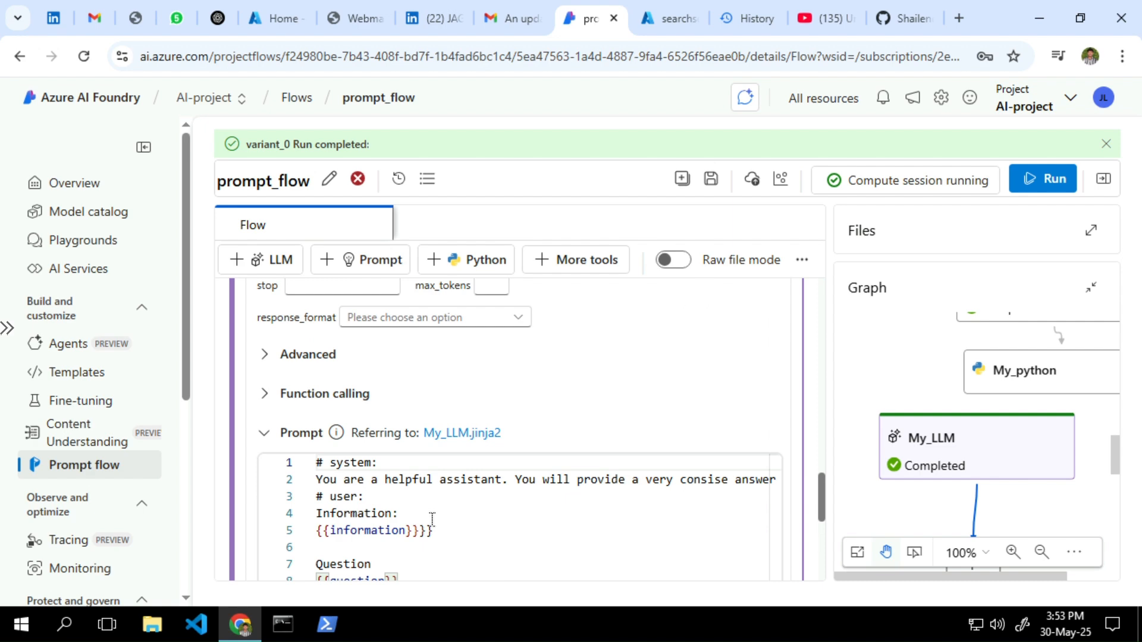
scroll(433, 527, up, 5)
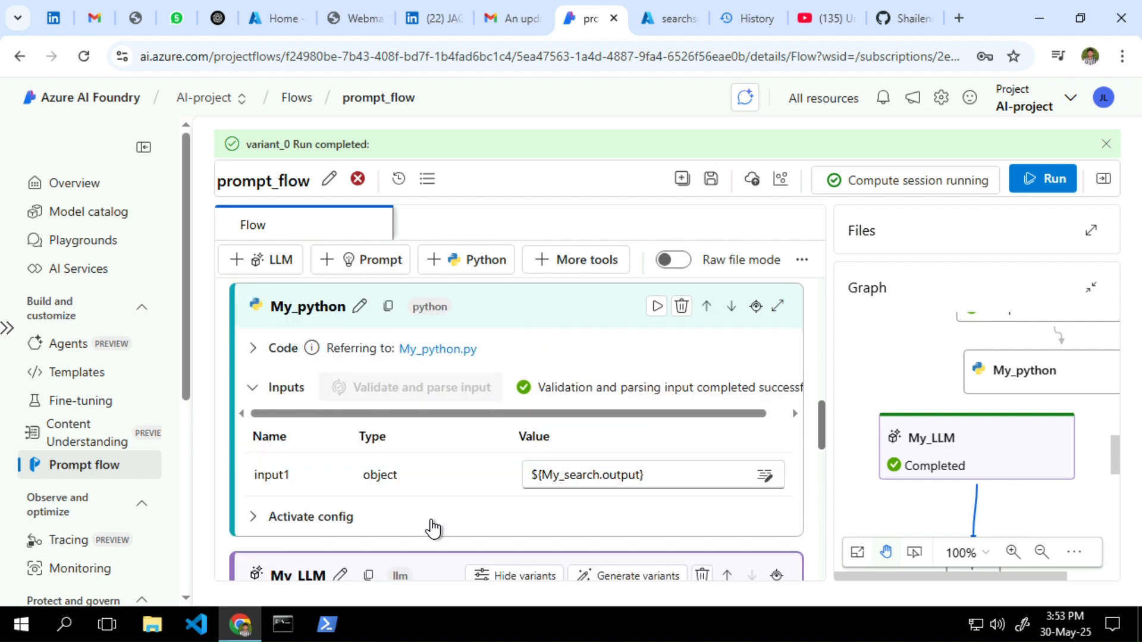
scroll(497, 461, down, 10)
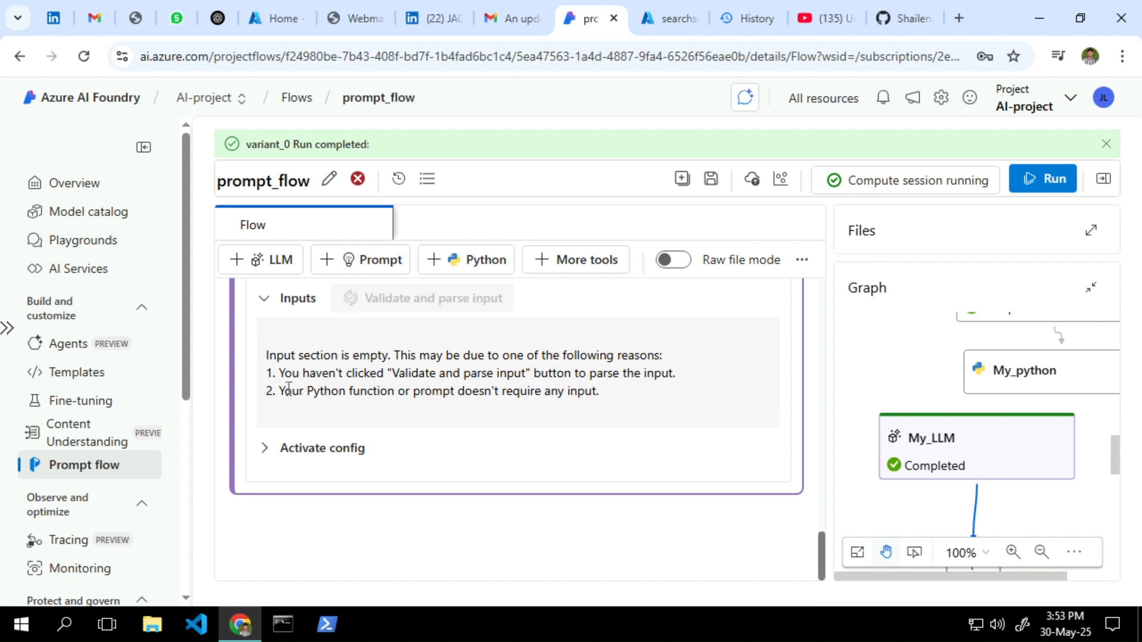
drag(289, 388, 510, 391)
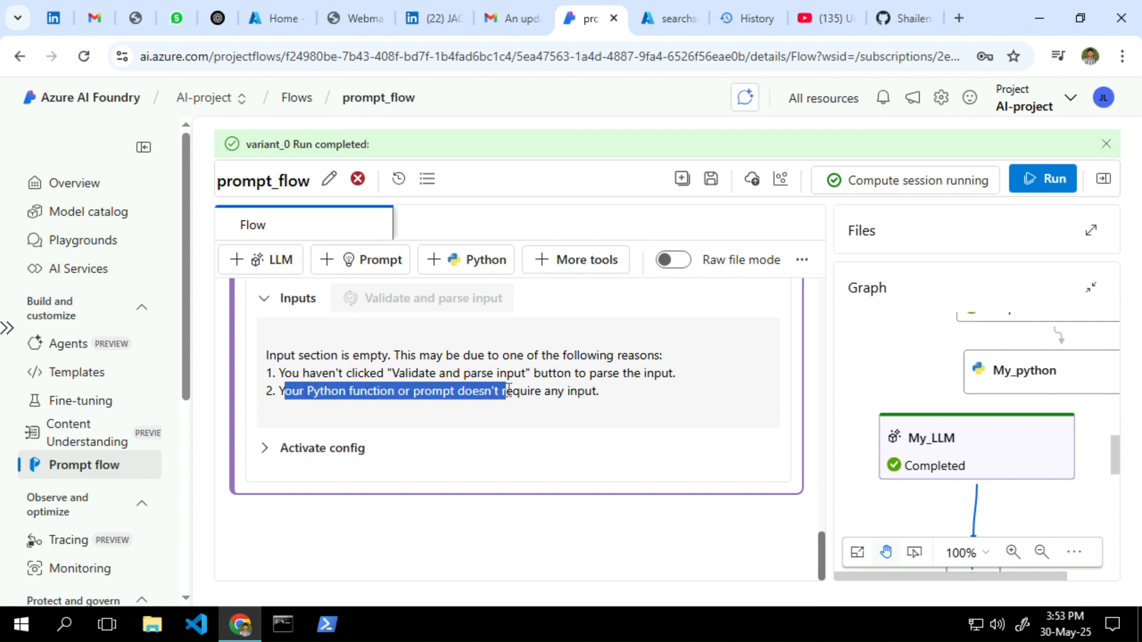
click(566, 393)
Open the value suggestion list for My_python's input1
scroll(566, 394, up, 10)
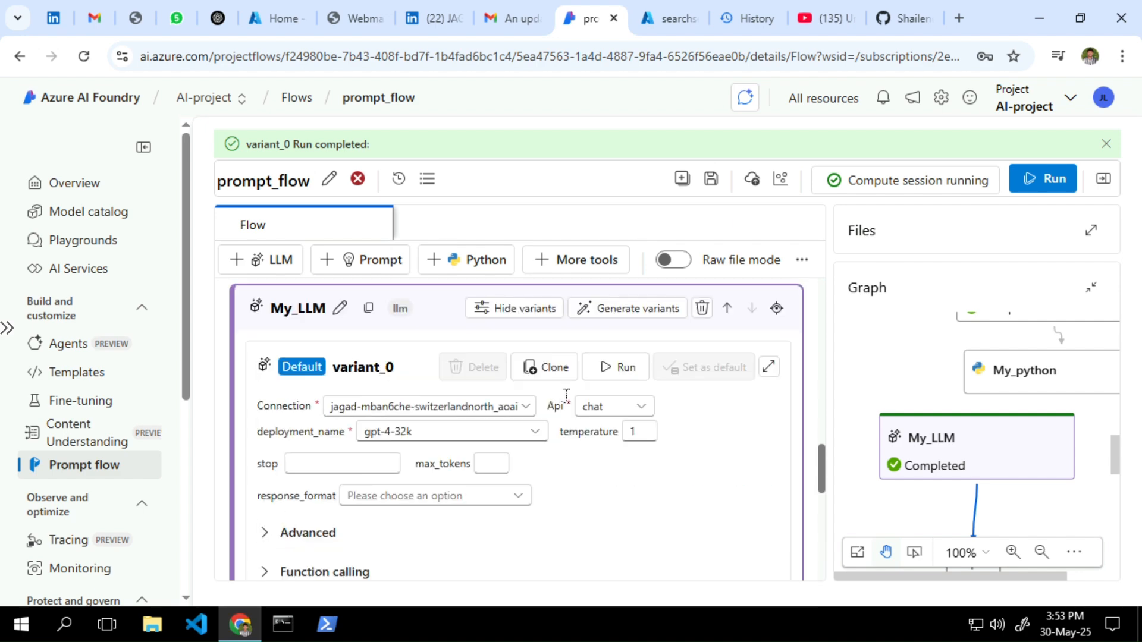
scroll(567, 395, up, 3)
scroll(566, 395, down, 10)
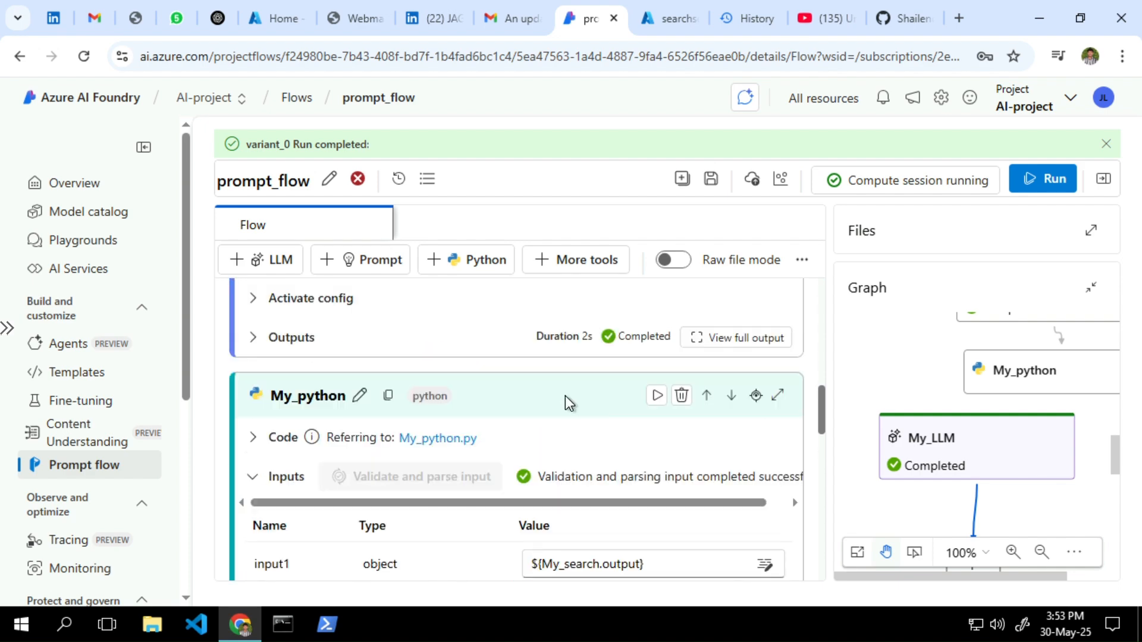
scroll(565, 395, down, 3)
click(682, 381)
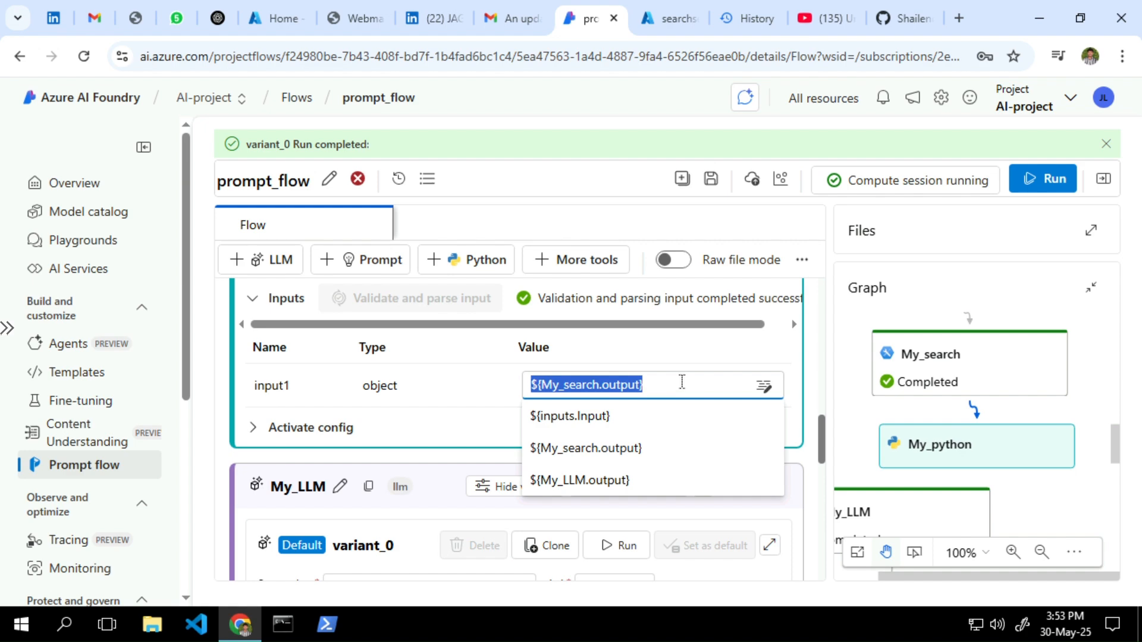
Set My_python's input1 to ${inputs.Input} and return to its Value field
click(613, 417)
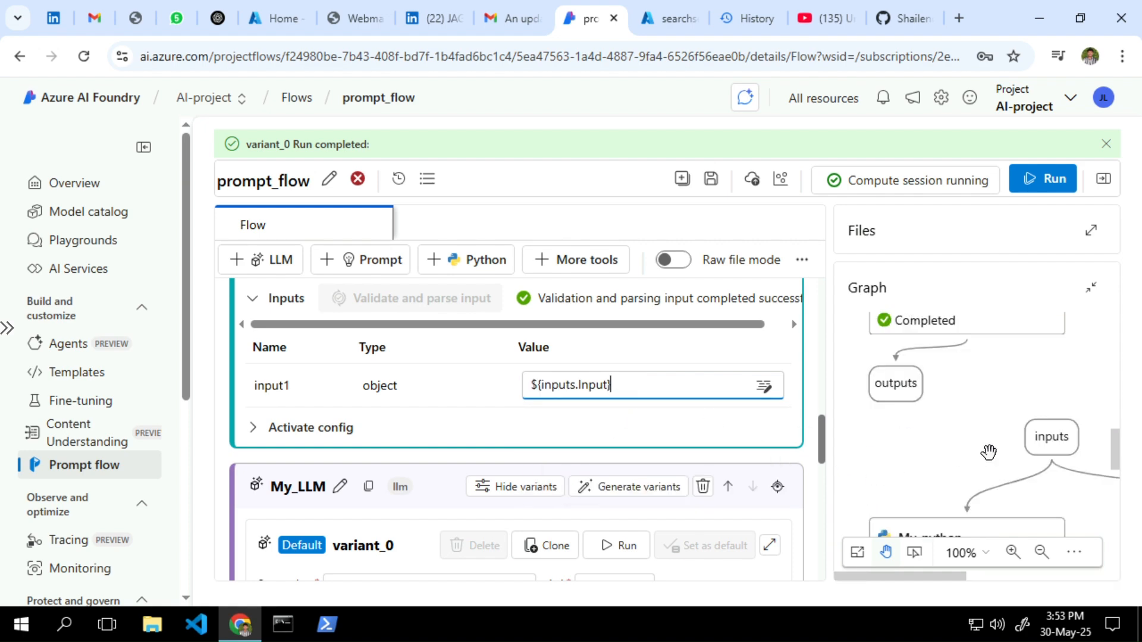
scroll(989, 452, down, 2)
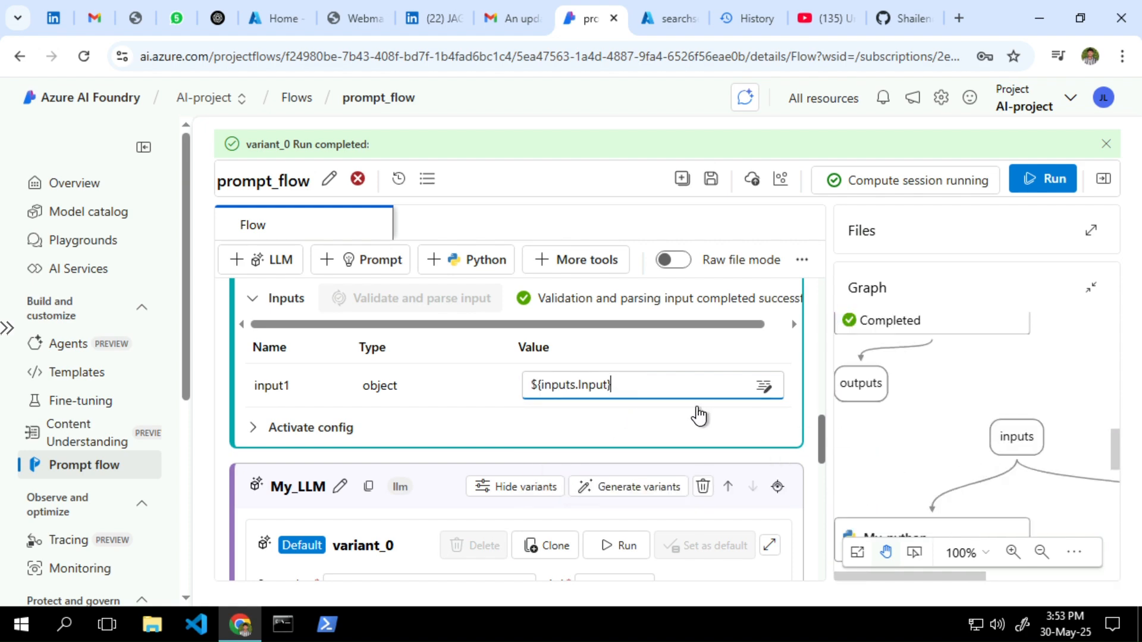
scroll(673, 402, down, 15)
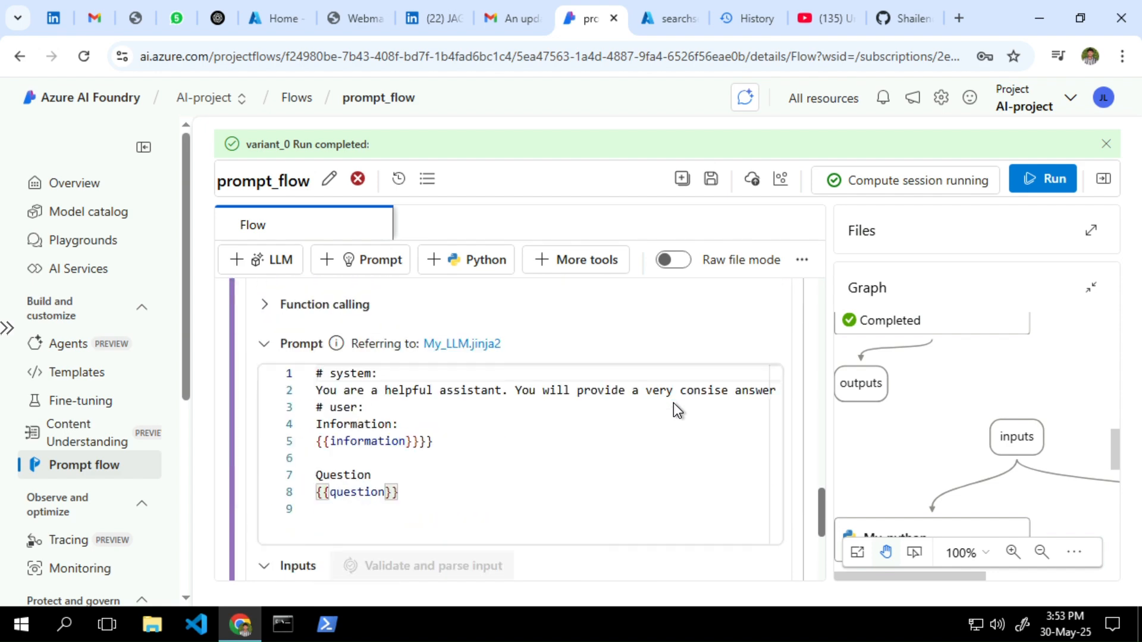
scroll(534, 389, up, 10)
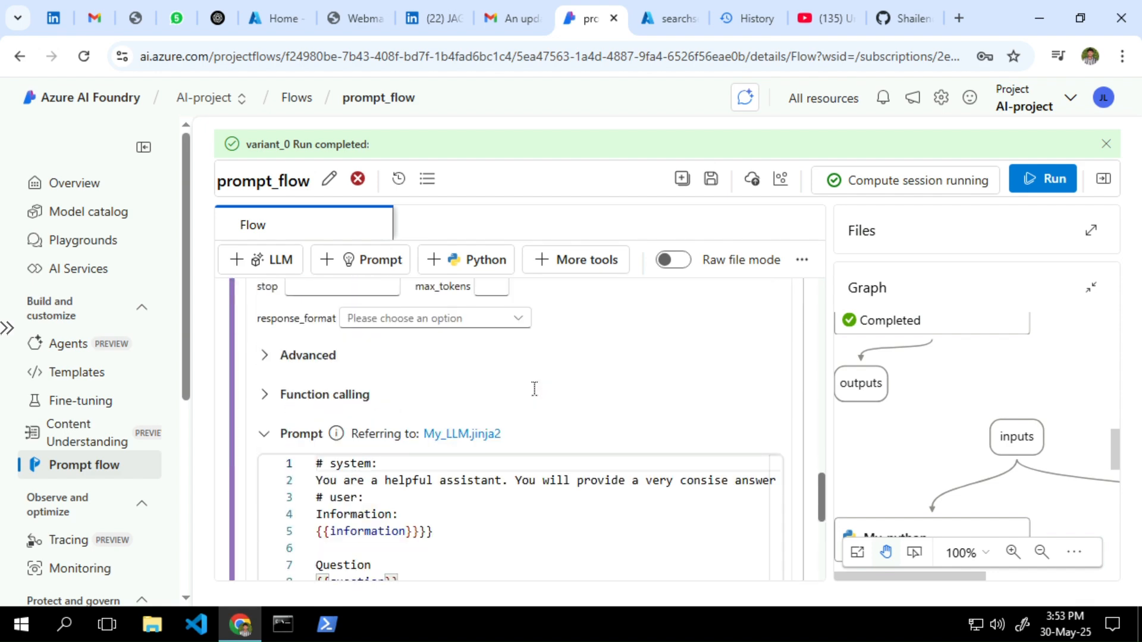
scroll(534, 388, up, 3)
click(612, 397)
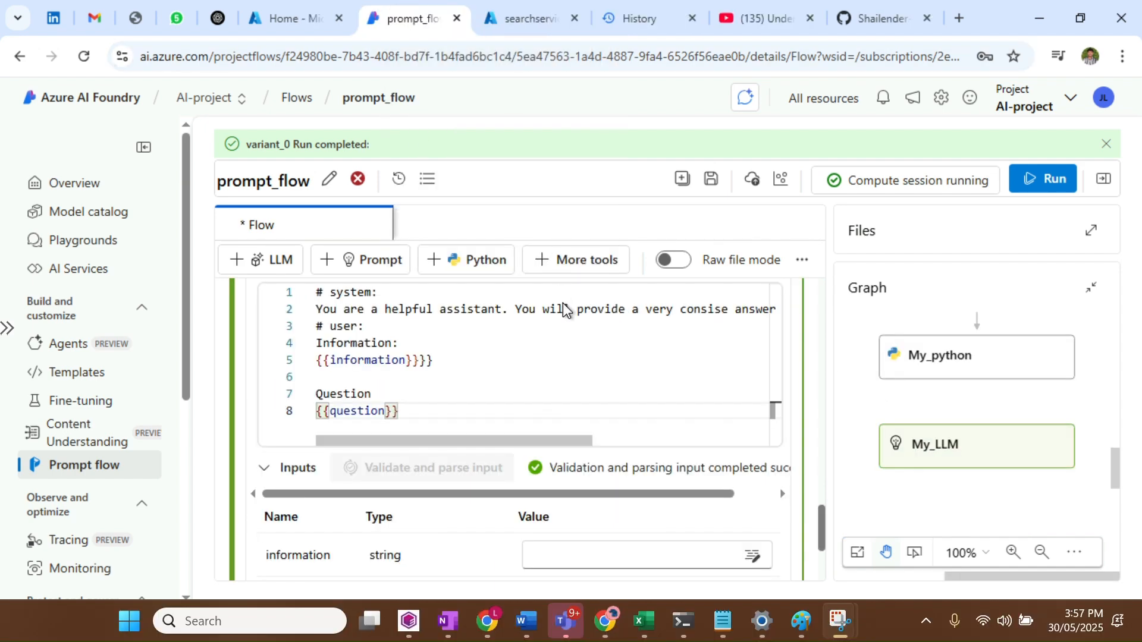
Delete the My_LLM step from the flow and confirm the deletion
scroll(563, 306, up, 6)
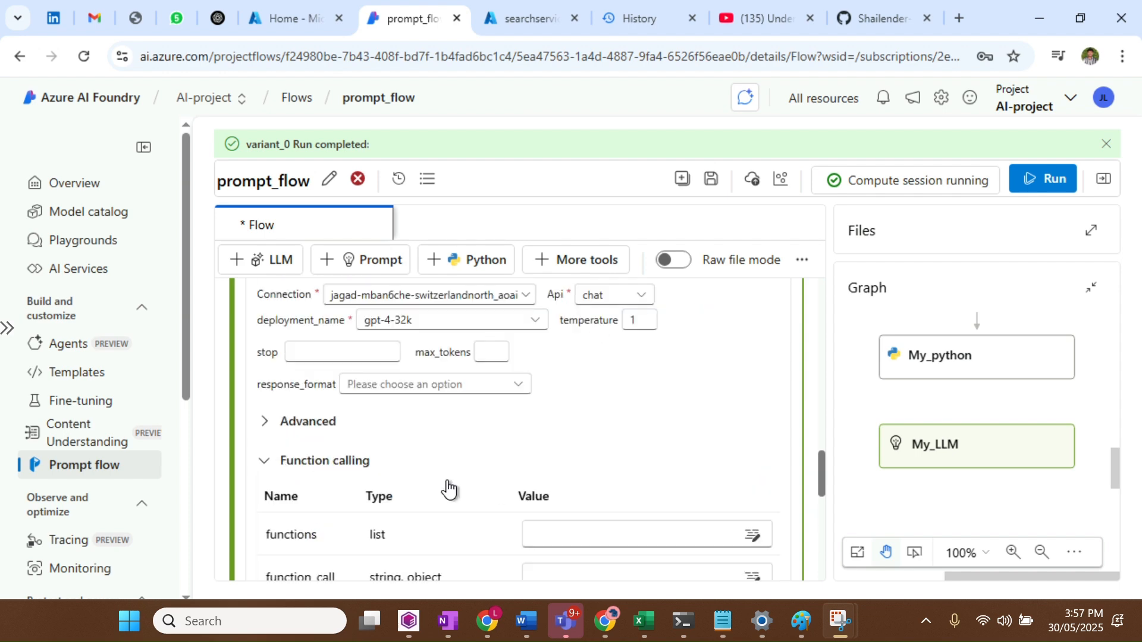
scroll(449, 483, up, 4)
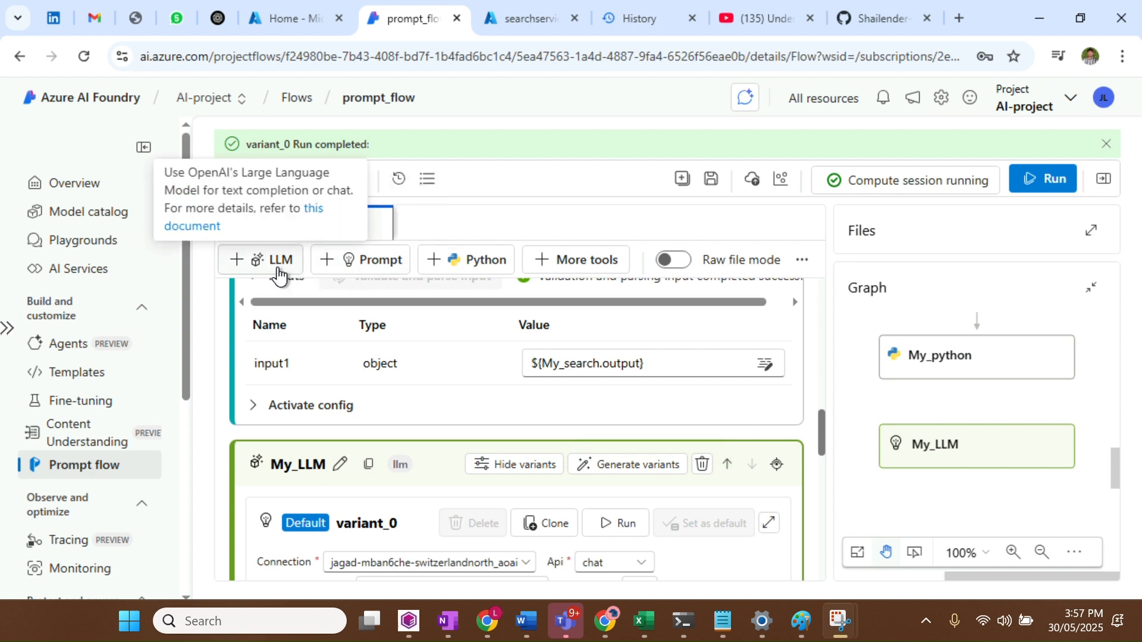
click(702, 464)
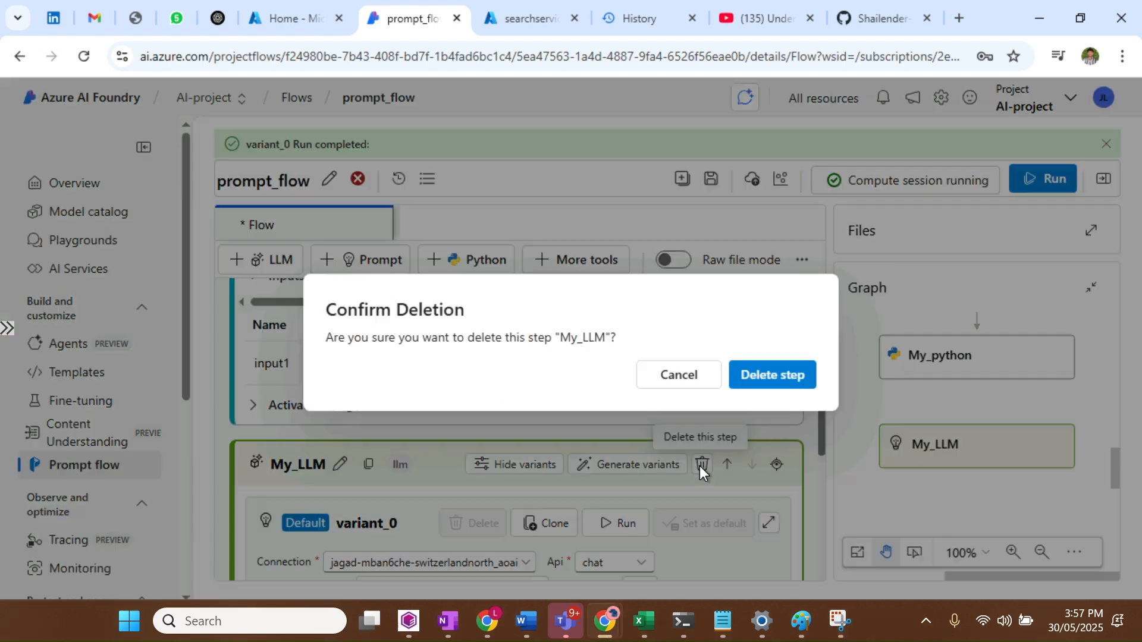
click(768, 380)
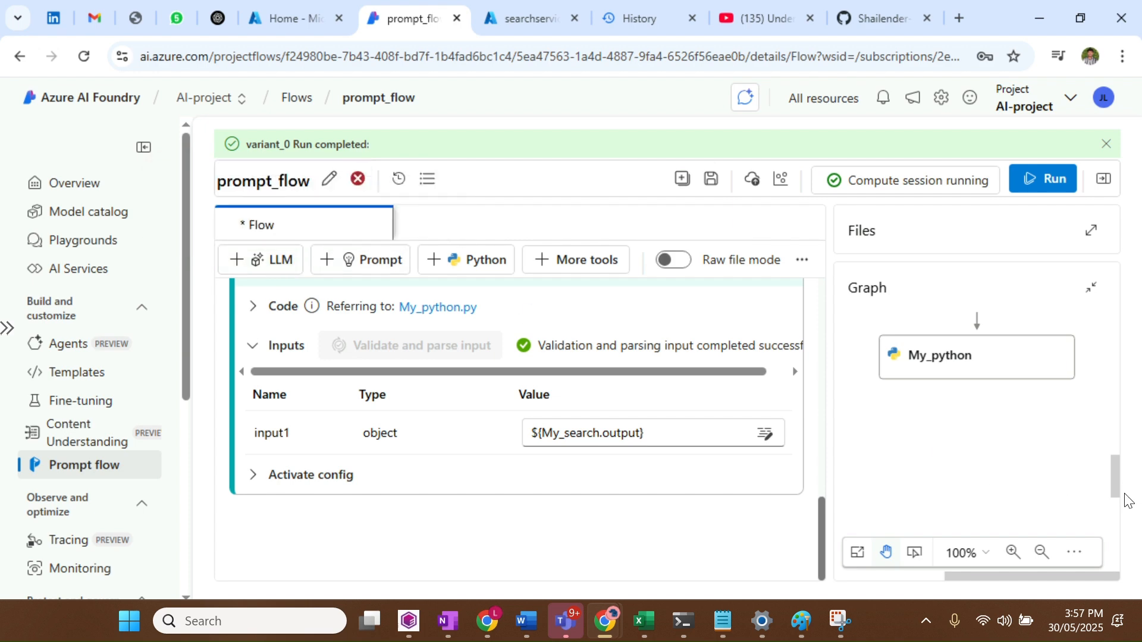
Expand My_python's Code section and read through the code returning each search result's text
mouse_move(1118, 492)
mouse_down()
mouse_move(1118, 455)
mouse_move(1114, 472)
mouse_up()
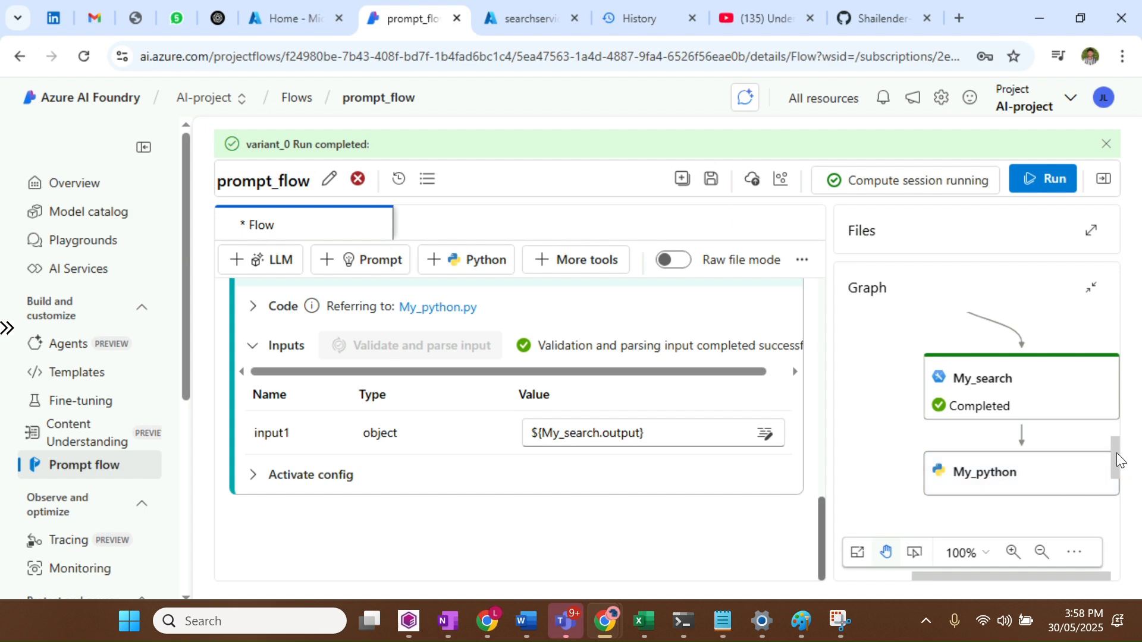
scroll(1121, 459, down, 2)
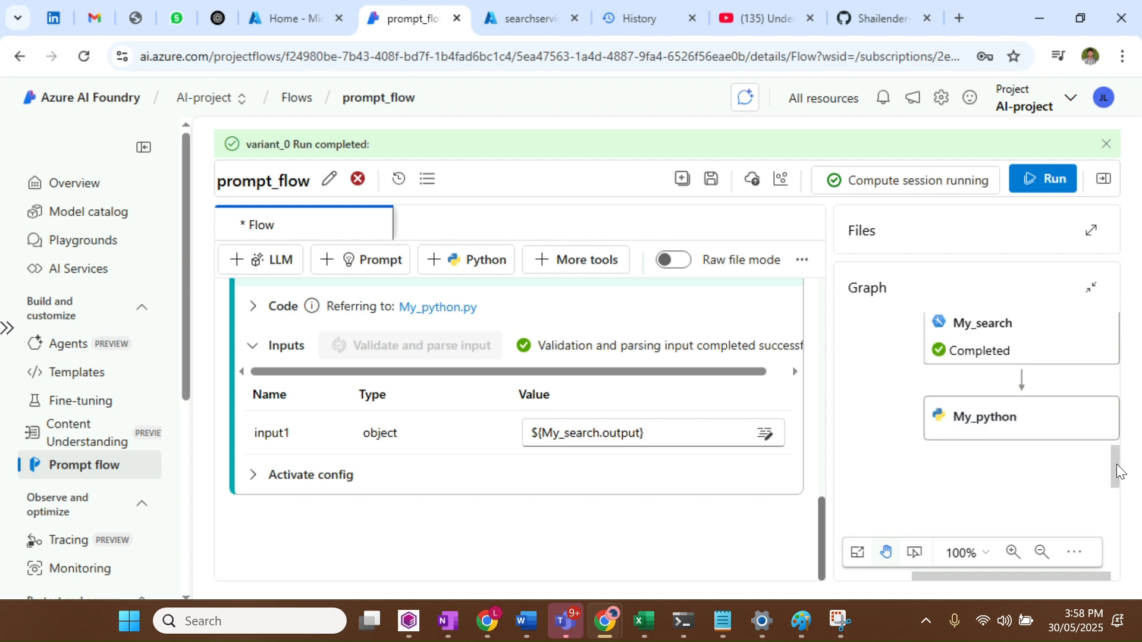
scroll(531, 453, up, 3)
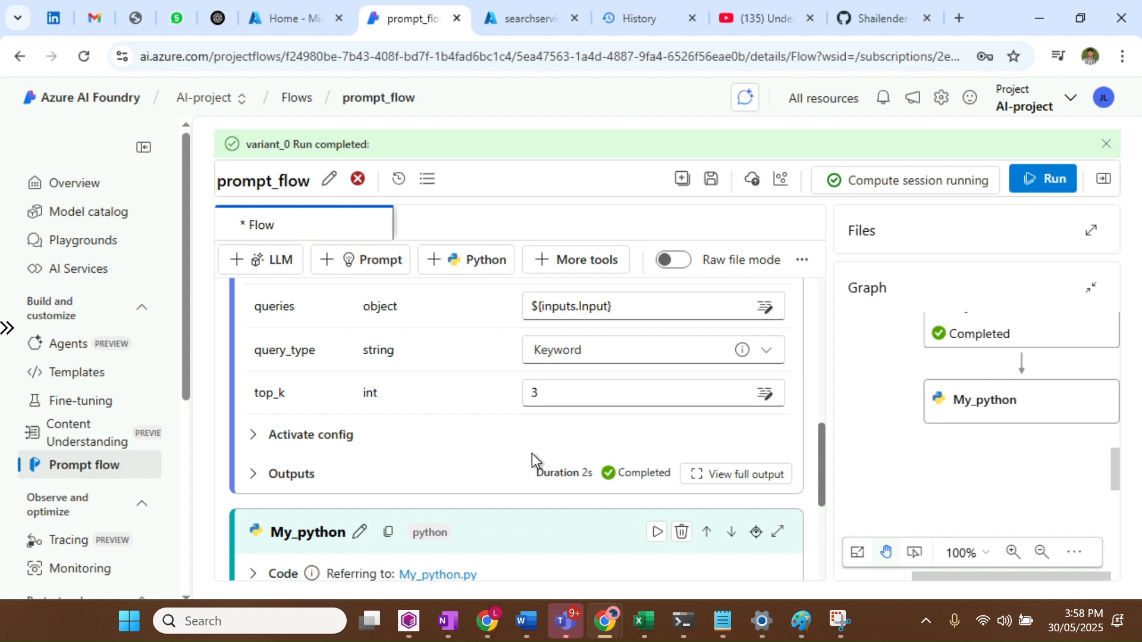
scroll(532, 453, down, 1)
scroll(533, 457, down, 1)
click(254, 397)
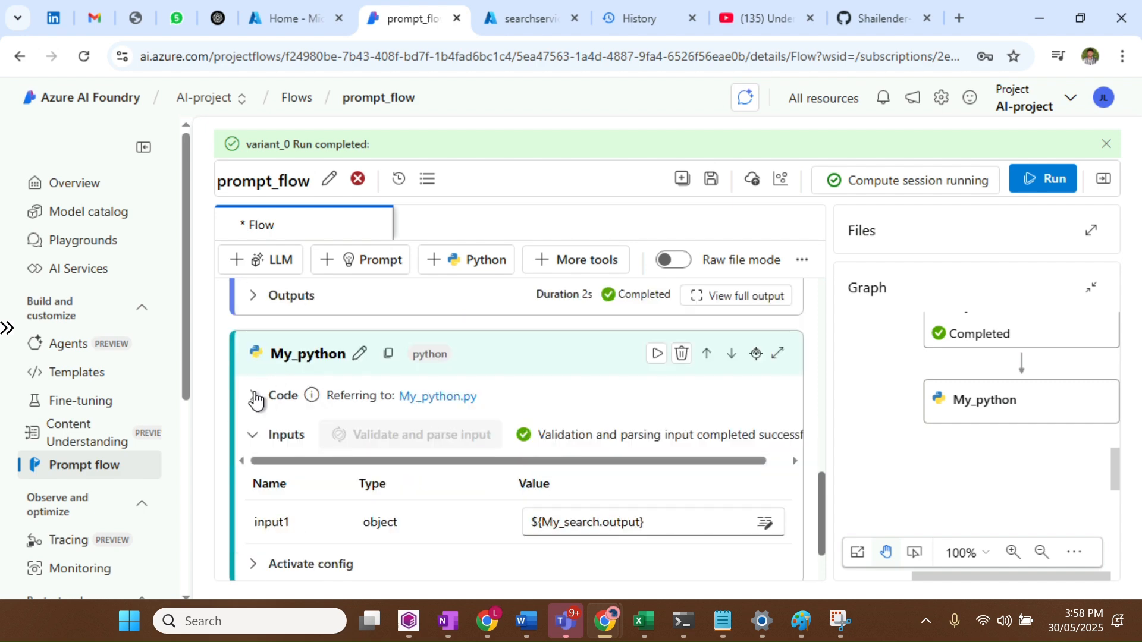
scroll(533, 421, down, 2)
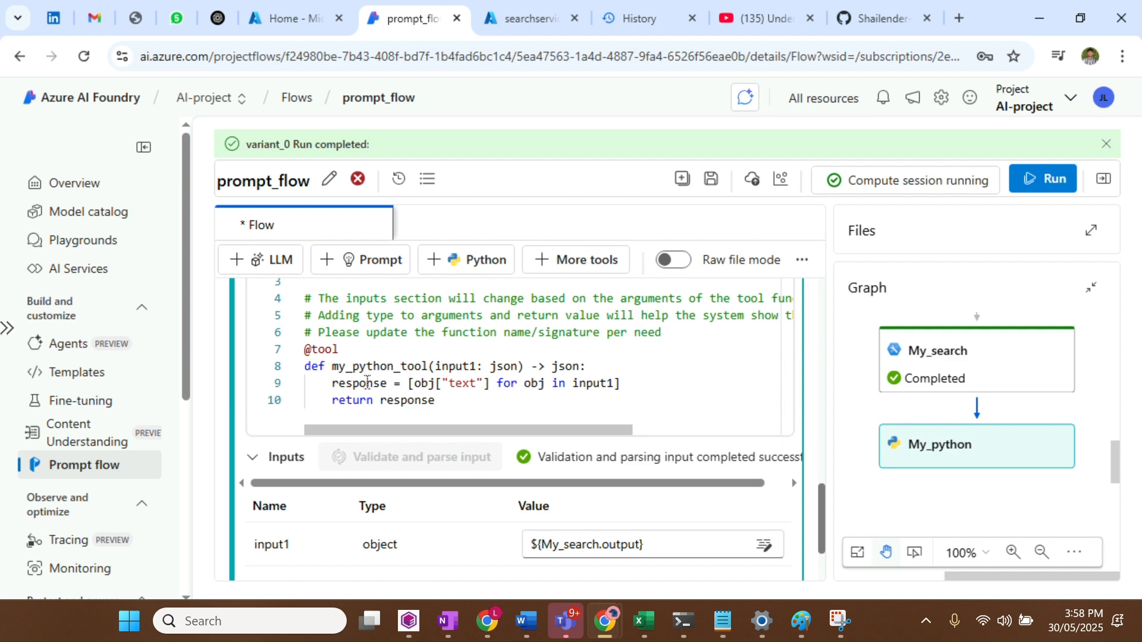
scroll(498, 382, down, 1)
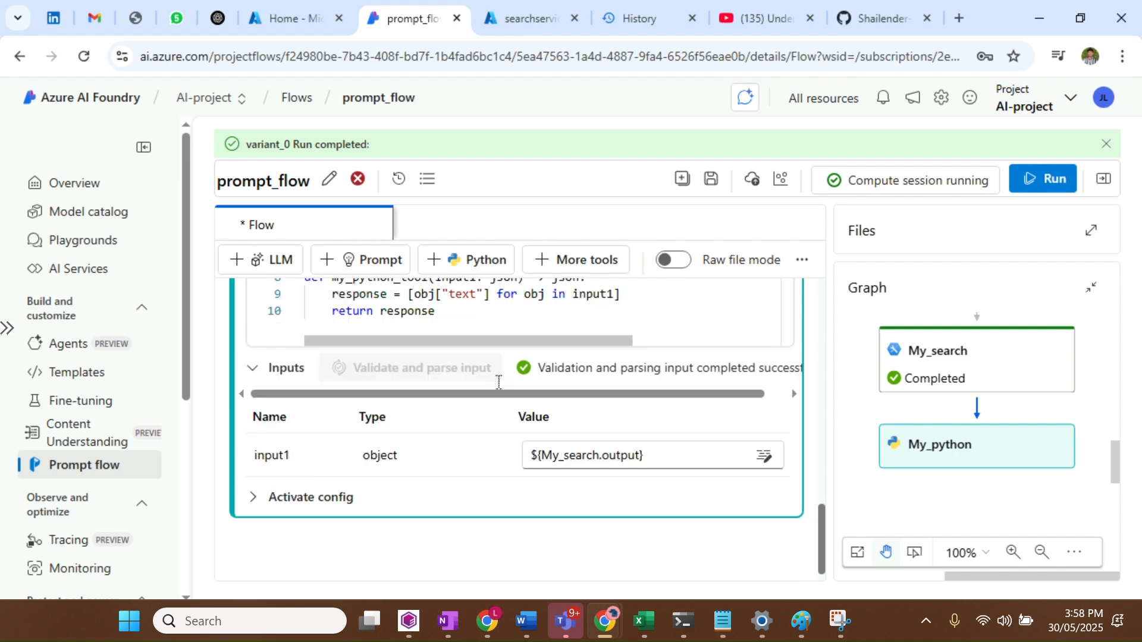
scroll(499, 380, down, 1)
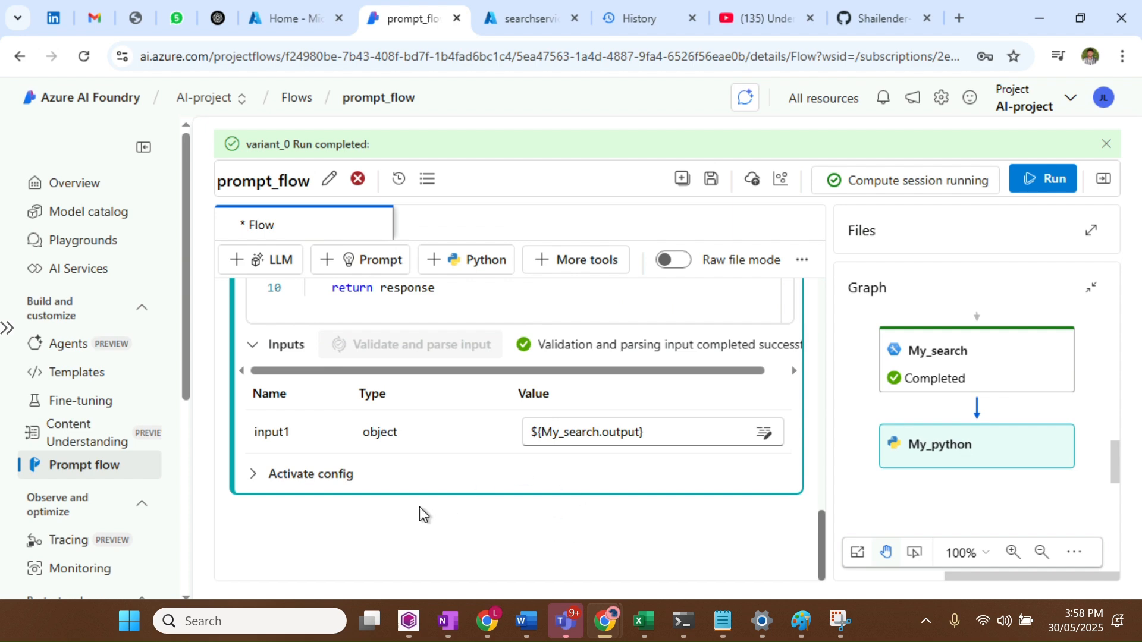
scroll(420, 512, up, 4)
scroll(421, 510, down, 4)
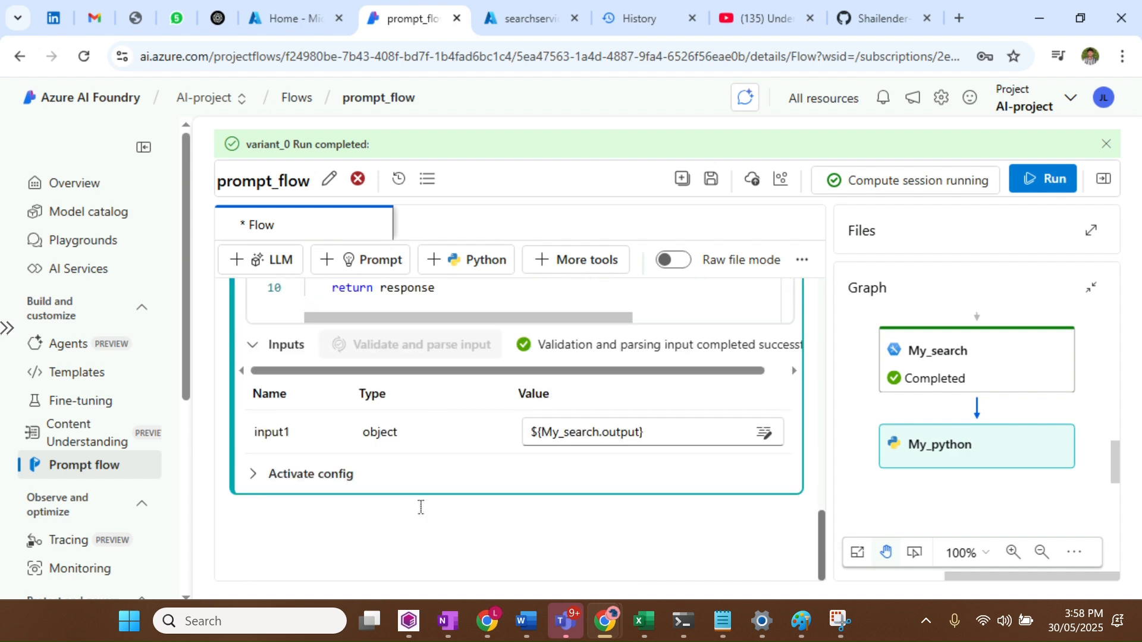
Add an LLM step named MY_LLM using the Switzerland North Azure OpenAI connection and chat API
click(266, 262)
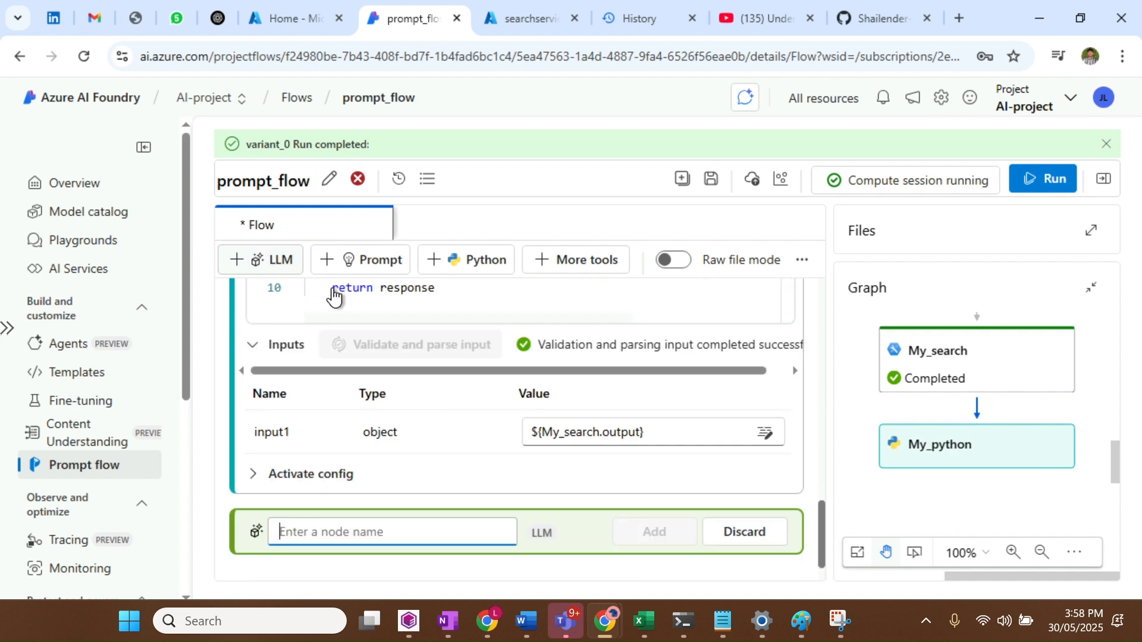
text(MY)
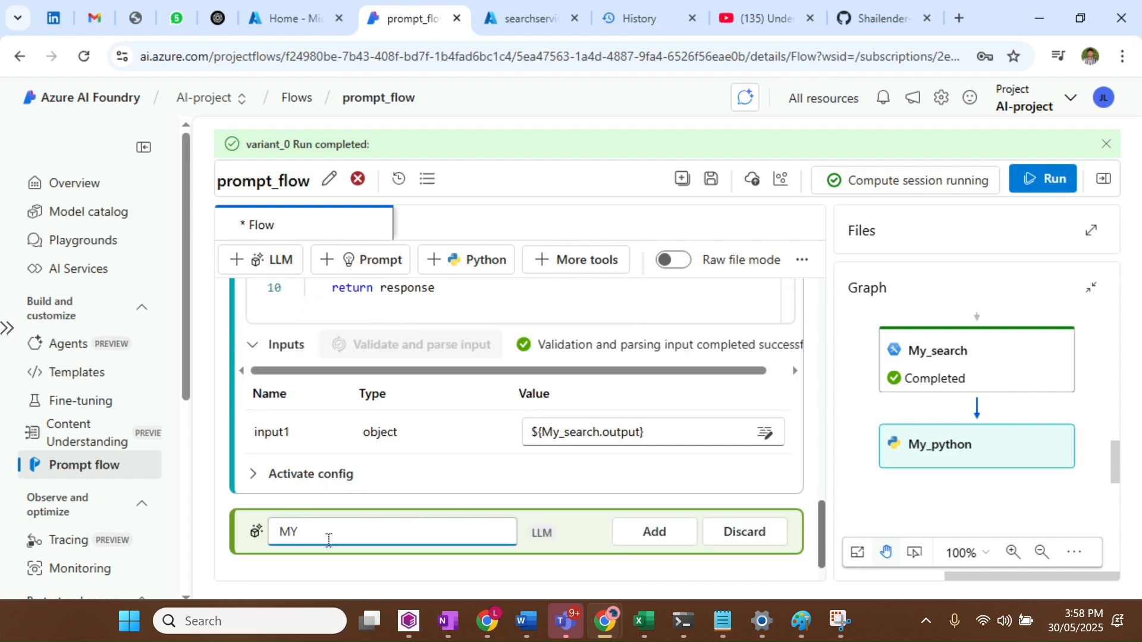
text(_LLM)
click(676, 540)
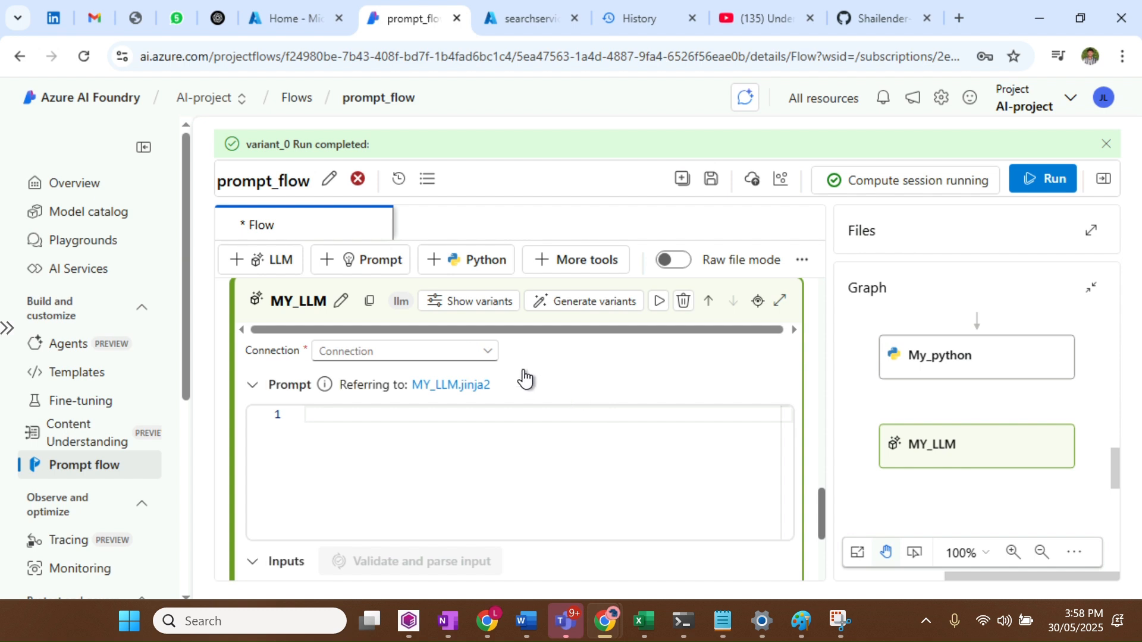
click(467, 359)
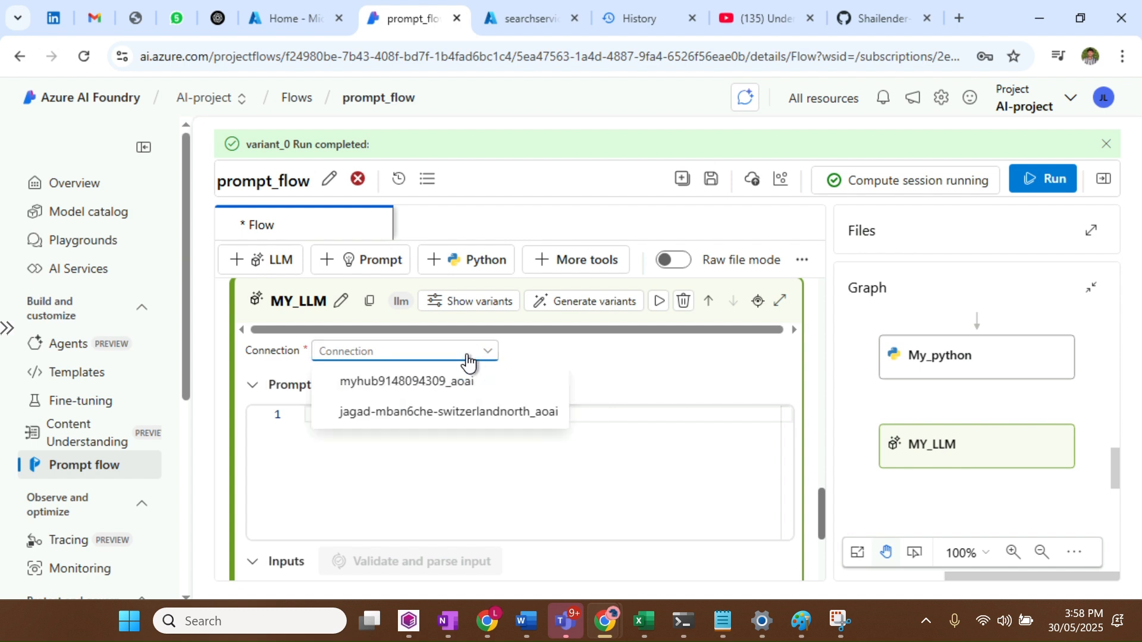
click(412, 412)
click(591, 355)
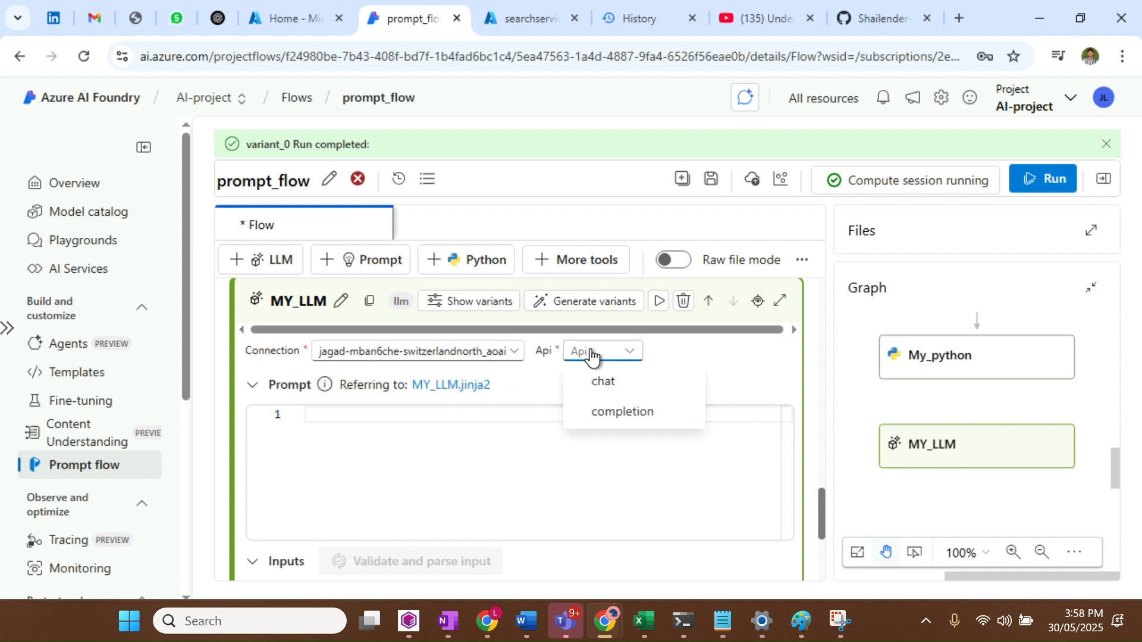
click(605, 392)
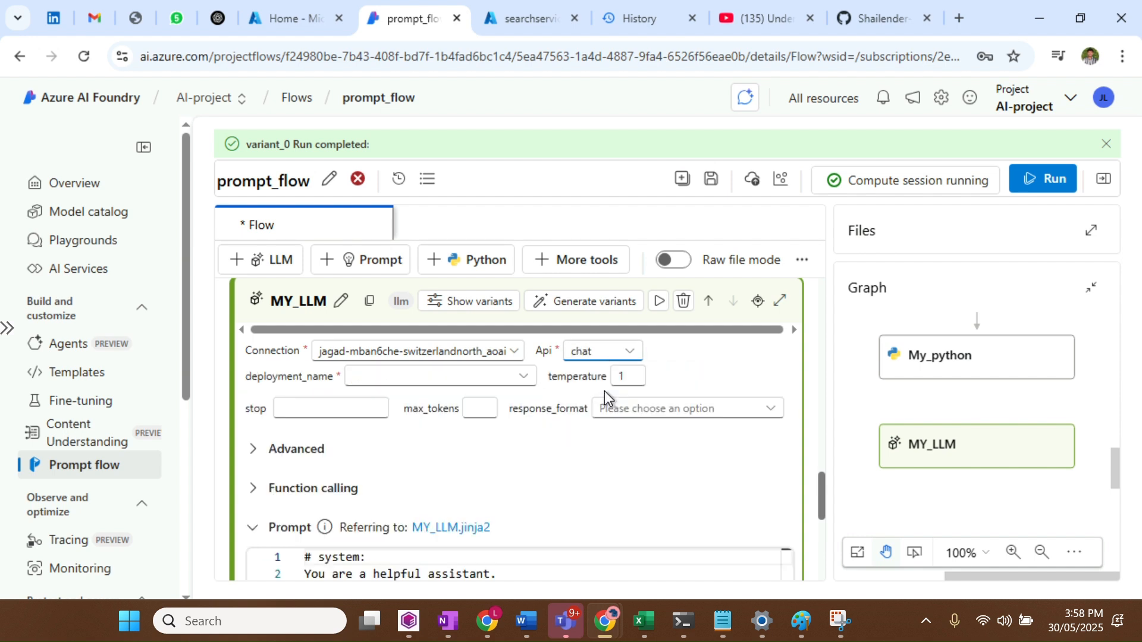
Select the gpt-4-32k deployment and delete MY_LLM's entire default prompt
click(371, 378)
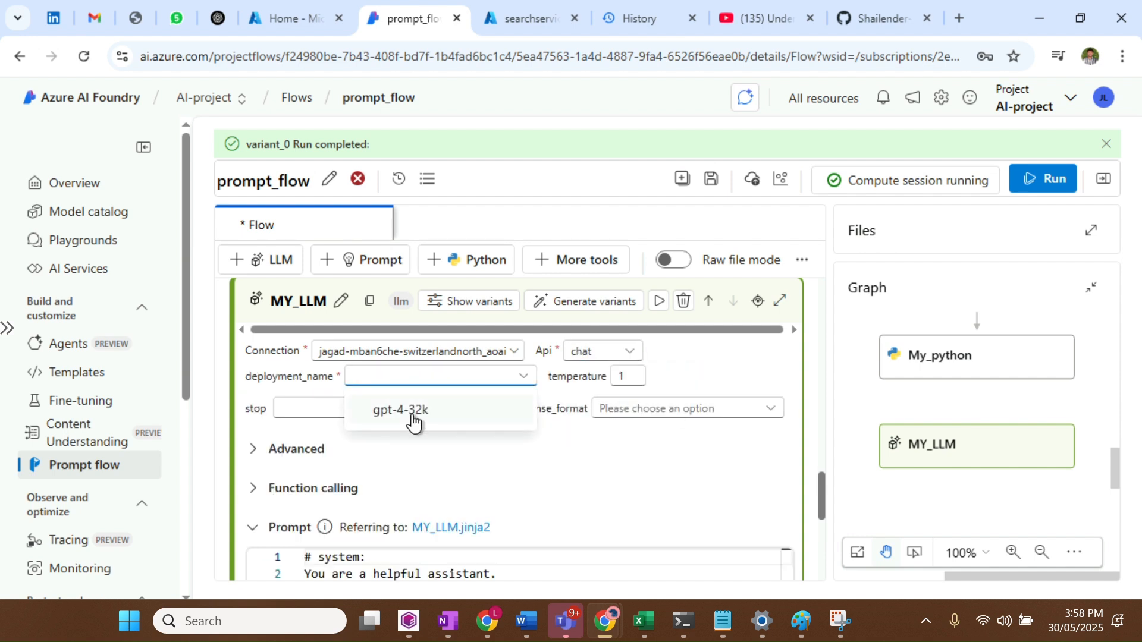
click(414, 414)
scroll(540, 449, down, 3)
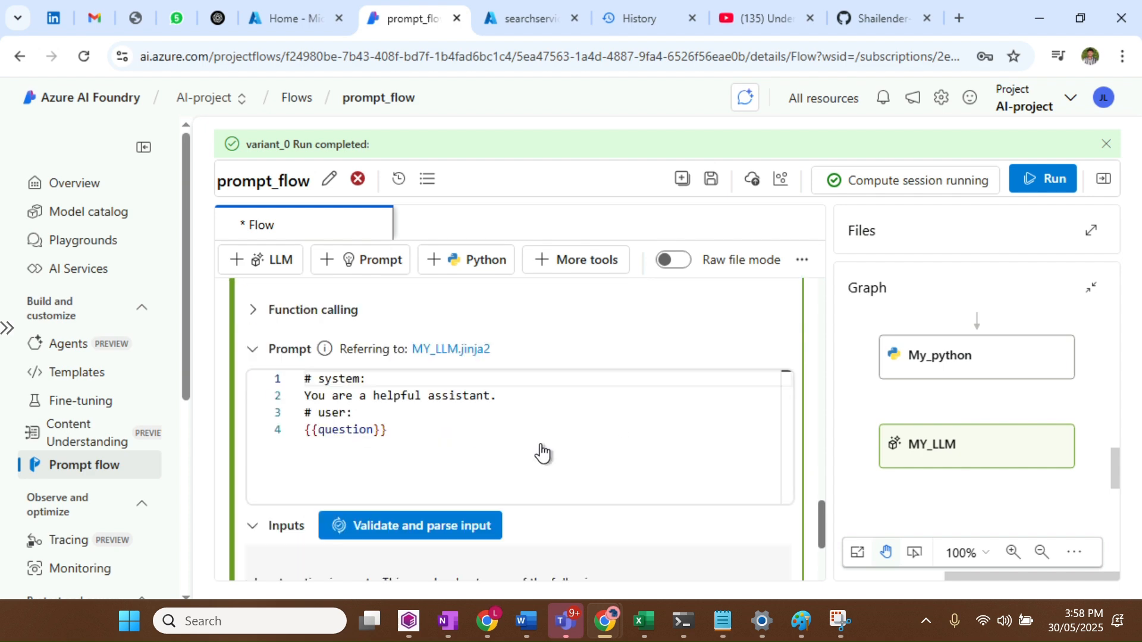
click(355, 412)
key(ctrl+a)
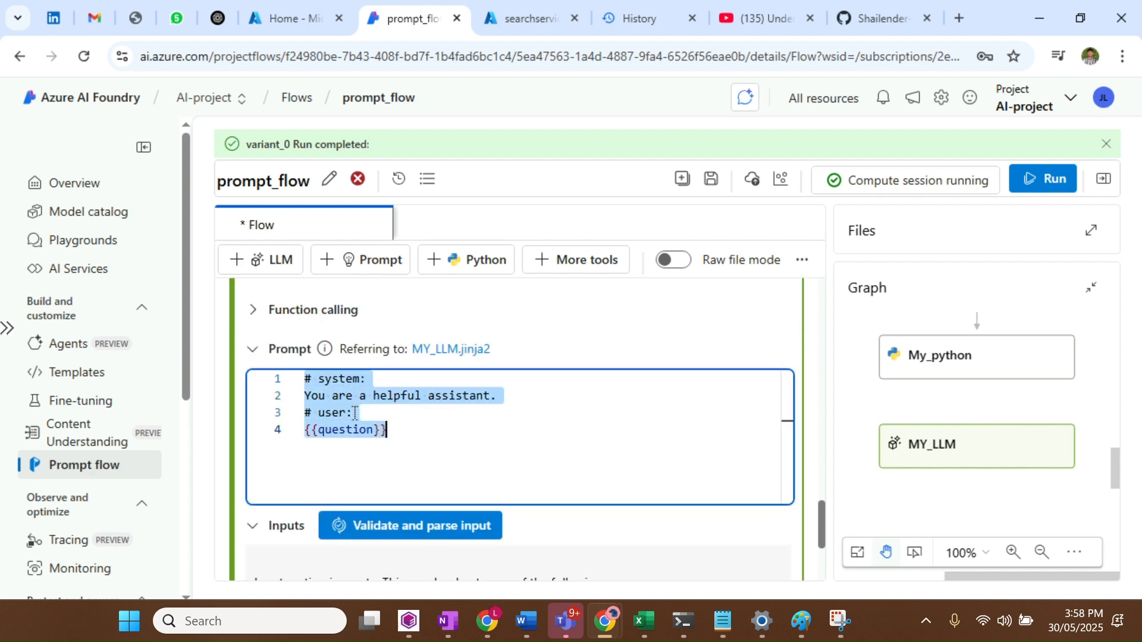
key(BackSpace)
Select the answer-only-from-information LLM instruction in AI_chagt.txt, then minimize Notepad
mouse_move(643, 621)
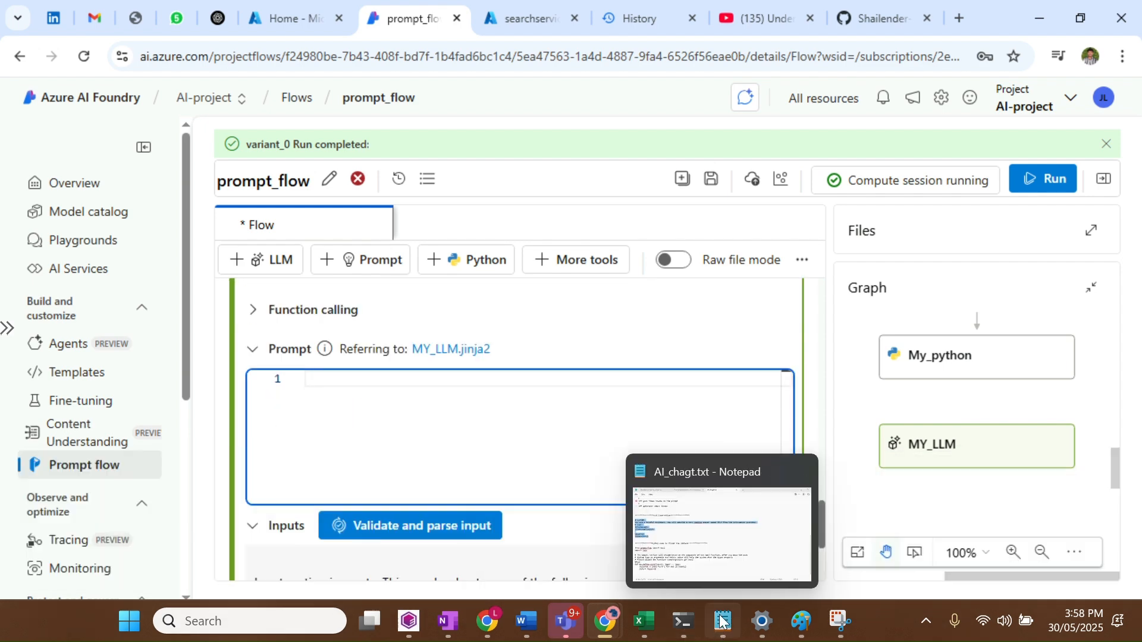
click(730, 530)
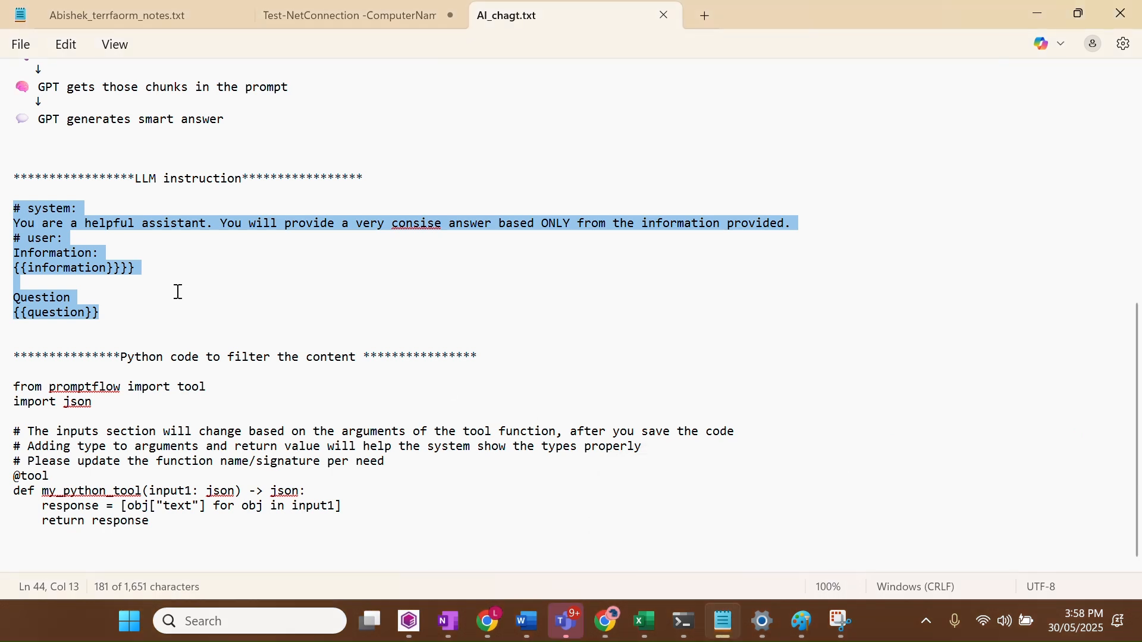
click(84, 251)
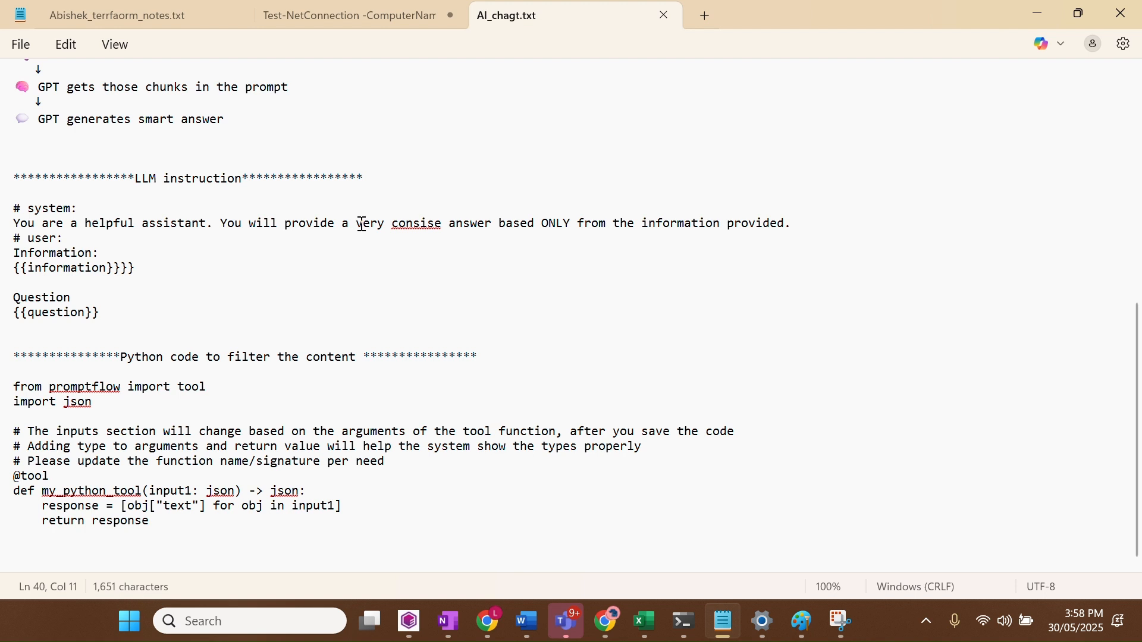
drag(362, 225, 808, 224)
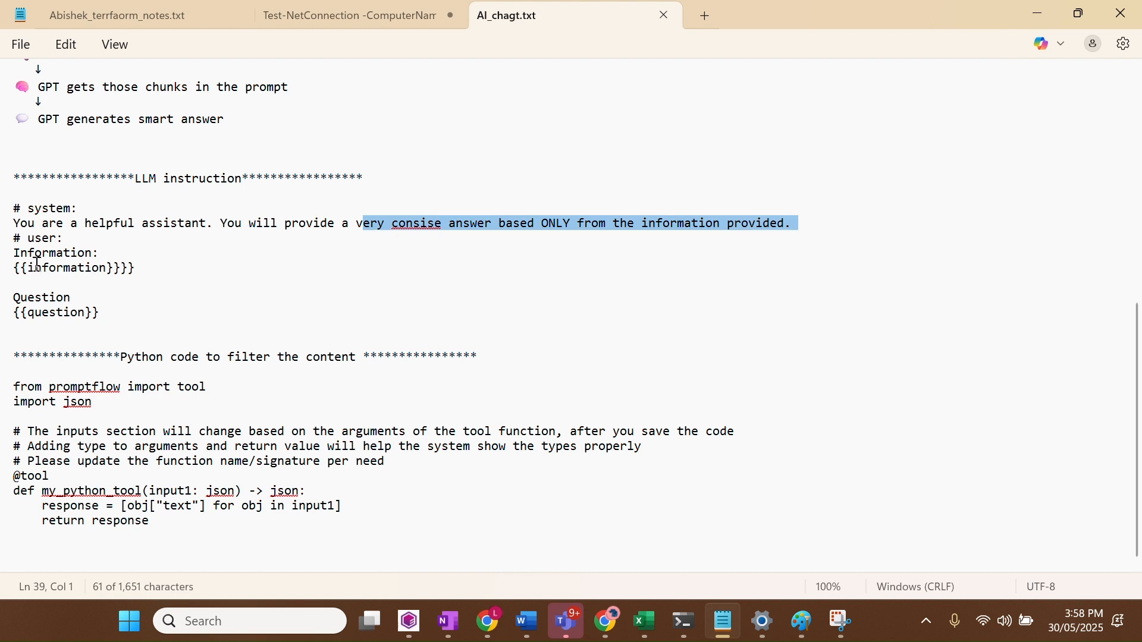
click(1041, 13)
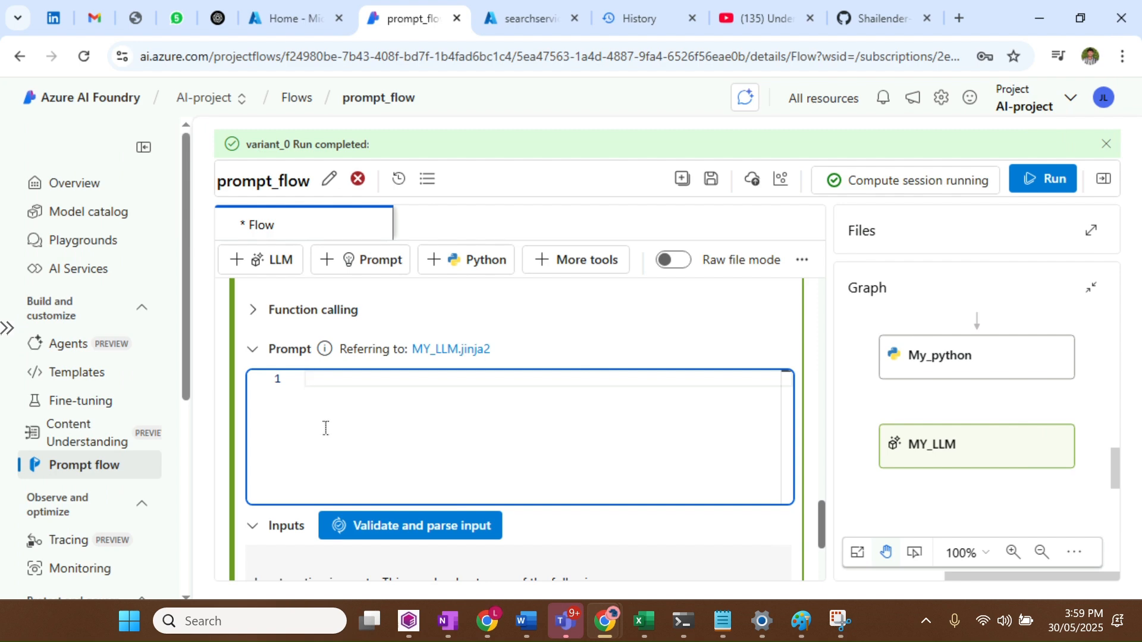
Paste the instruction into MY_LLM's prompt and validate it, exposing information and question inputs
key(ctrl+v)
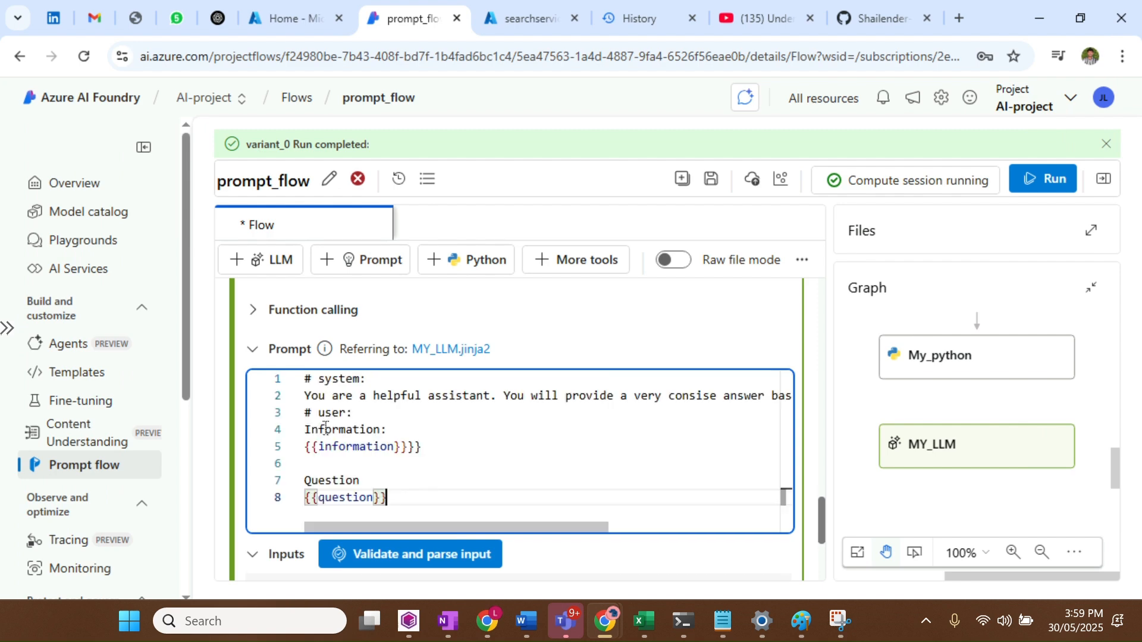
click(468, 556)
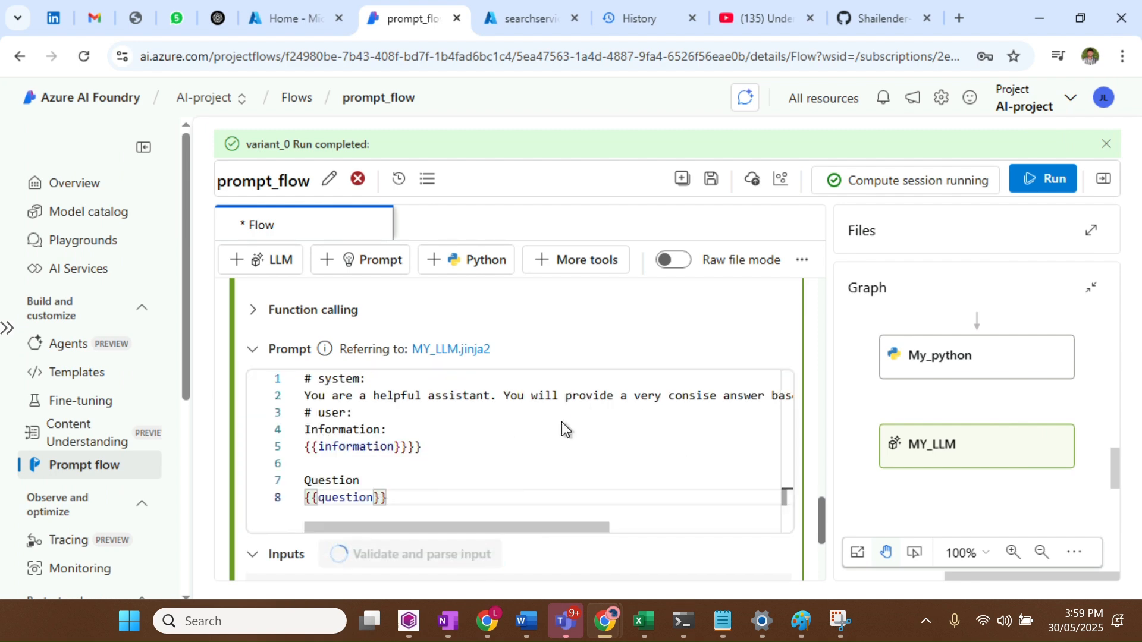
click(7, 328)
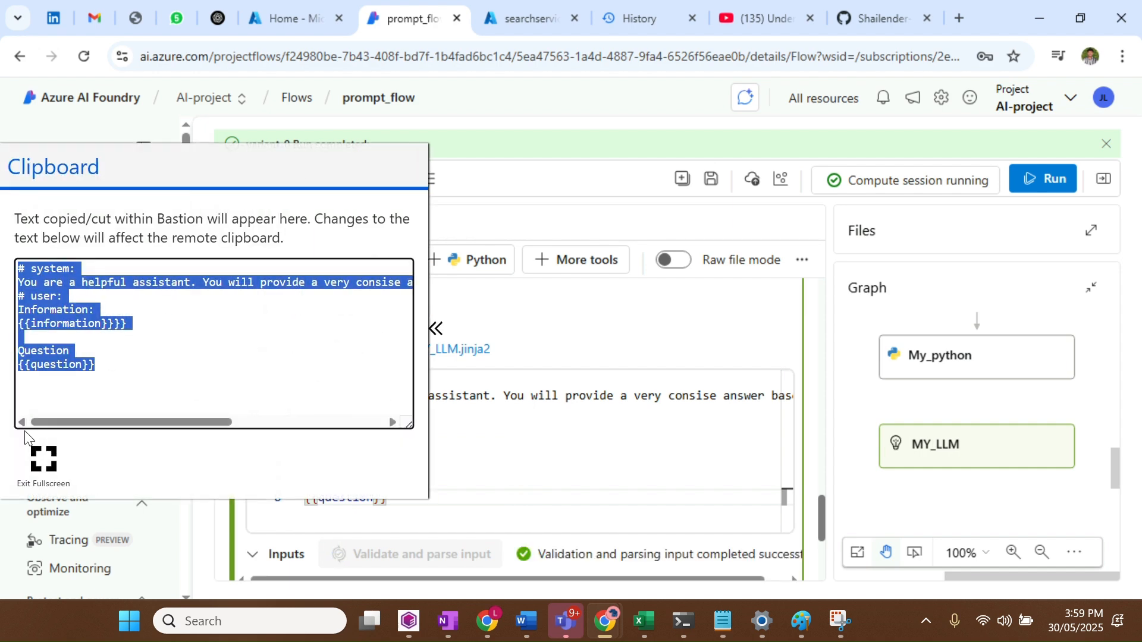
click(43, 459)
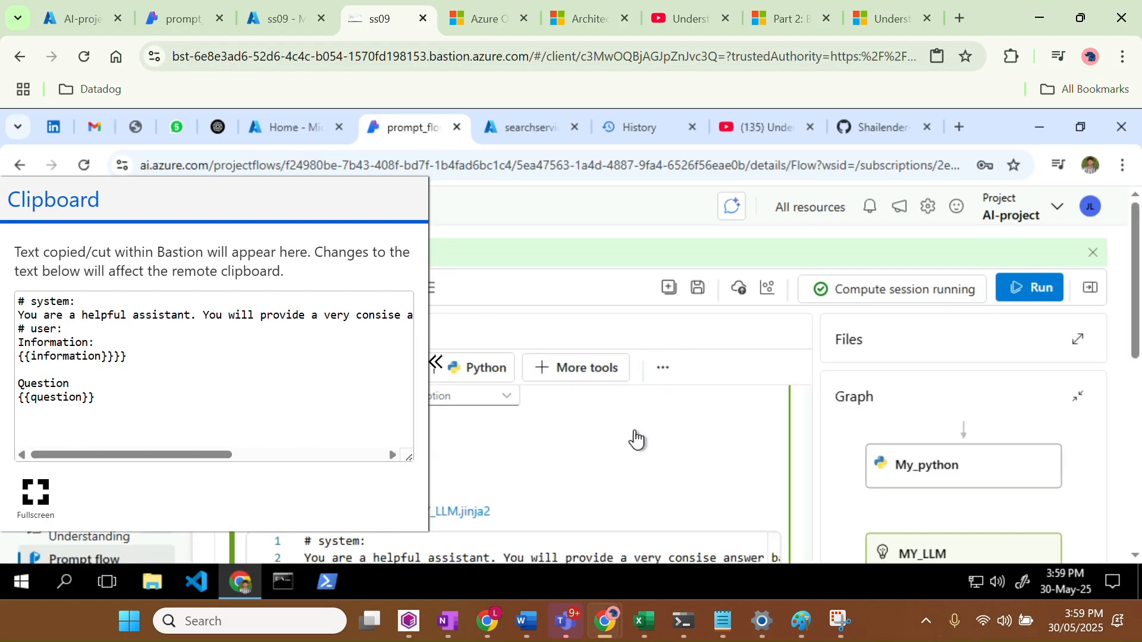
click(635, 438)
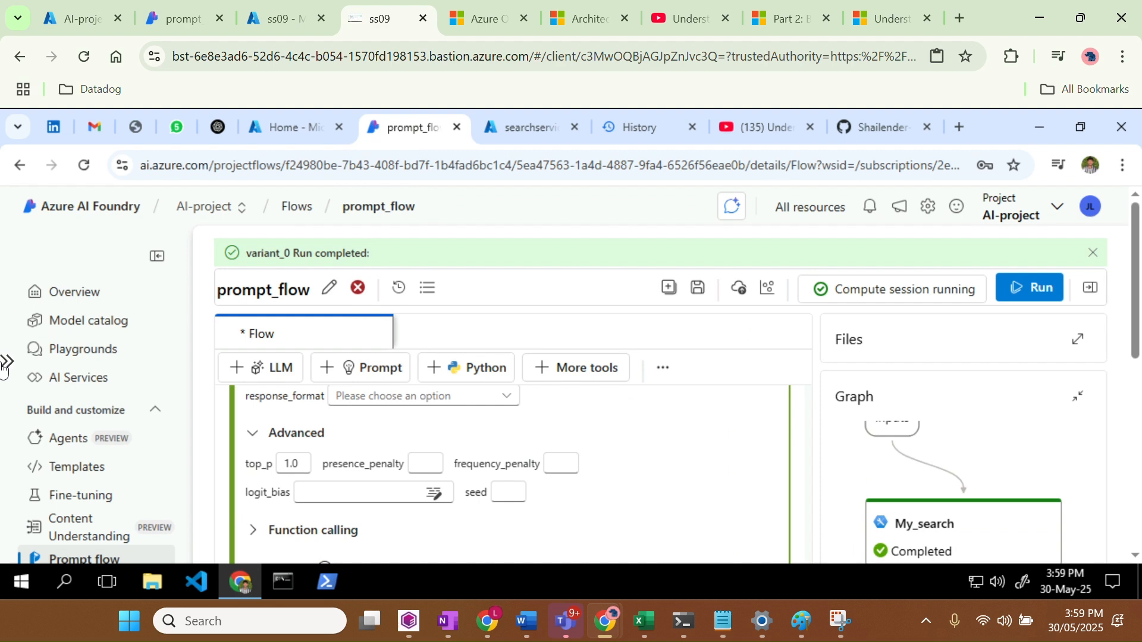
click(6, 364)
click(33, 488)
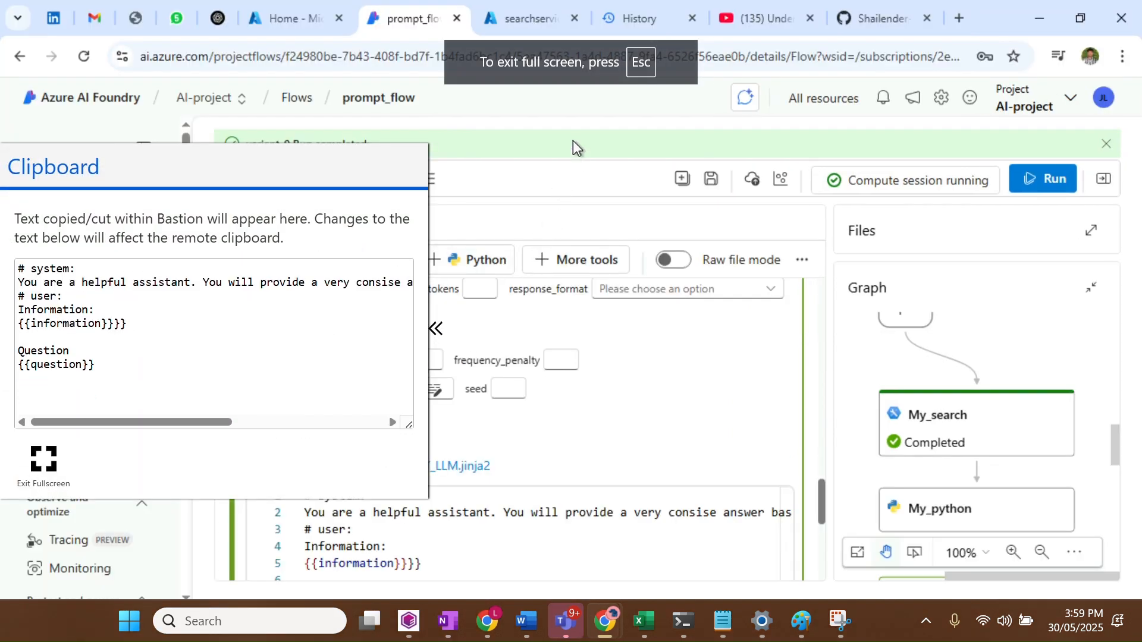
click(573, 140)
scroll(574, 458, down, 5)
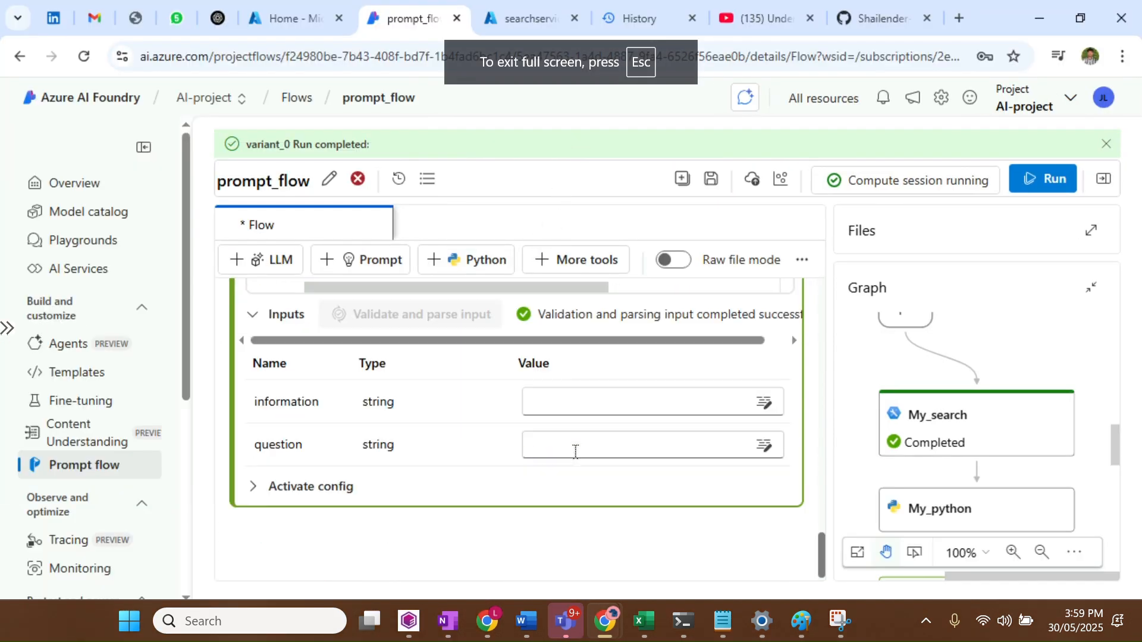
Wire MY_LLM's information to ${My_python.output} and its question to ${inputs.Input}
click(592, 410)
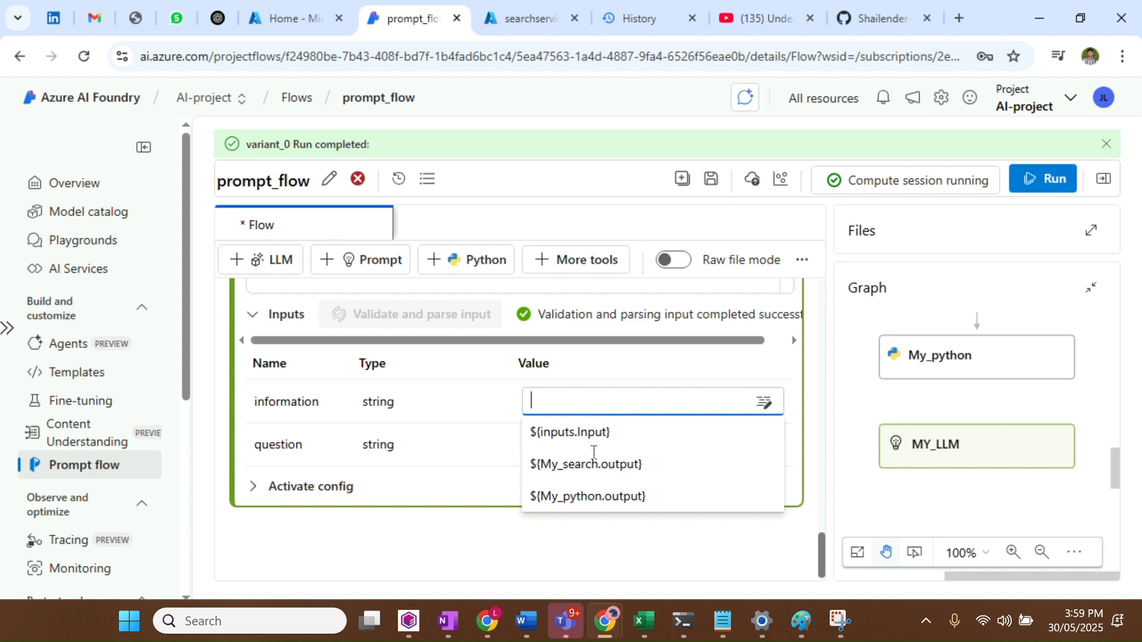
click(593, 496)
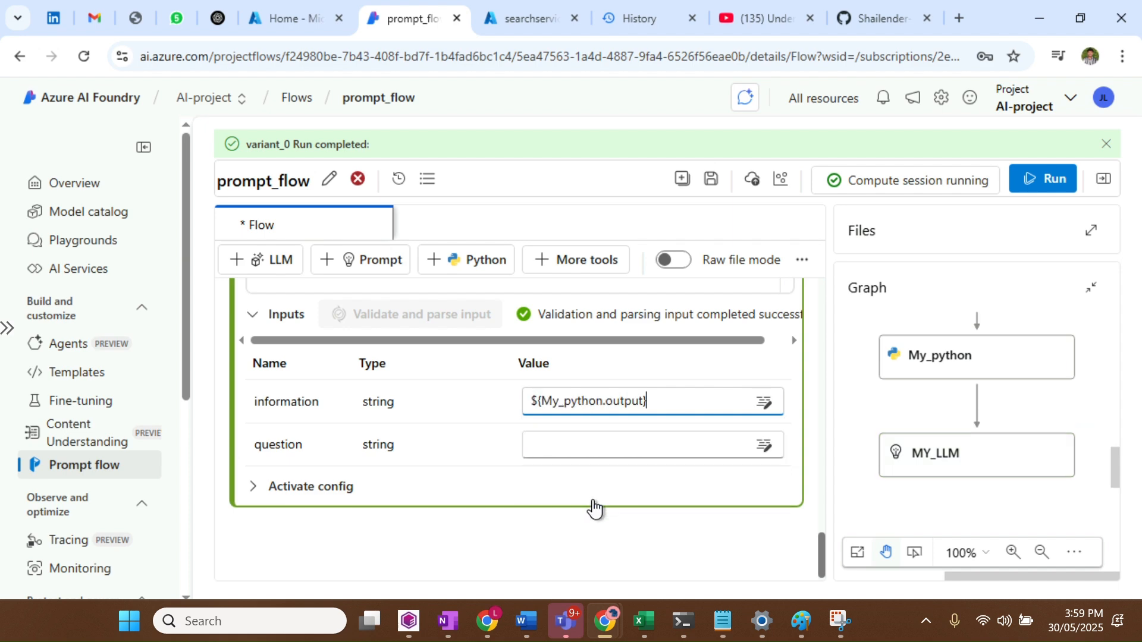
click(582, 443)
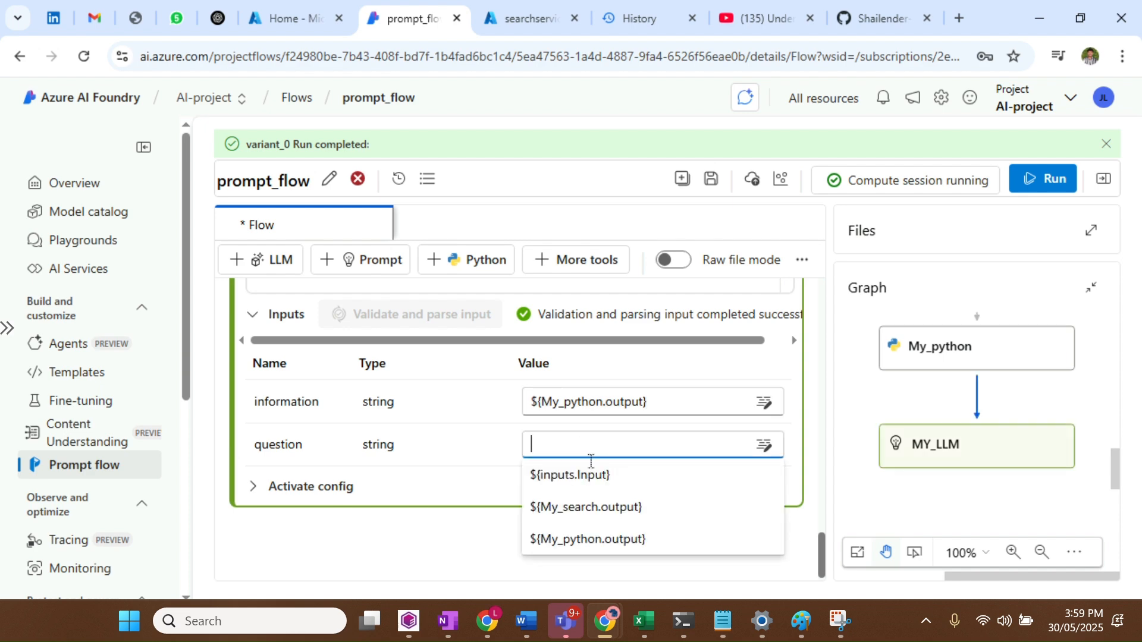
click(596, 480)
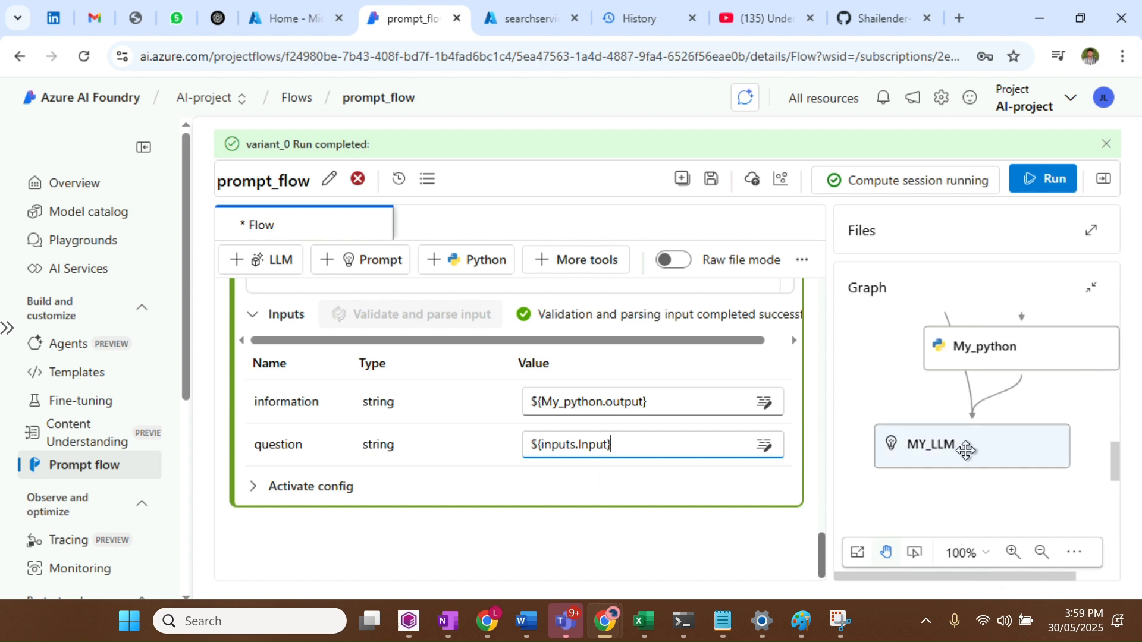
drag(963, 451, 937, 494)
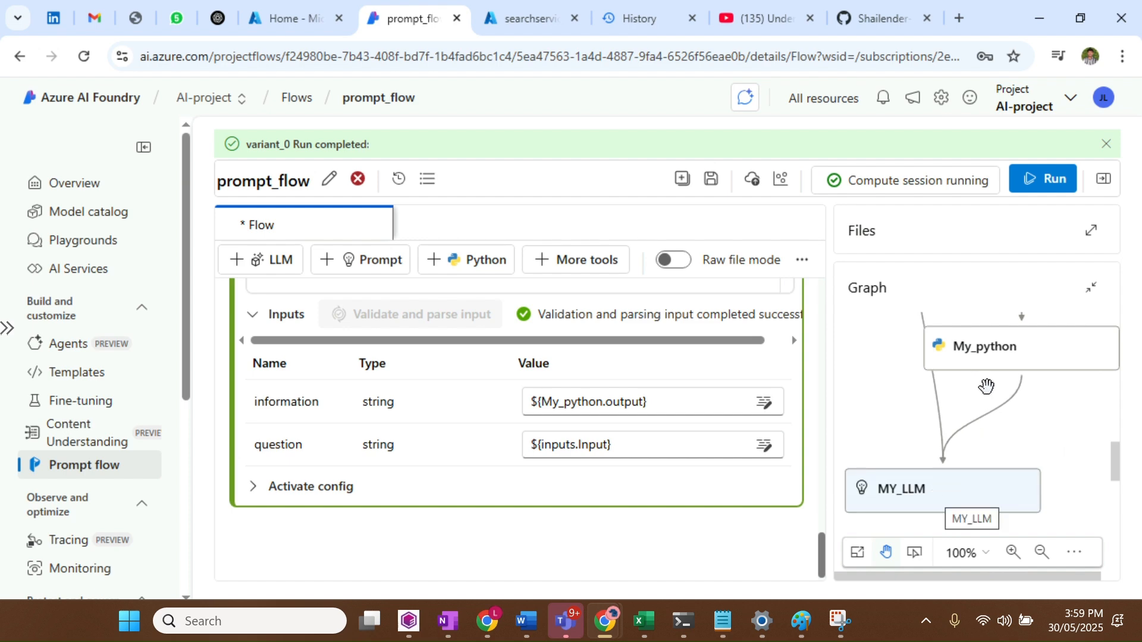
Reposition the My_python and inputs nodes in the graph and scroll through the layout
drag(988, 370, 1014, 364)
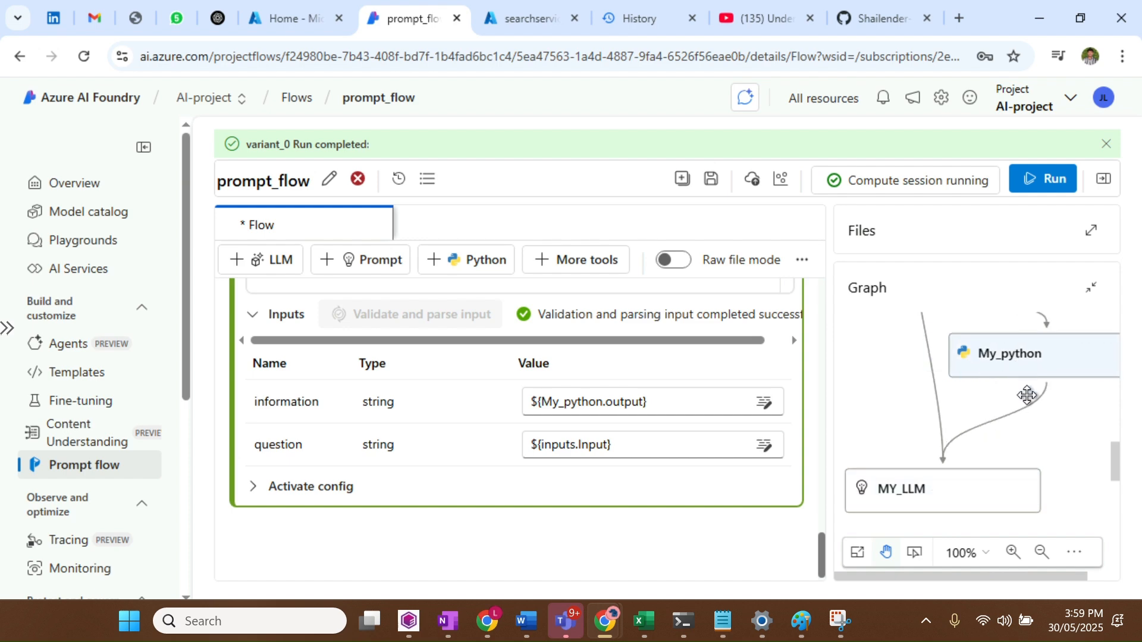
scroll(1011, 425, up, 3)
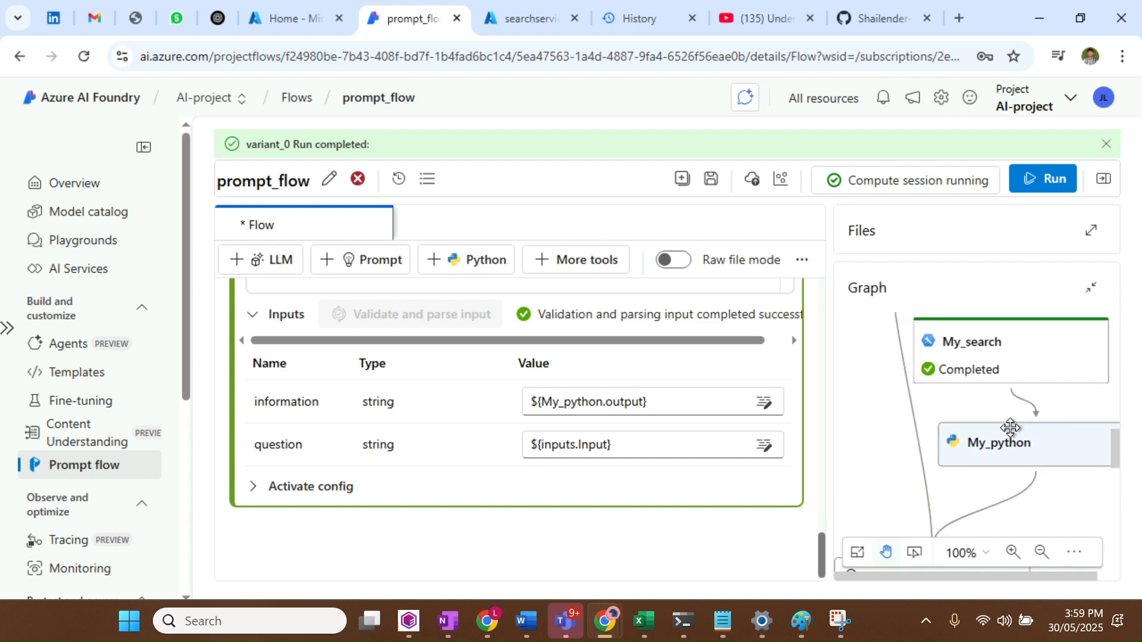
drag(893, 327, 874, 340)
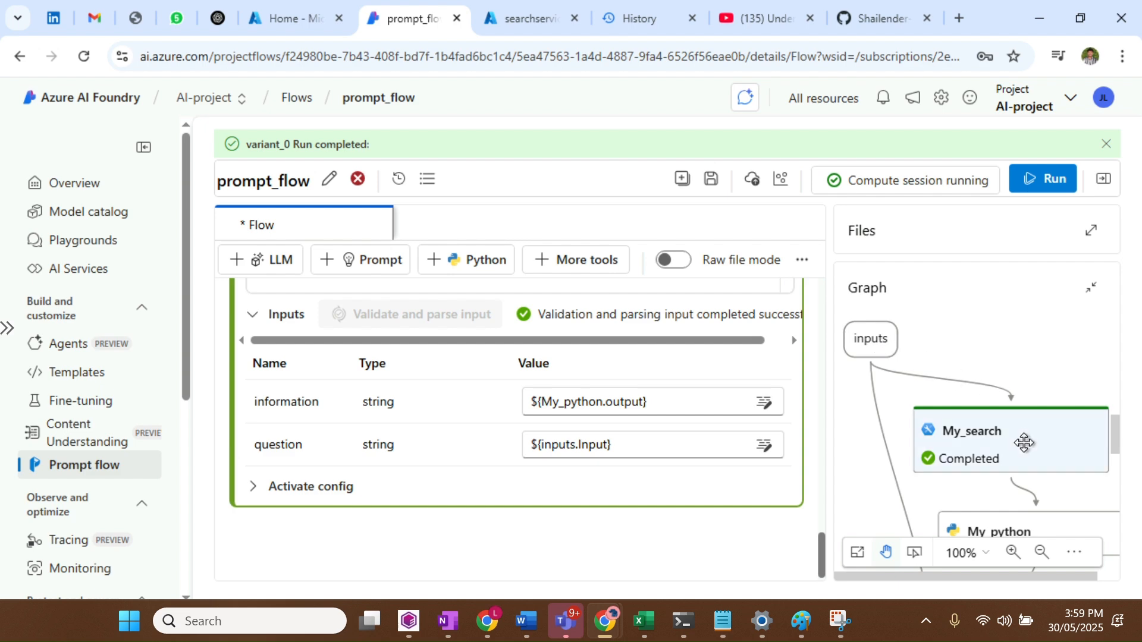
drag(1116, 437, 1117, 443)
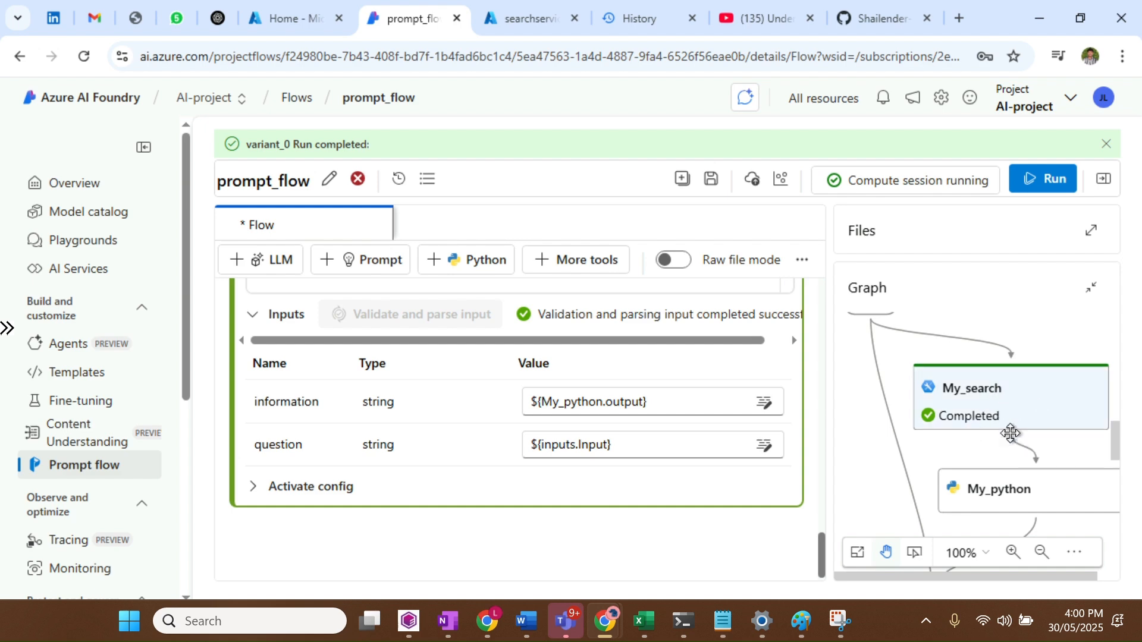
drag(1117, 445, 1117, 459)
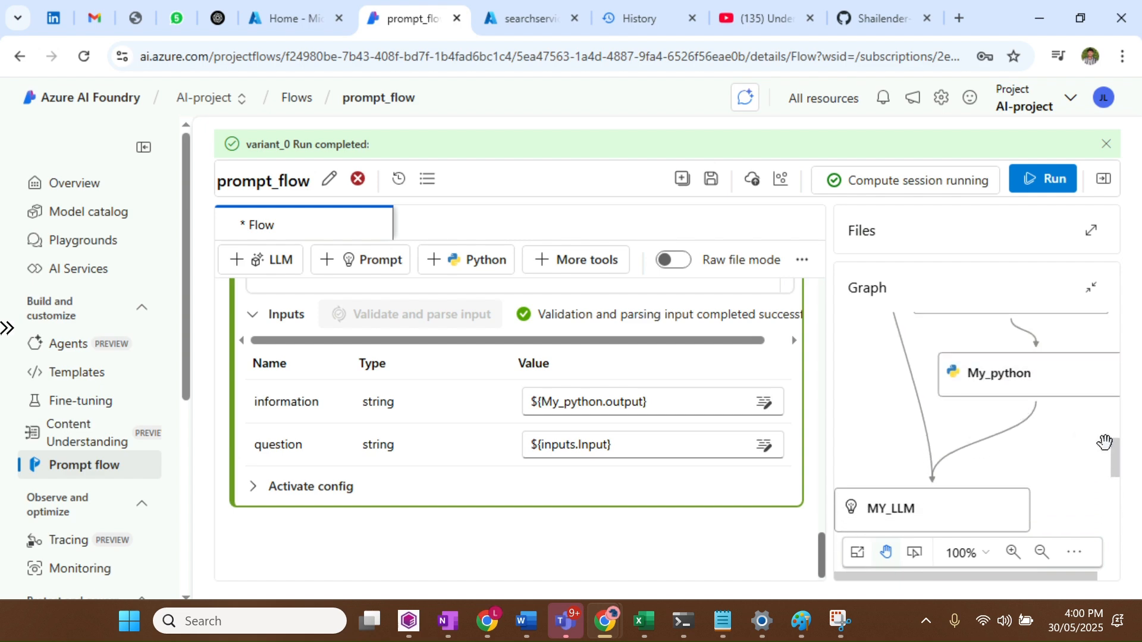
mouse_move(1114, 455)
mouse_down()
mouse_move(1118, 466)
mouse_move(1118, 453)
mouse_up()
scroll(1117, 461, down, 1)
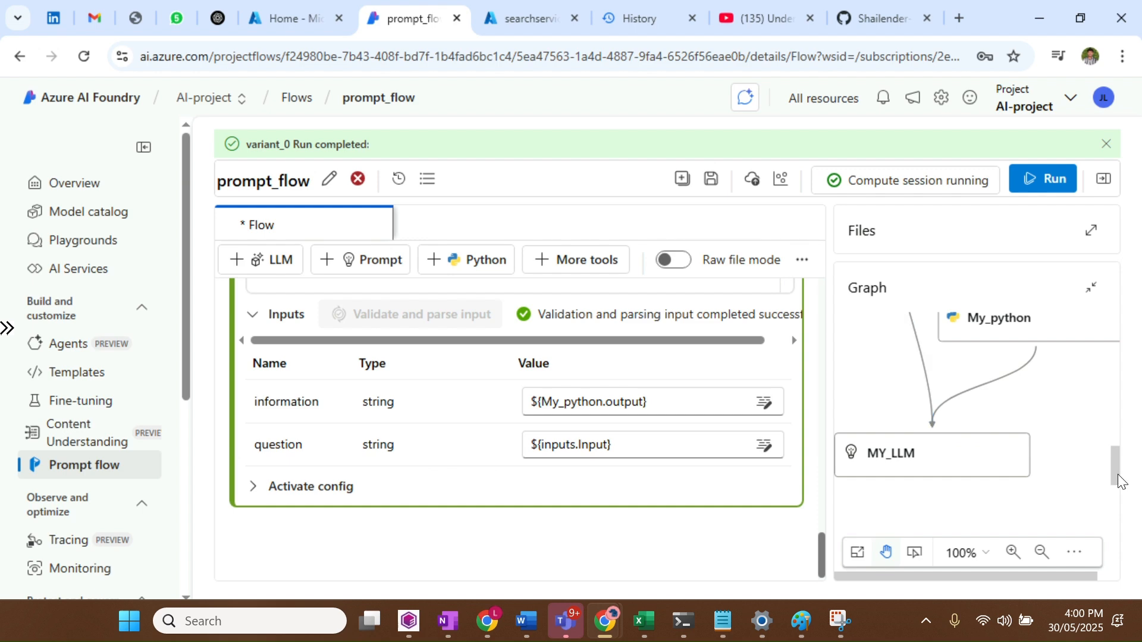
drag(1118, 479, 1117, 428)
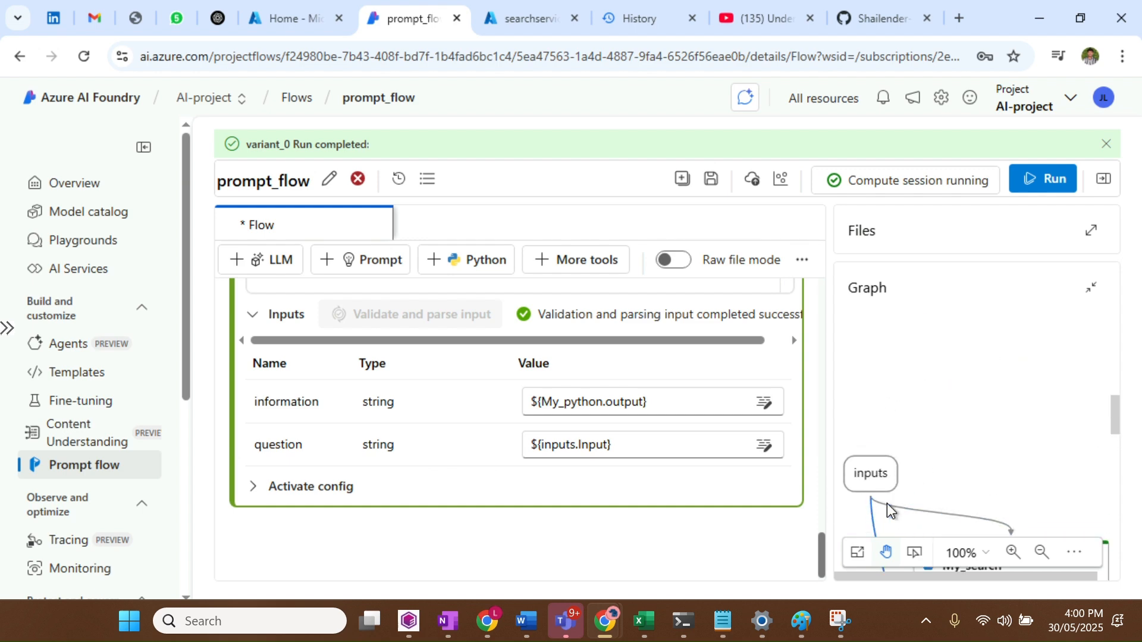
drag(1117, 426, 1115, 503)
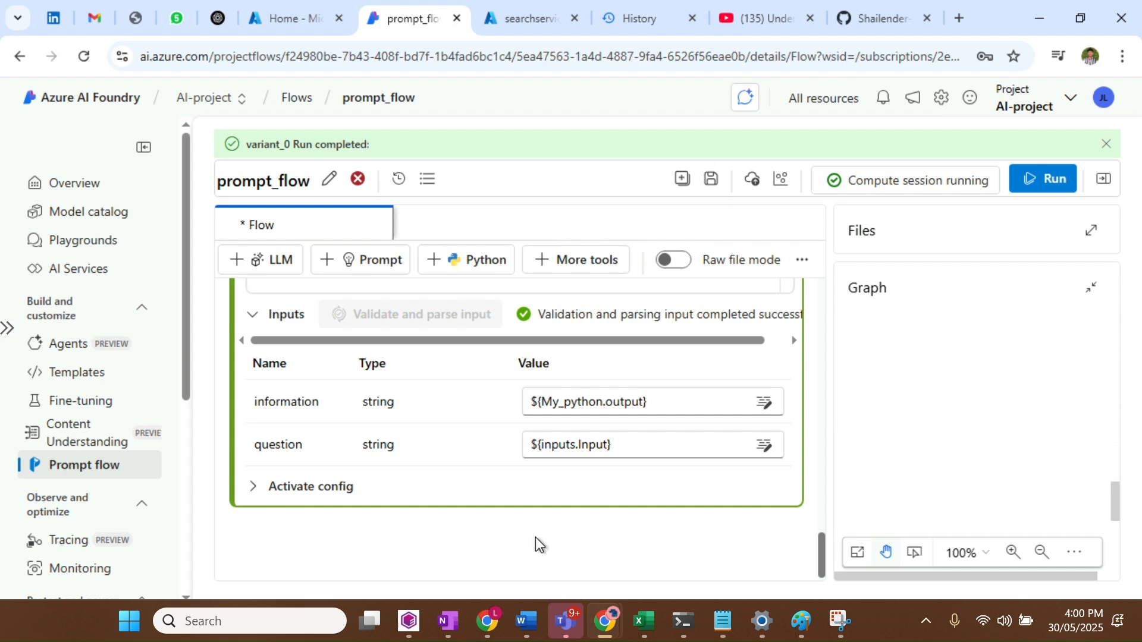
scroll(505, 423, down, 5)
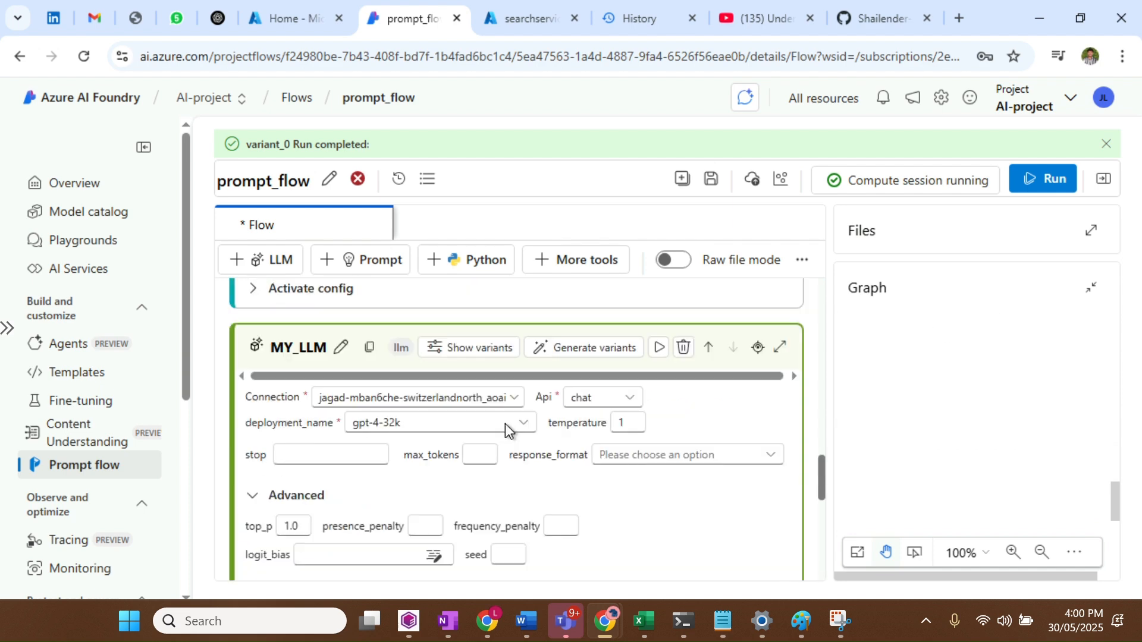
Save the prompt_flow and start a run of the whole flow
scroll(505, 423, up, 15)
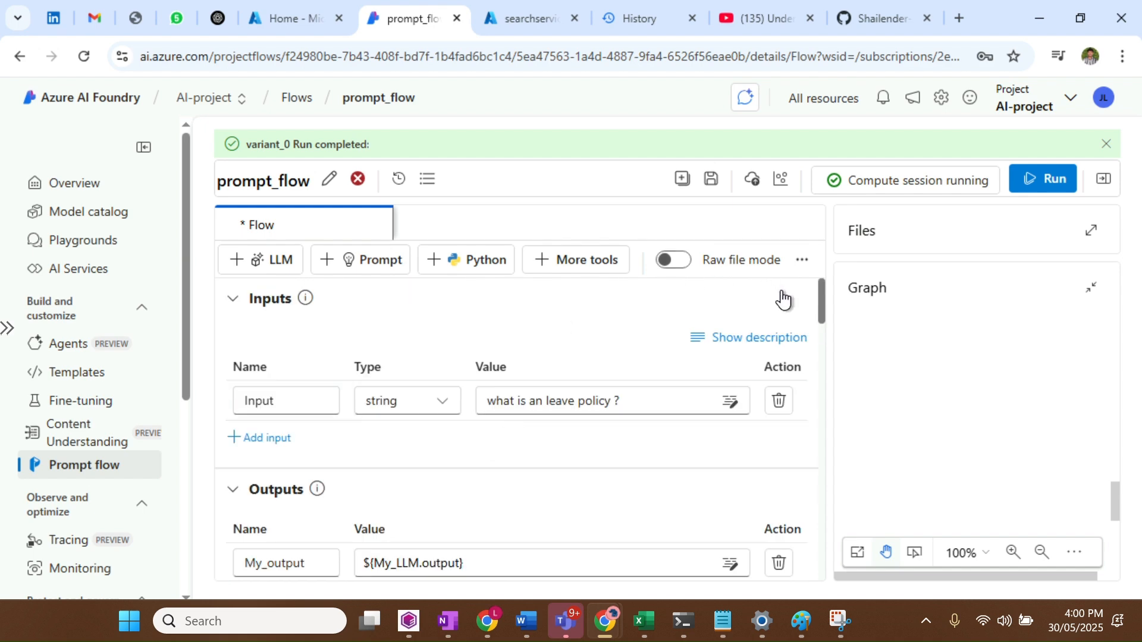
click(711, 183)
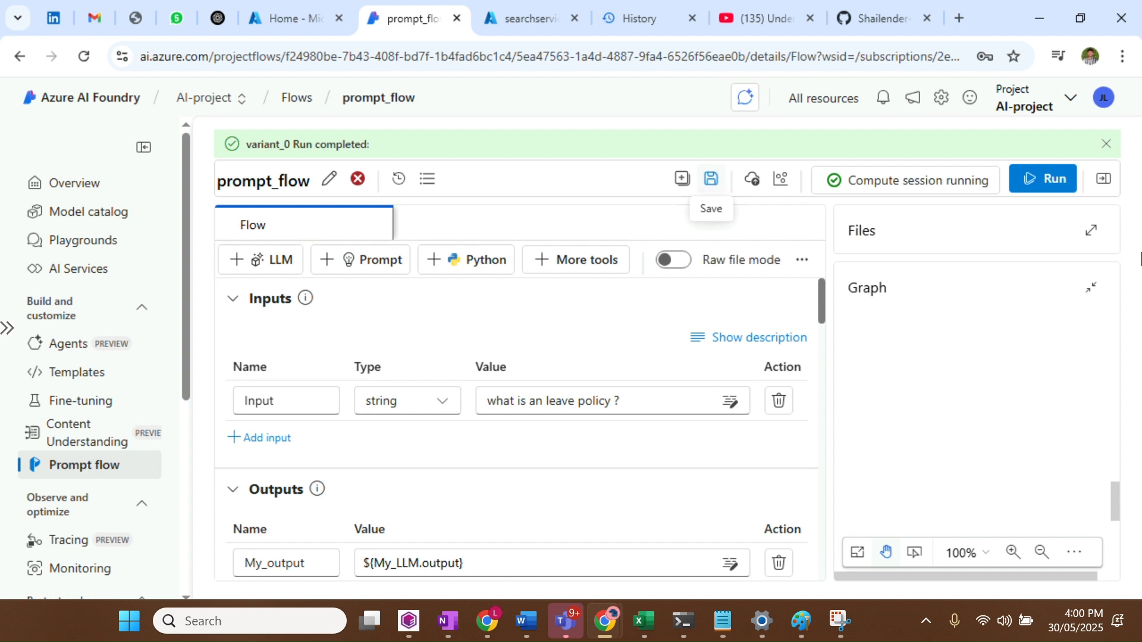
click(1020, 183)
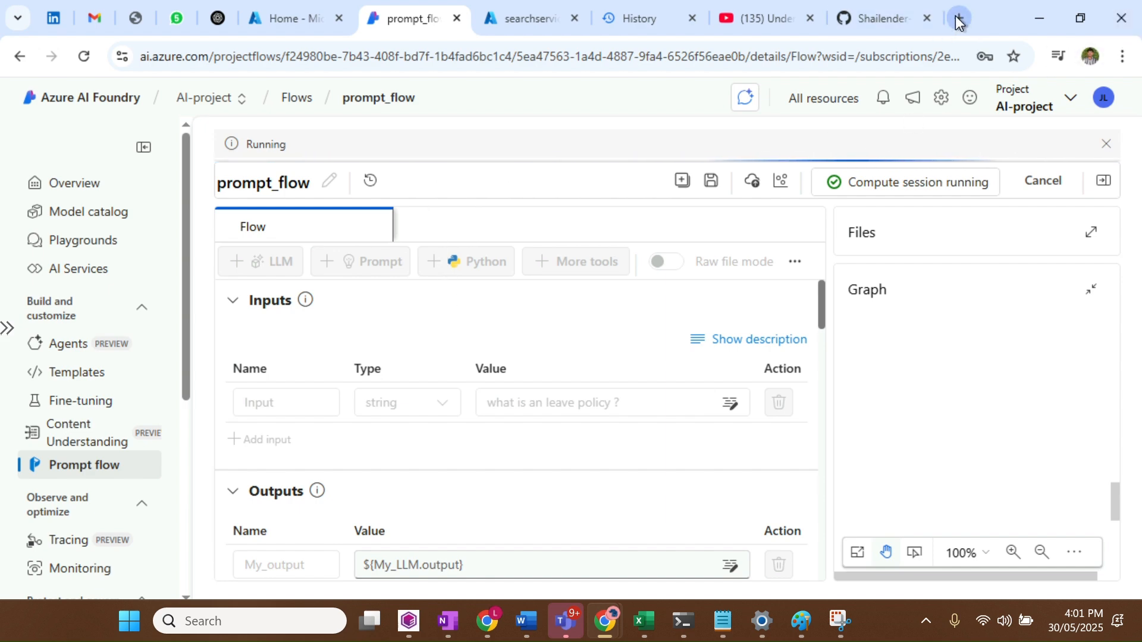
Close the GitHub tab and open Sample_HR_Policy.pdf from Chrome's download history
click(921, 19)
click(926, 19)
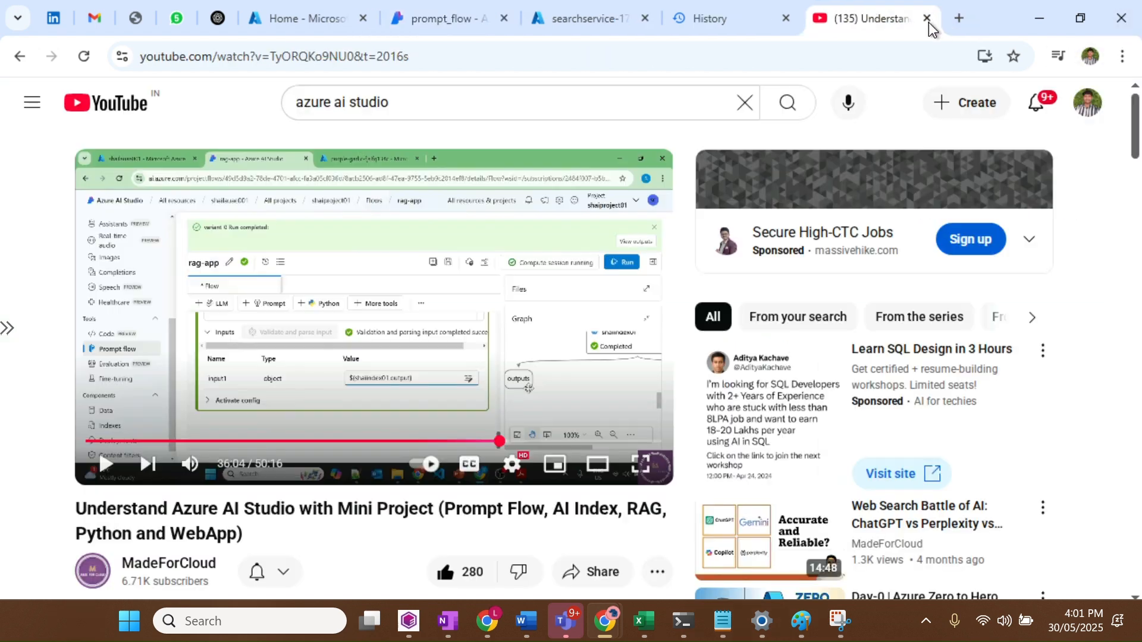
click(954, 18)
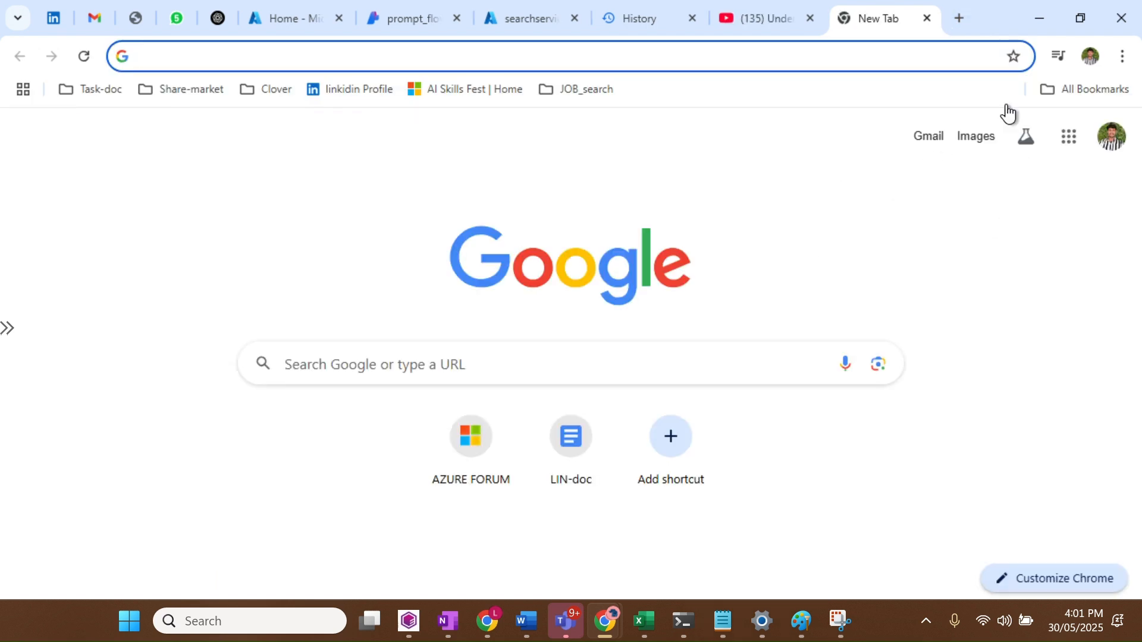
click(1122, 57)
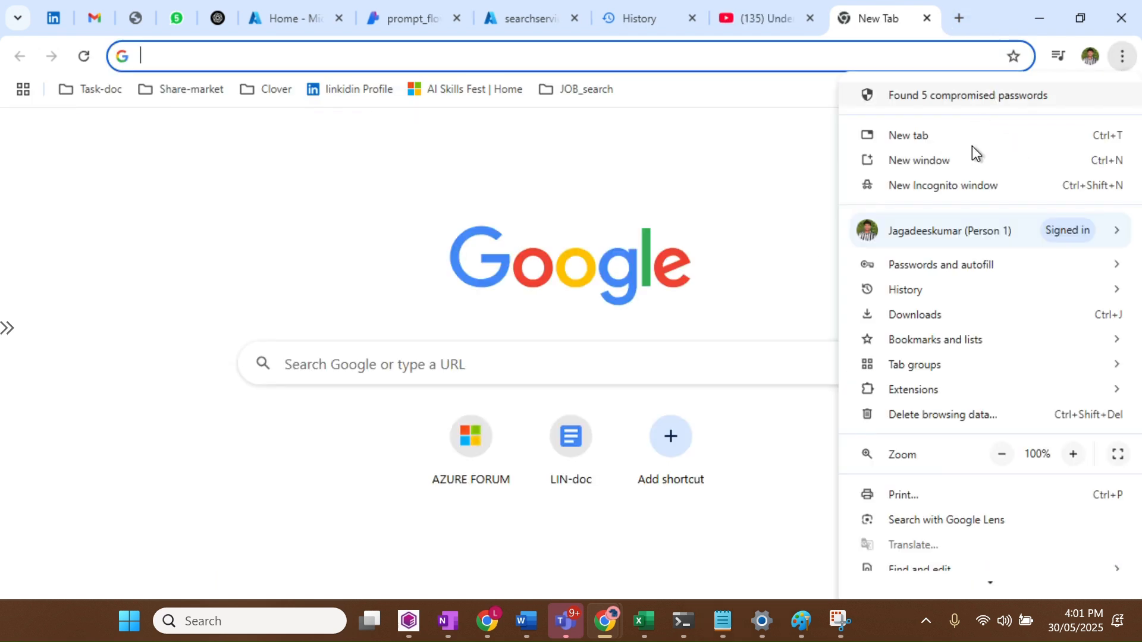
click(910, 317)
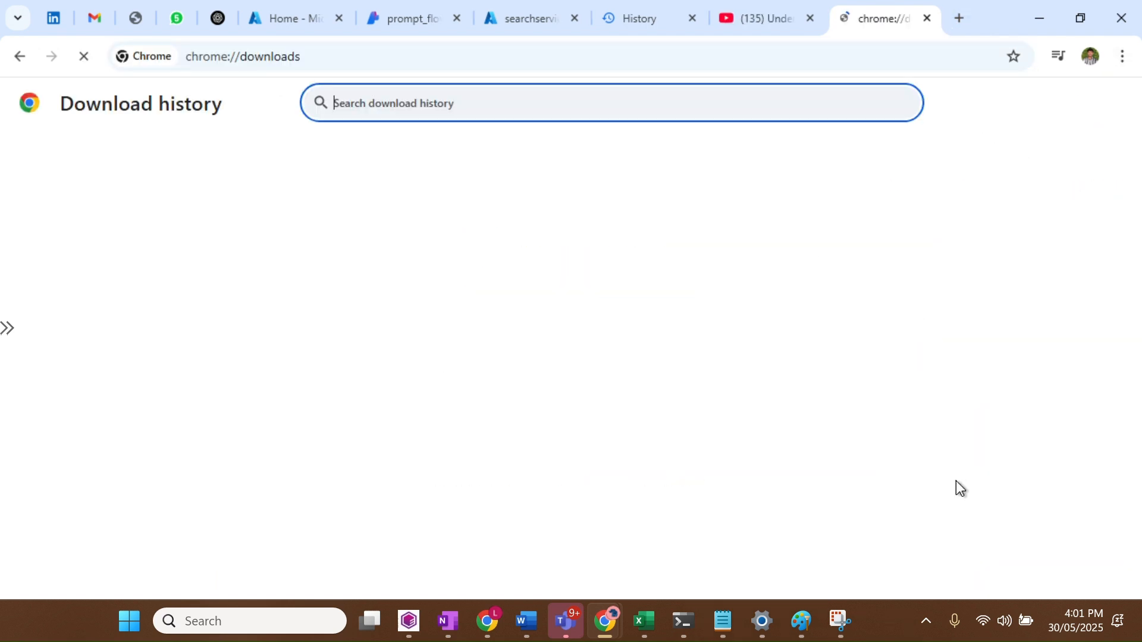
click(421, 213)
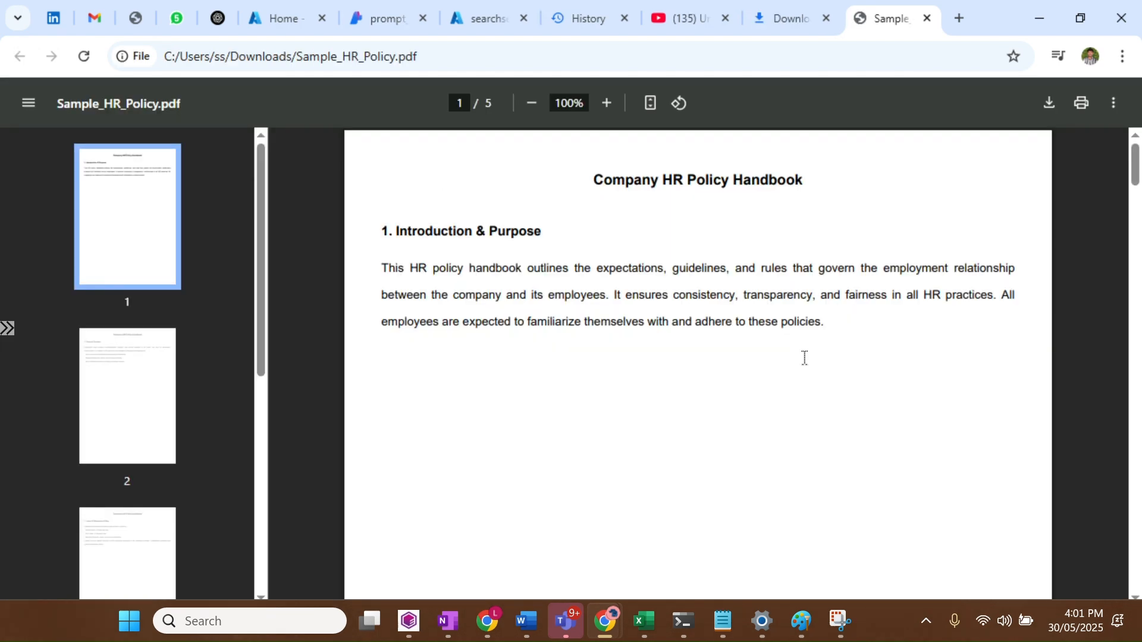
Scroll to the Leave & Attendance section, highlight the annual leave entitlement, then close Downloads
scroll(516, 373, down, 12)
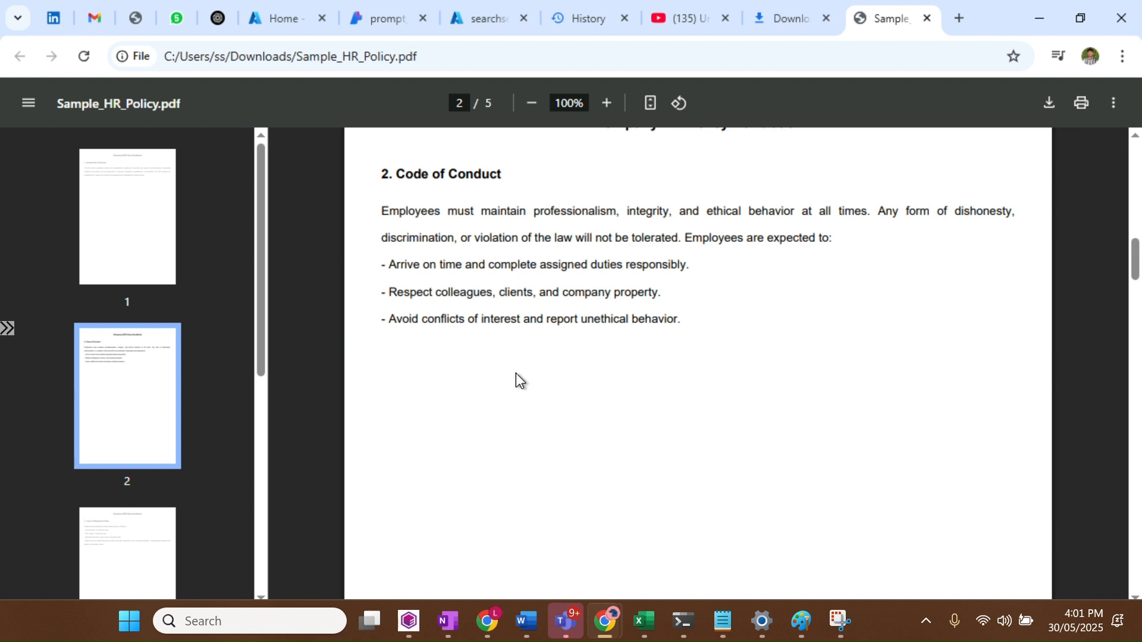
scroll(516, 373, down, 12)
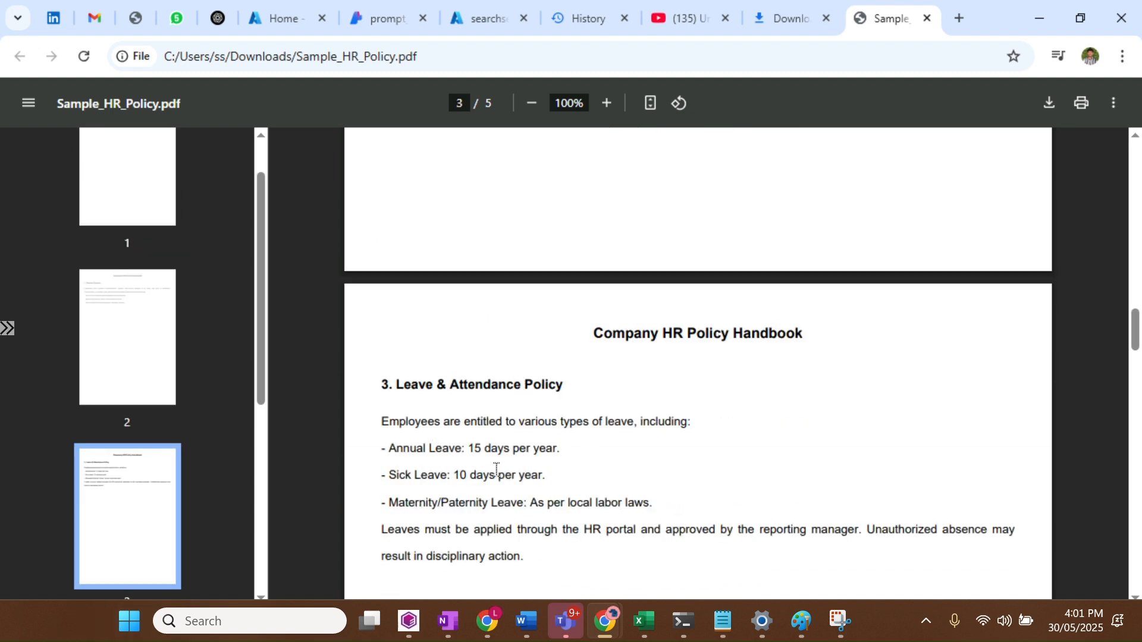
drag(408, 456, 554, 446)
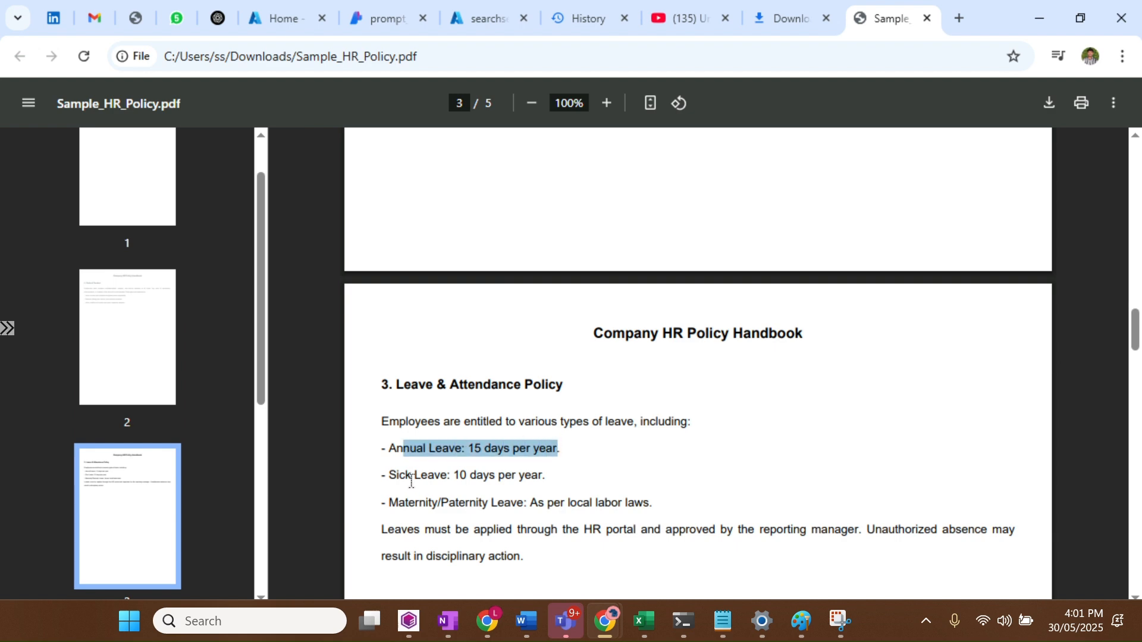
drag(409, 475, 548, 476)
click(548, 476)
scroll(749, 339, down, 10)
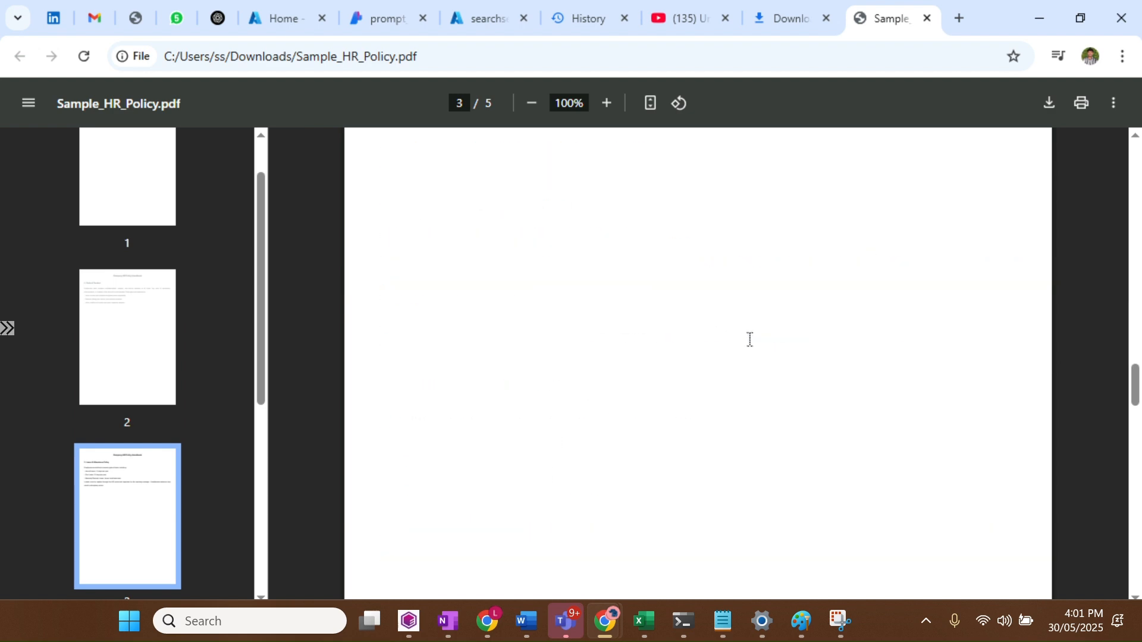
click(827, 19)
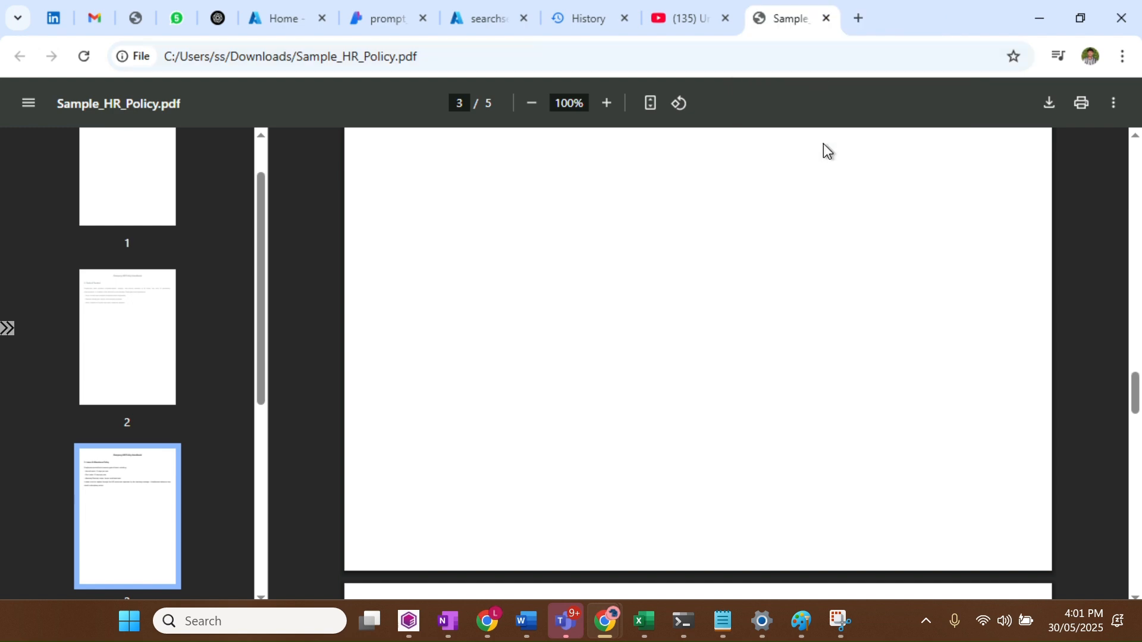
Back in prompt_flow, scroll down to MY_LLM and run that node alone, which fails
click(409, 25)
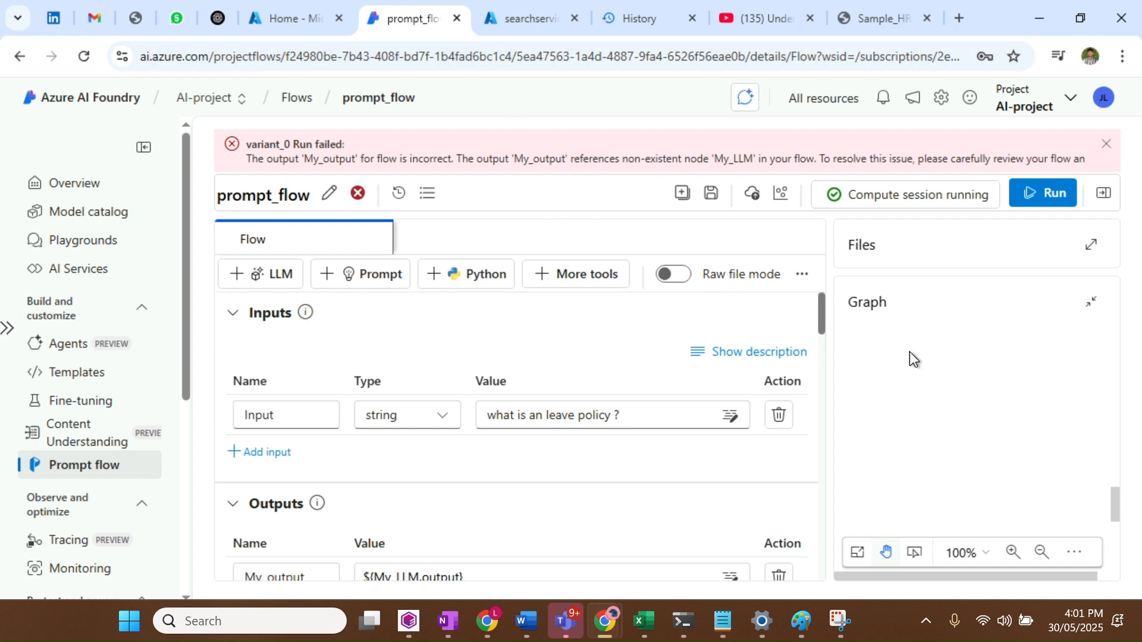
scroll(970, 396, up, 6)
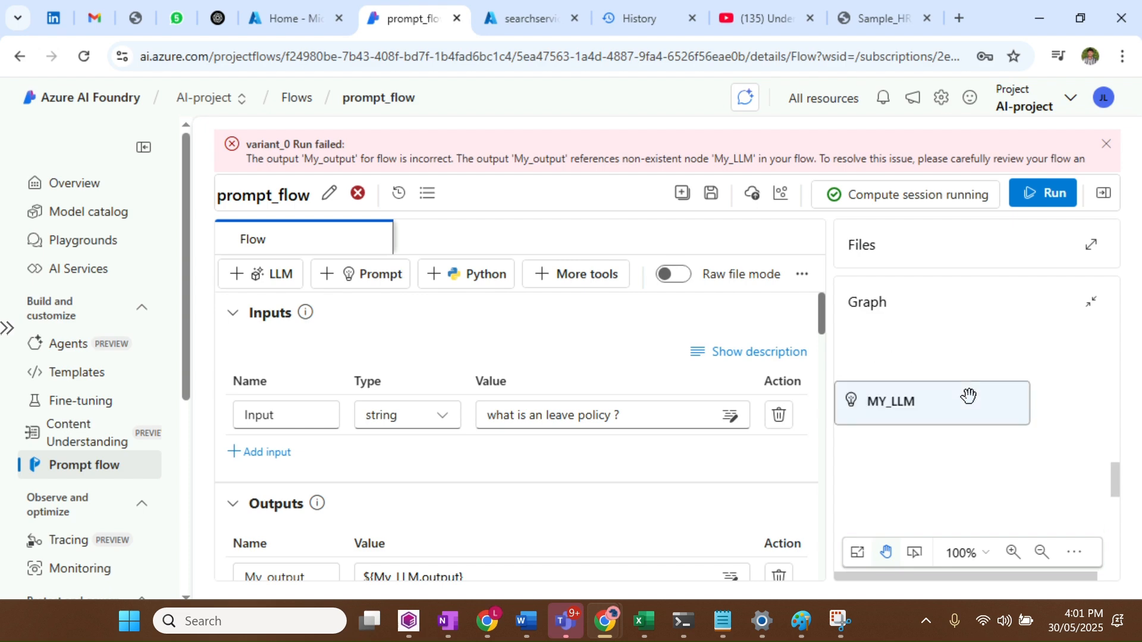
scroll(970, 397, down, 3)
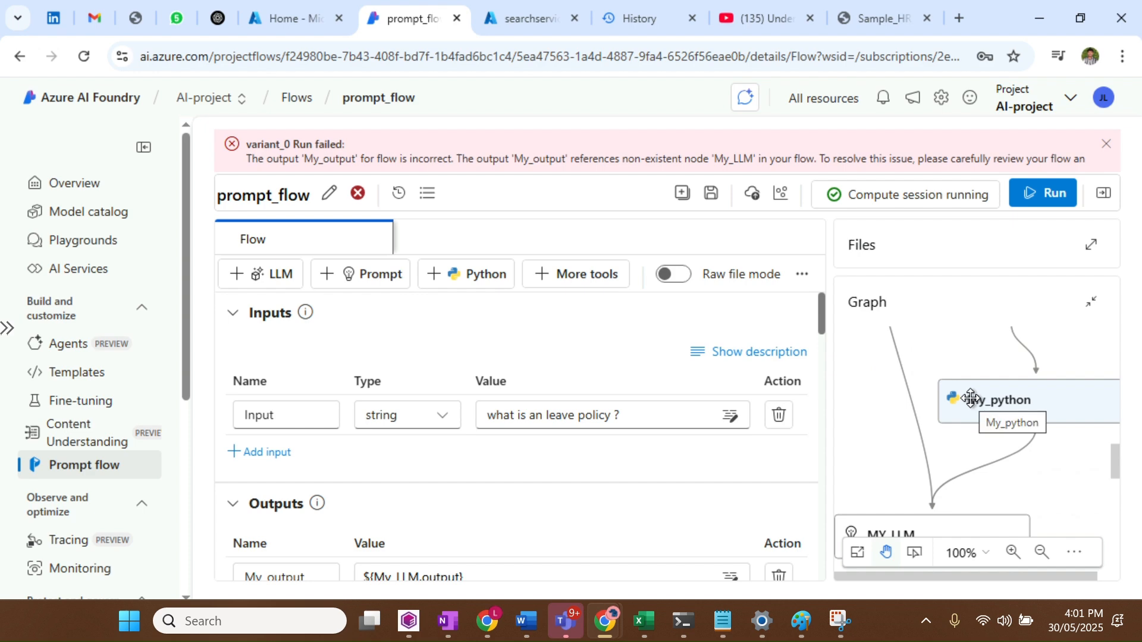
scroll(630, 446, down, 4)
scroll(631, 446, down, 10)
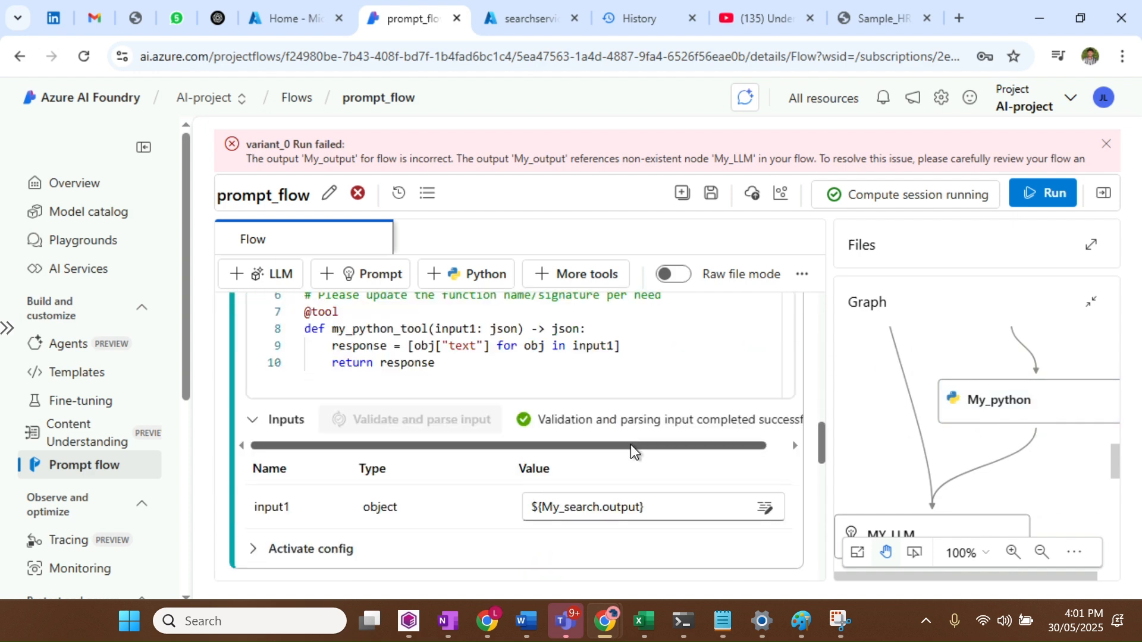
scroll(630, 444, down, 4)
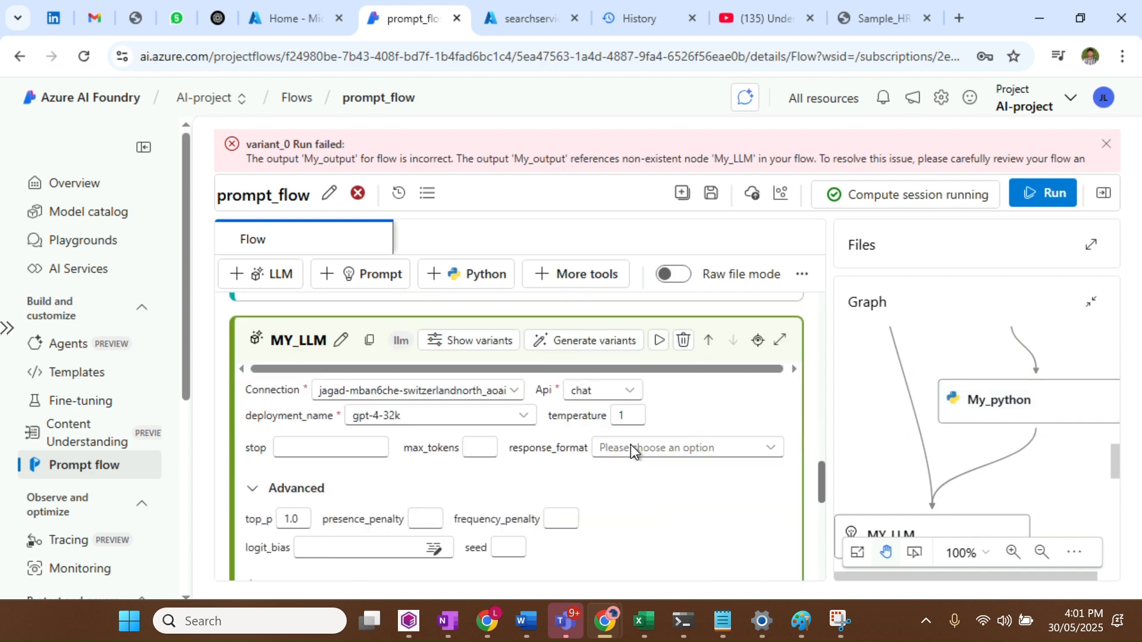
click(656, 341)
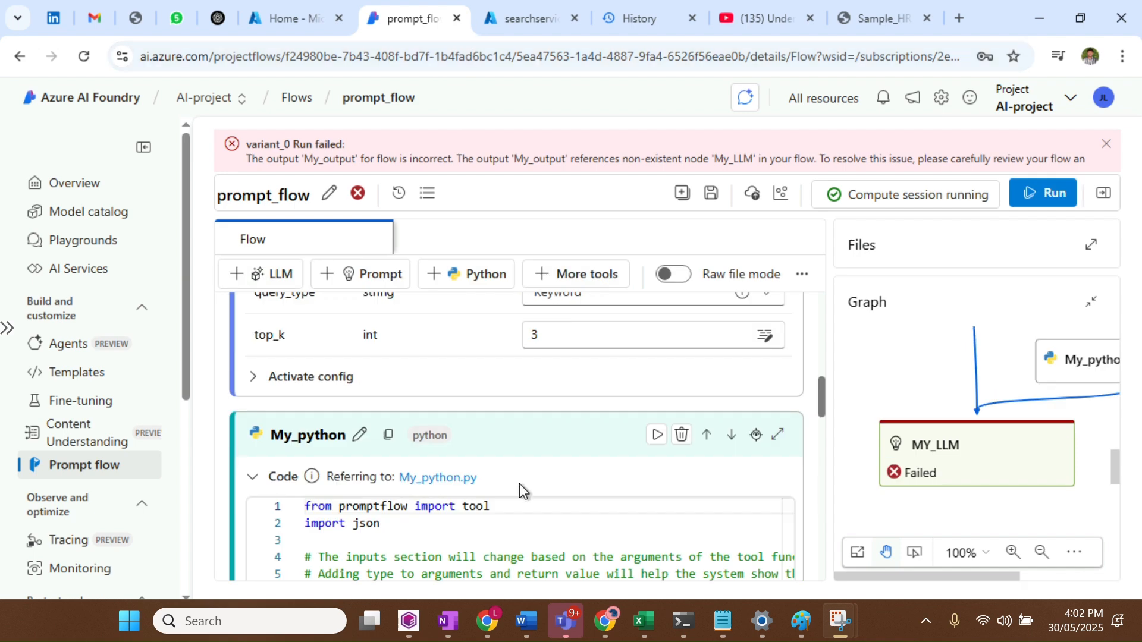
scroll(519, 484, up, 7)
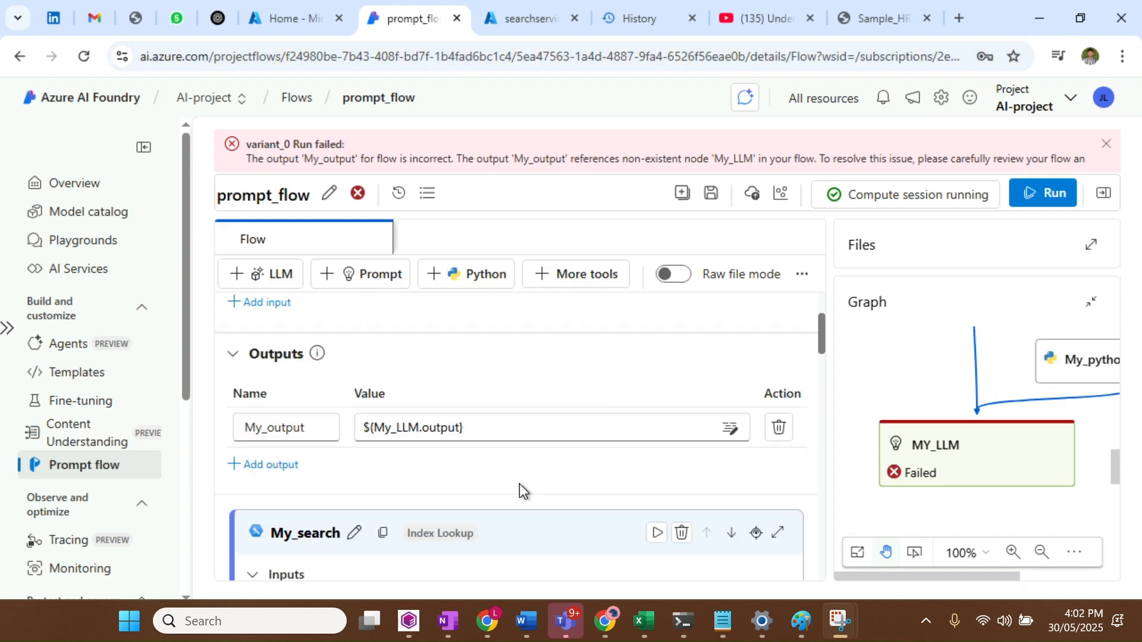
Point My_output at ${MY_LLM.output}, save the flow, and rerun it
click(497, 435)
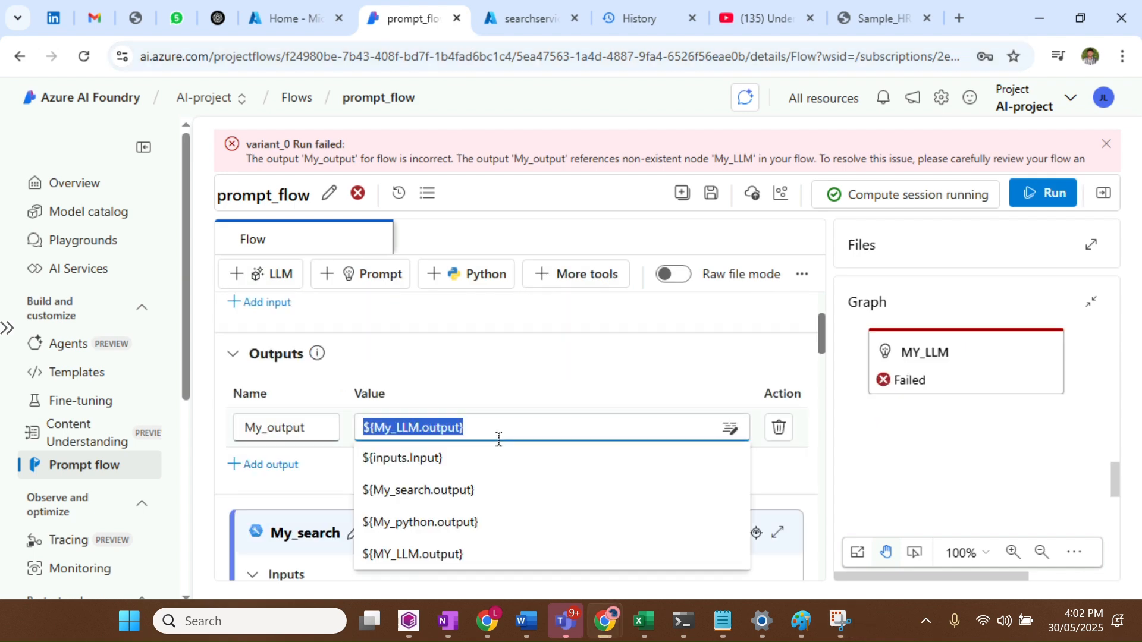
click(467, 556)
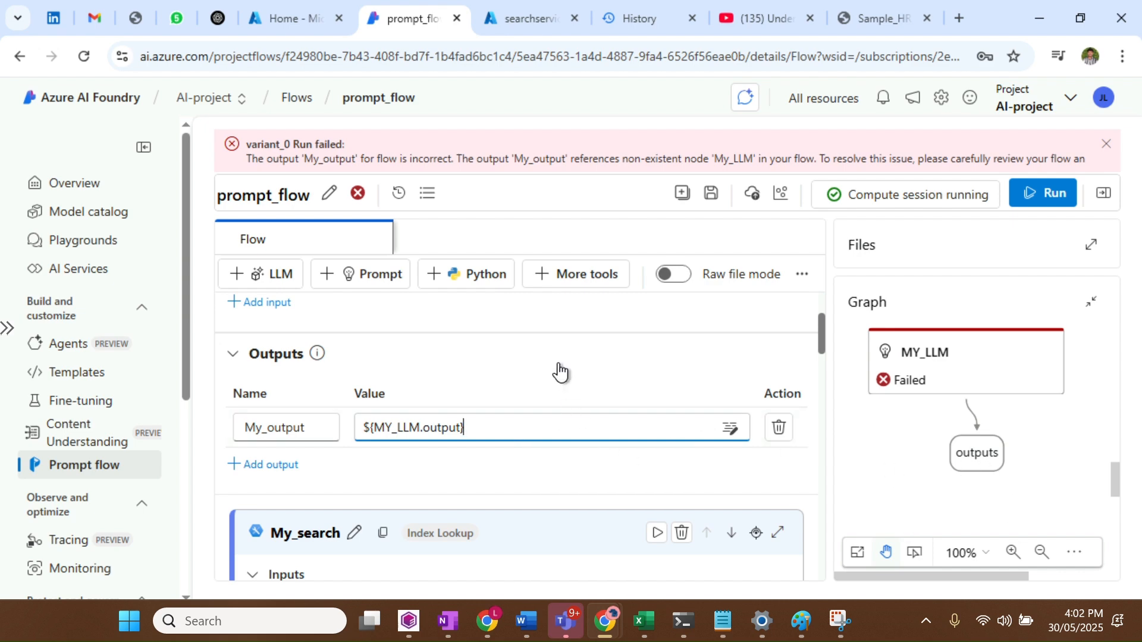
click(716, 201)
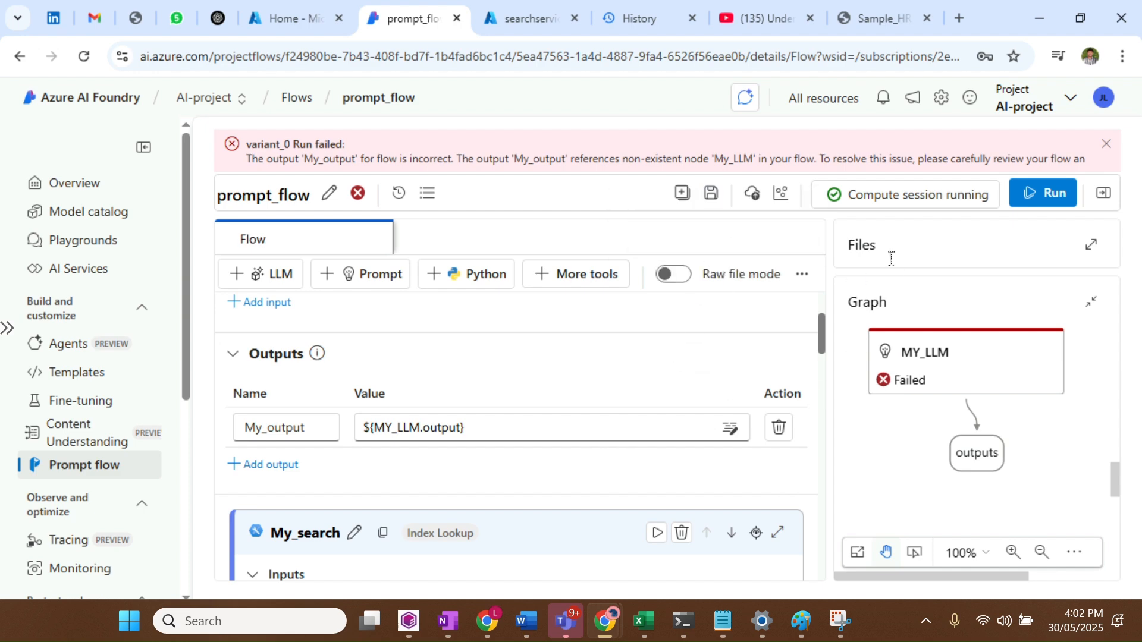
click(1047, 195)
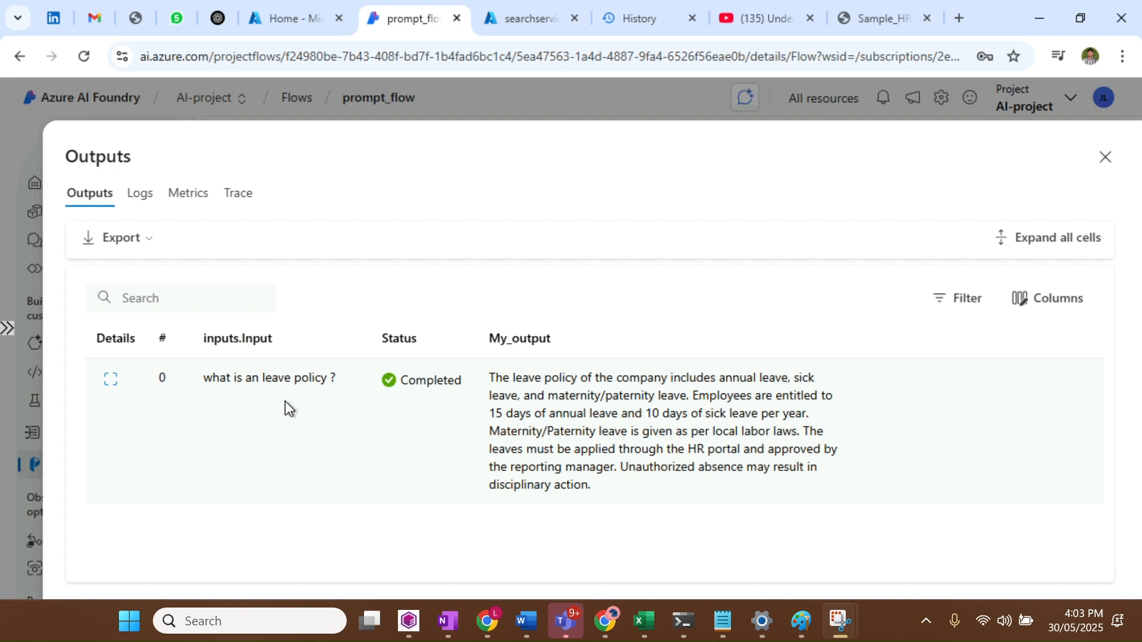
Review the Completed run's answer, highlighting the leave types and maternity/paternity details
drag(408, 386, 473, 386)
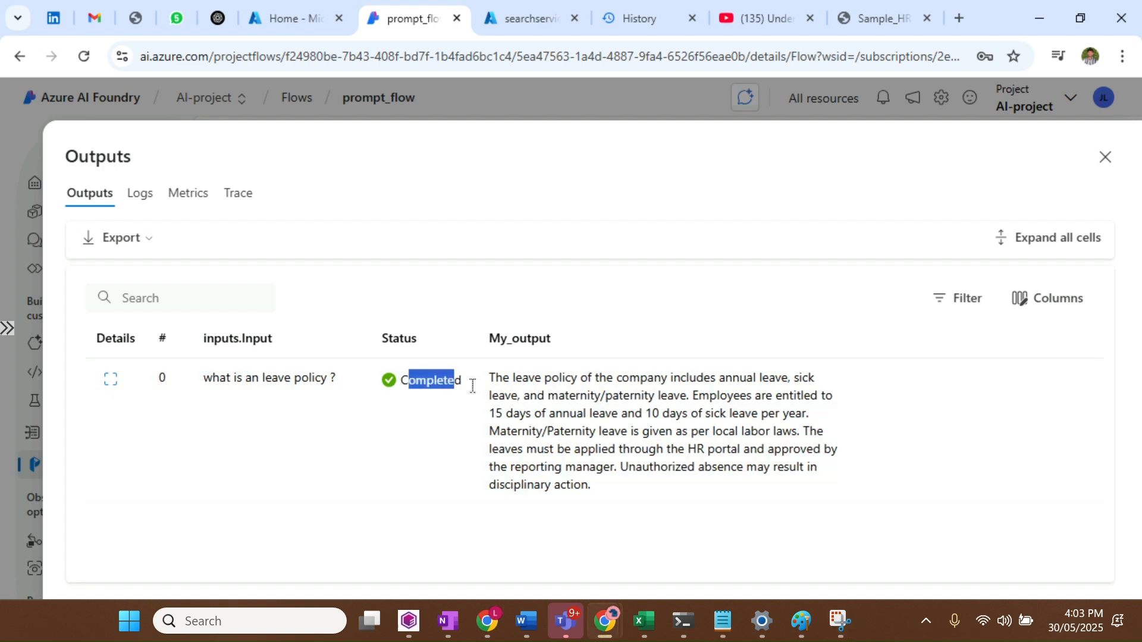
click(521, 387)
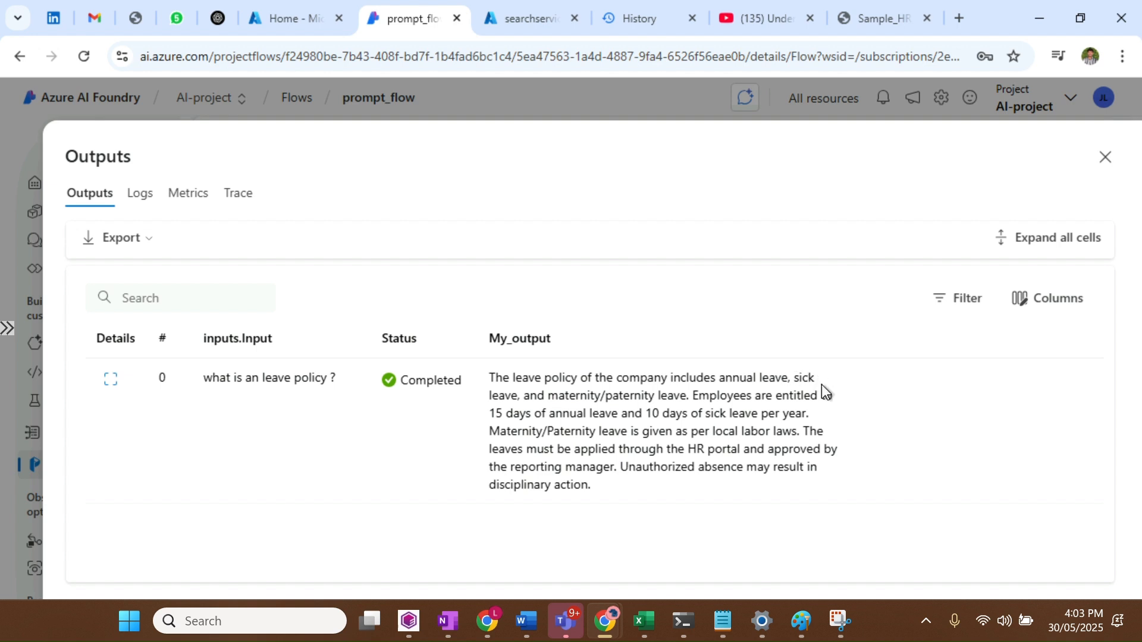
drag(498, 396, 606, 396)
click(606, 396)
drag(550, 424, 634, 451)
click(637, 440)
In the HR policy PDF, highlight the sick leave entitlement to compare with the answer
click(889, 20)
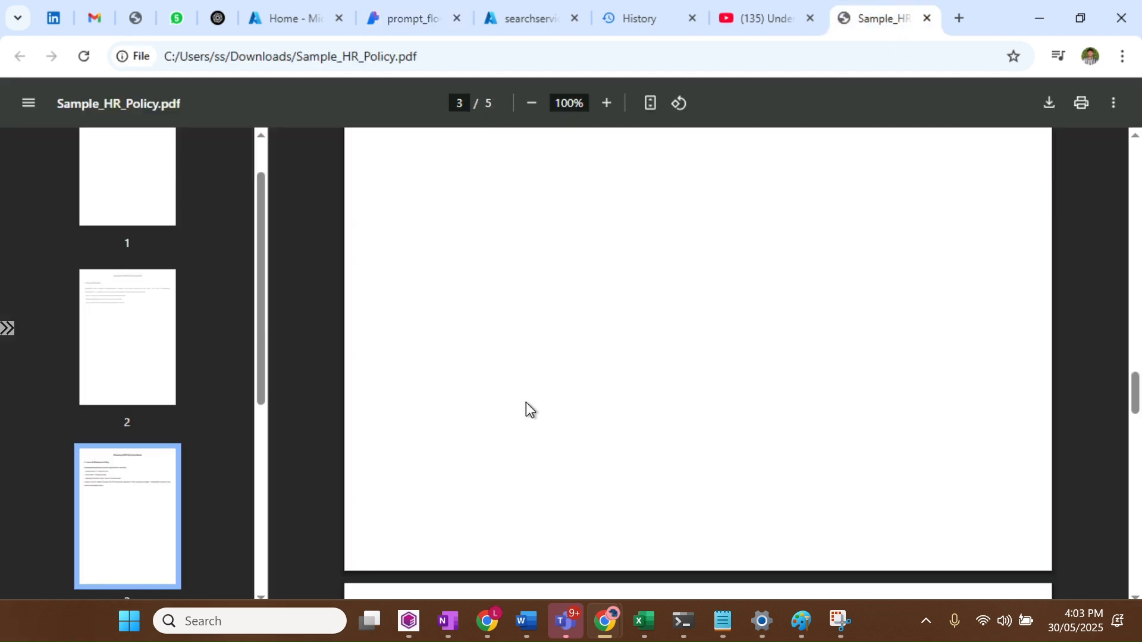
scroll(525, 402, up, 10)
scroll(526, 402, down, 5)
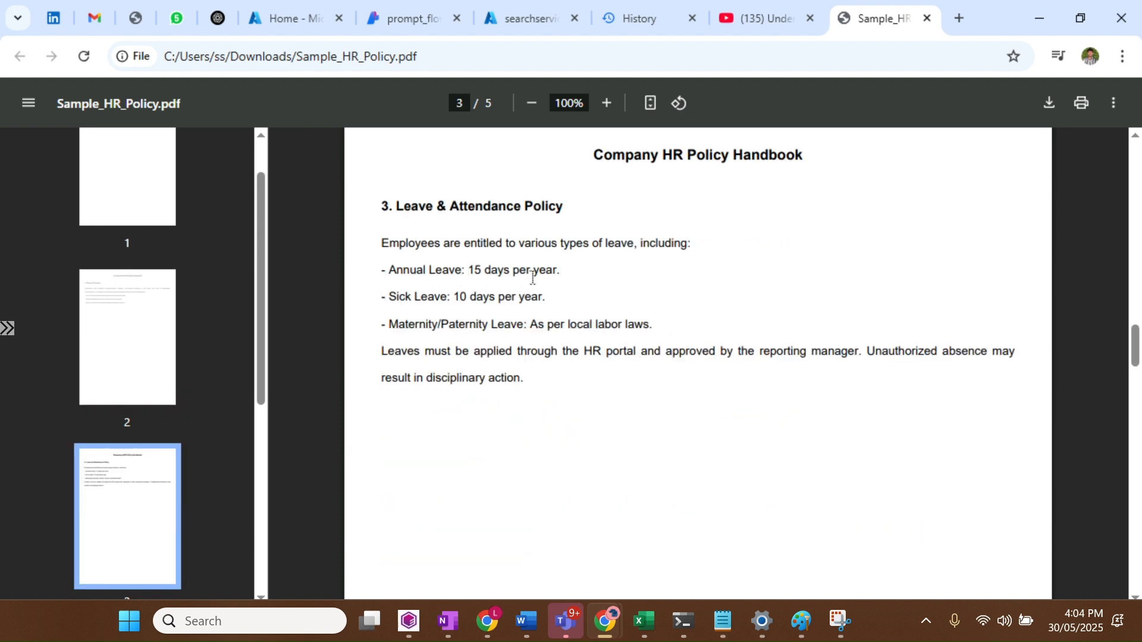
drag(542, 273, 526, 307)
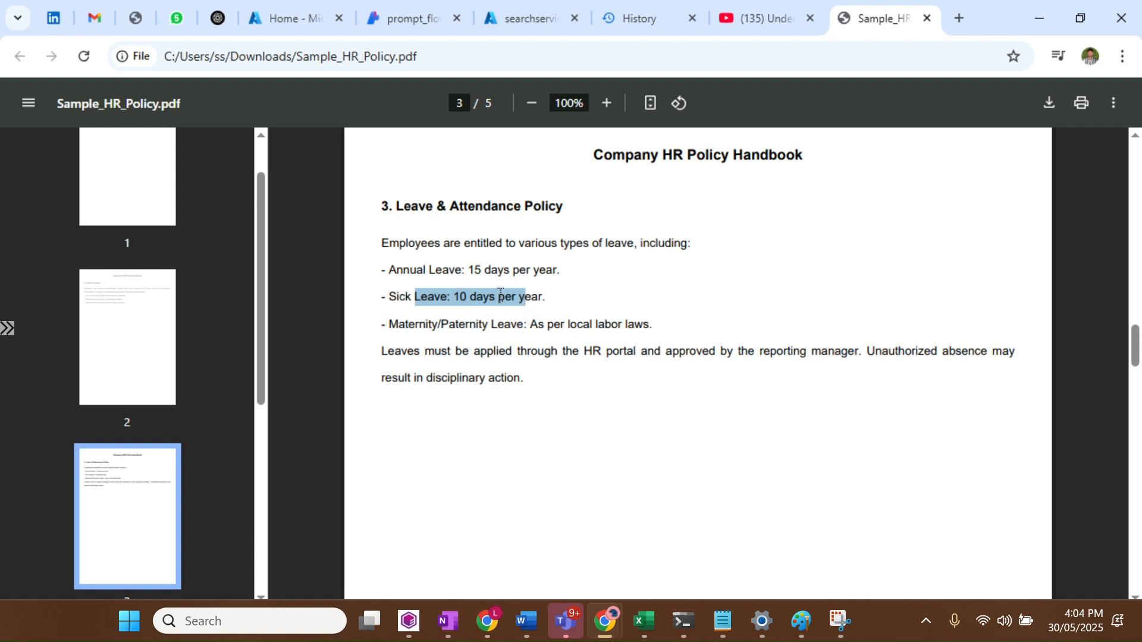
click(473, 244)
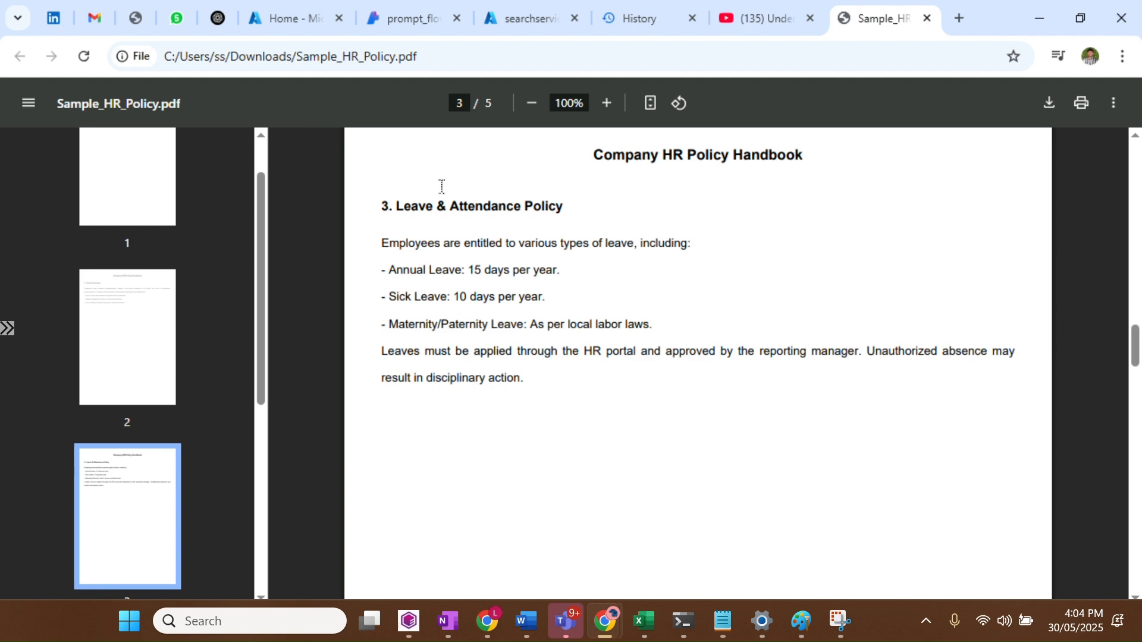
Scroll the PDF back up to page 1 and return to the prompt flow page
scroll(485, 273, up, 3)
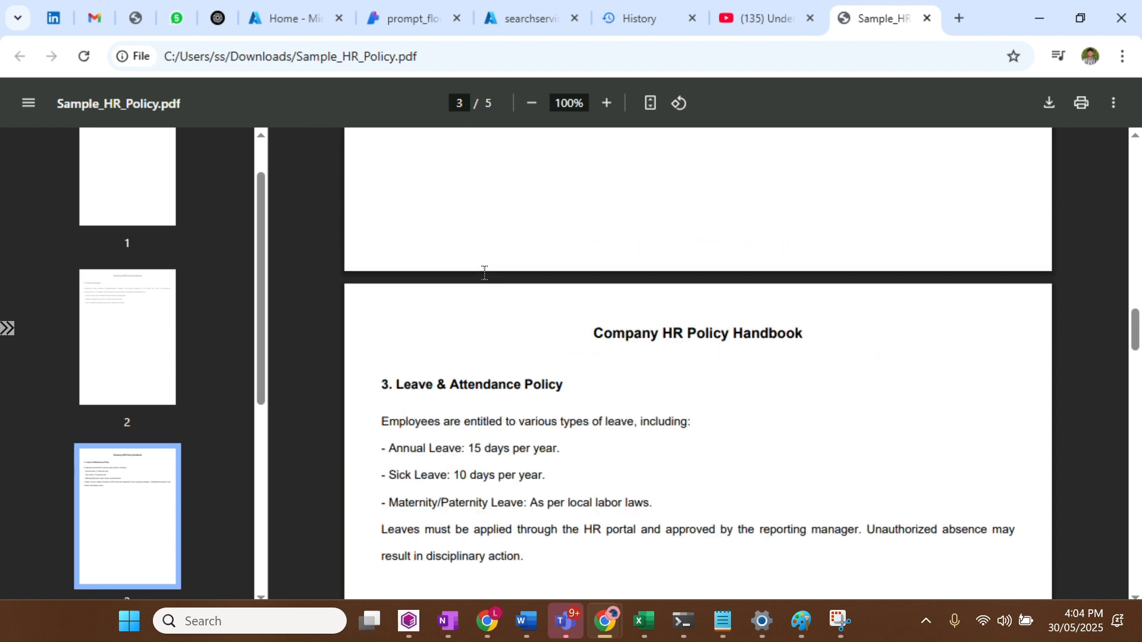
scroll(485, 273, up, 13)
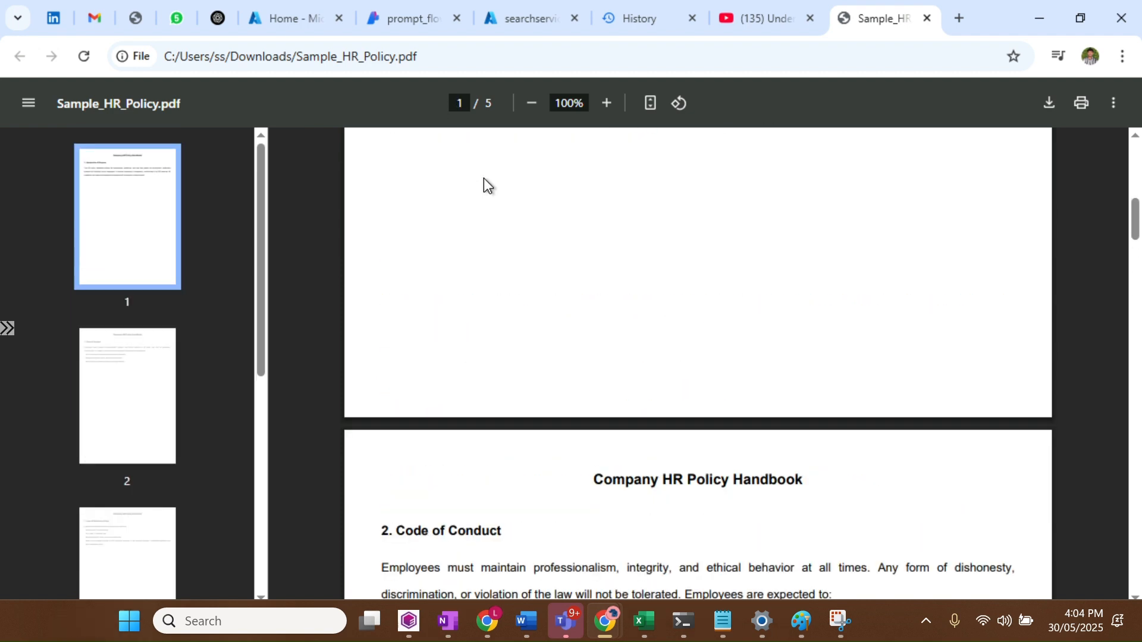
scroll(484, 177, up, 10)
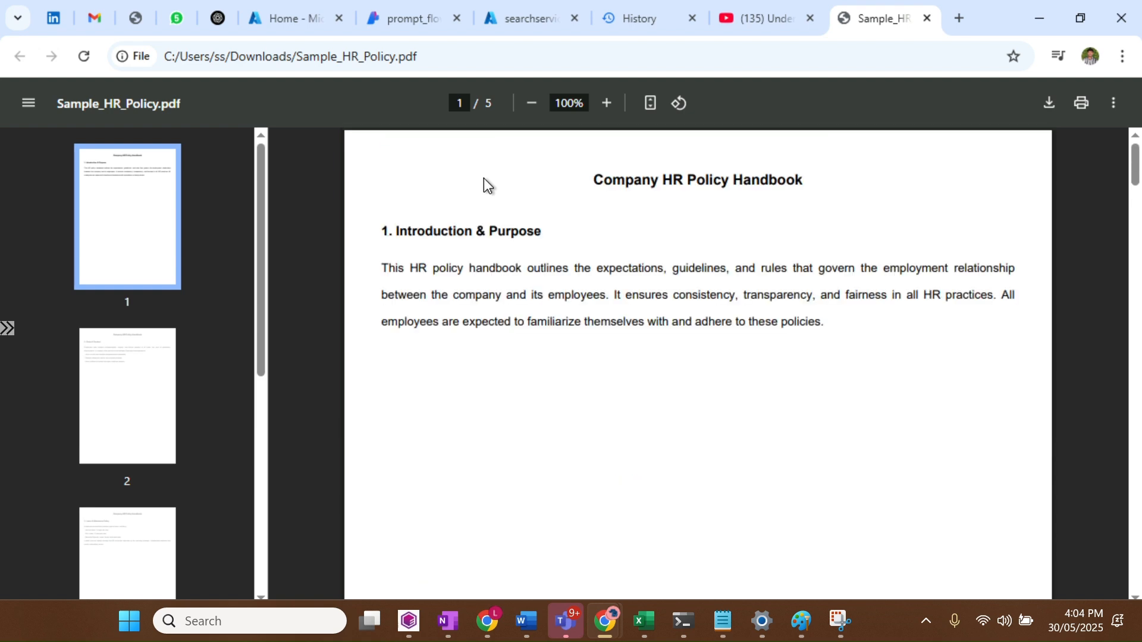
click(386, 26)
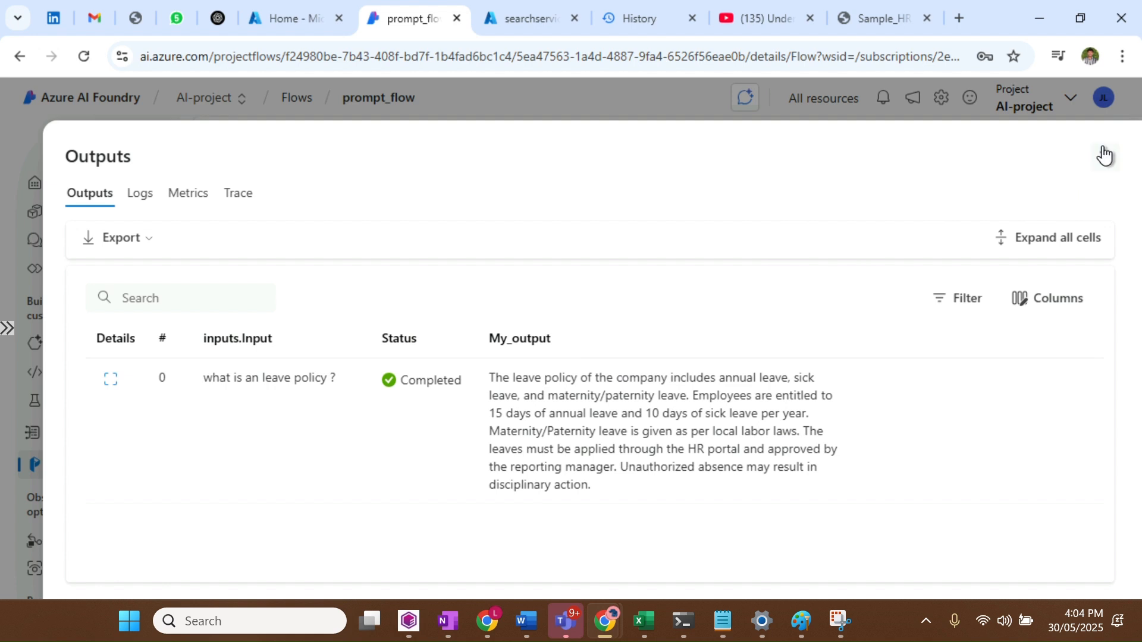
Replace the leave question in Input with the pasted termination and final settlement question
click(1114, 170)
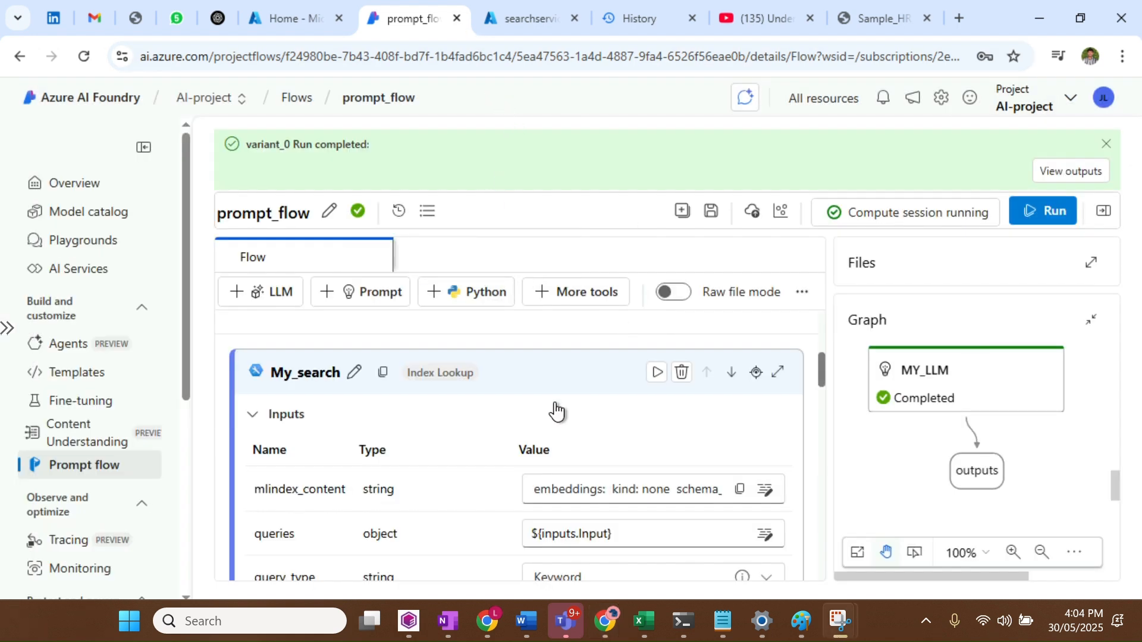
scroll(555, 406, up, 3)
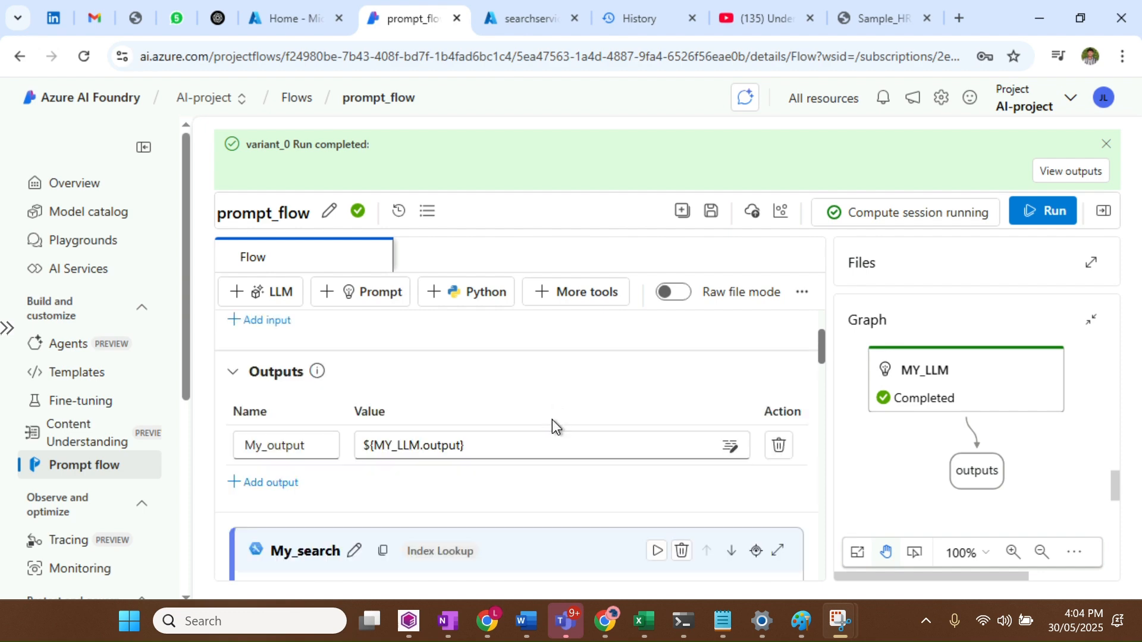
scroll(552, 419, up, 2)
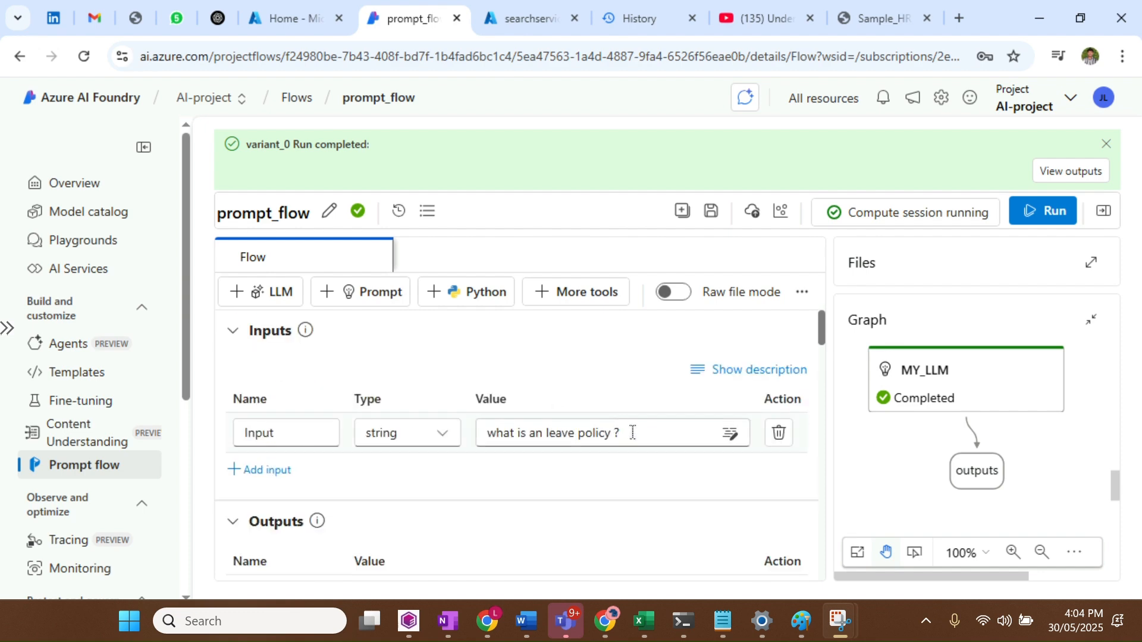
drag(632, 432, 465, 438)
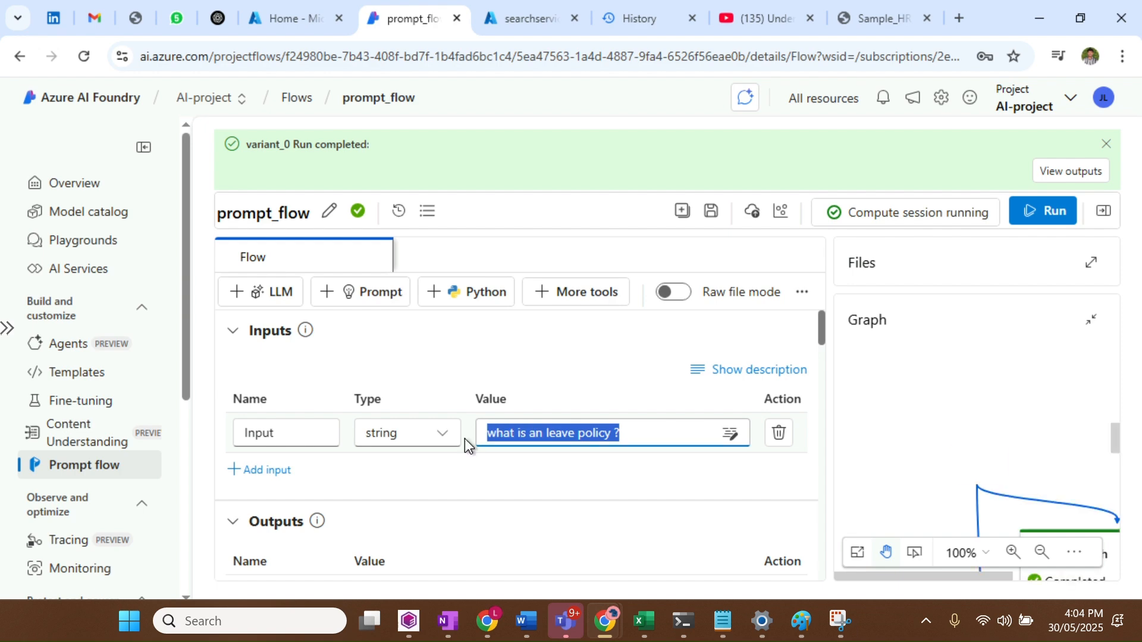
key(ctrl+v)
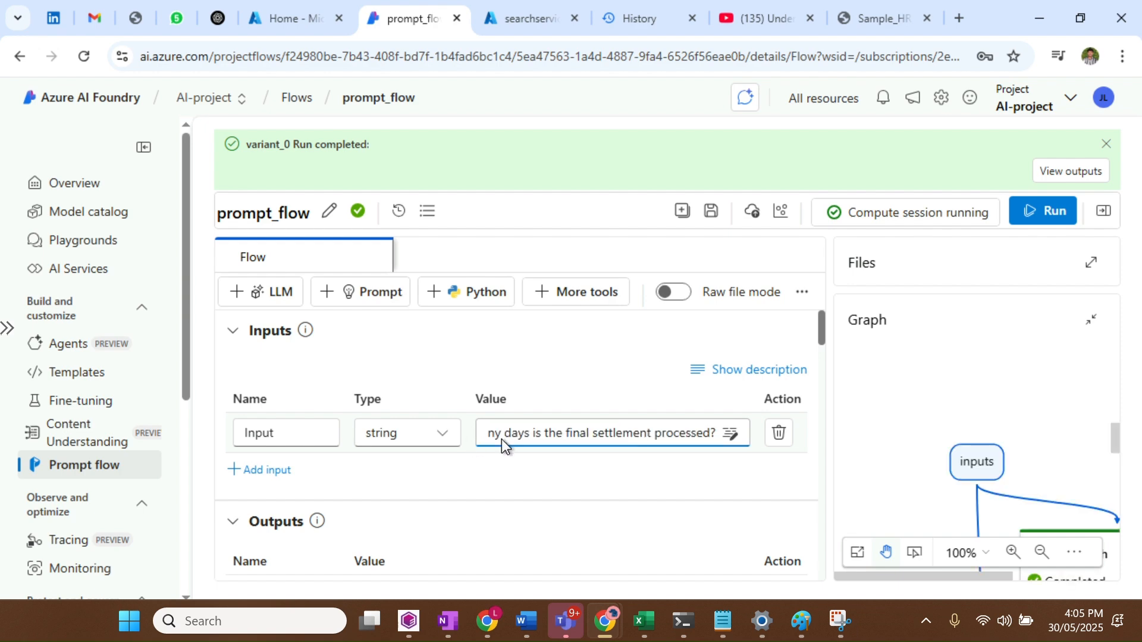
Check the pasted question text and run the flow with it
click(556, 438)
click(642, 437)
key(Left)
key(Left)
key(Left)
key(Left)
key(Left)
key(Left)
key(Left)
key(Left)
key(Left)
key(Left)
key(Left)
key(Left)
key(Left)
key(Left)
key(Left)
key(Left)
key(Left)
key(Left)
key(Left)
key(Left)
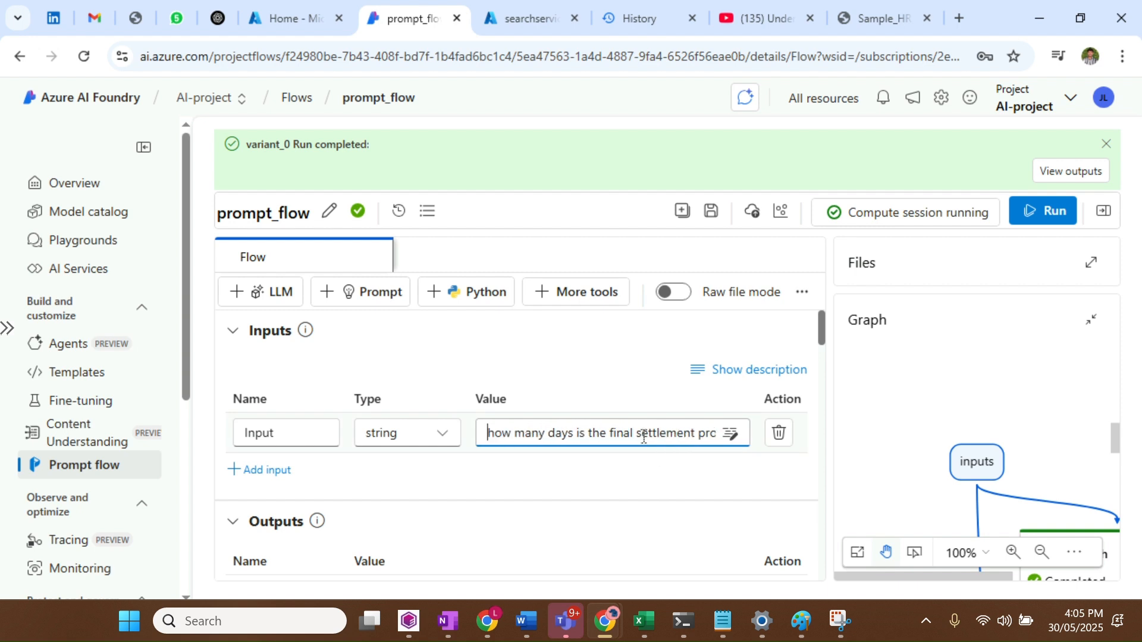
key(Left)
key(Left)
key(Left)
key(Left)
key(Left)
key(Left)
key(Left)
key(Left)
key(Left)
key(Left)
key(Left)
key(Left)
key(Left)
key(Left)
key(Left)
key(Left)
key(Left)
key(Left)
key(Left)
key(Left)
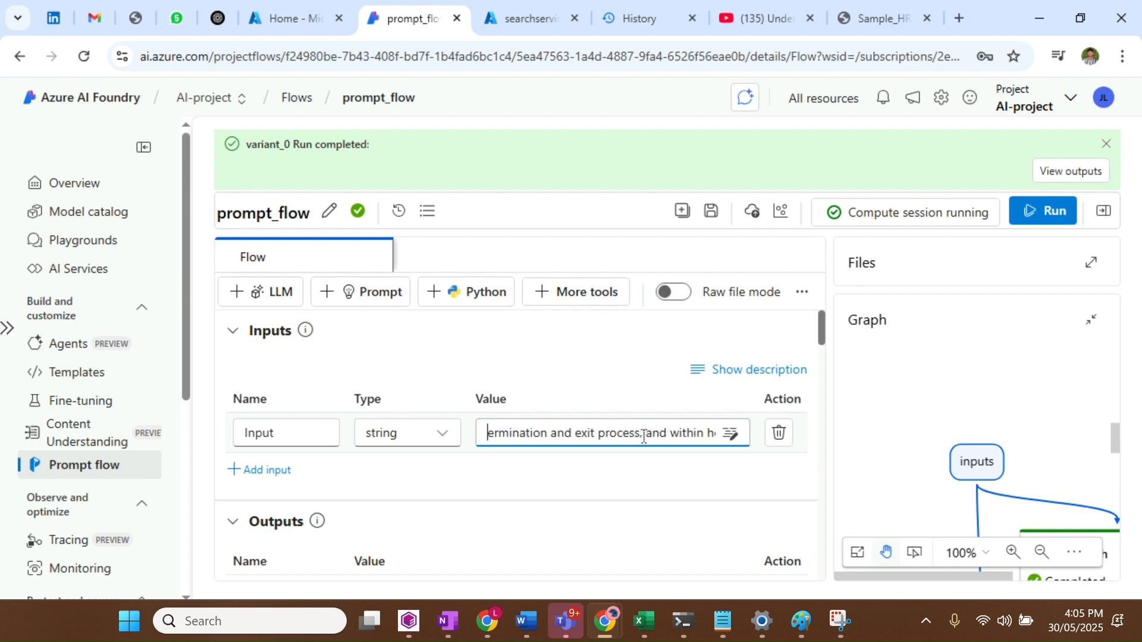
key(Left)
key(Left)
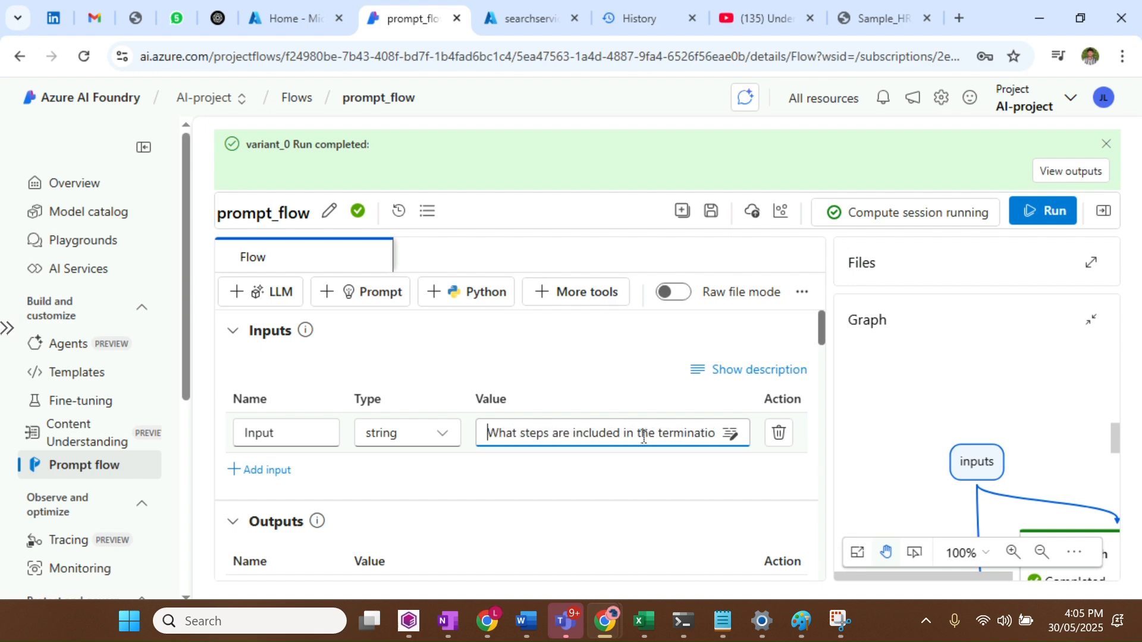
click(1057, 209)
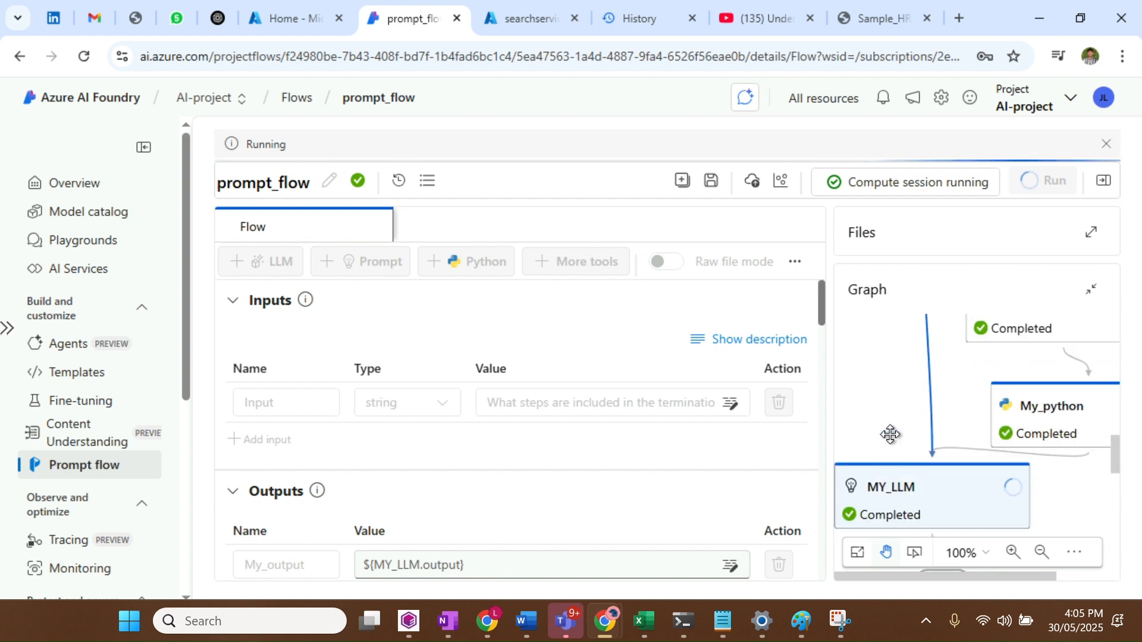
Zoom the flow graph out to 60% while the termination-question run completes
click(1038, 561)
click(1038, 560)
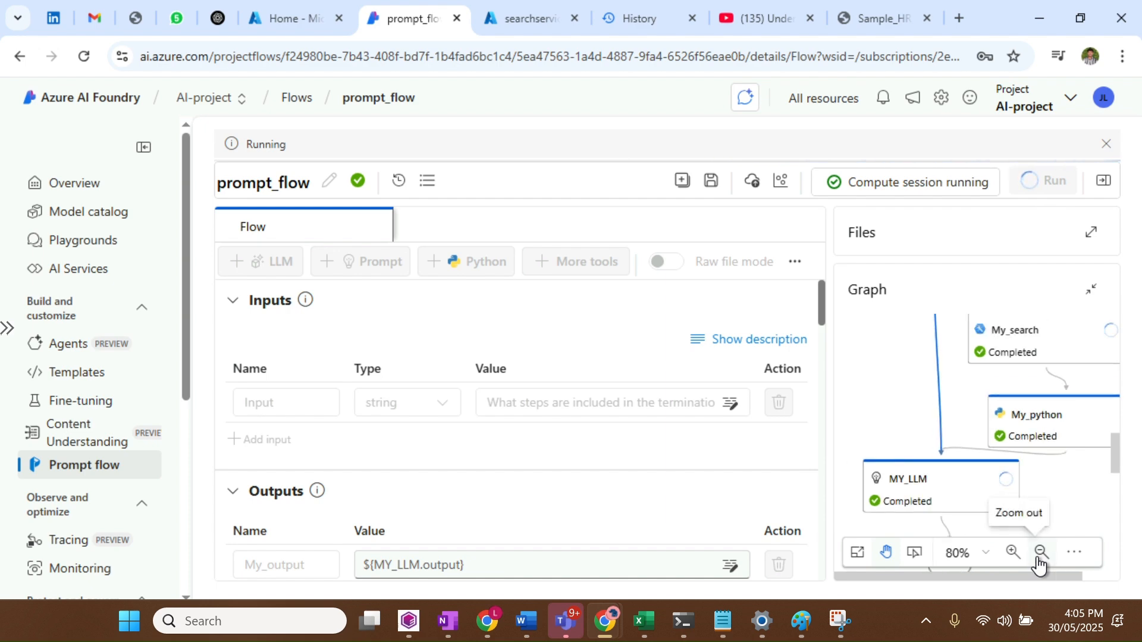
click(1038, 560)
click(1038, 561)
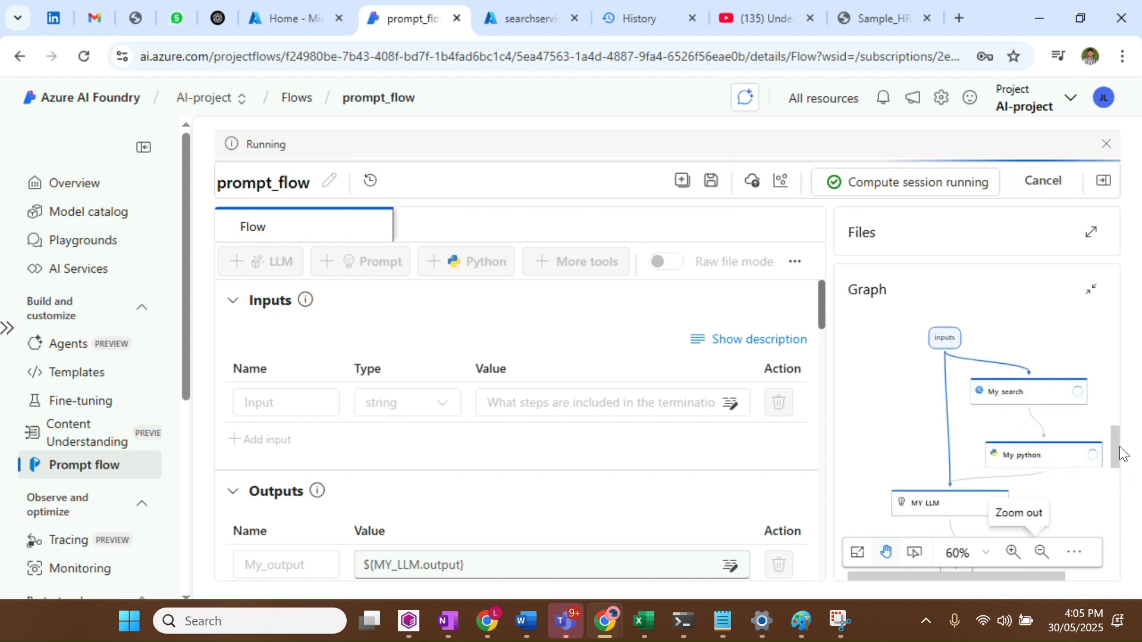
drag(1123, 455, 1122, 469)
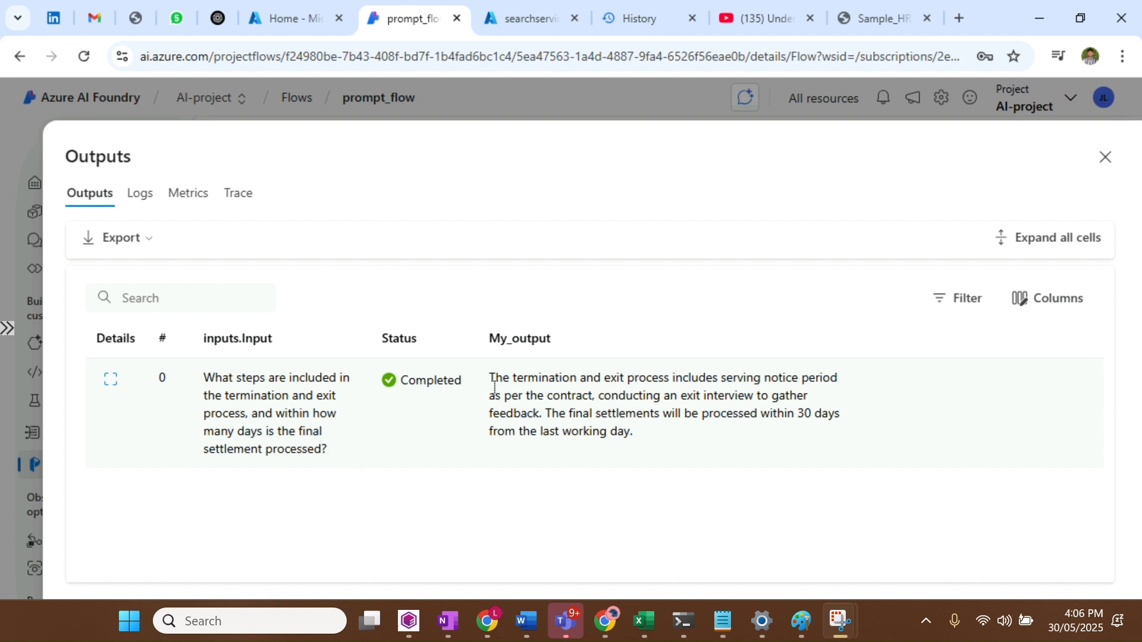
drag(495, 394, 710, 397)
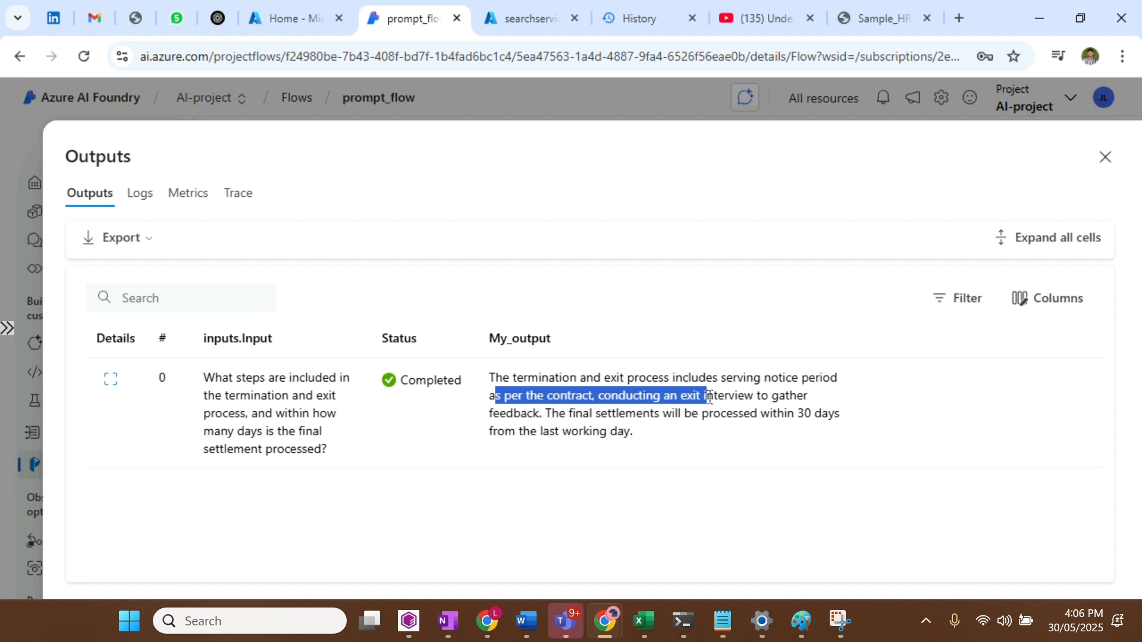
click(710, 397)
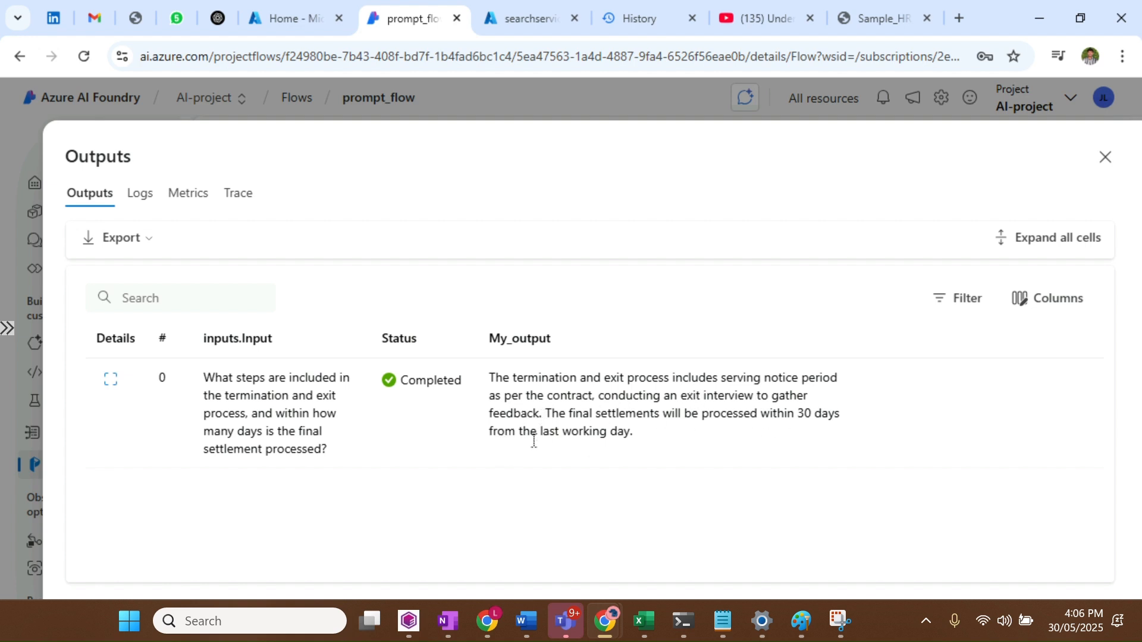
drag(635, 433, 470, 376)
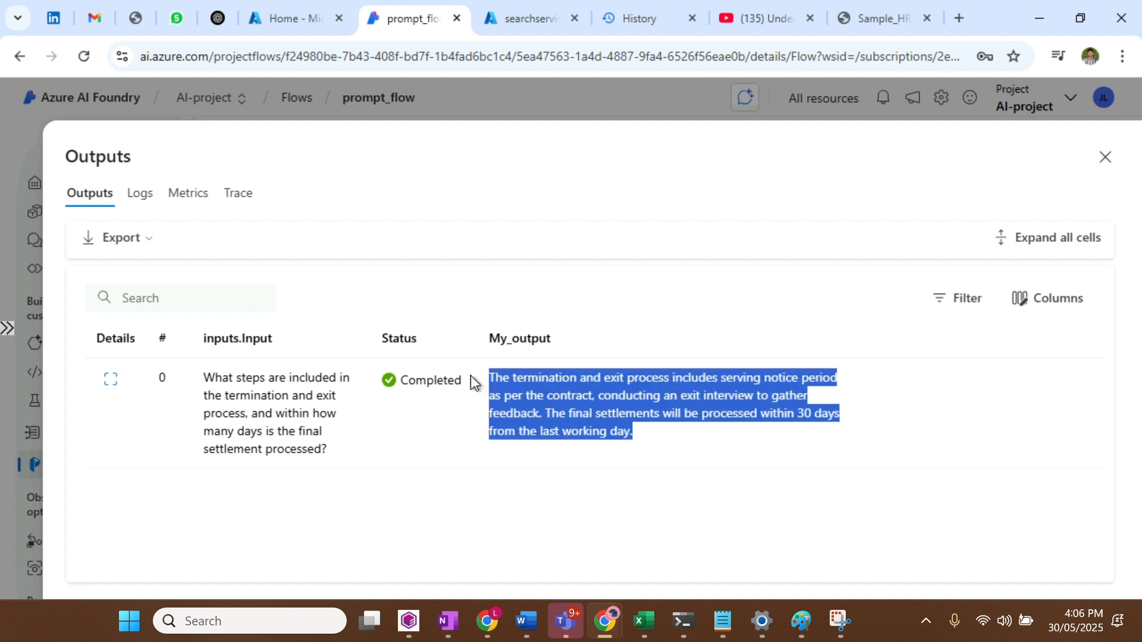
click(469, 370)
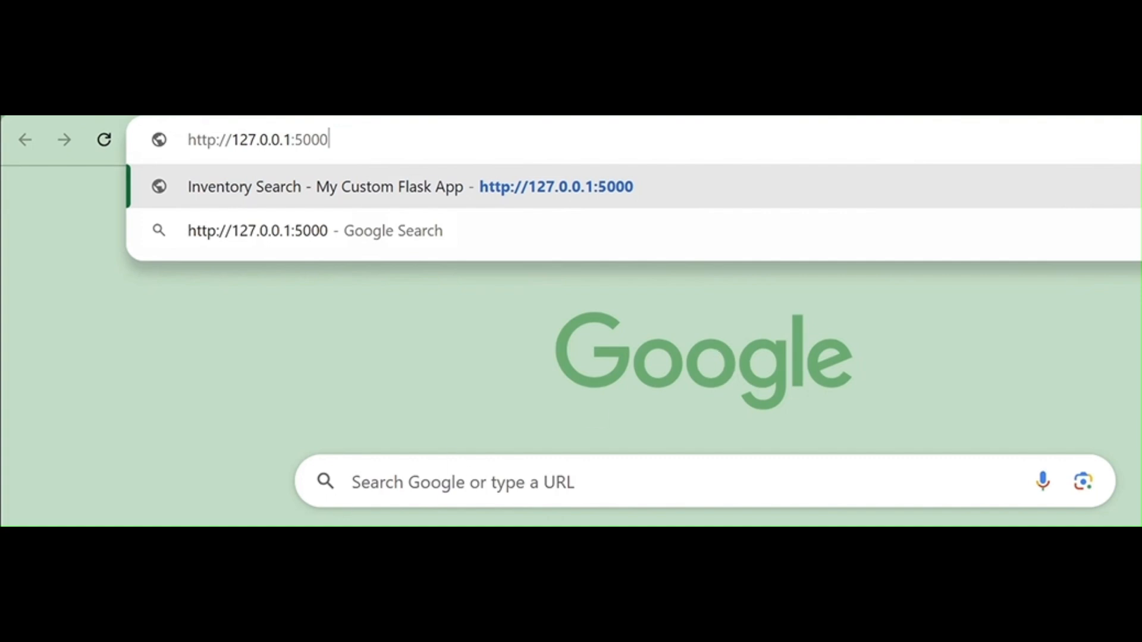
Load the Flask page at 127.0.0.1:5000 and ask 'what is the Settlement period?'
key(Return)
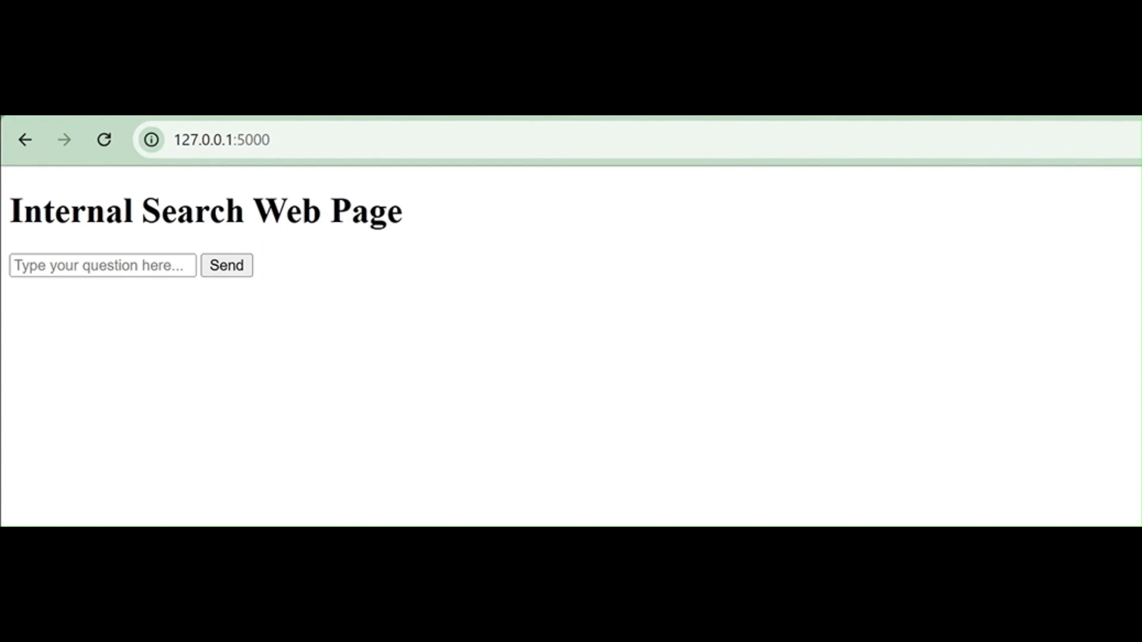
click(111, 266)
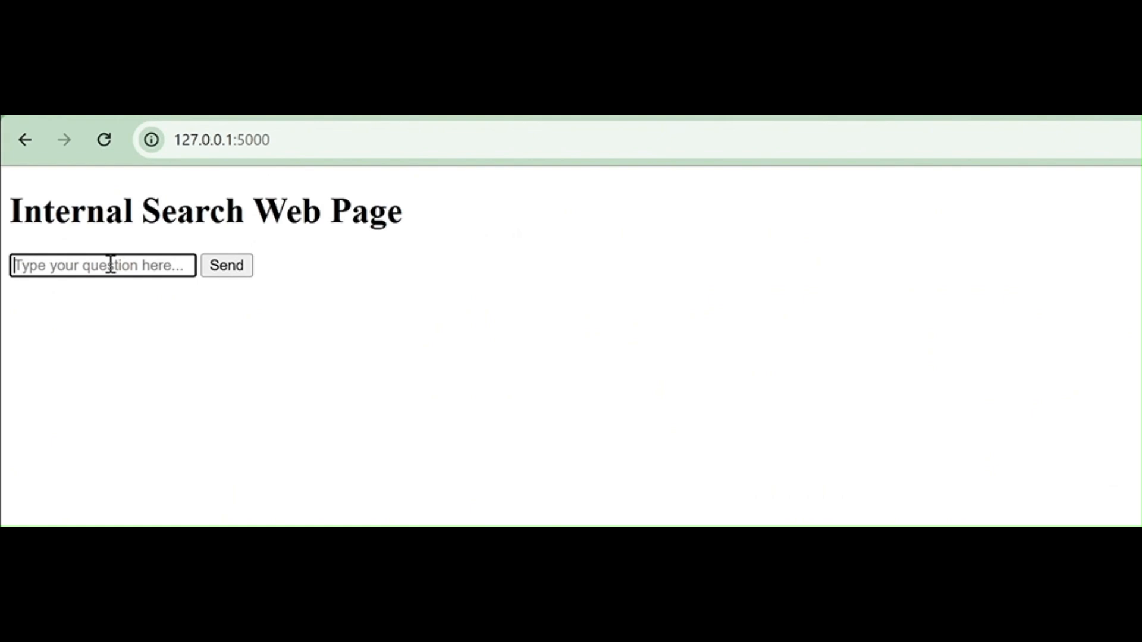
text(what i)
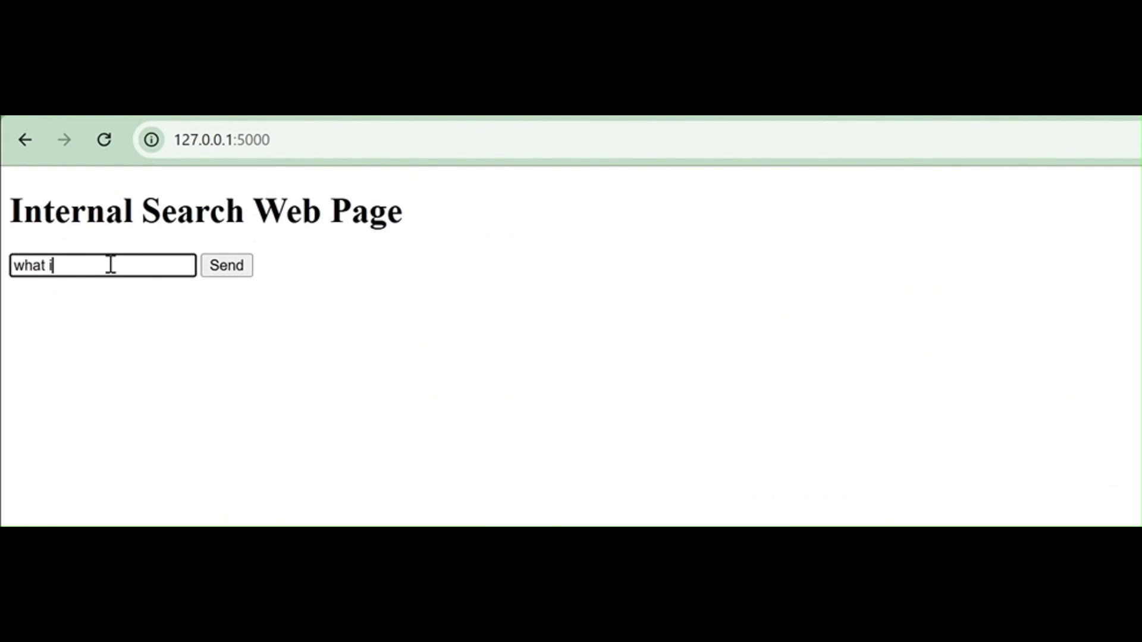
text(s the Settlement period?)
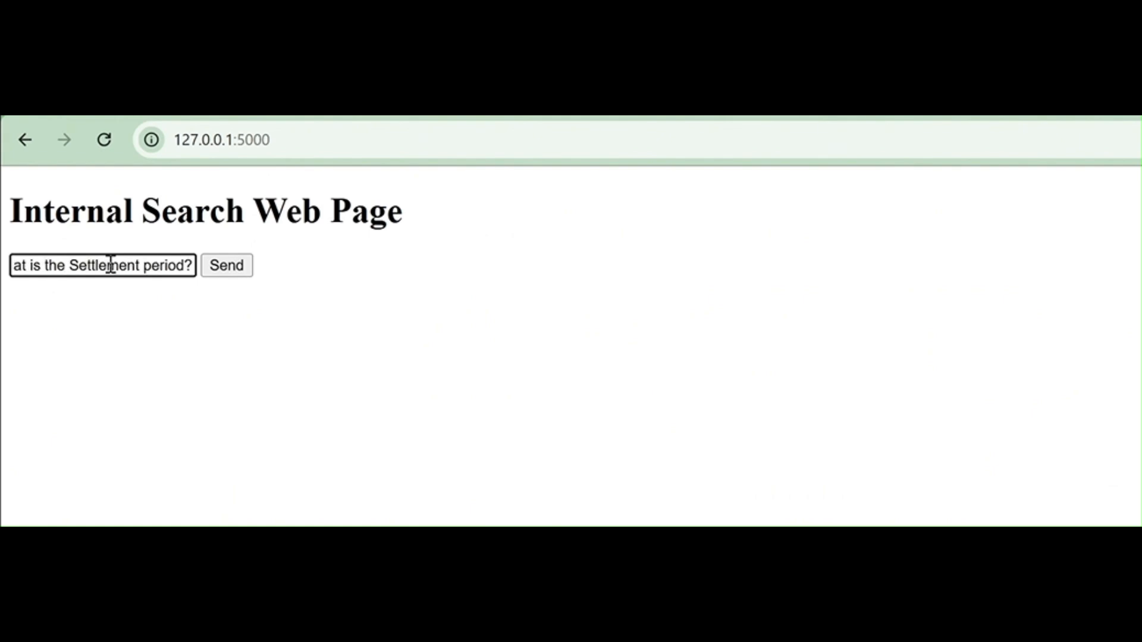
click(234, 272)
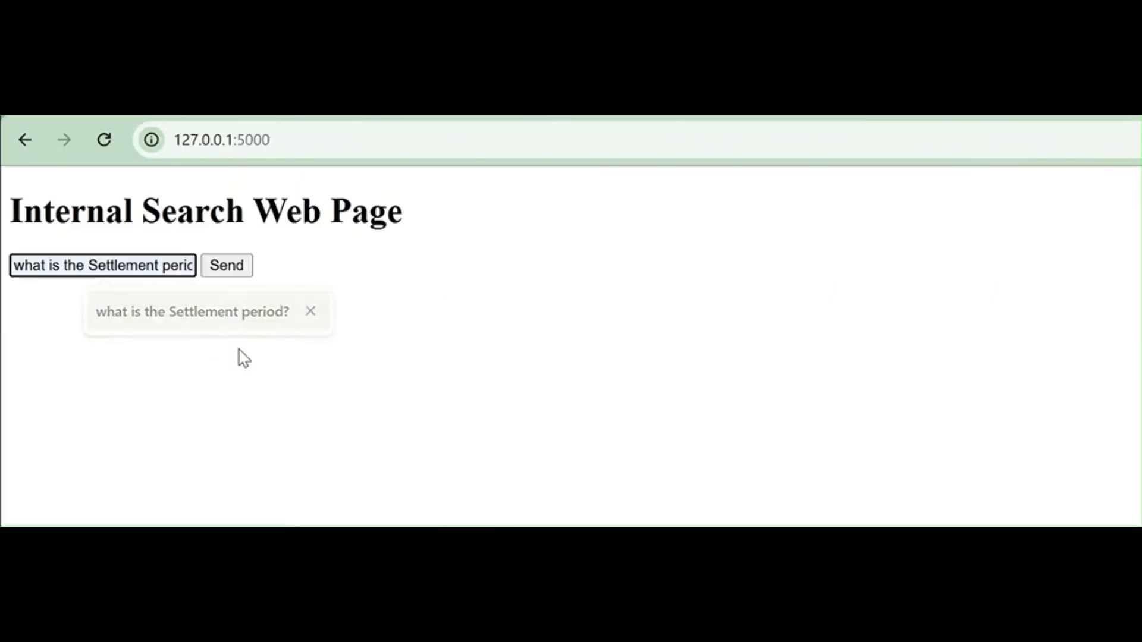
key(Return)
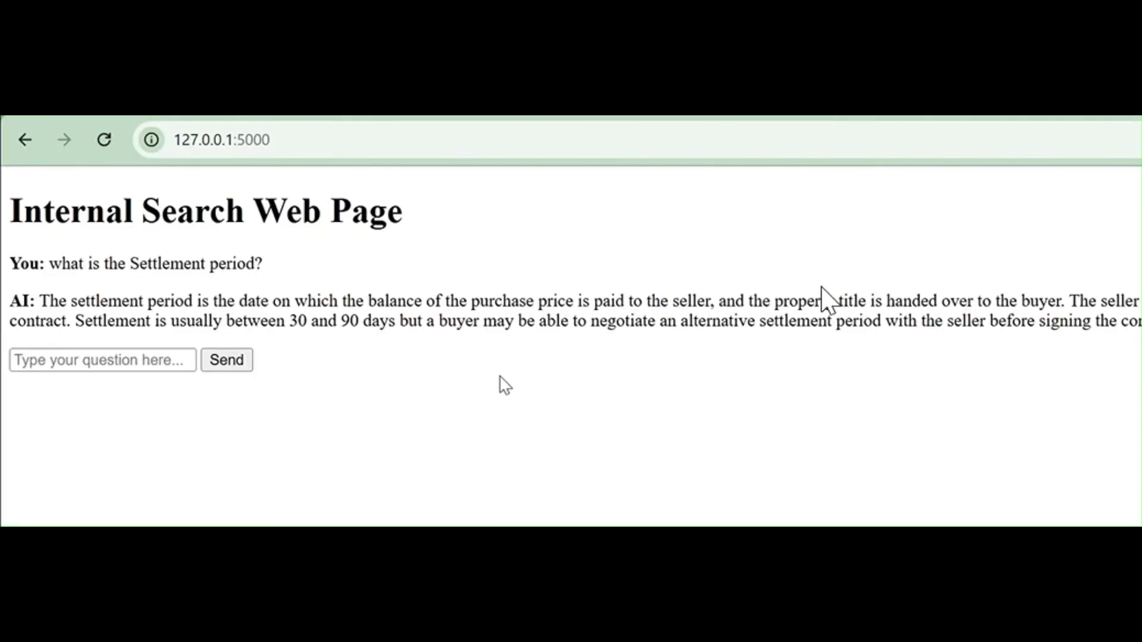
Ask 'can children sit in front seat?' and review the highlighted answer
click(83, 360)
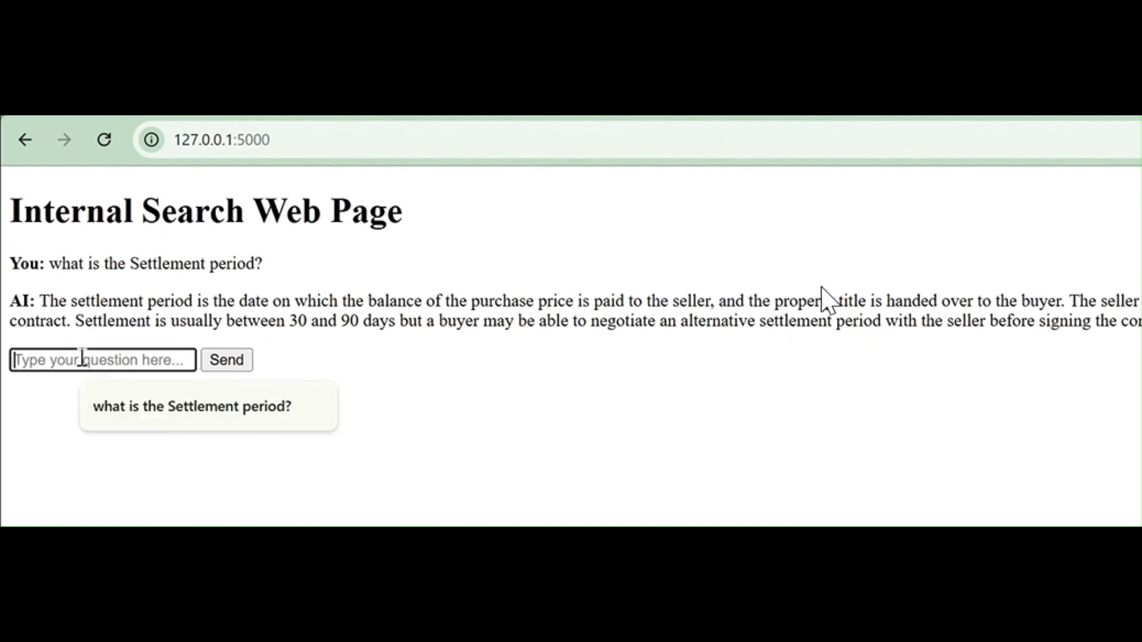
text(c)
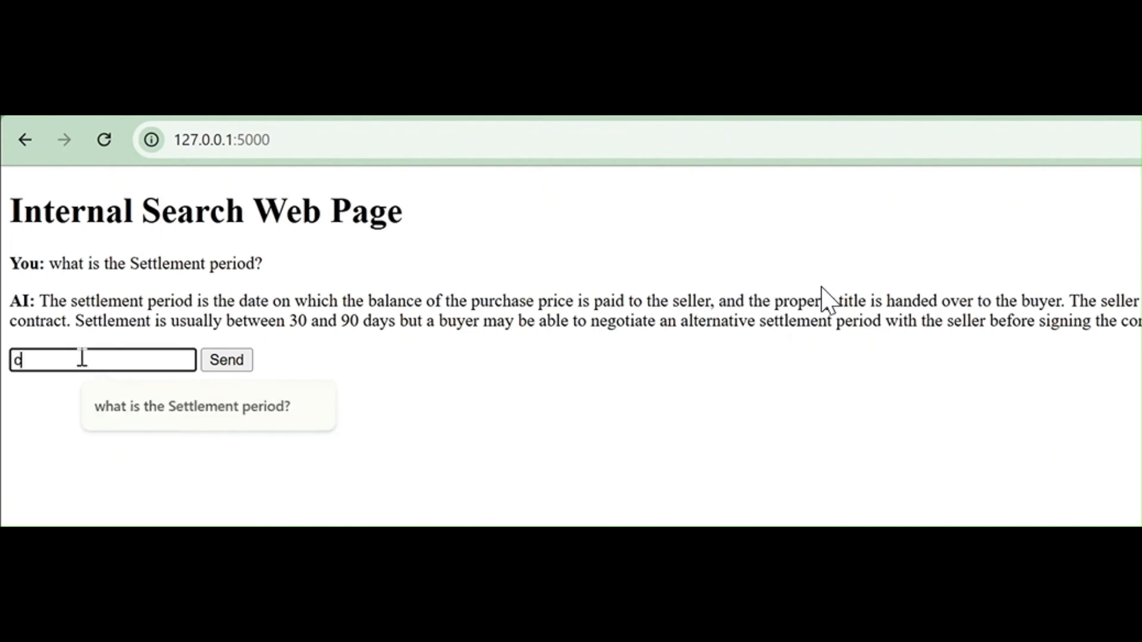
text(an children sit)
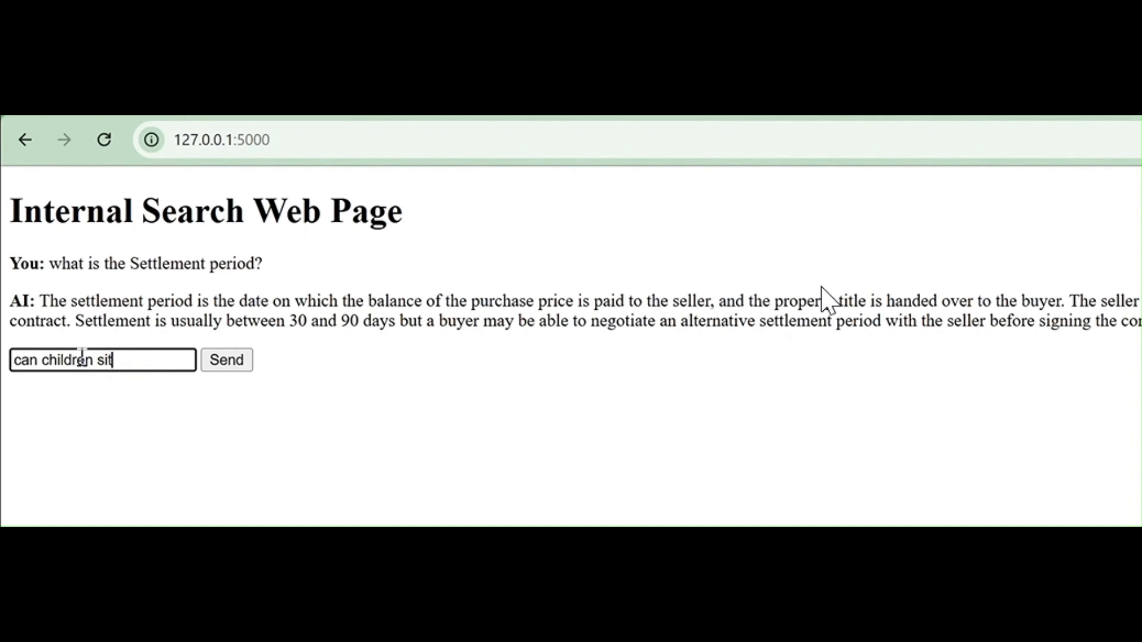
text( in front seat)
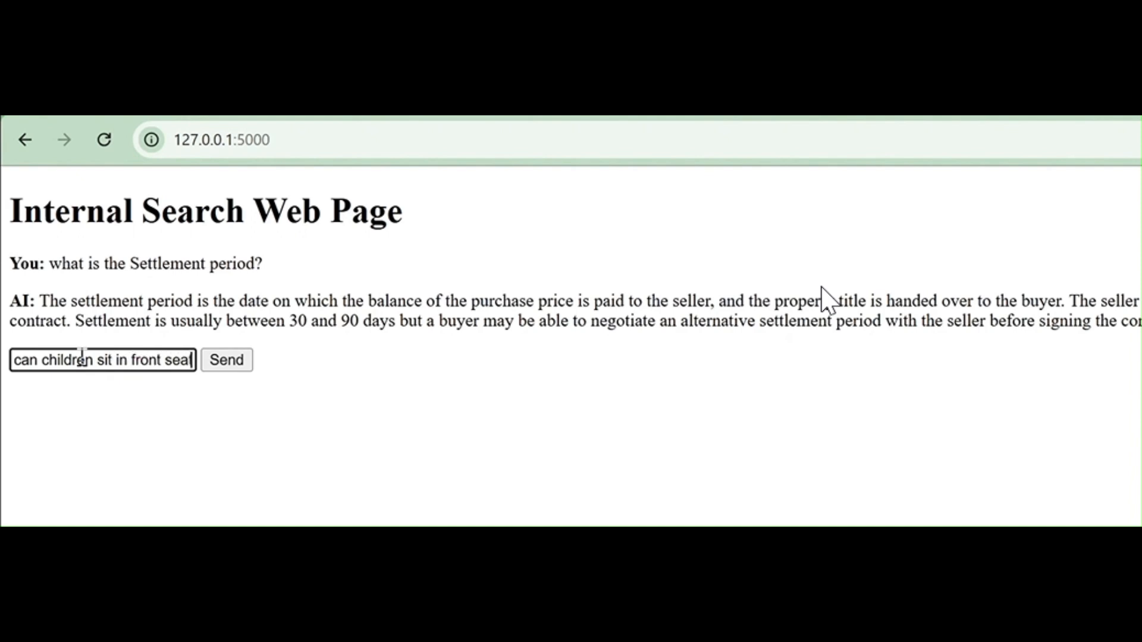
text(?)
key(Return)
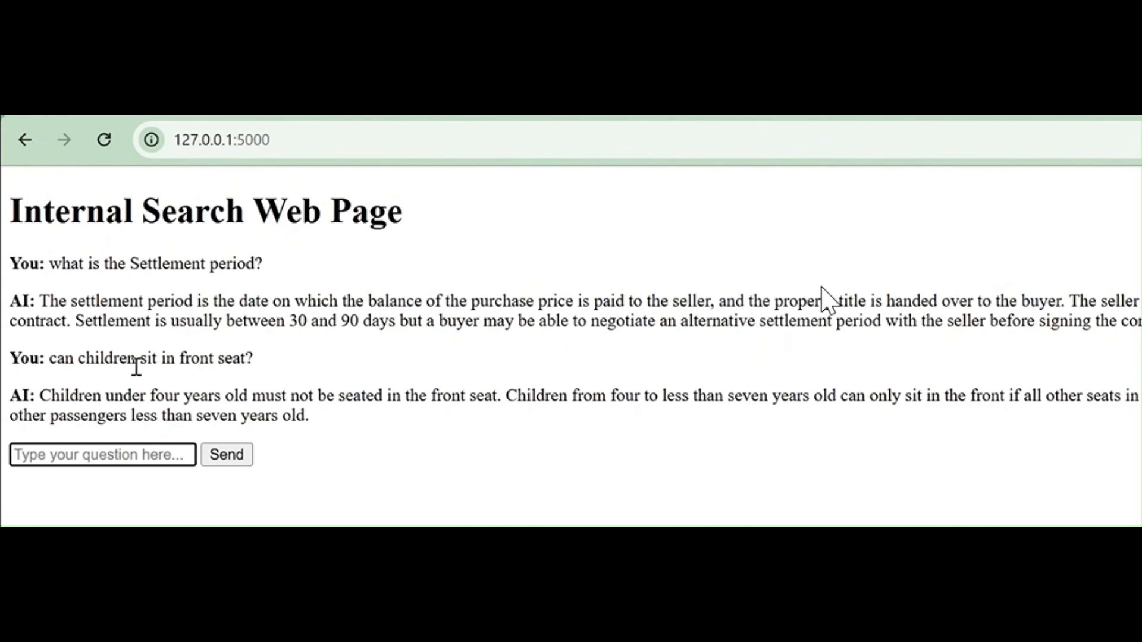
drag(331, 419, 37, 393)
click(140, 460)
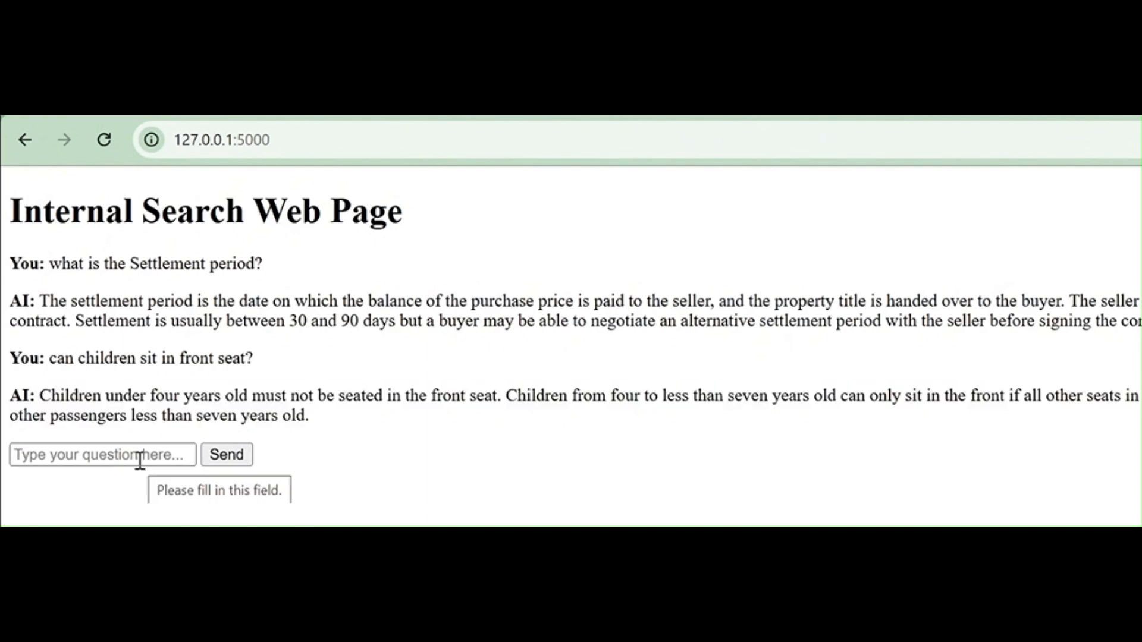
click(139, 460)
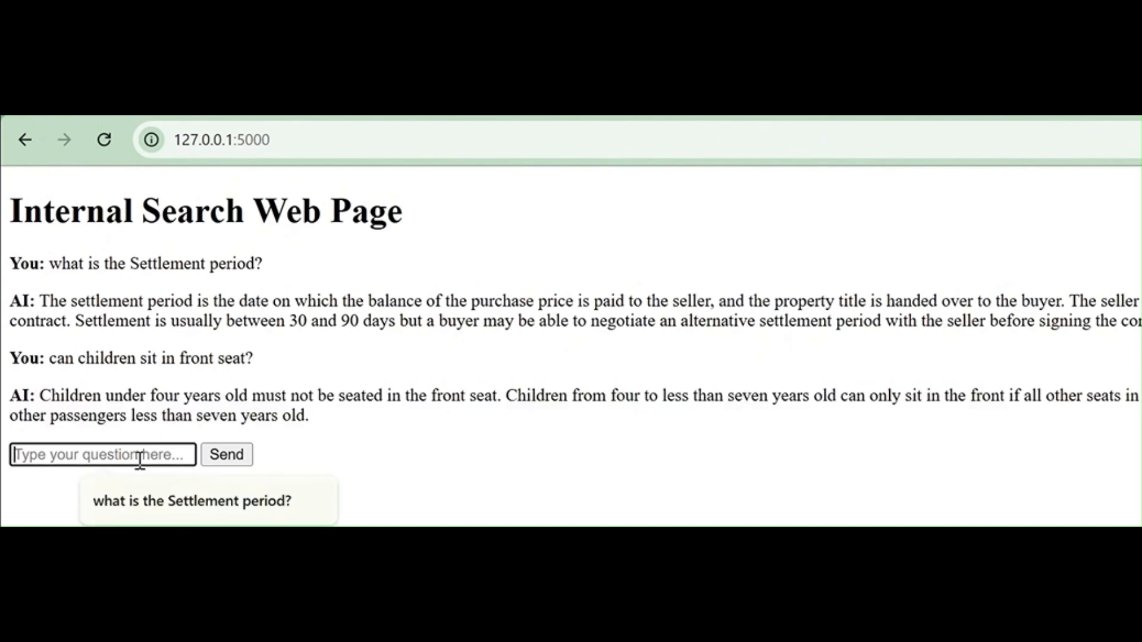